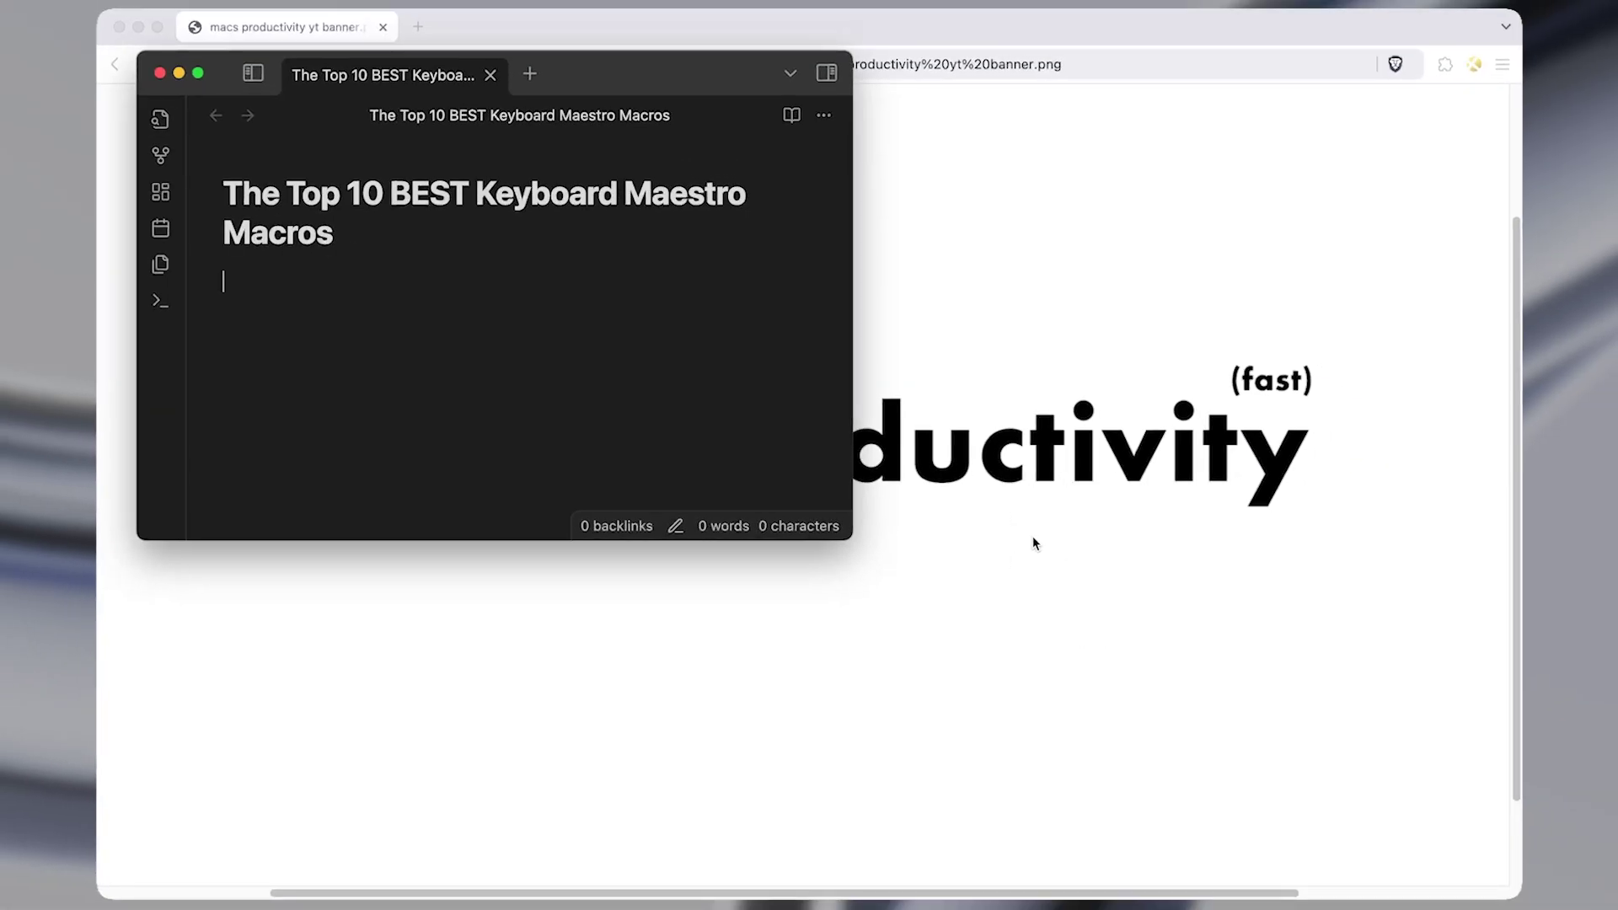
Center and snap the Obsidian note window left, swap to a Brave private window and back, then maximize it.
key("ctrl+alt+super+comma")
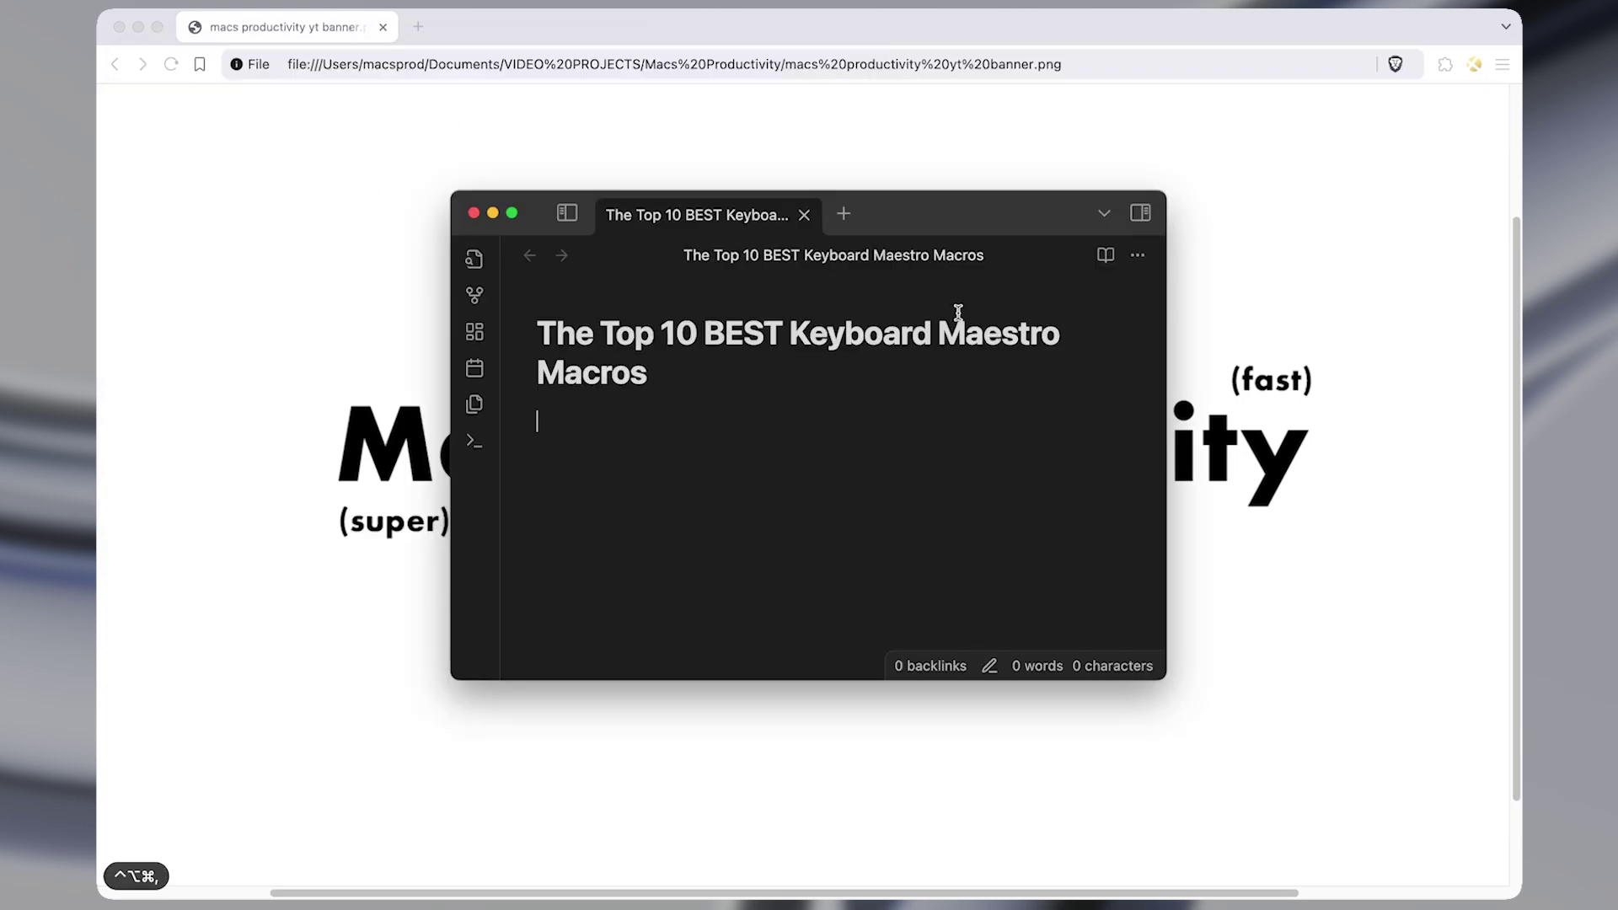
key("ctrl+shift+super+period")
key("ctrl+shift+super+comma")
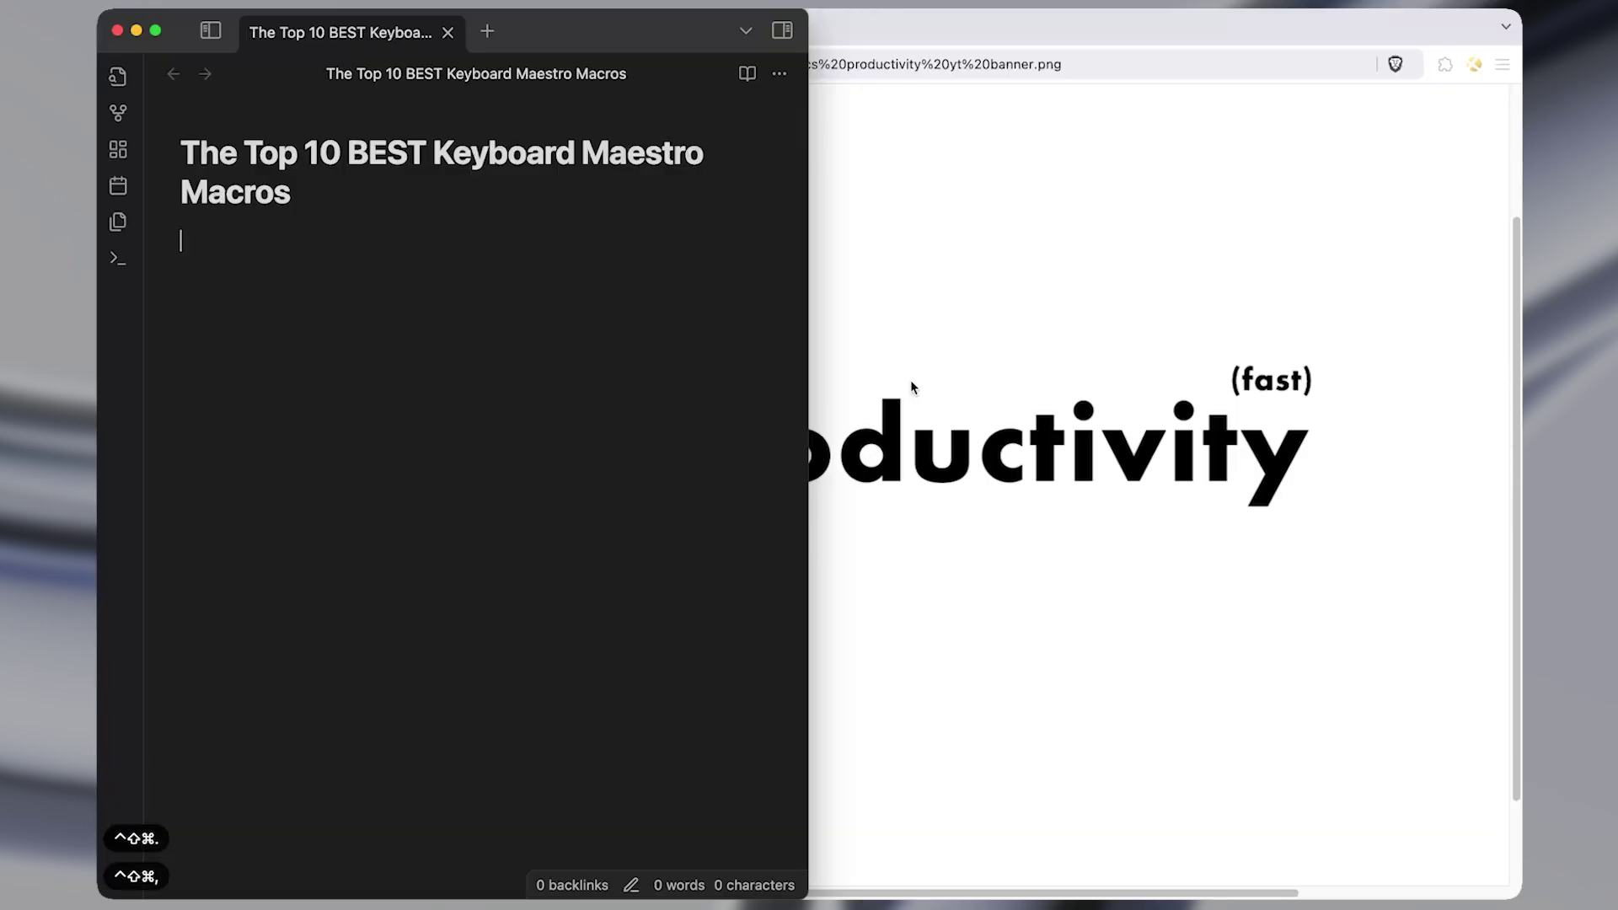
key("ctrl+alt+x")
key("ctrl+alt+x")
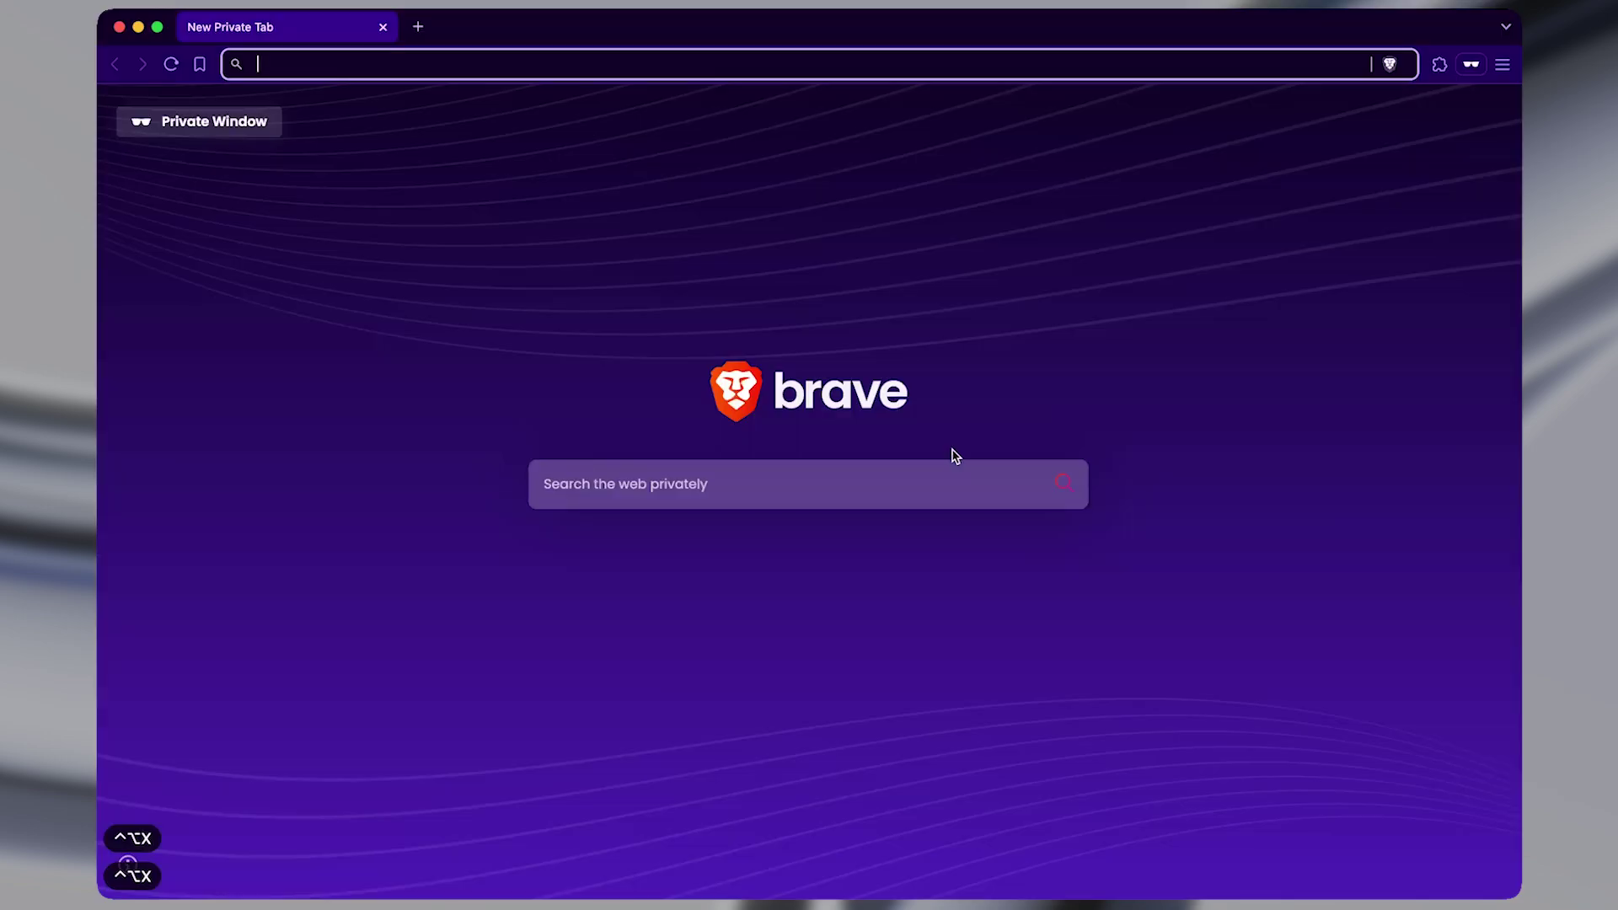
key("ctrl+alt+x")
key("ctrl+alt+Return")
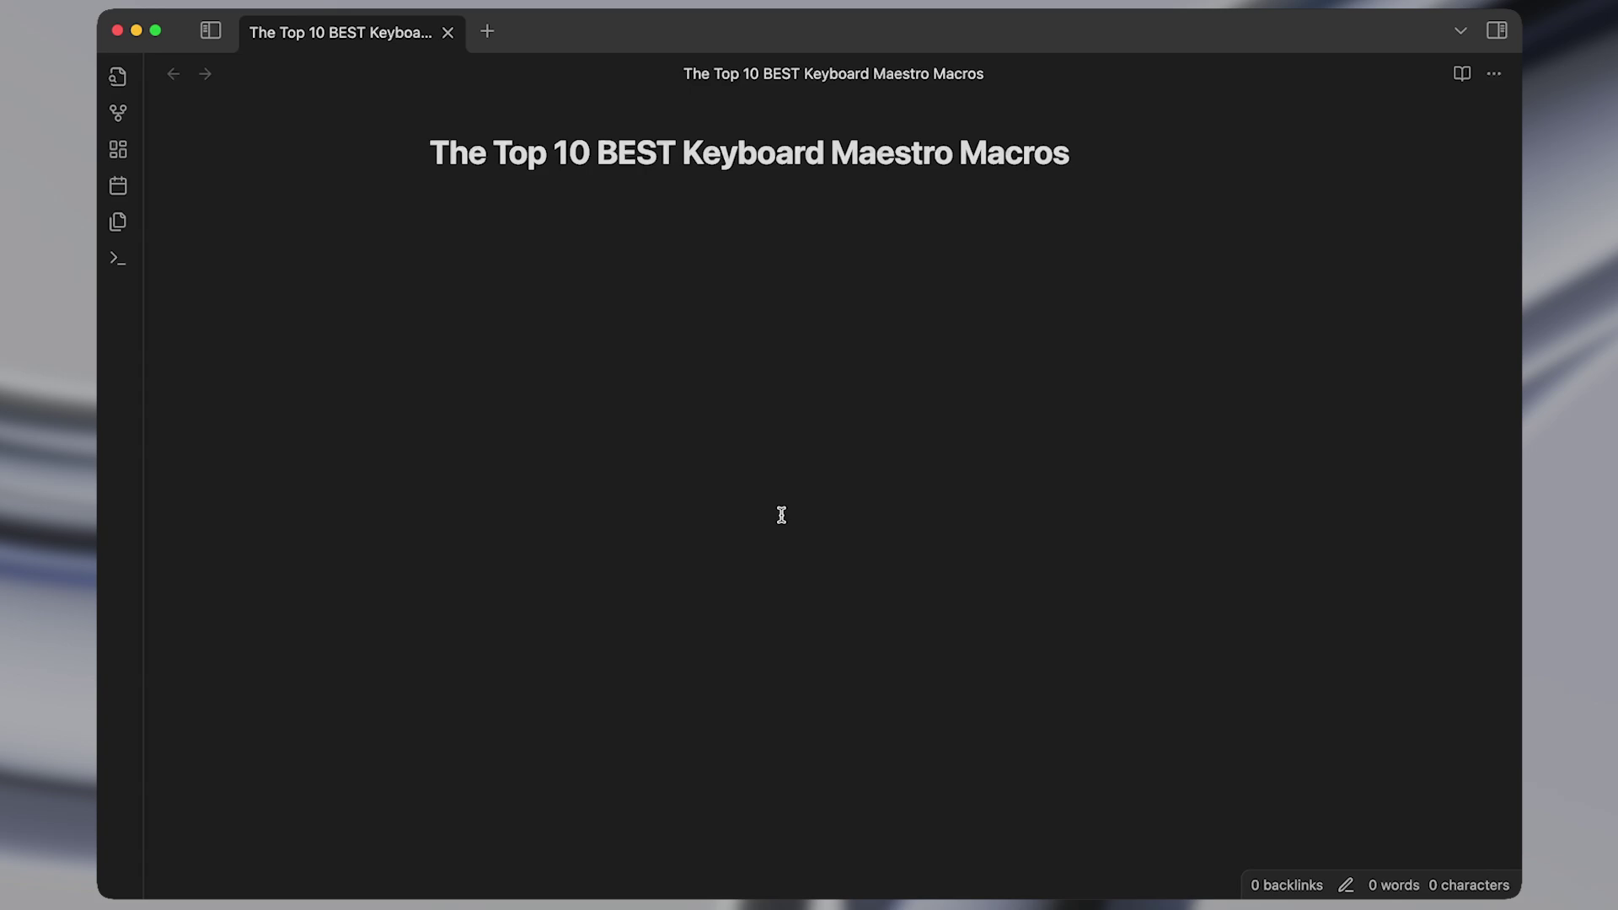
Paste 48272239 and then the Python code block into the note from the clipboard history.
key("alt+shift+v")
key("Down")
key("Down")
key("Down")
key("Down")
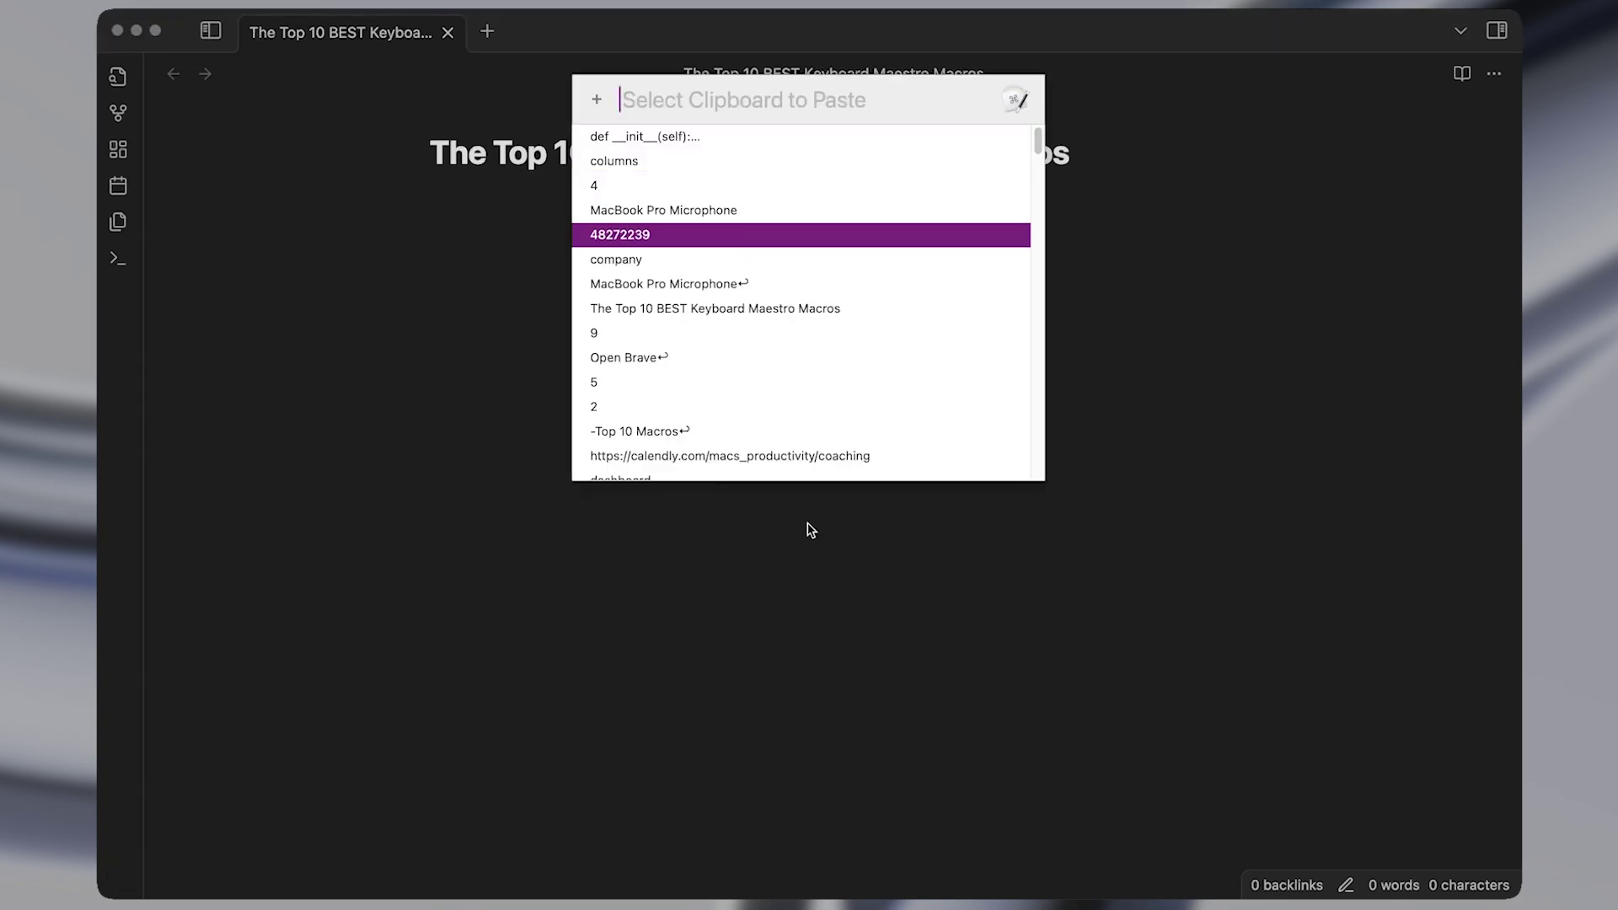
key("Return")
key("Return")
key("Return")
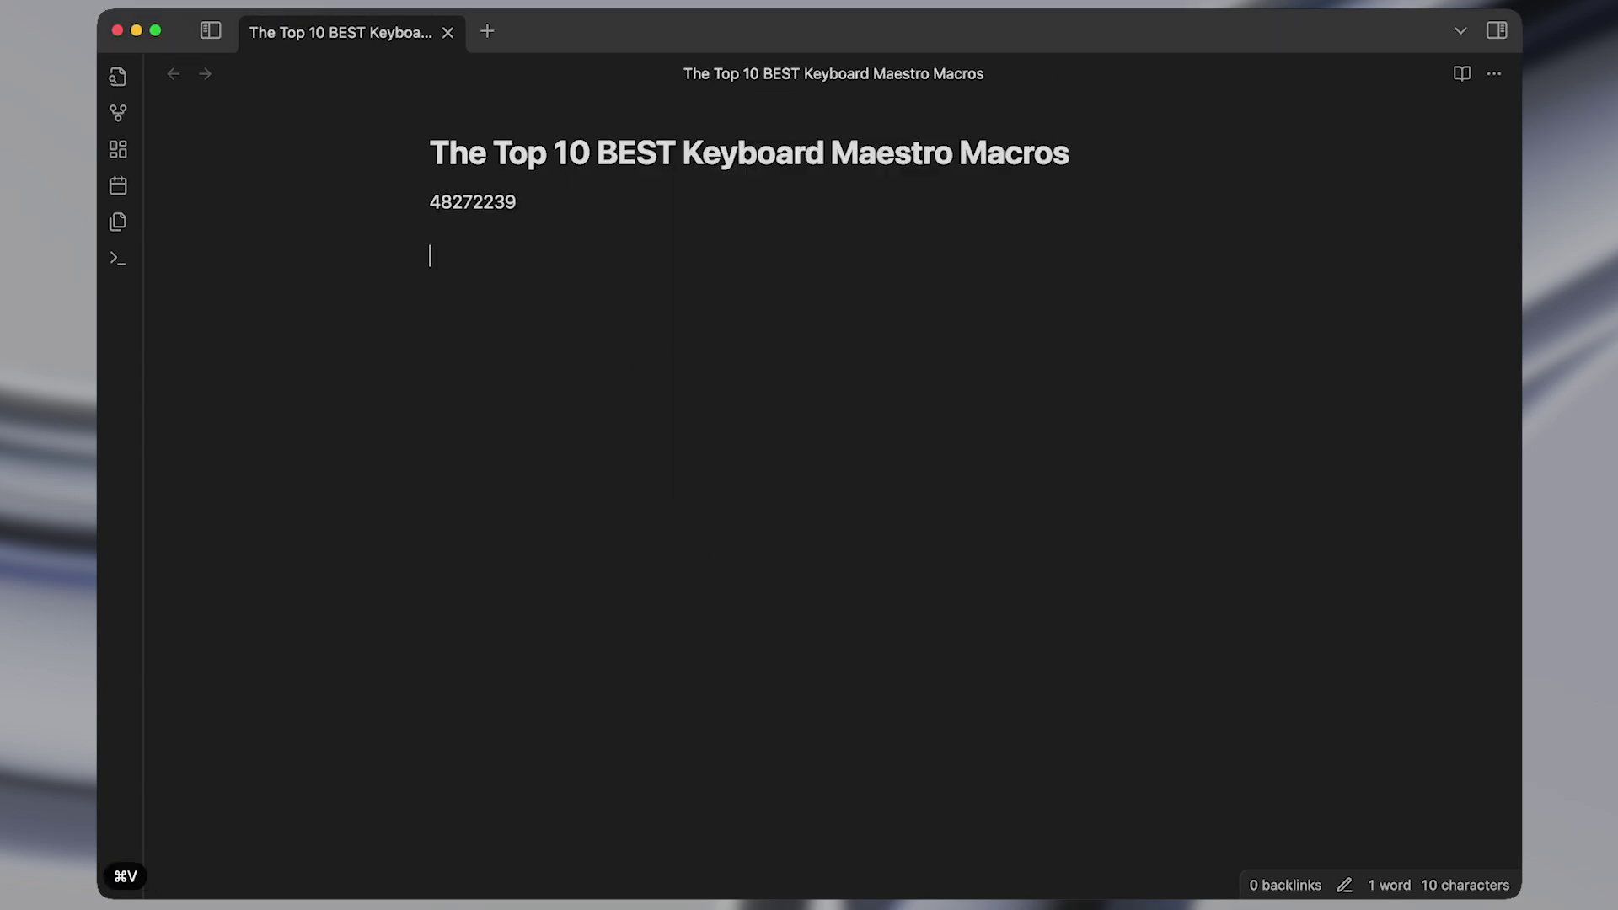
key("alt+shift+v")
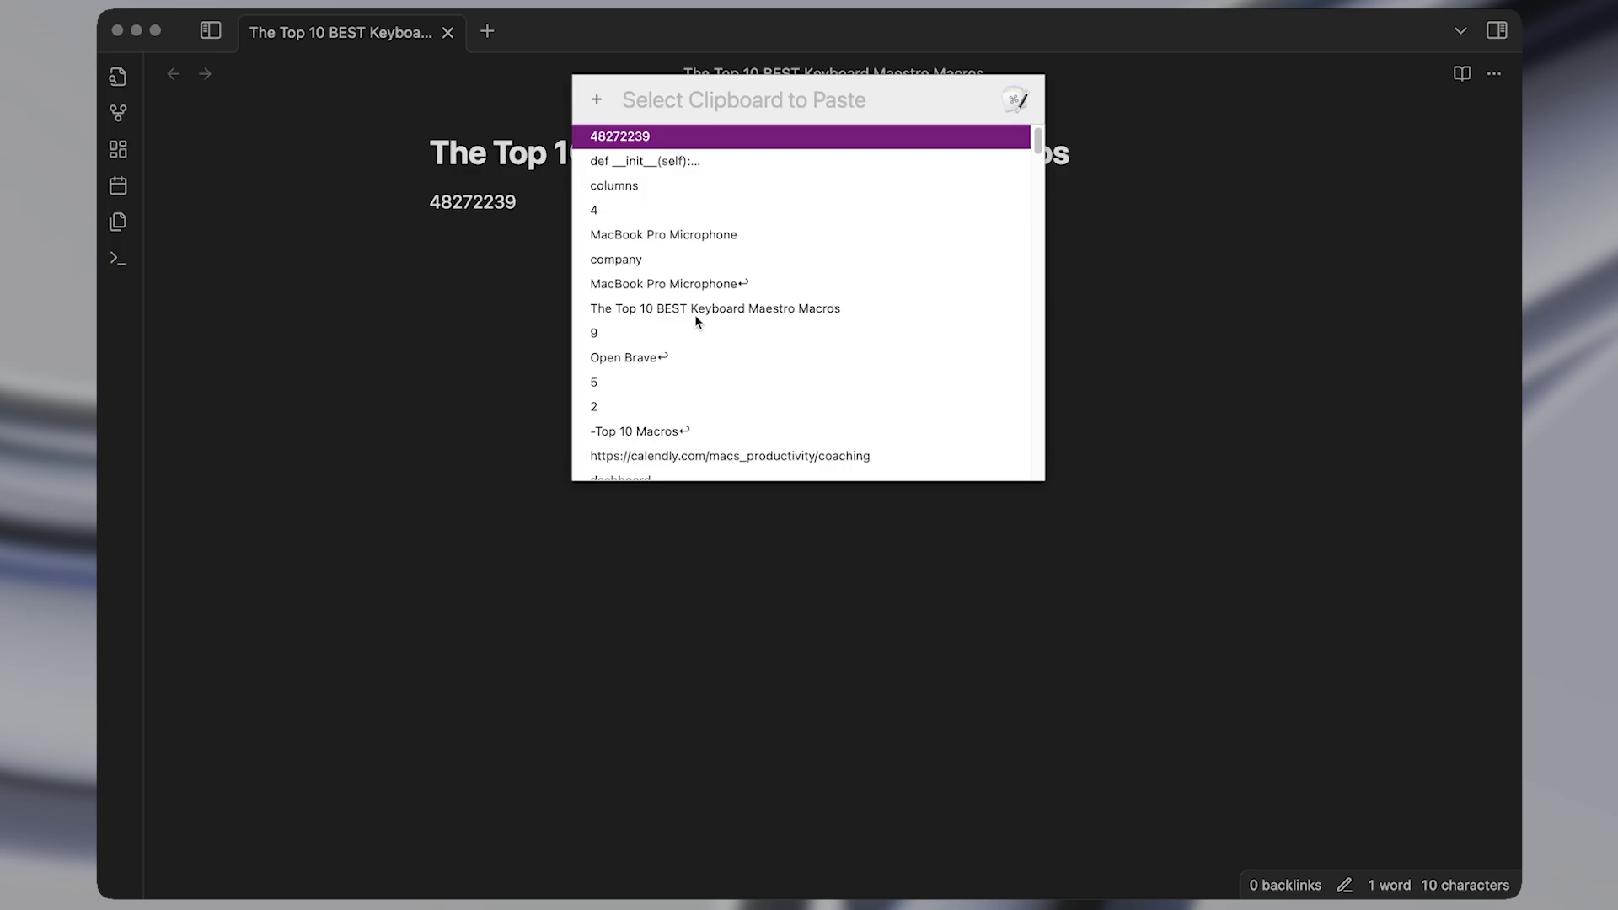
key("Down")
key("Return")
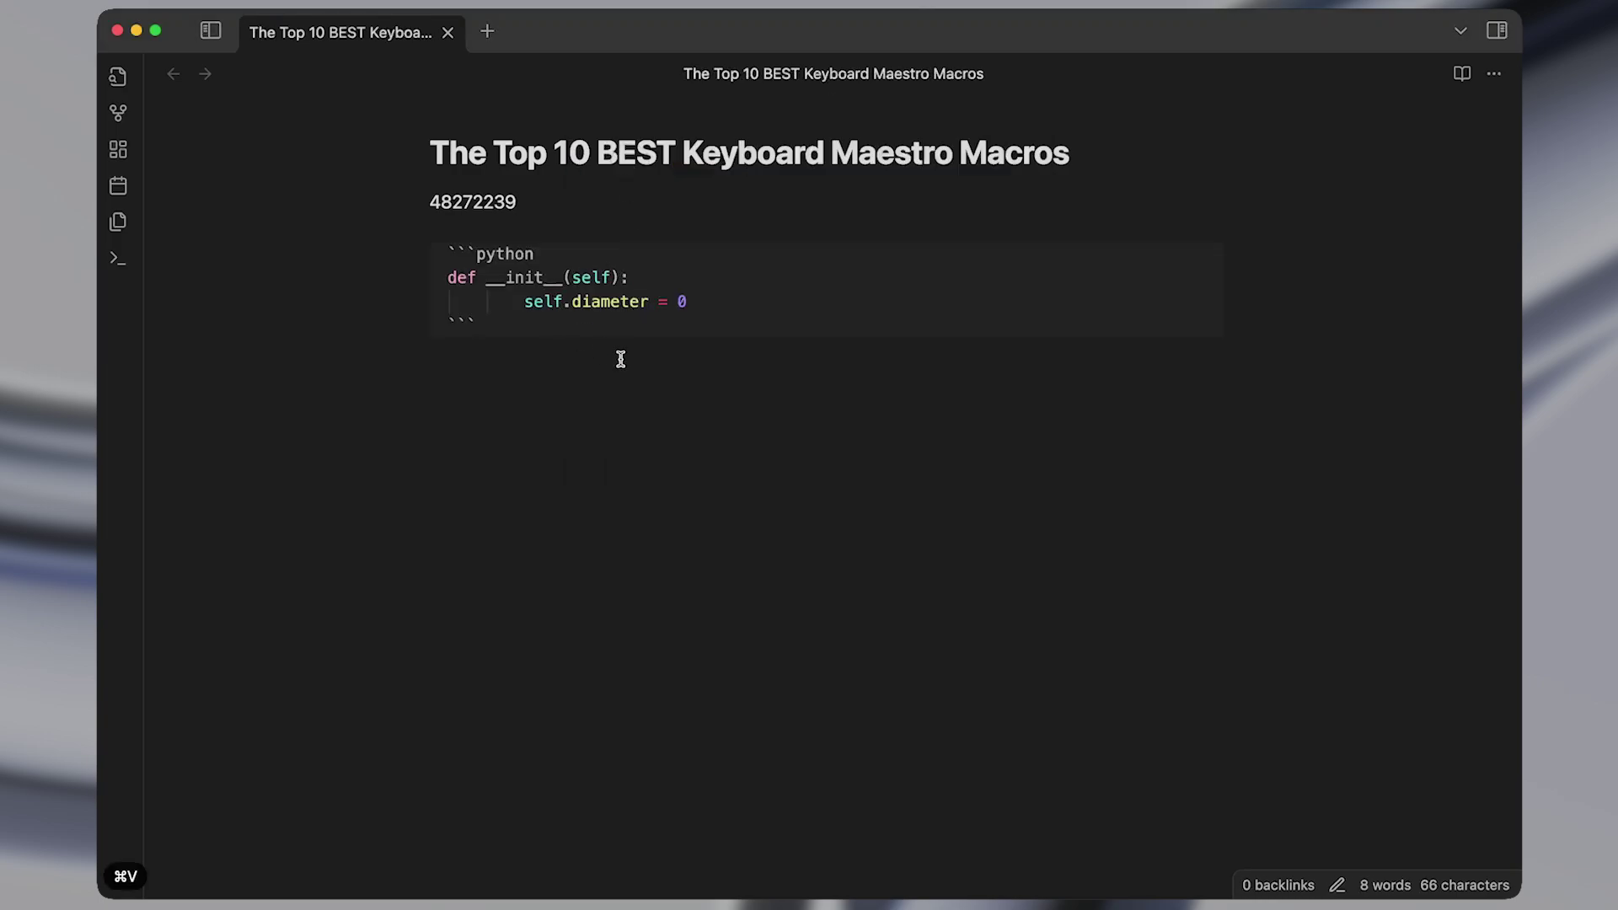
Paste 'MacBook Pro Microphone' from history on its own line below the code block.
key("alt+shift+v")
key("Down")
key("Down")
key("Down")
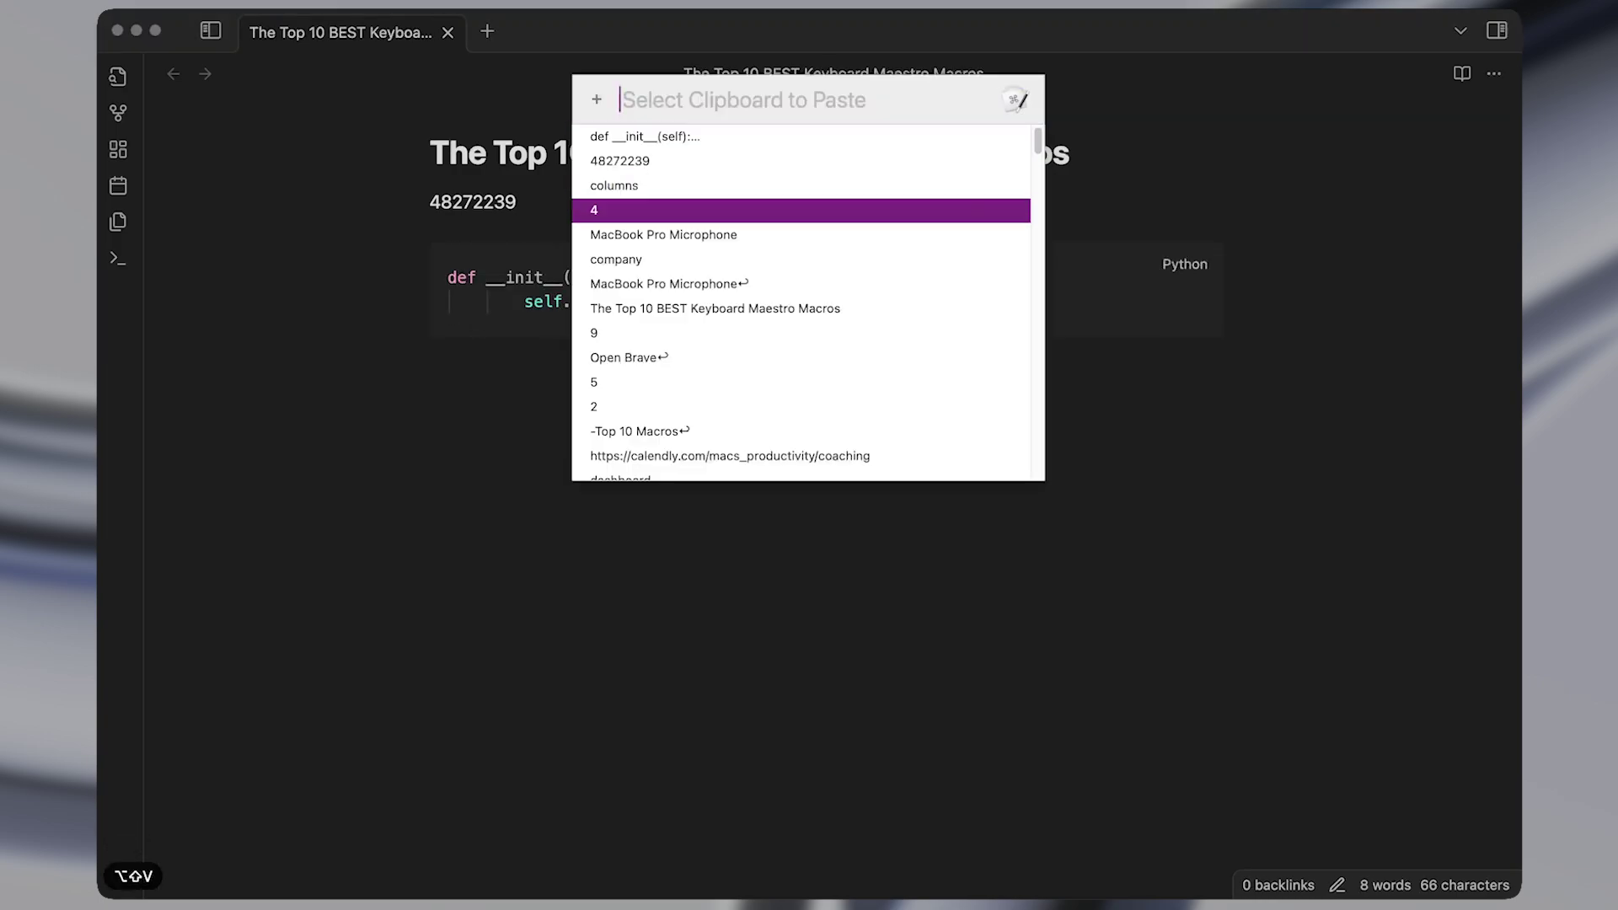
key("Up")
key("Up")
key("Down")
key("Down")
key("Down")
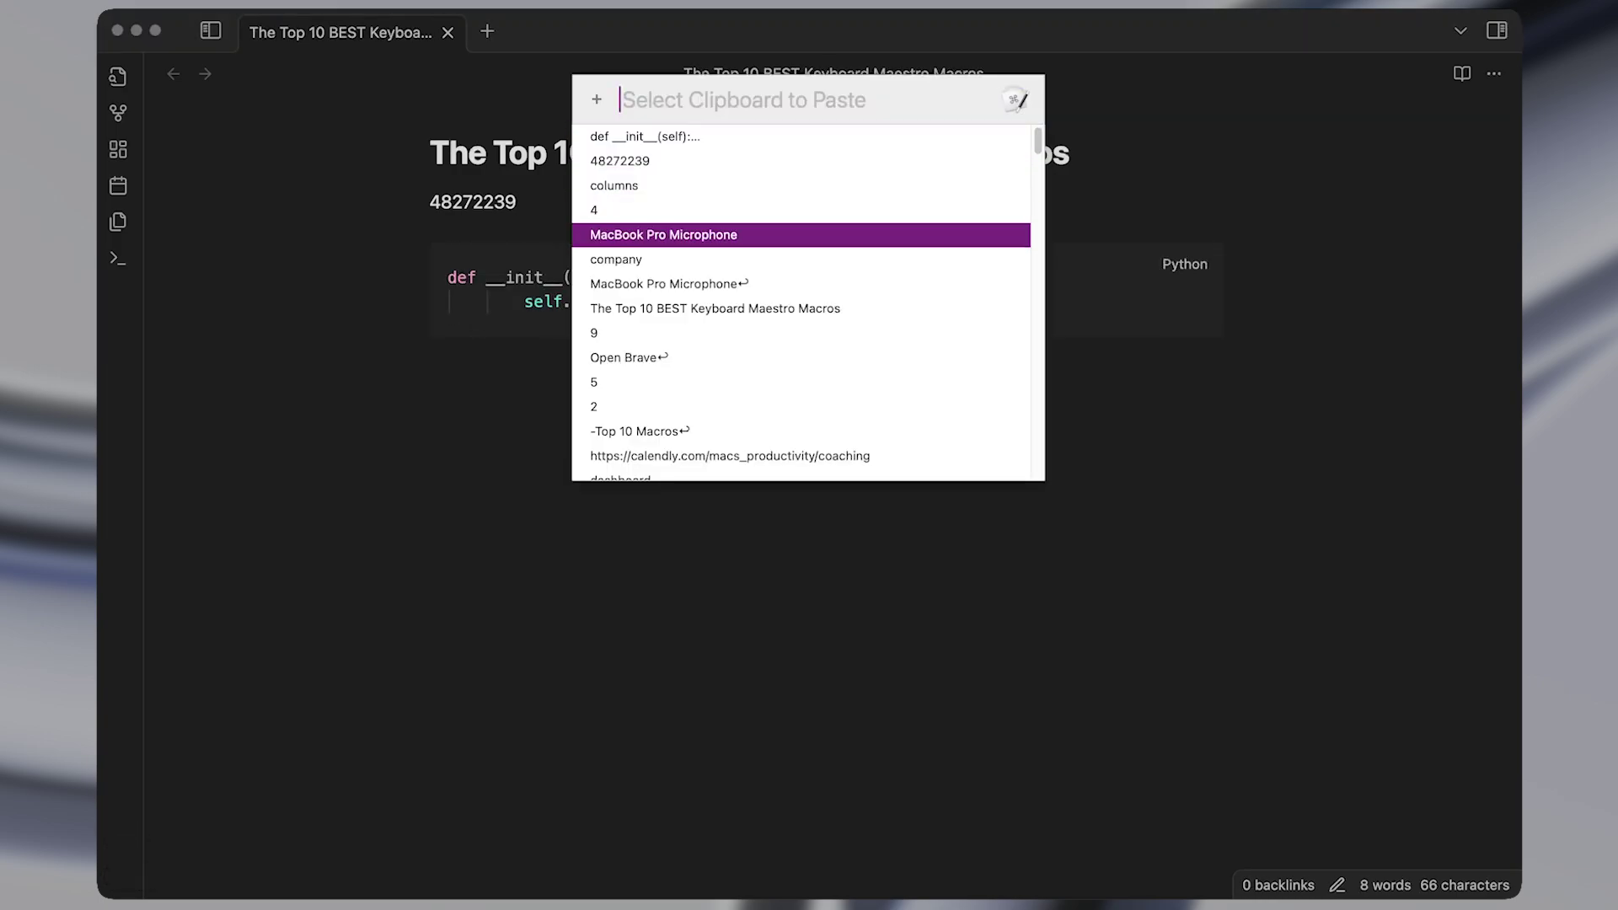
key("Return")
key("super+z")
key("super+Down")
key("Return")
key("Return")
type("MacBook Pro Microphone")
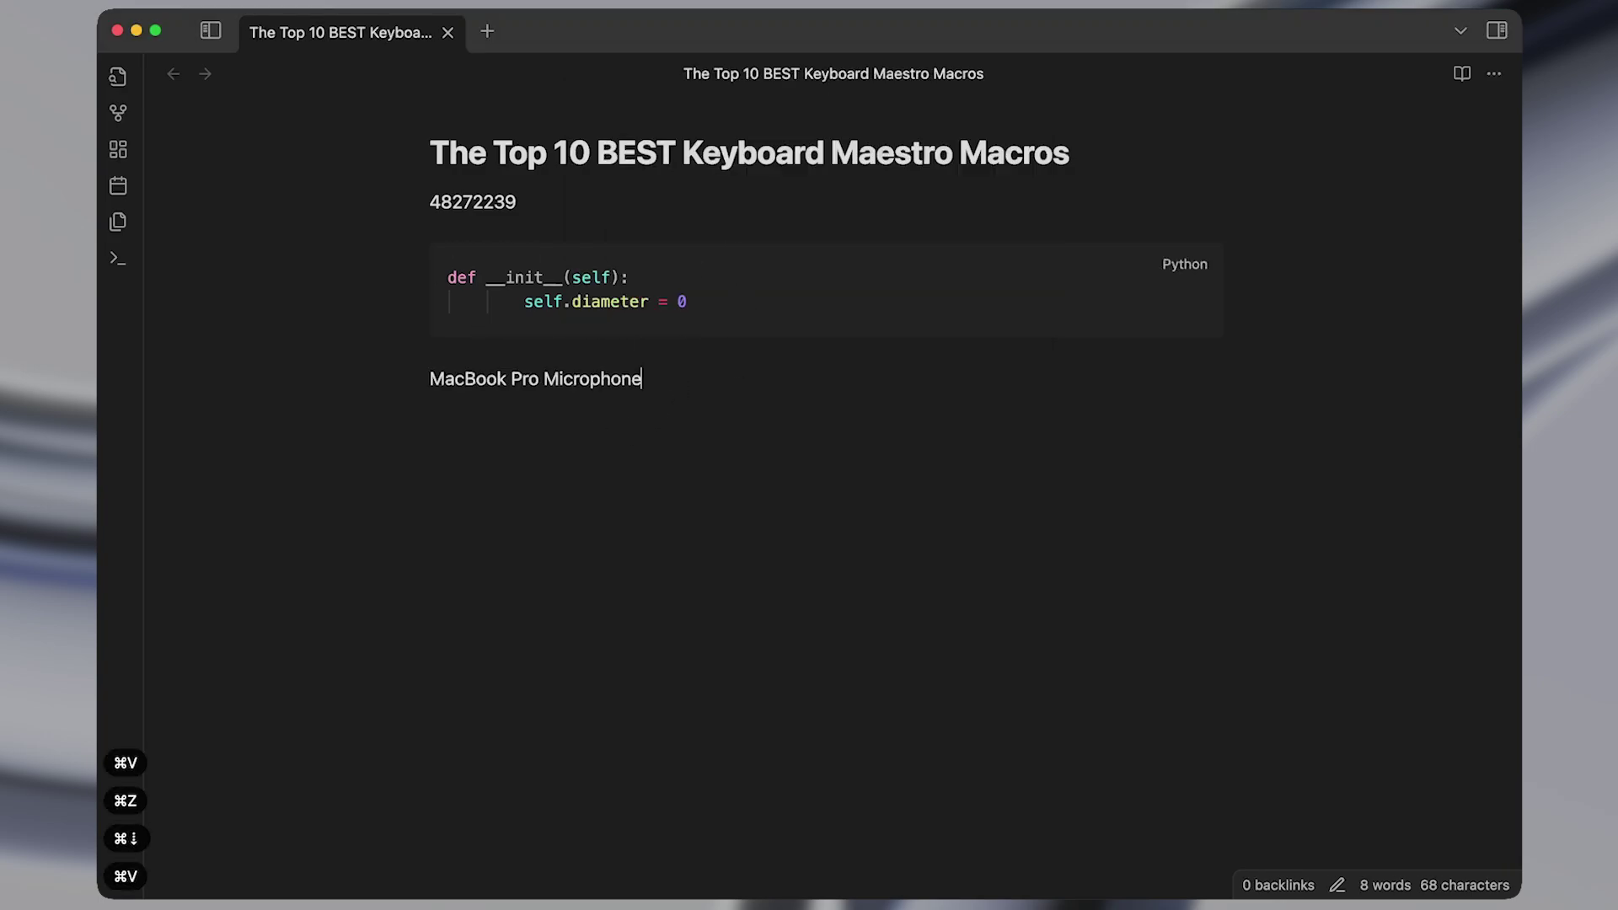
Copy the Python code and confirm it appears at the top of the clipboard history.
left_click(567, 301)
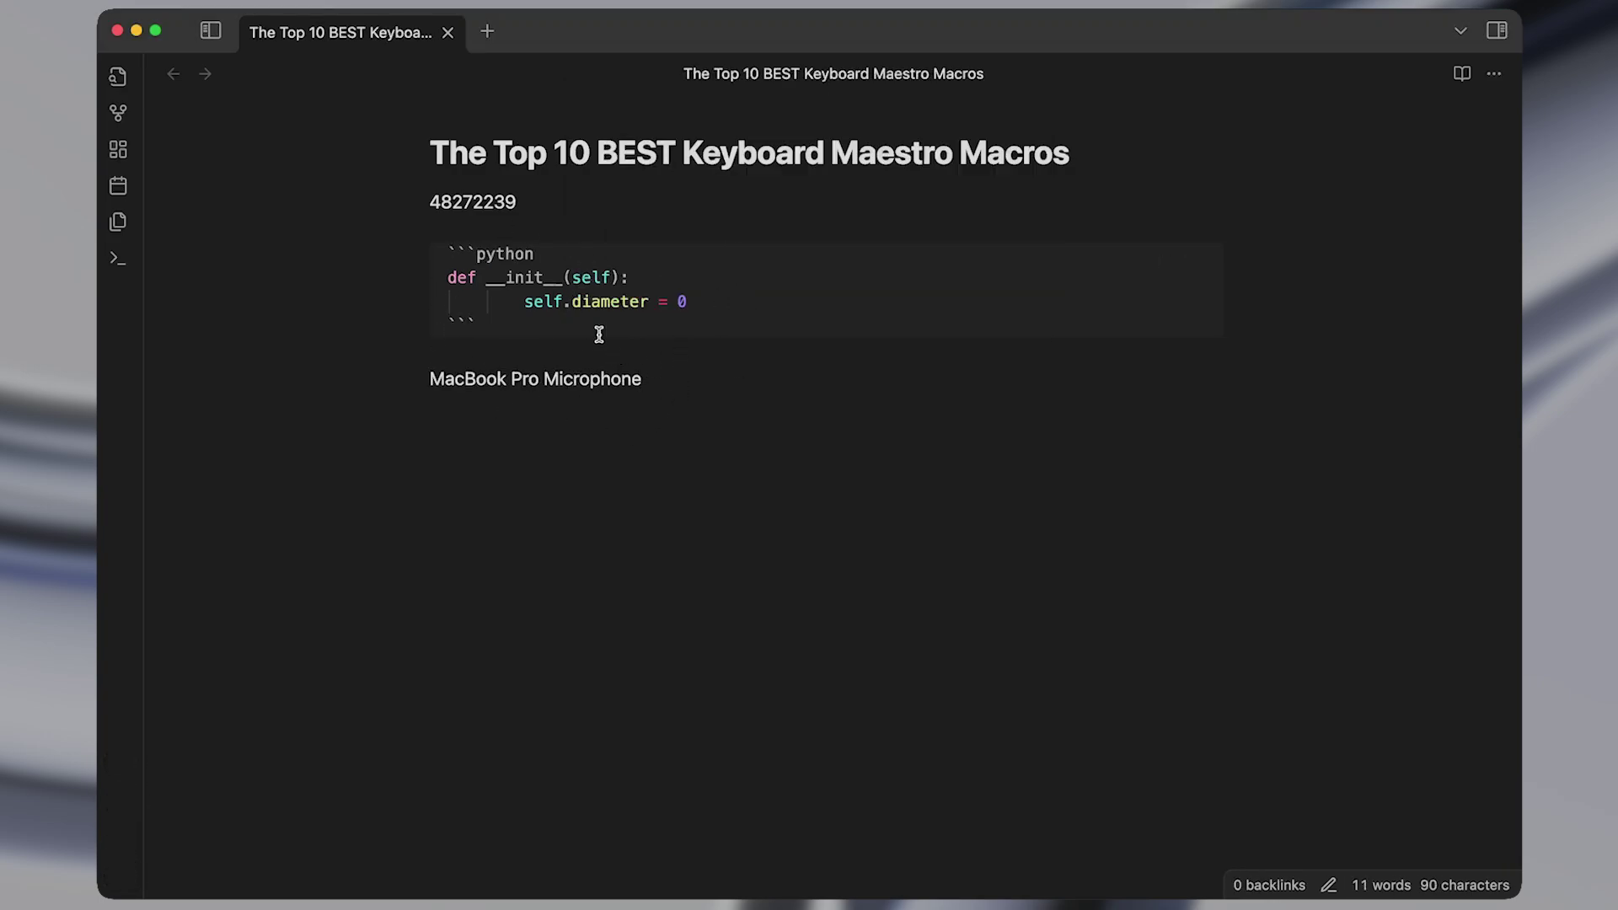
left_click_drag(451, 277, 658, 318)
key("super+c")
key("alt+shift+v")
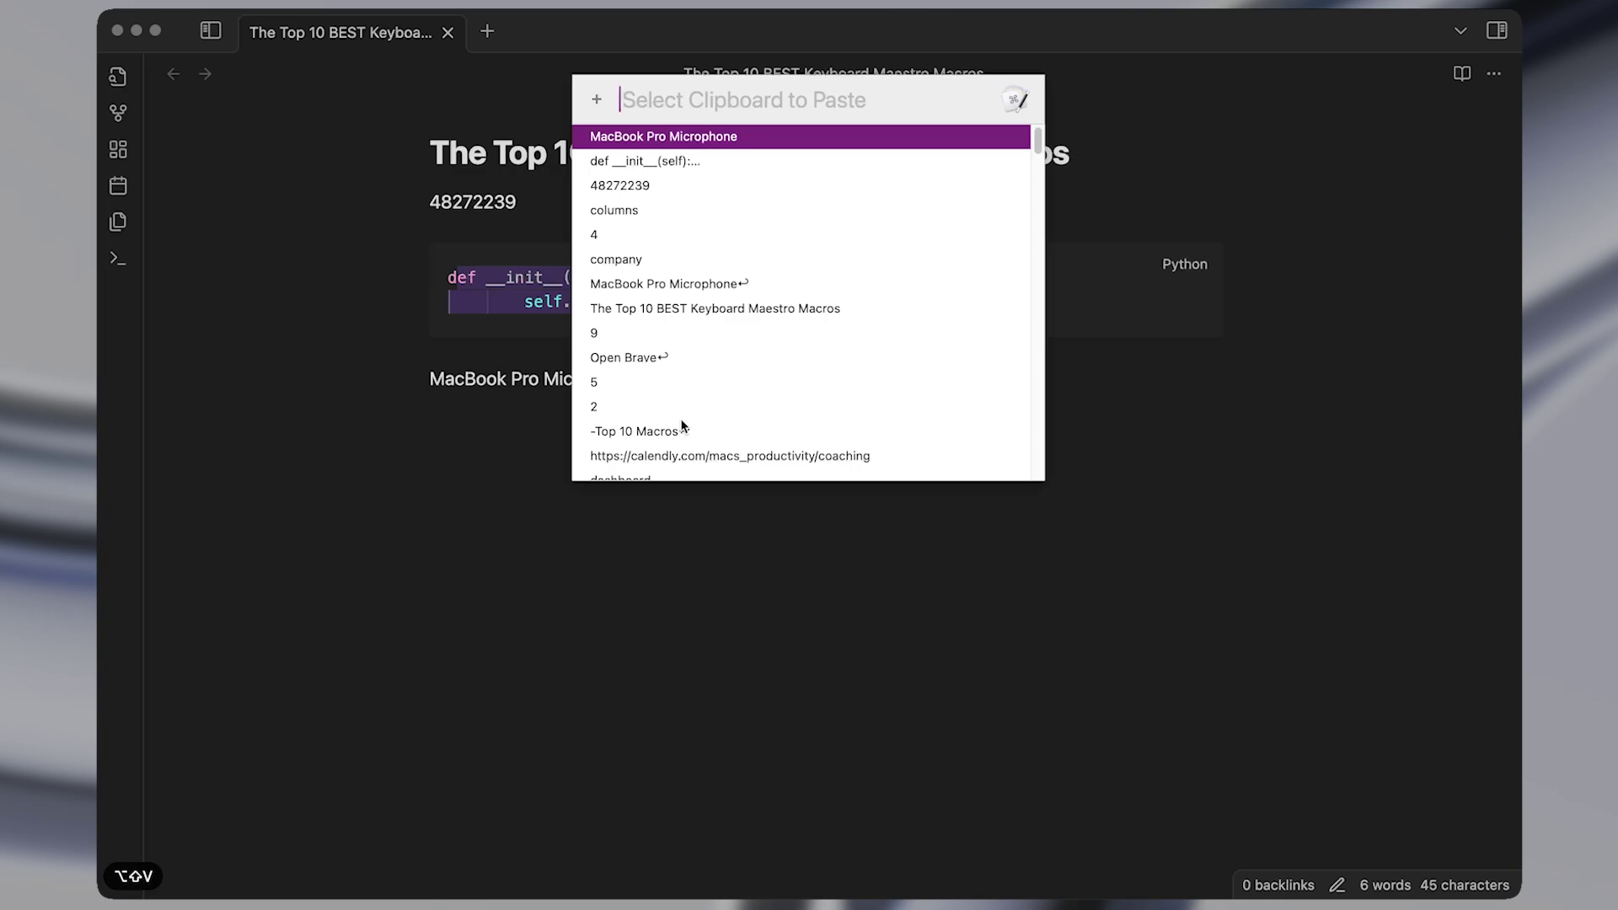
key("Escape")
key("super+Down")
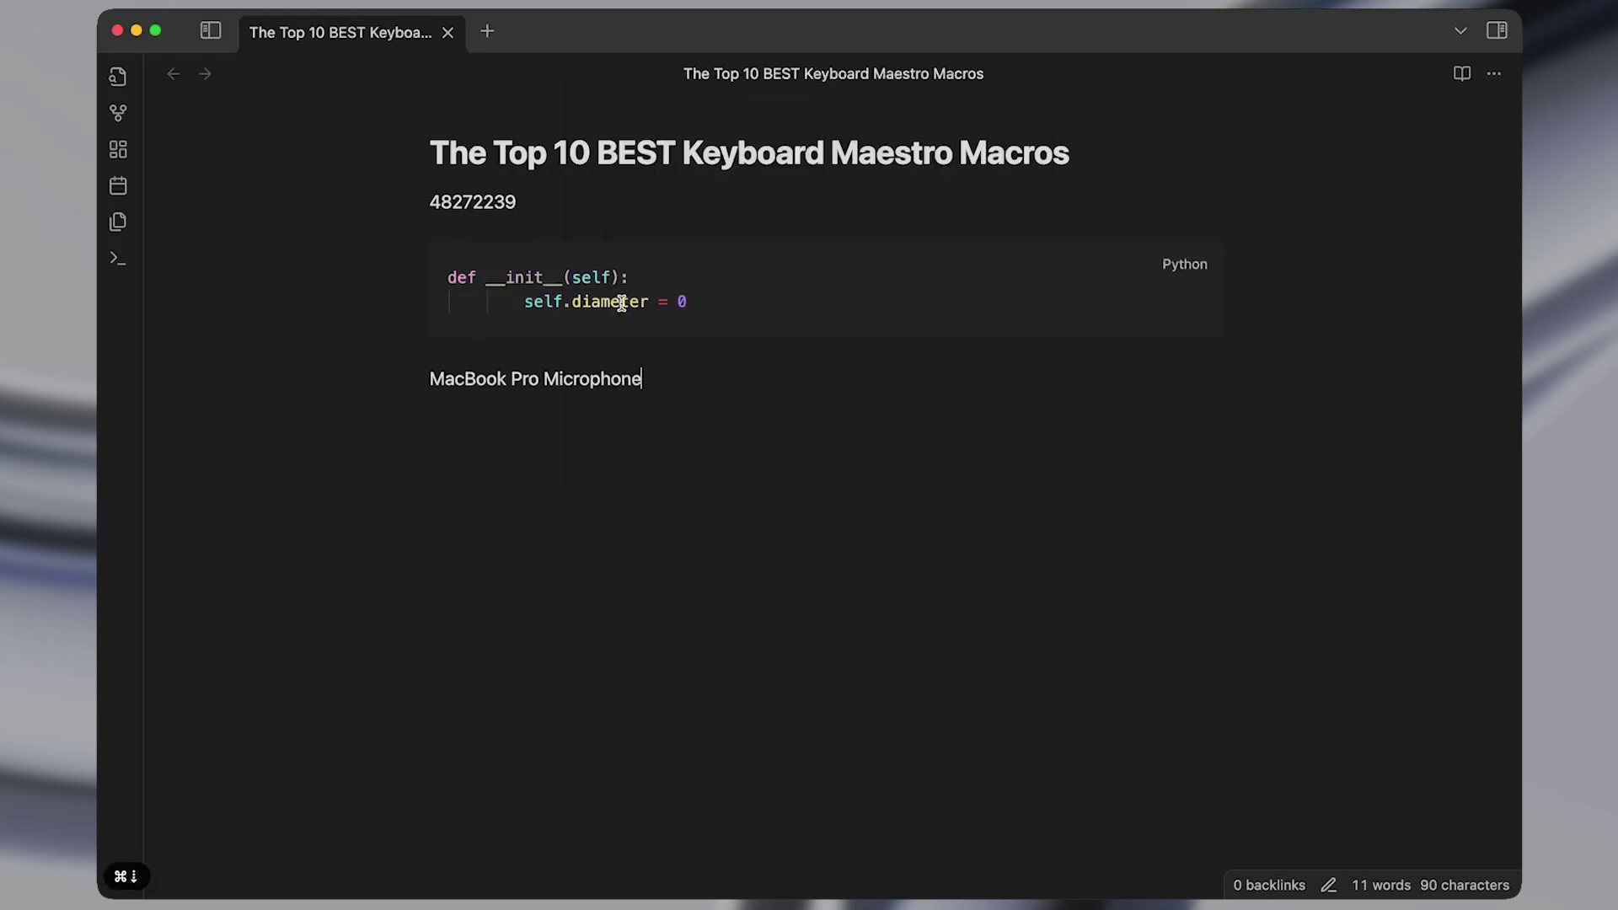
key("Return")
key("Return")
key("alt+shift+v")
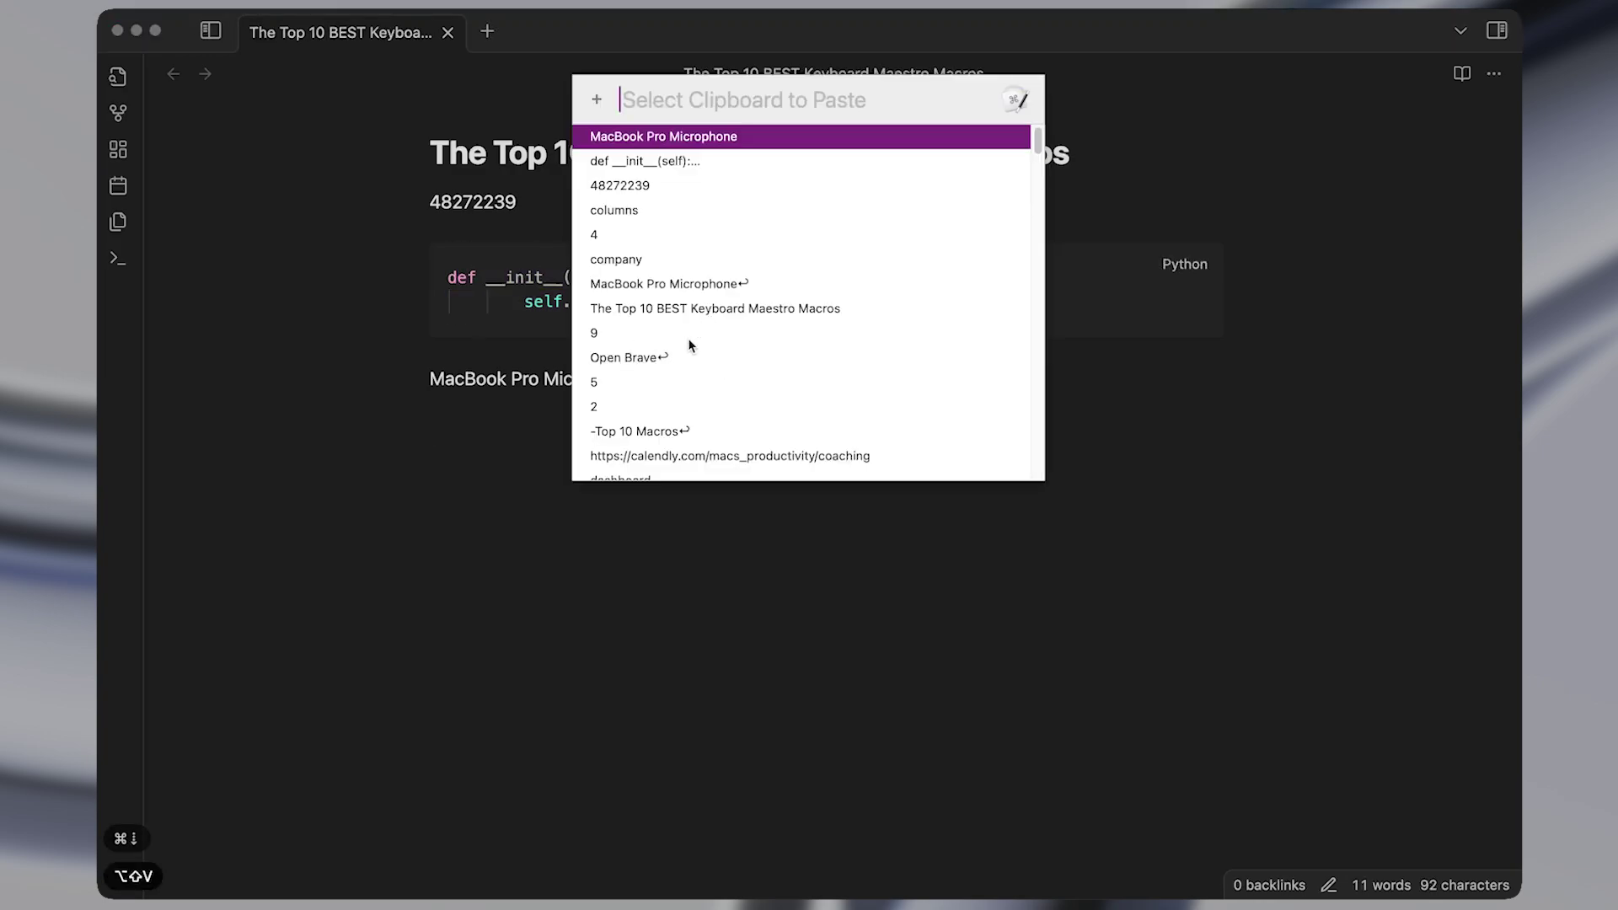
key("Escape")
Copy the words Microphone, Pro and MacBook separately, then add blank lines at the note's end.
double_click(602, 386)
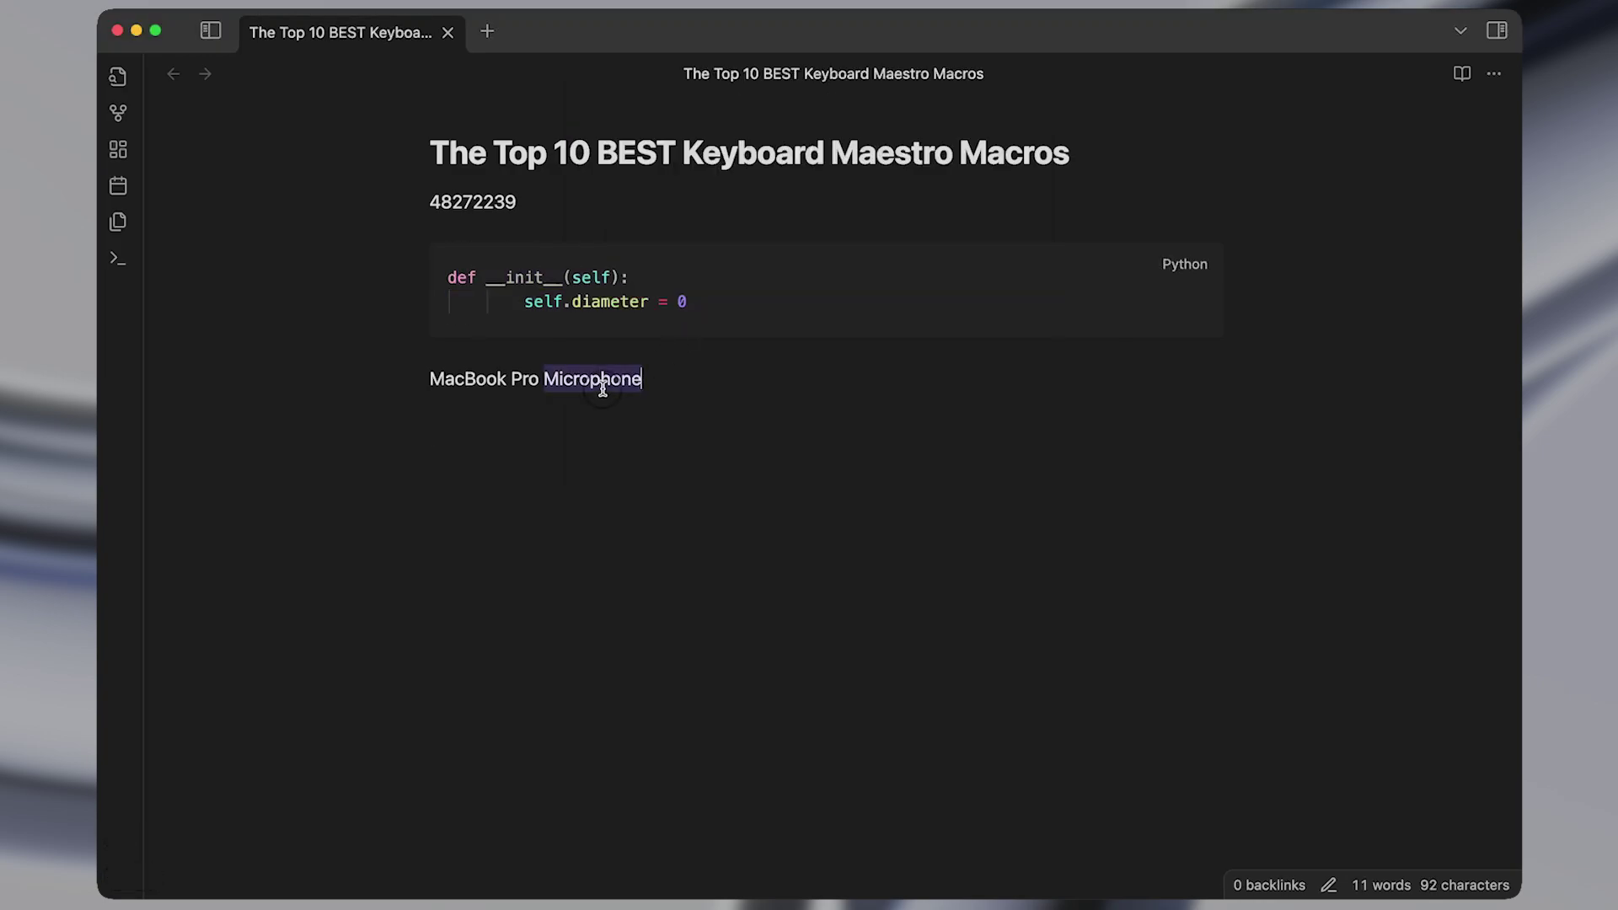
key("super+c")
key("Left")
key("Left")
key("alt+shift+Left")
key("super+c")
key("super+Left")
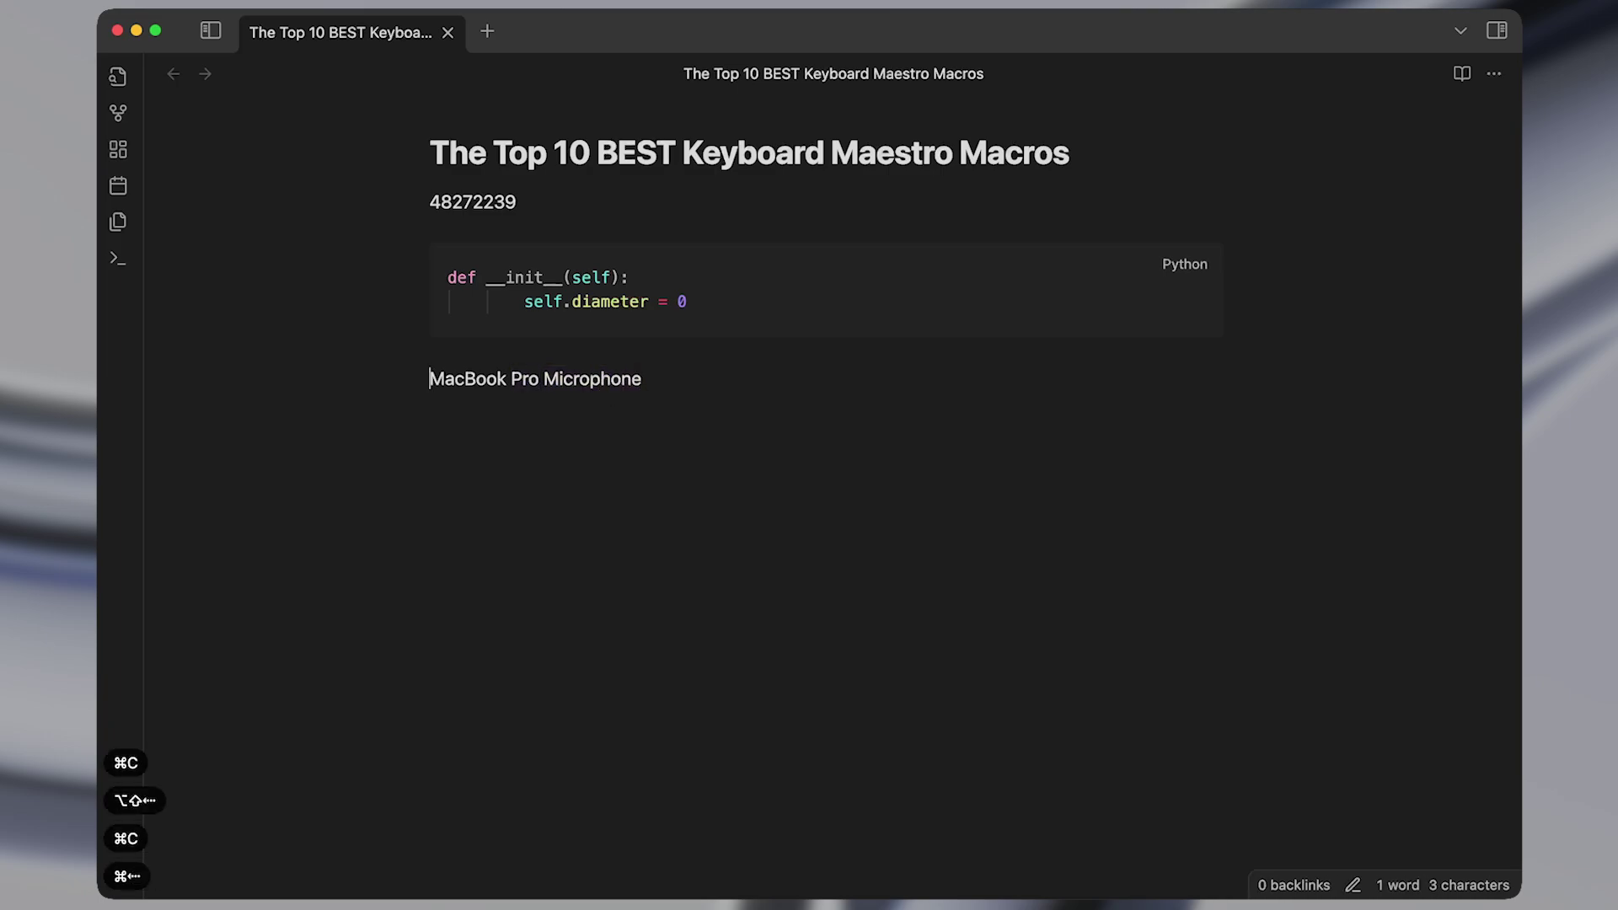
key("alt+shift+Right")
key("super+c")
key("super+Down")
key("Return")
key("Return")
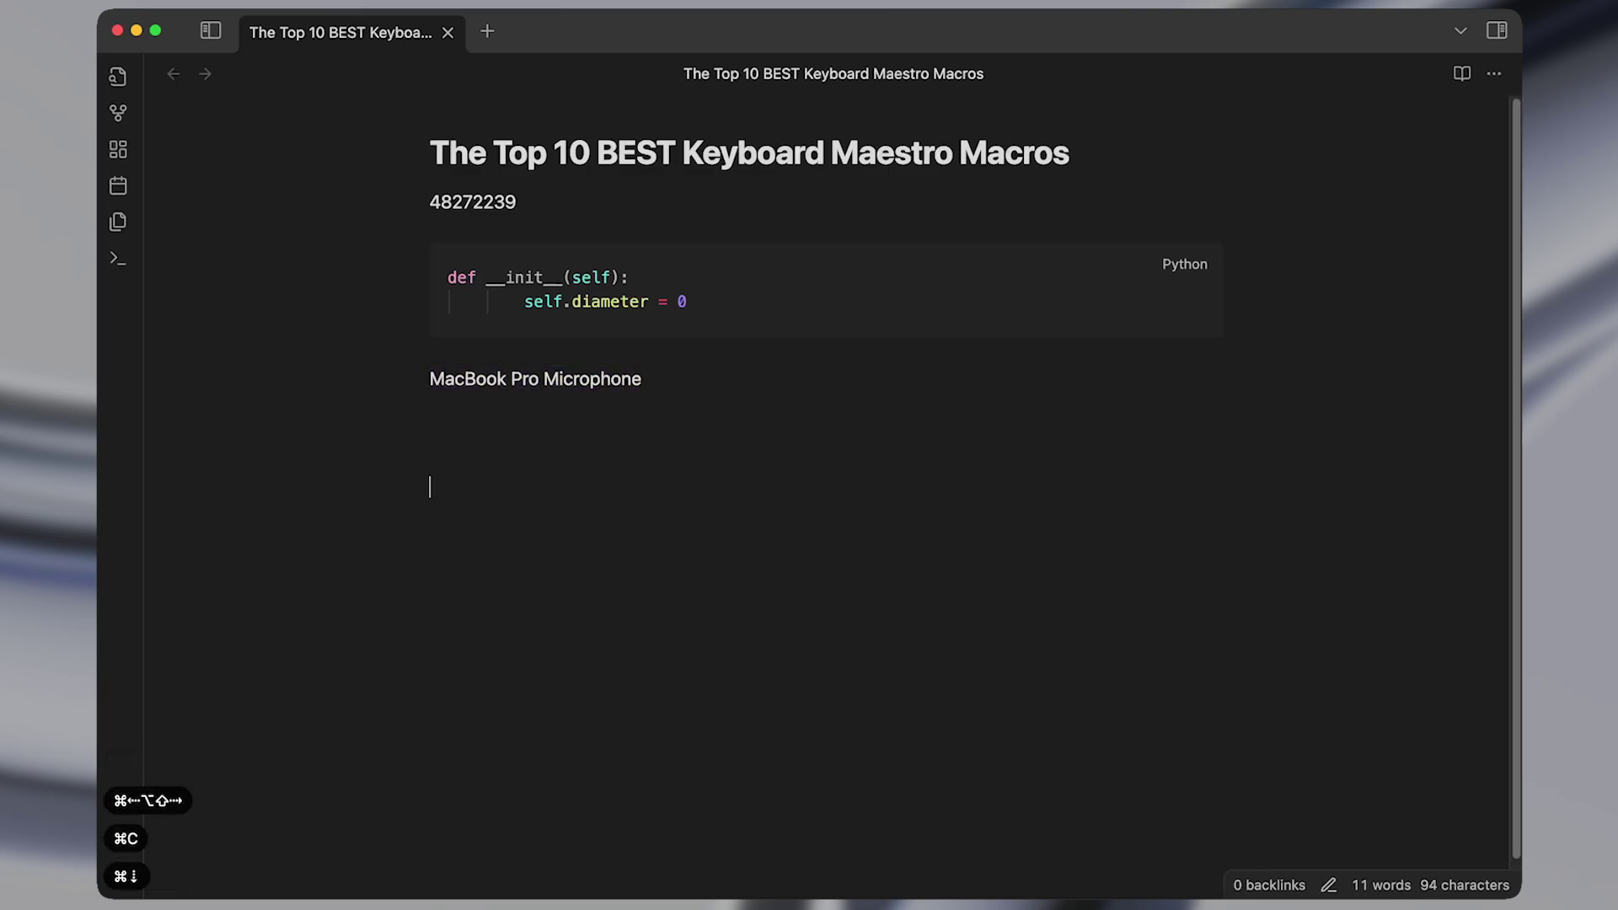
Paste 'Microphone' from the clipboard history onto the new line.
key("alt+shift+v")
left_click(655, 159)
key("Down")
key("Down")
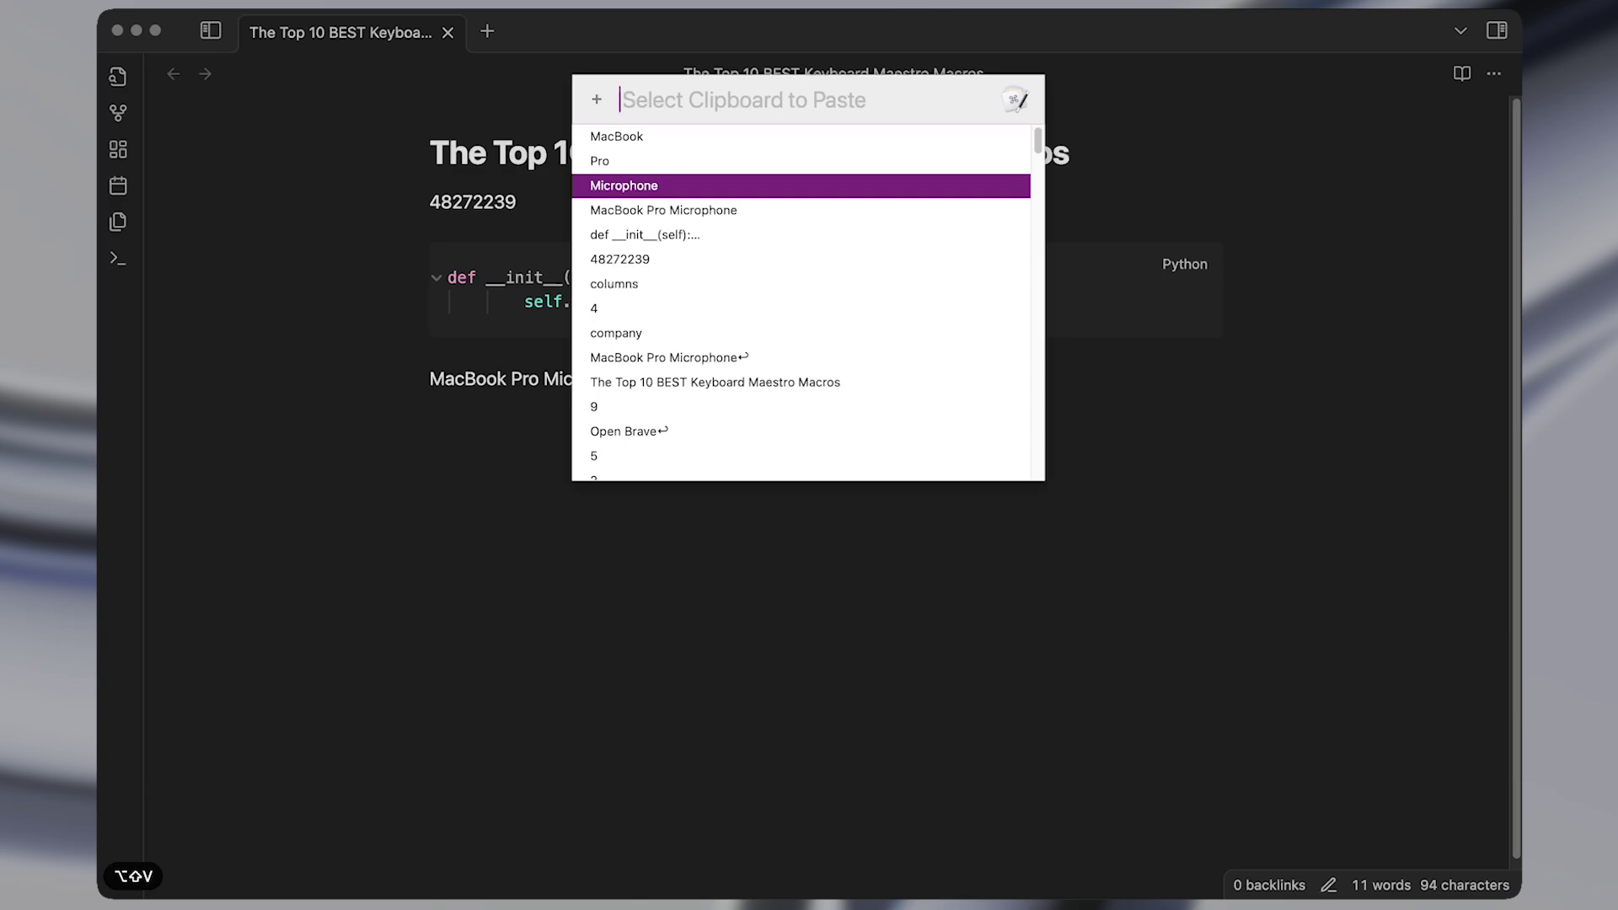
key("Up")
key("Up")
key("Up")
key("Down")
key("Down")
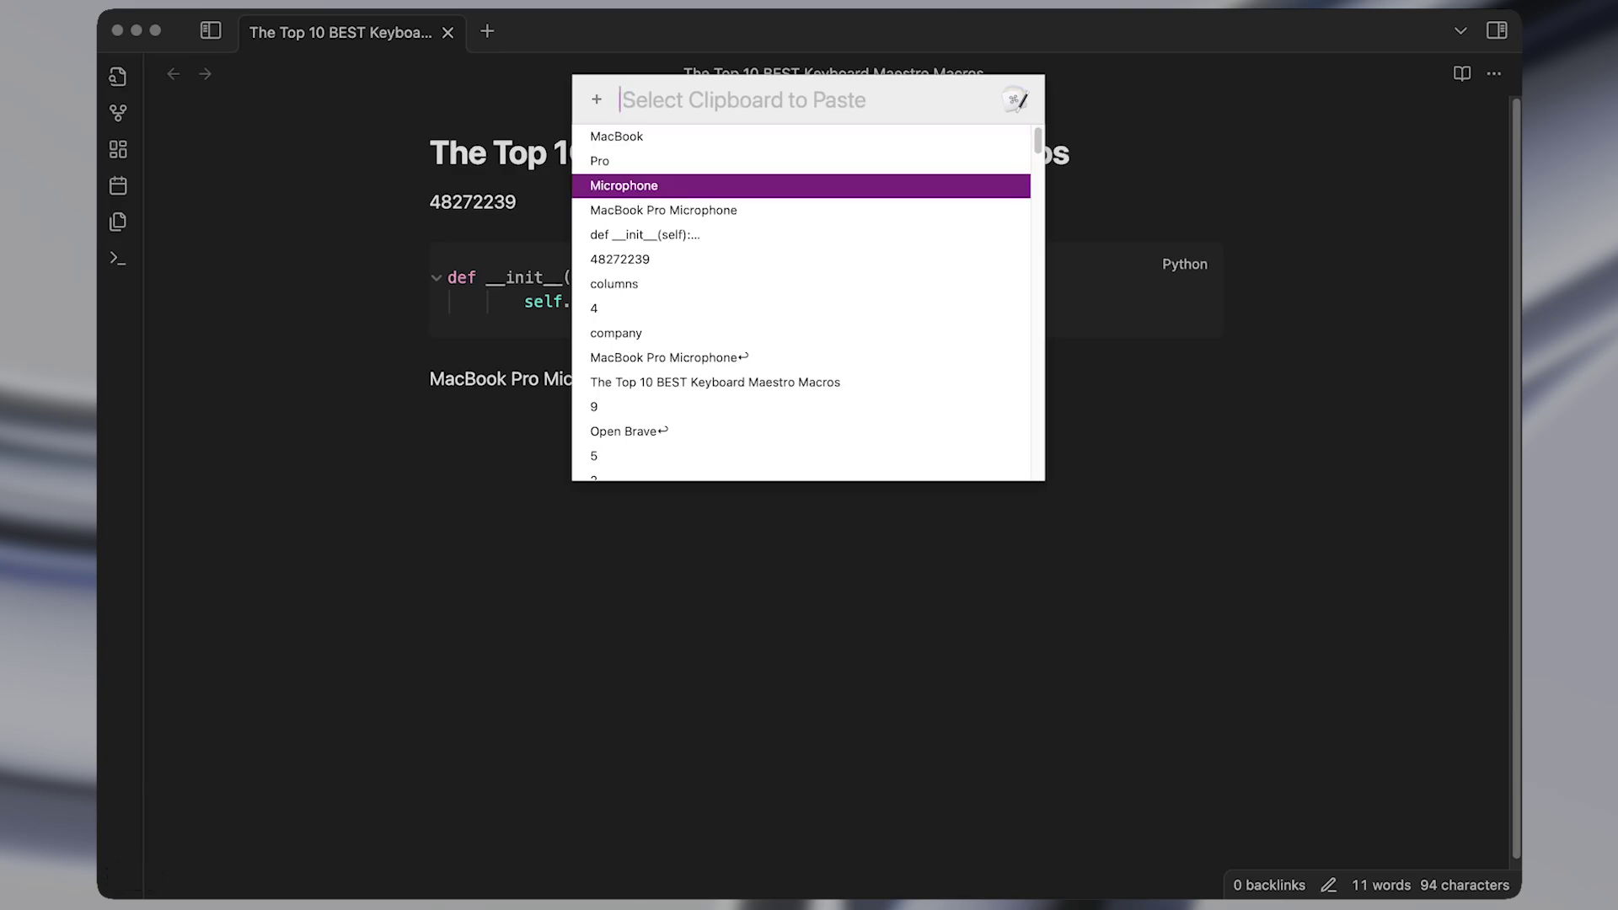
key("Return")
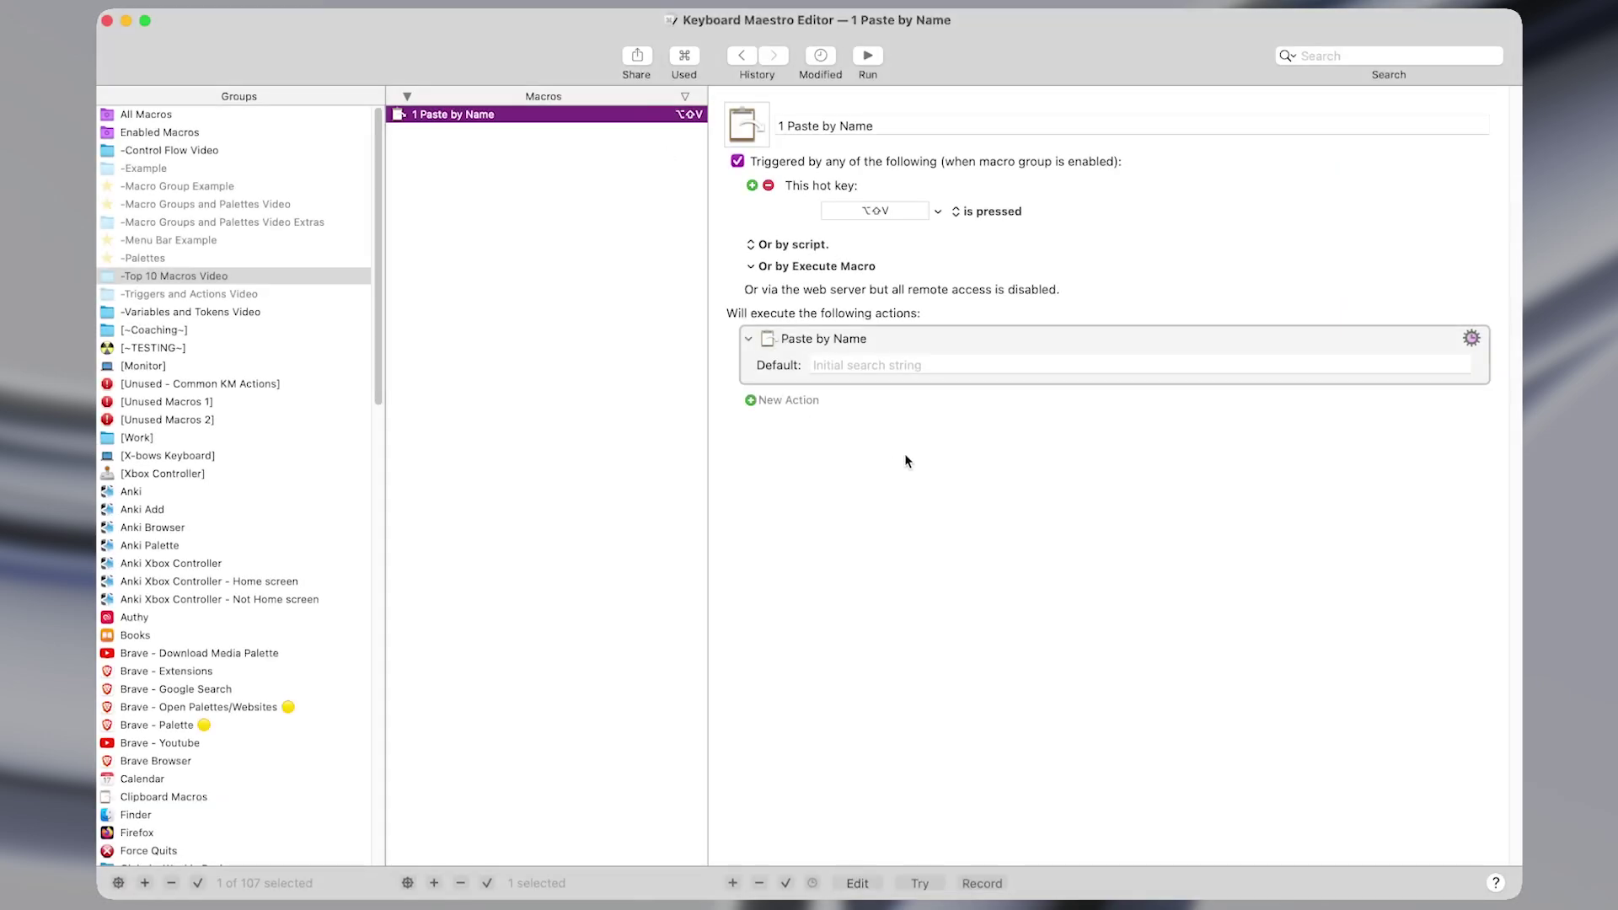
left_click(878, 346)
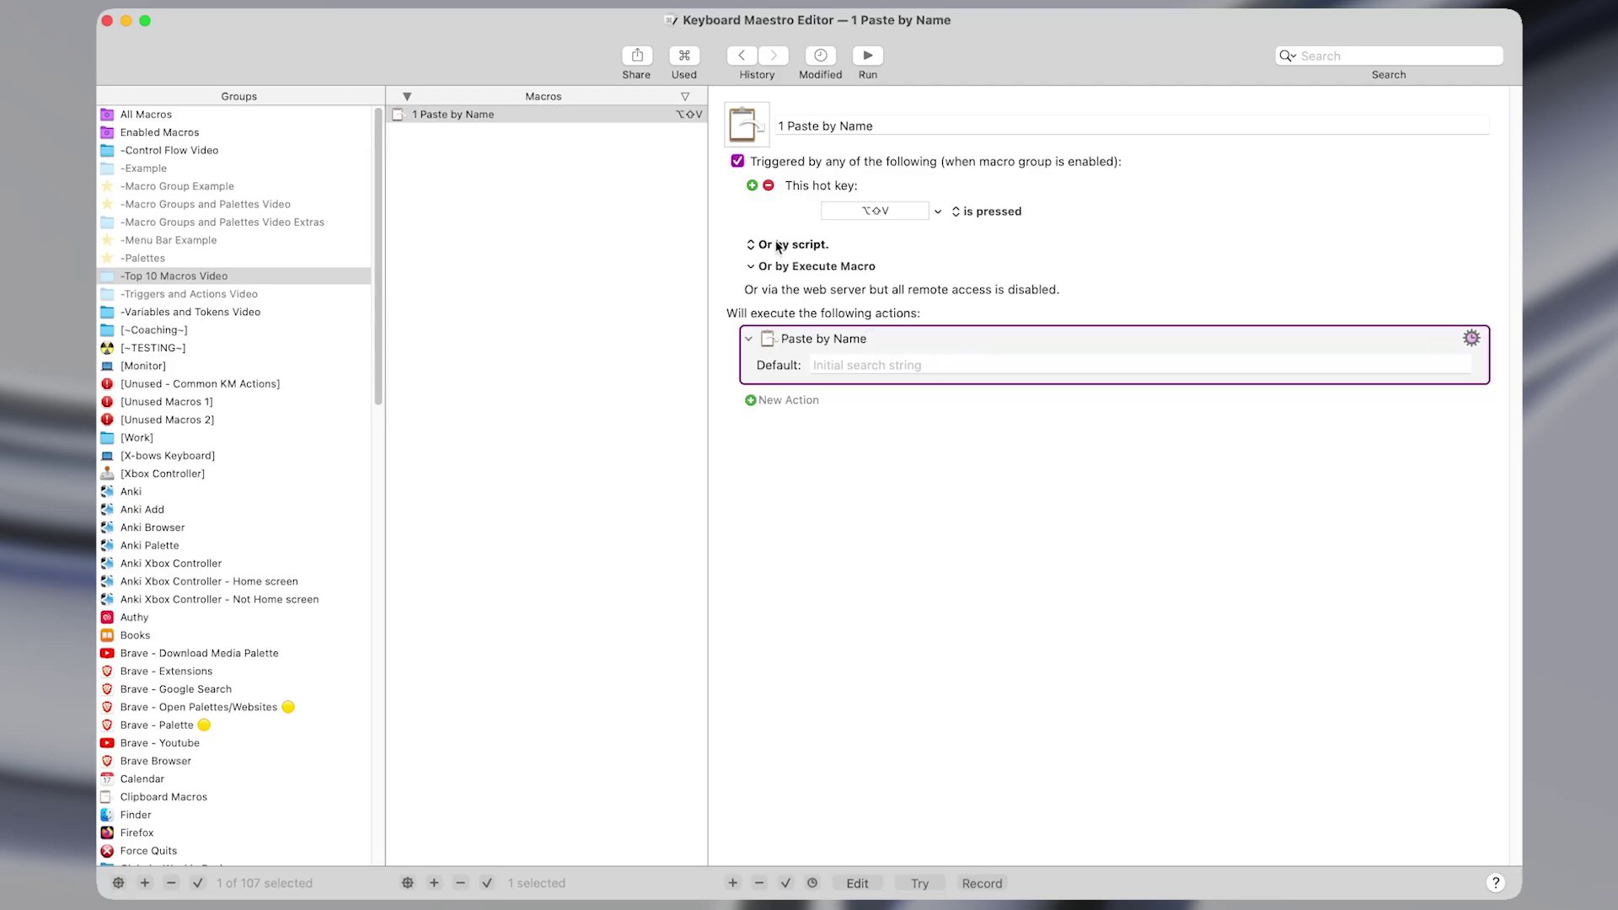
left_click(752, 185)
left_click(812, 188)
key("super+shift+f")
type("past")
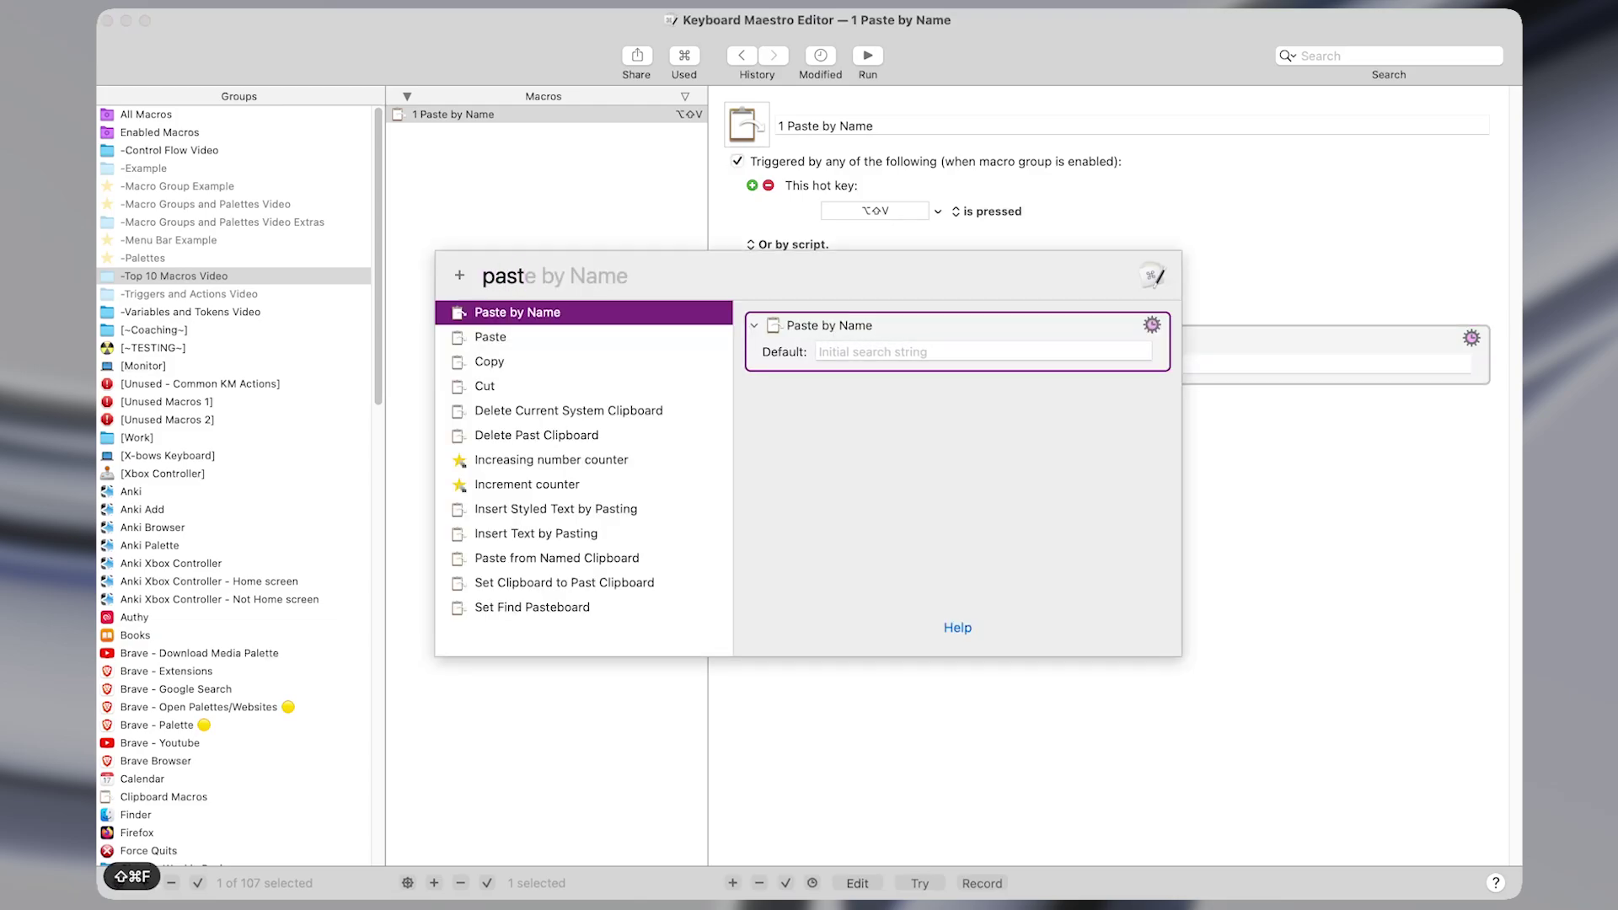
key("Return")
left_click(887, 398)
key("BackSpace")
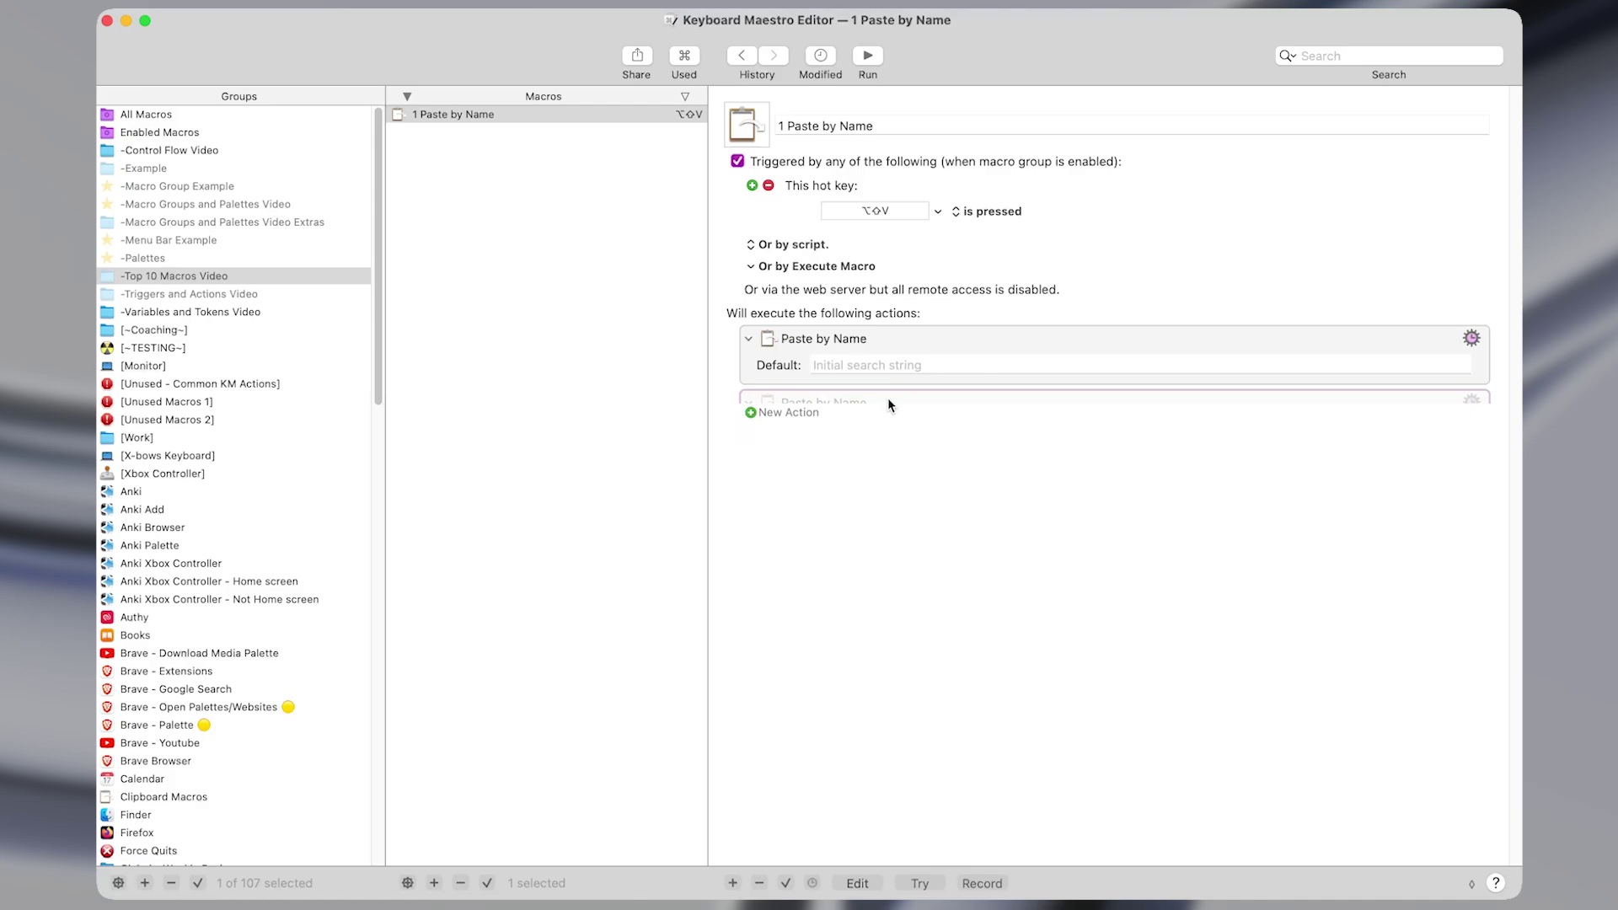
left_click(1036, 338)
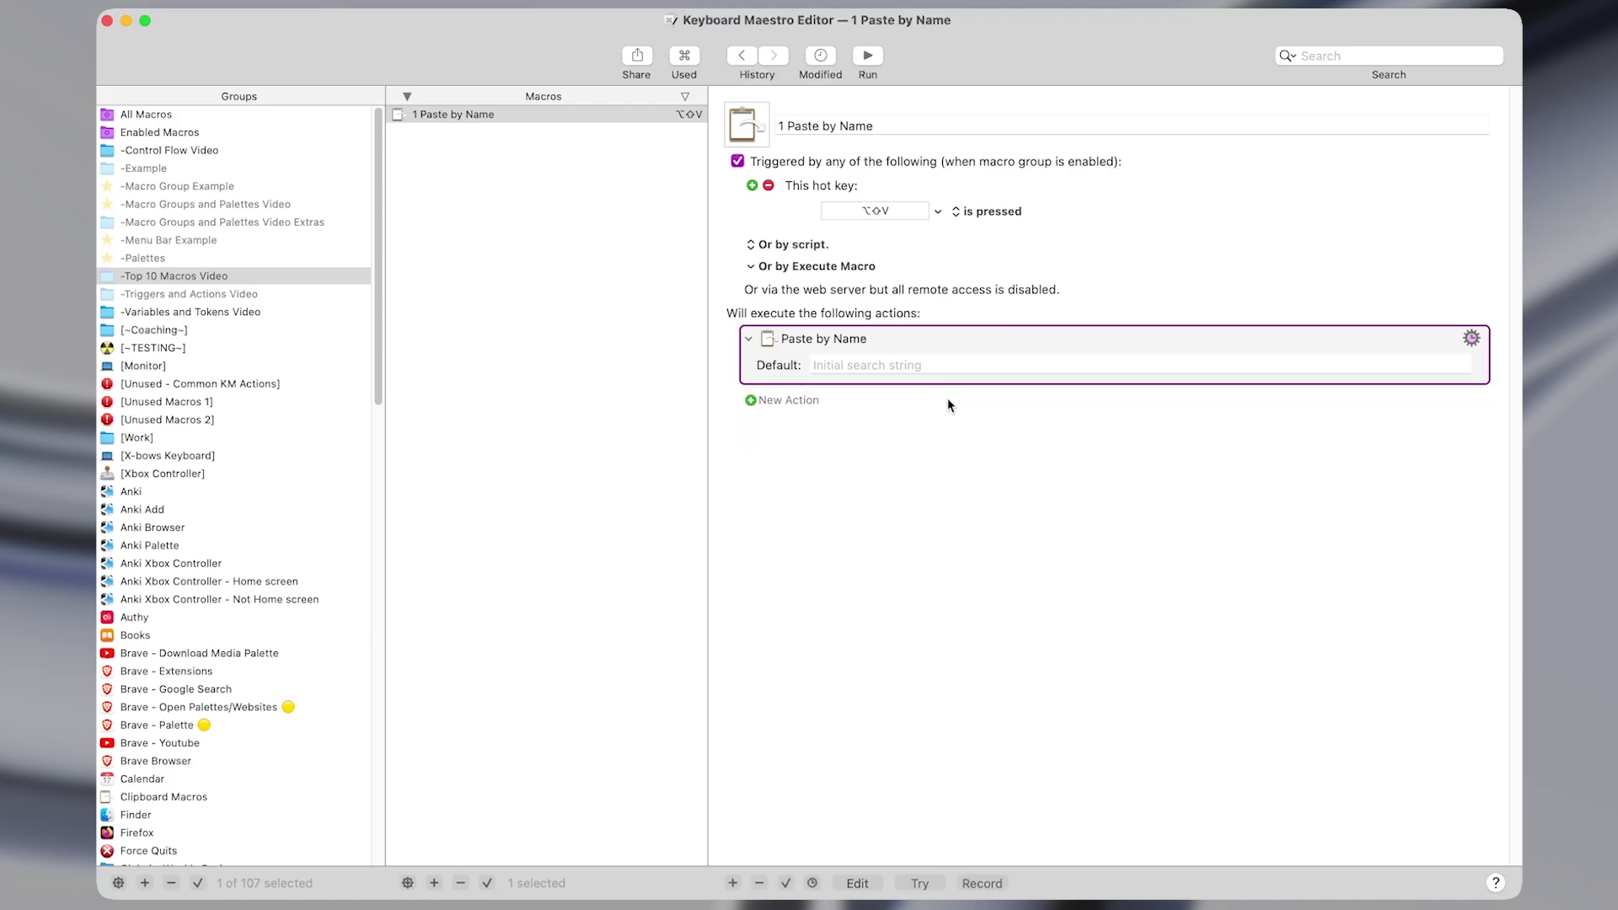
key("alt+shift+v")
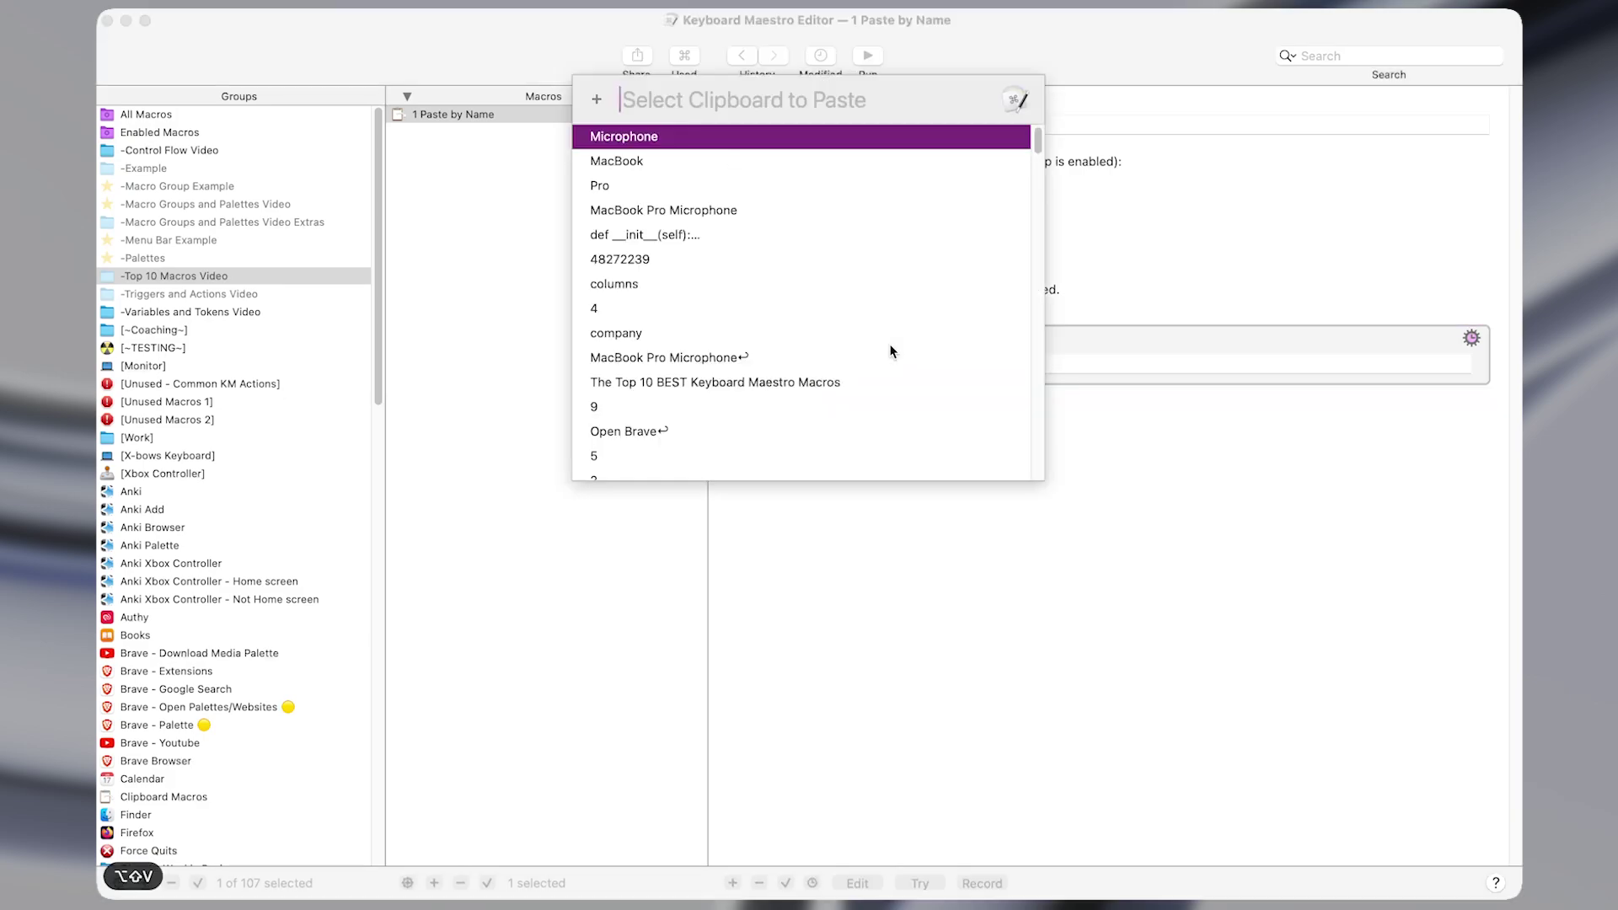
key("Down")
key("Down")
key("Down")
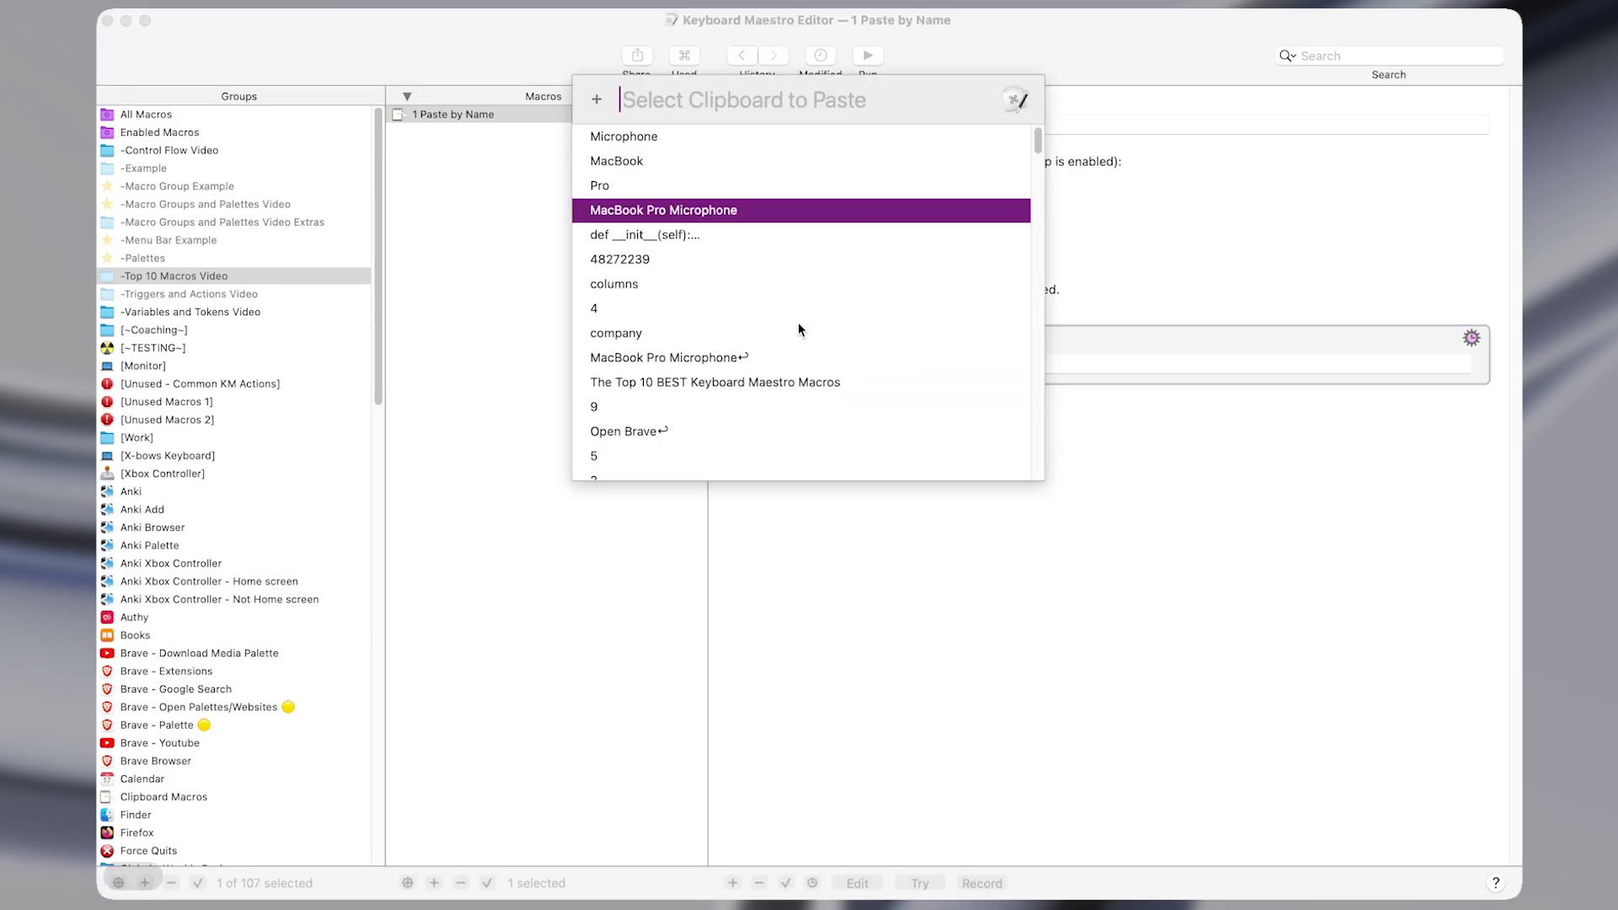
scroll(799, 325, "down", 2)
scroll(798, 327, "up", 2)
key("Escape")
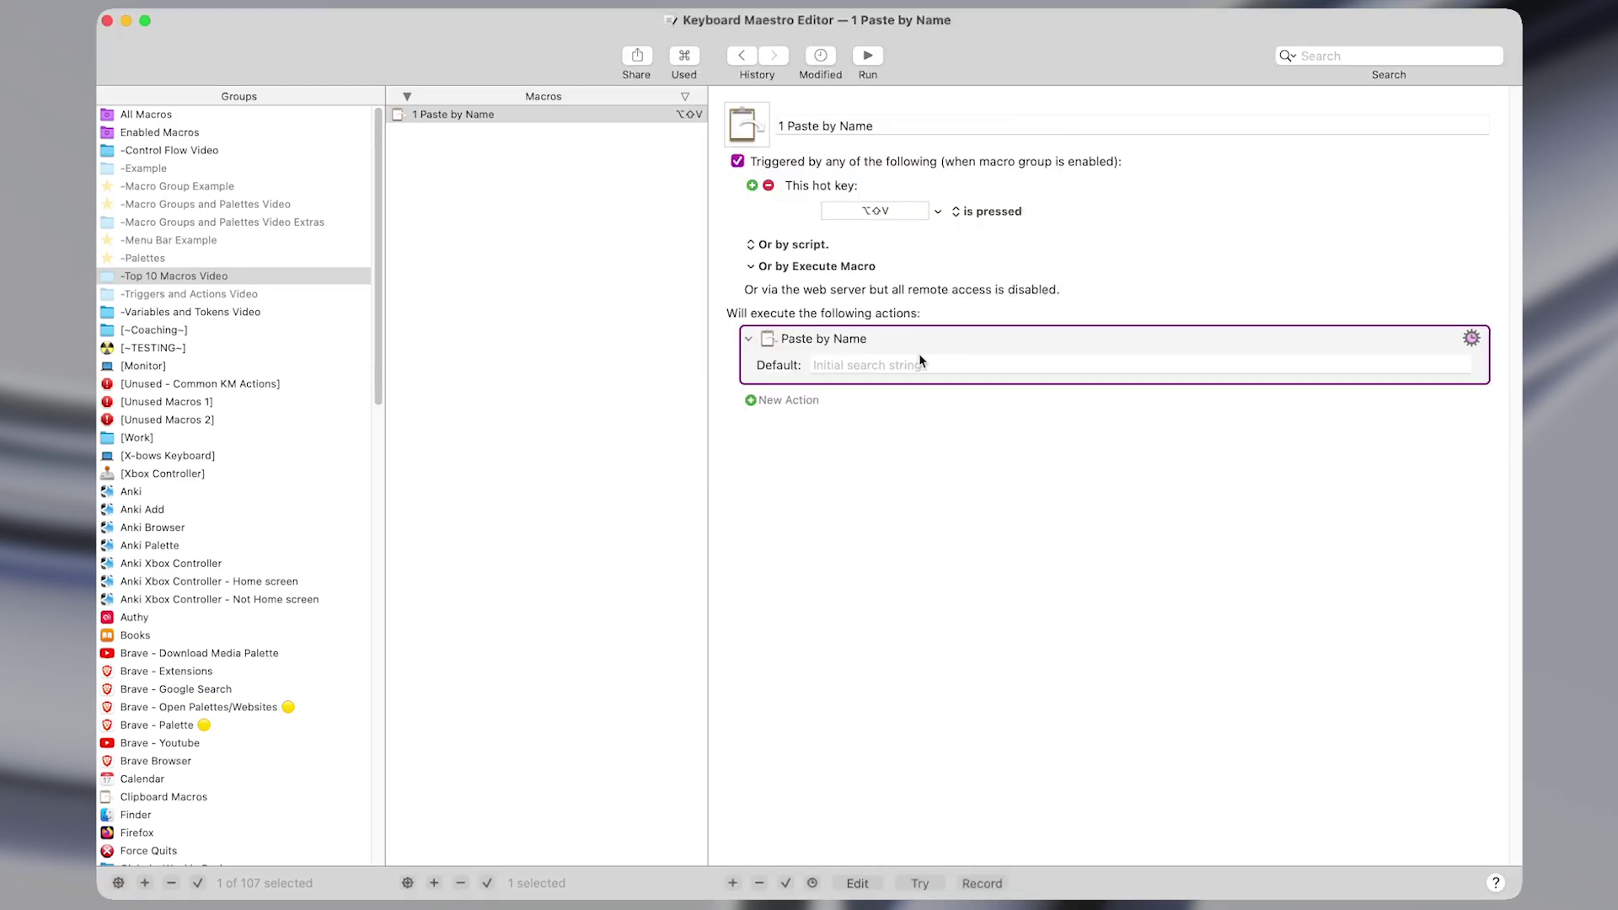
Snap the macro editor and Obsidian note window to left and right screen halves.
key("ctrl+shift+super+period")
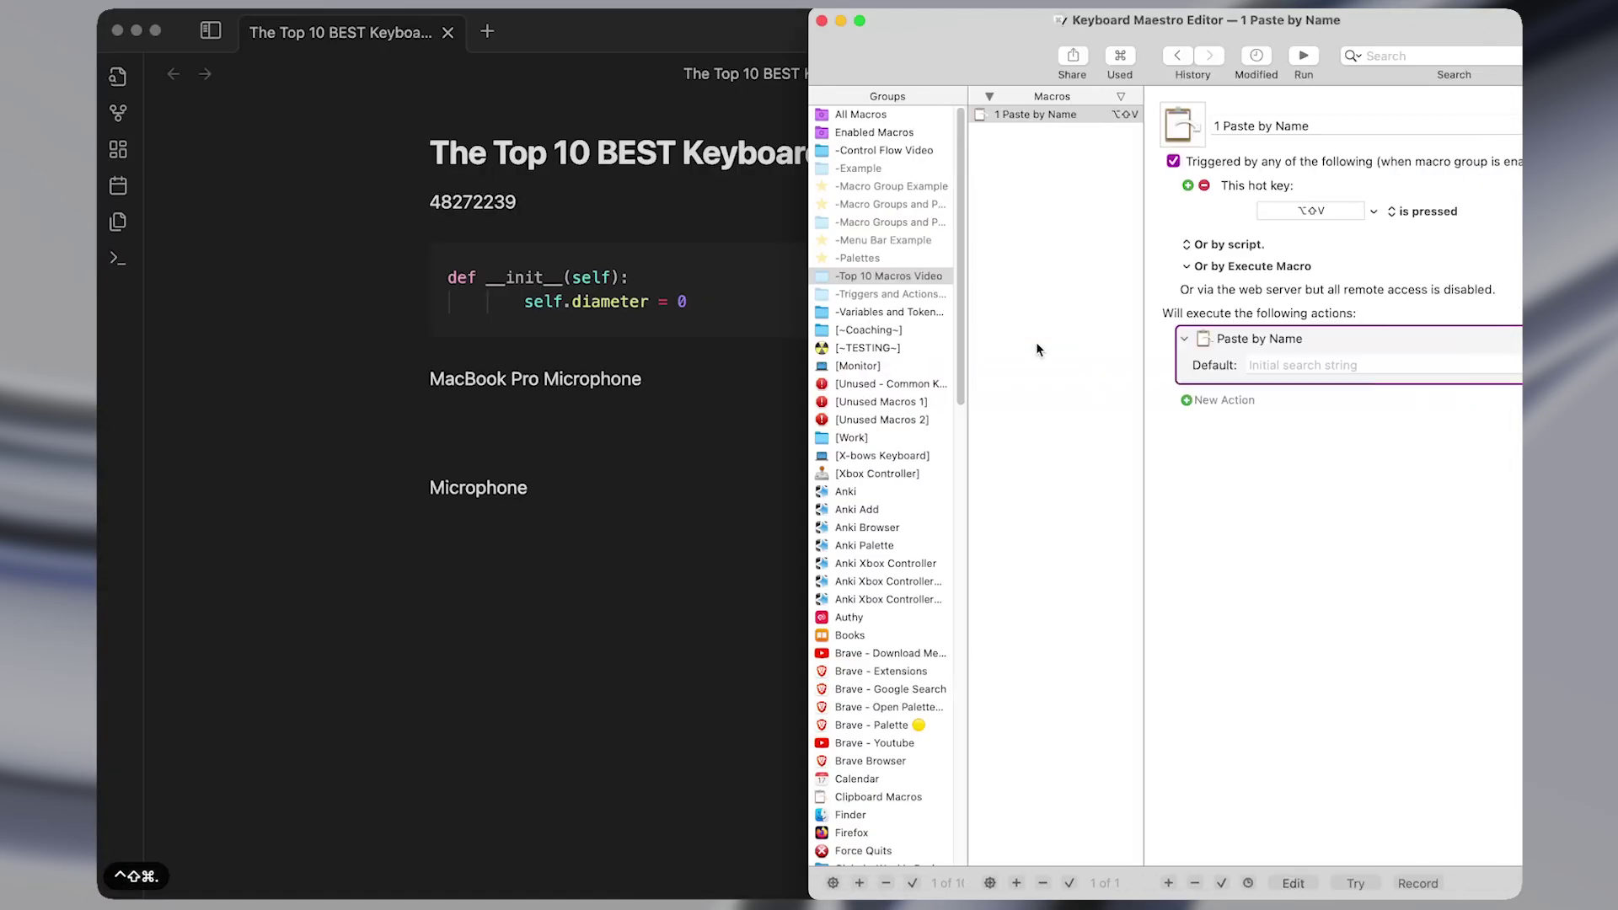
left_click(565, 428)
key("ctrl+shift+super+comma")
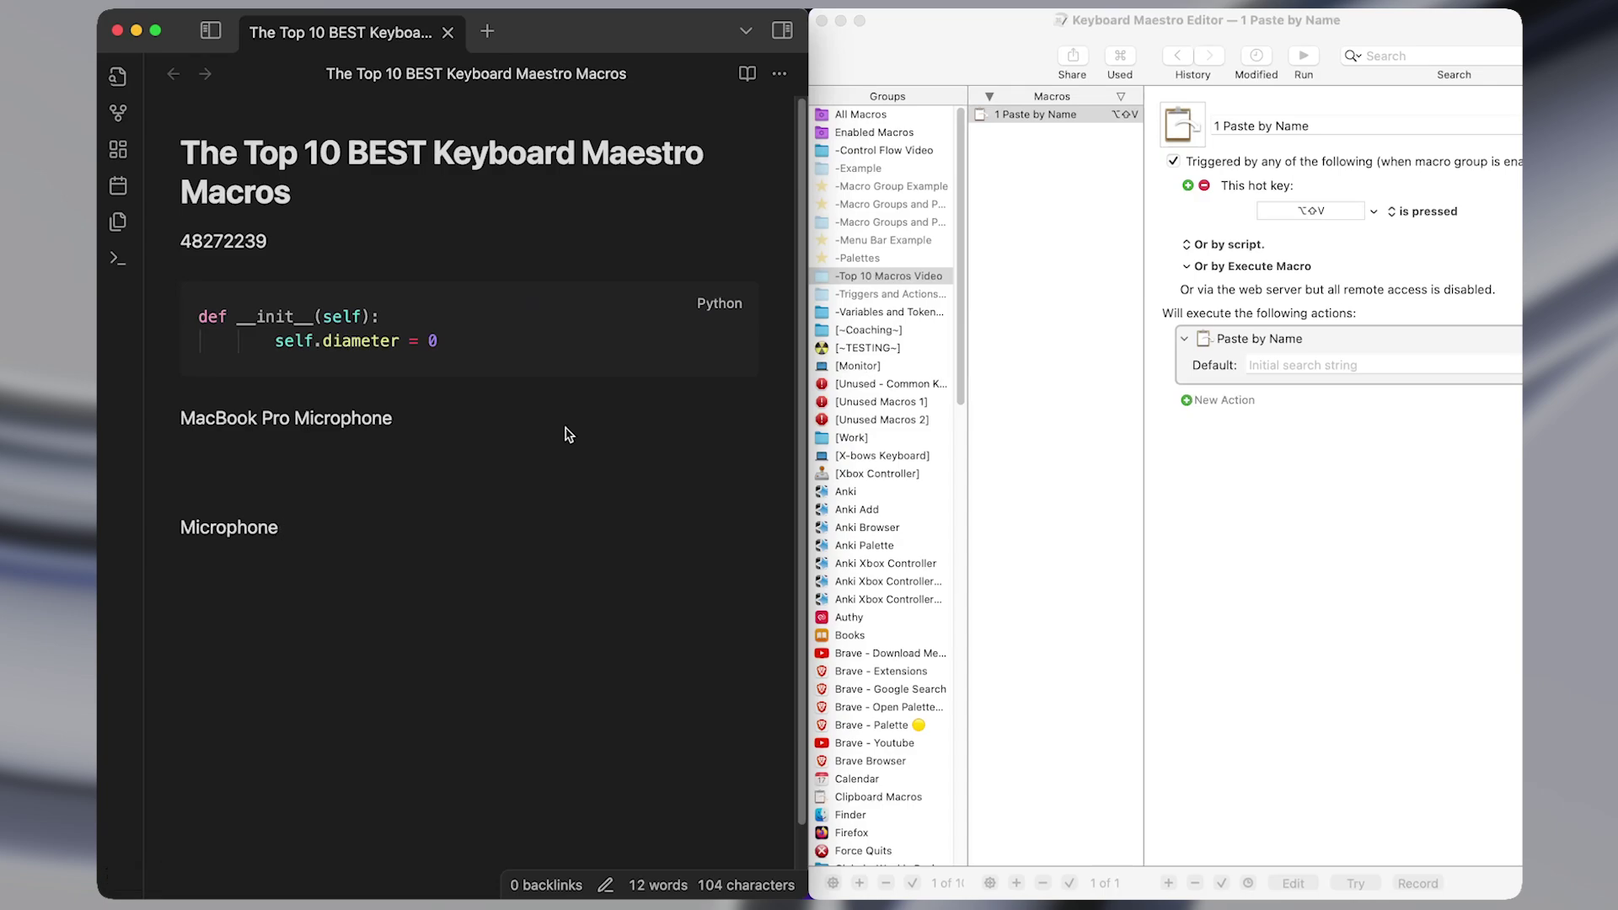
left_click(1041, 381)
key("ctrl+shift+super+comma")
key("ctrl+shift+super+period")
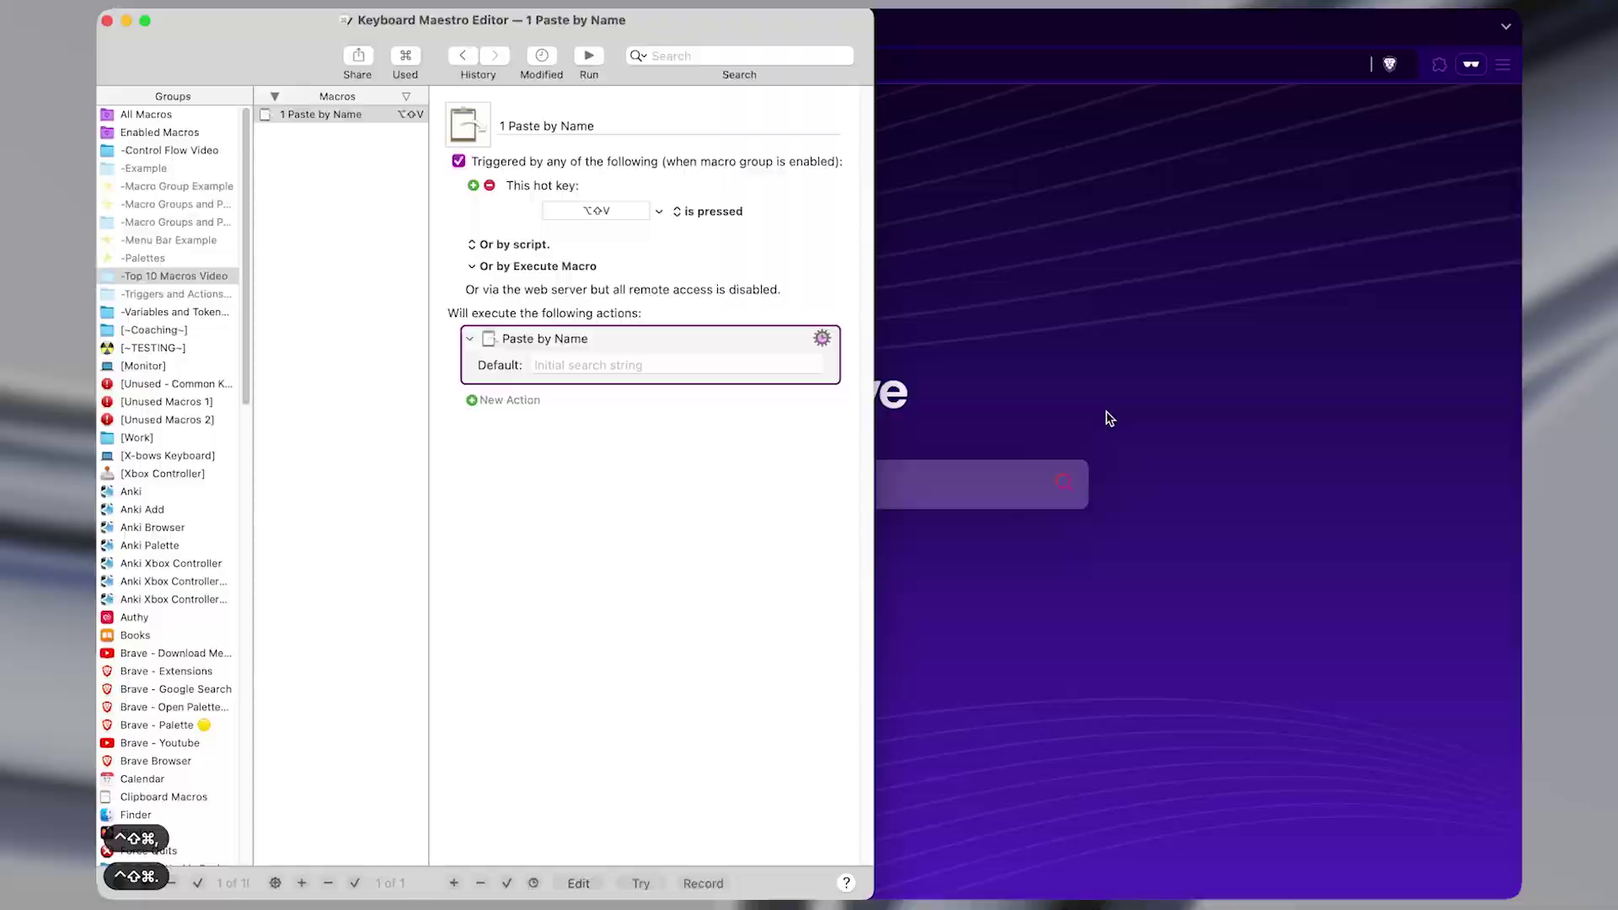
Snap the editor window to the bottom and top halves, center it, then make it fill the screen.
key("ctrl+shift+super+comma")
key("alt+shift+super+comma")
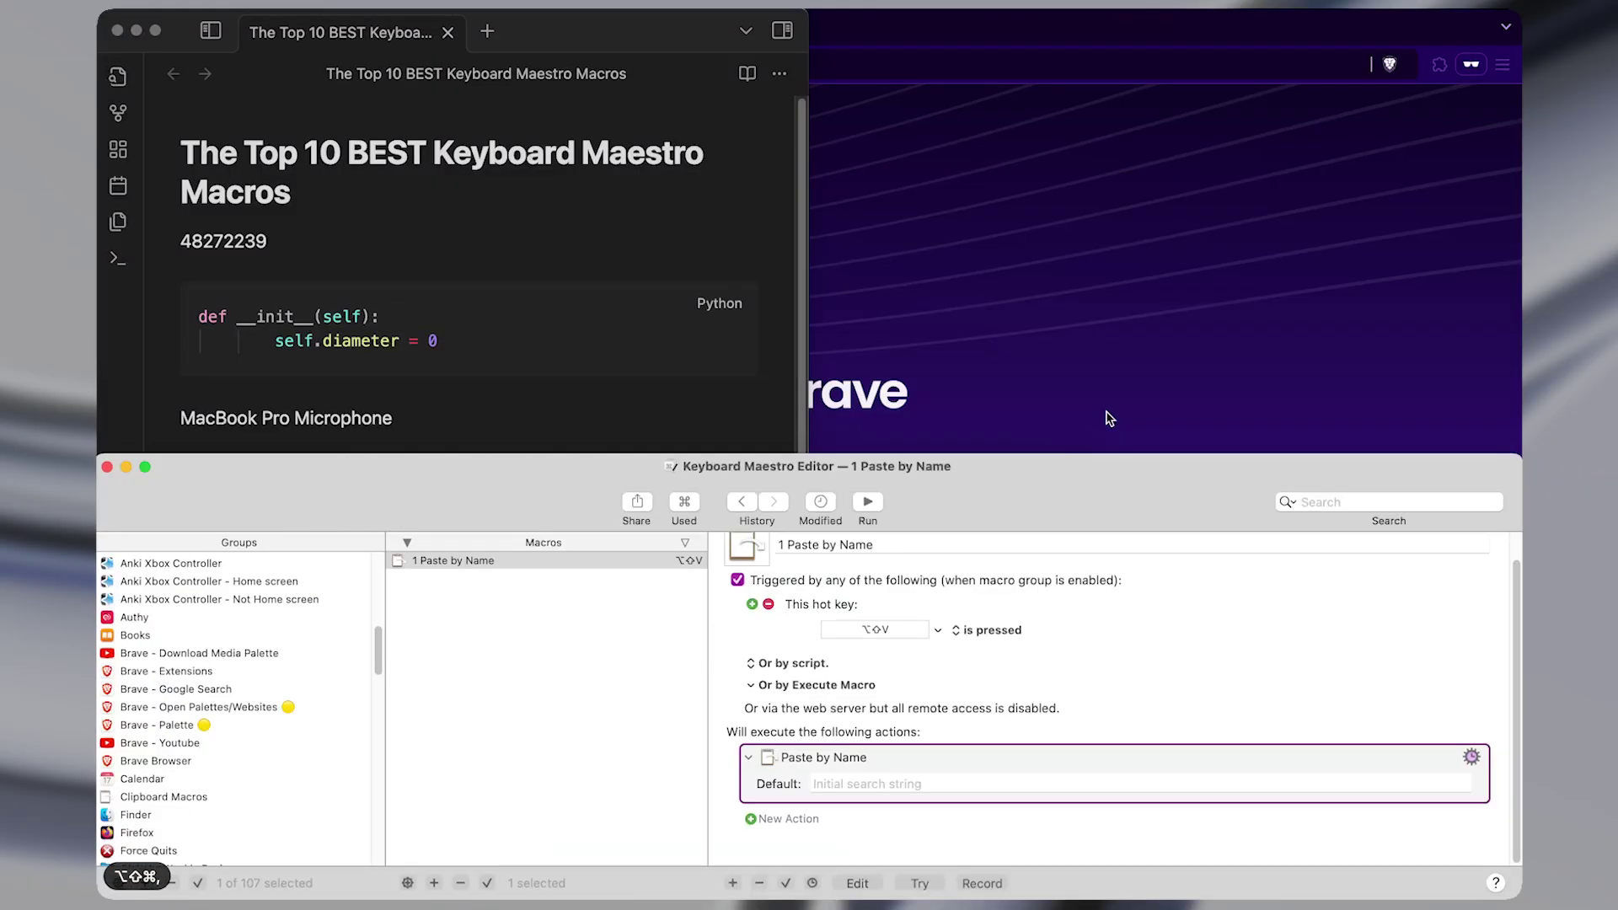
key("alt+shift+super+comma")
key("alt+shift+super+period")
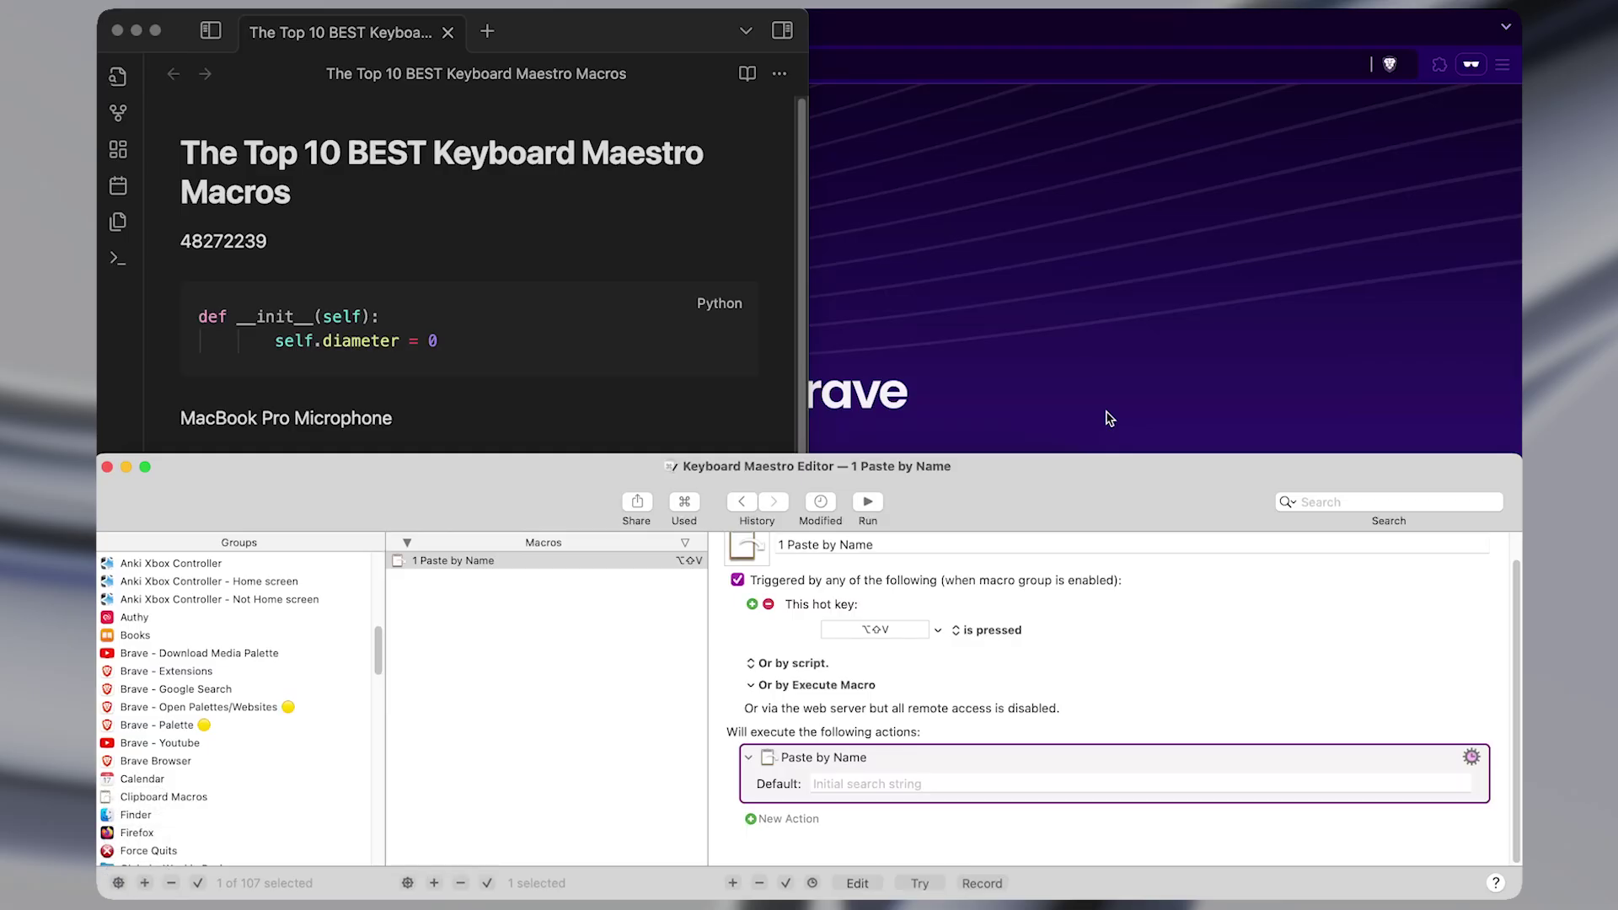
key("ctrl+alt+super+comma")
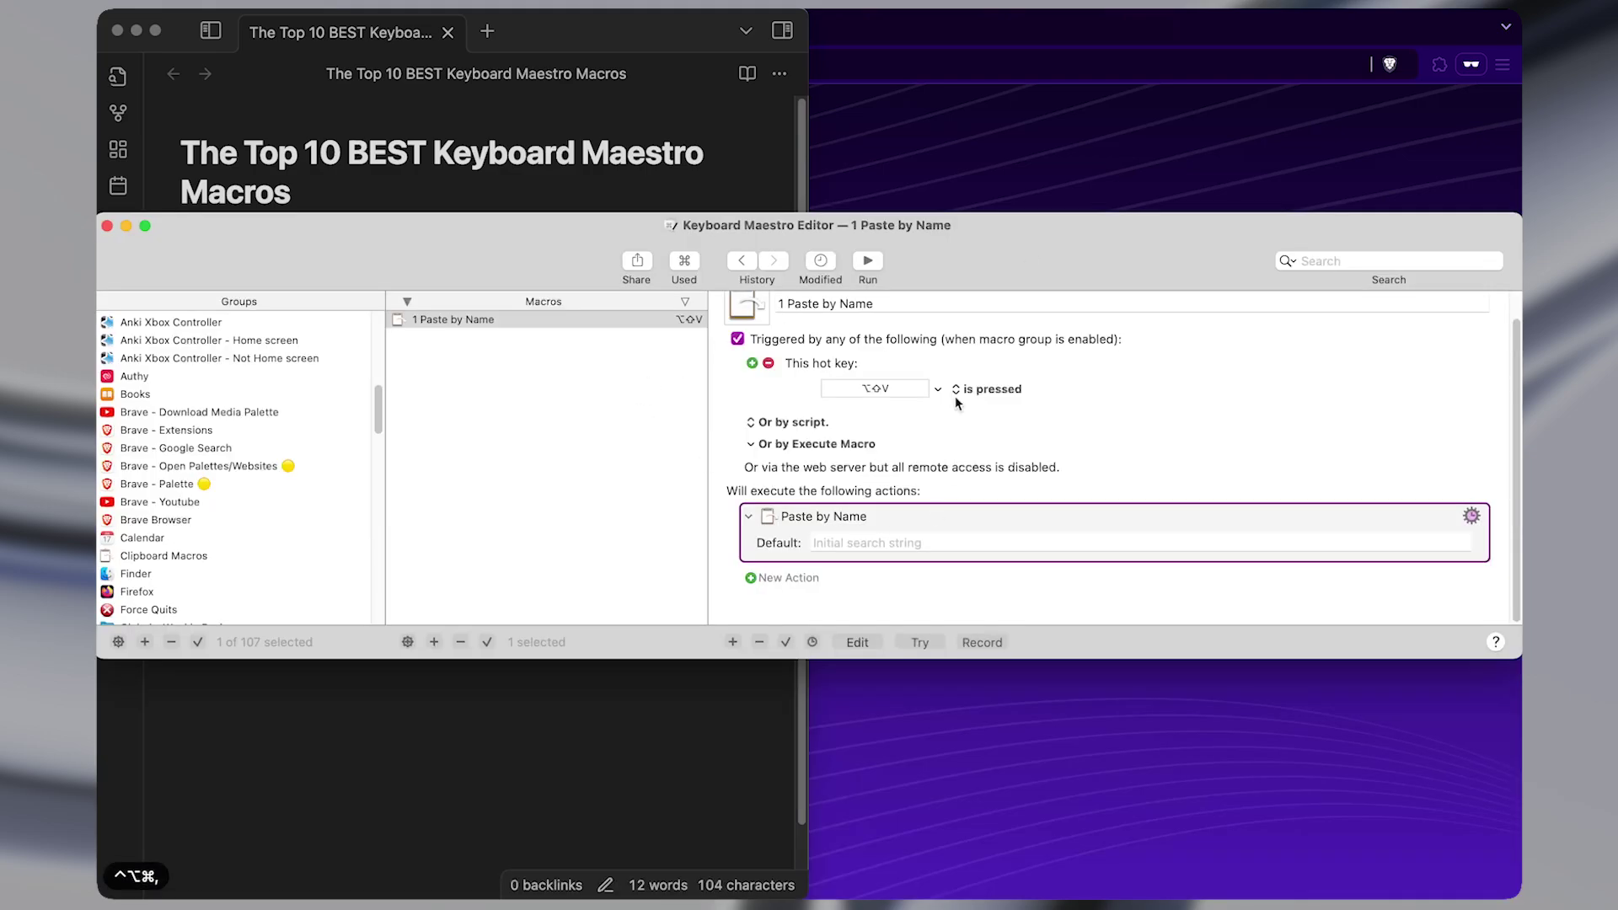
key("ctrl+alt+super+comma")
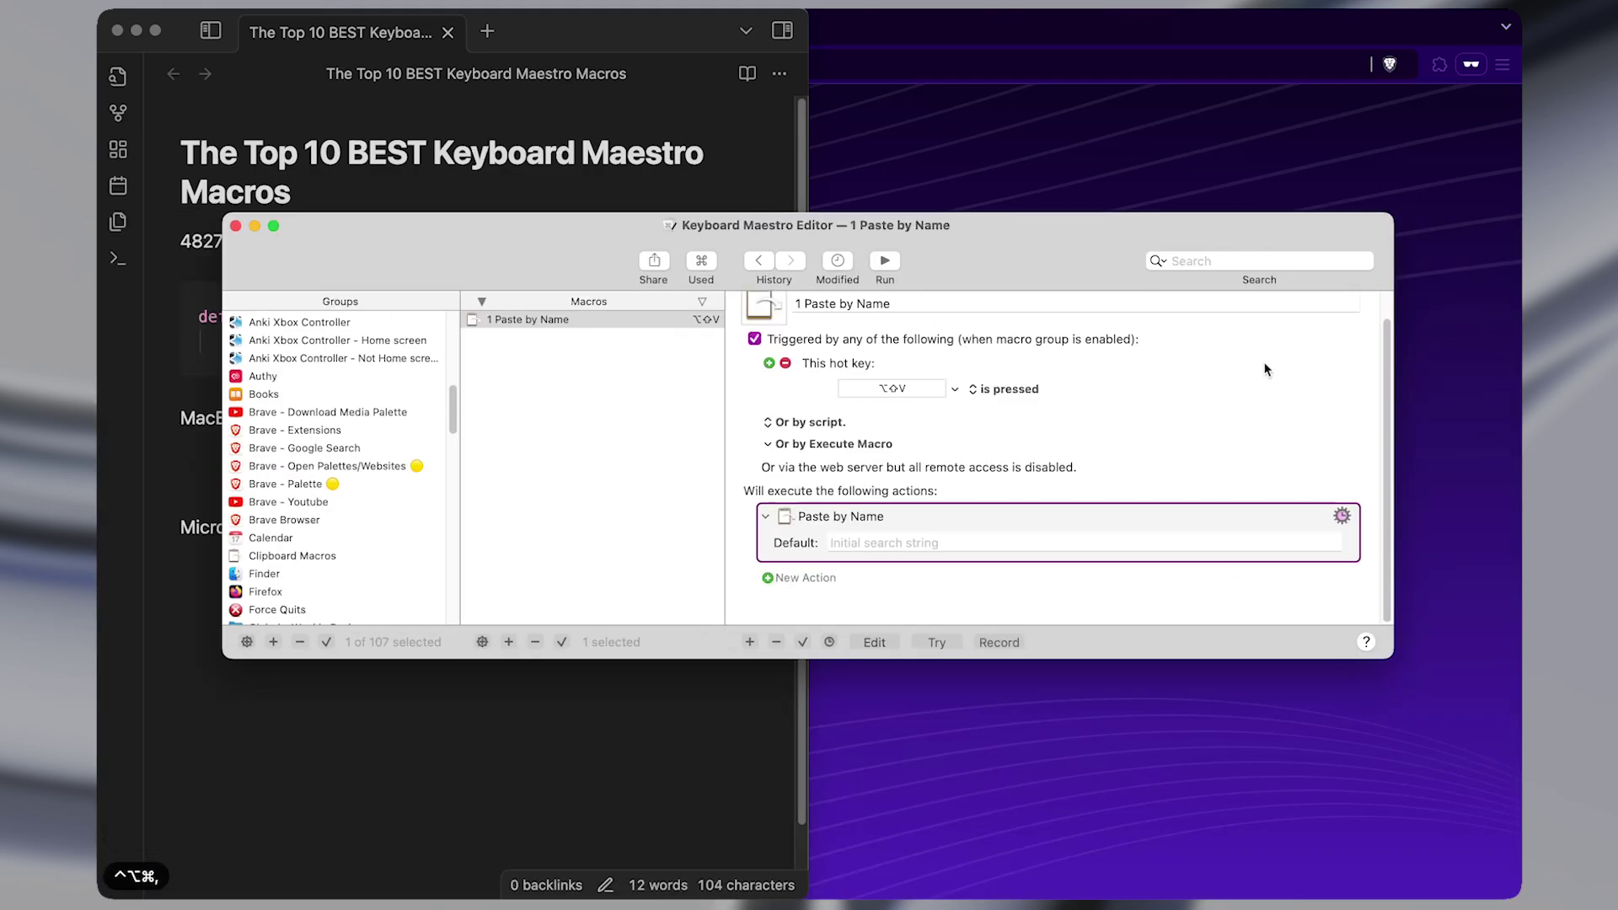
key("ctrl+alt+super+comma")
key("ctrl+alt+super+period")
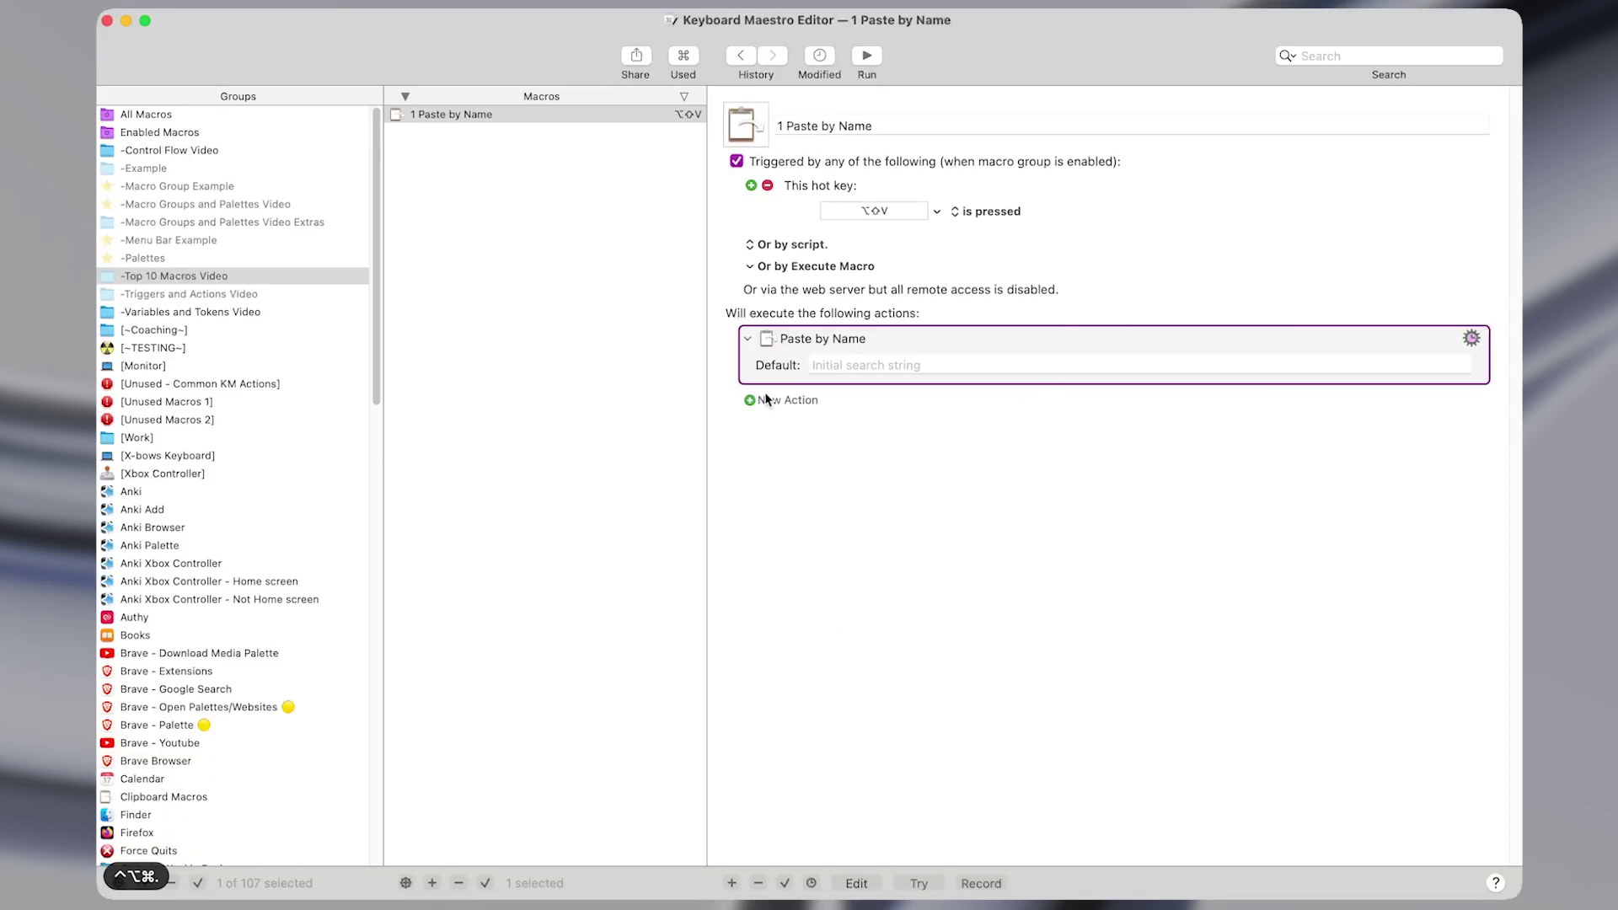
Bring the Obsidian note forward, snap it left and full screen, then widen it nearly full width.
key("ctrl+alt+z")
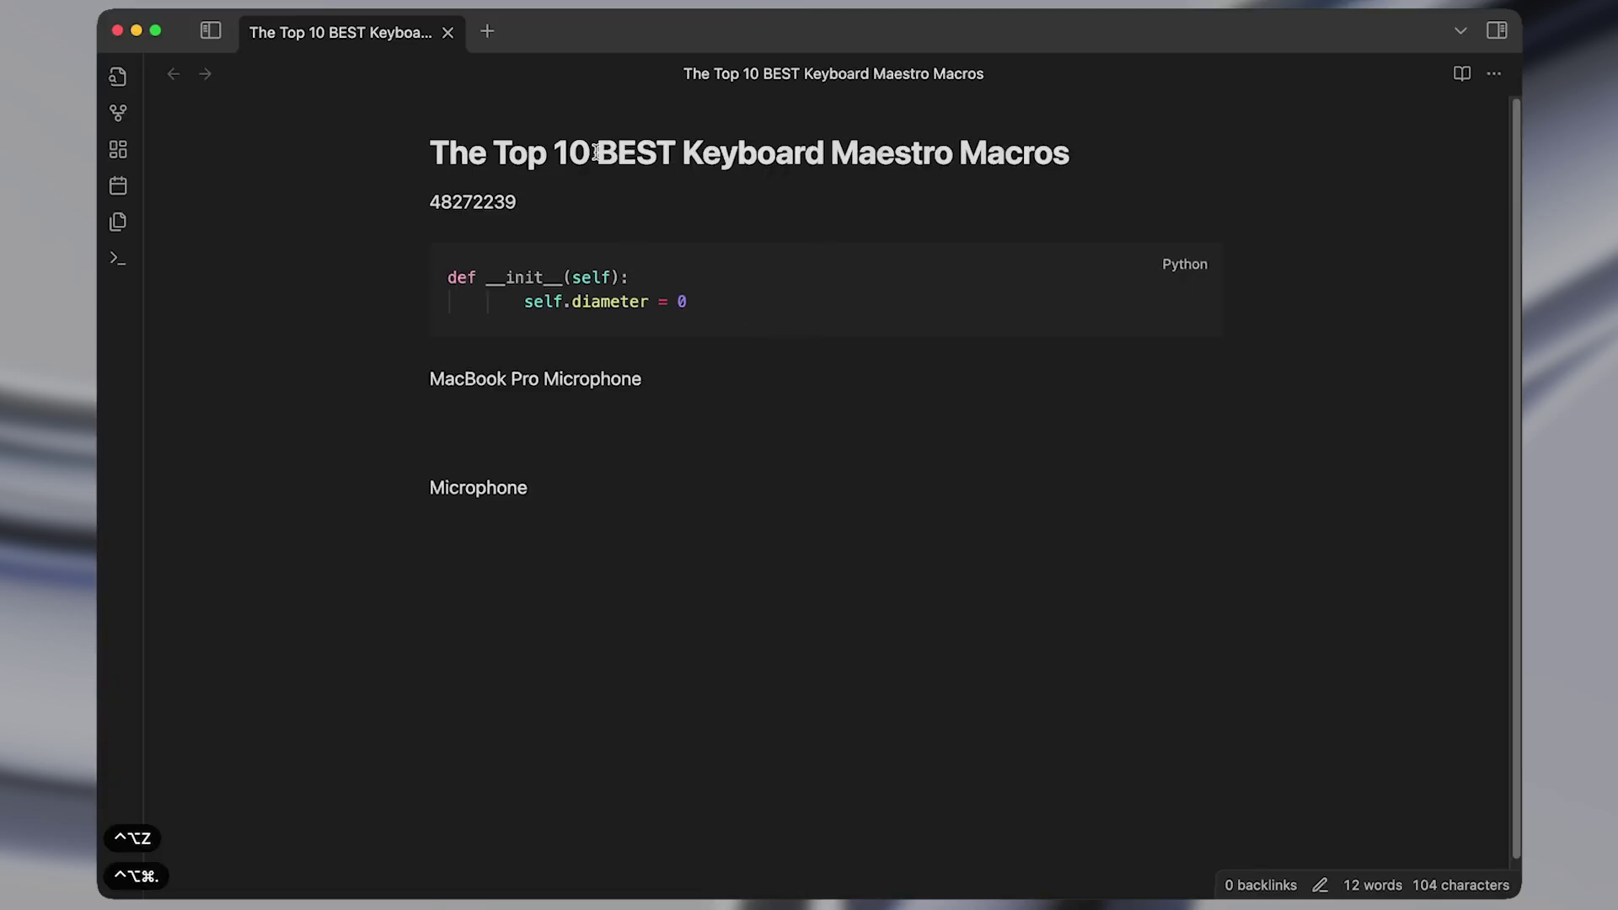
left_click(436, 191)
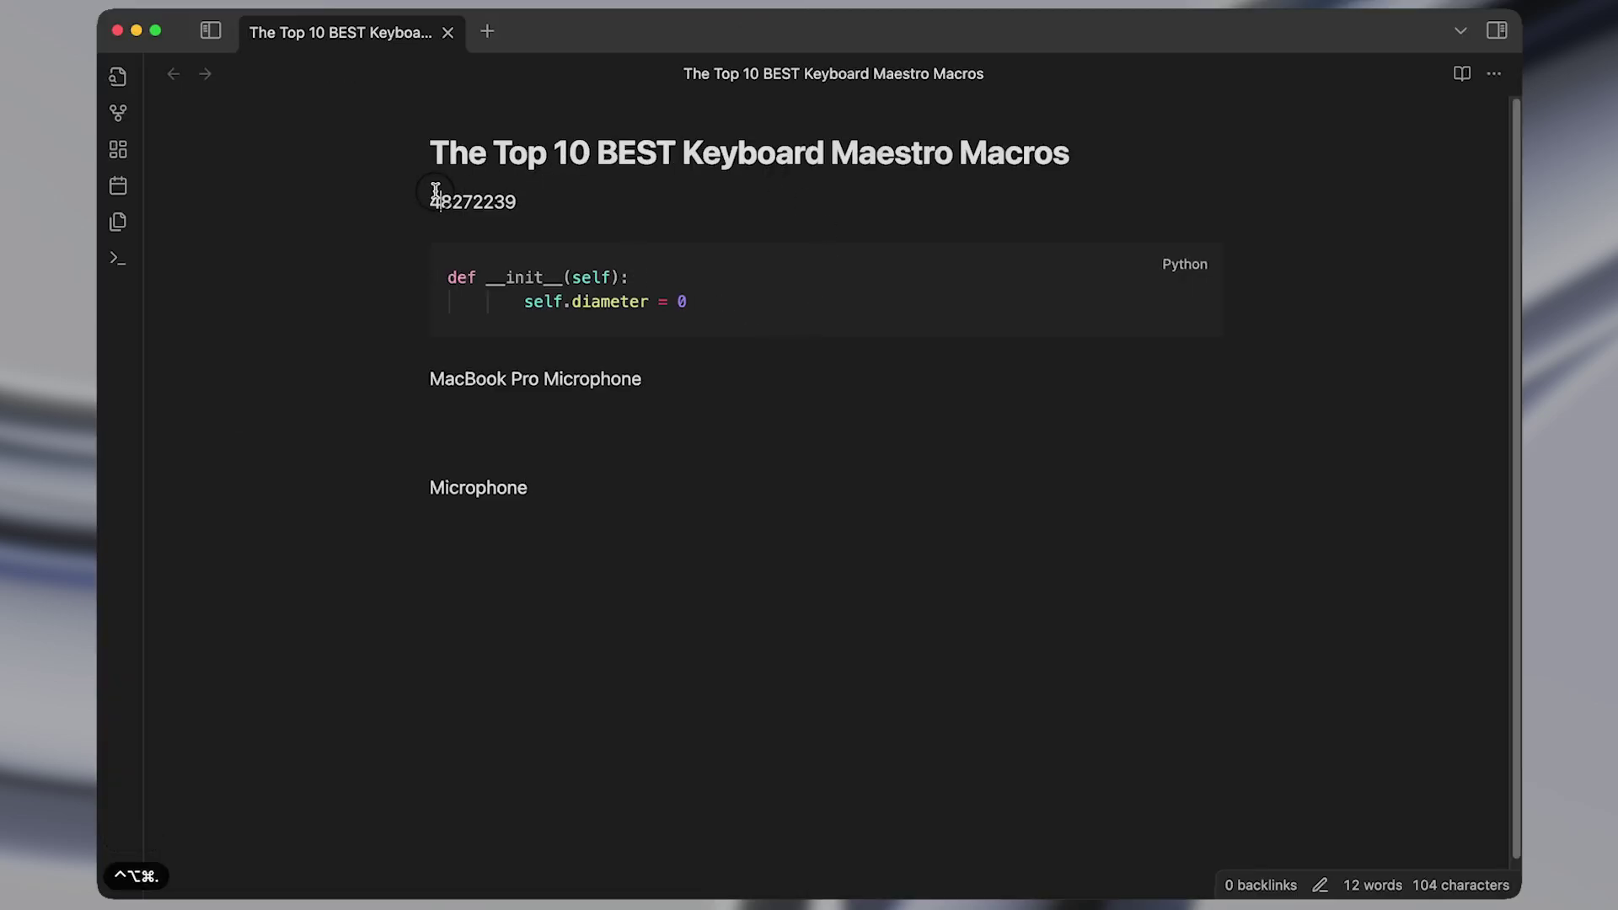
key("shift+super+Down")
left_click(678, 493)
key("ctrl+shift+super+period")
key("ctrl+shift+super+comma")
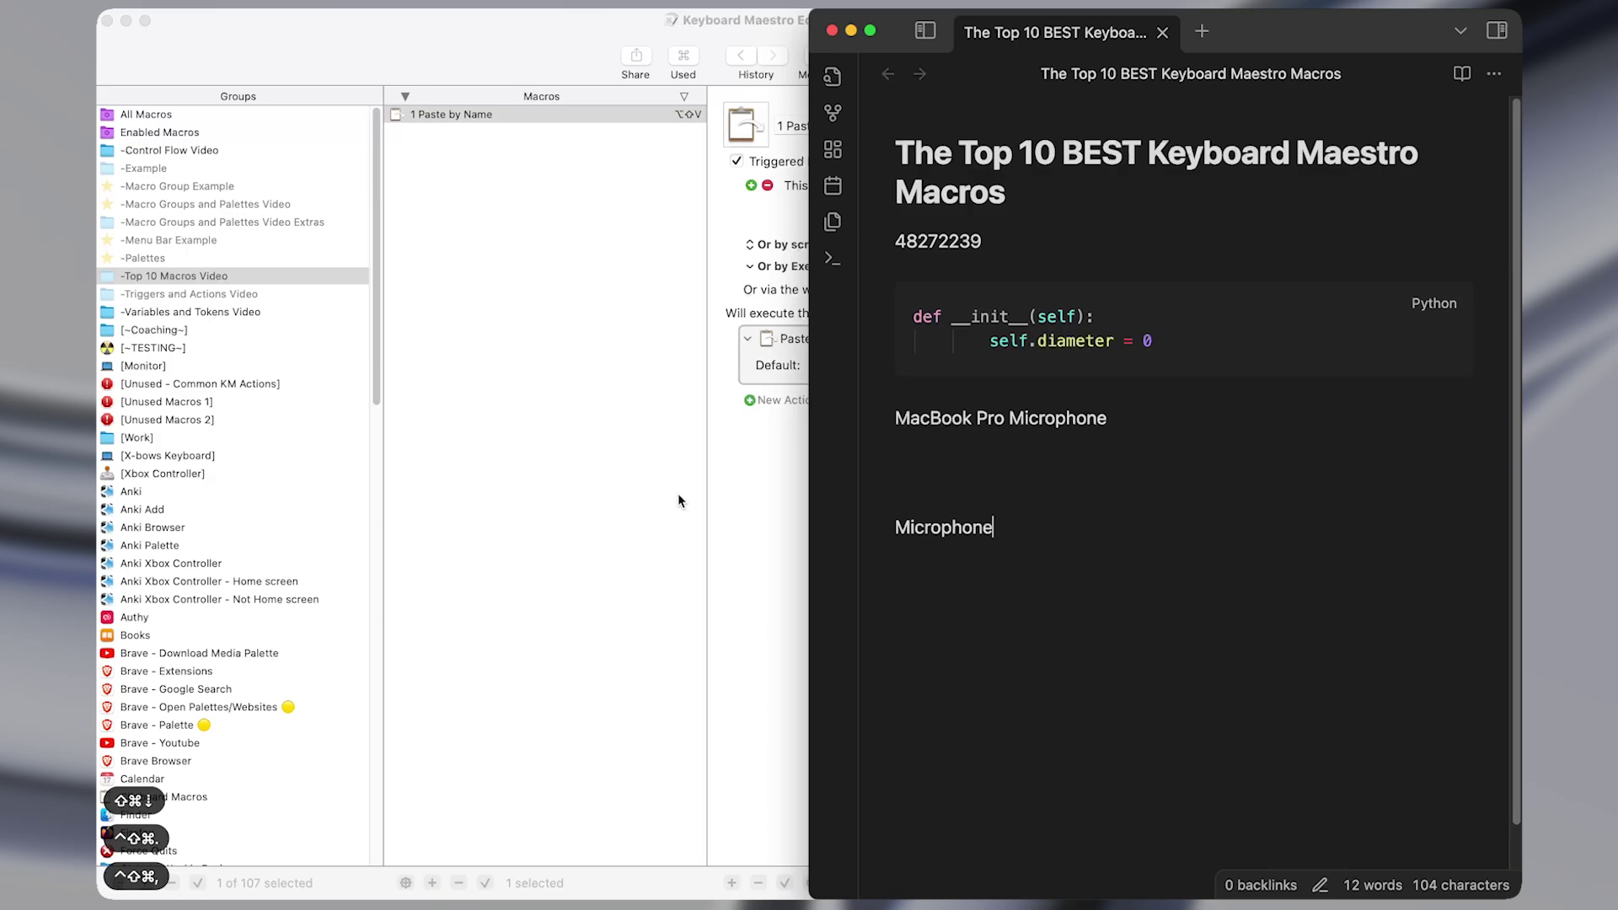
key("ctrl+alt+super+period")
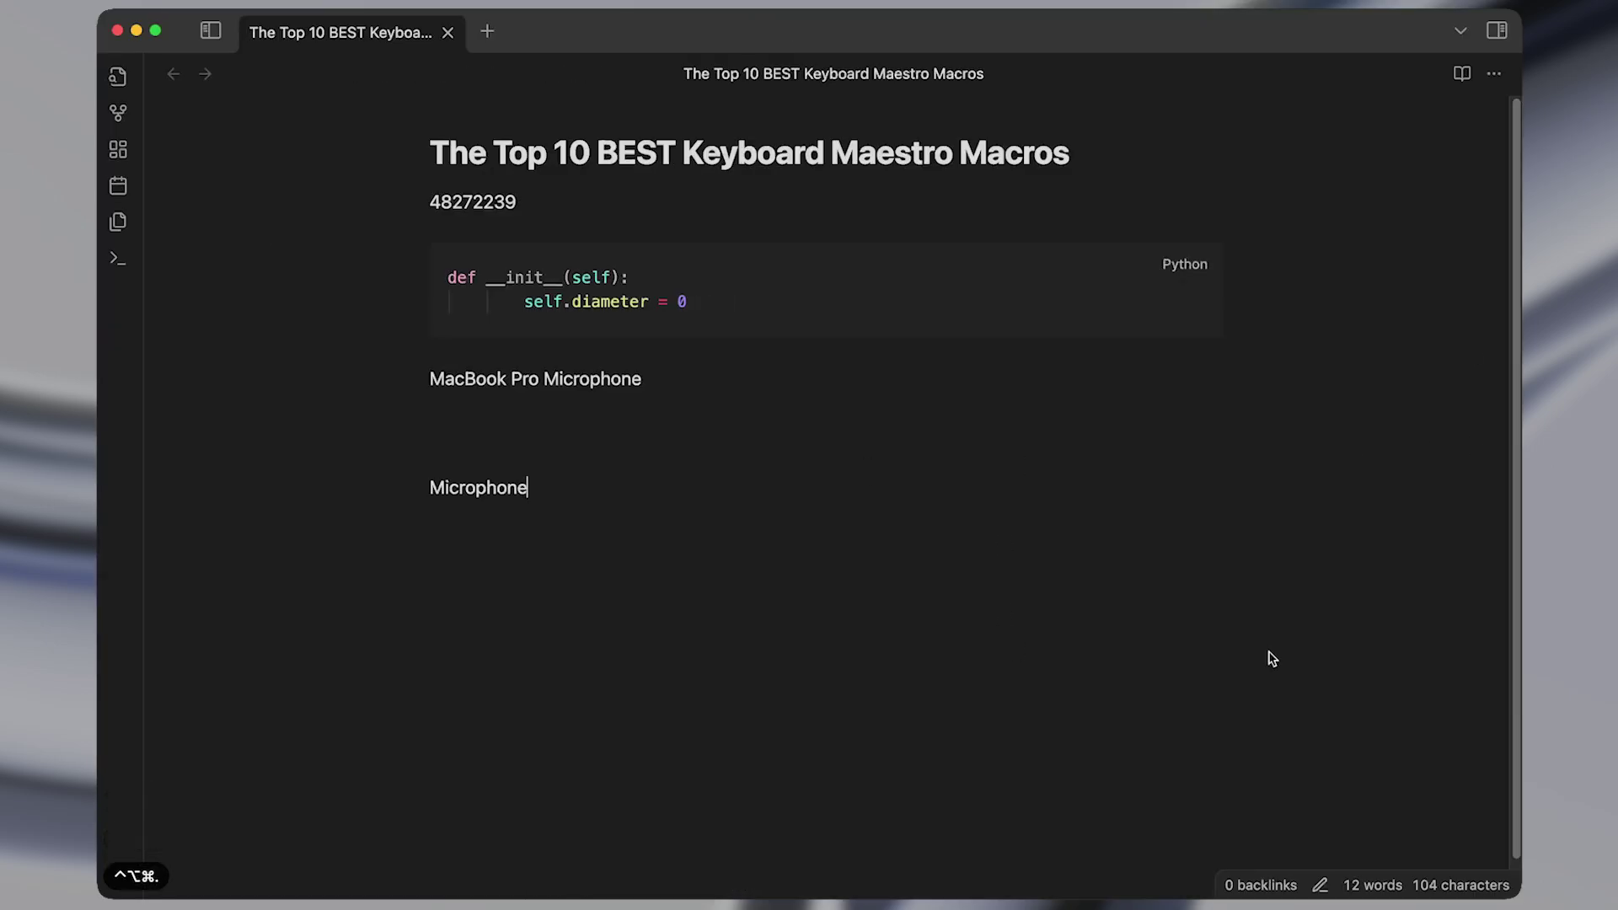
key("ctrl+alt+super+period")
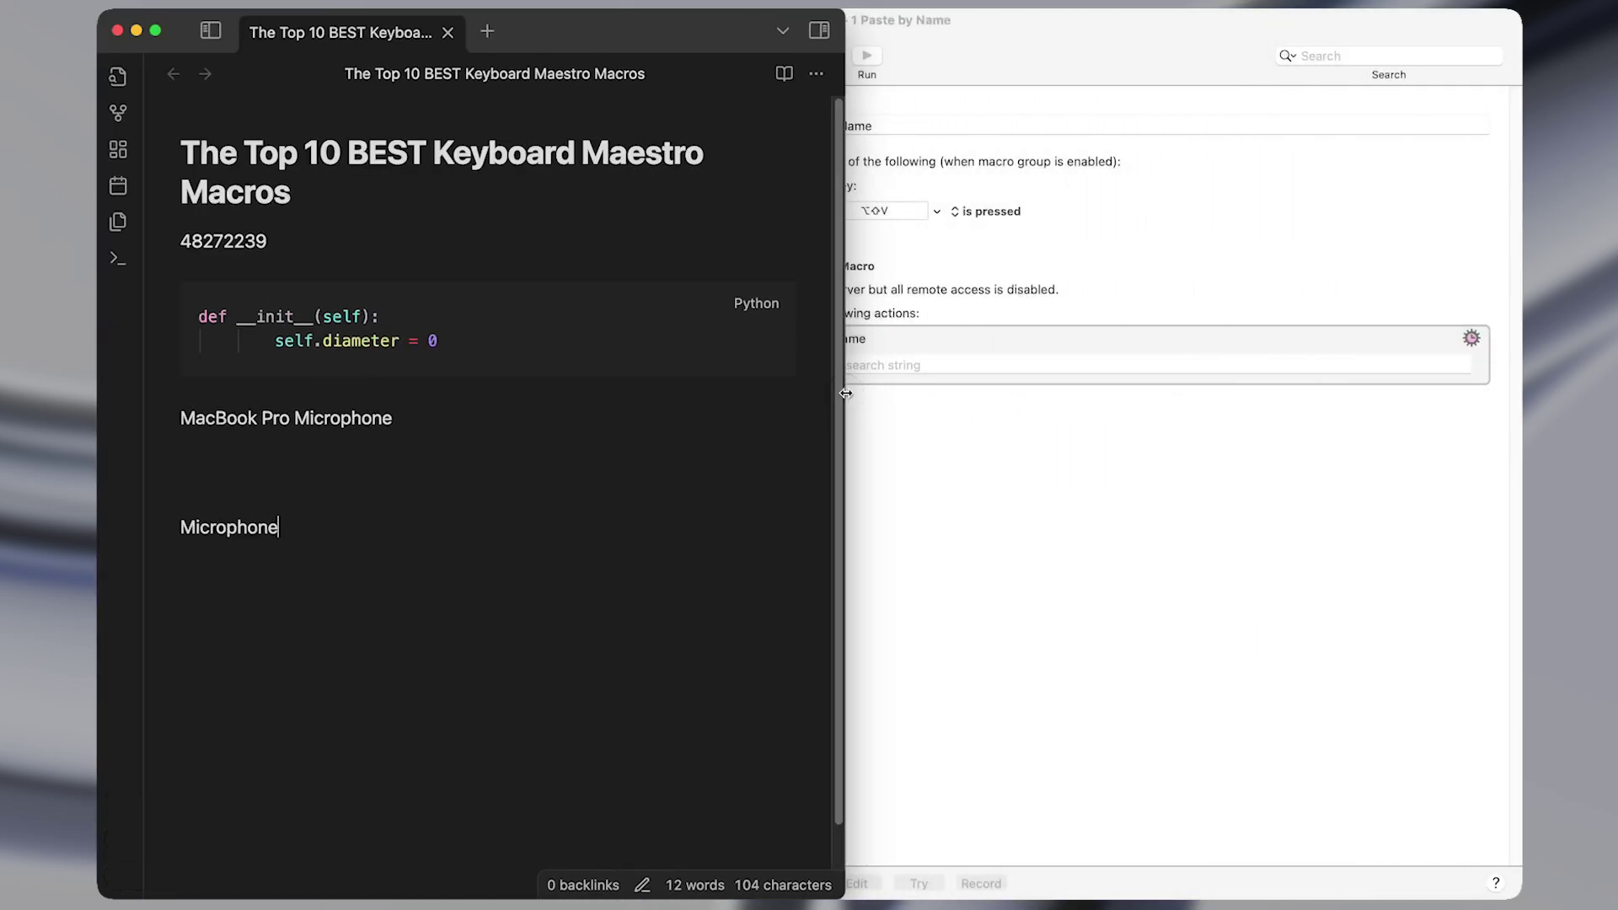
left_click_drag(845, 393, 1517, 396)
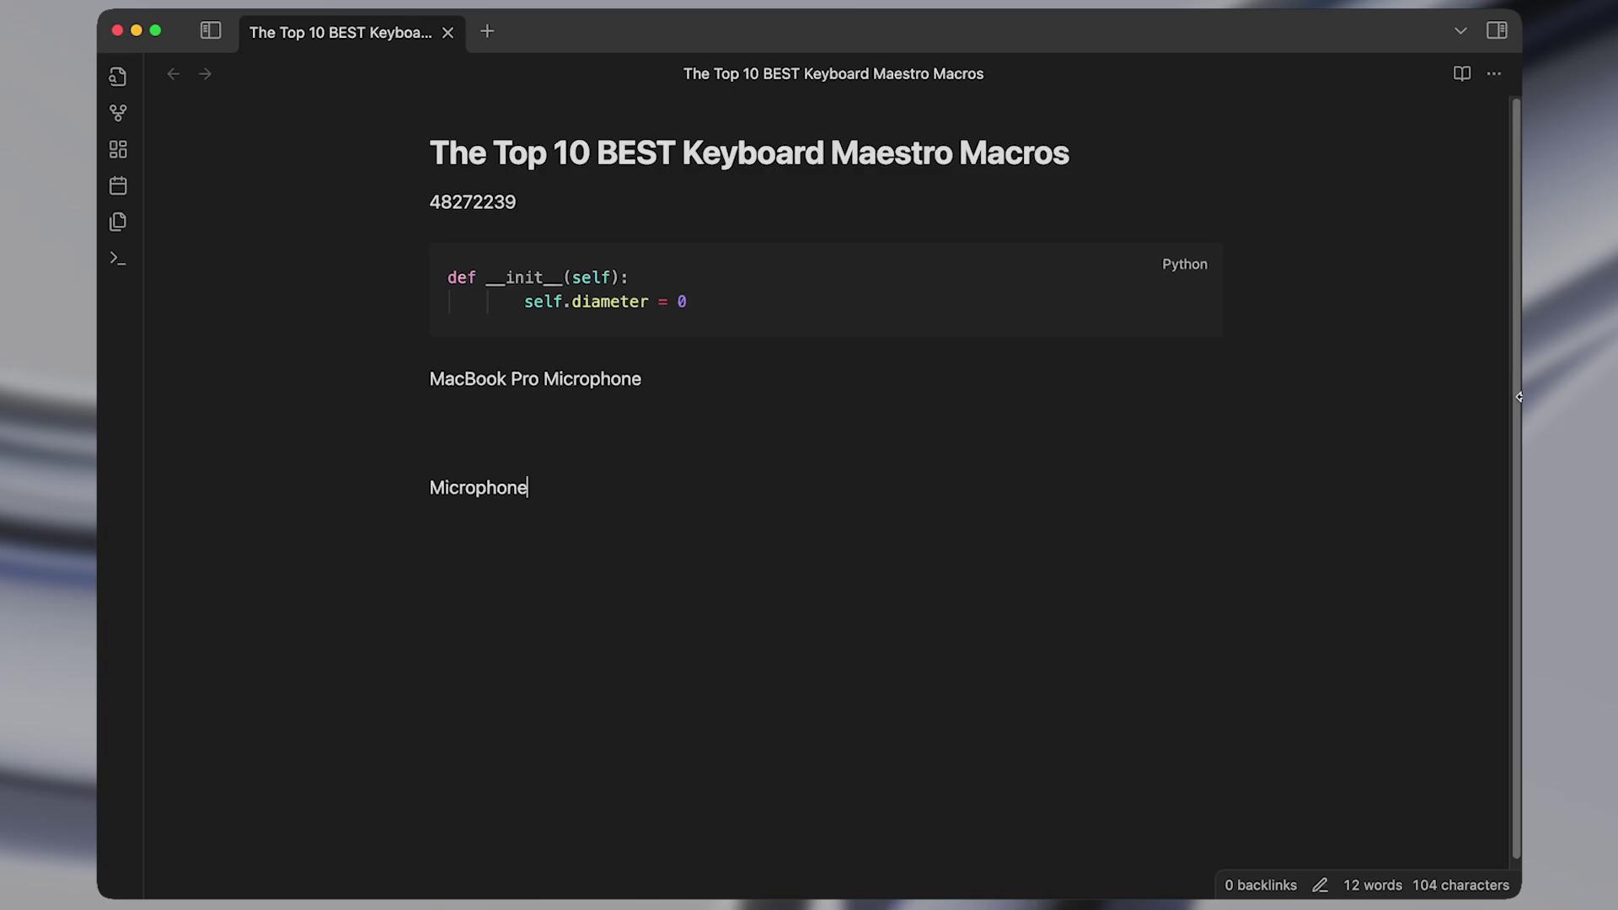
Switch to Keyboard Maestro and open the 2 Rescale window to Bottom macro, inspecting its name.
key("super+Tab")
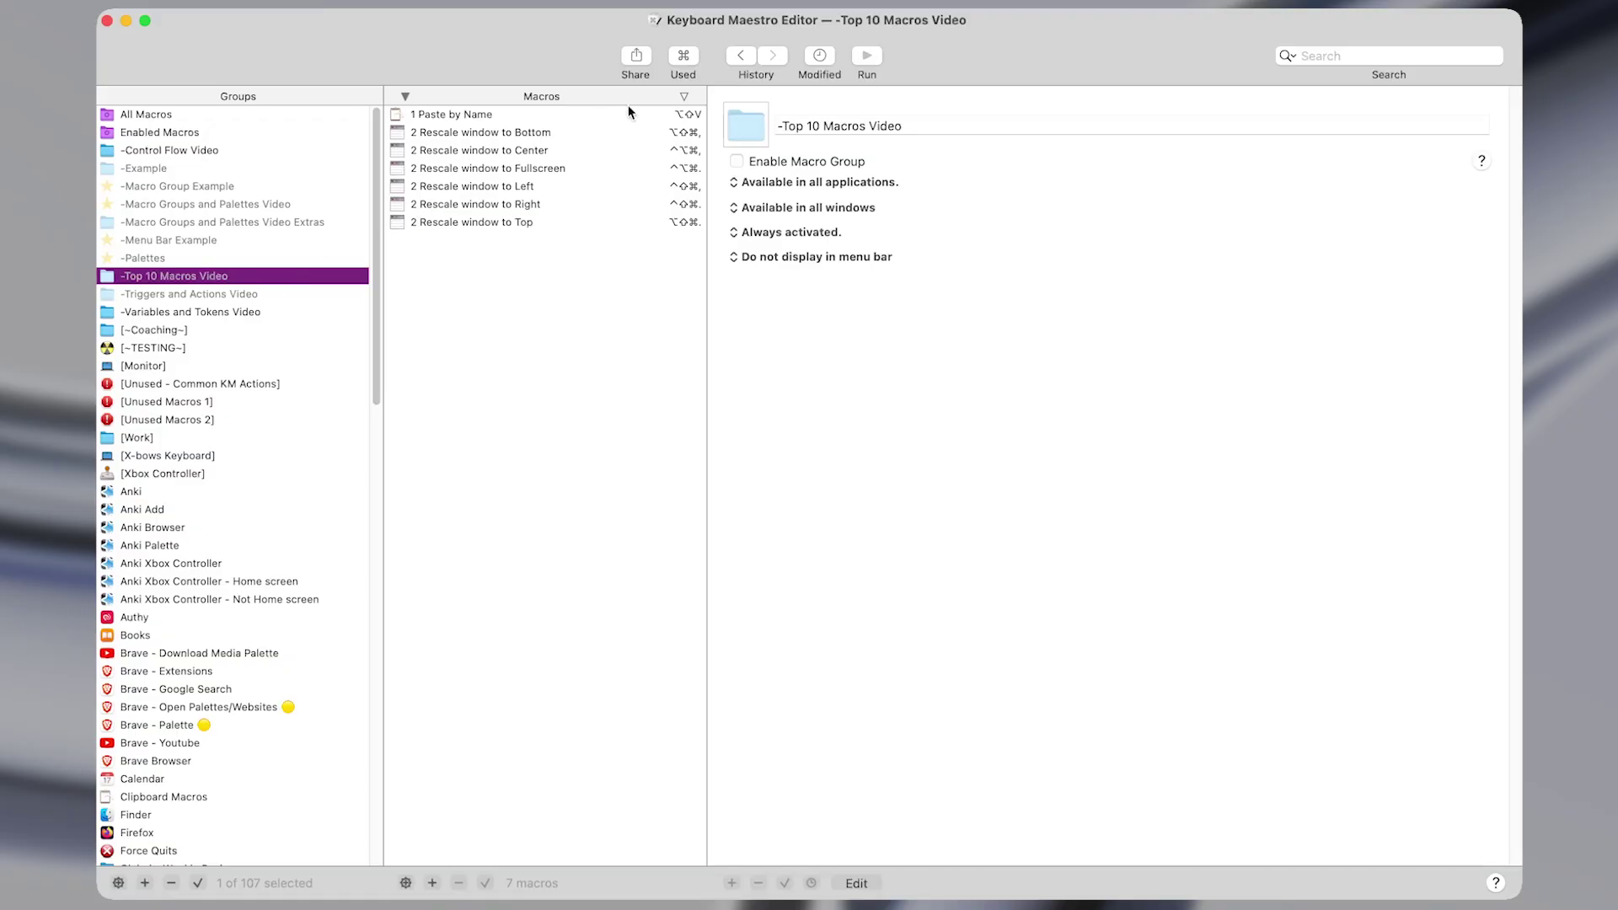
left_click(650, 136)
key("shift+Down")
key("shift+Down")
key("shift+Down")
key("shift+Down")
key("shift+Down")
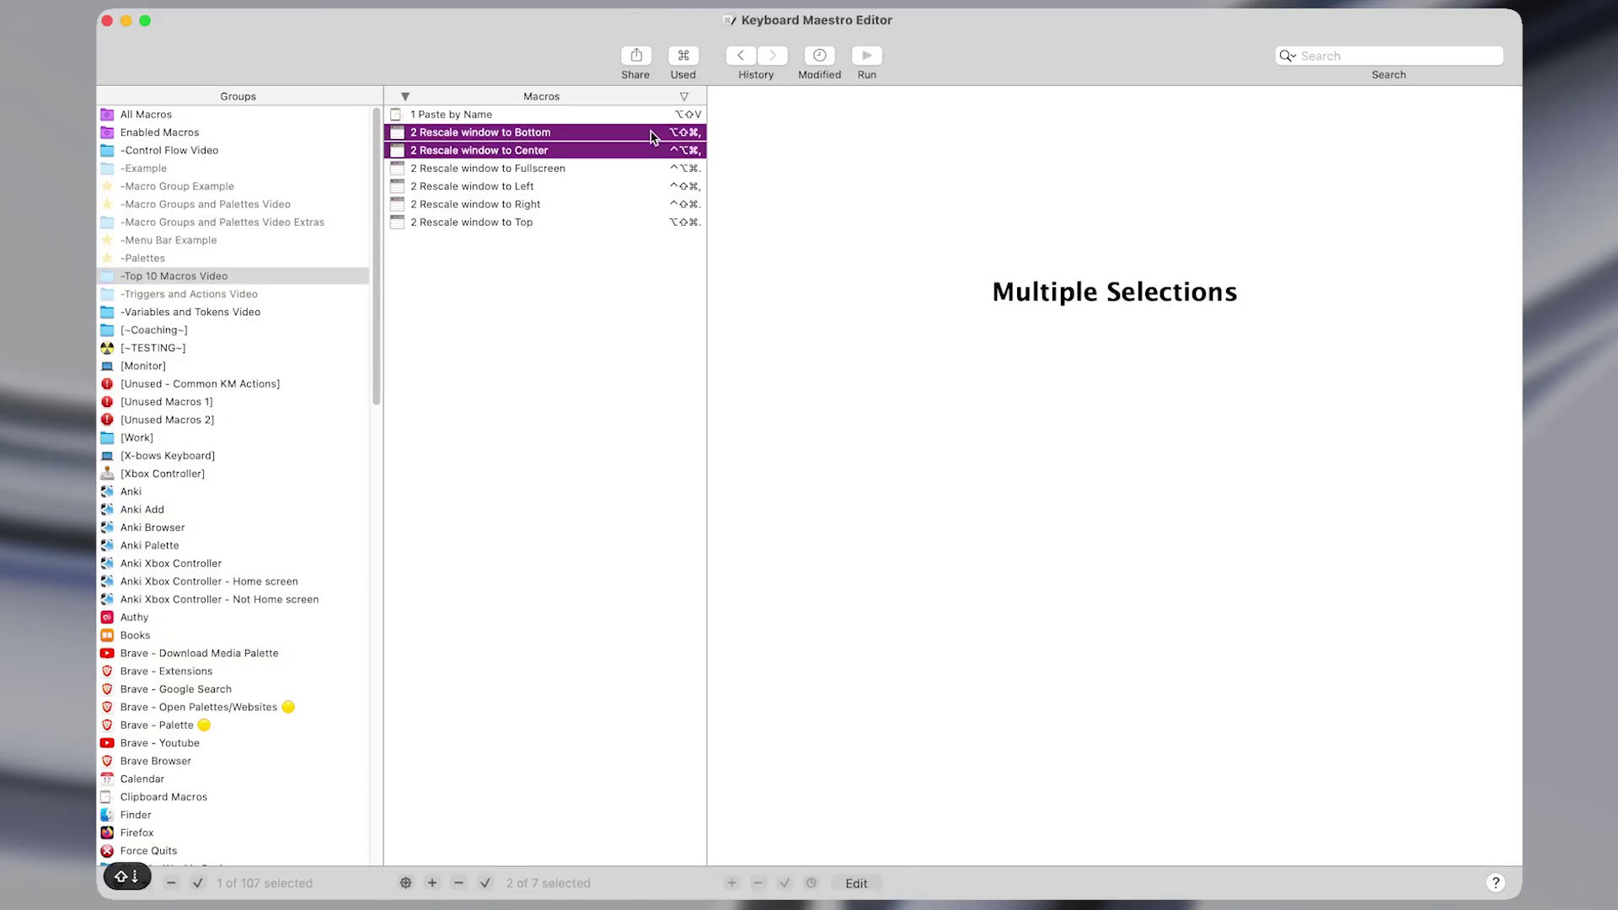
left_click(651, 135)
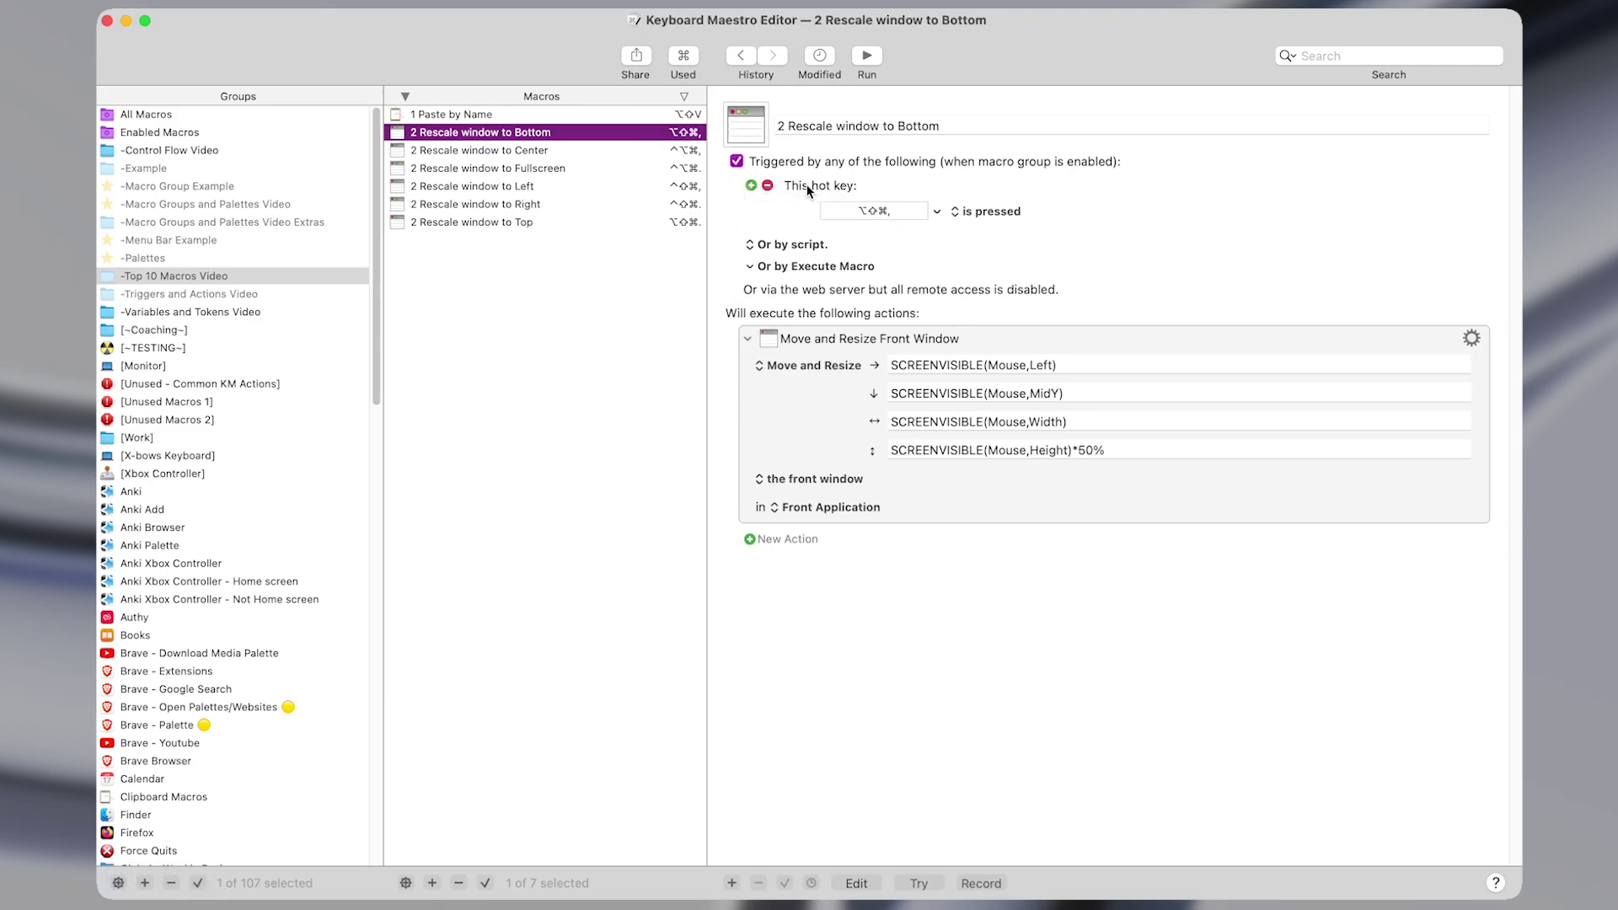
left_click(898, 125)
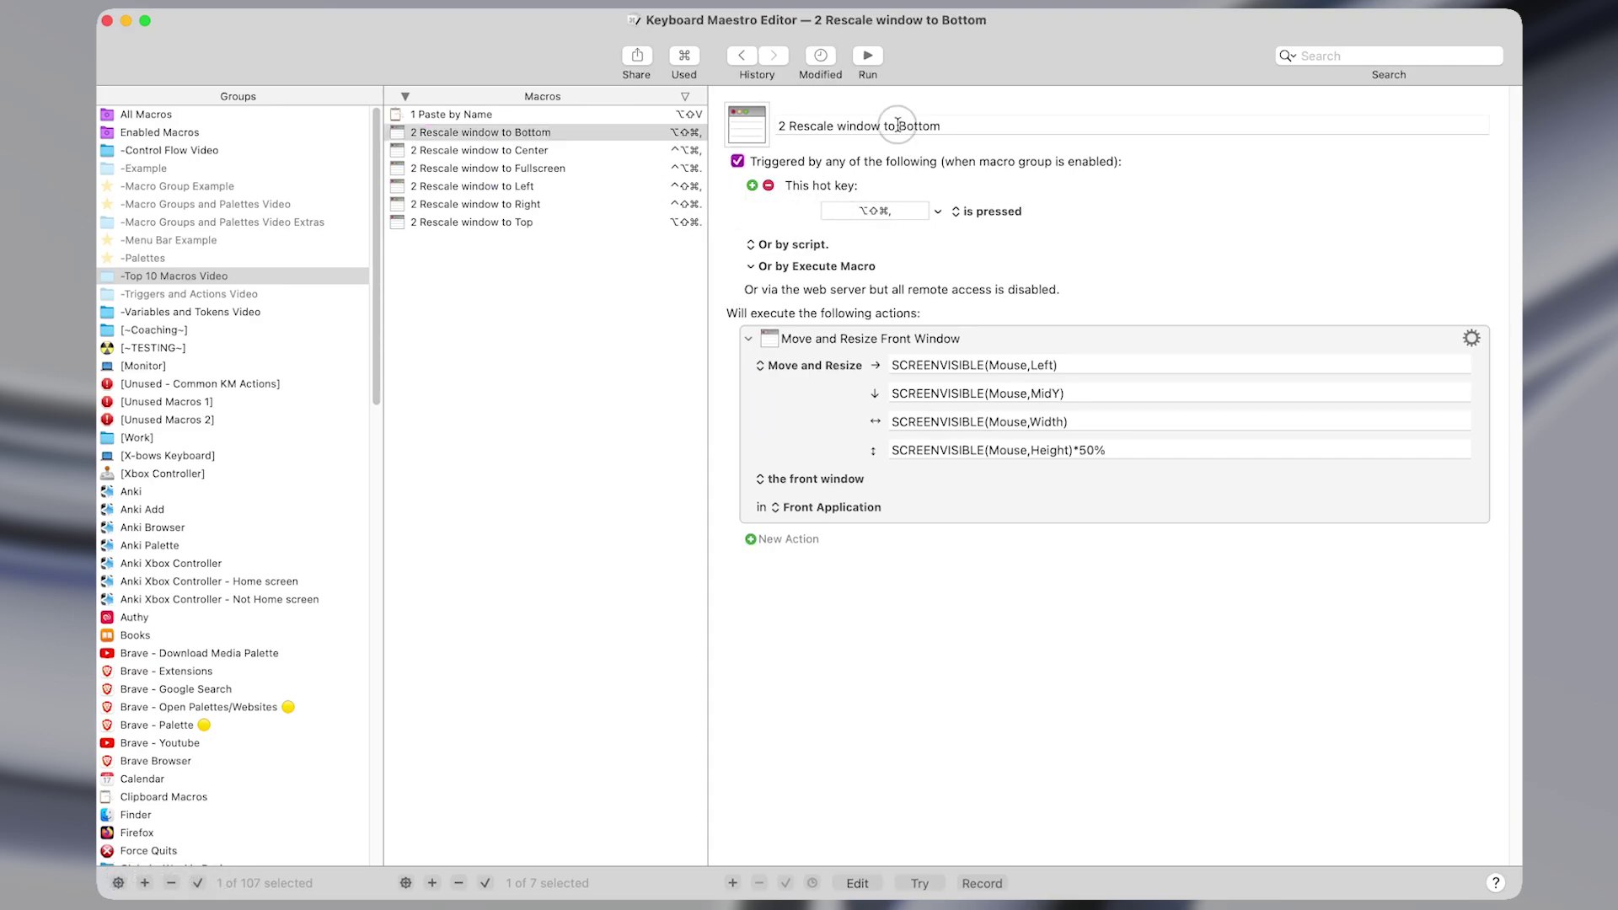
double_click(897, 125)
left_click(992, 123)
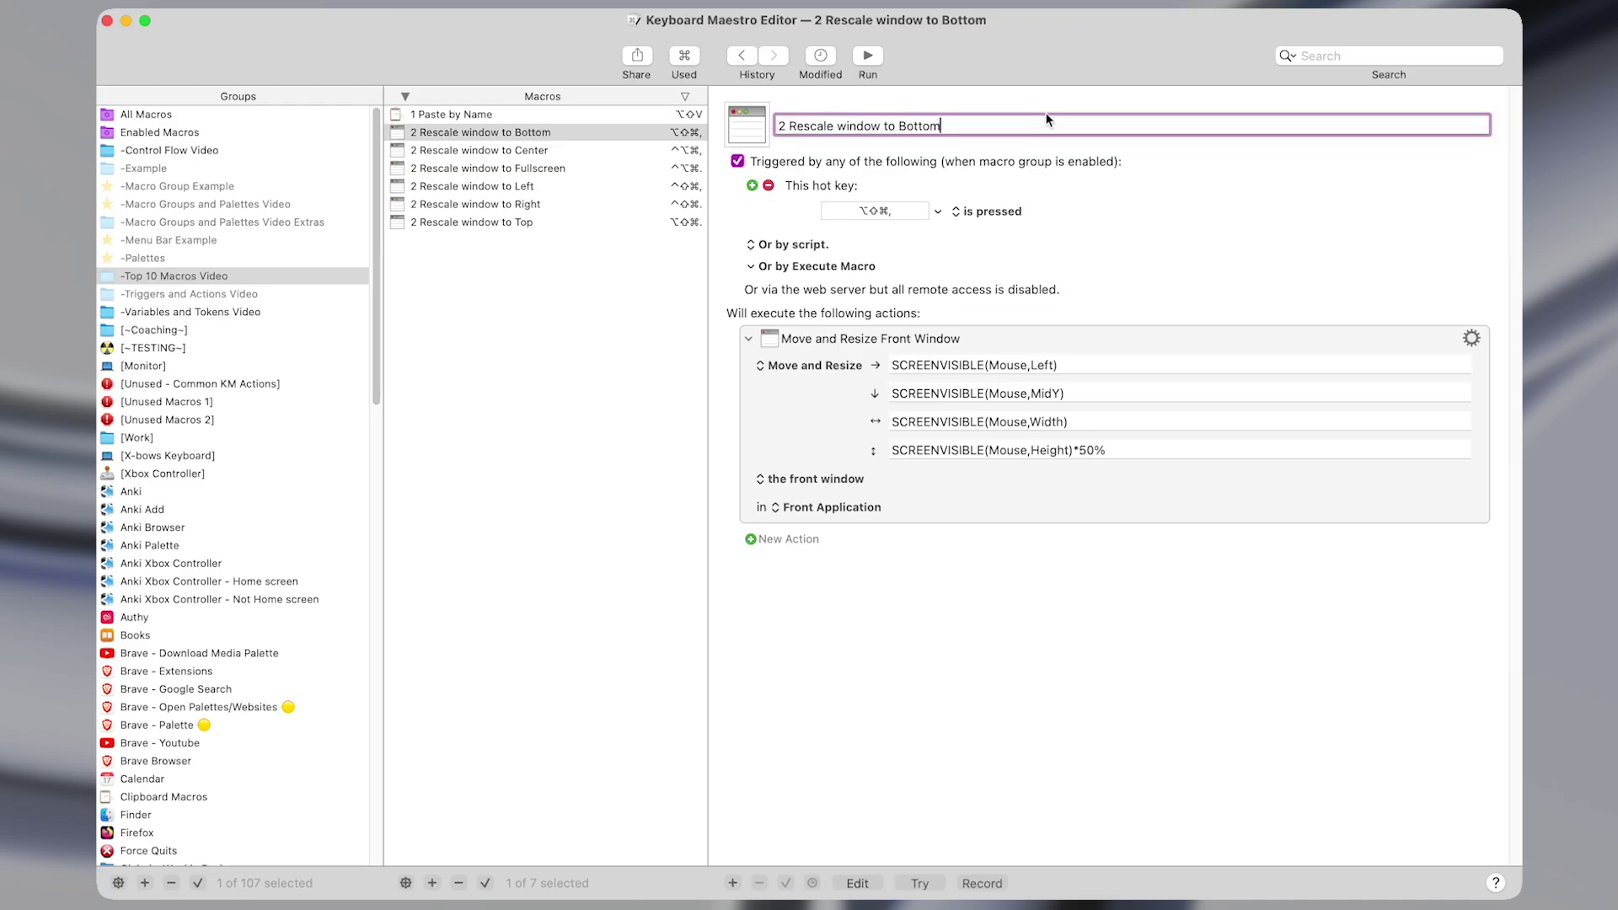
Rescale the editor with the hotkeys, then browse the Center, Fullscreen and Top rescale macros.
key("alt+shift+super+comma")
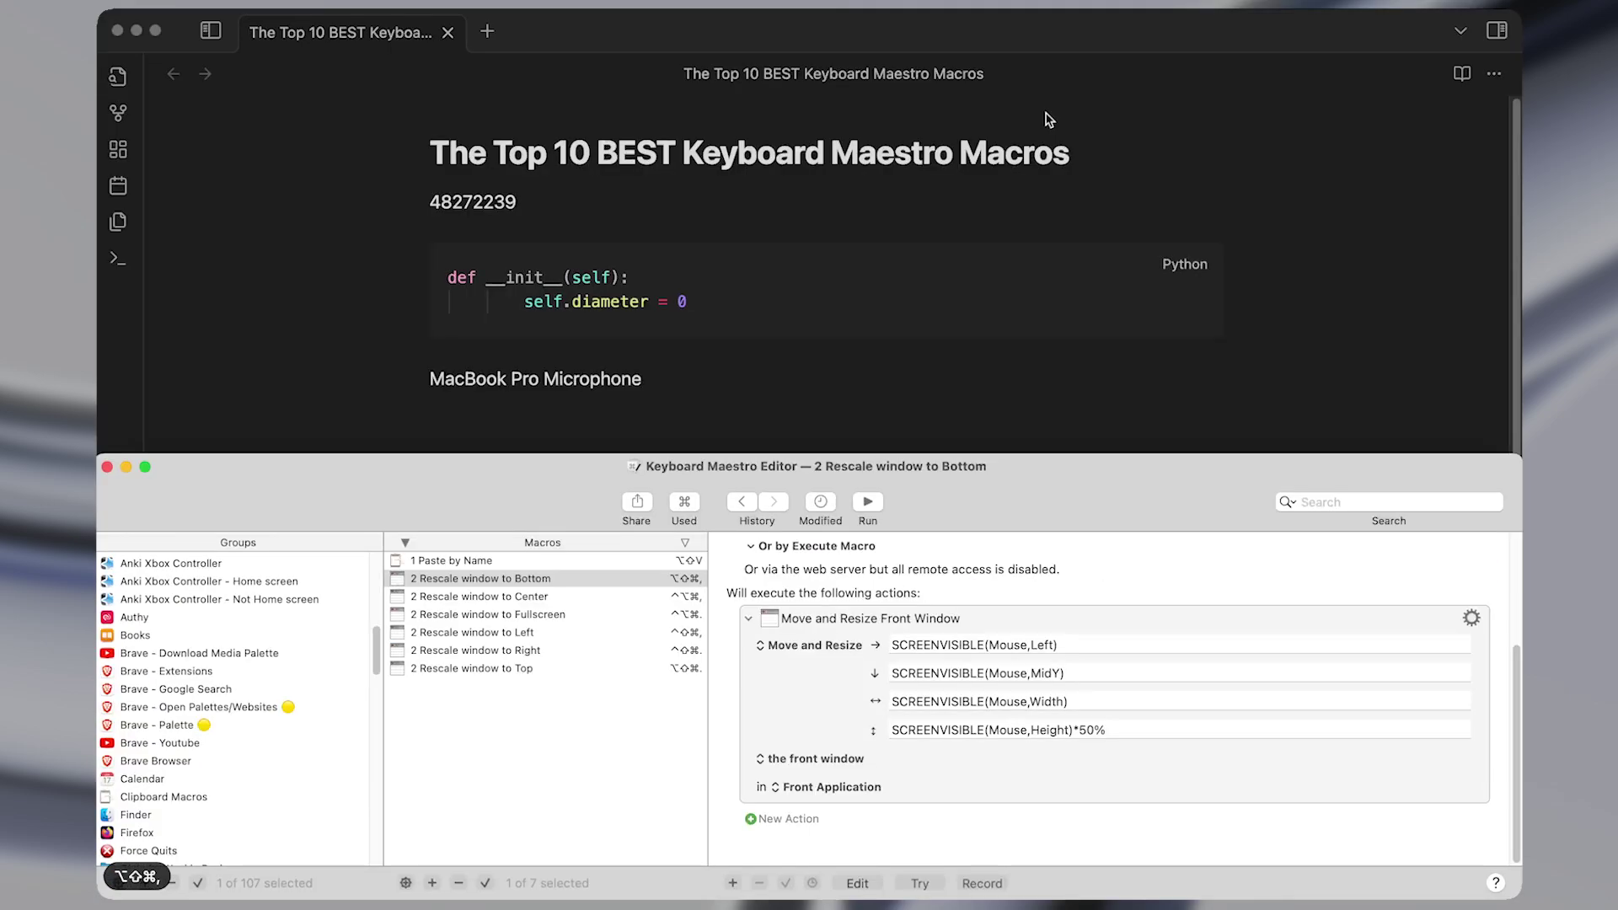
key("alt+shift+super+period")
key("ctrl+alt+super+period")
left_click(633, 155)
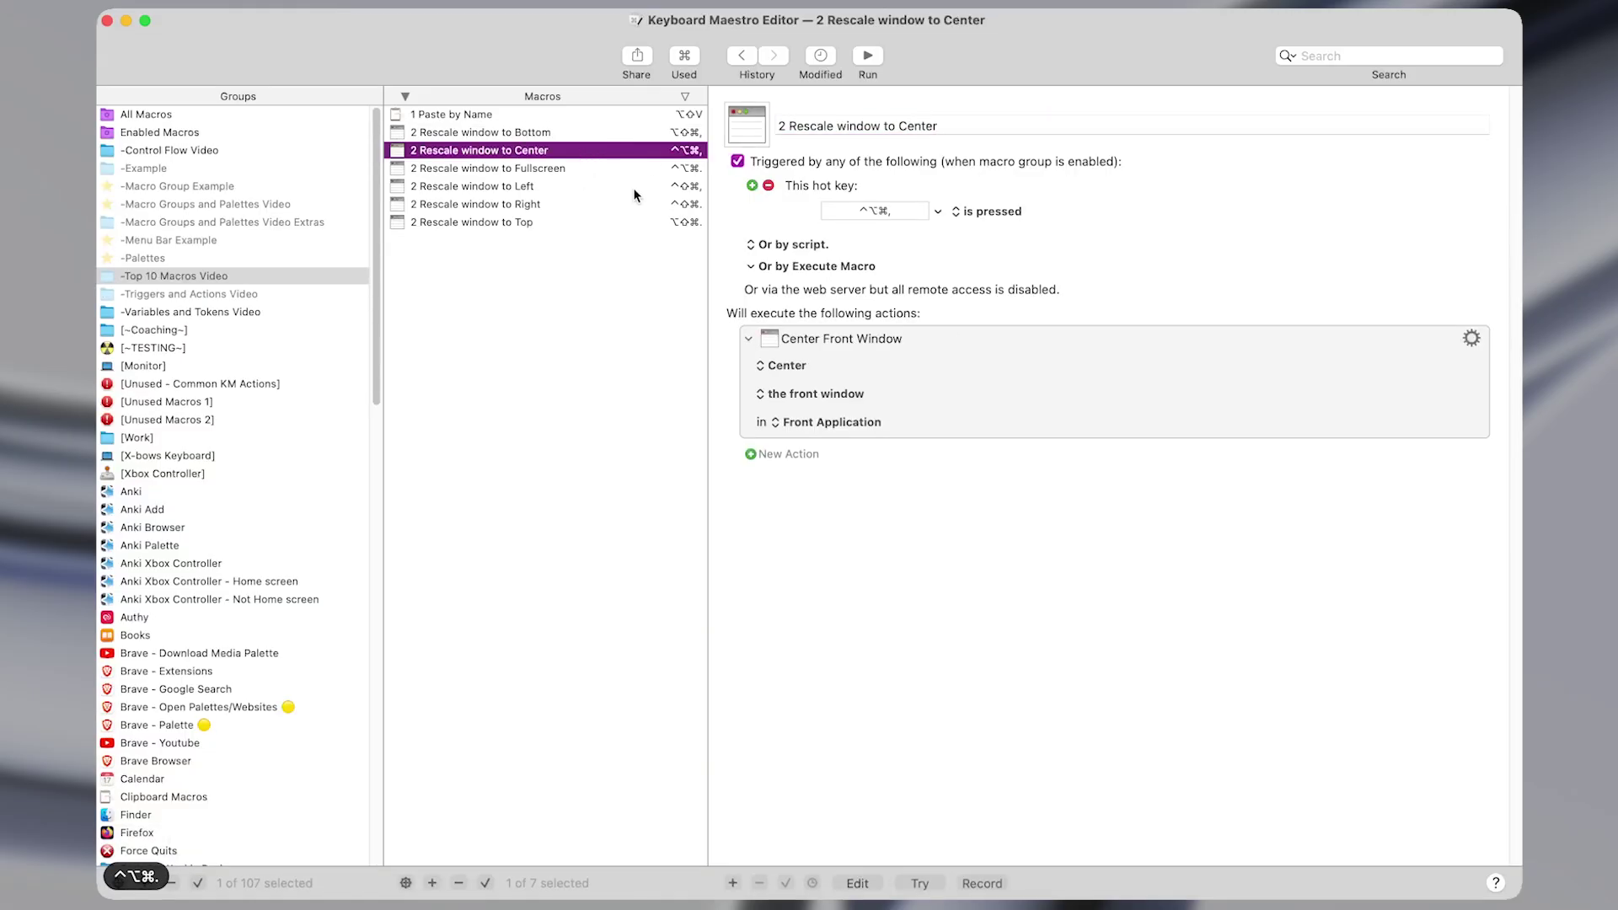
left_click(625, 168)
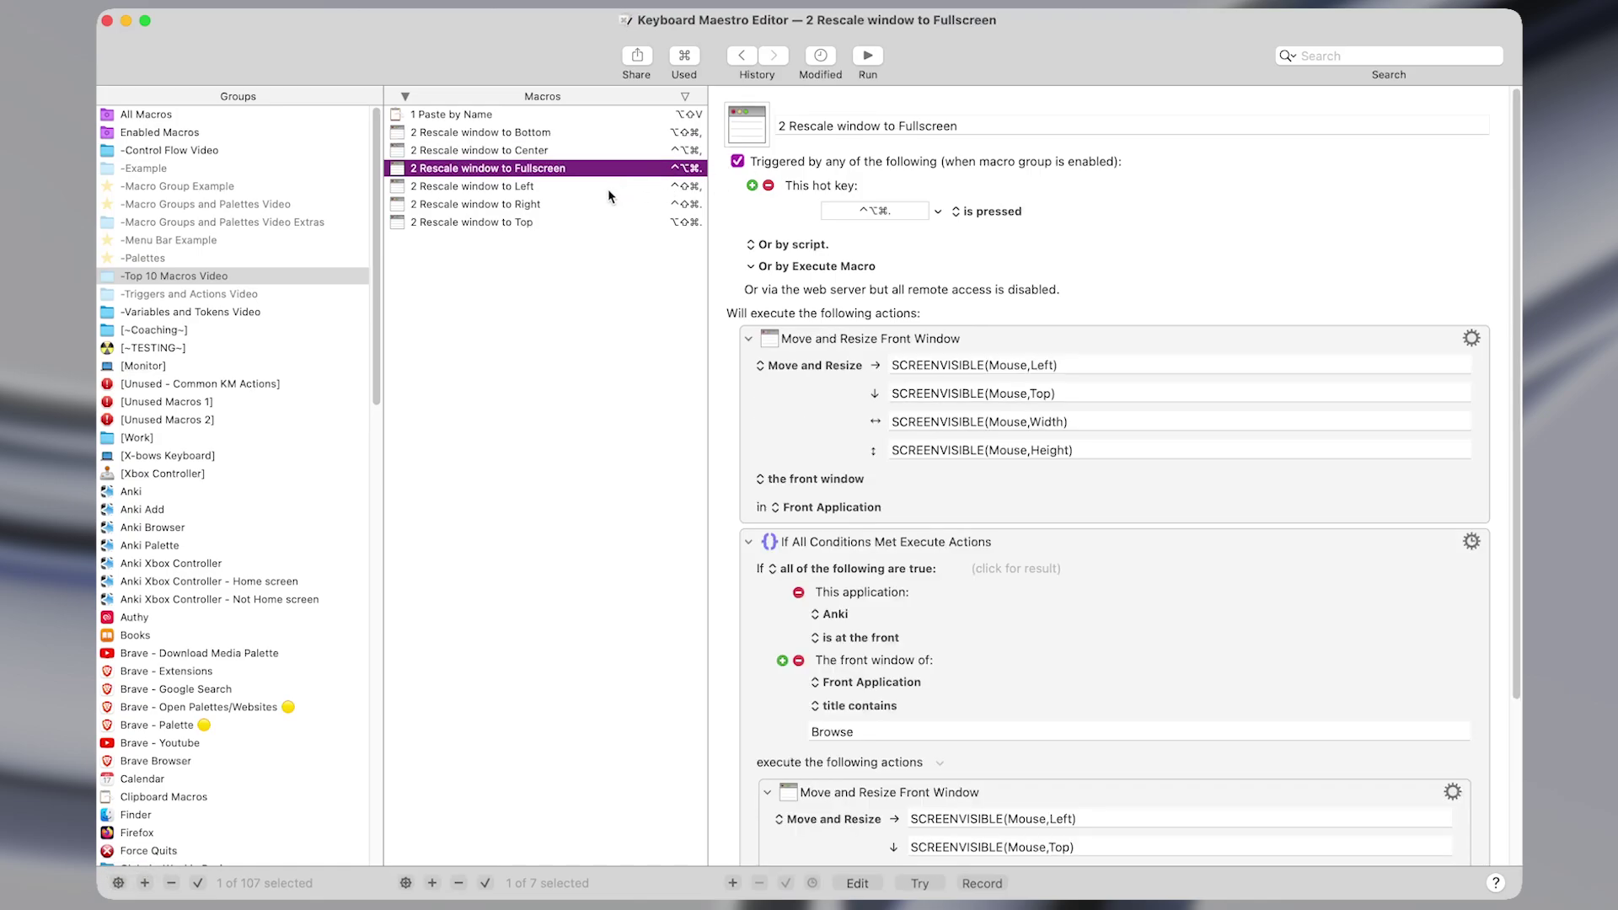
key("Down")
key("Down")
key("Down")
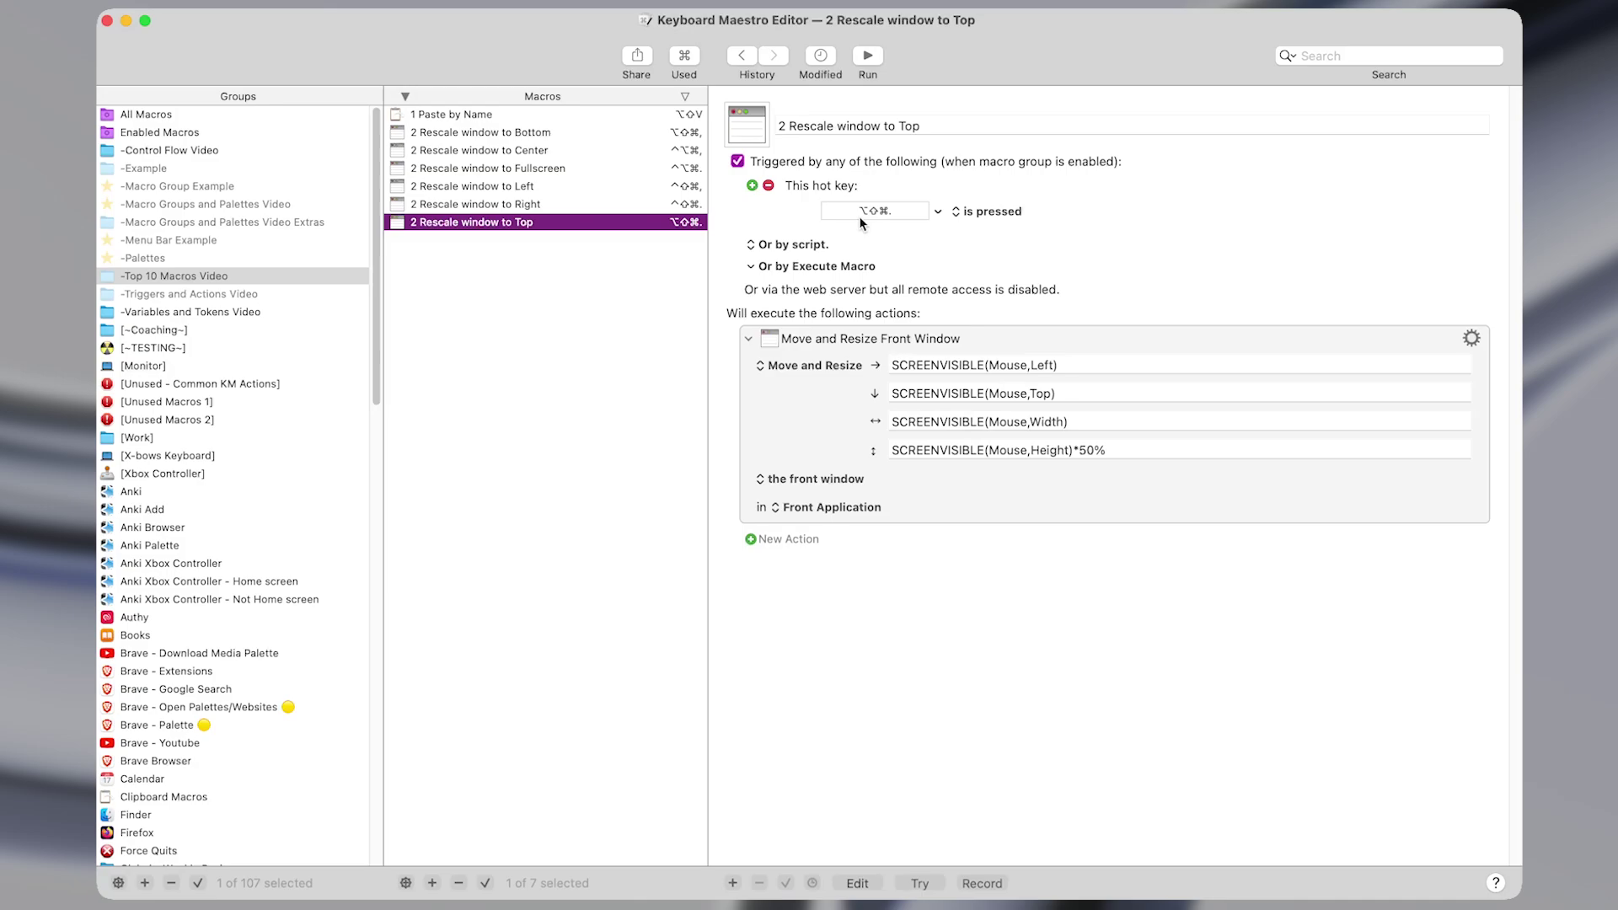
left_click(947, 507)
key("super+shift+f")
type("move")
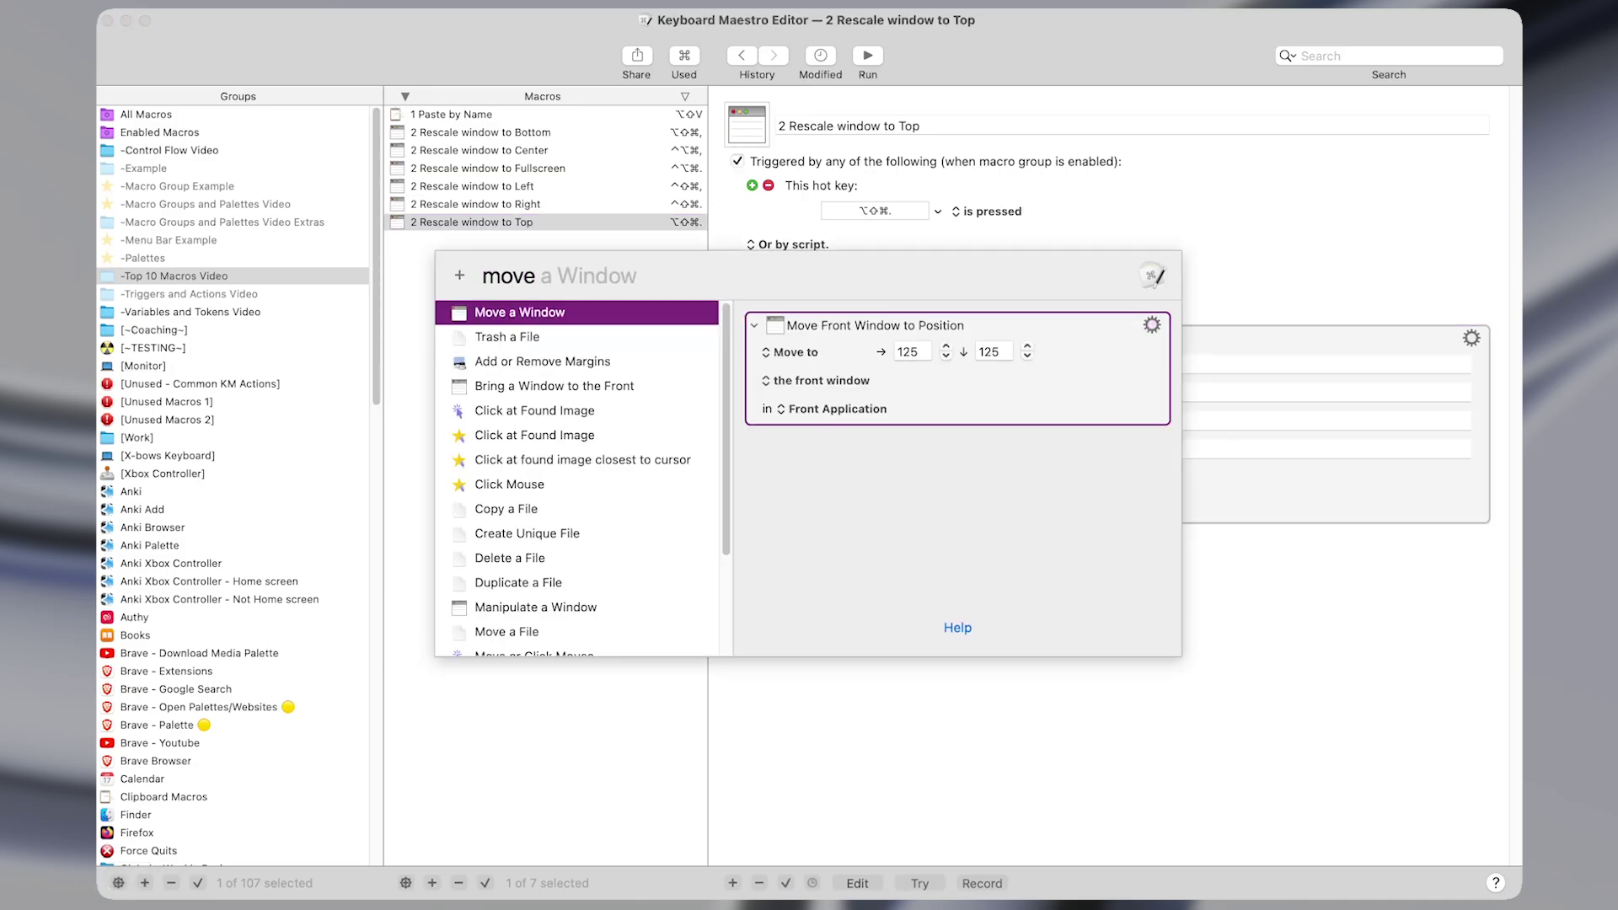
key("Return")
left_click(1087, 568)
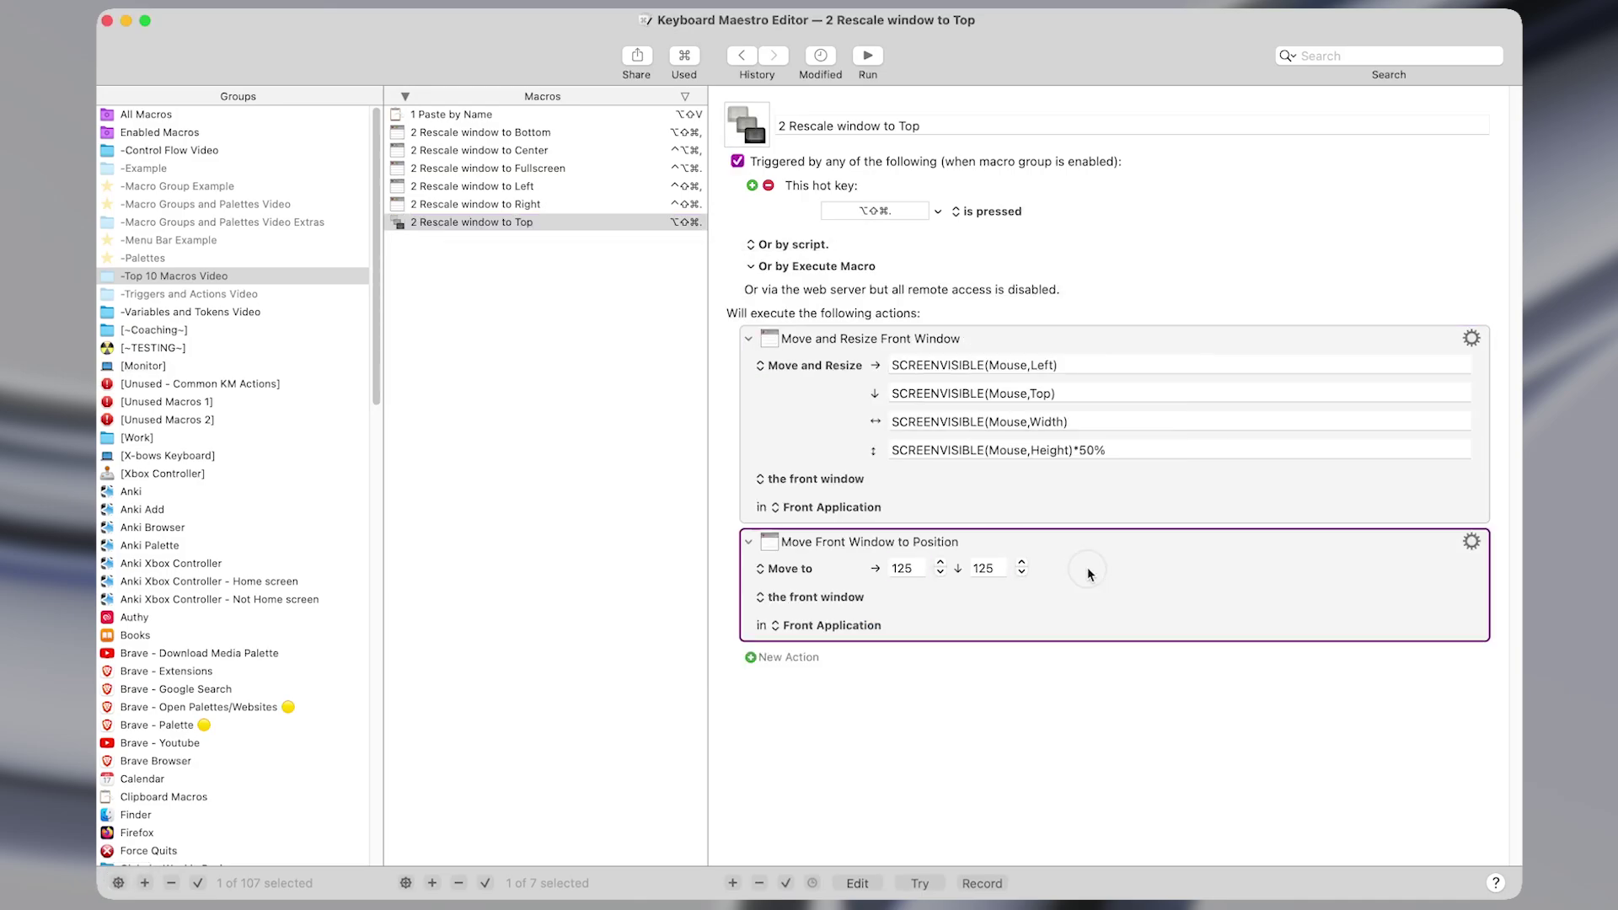
left_click(809, 568)
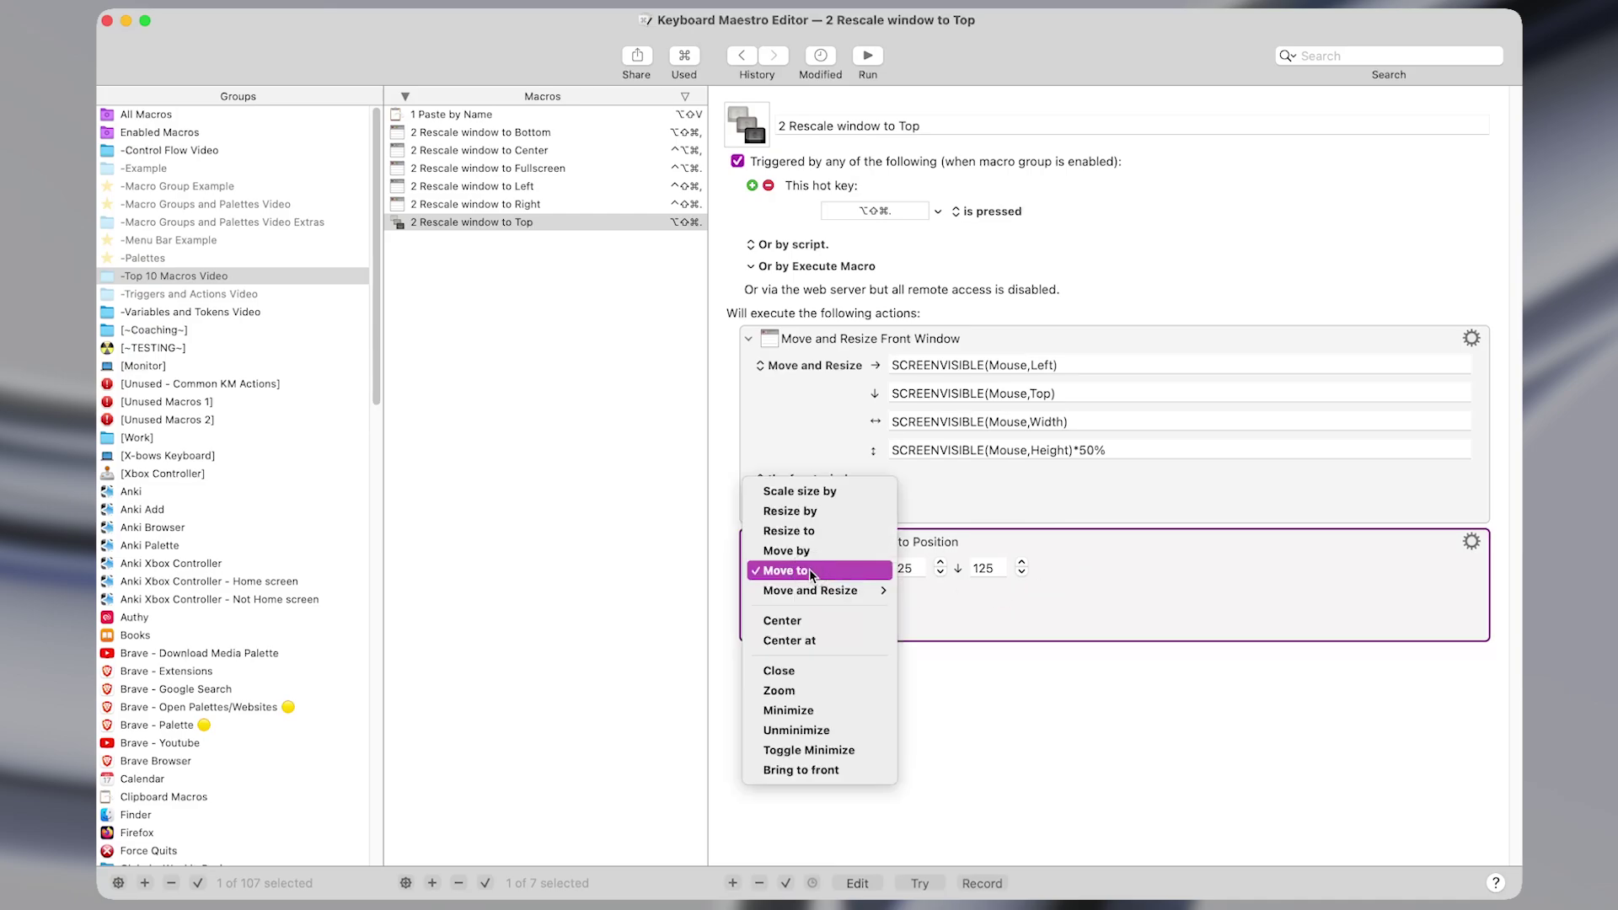
mouse_move(830, 590)
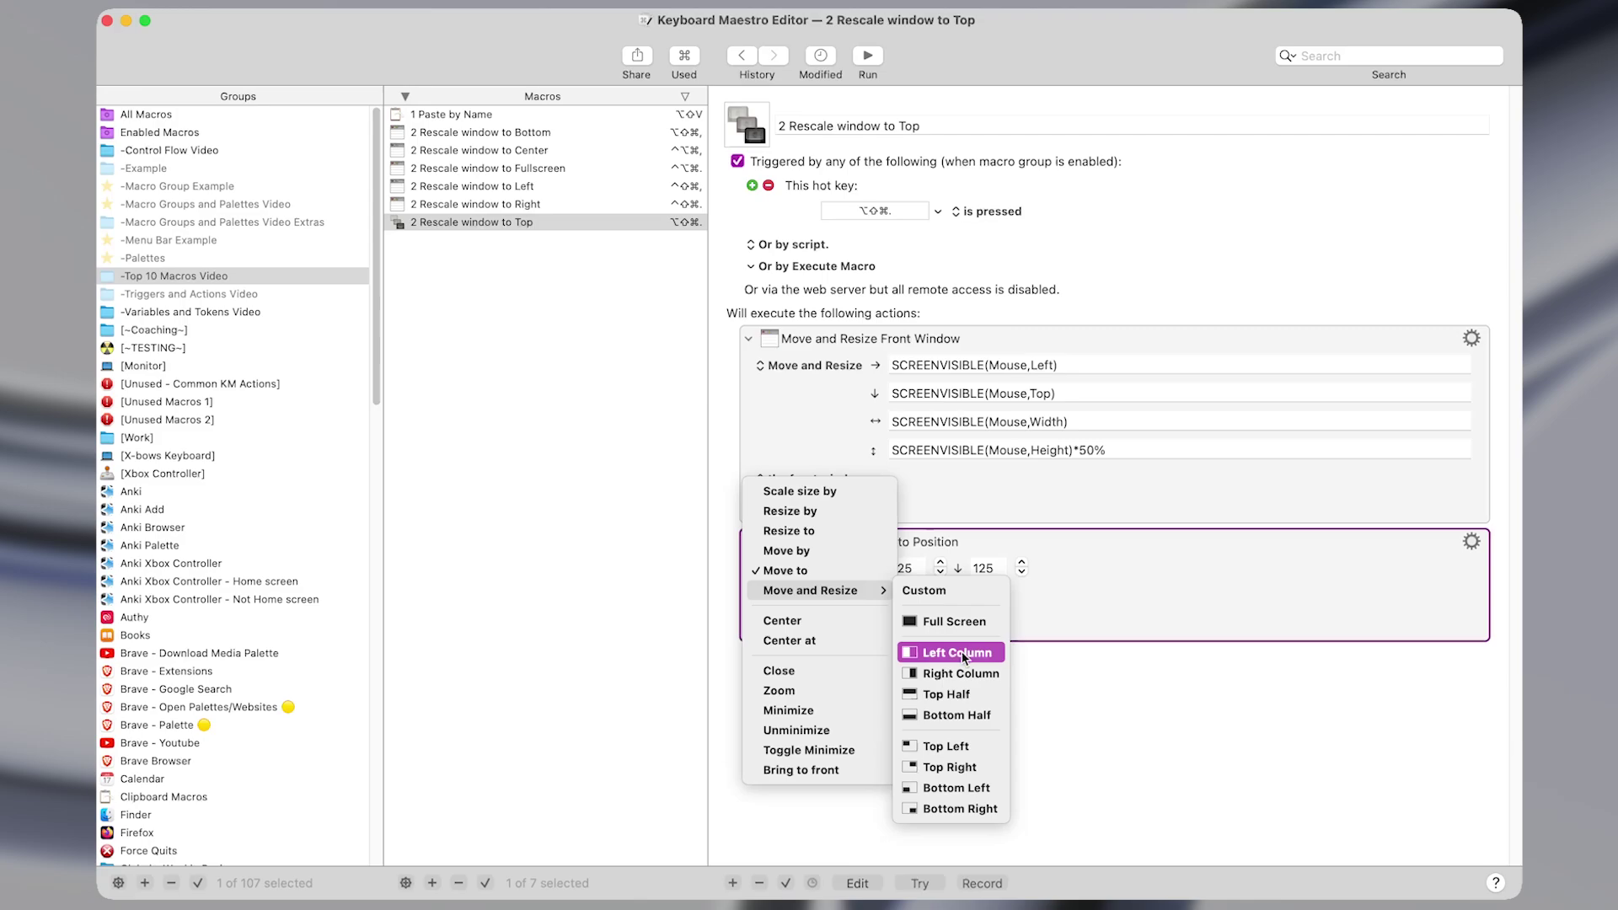
left_click(957, 716)
left_click(1053, 698)
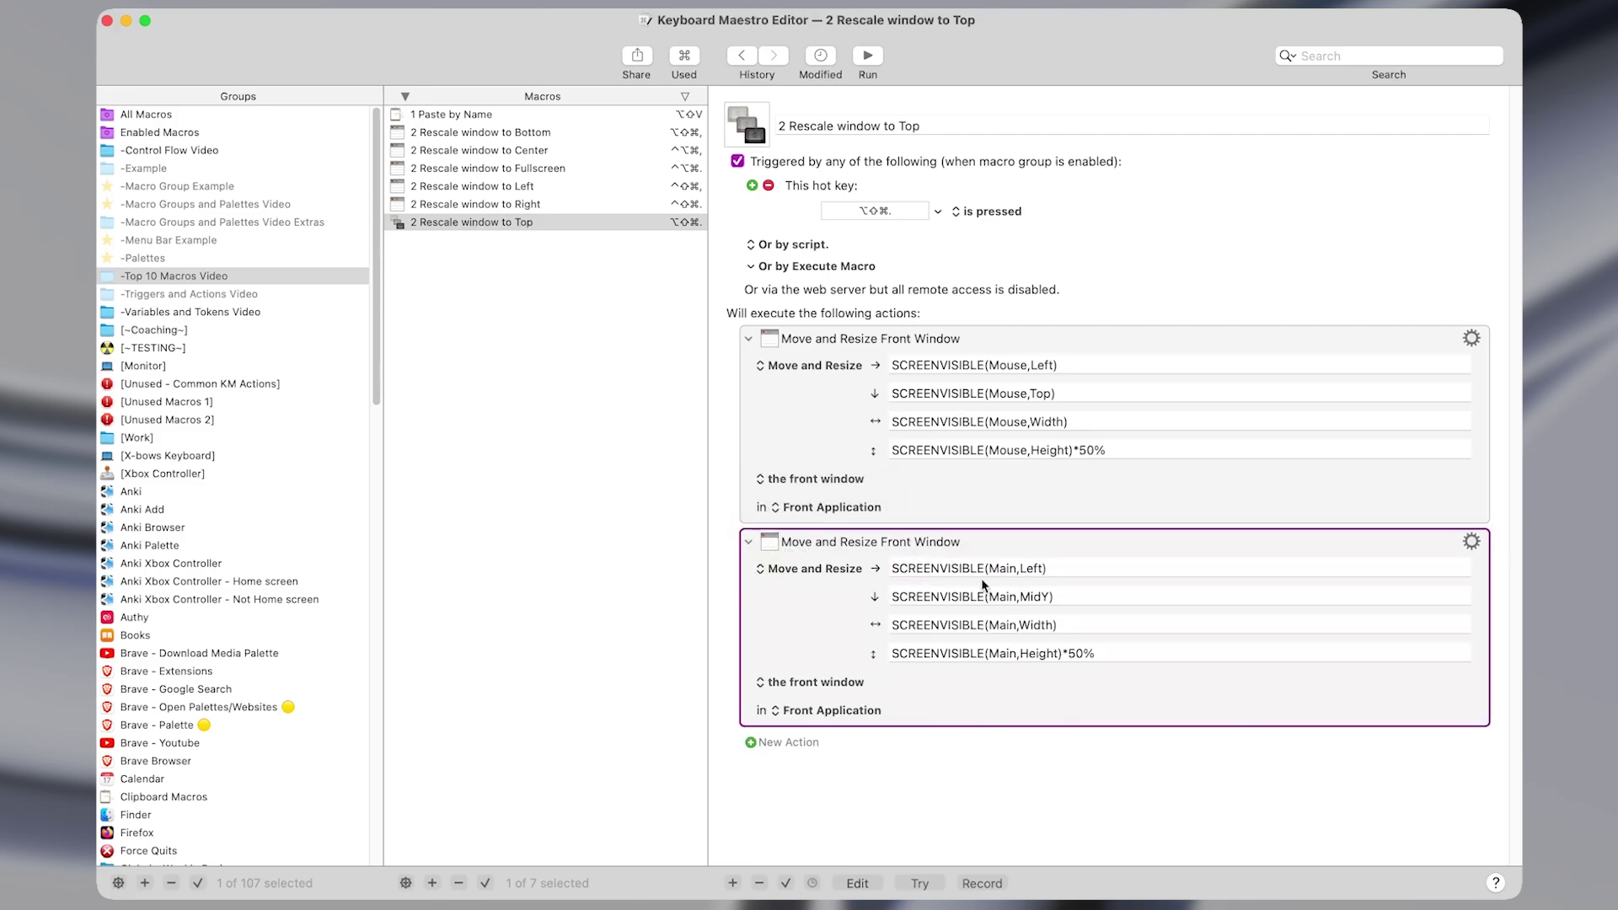
left_click(811, 567)
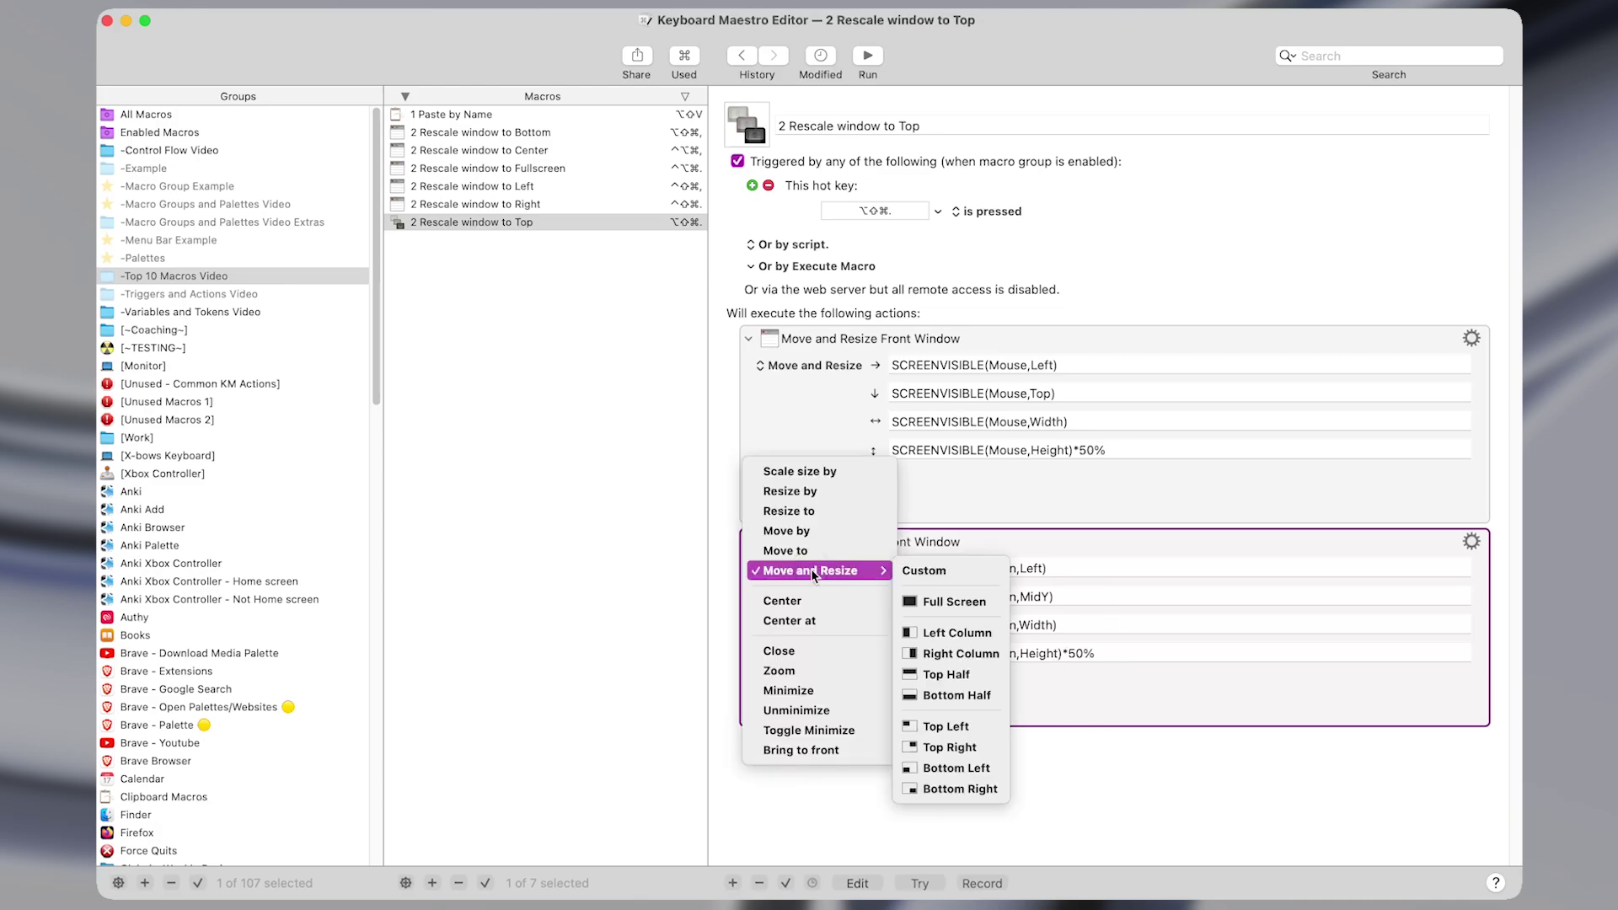
left_click(817, 601)
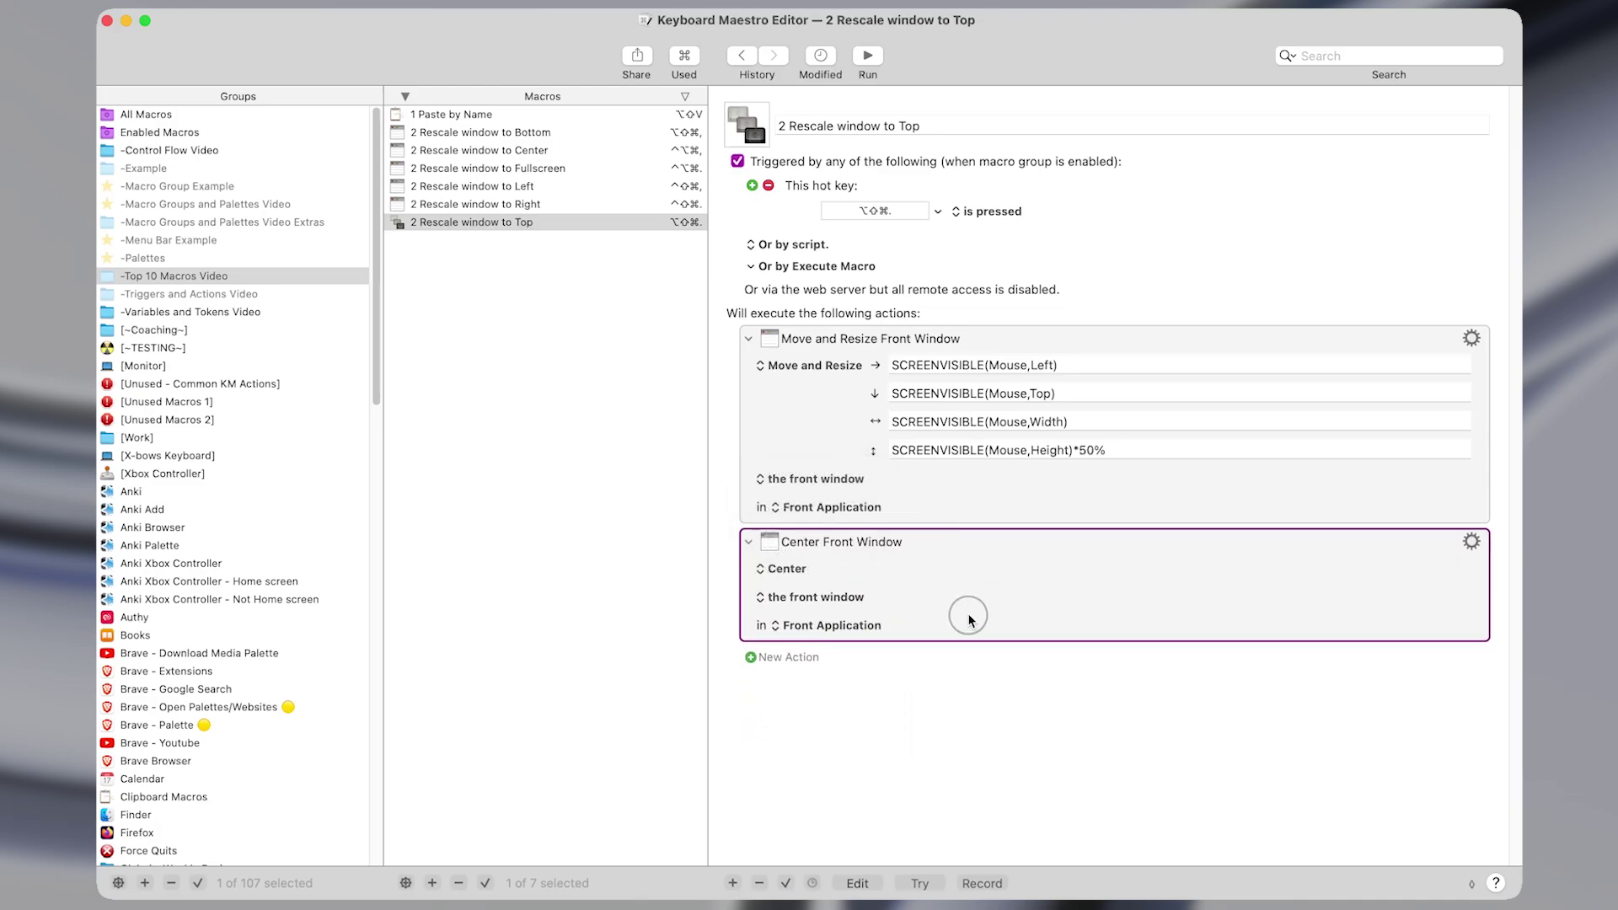
Delete the added centering action, resize the editor, and OCR-capture the Move and Resize action header.
key("Delete")
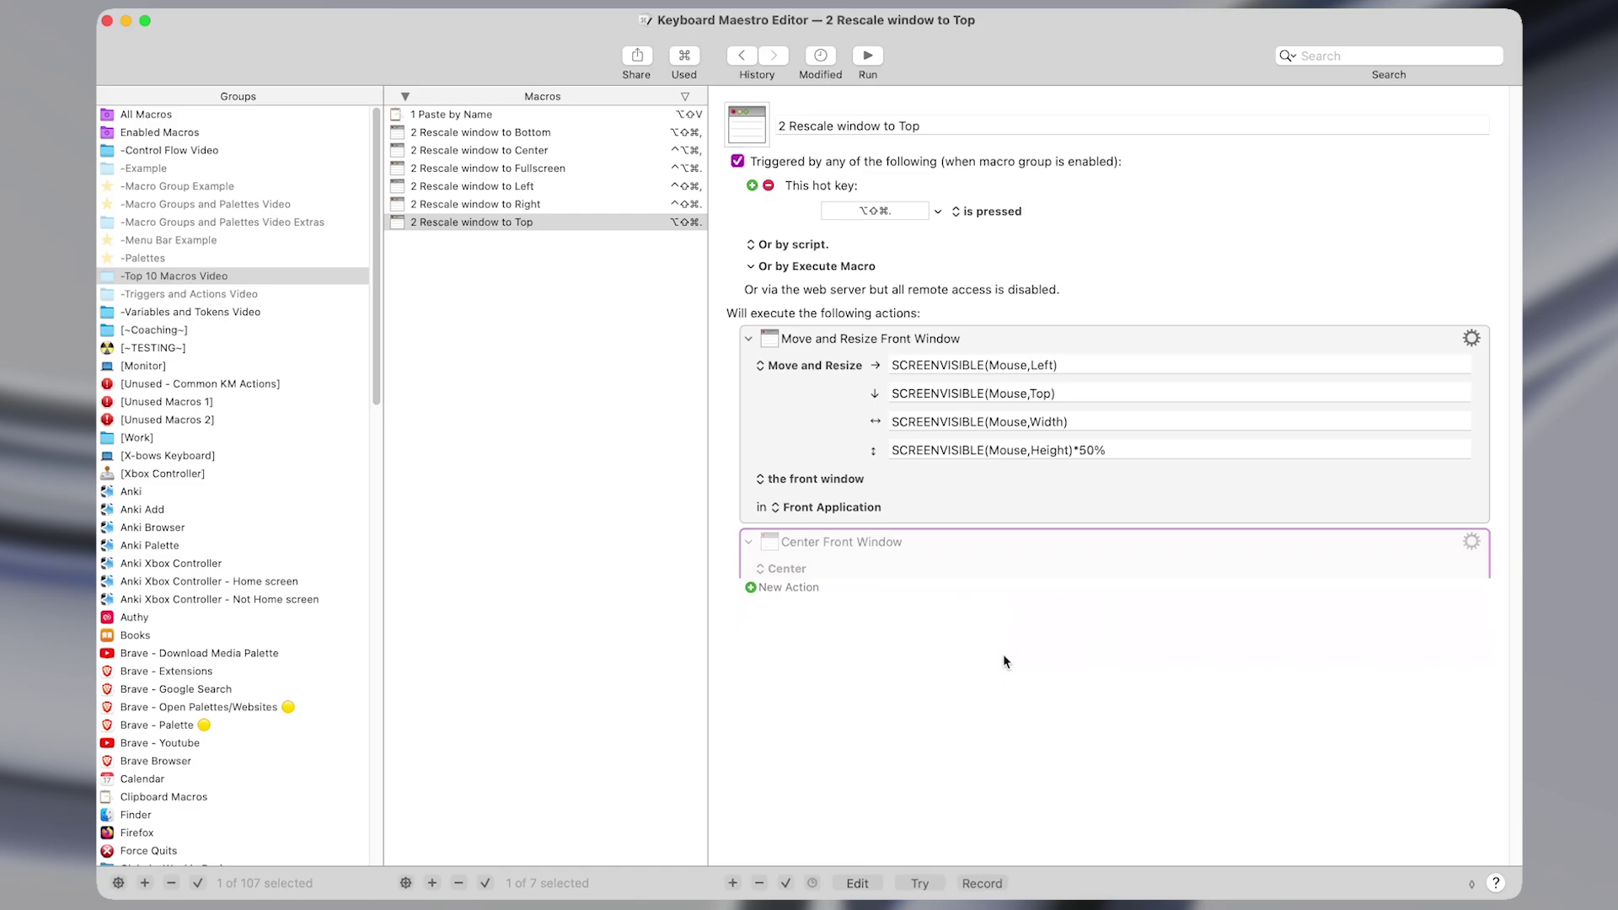
key("ctrl+shift+super+period")
key("ctrl+shift+super+comma")
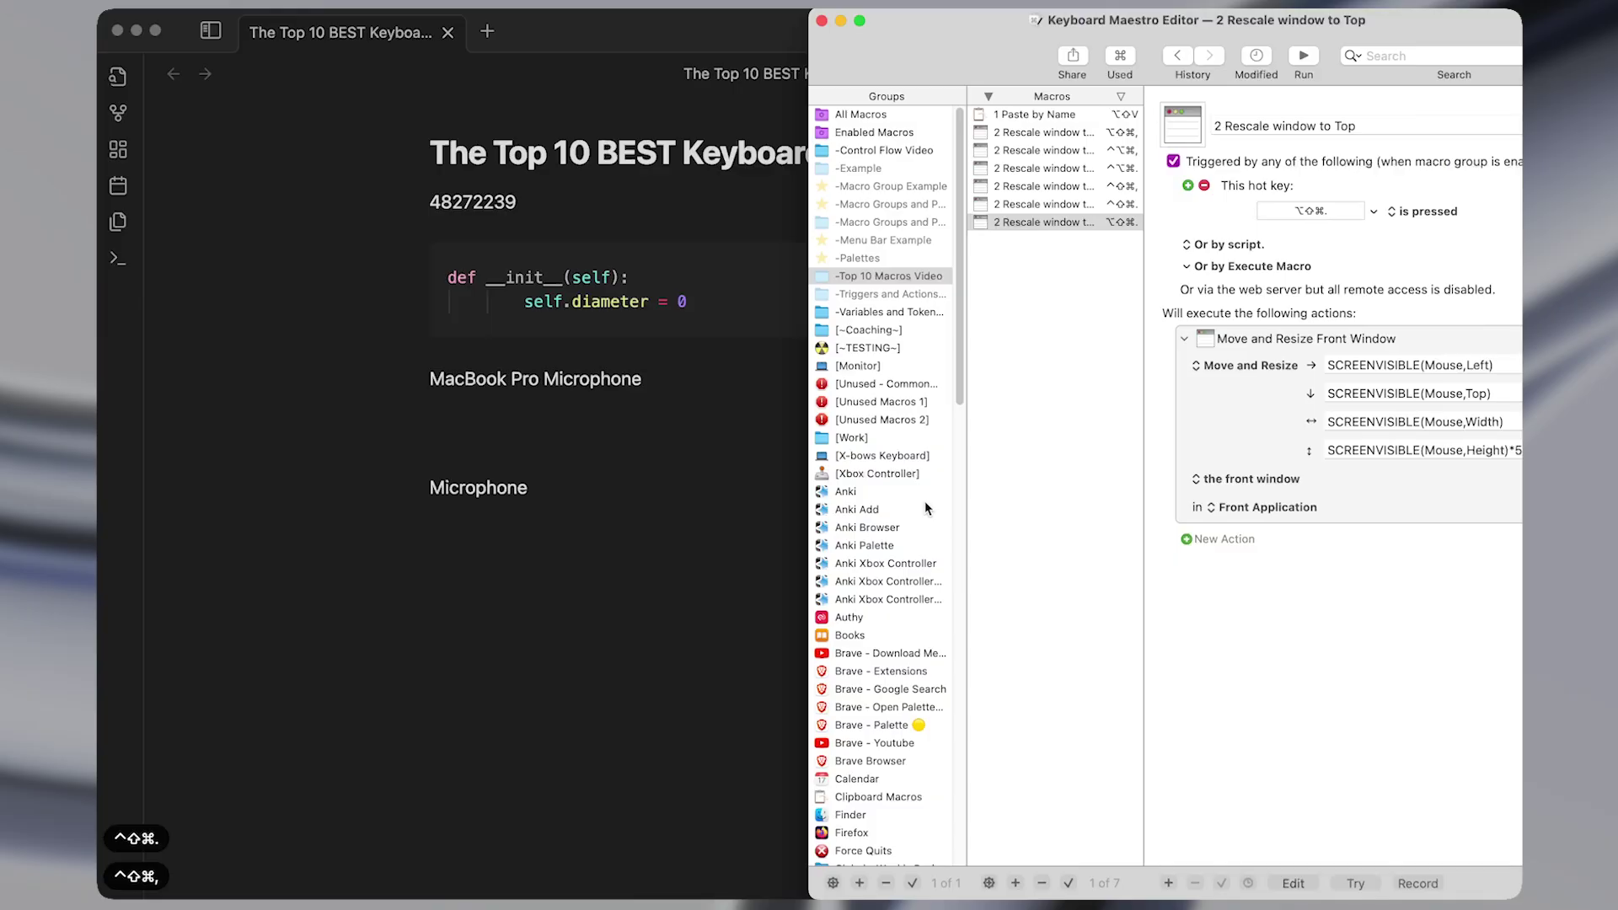
key("ctrl+alt+super+period")
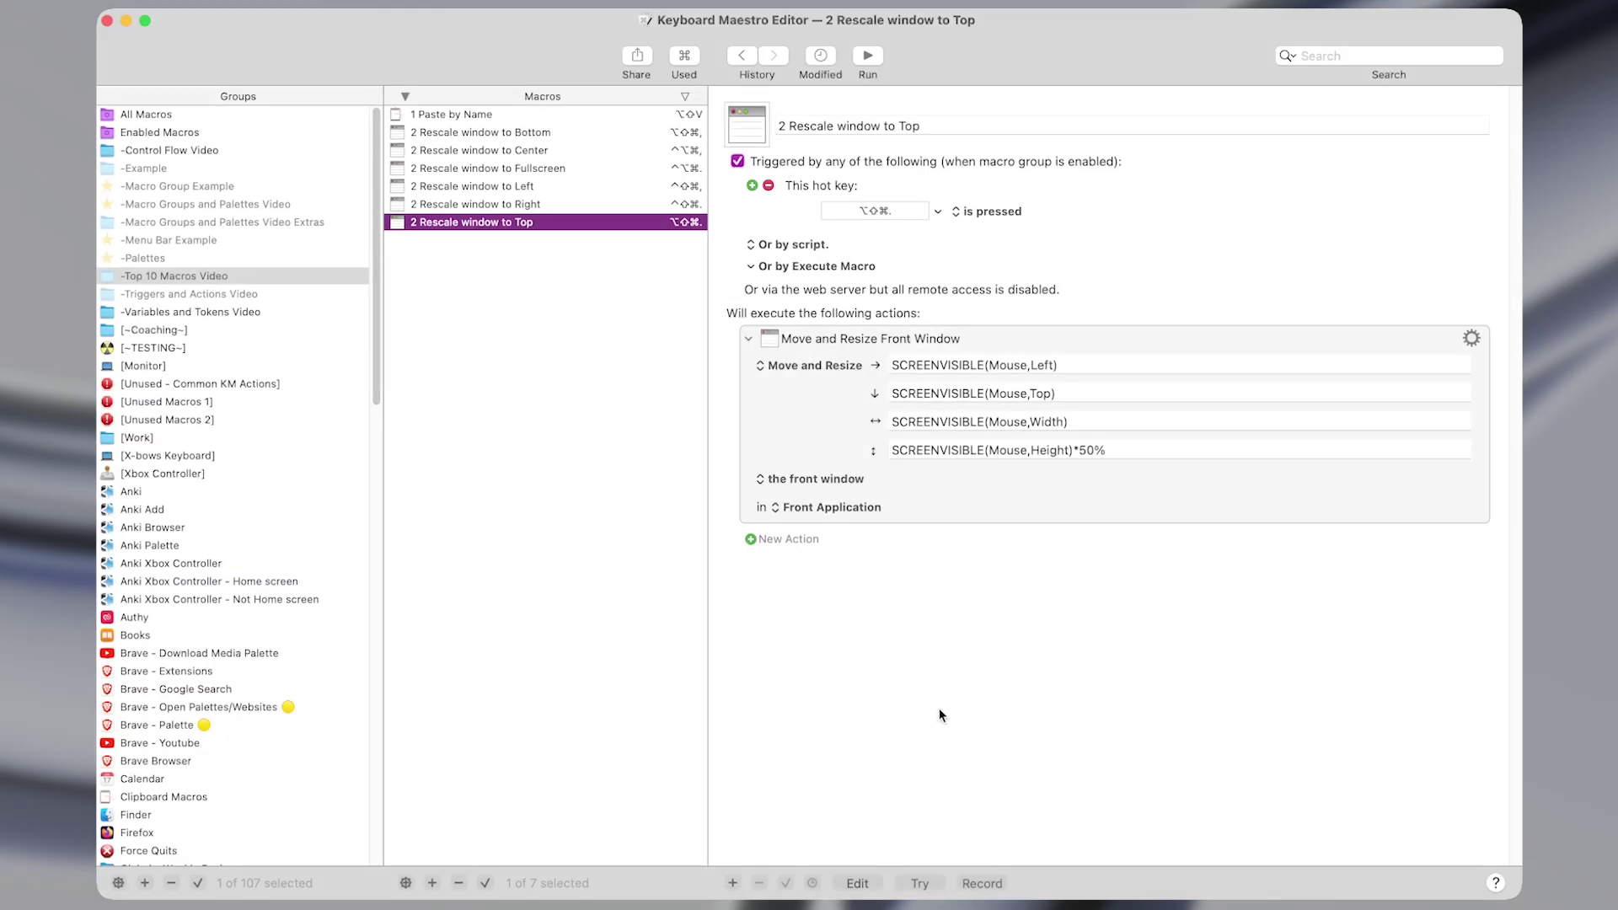
key("shift+super+5")
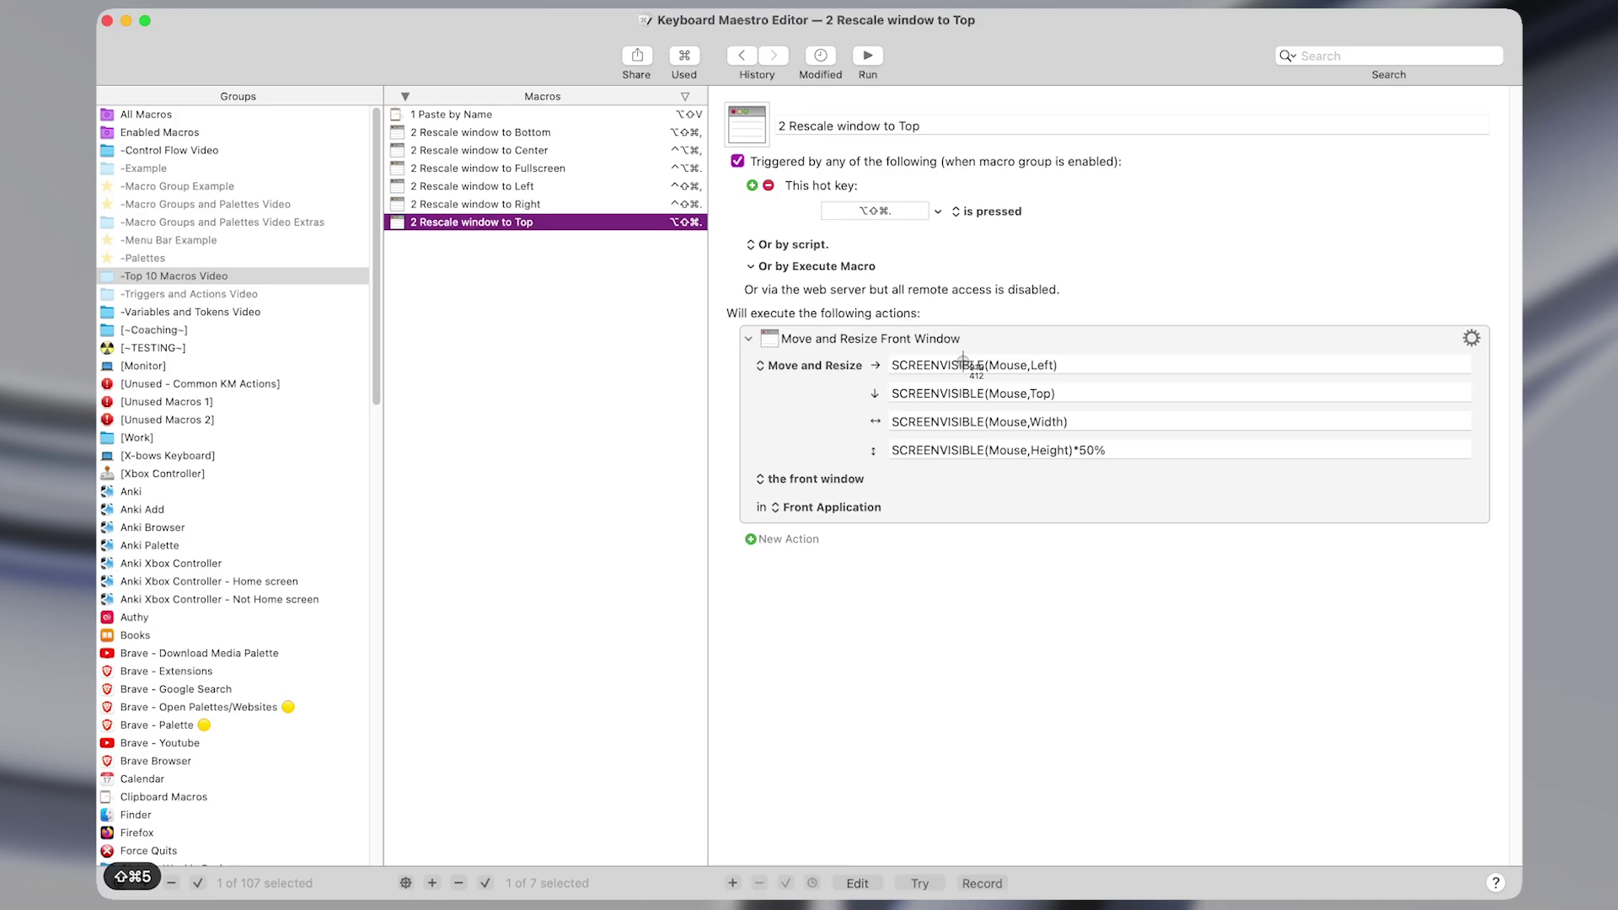
left_click_drag(974, 349, 780, 326)
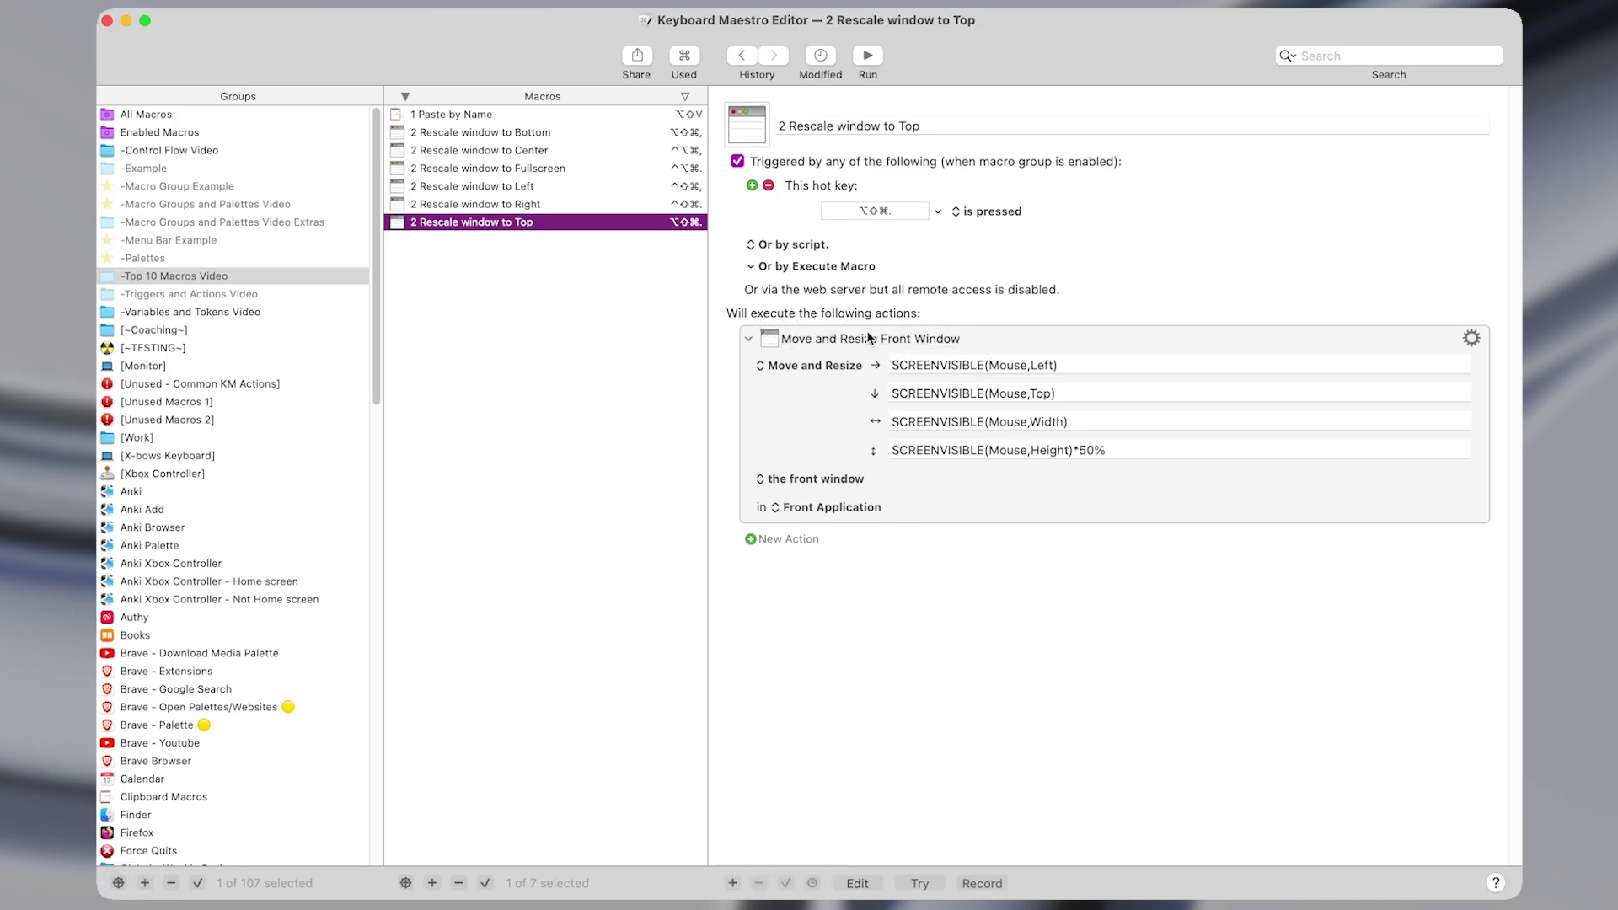
Paste 'Move and Resize Front Window' on a new line below Microphone in the note.
key("ctrl+alt+z")
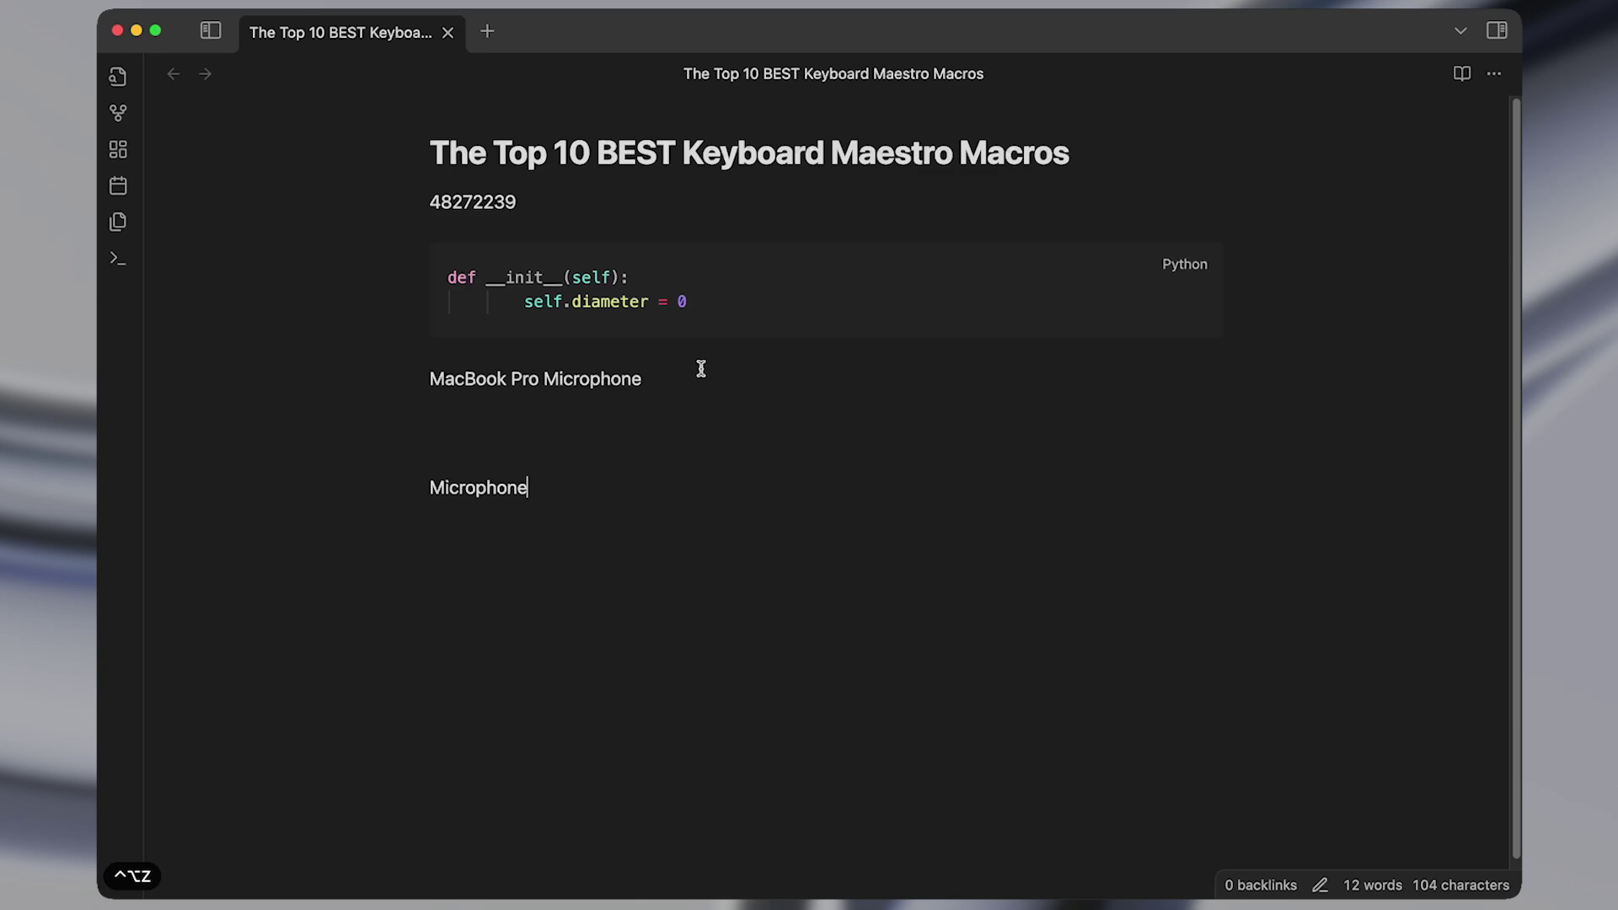
type("Move and Resize Front Window")
key("shift+super+Left")
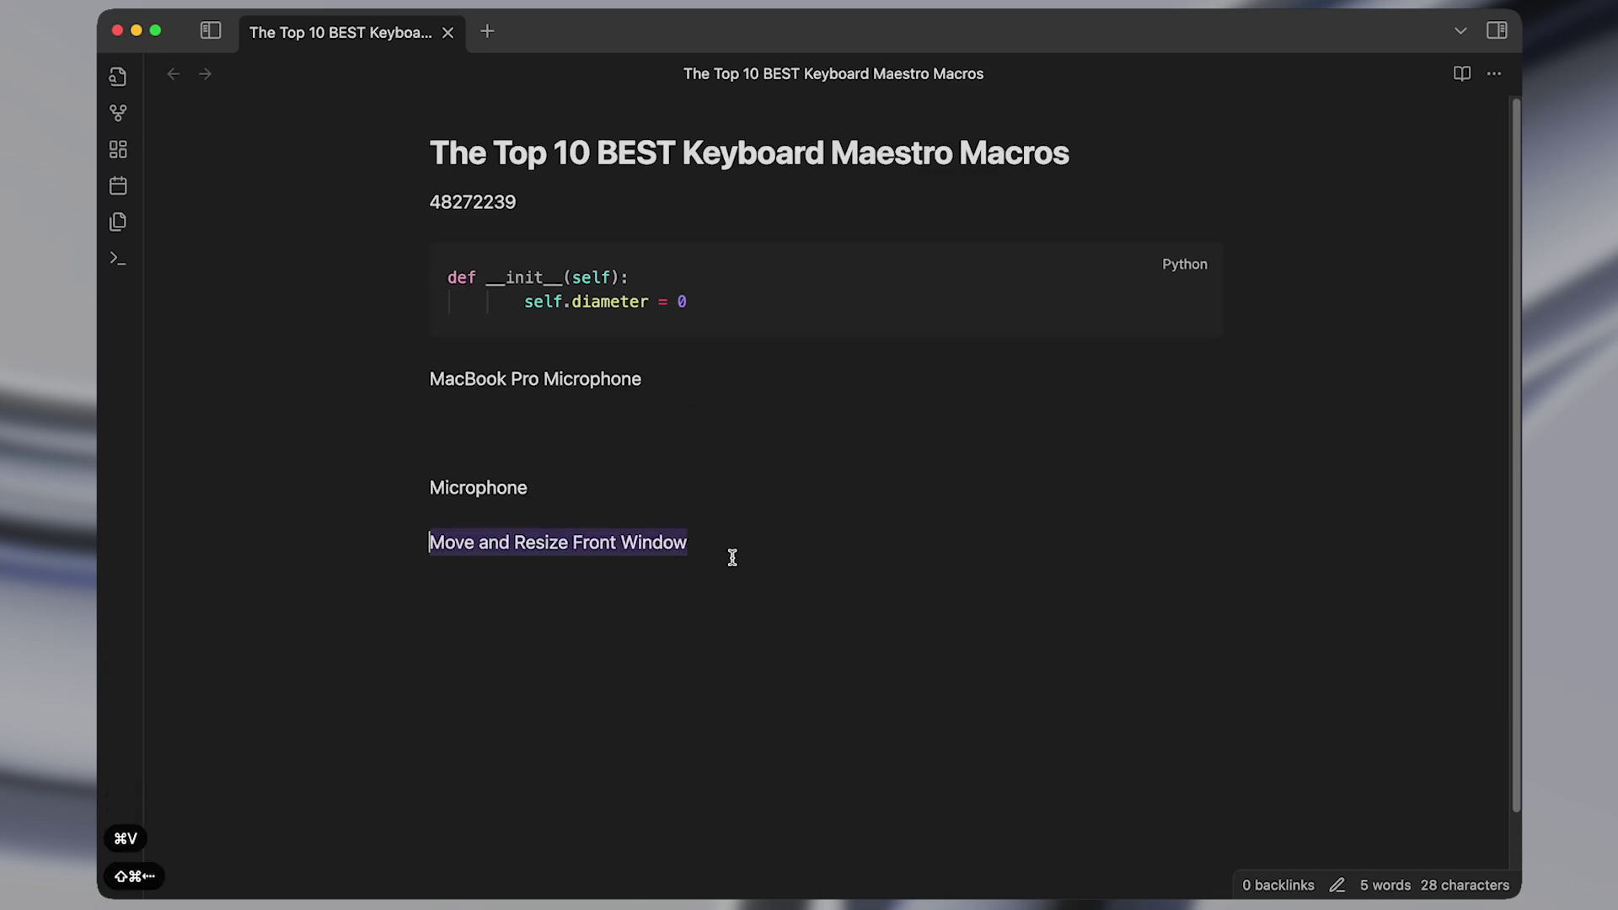
key("Left")
key("shift+super+Down")
OCR the macro's trigger heading with ⇧⌘5 and paste the recognised text at the note's end.
key("ctrl+alt+w")
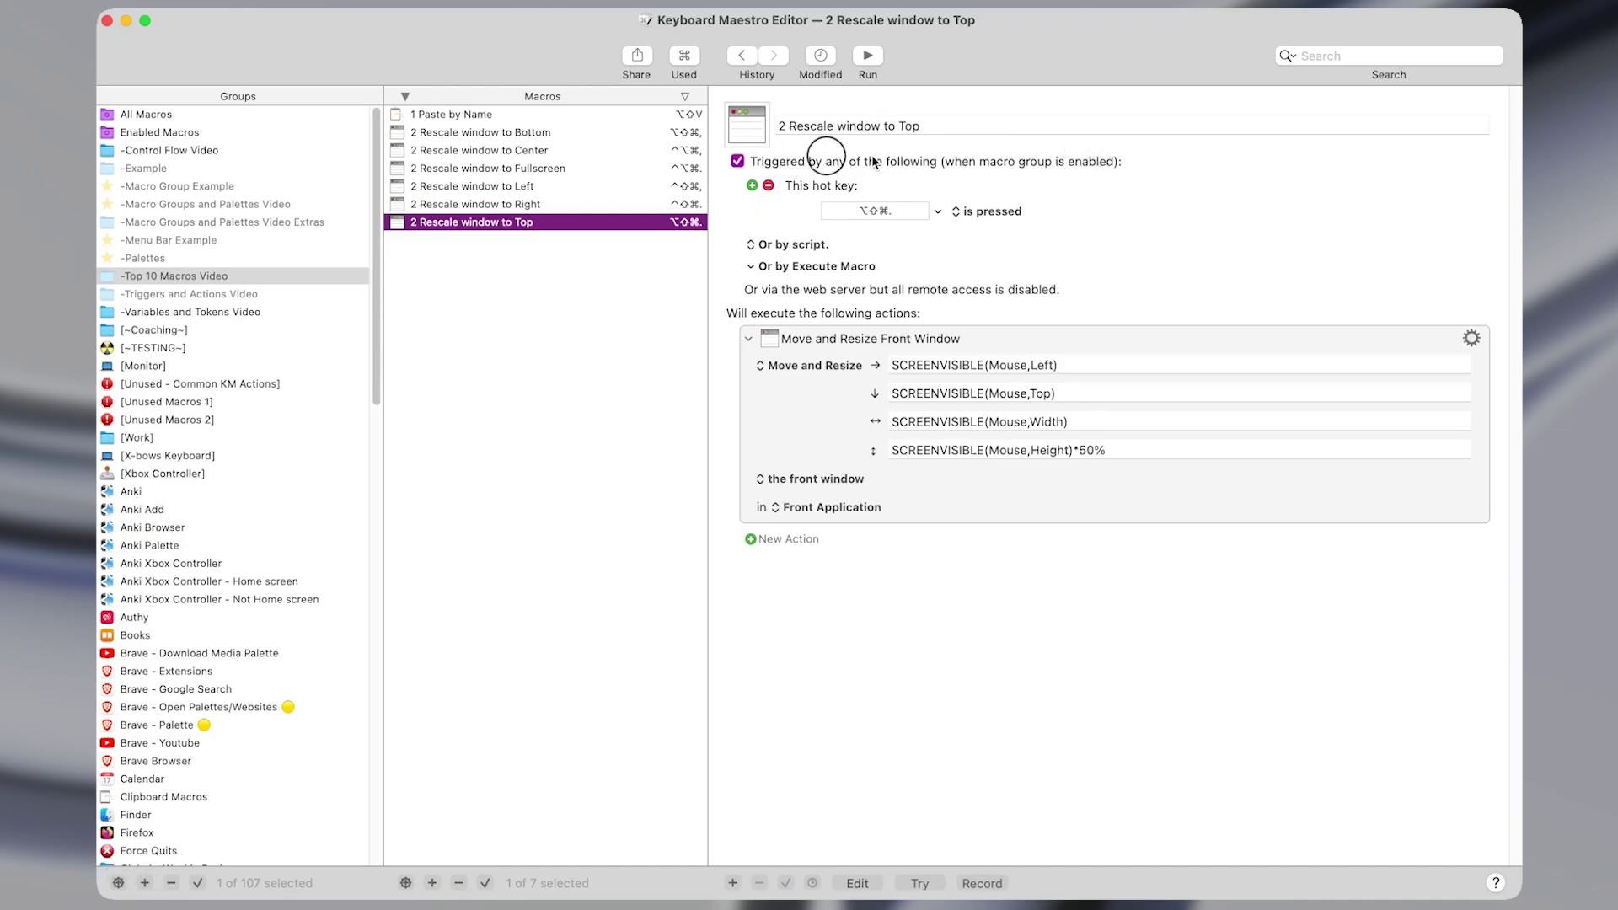
left_click(991, 160)
left_click(918, 157)
key("shift+super+5")
mouse_move(1144, 177)
left_mouse_down()
mouse_move(737, 134)
mouse_move(1141, 173)
left_mouse_up()
key("super+Tab")
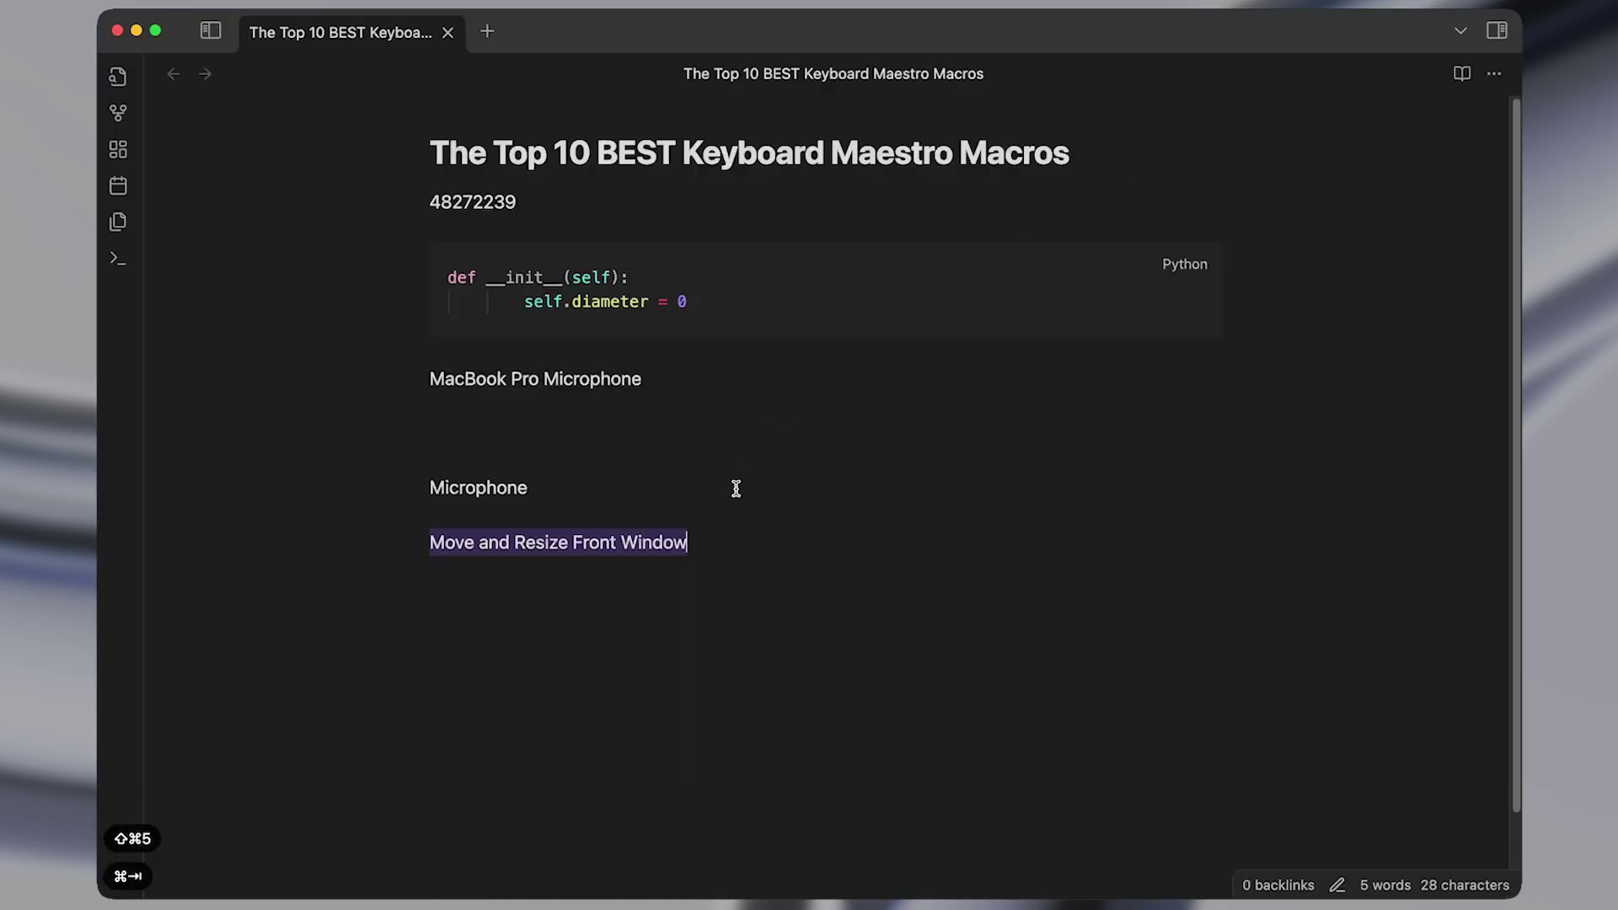
key("super+Down")
type("Triggered by any of the following (when macro group is enabled):")
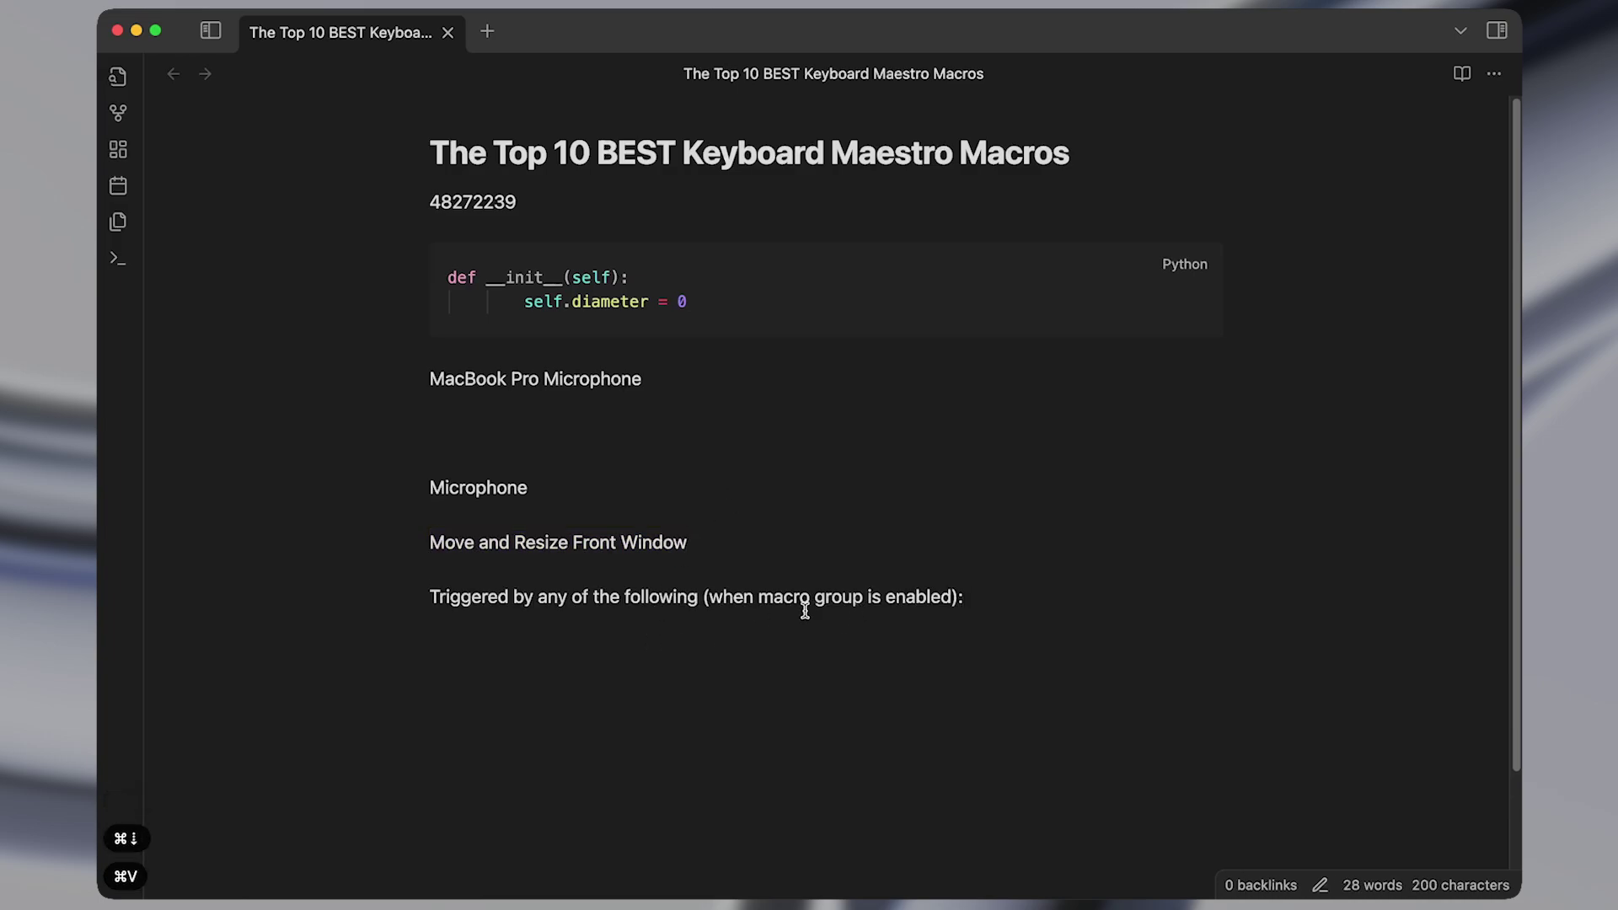
key("super+Tab")
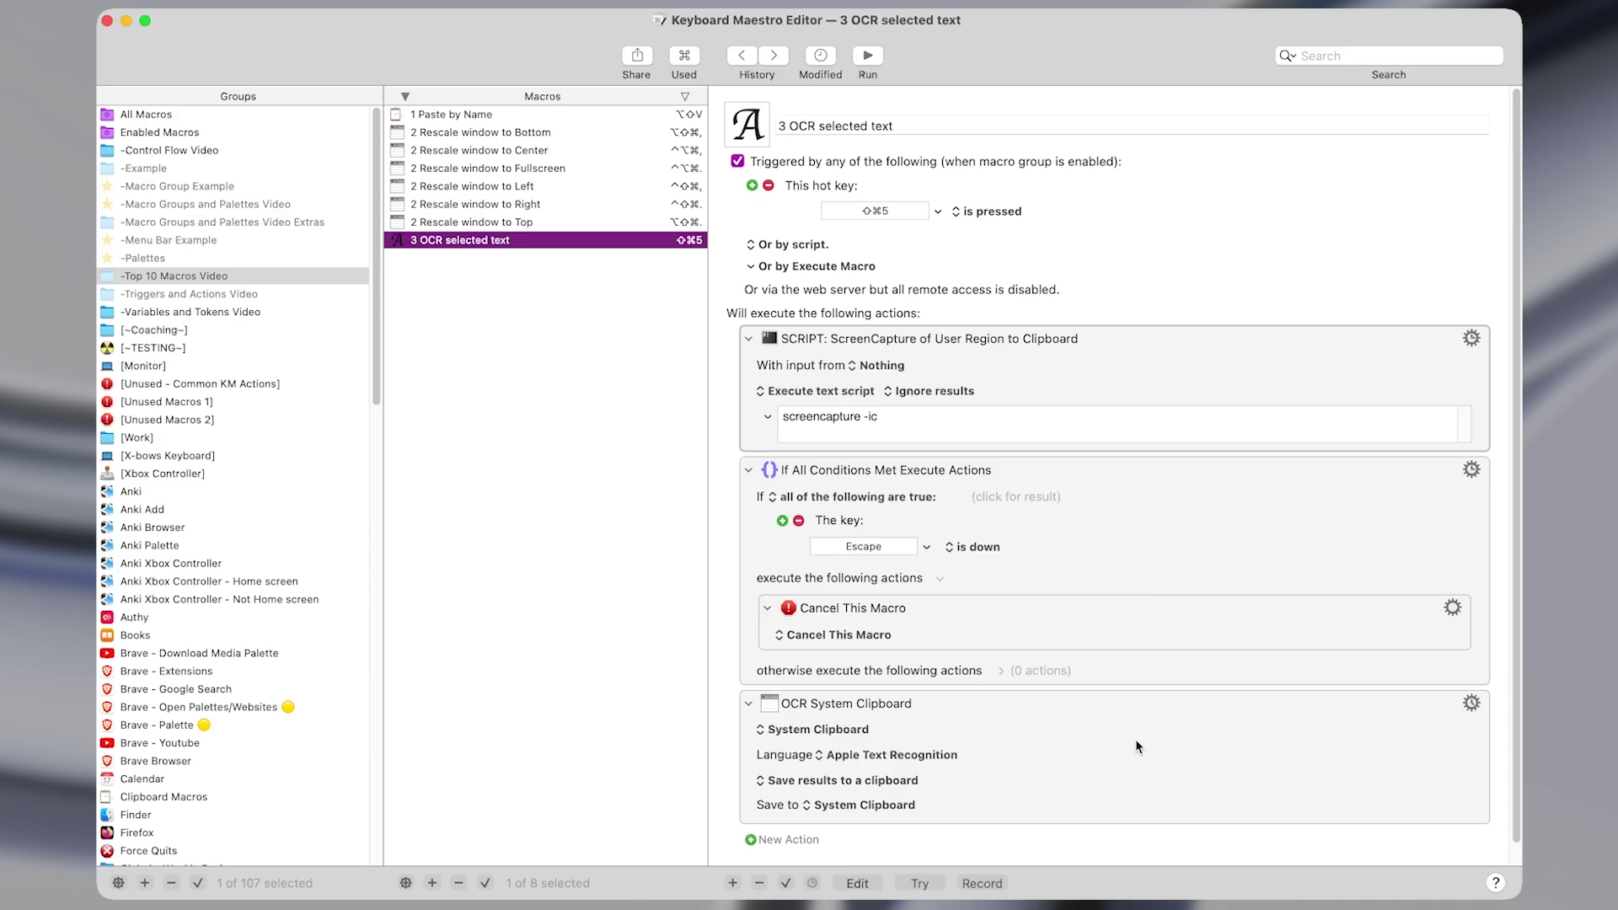
left_click(1049, 375)
key("super+shift+f")
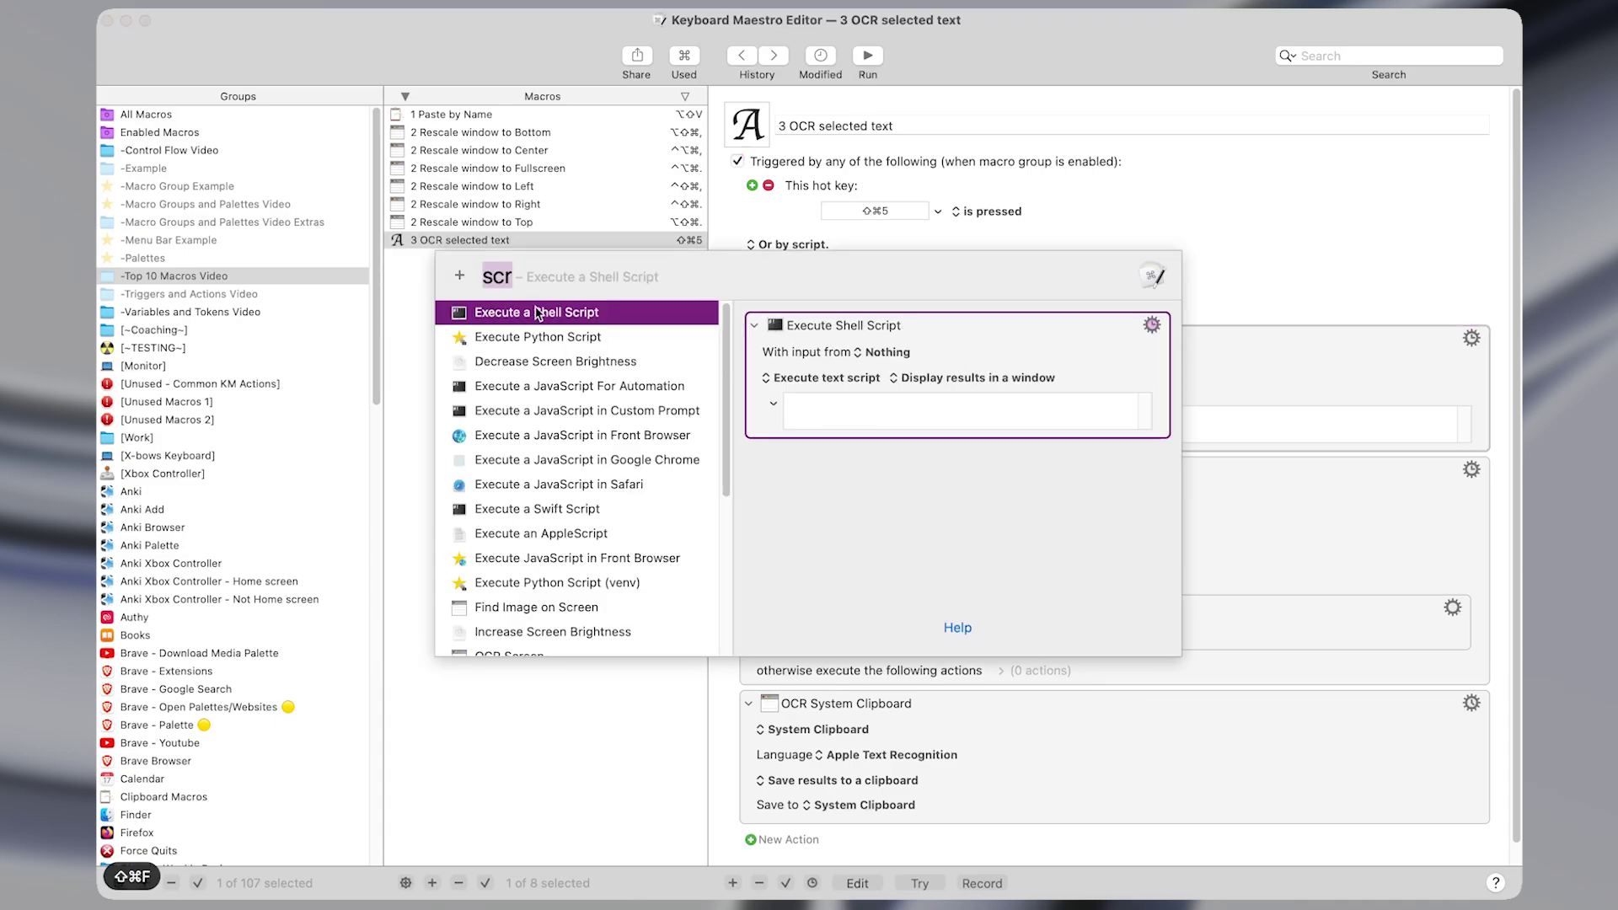
left_click(539, 312)
left_click(923, 428)
key("super+shift+Left")
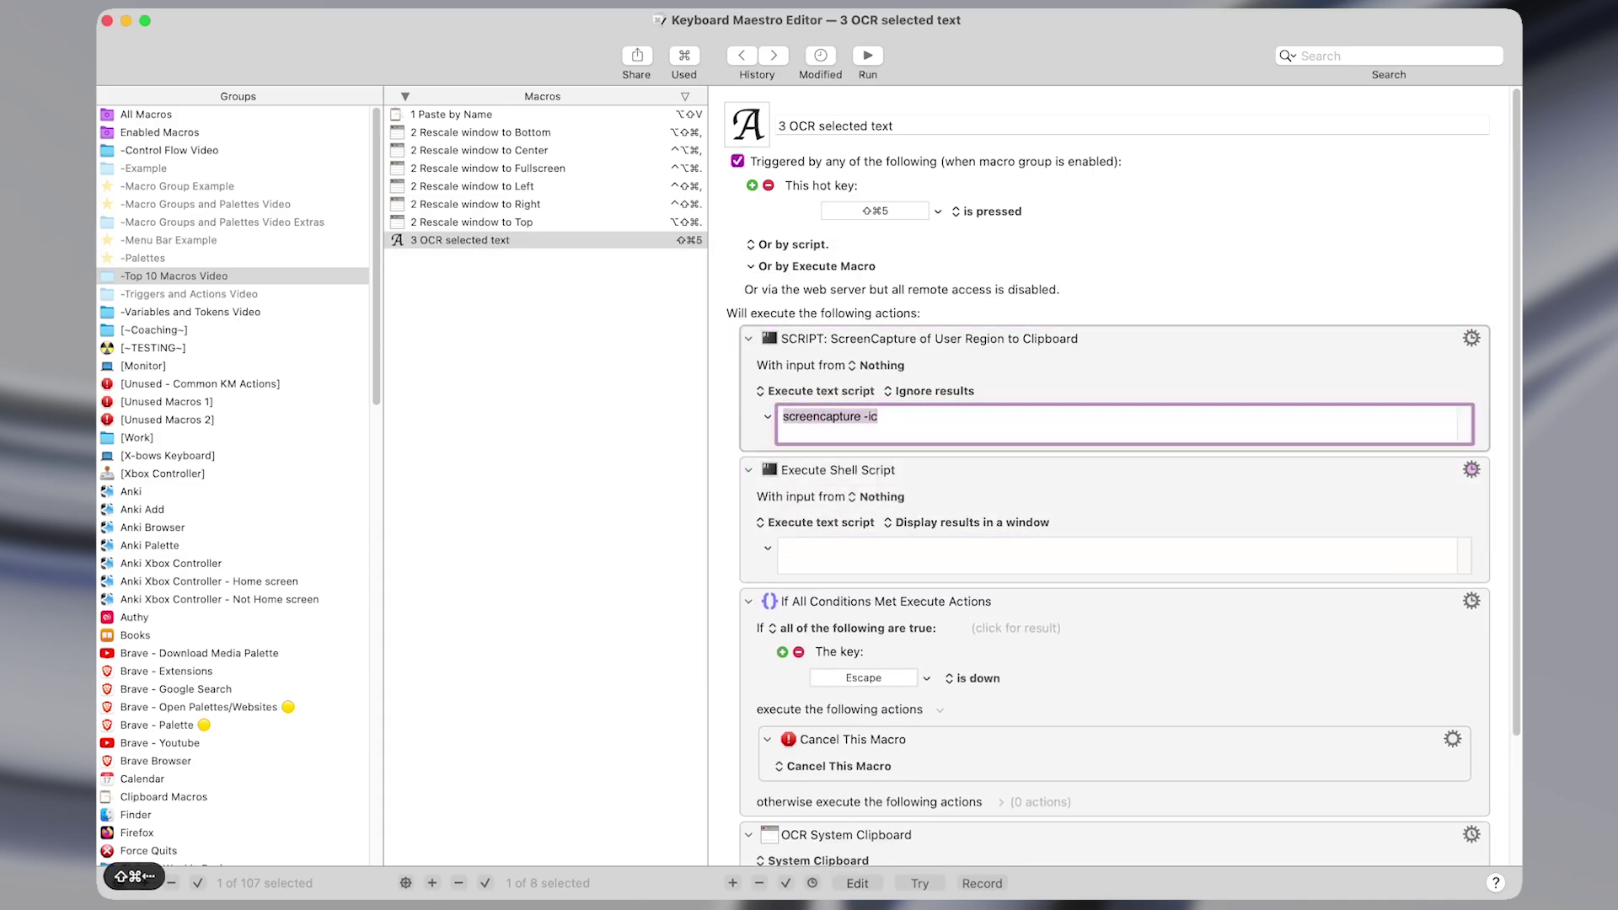
key("super+c")
left_click(886, 553)
key("super+v")
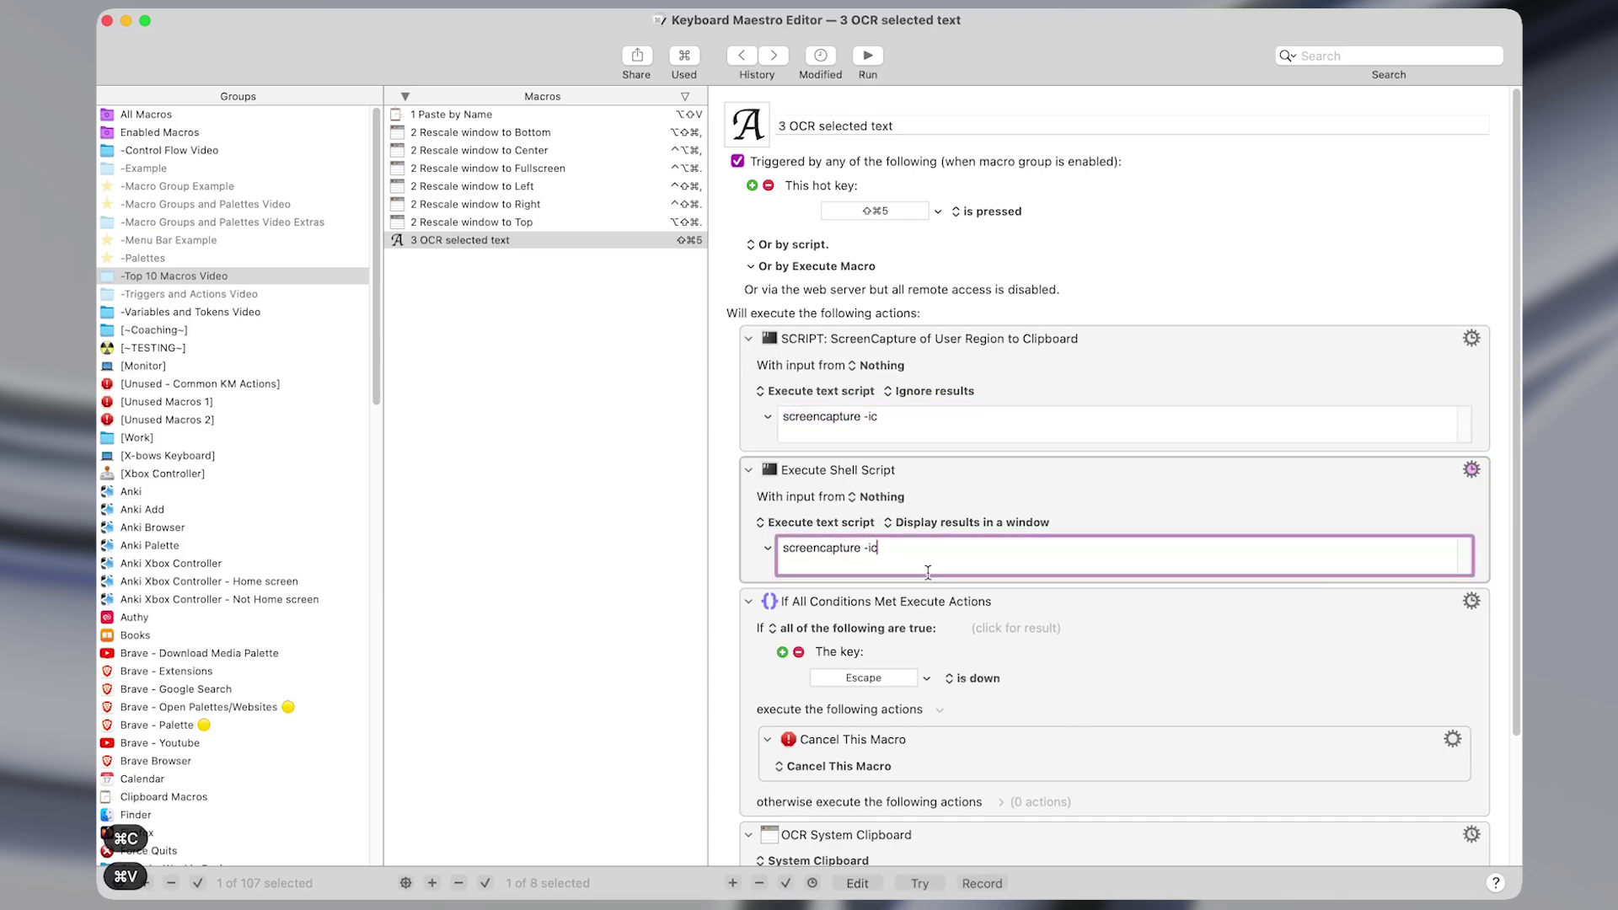
key("super+Right")
left_click(1059, 506)
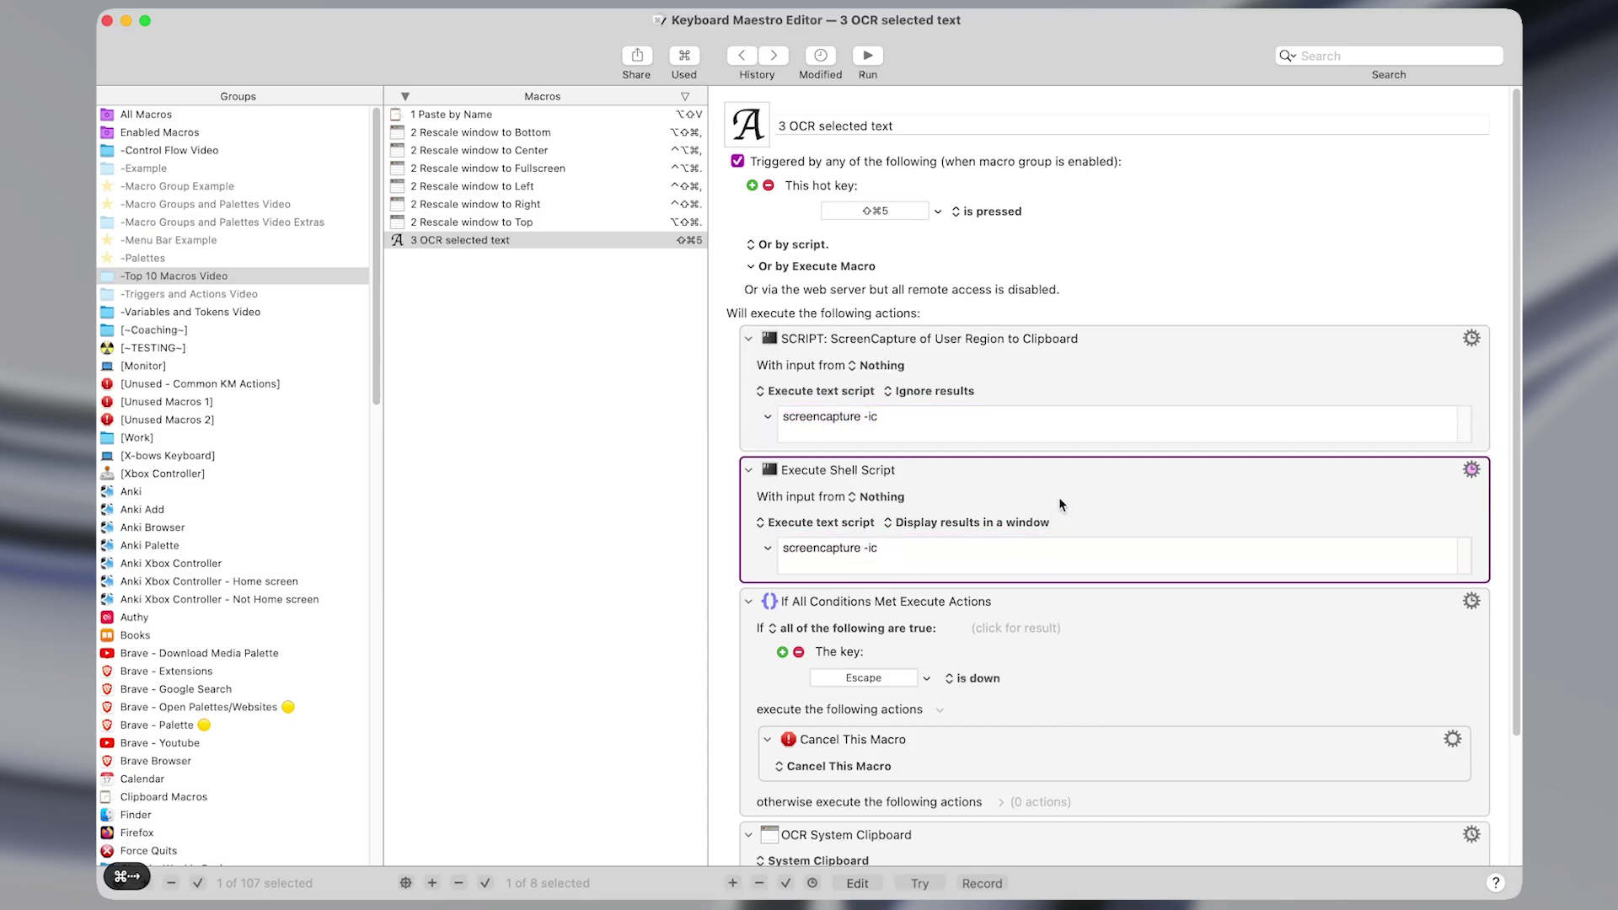
key("BackSpace")
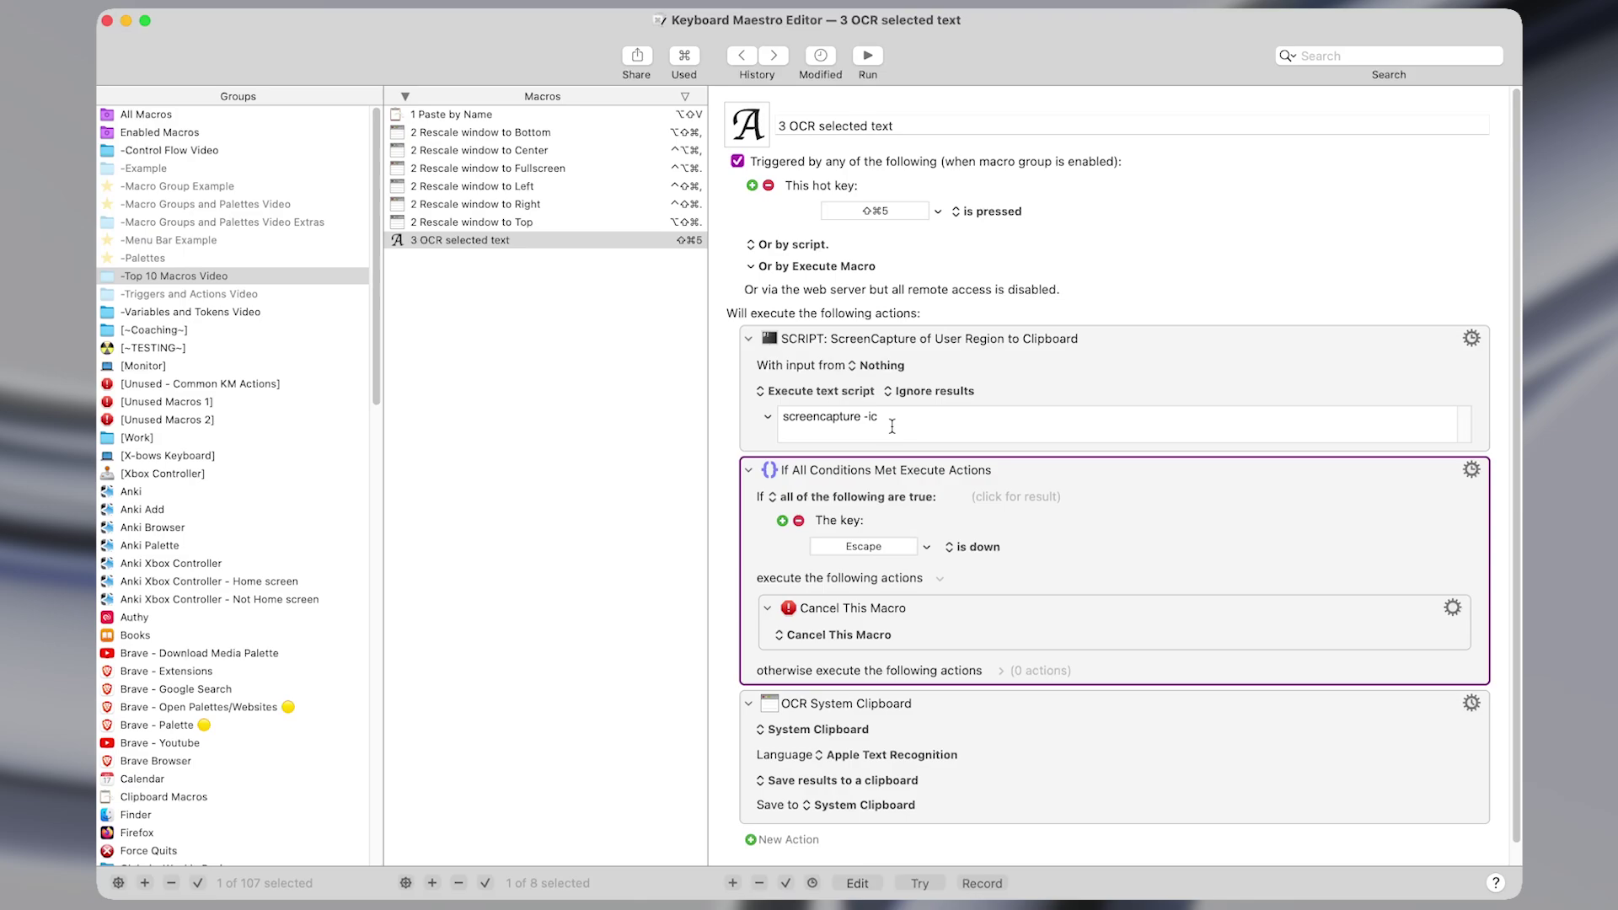
key("super+shift+5")
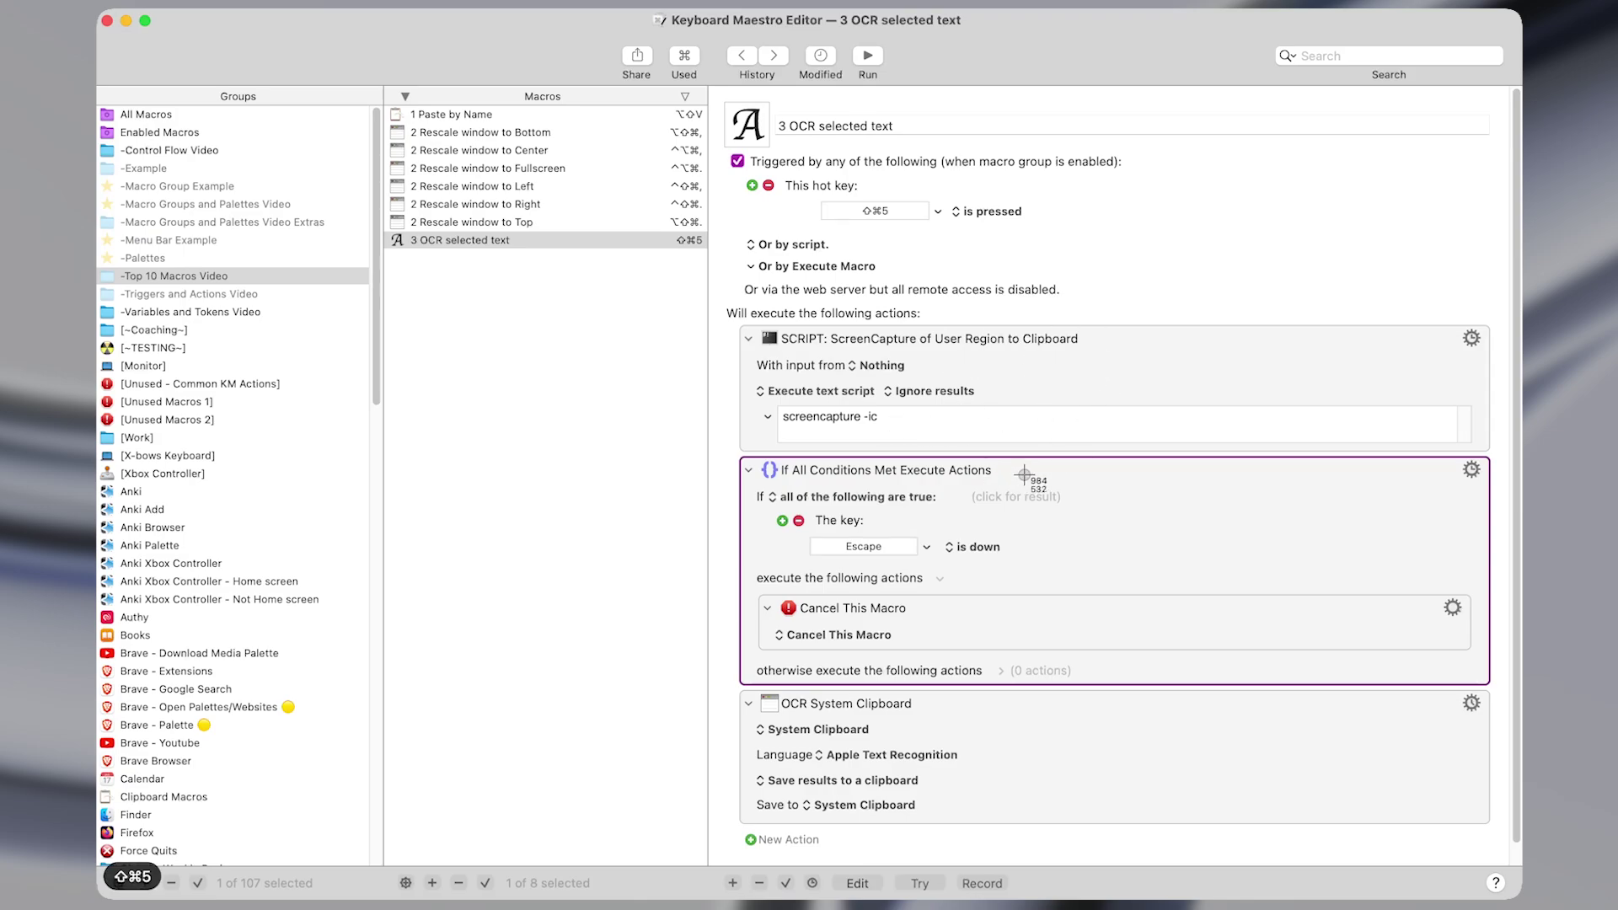
left_click_drag(1095, 358, 770, 318)
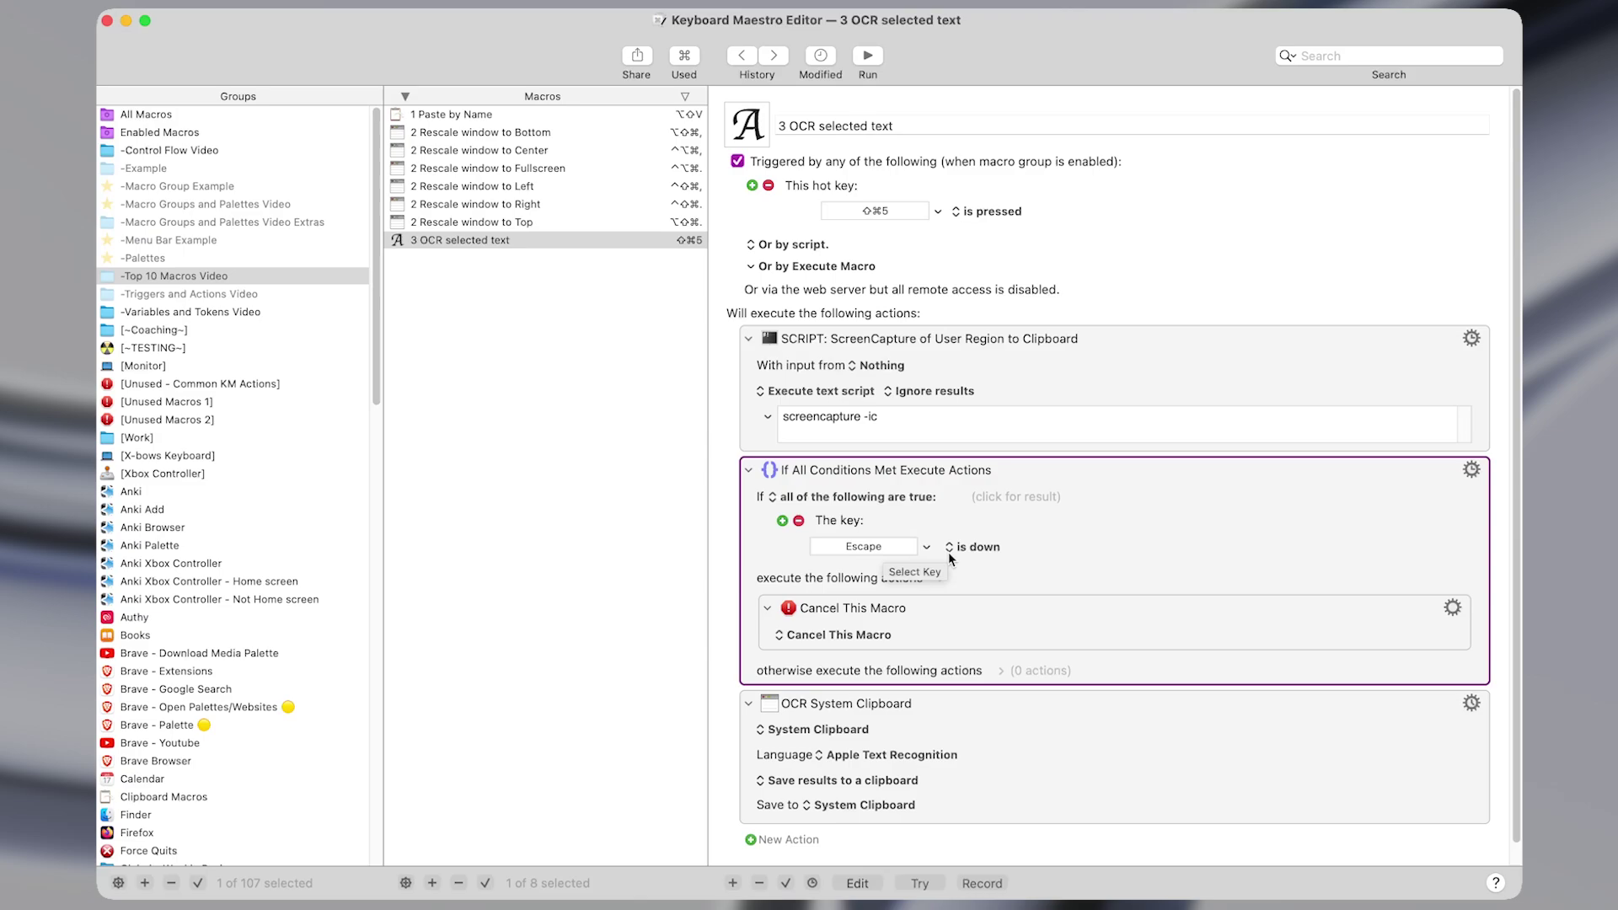
left_click(968, 625)
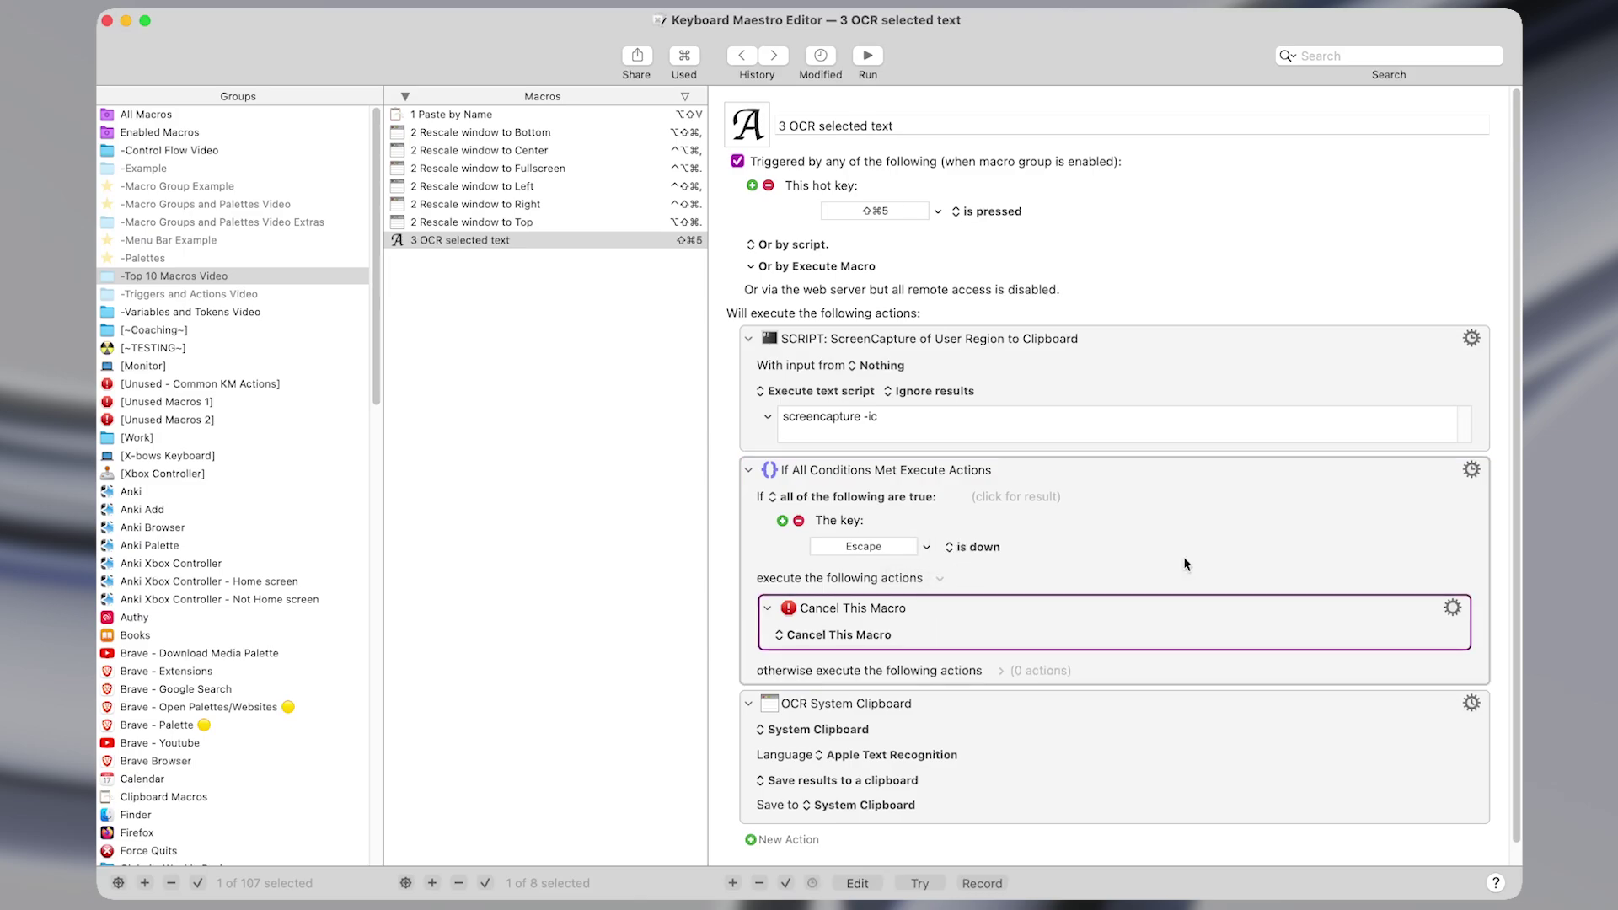
key("shift+super+5")
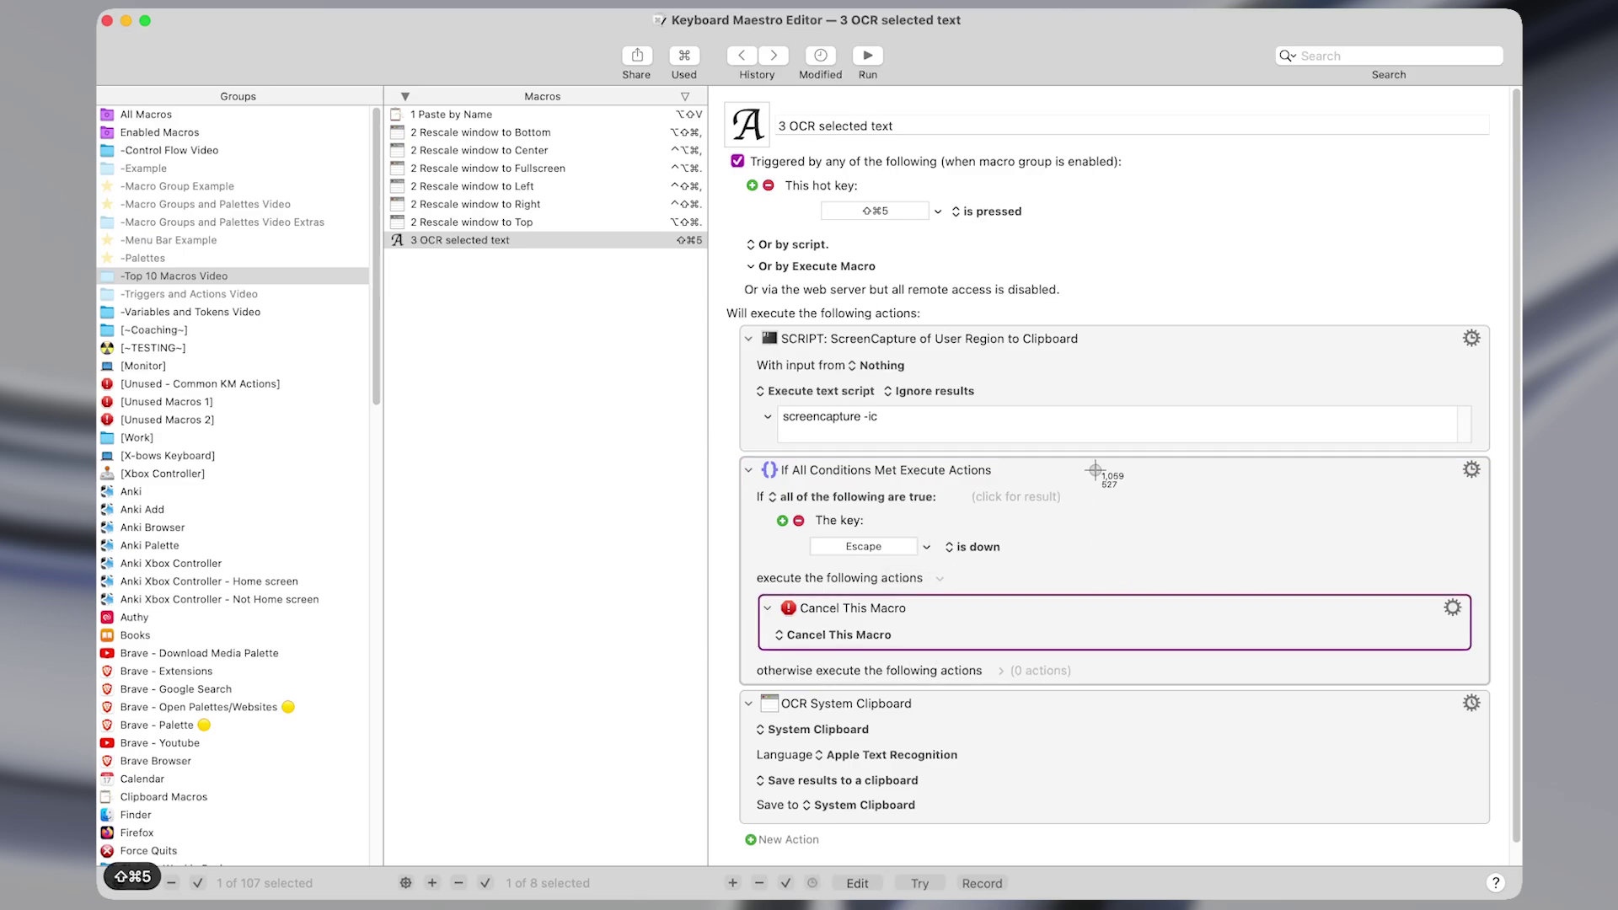
left_click_drag(1083, 581, 961, 510)
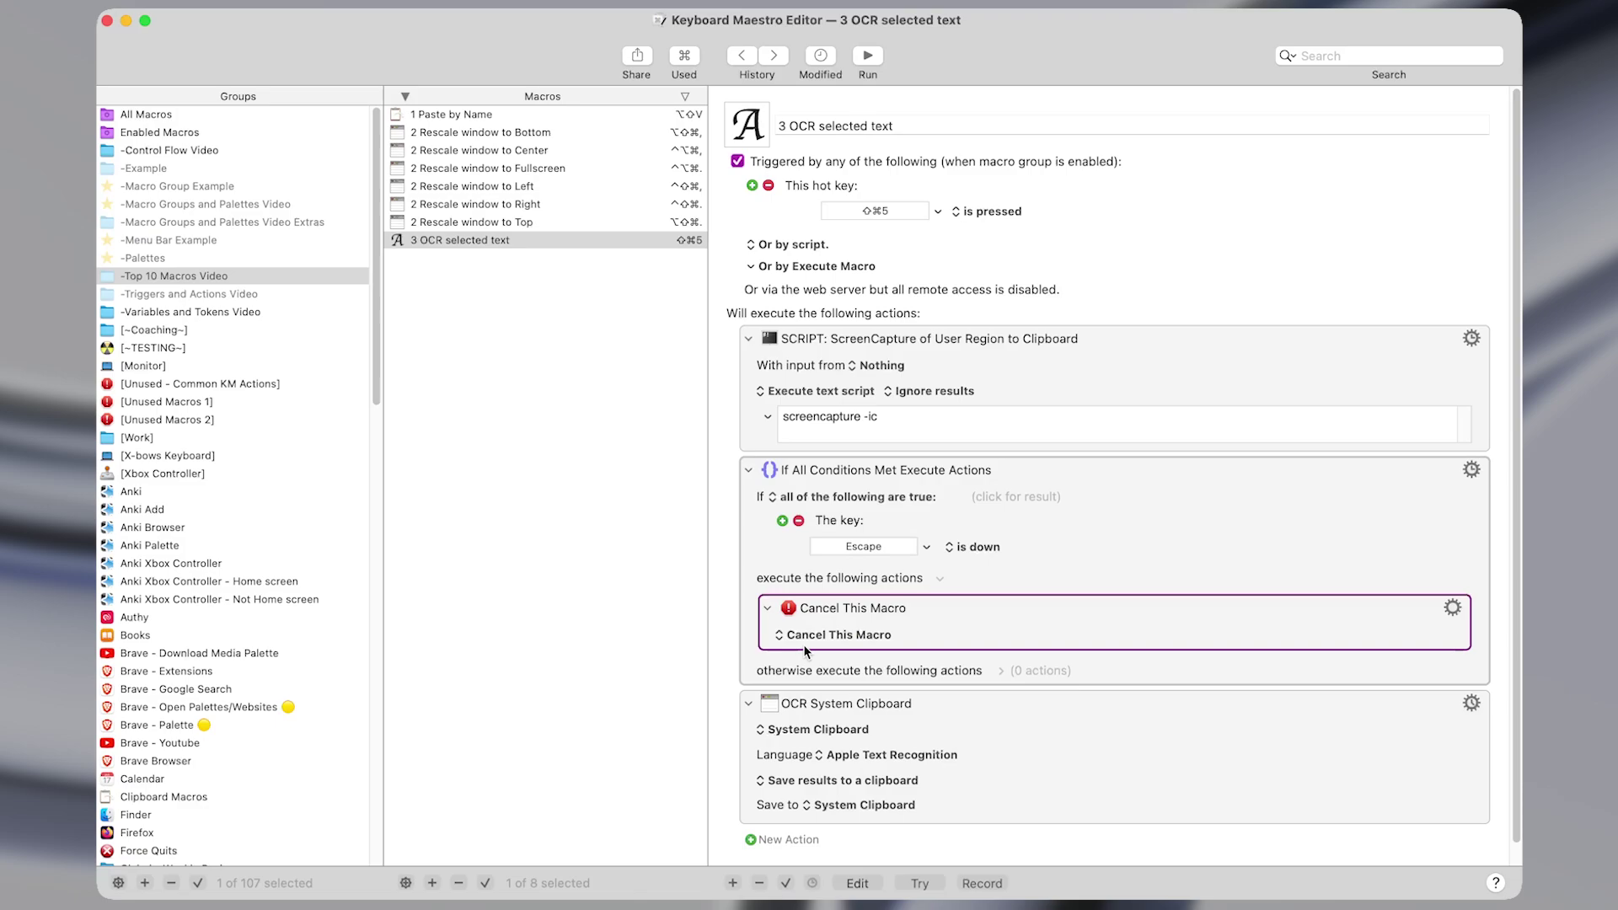
left_click(1026, 744)
left_click(1094, 383)
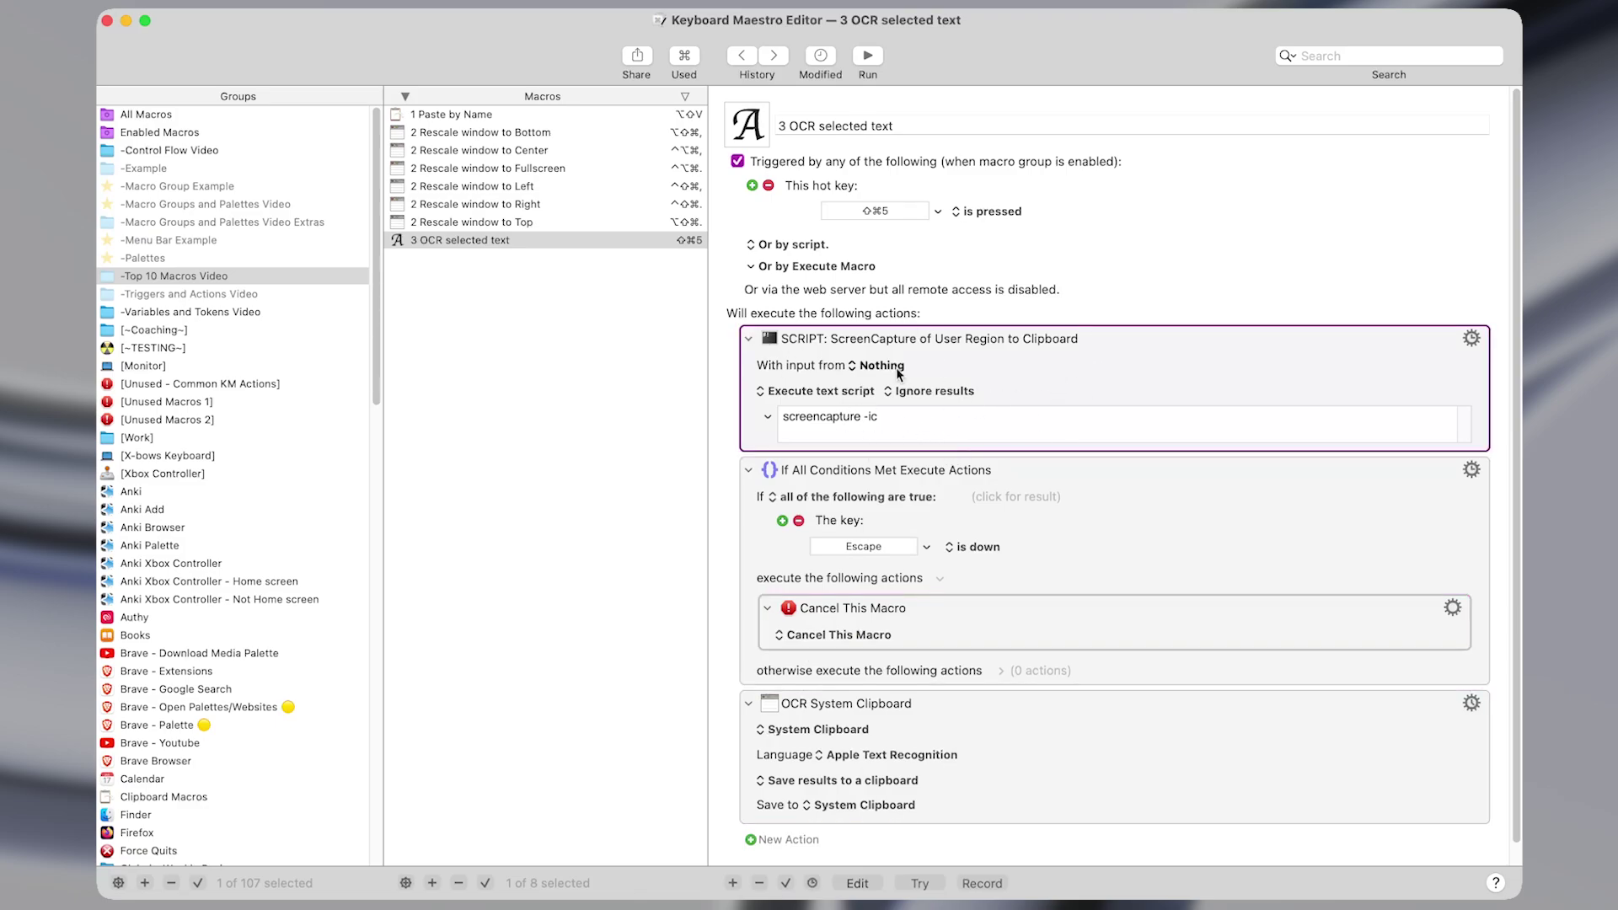
left_click(772, 741)
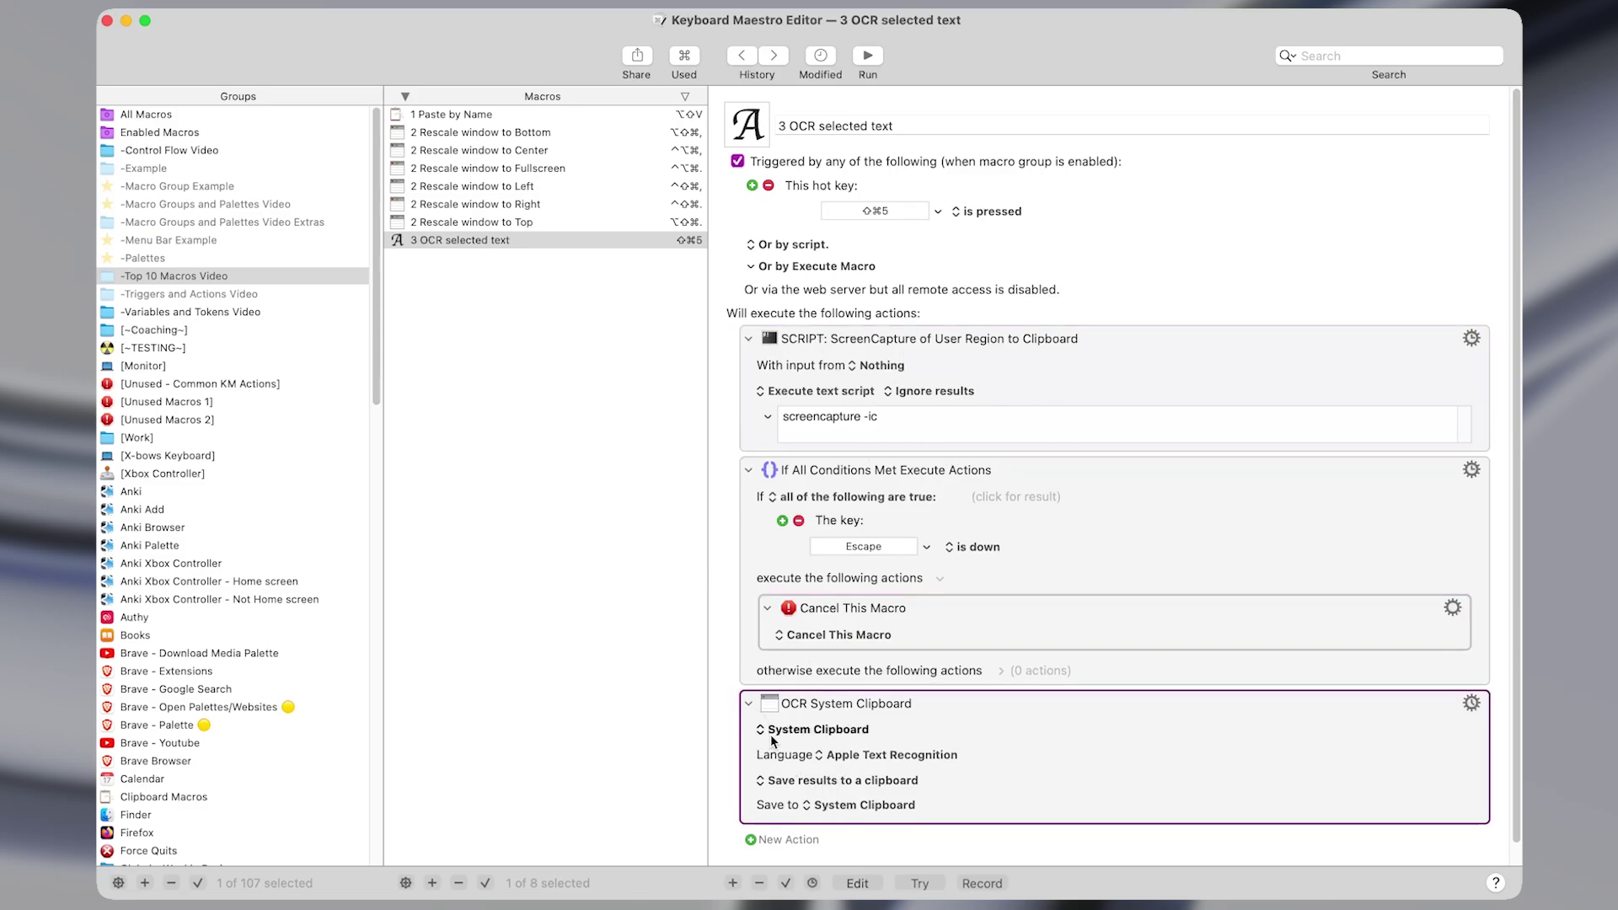
scroll(776, 734, "down", 1)
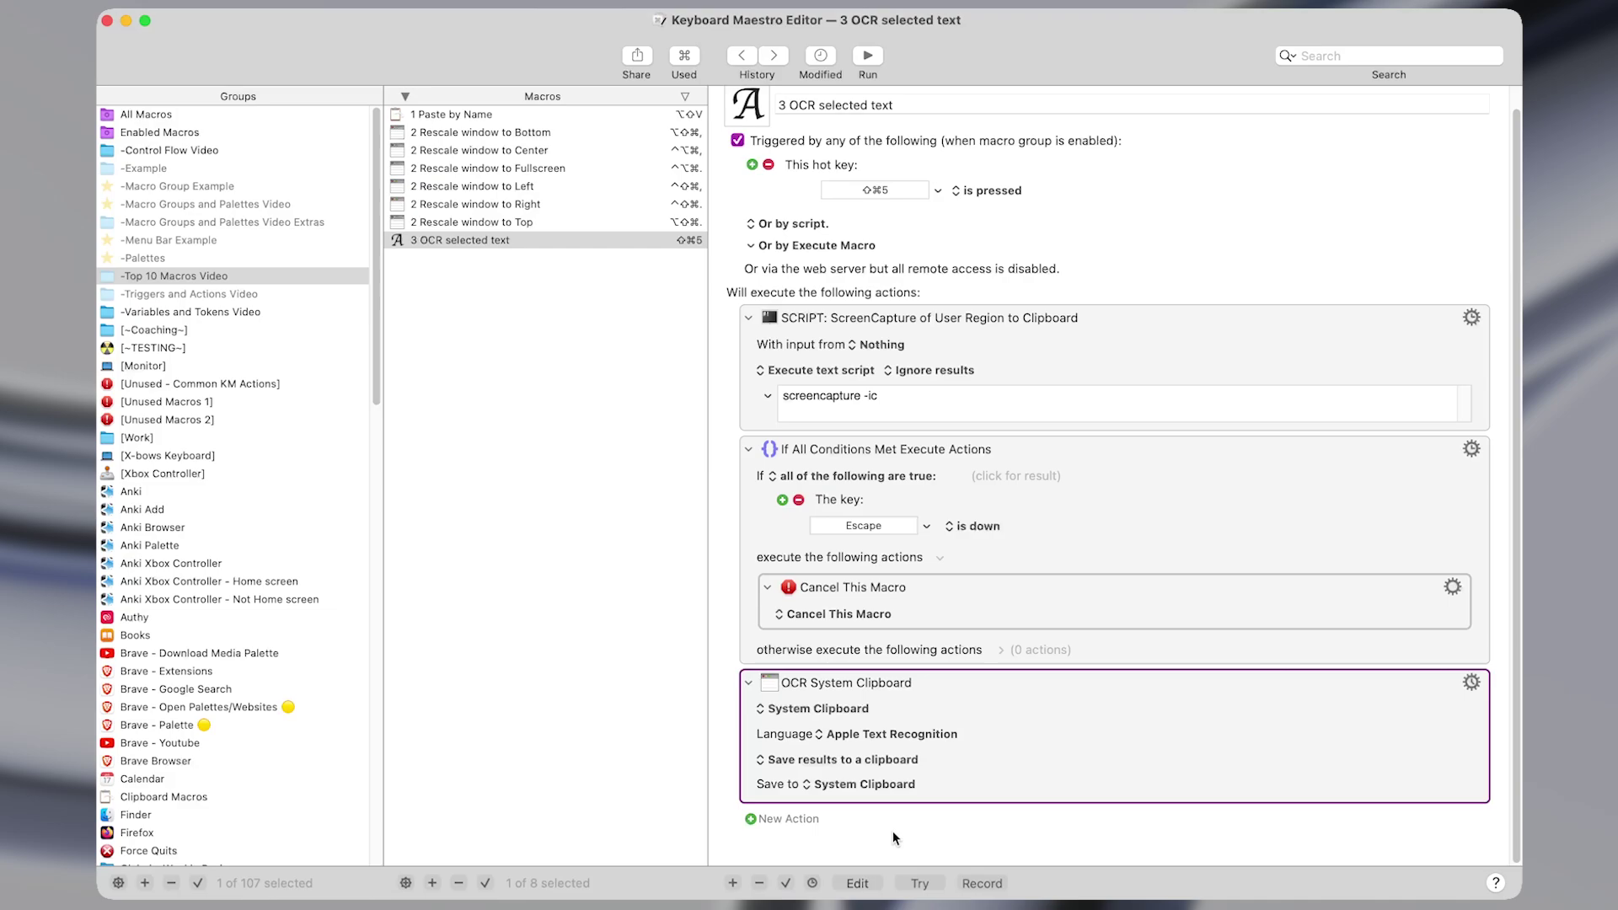
Capture the OCR System Clipboard action with ⌃⇧⌘5 and paste its recognised text below Triggered.
key("ctrl+shift+super+5")
left_click_drag(969, 794, 727, 649)
key("super+Tab")
type("OCR System Clipboard ^ System Clipboard Language * Apple Text Recognition * Save results to a clipboard Save to * System Clipboard")
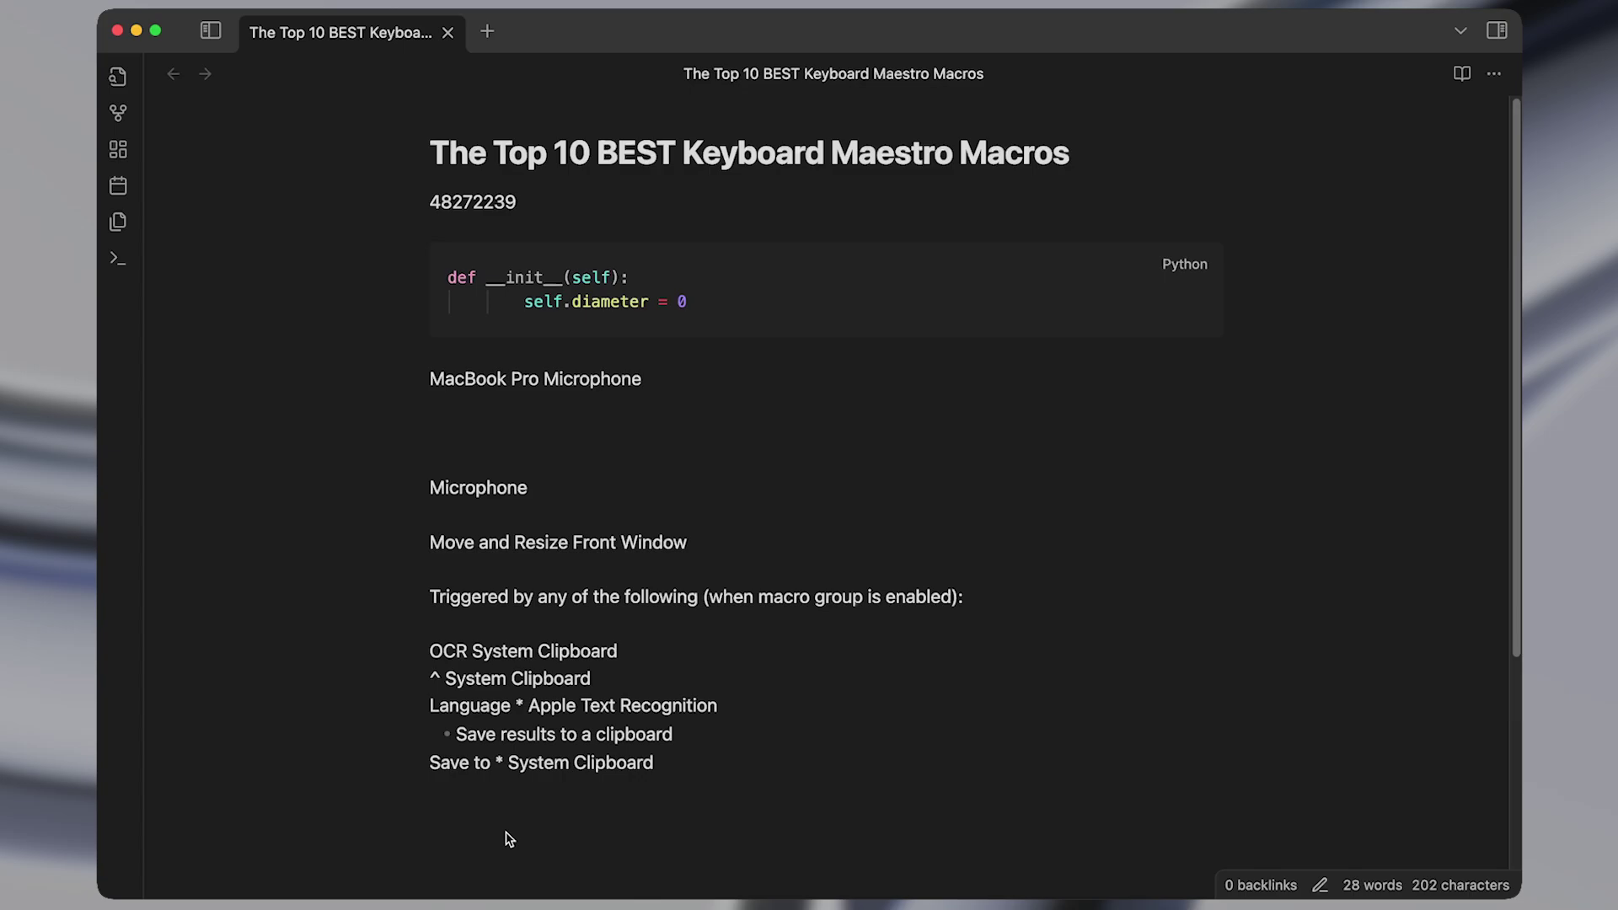
left_click_drag(725, 839, 458, 593)
left_click(458, 592)
Clear the note body and expand ;email twice into two e-mail links on separate lines.
left_click_drag(806, 790, 371, 179)
key("BackSpace")
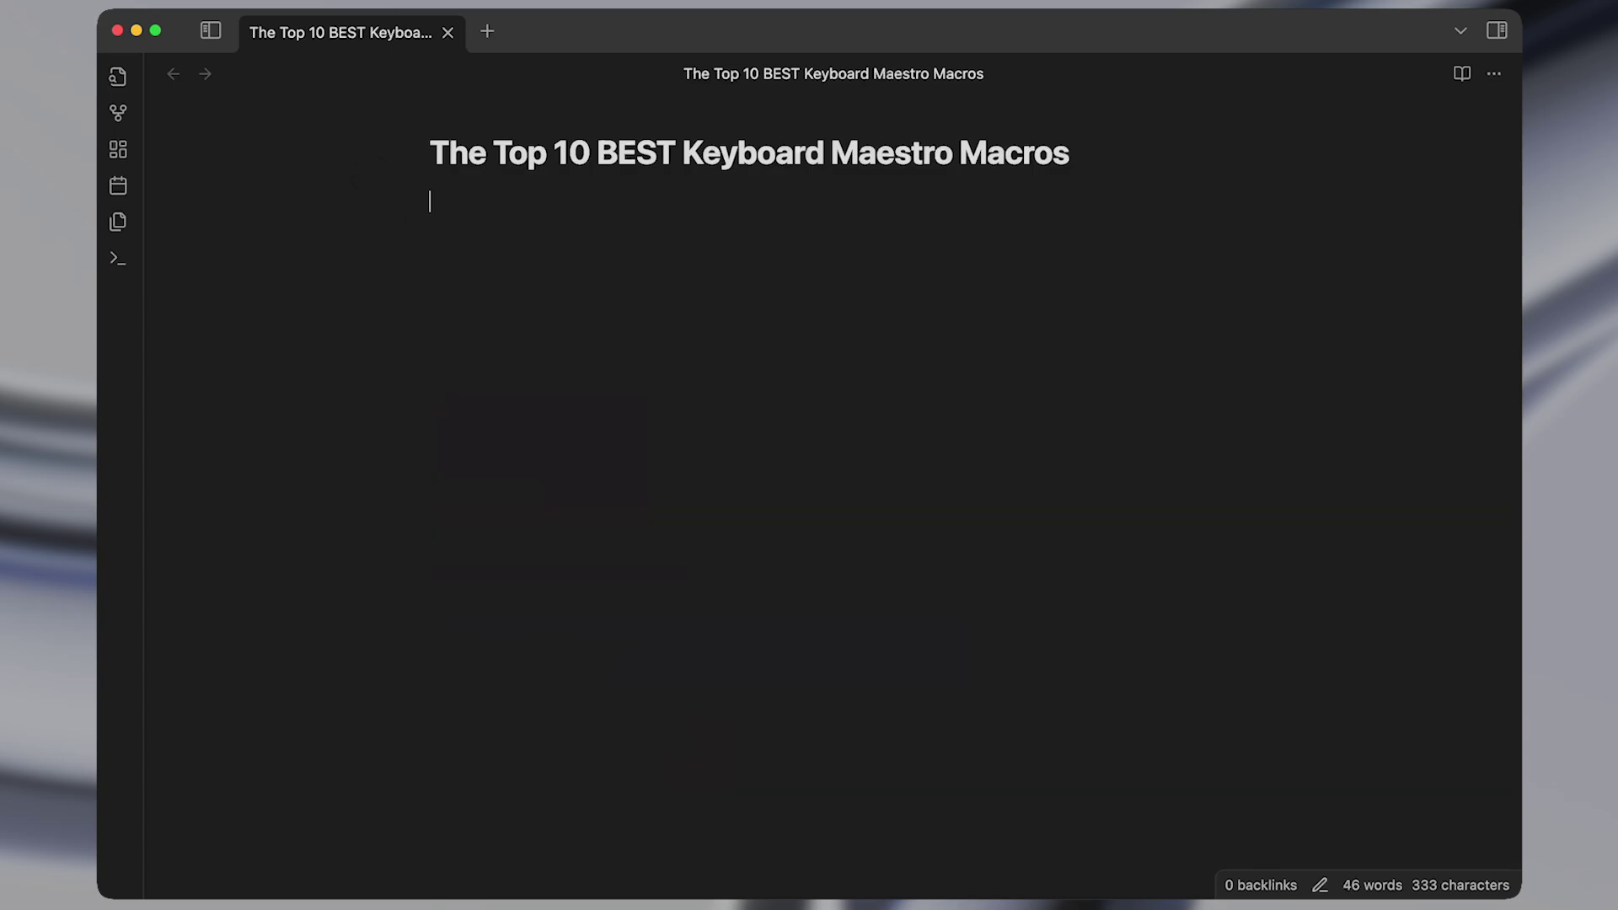
type(";email@example.com")
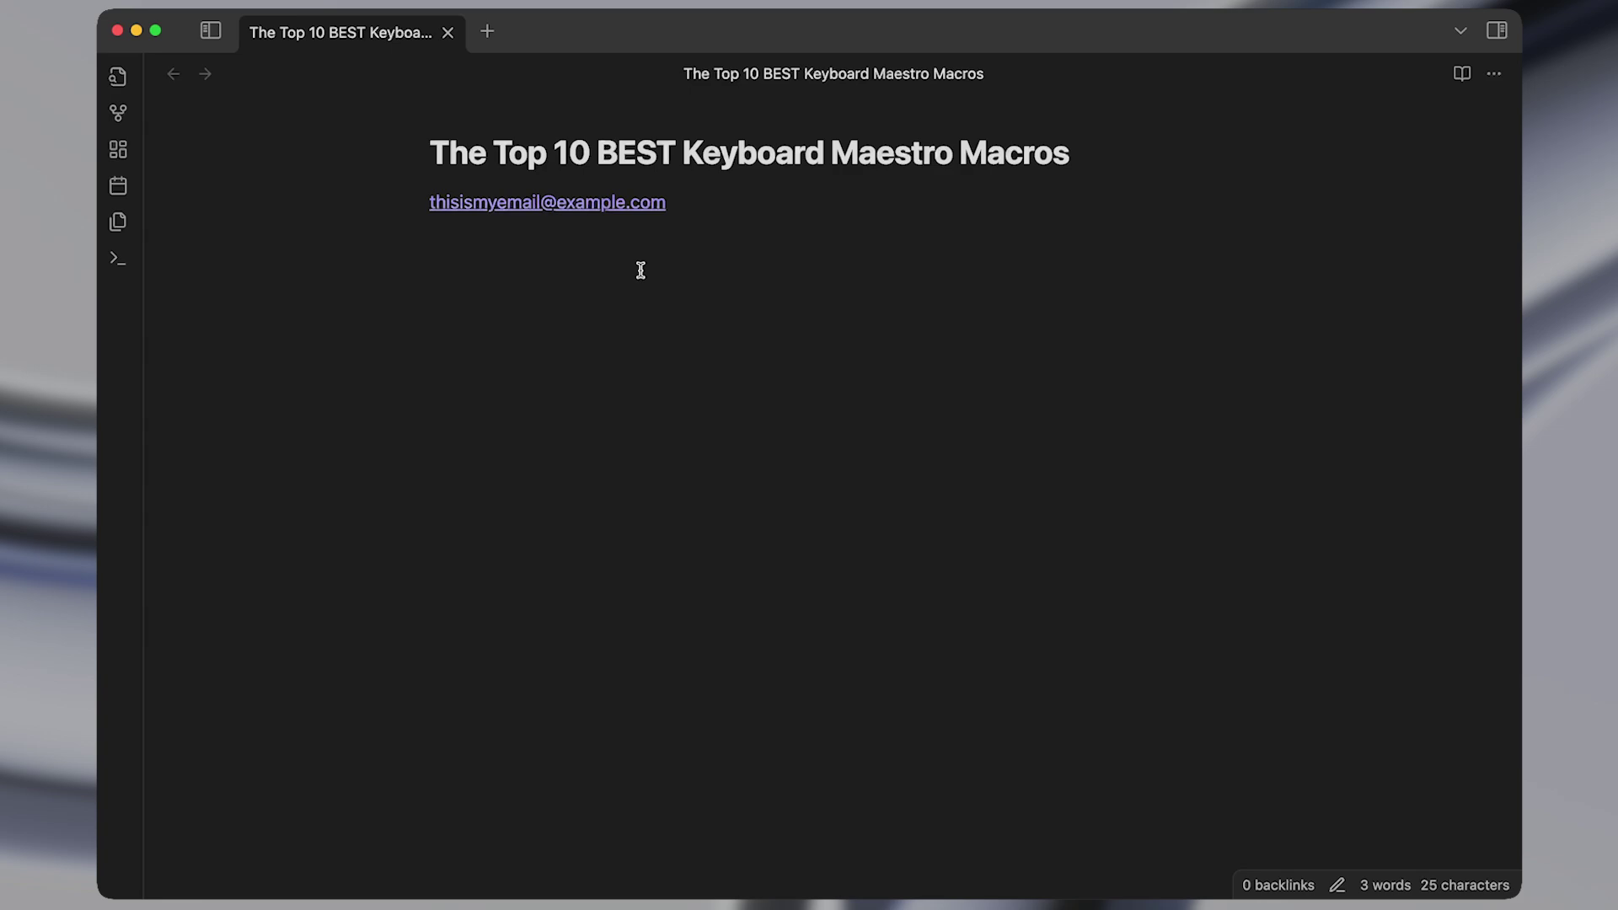
key("Return")
key("Return")
type(";")
type("email@example.com")
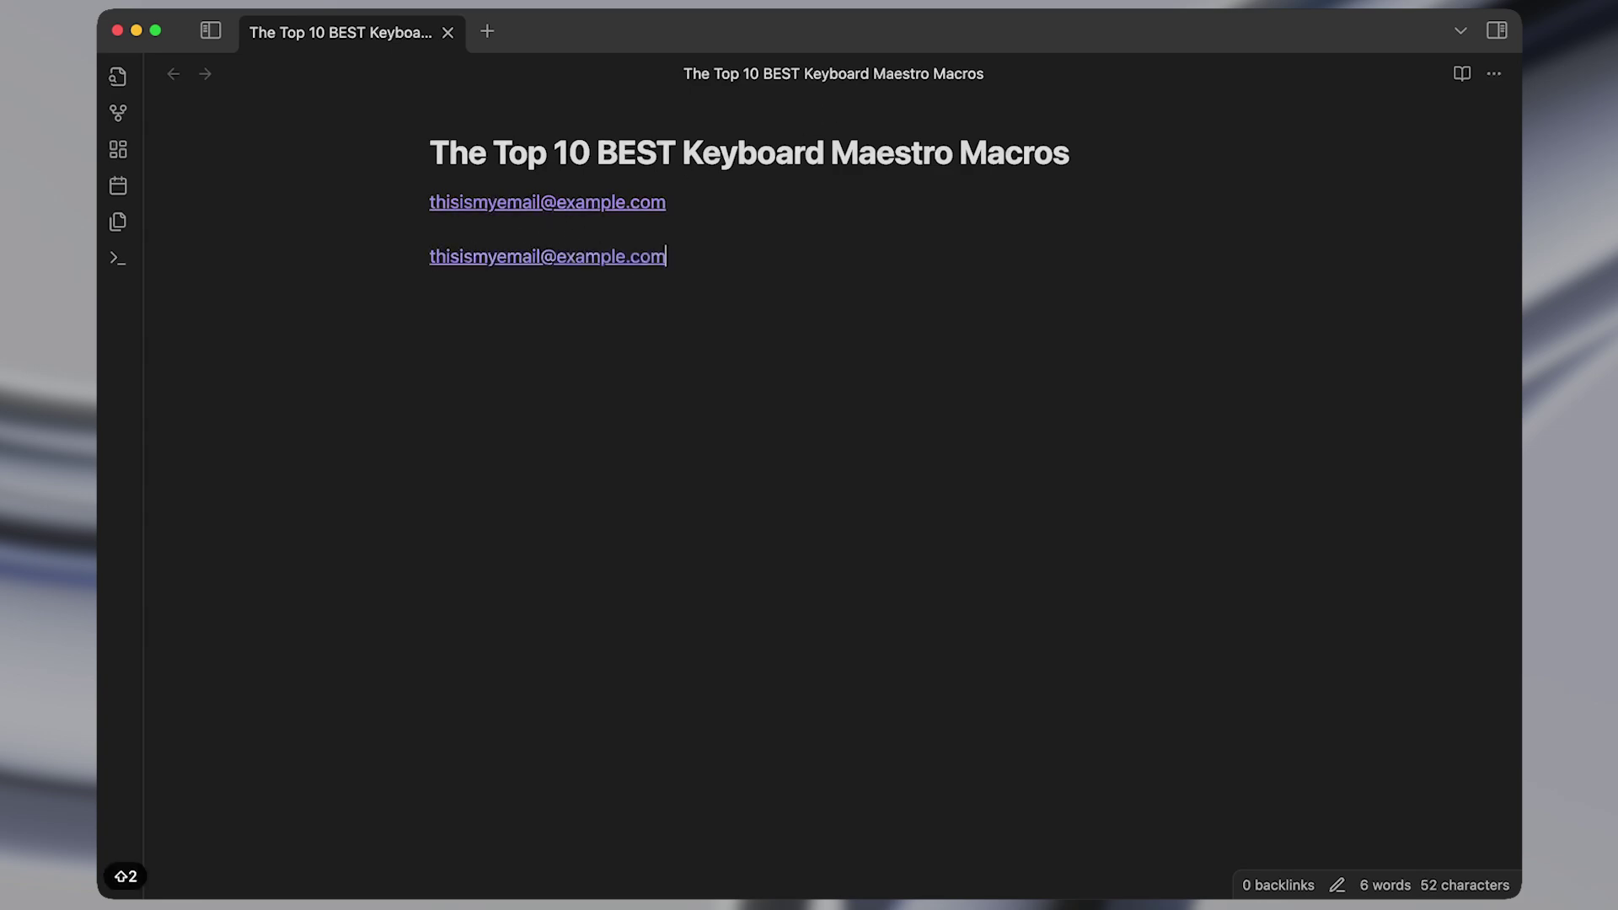
key("super+Left")
key("shift+super+Right")
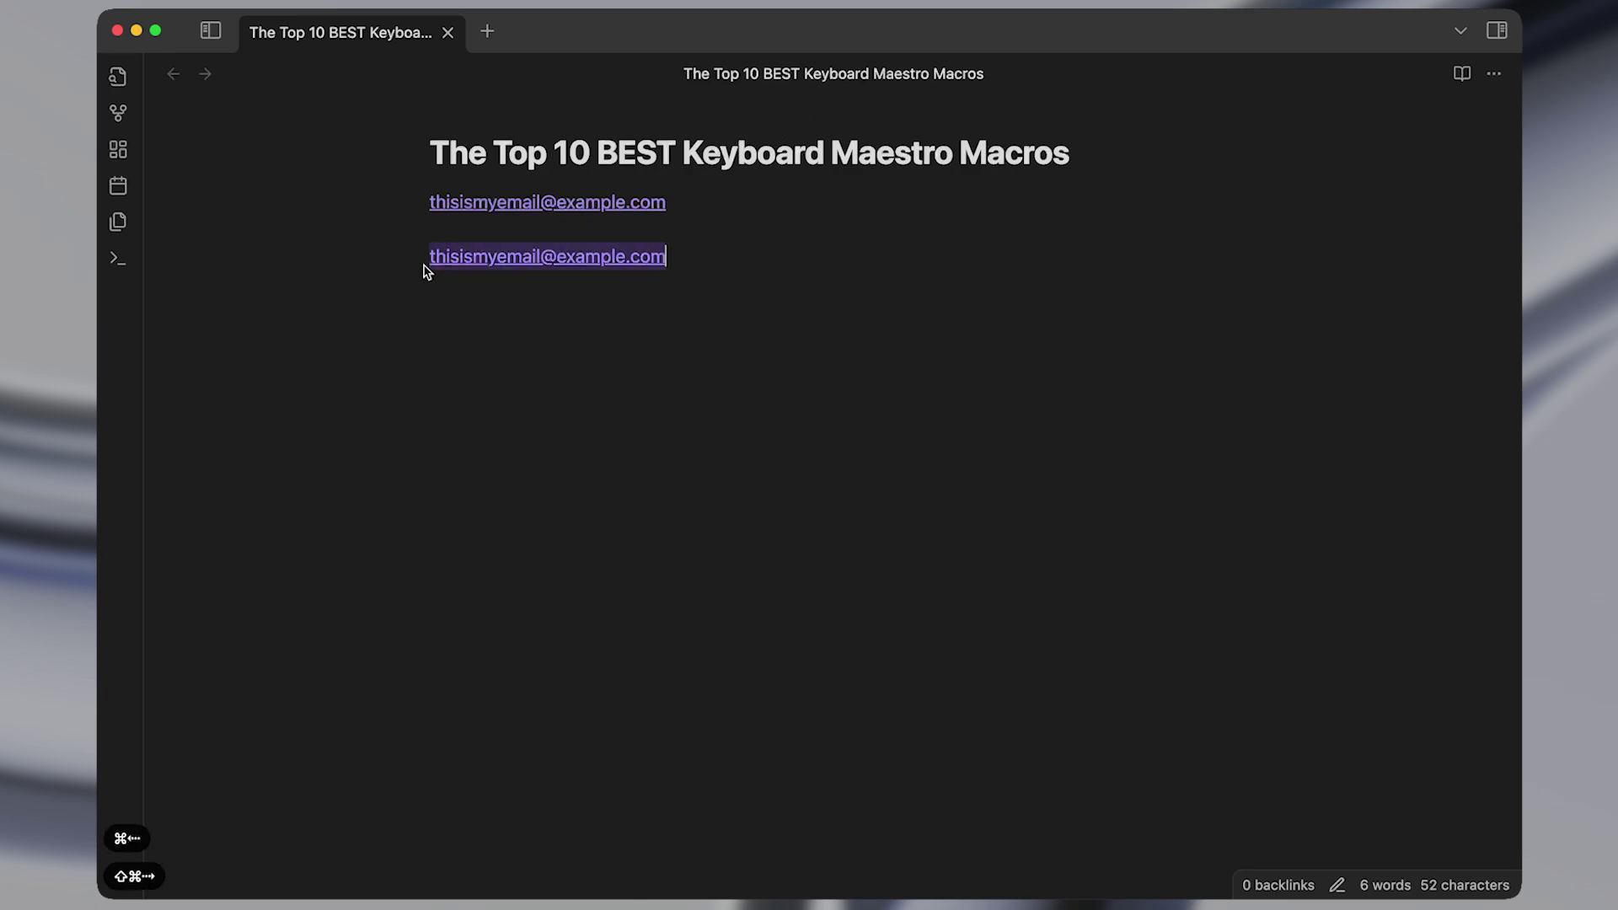
key("Right")
key("Return")
key("Return")
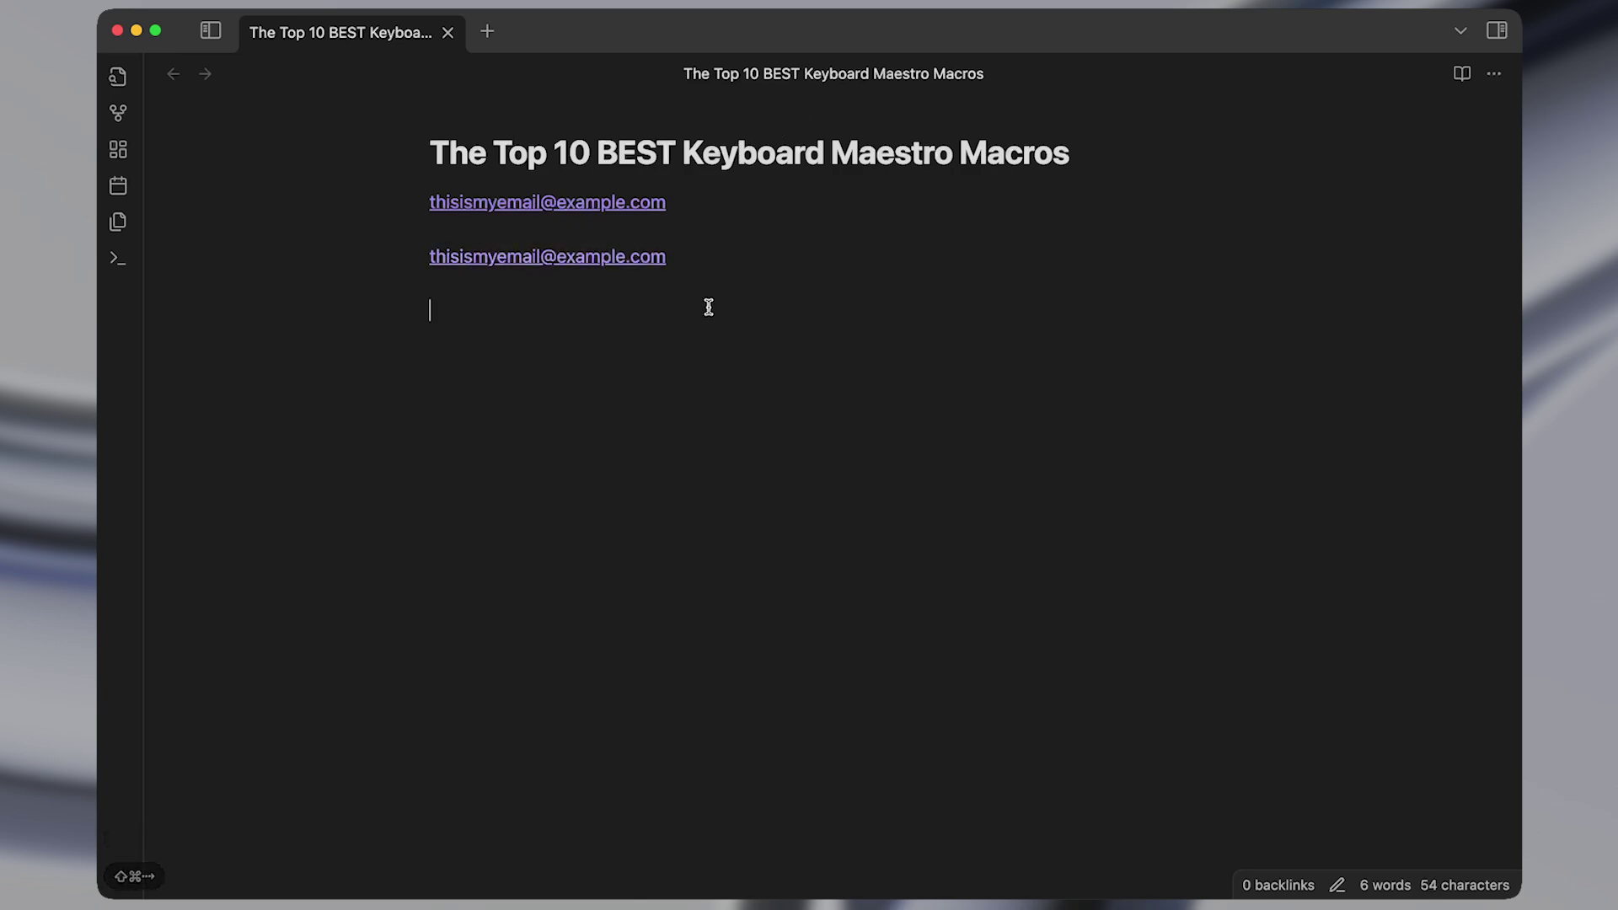
Expand ;d, ;dd and ;ds into Fri, Jan 3, 2025, Jan 3, 2025 and 01/03/2025.
type(";d")
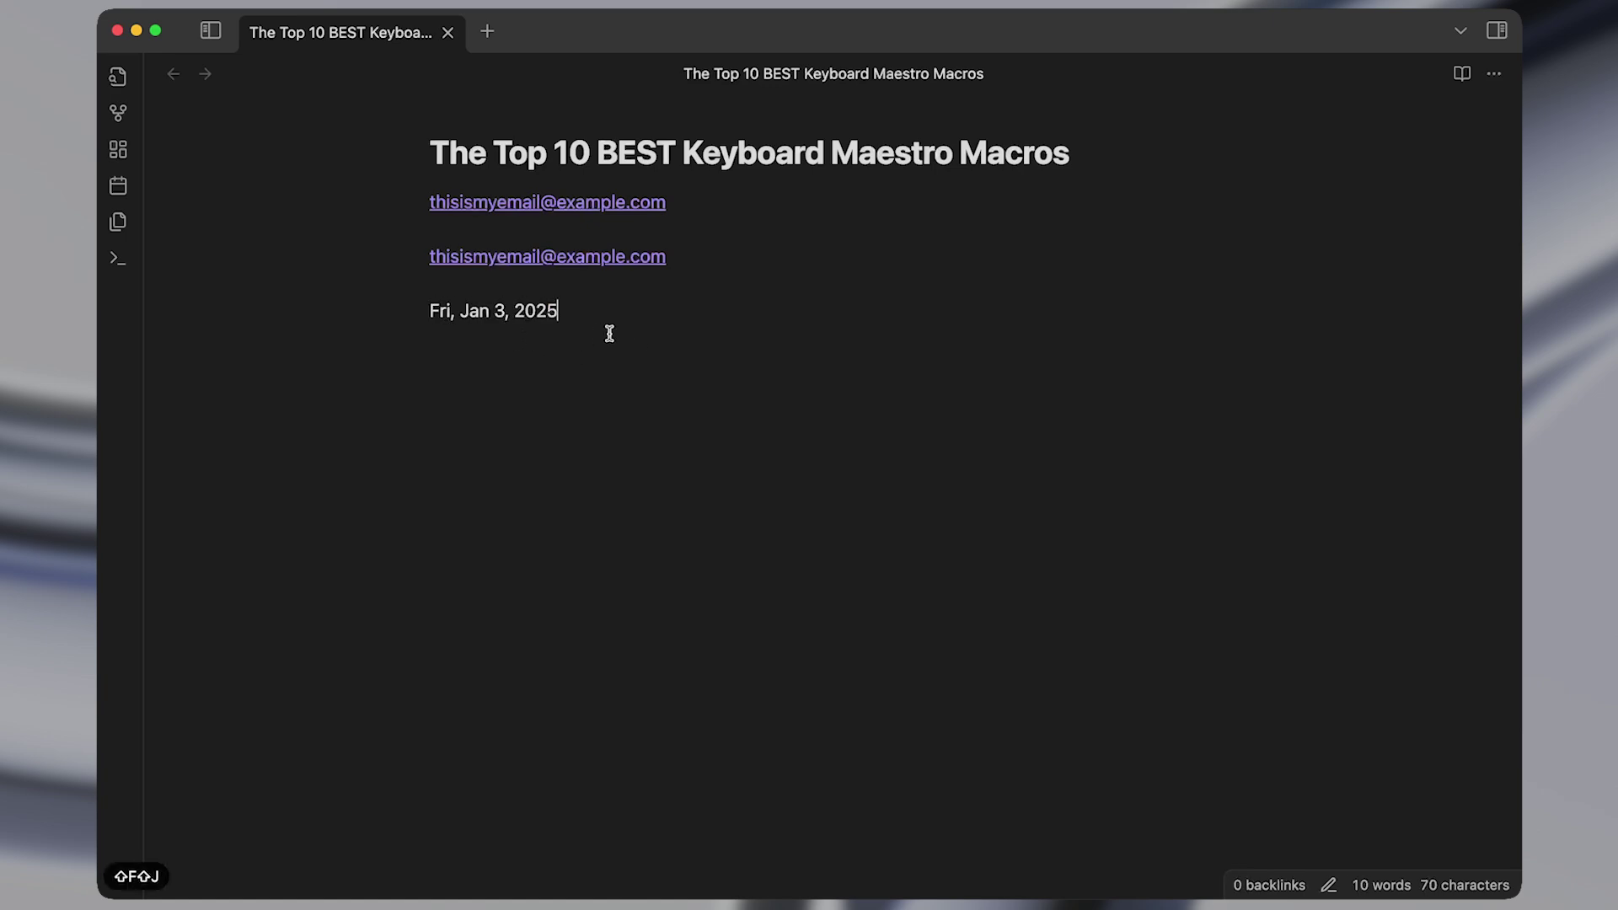
key("Return")
type(";dd")
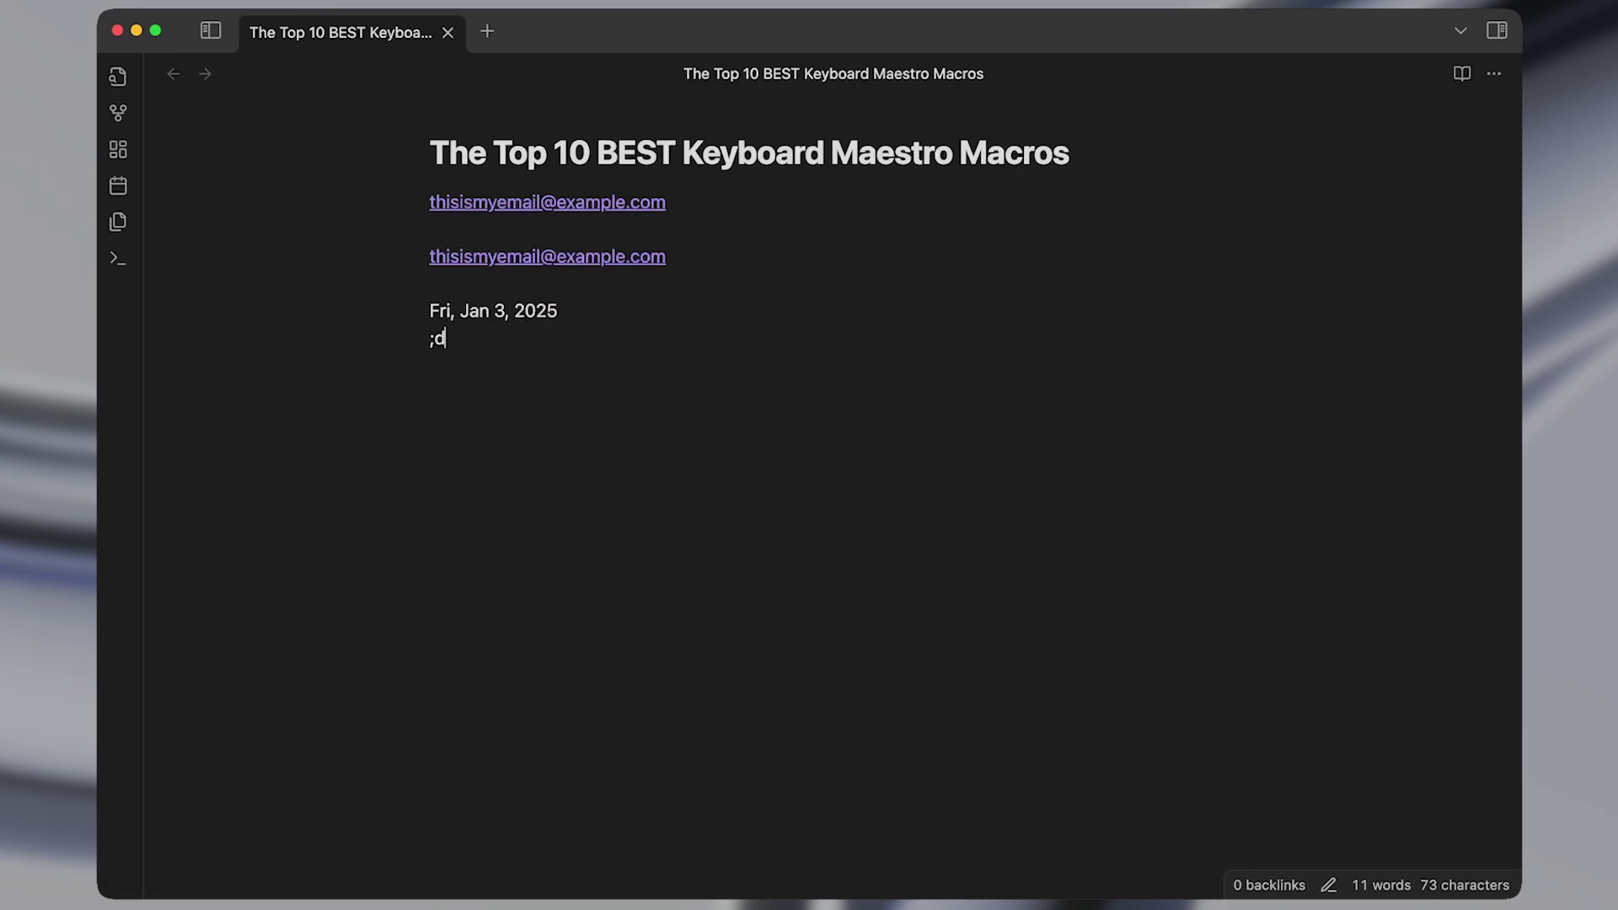
key("shift+super+Left")
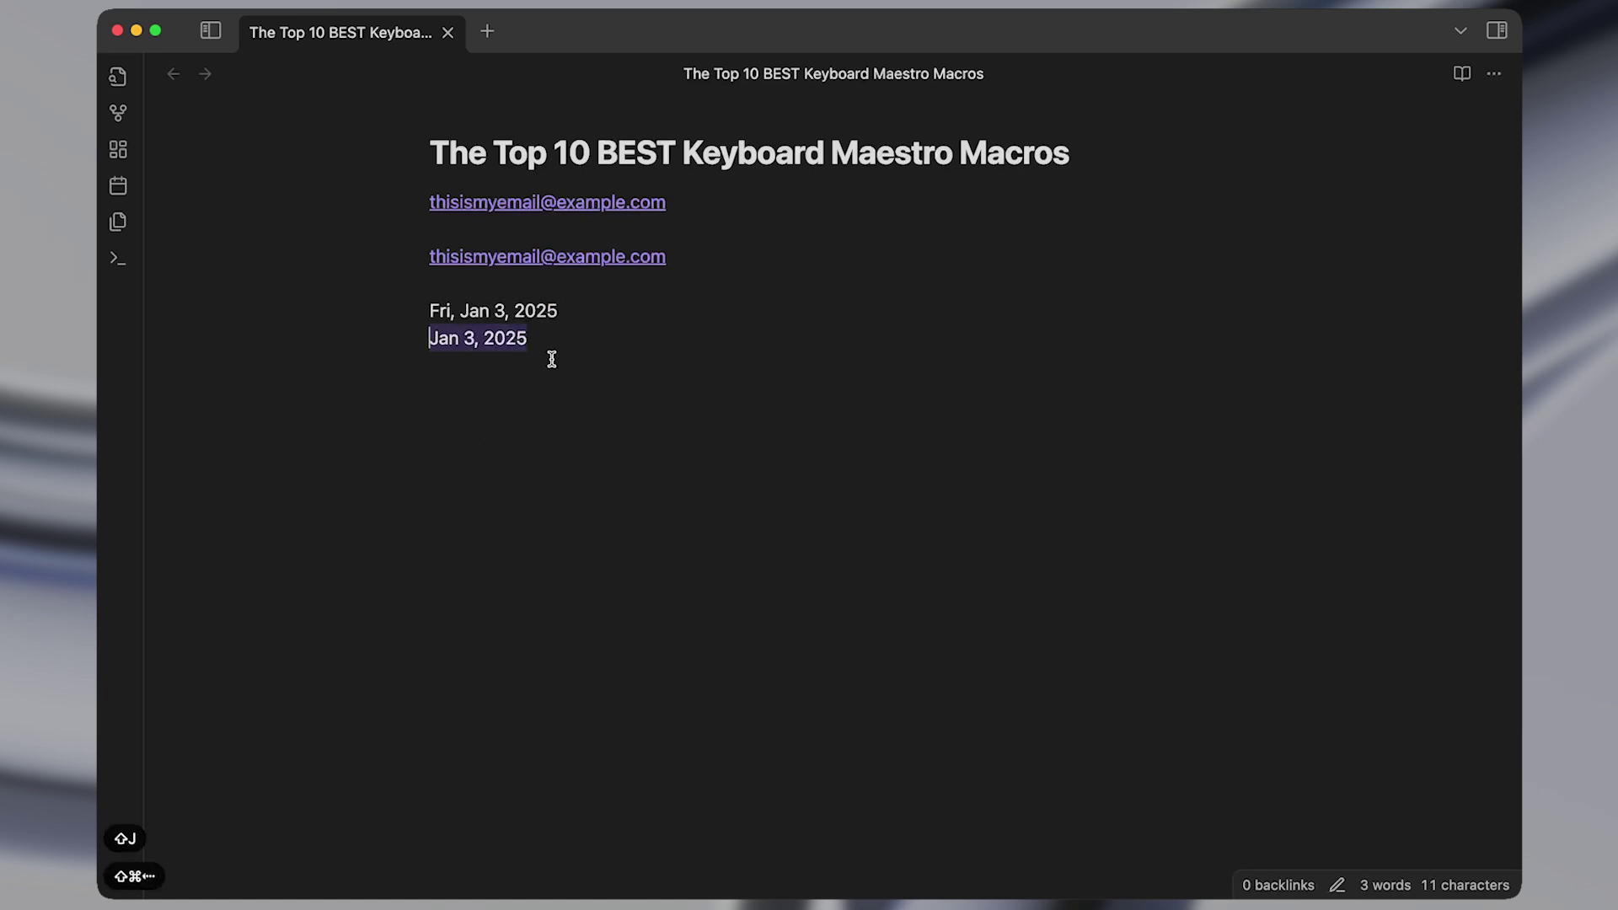
key("super+Right")
key("Return")
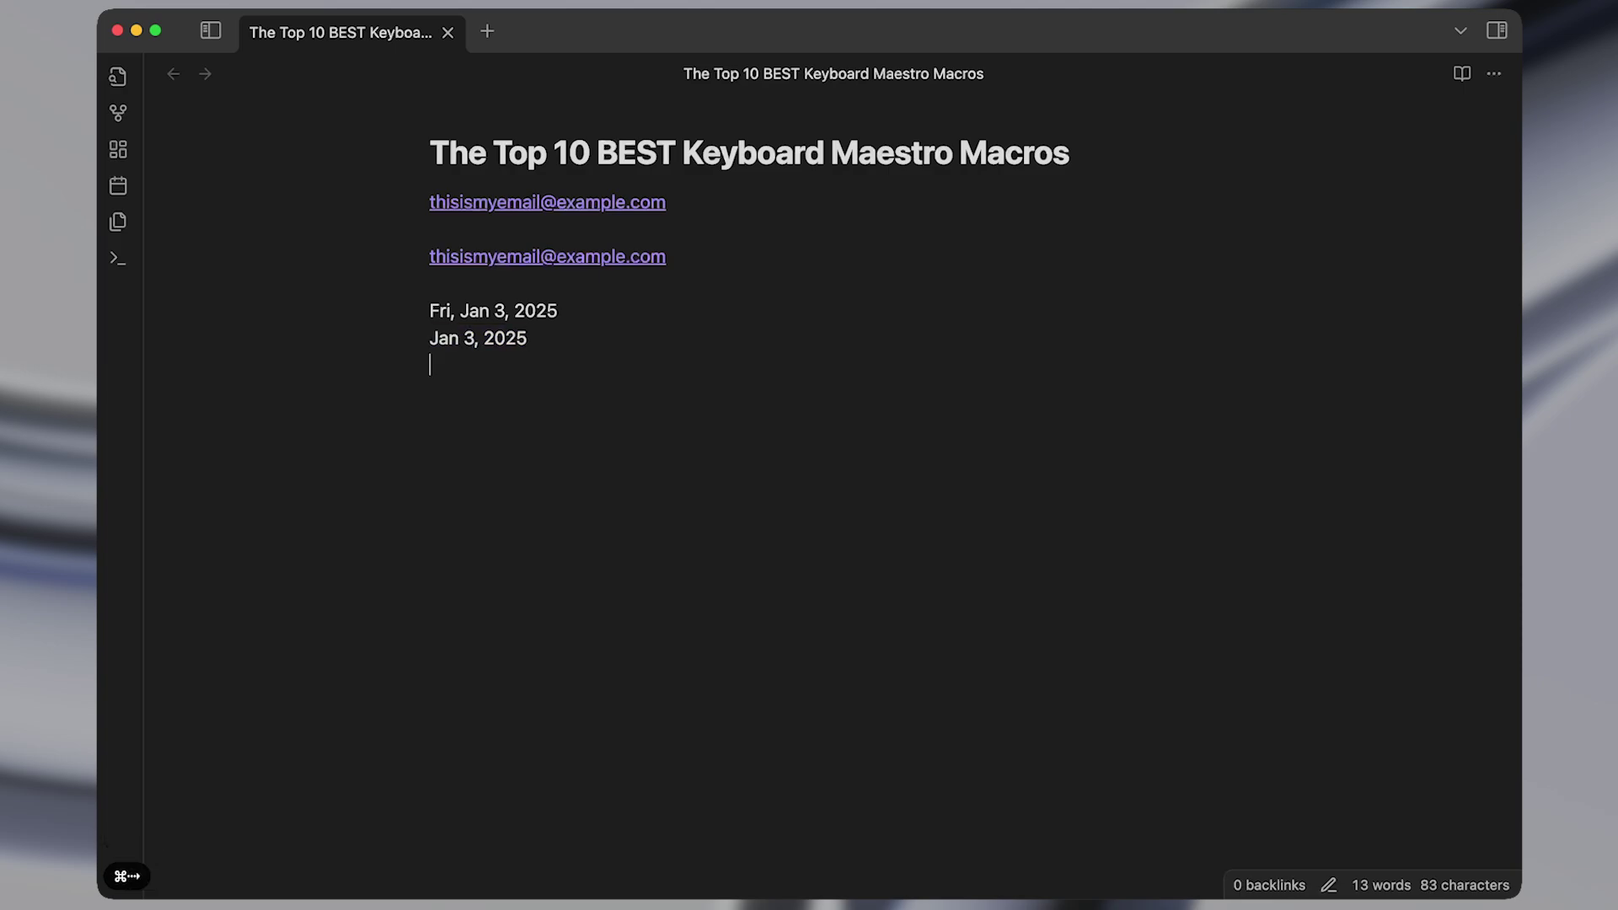
type(";ds")
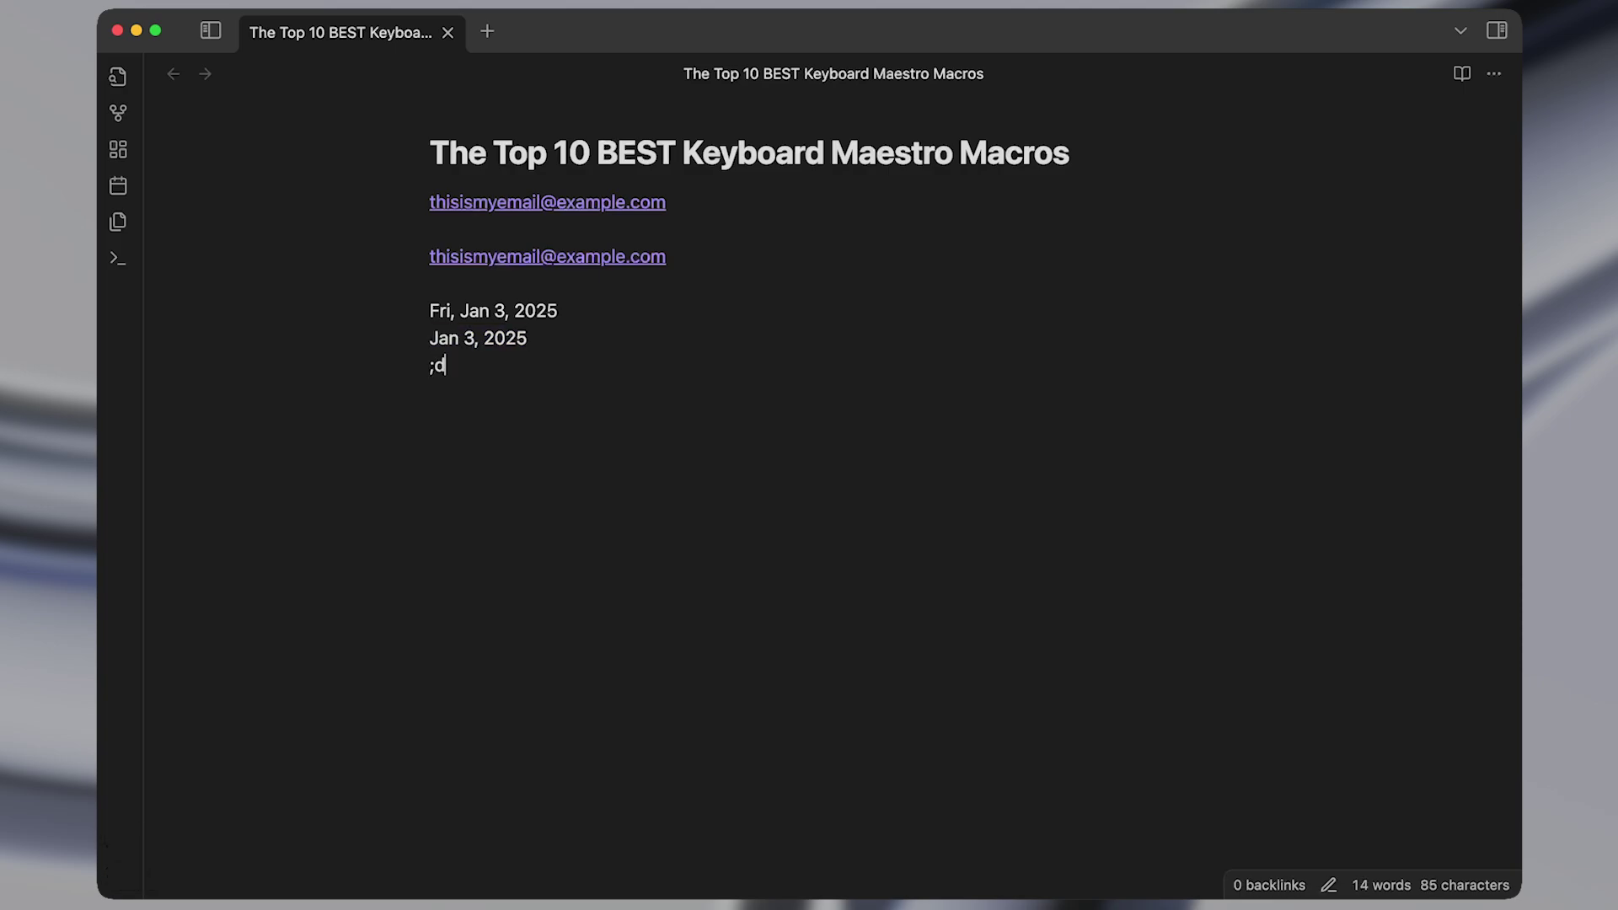
key("shift+super+Left")
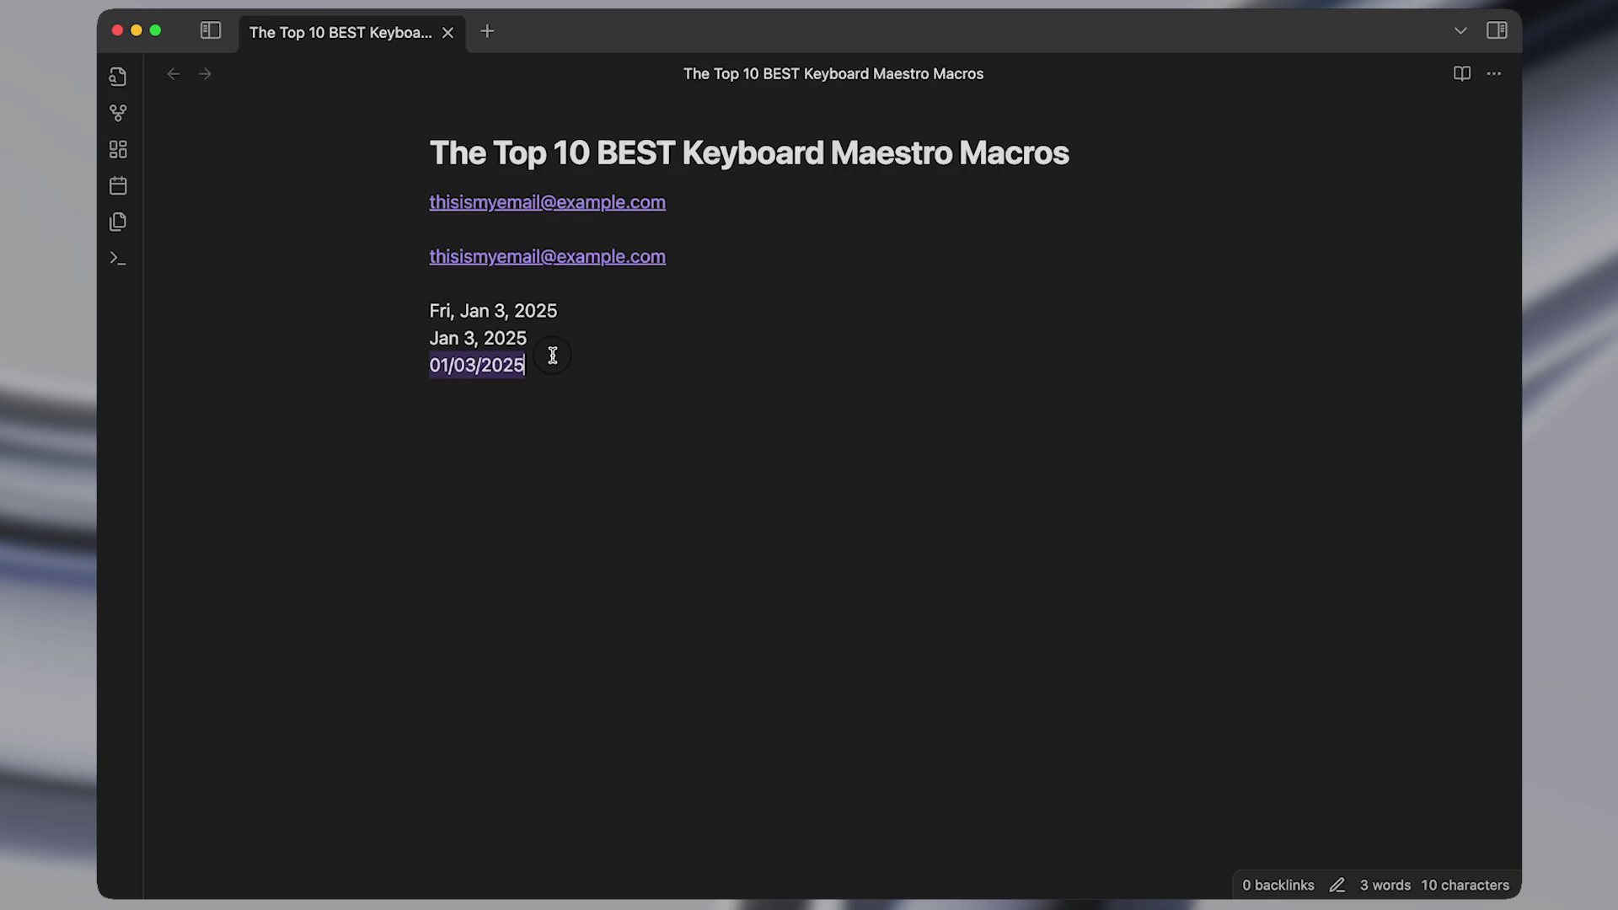
key("super+Right")
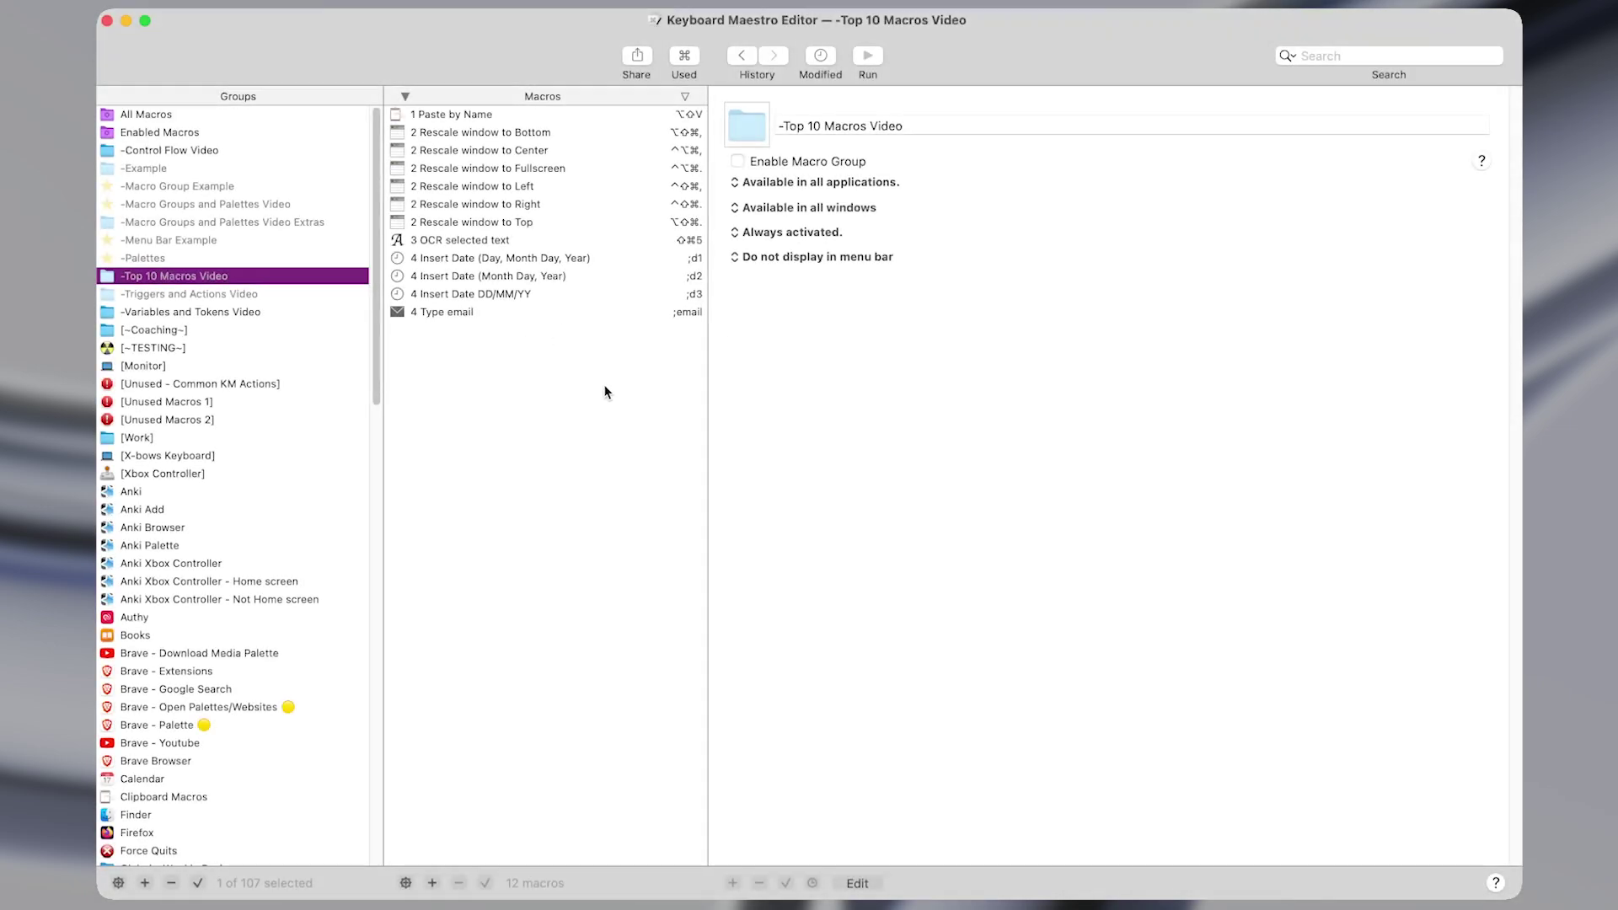
Select the four text-insertion macros together, then open only the 4 Type email macro.
left_click(451, 314)
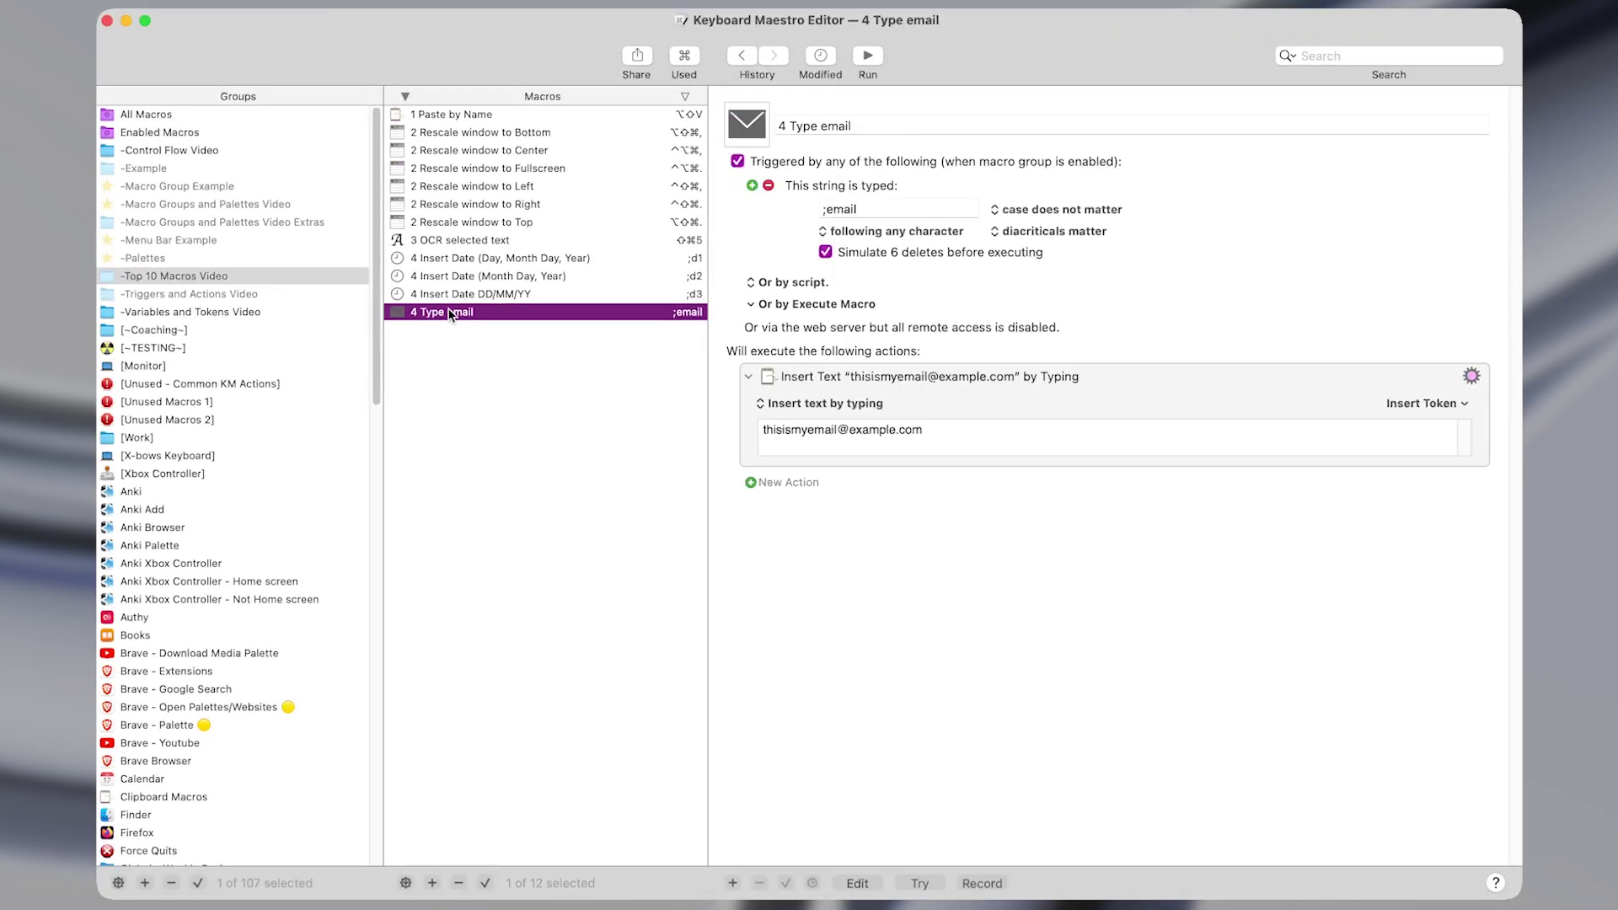
key("shift+Up")
key("shift+Up")
key("Up")
key("shift+Down")
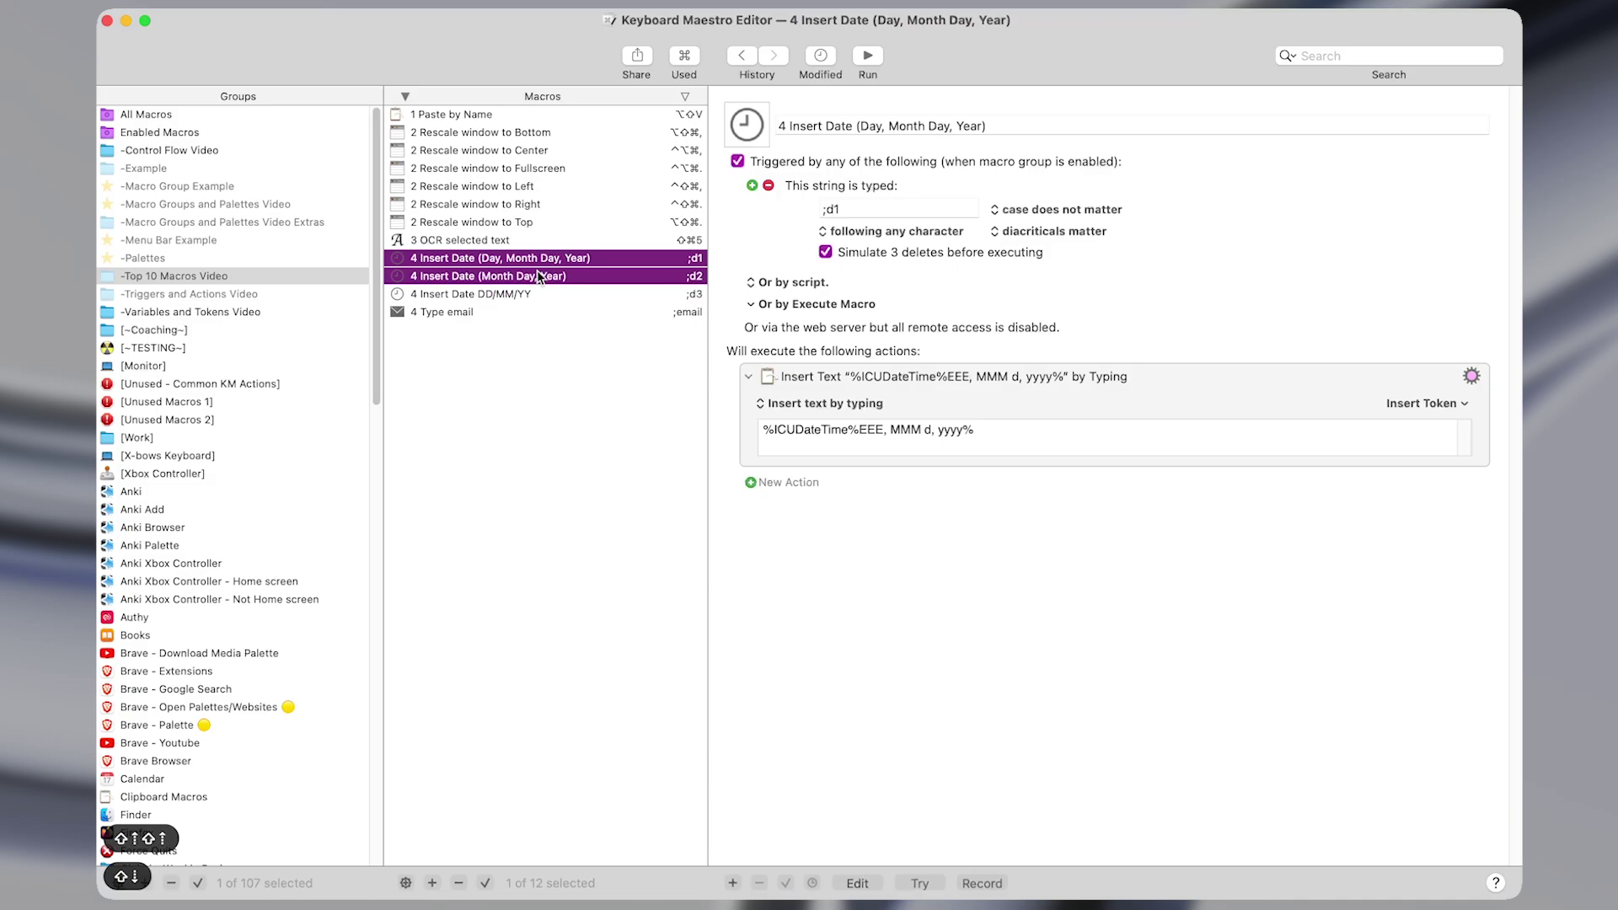
key("shift+Down")
key("shift+Down")
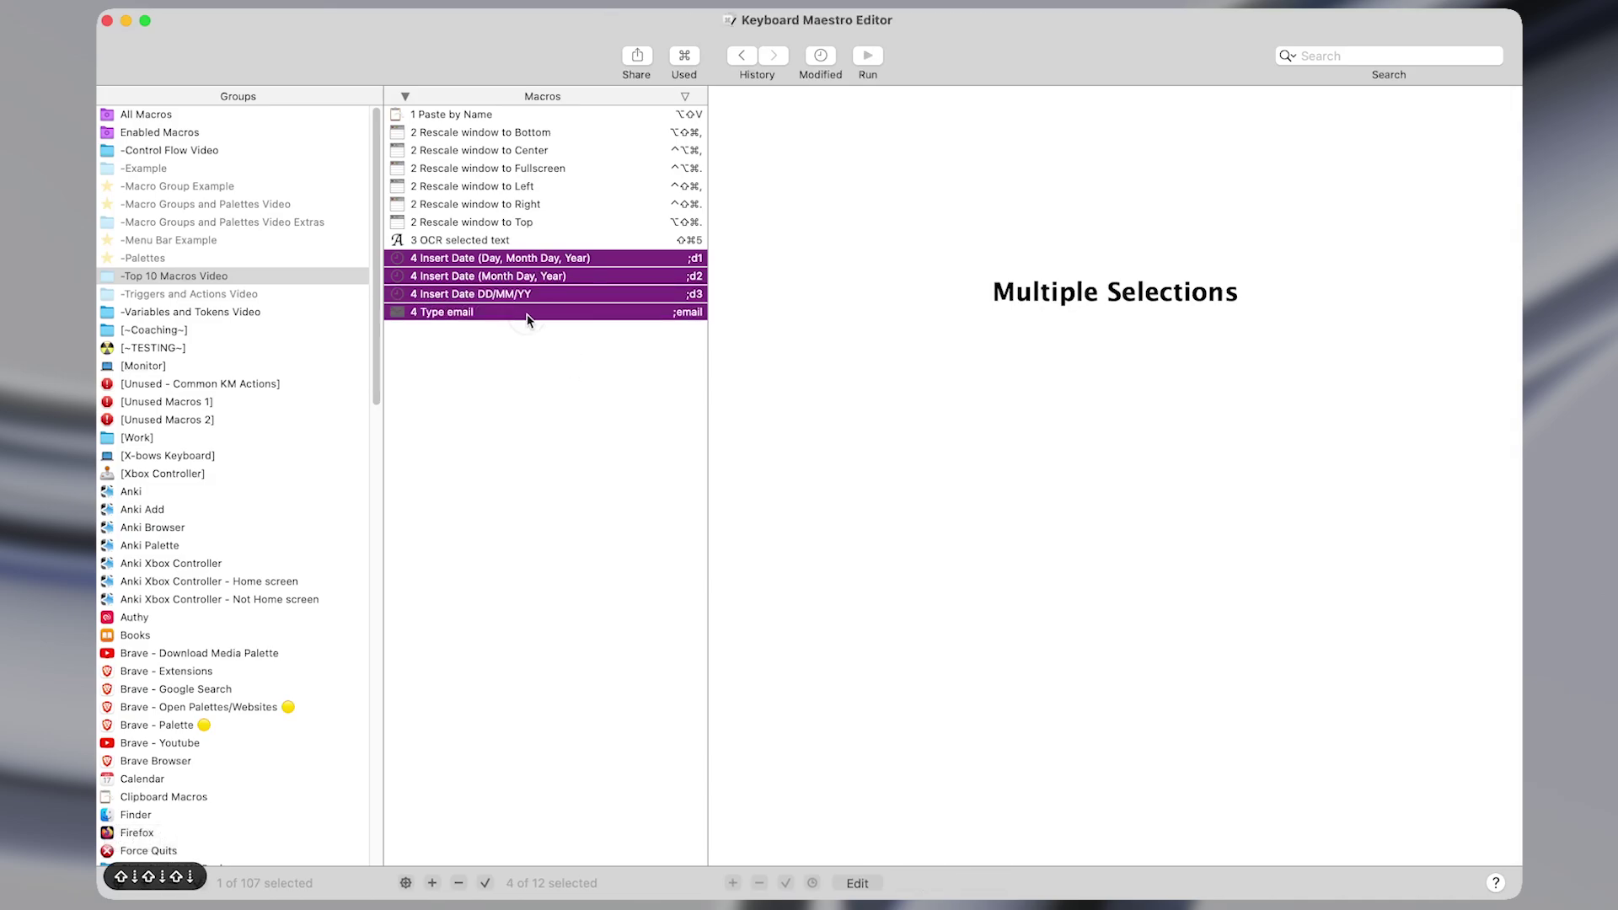
left_click(528, 319)
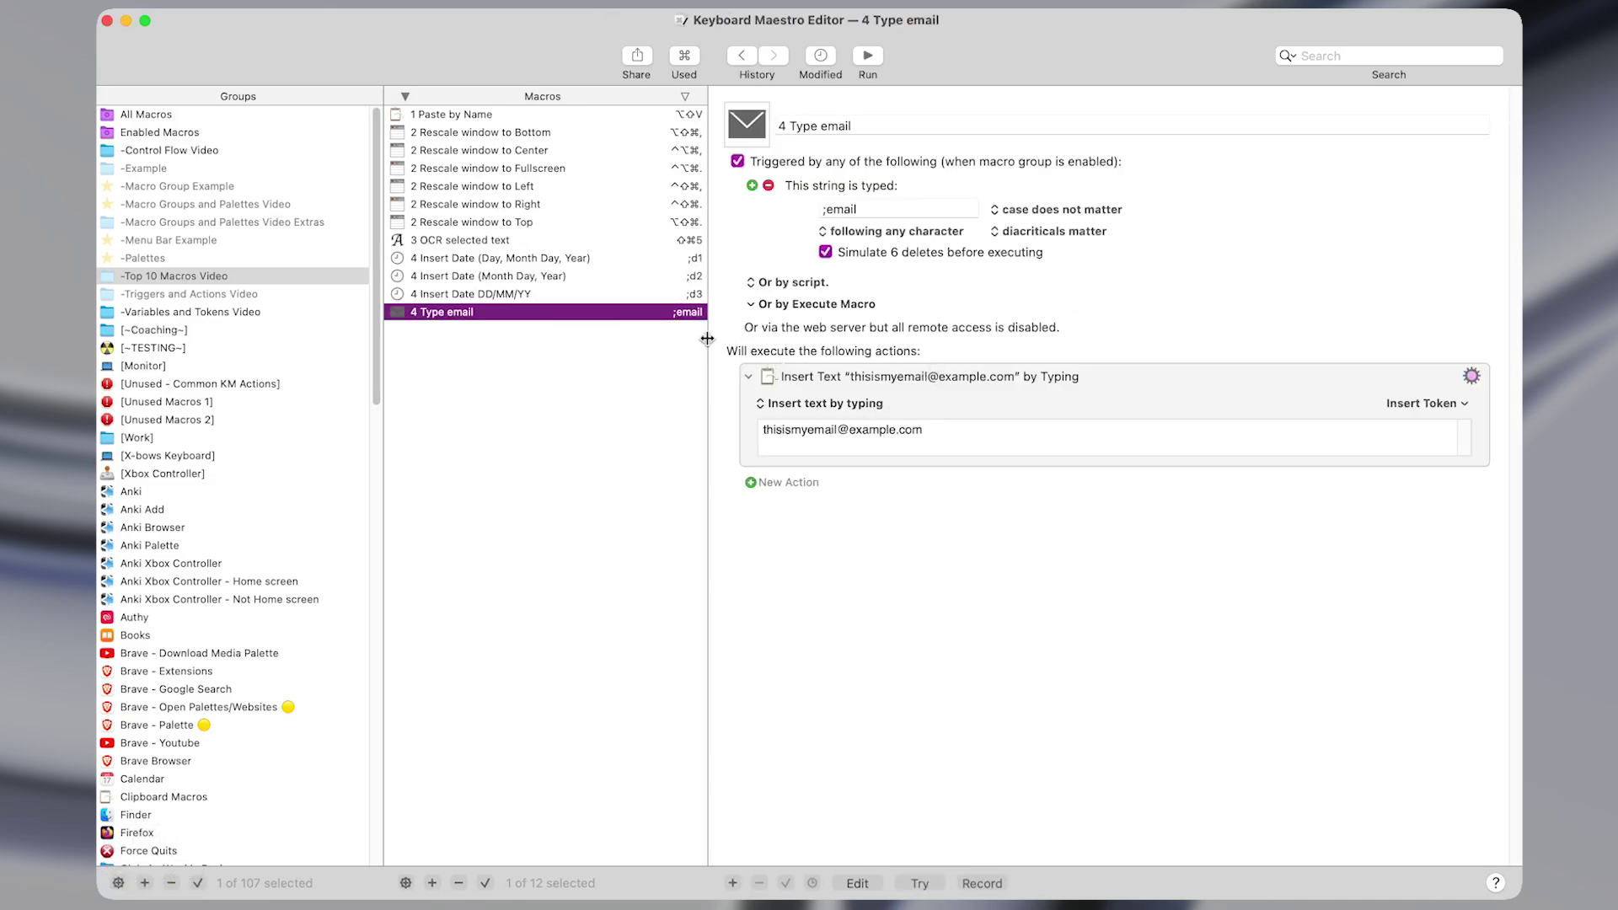
Add a second Typed String trigger, remove it, and keep ;email case-insensitive.
left_click(782, 126)
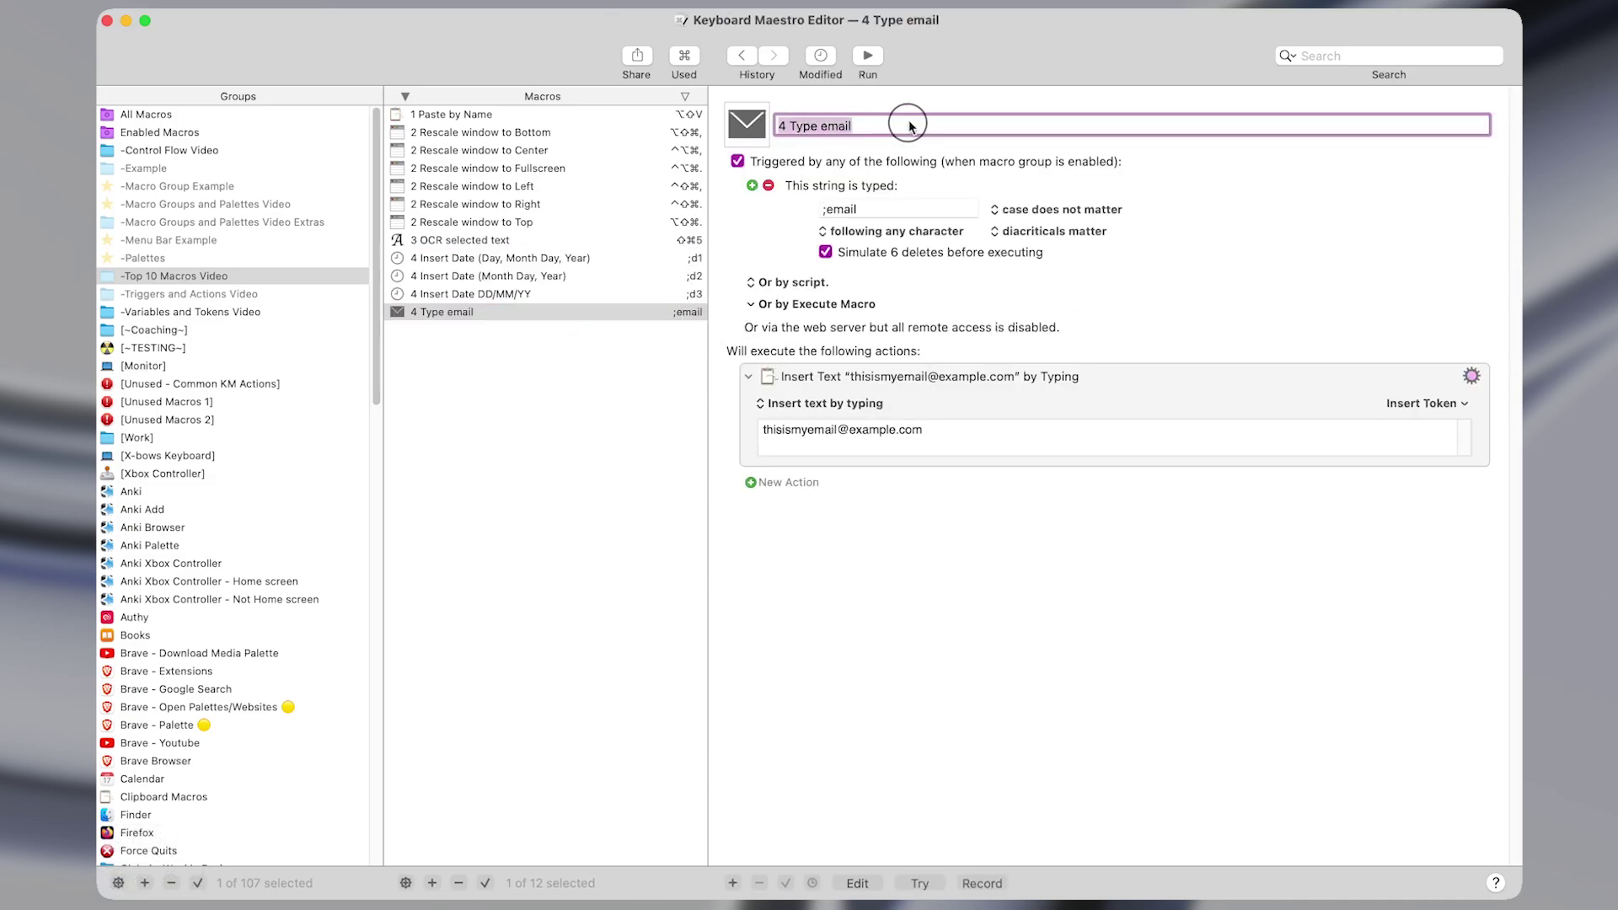
left_click(752, 185)
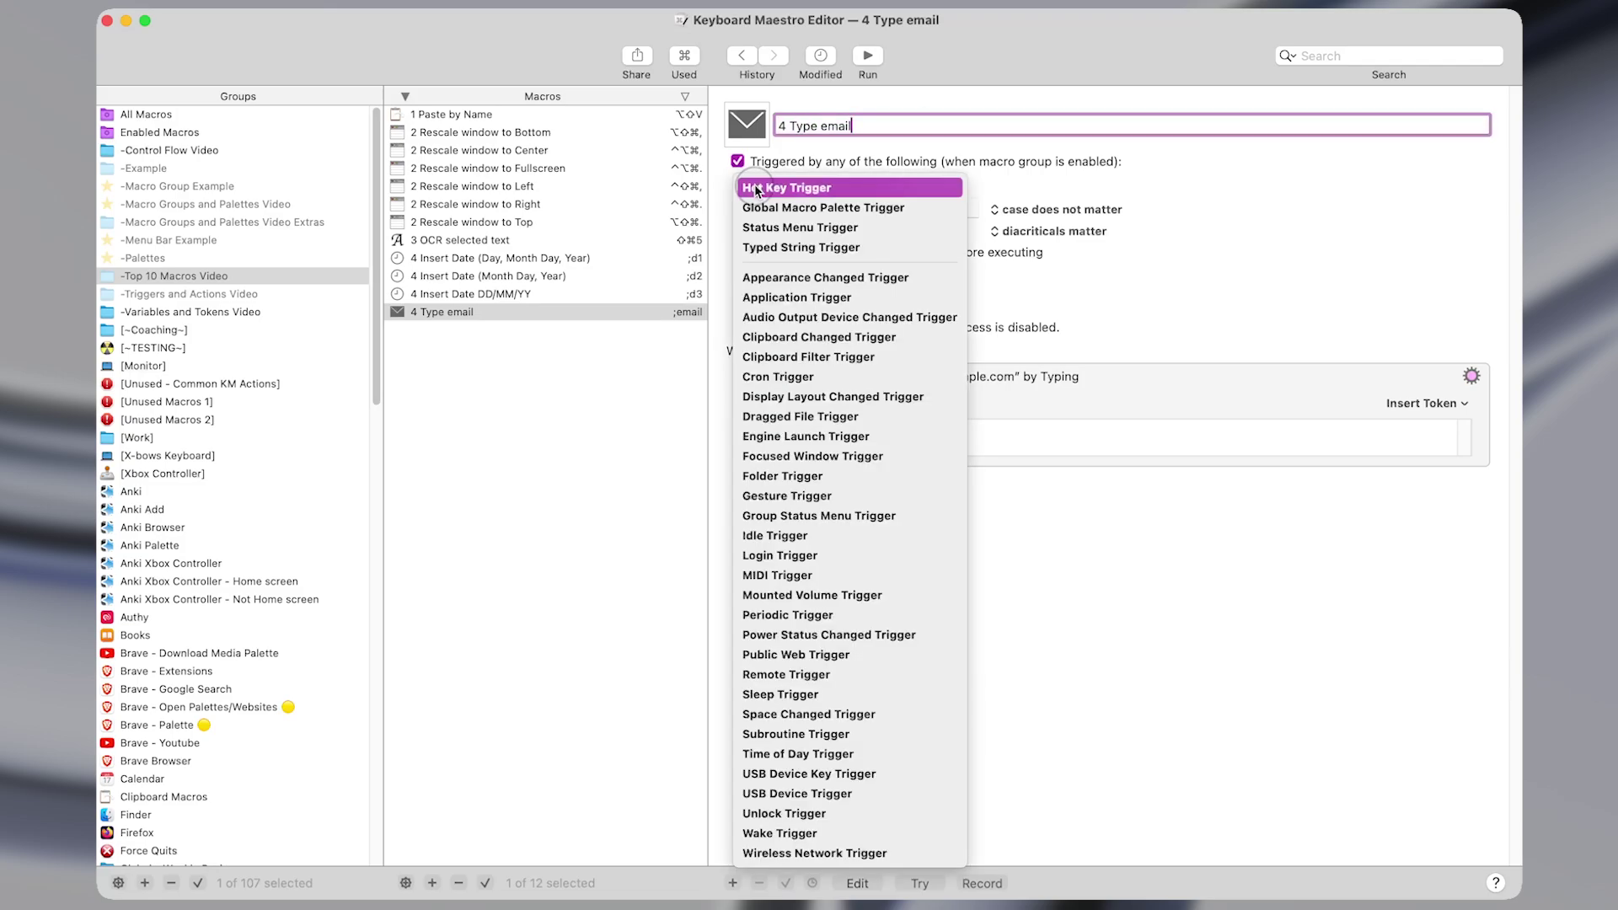
left_click(784, 243)
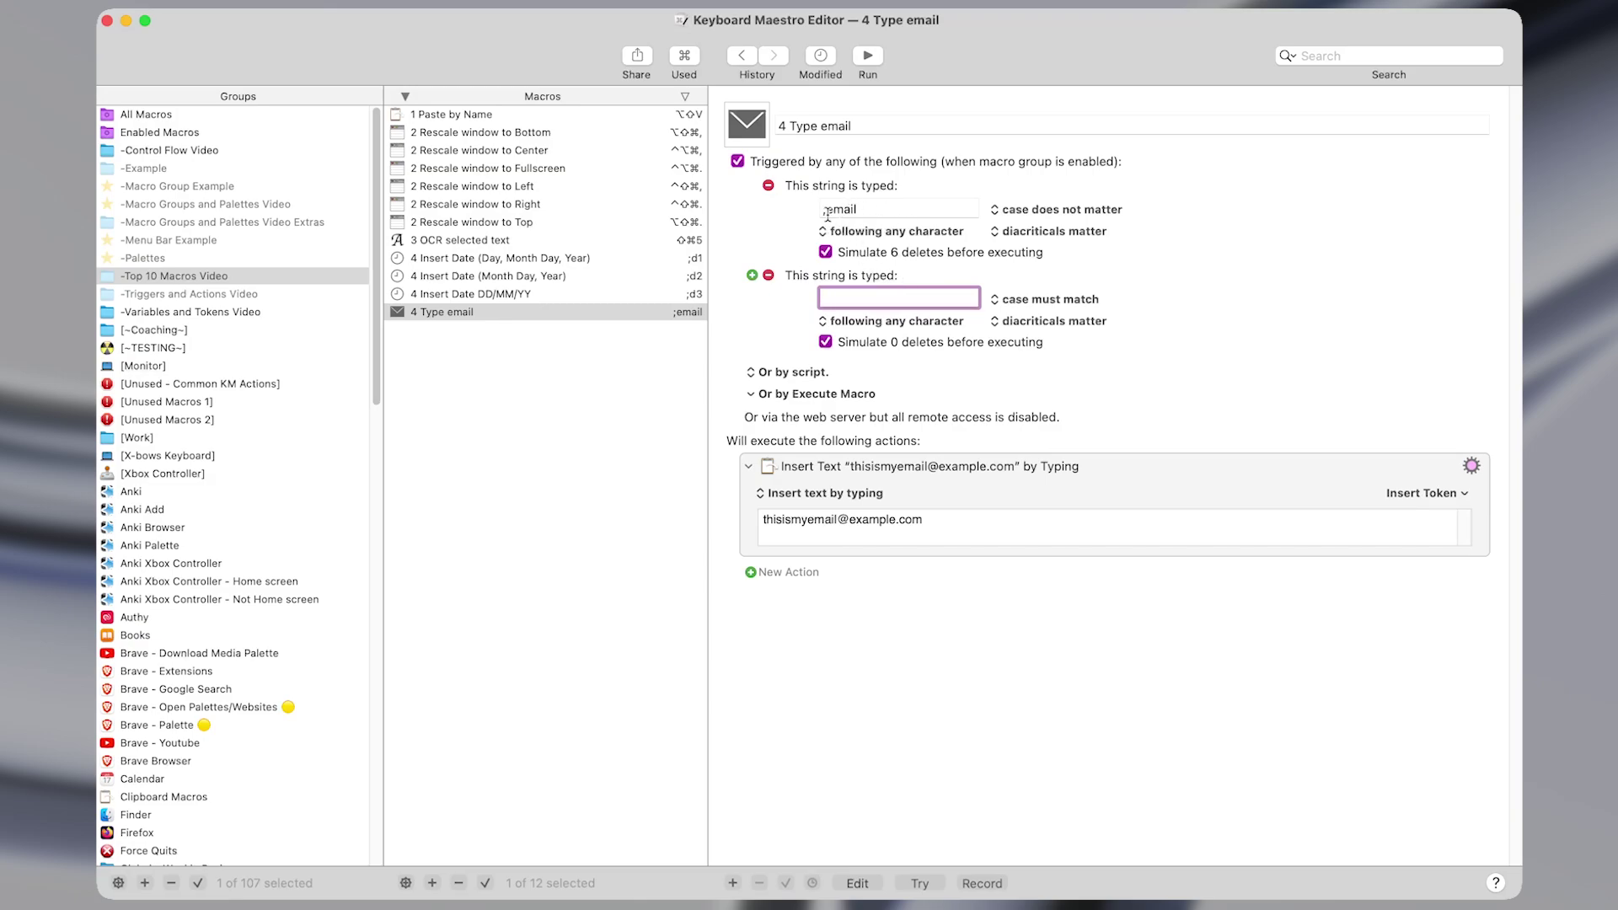
left_click(858, 213)
key("Left")
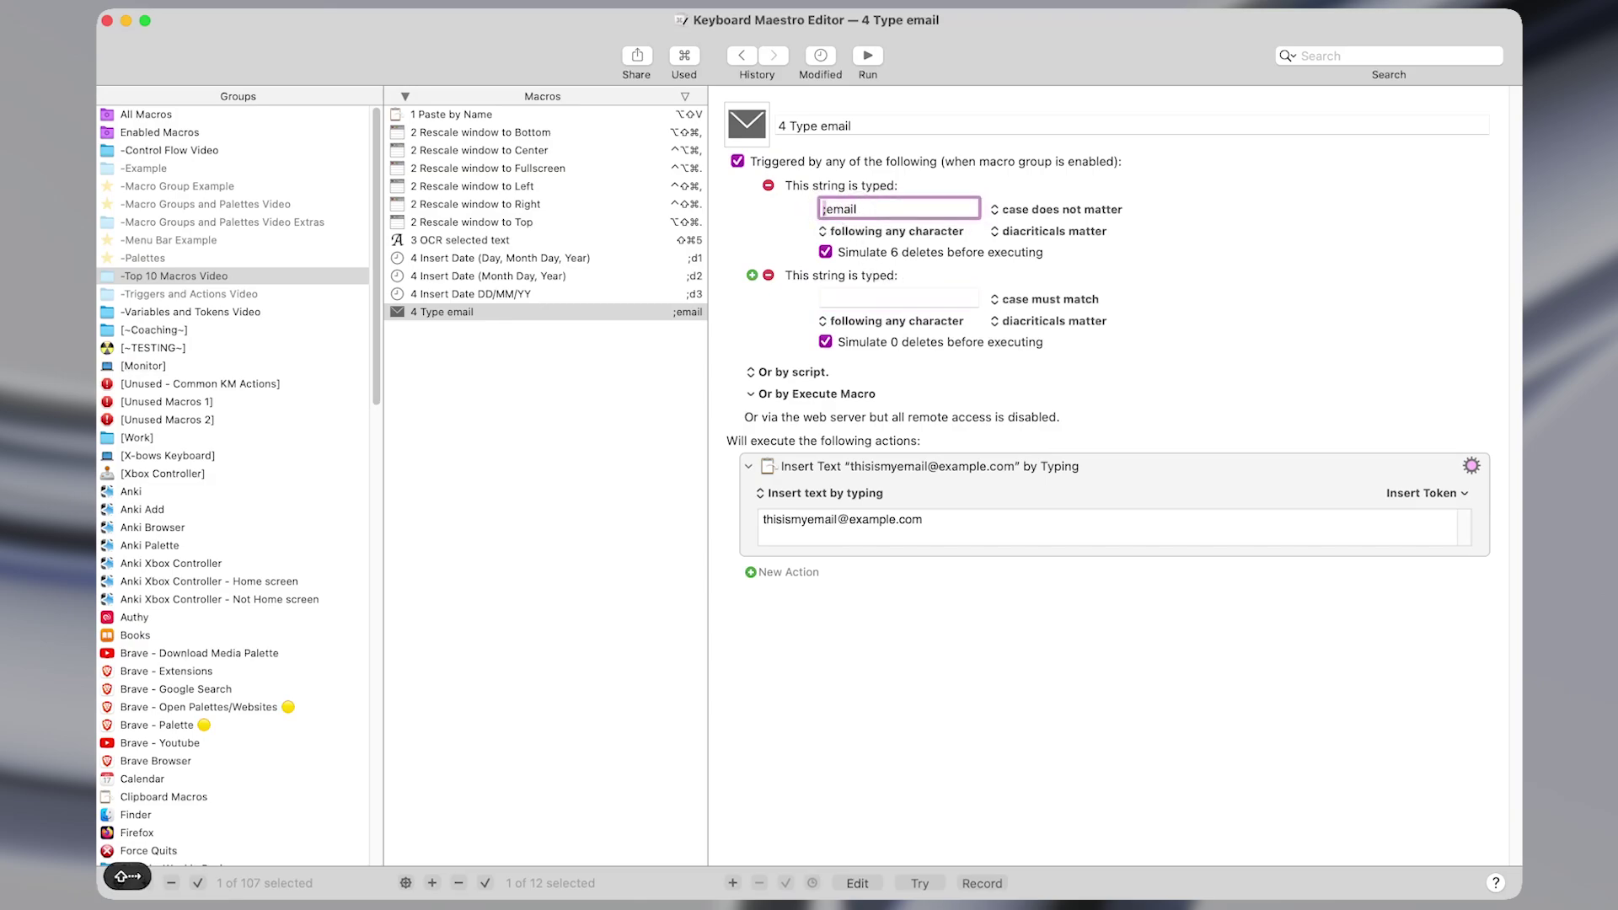
key("shift+Right")
key("shift+Right")
key("shift+Right")
key("shift+Right")
key("shift+Right")
key("shift+Right")
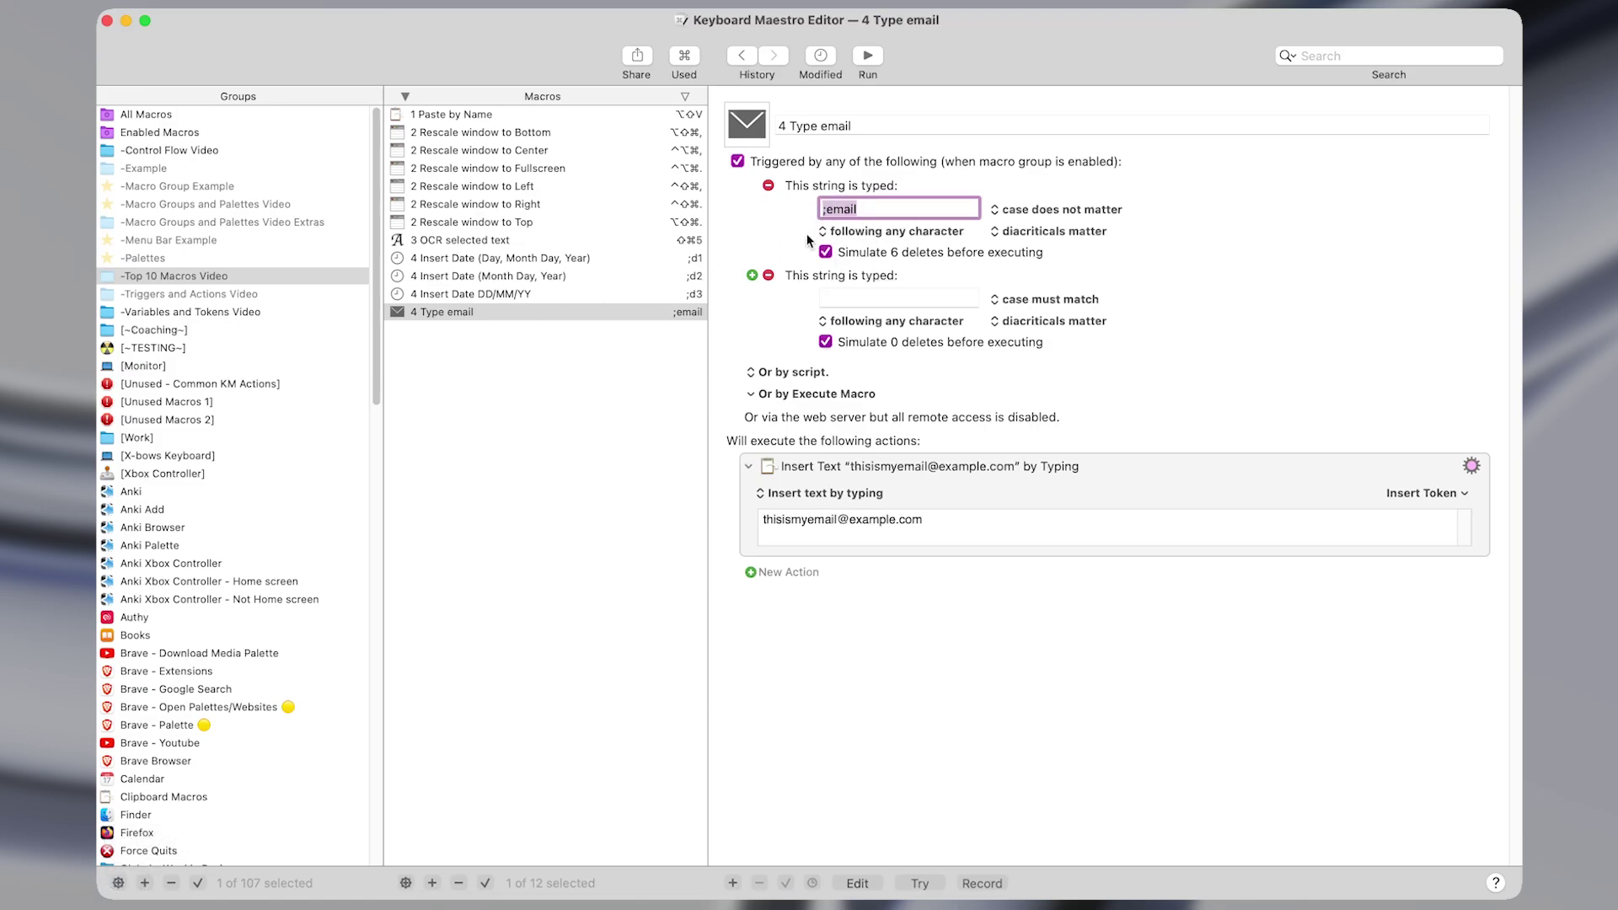
left_click(892, 299)
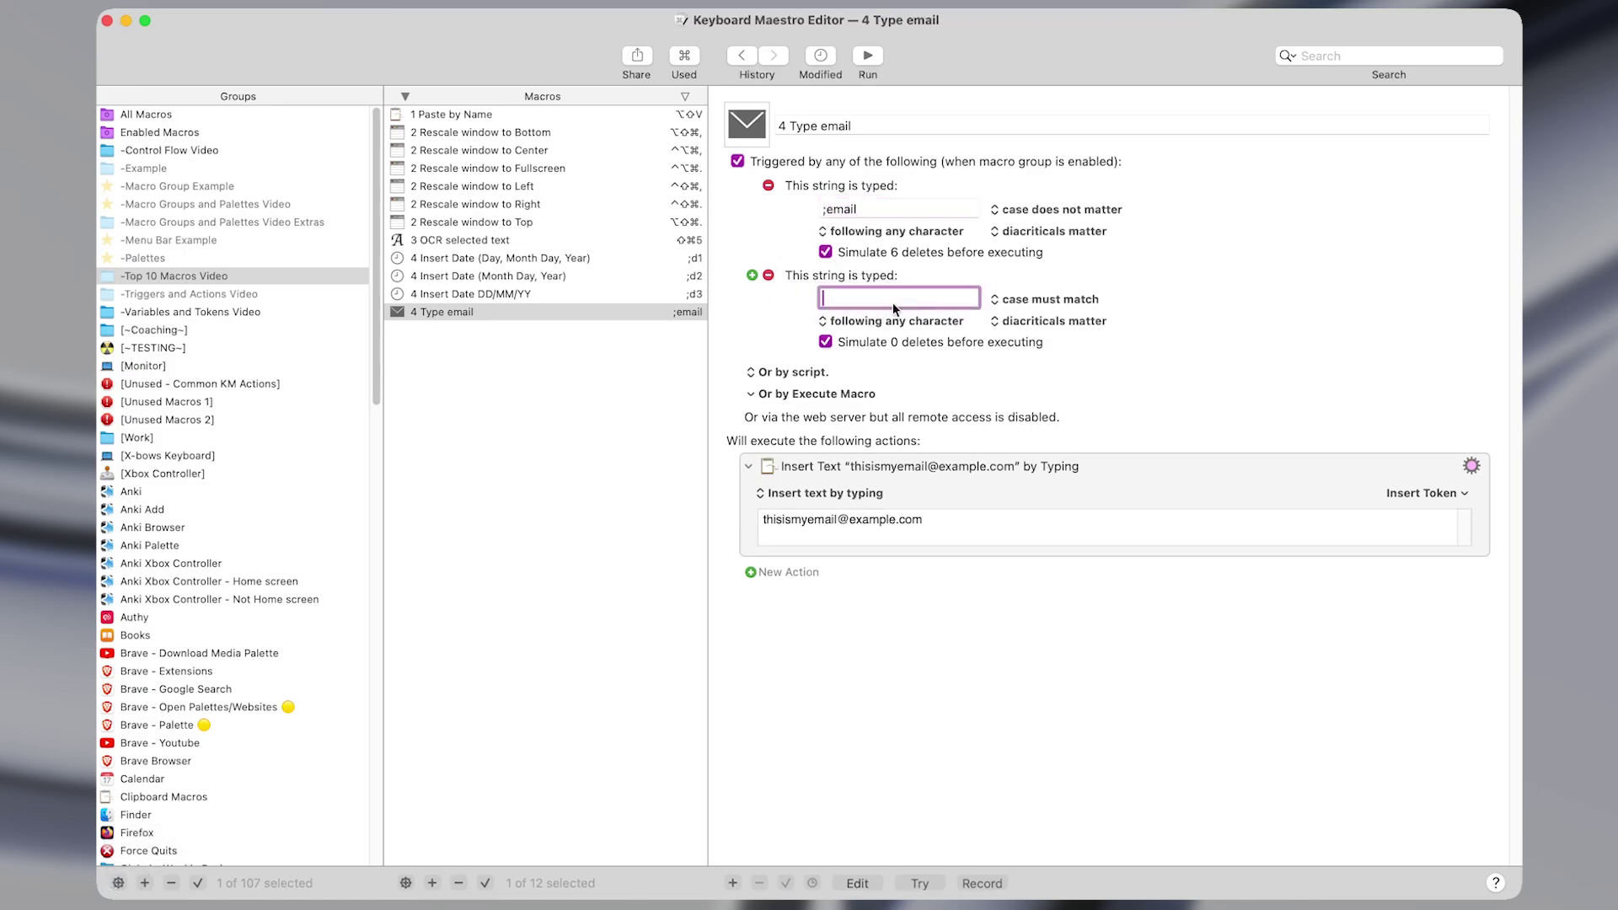
left_click(767, 275)
left_click(1062, 209)
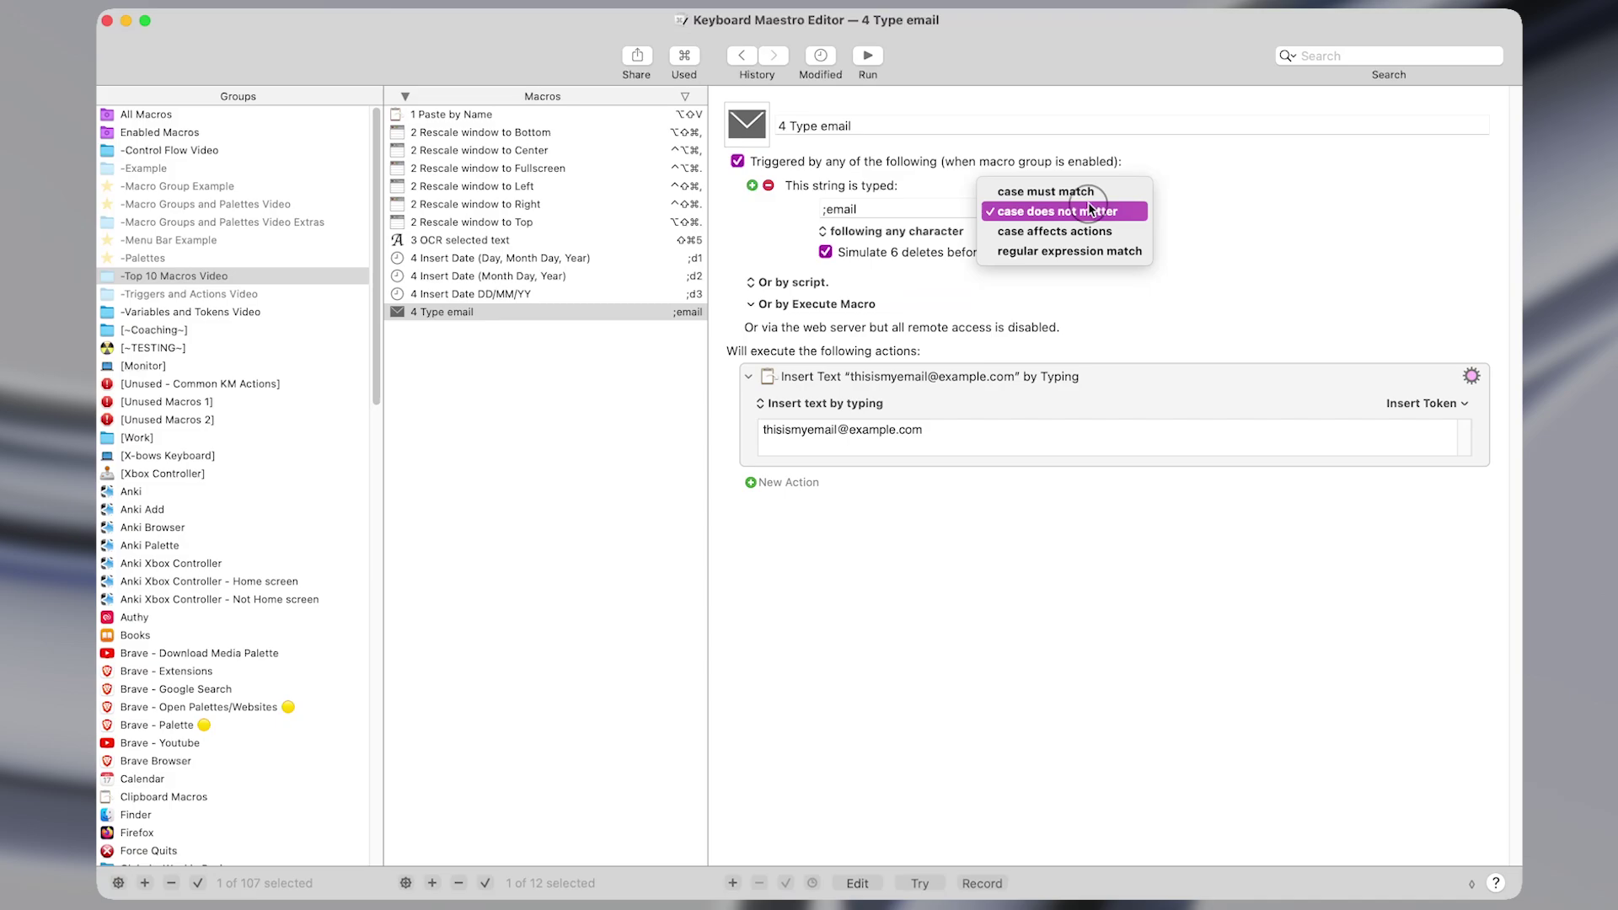
left_click(1262, 215)
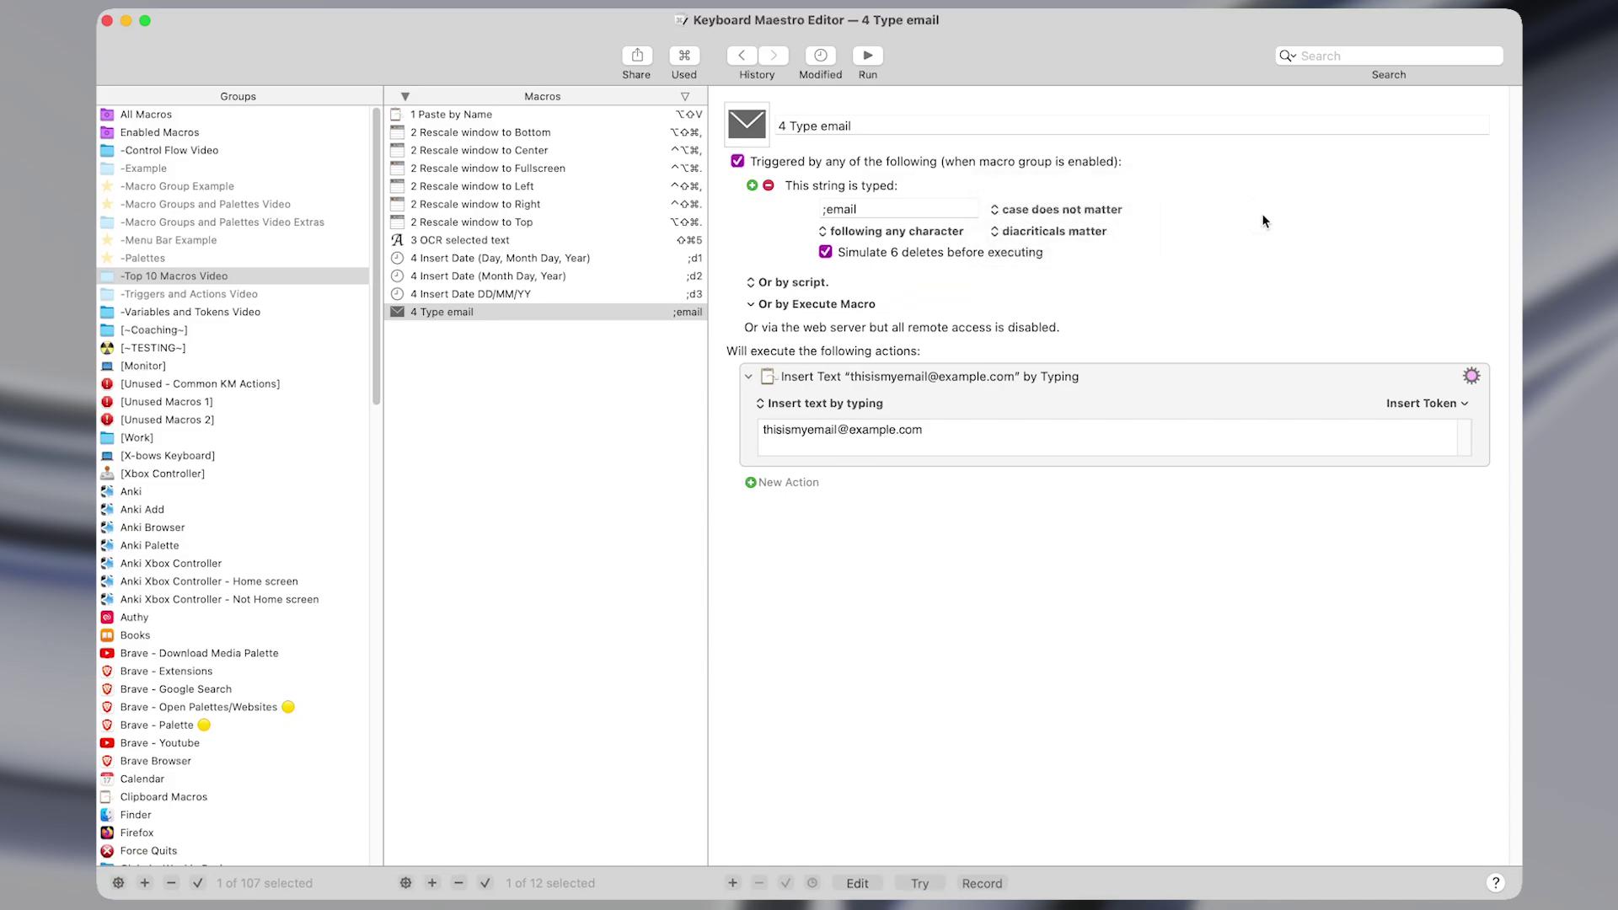
Test the macro by typing ;Email on a new line in the Obsidian note.
key("ctrl+alt+z")
key("Return")
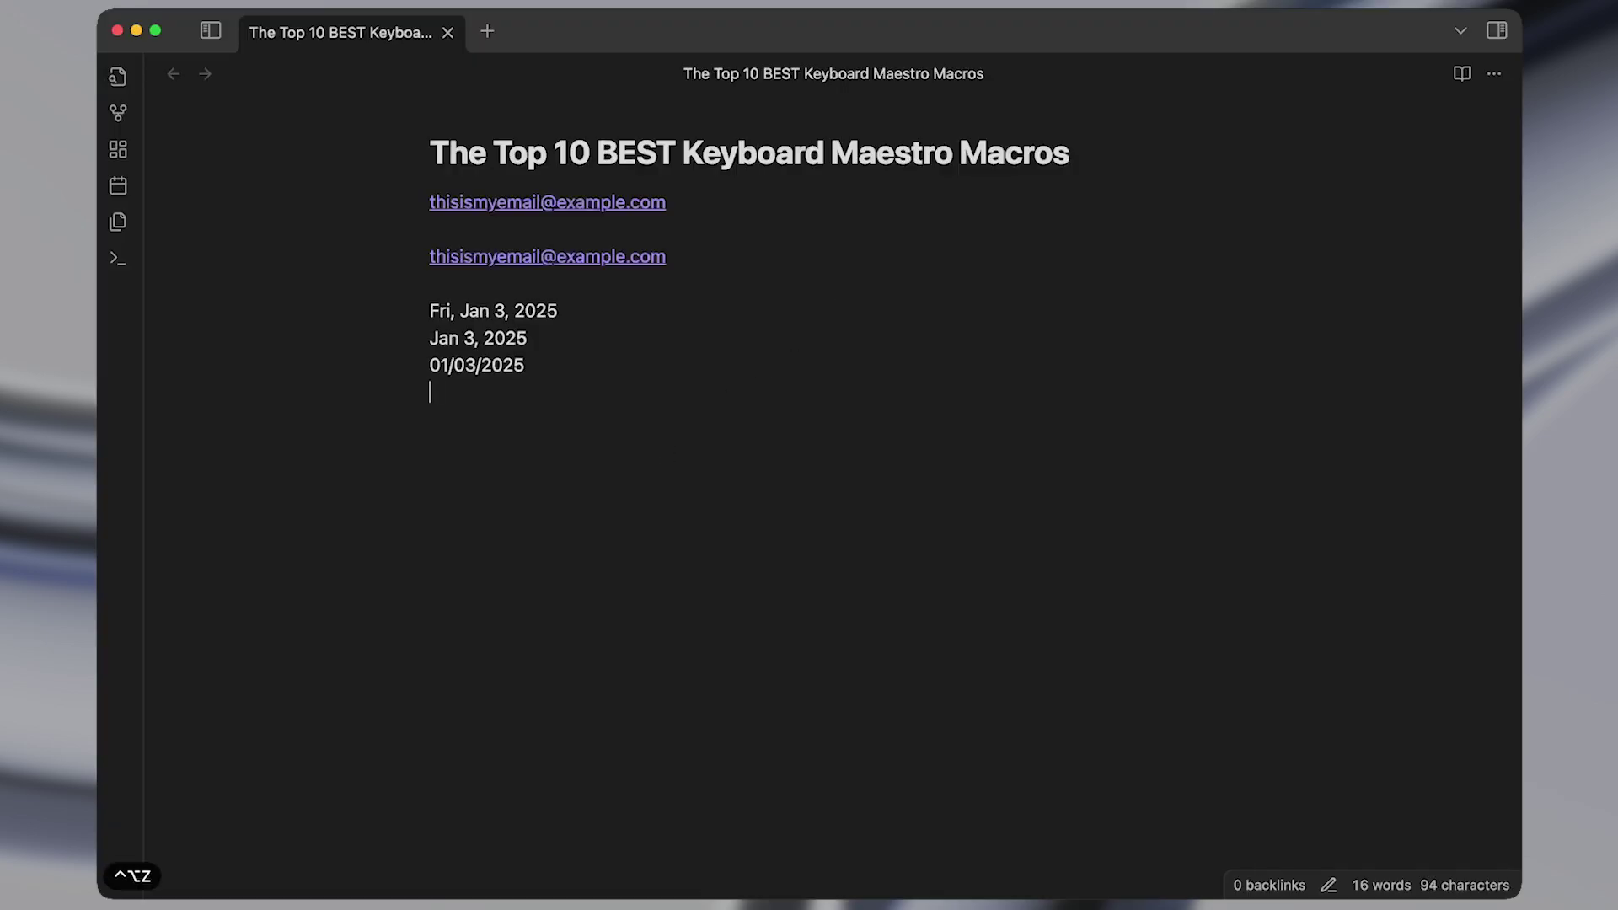
type(";Email")
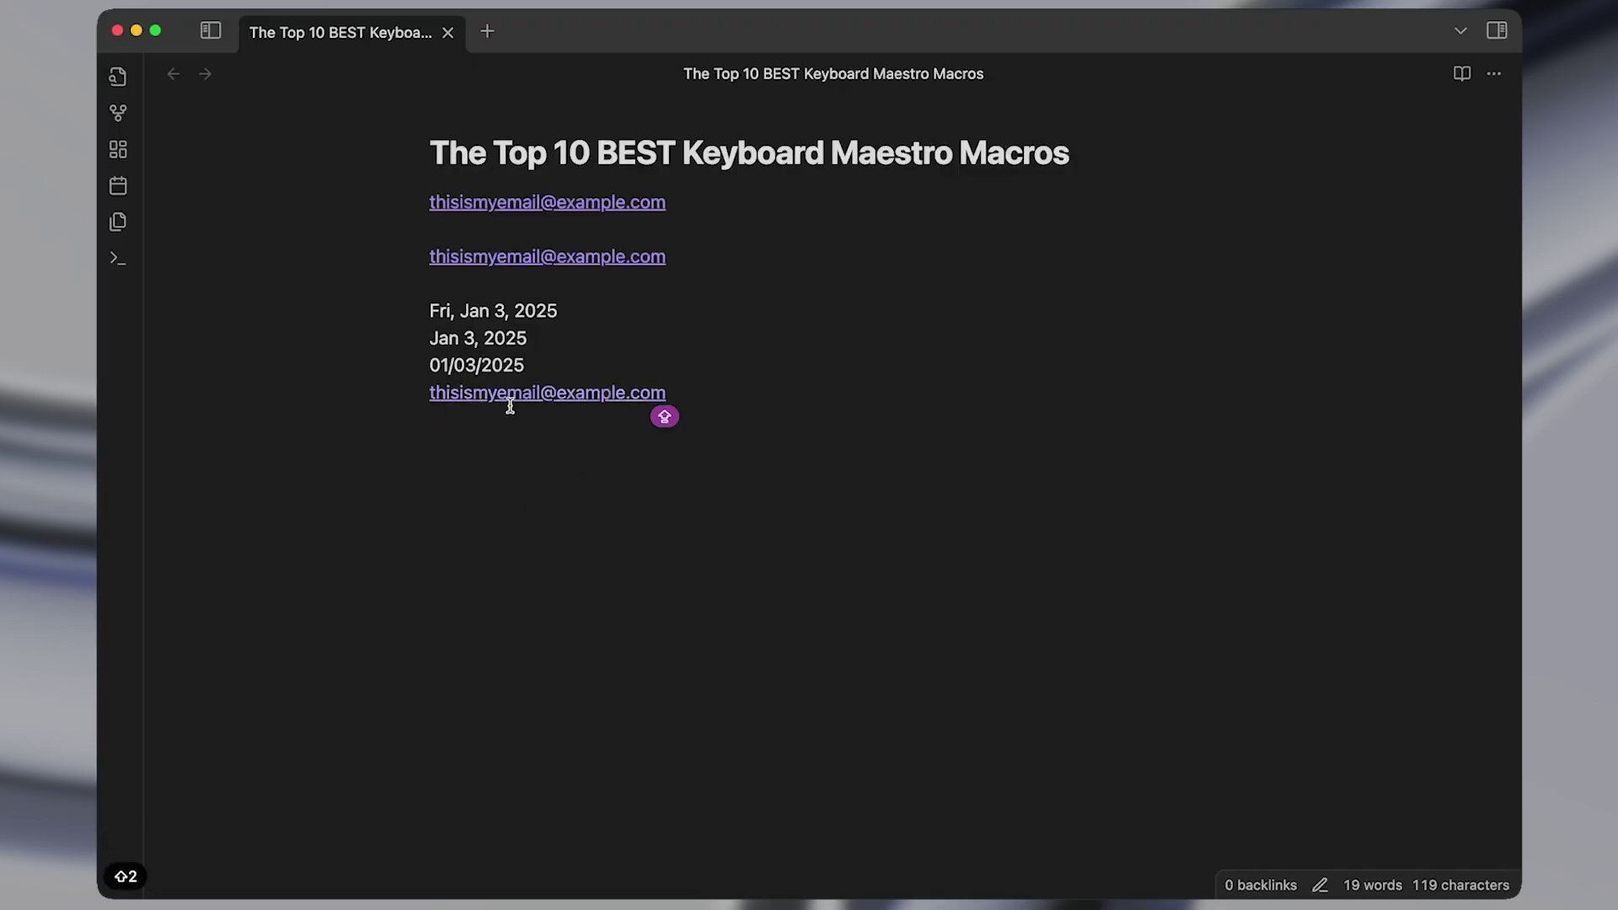
key("ctrl+alt+w")
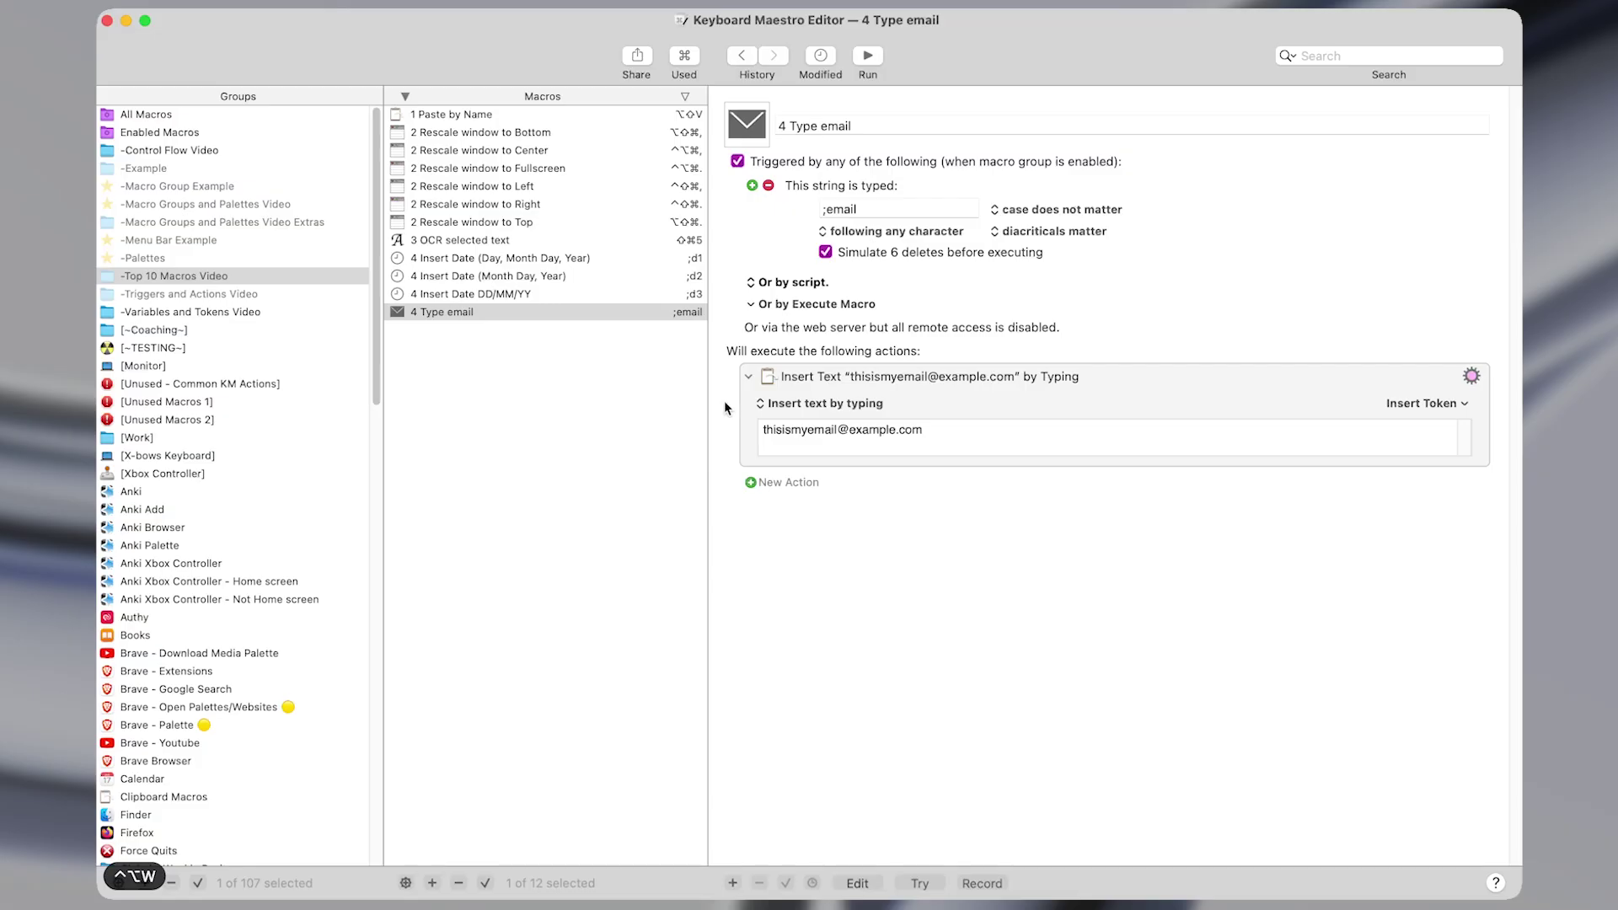
Add an Insert Text by Typing action via Insert Action by Name, then delete it.
left_click(990, 373)
key("super+shift+f")
type("inser")
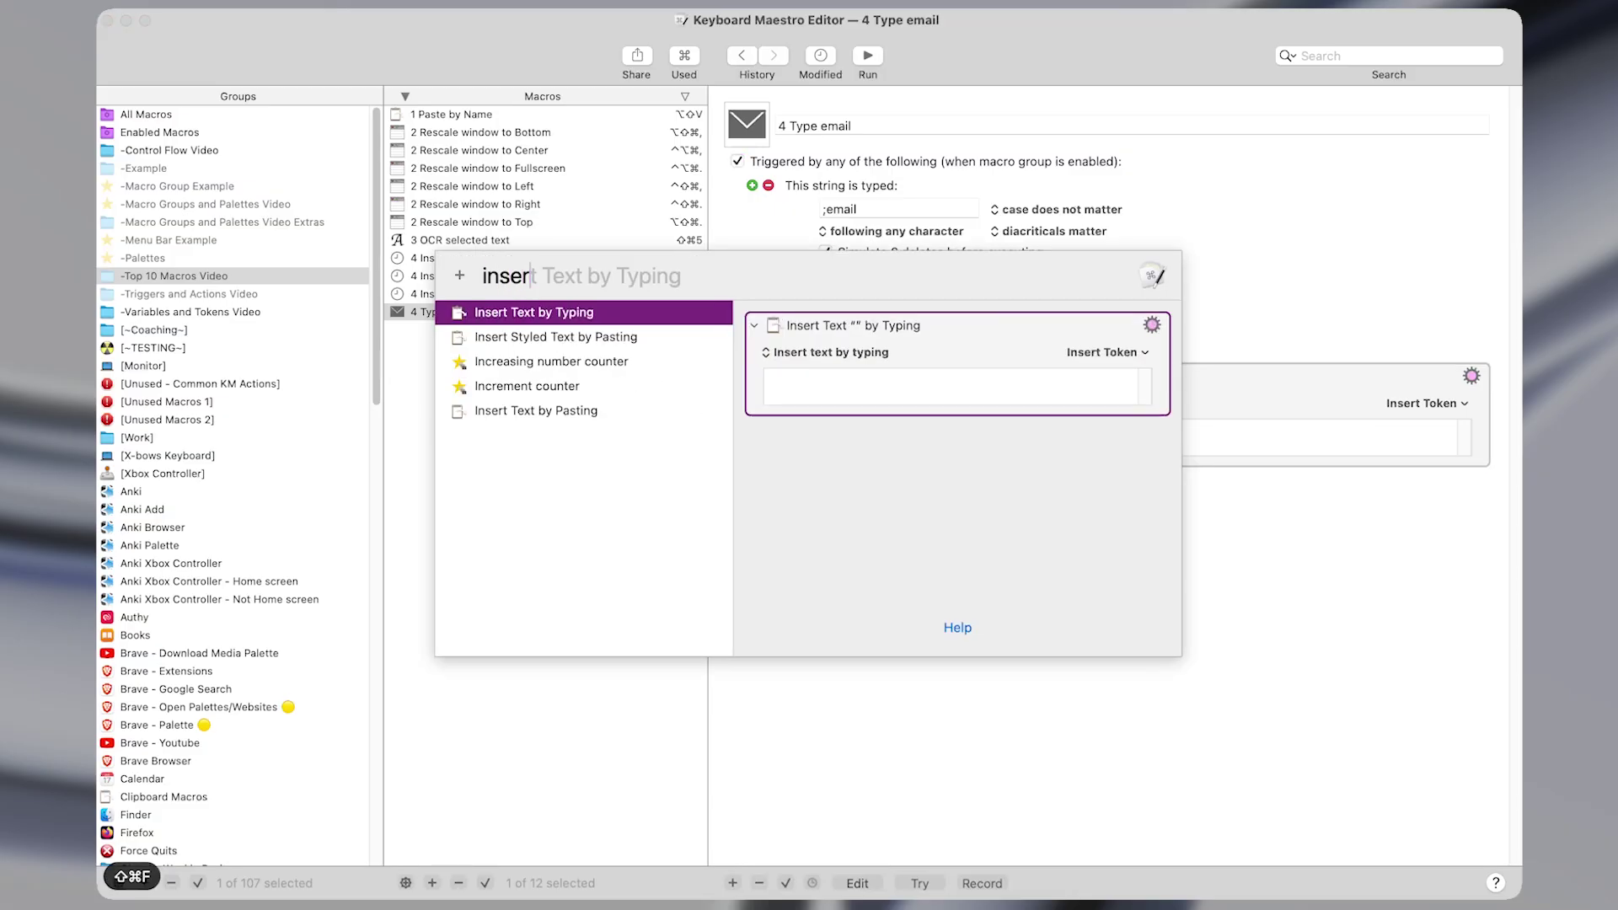
key("Return")
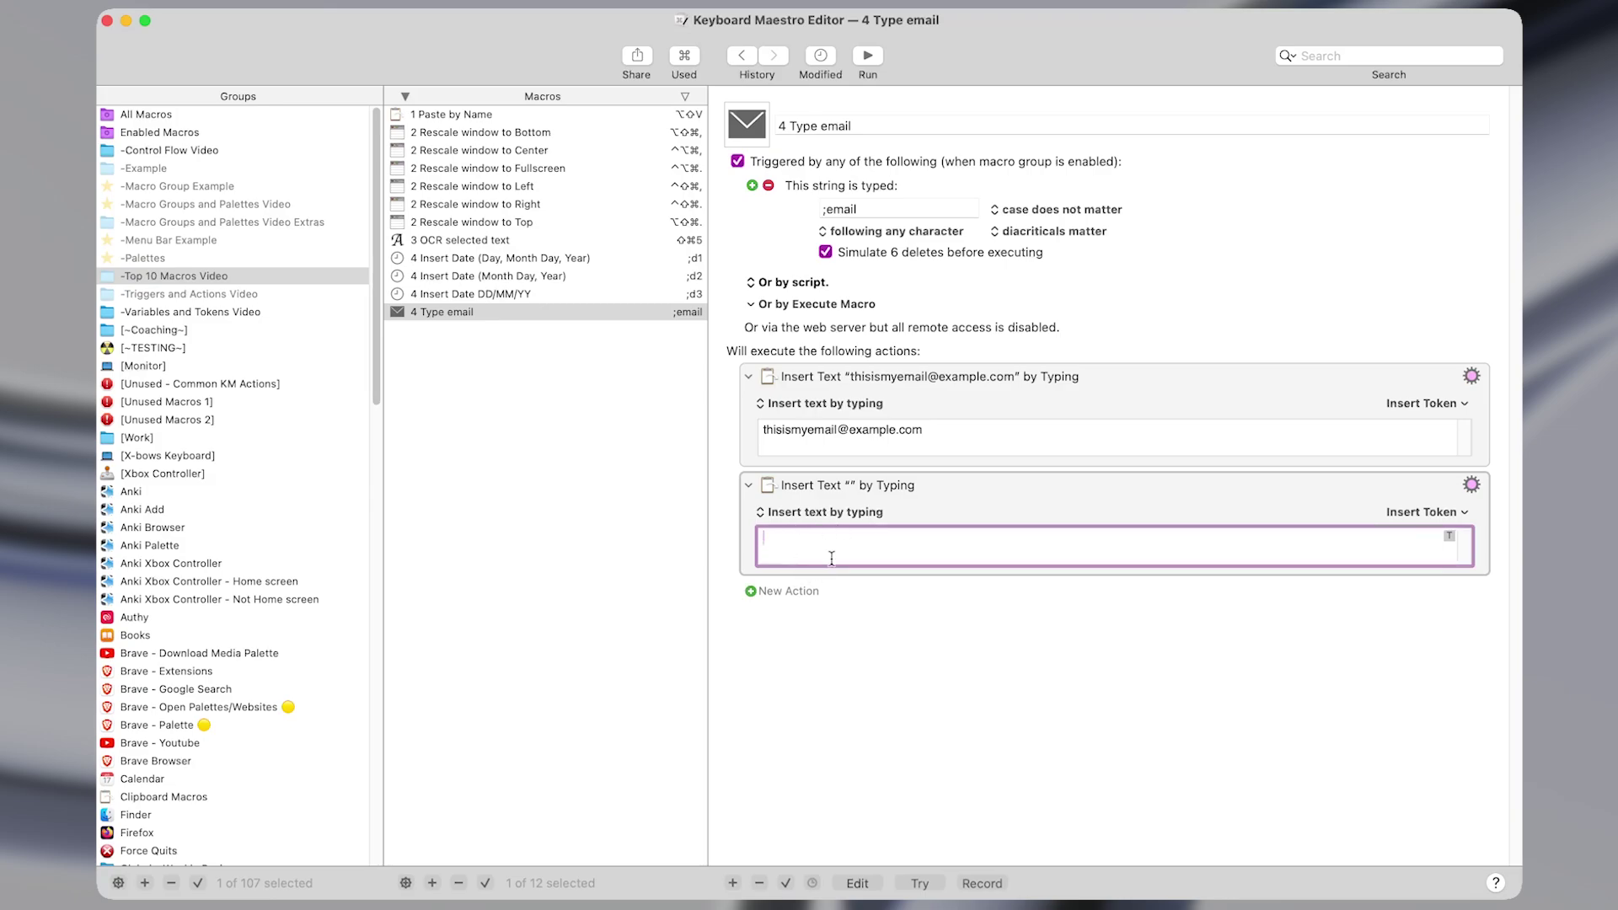
left_click(964, 509)
key("Delete")
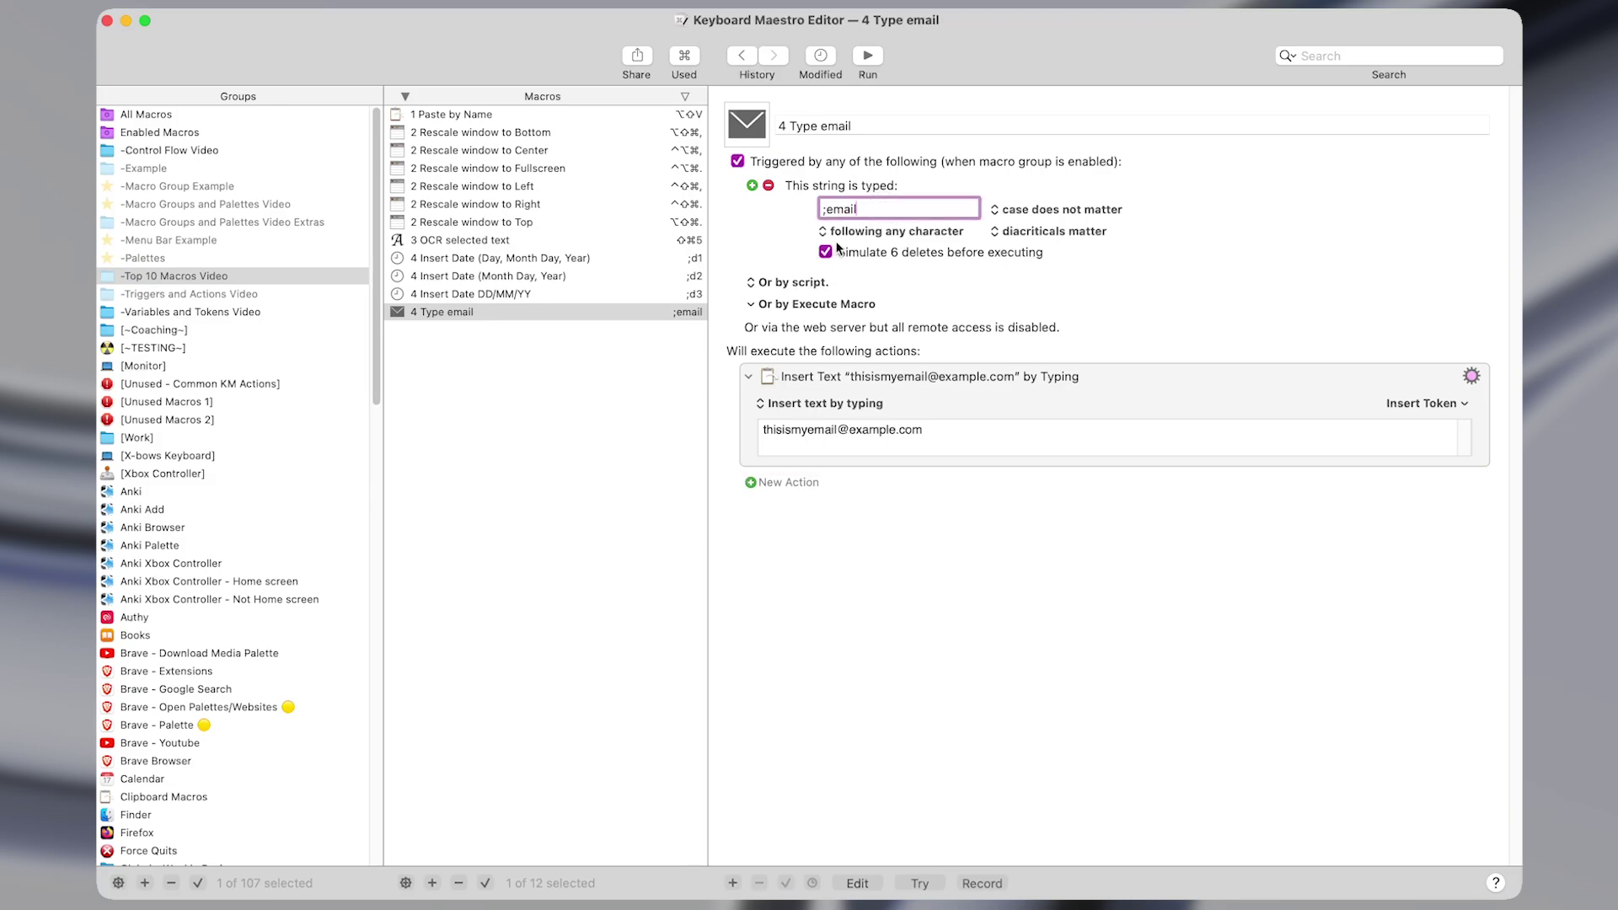
Review the ;email trigger and typed e-mail text, then open 4 Insert Date (Day, Month Day, Year).
key("shift+cmd+Left")
key("Left")
key("shift+Right")
key("shift+Right")
key("shift+Right")
key("shift+Right")
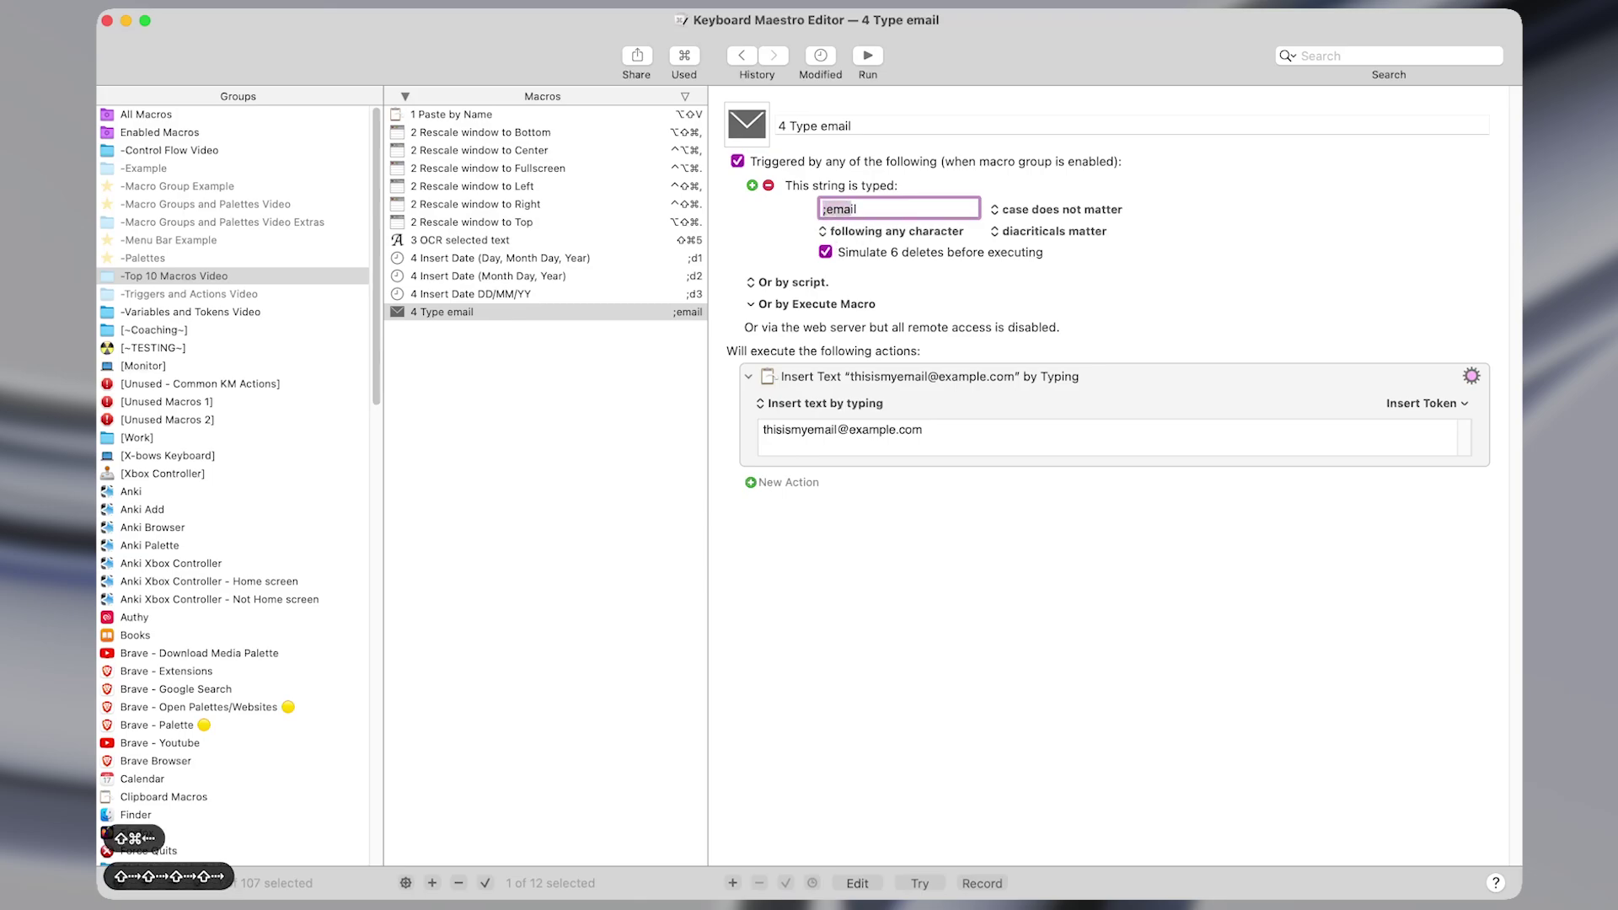
key("shift+Right")
key("shift+Right")
left_click(1077, 430)
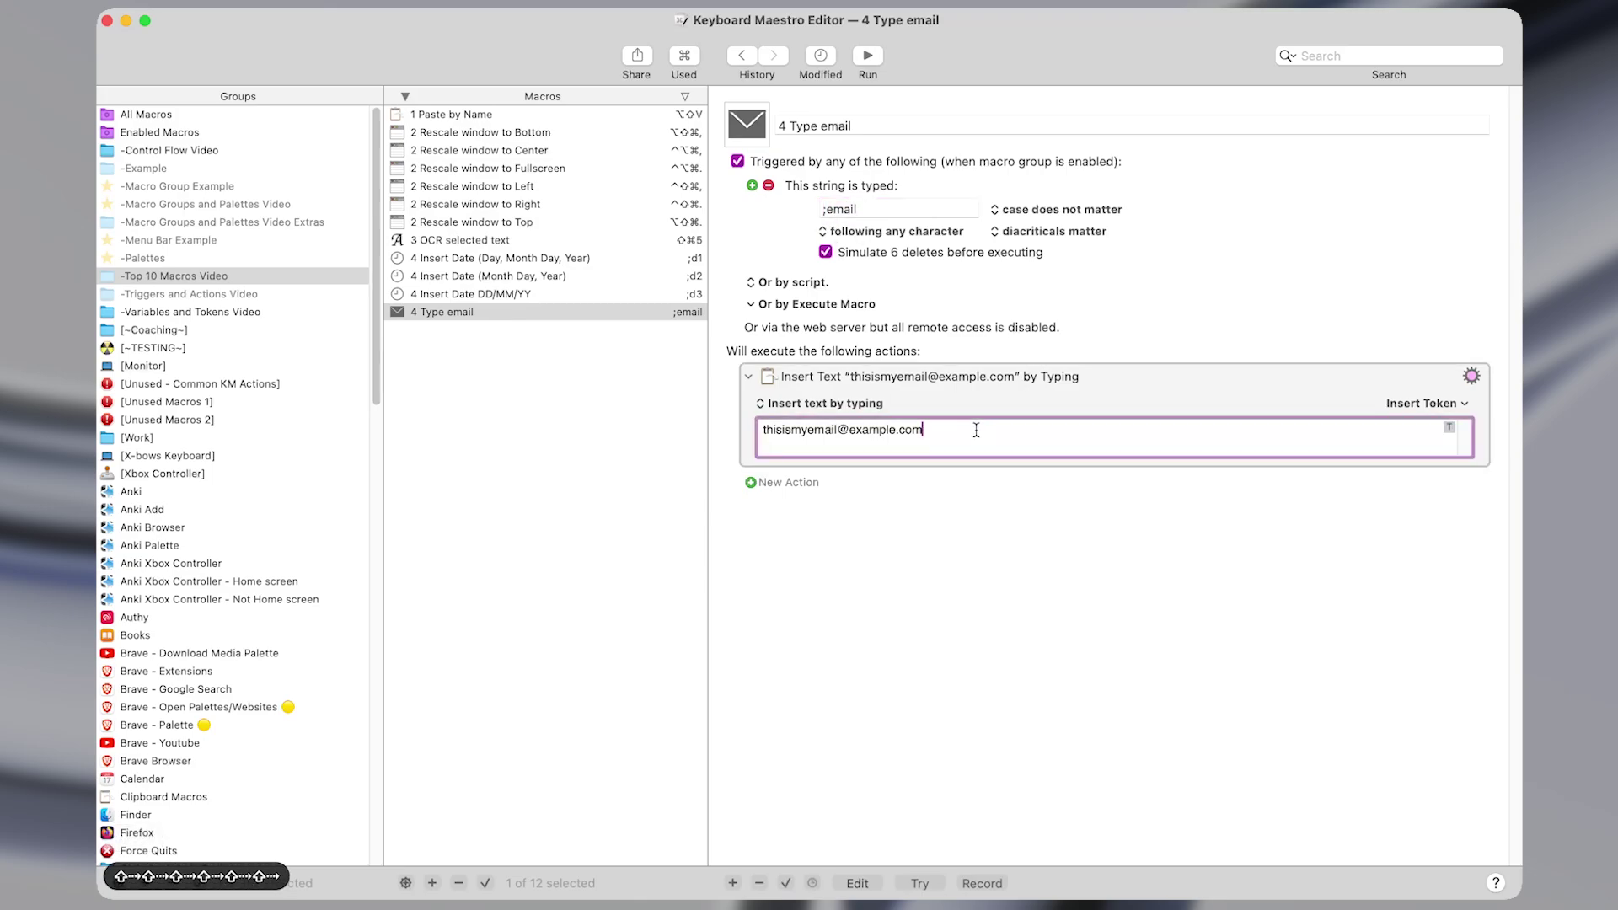
key("shift+super+Left")
left_click(764, 433)
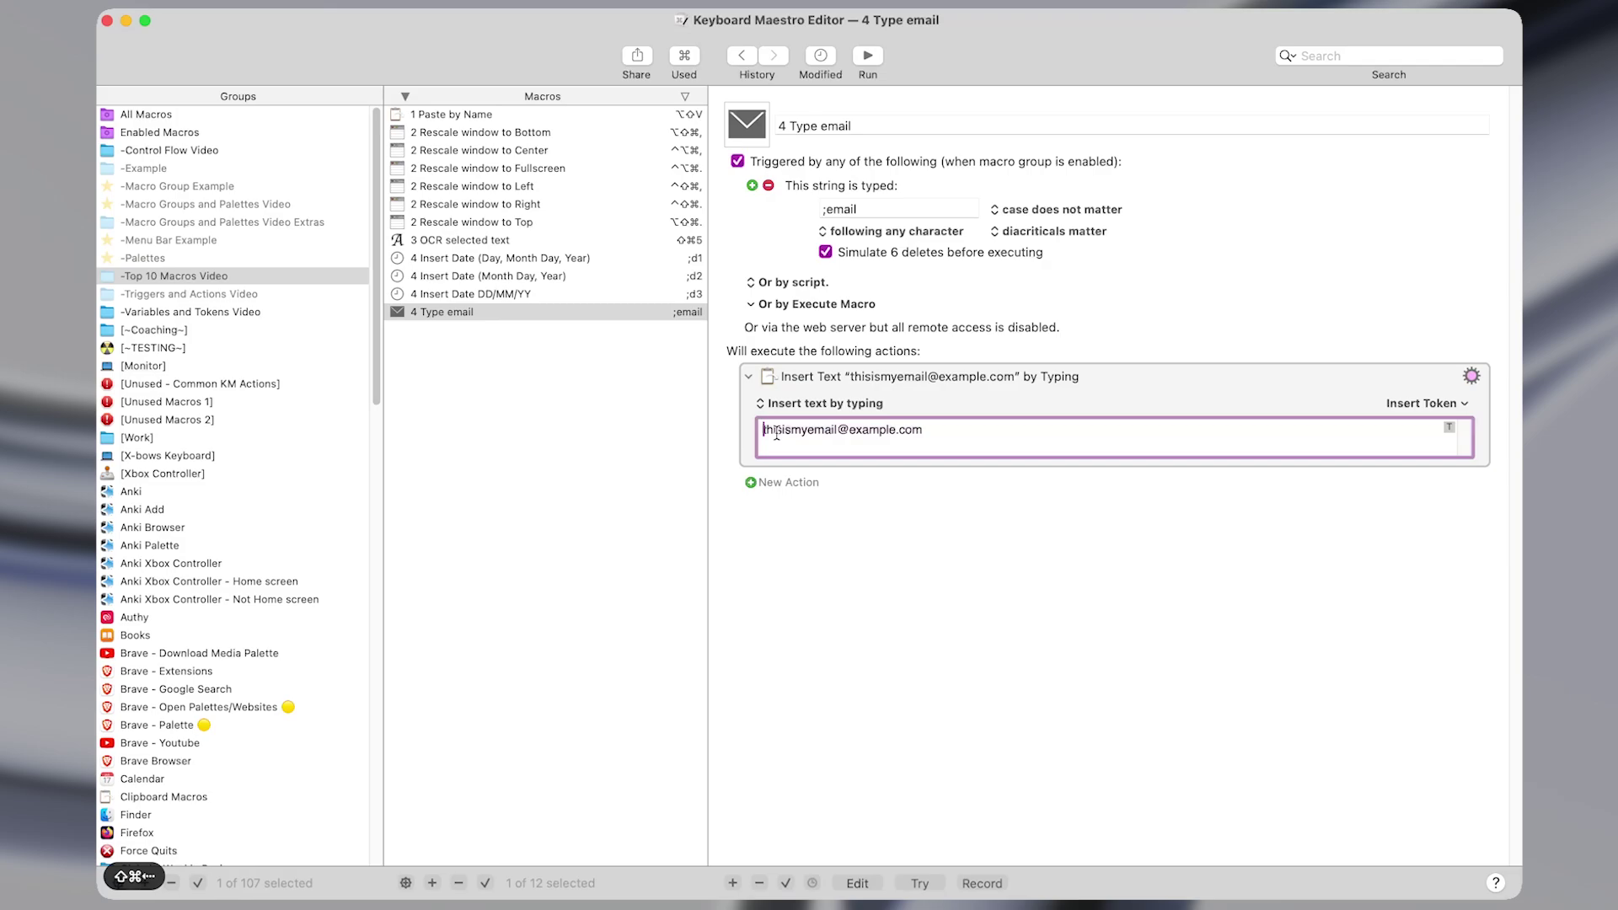
left_click(599, 259)
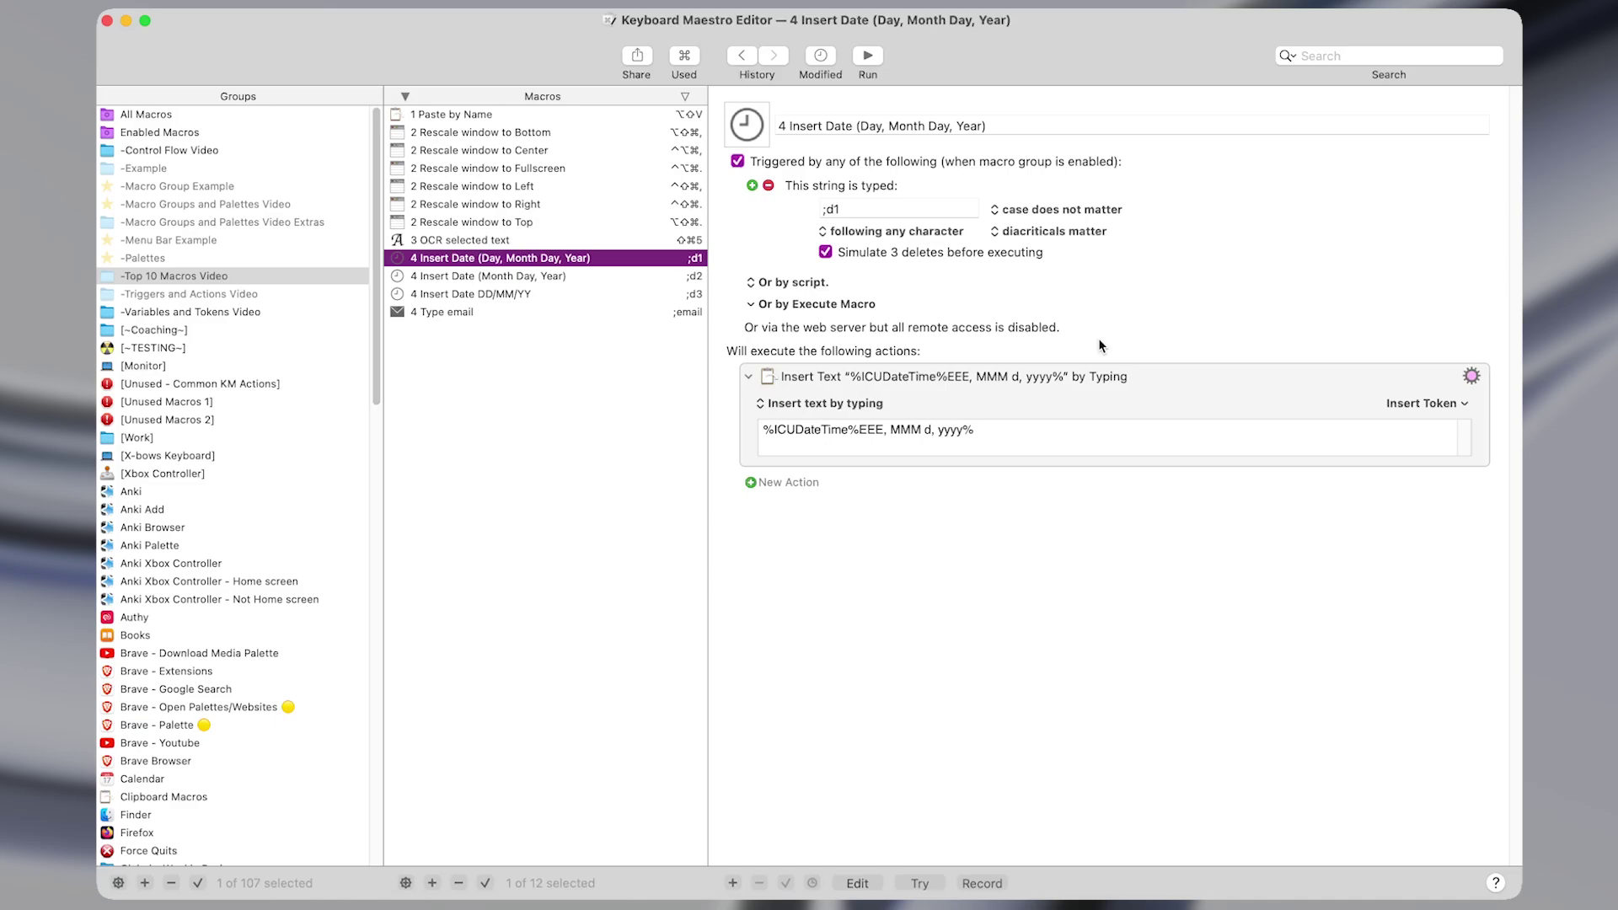
Highlight the EEE, MMM d, yyyy pattern in the date action's format text.
left_click(770, 397)
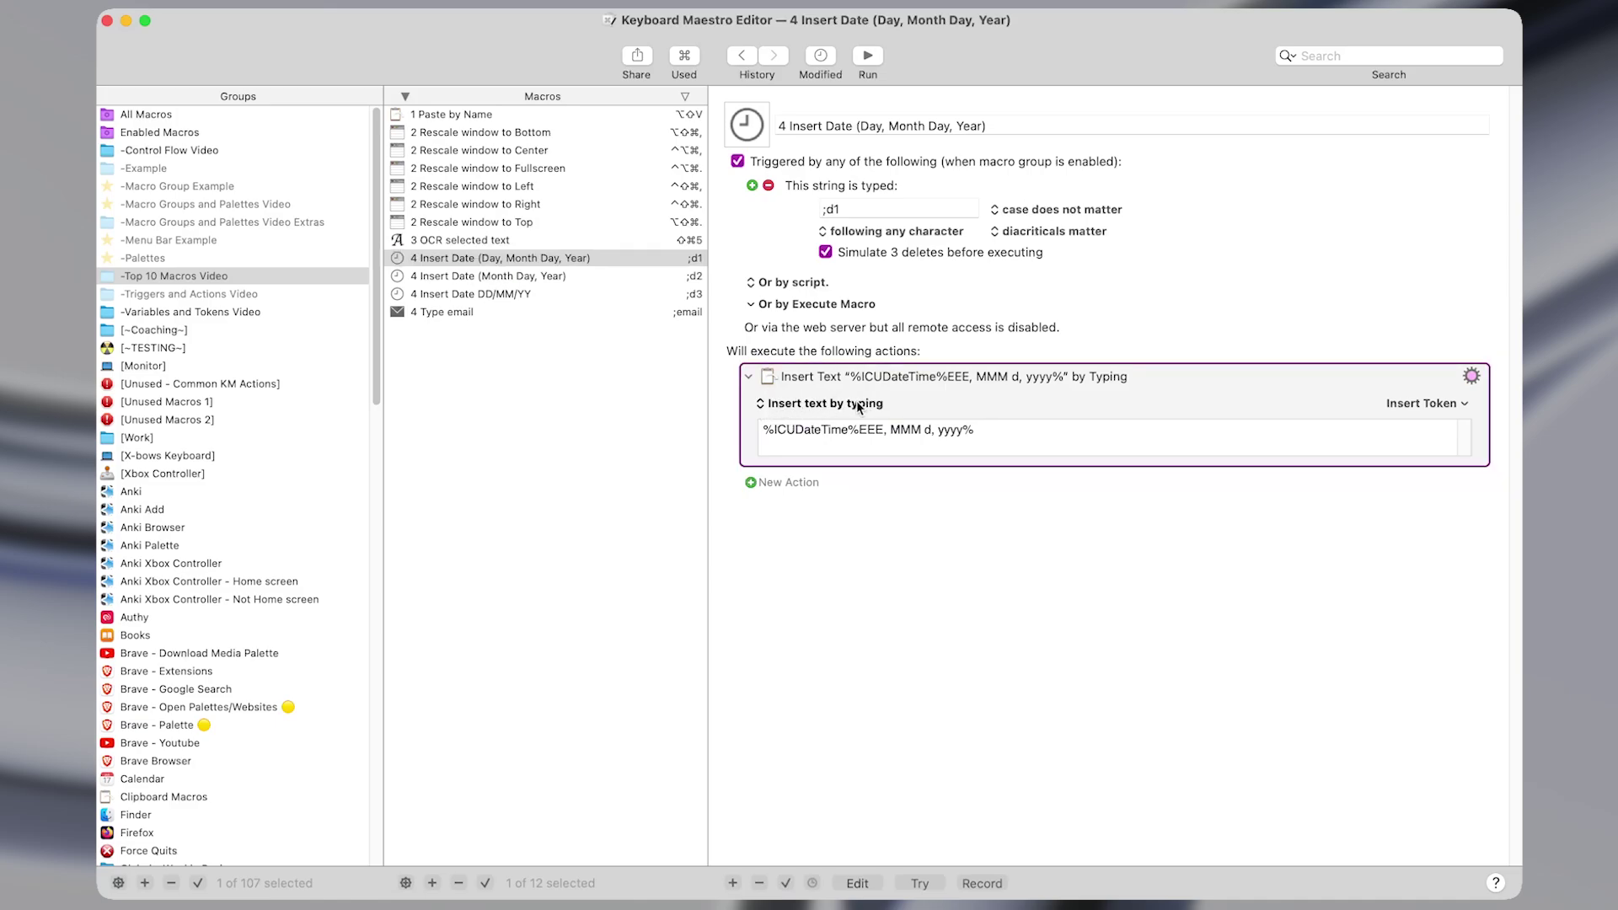
left_click(835, 408)
left_click(973, 410)
left_click(972, 428)
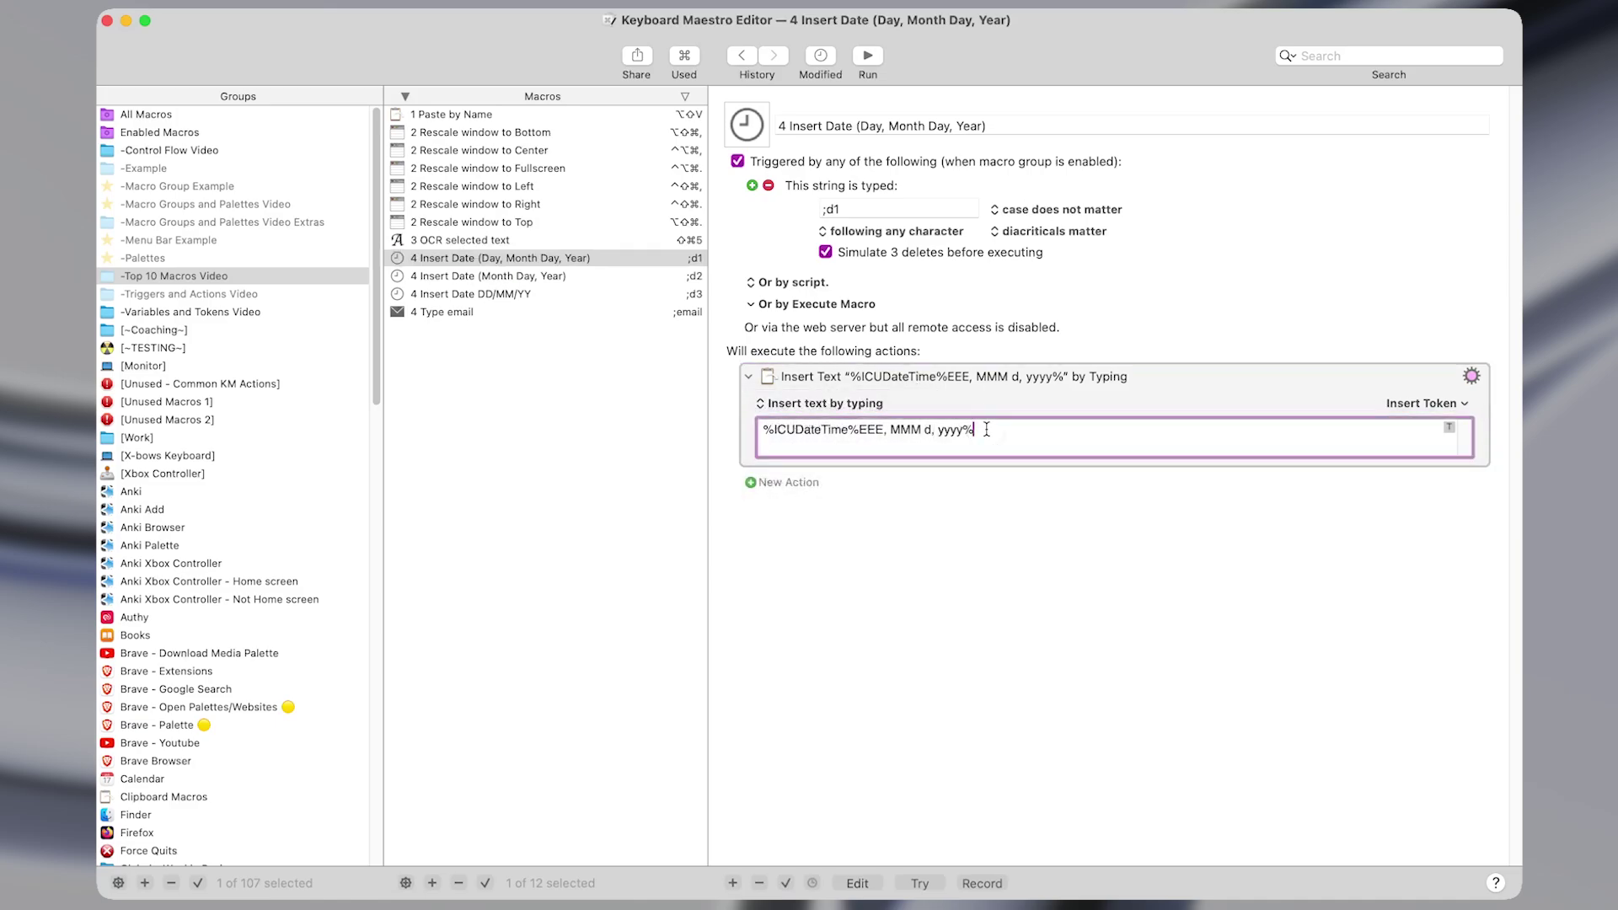
key("shift+super+Left")
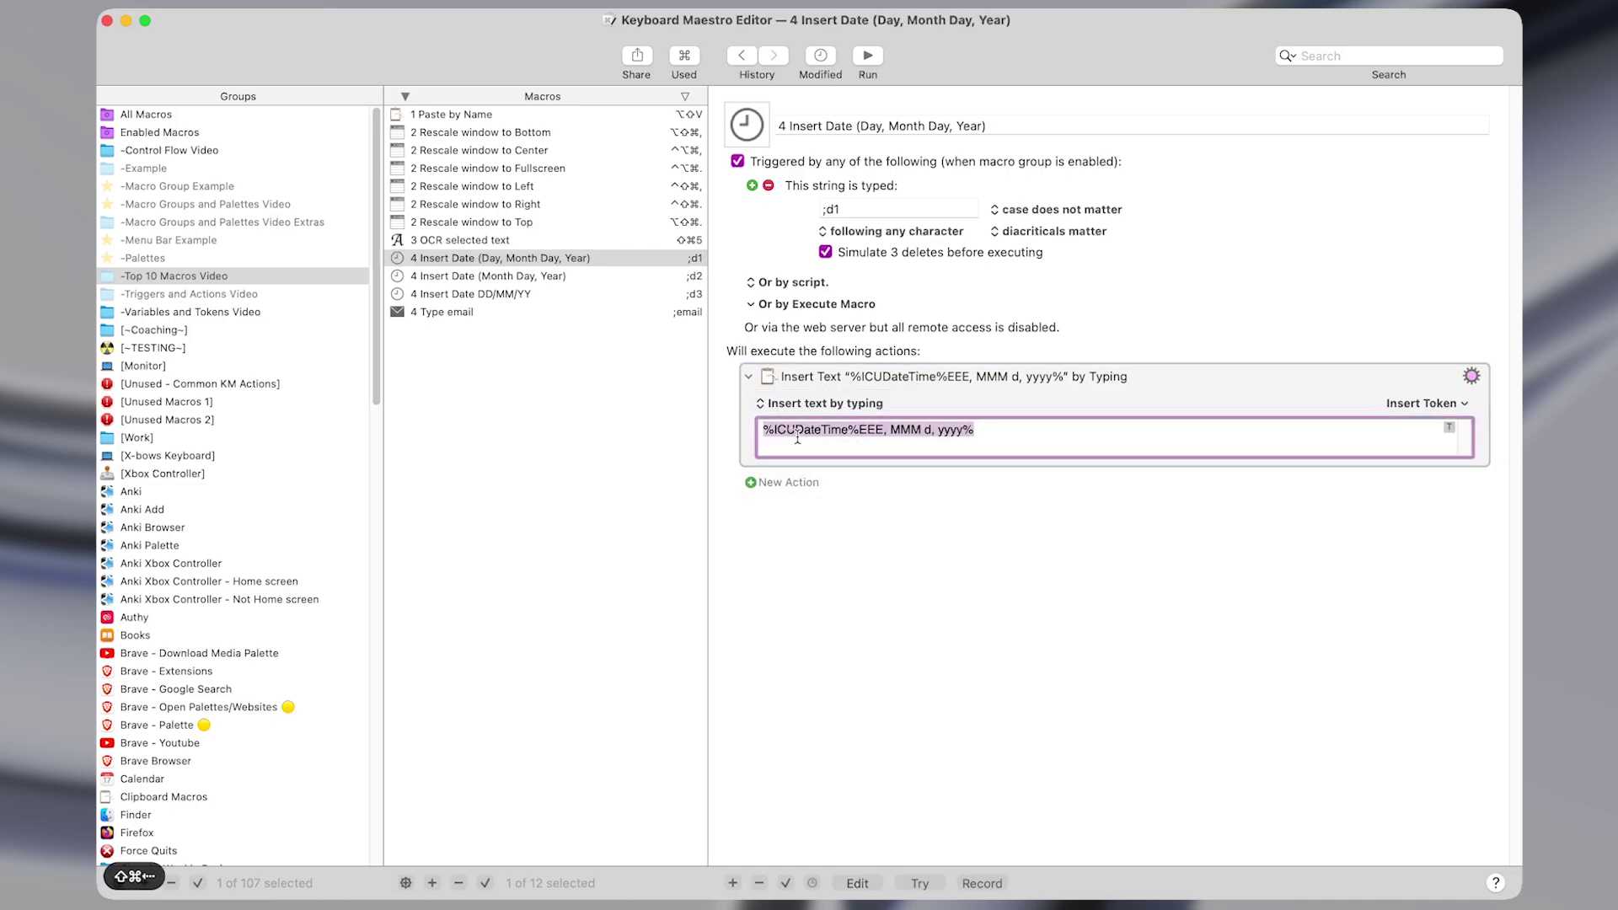
left_click(798, 432)
left_click(776, 431)
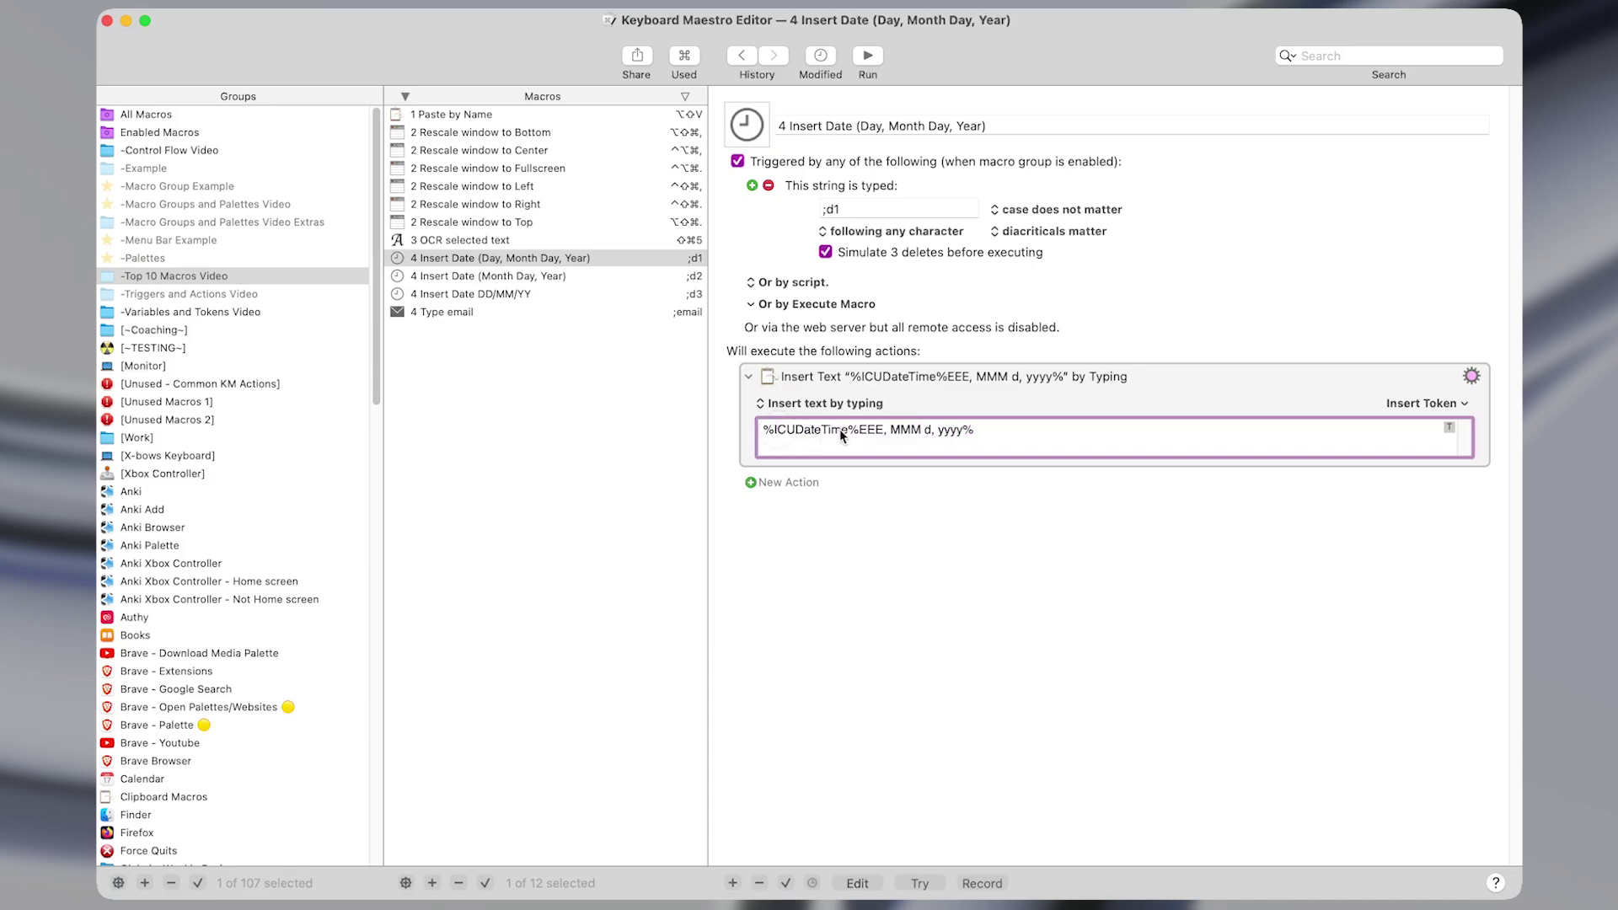
left_click_drag(860, 430, 966, 429)
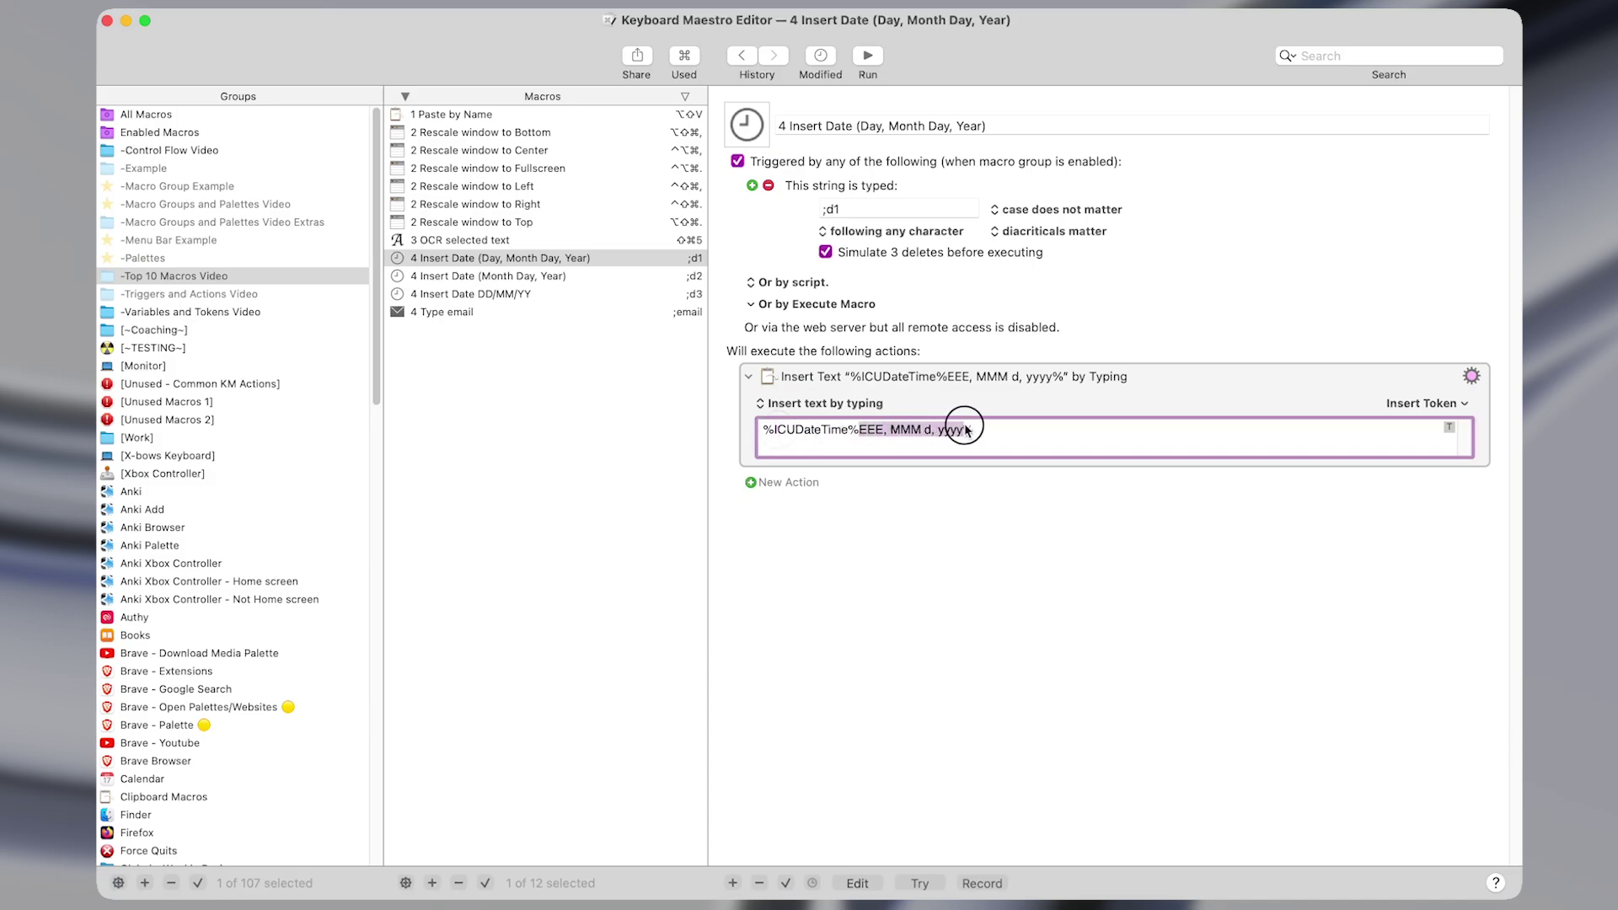
left_click(874, 488)
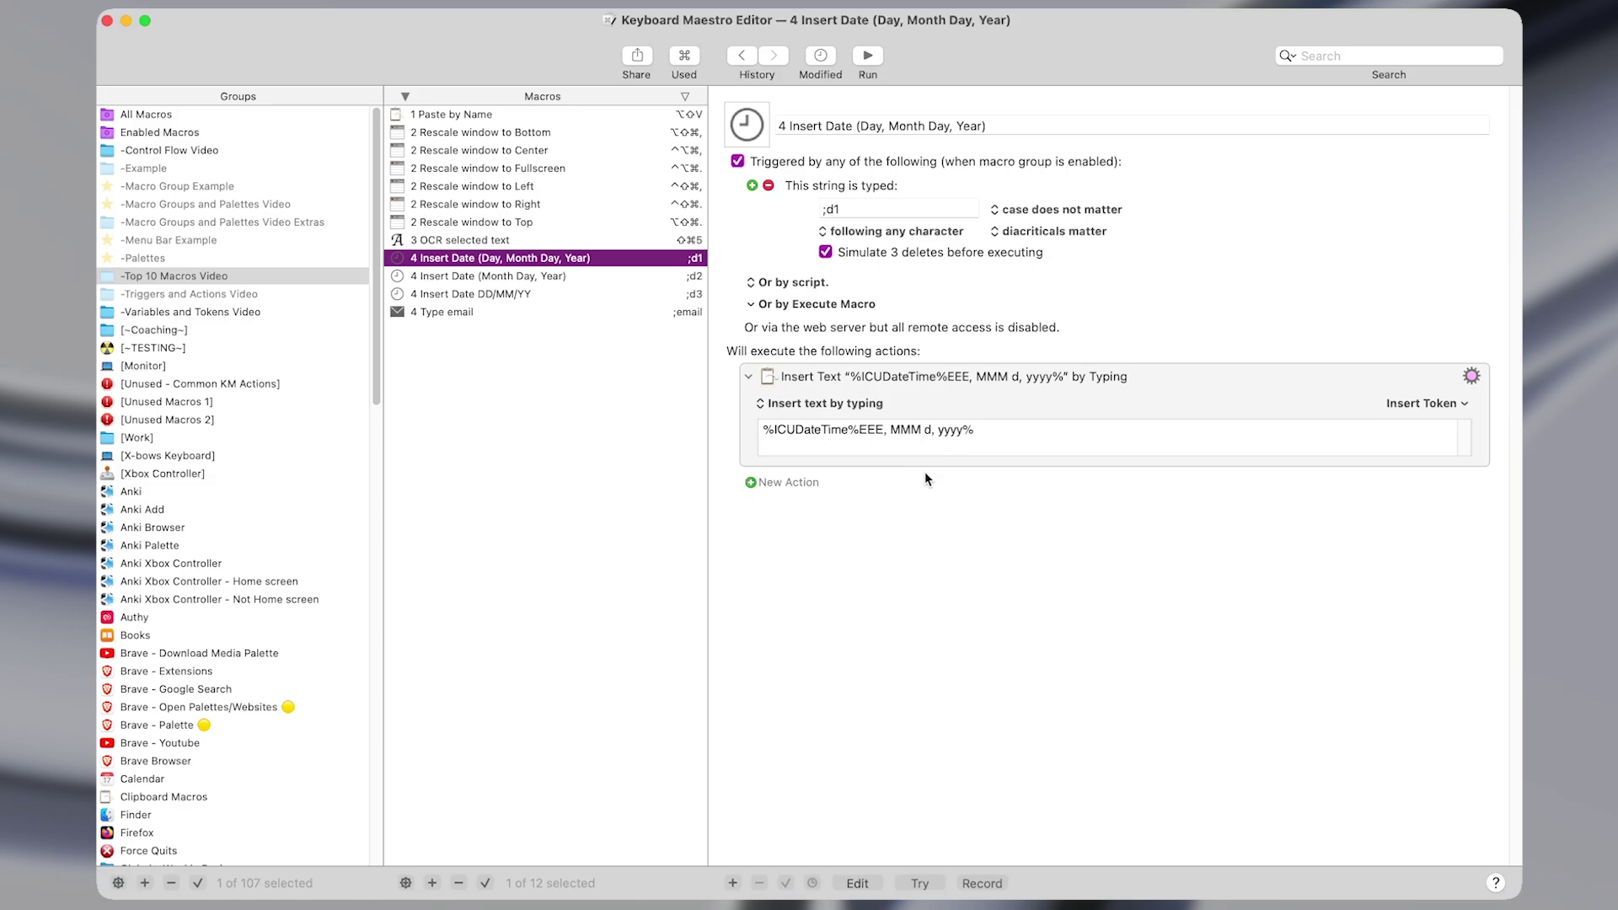
Open the 4 Insert Date DD/MM/YY macro and highlight its MM/dd/yyyy format.
left_click(697, 279)
left_click(866, 444)
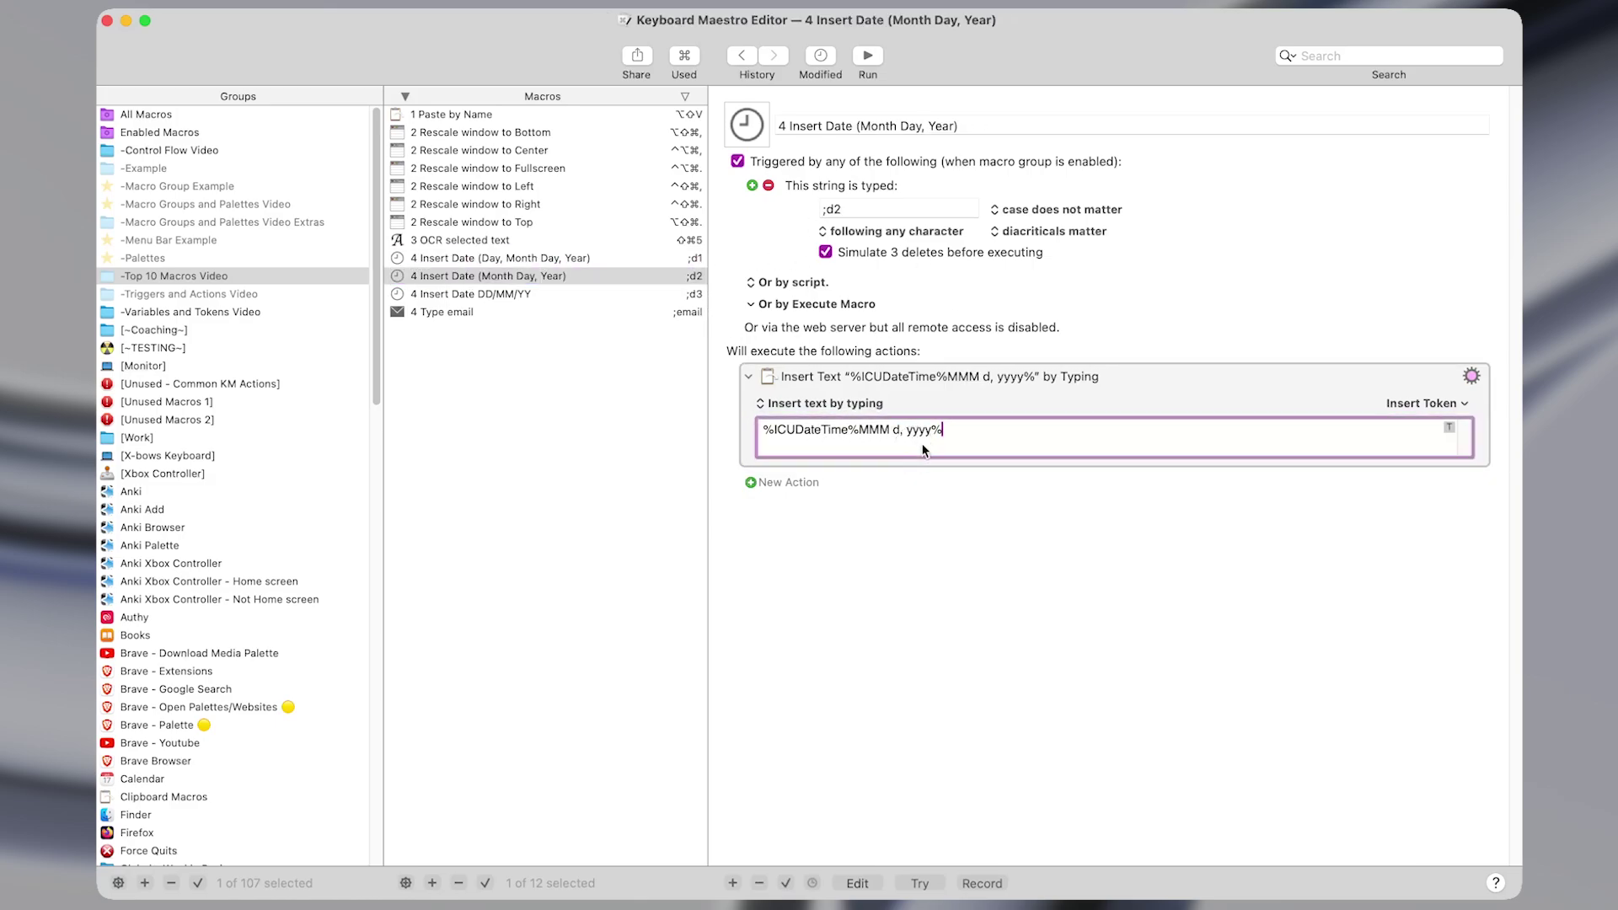
left_click(661, 290)
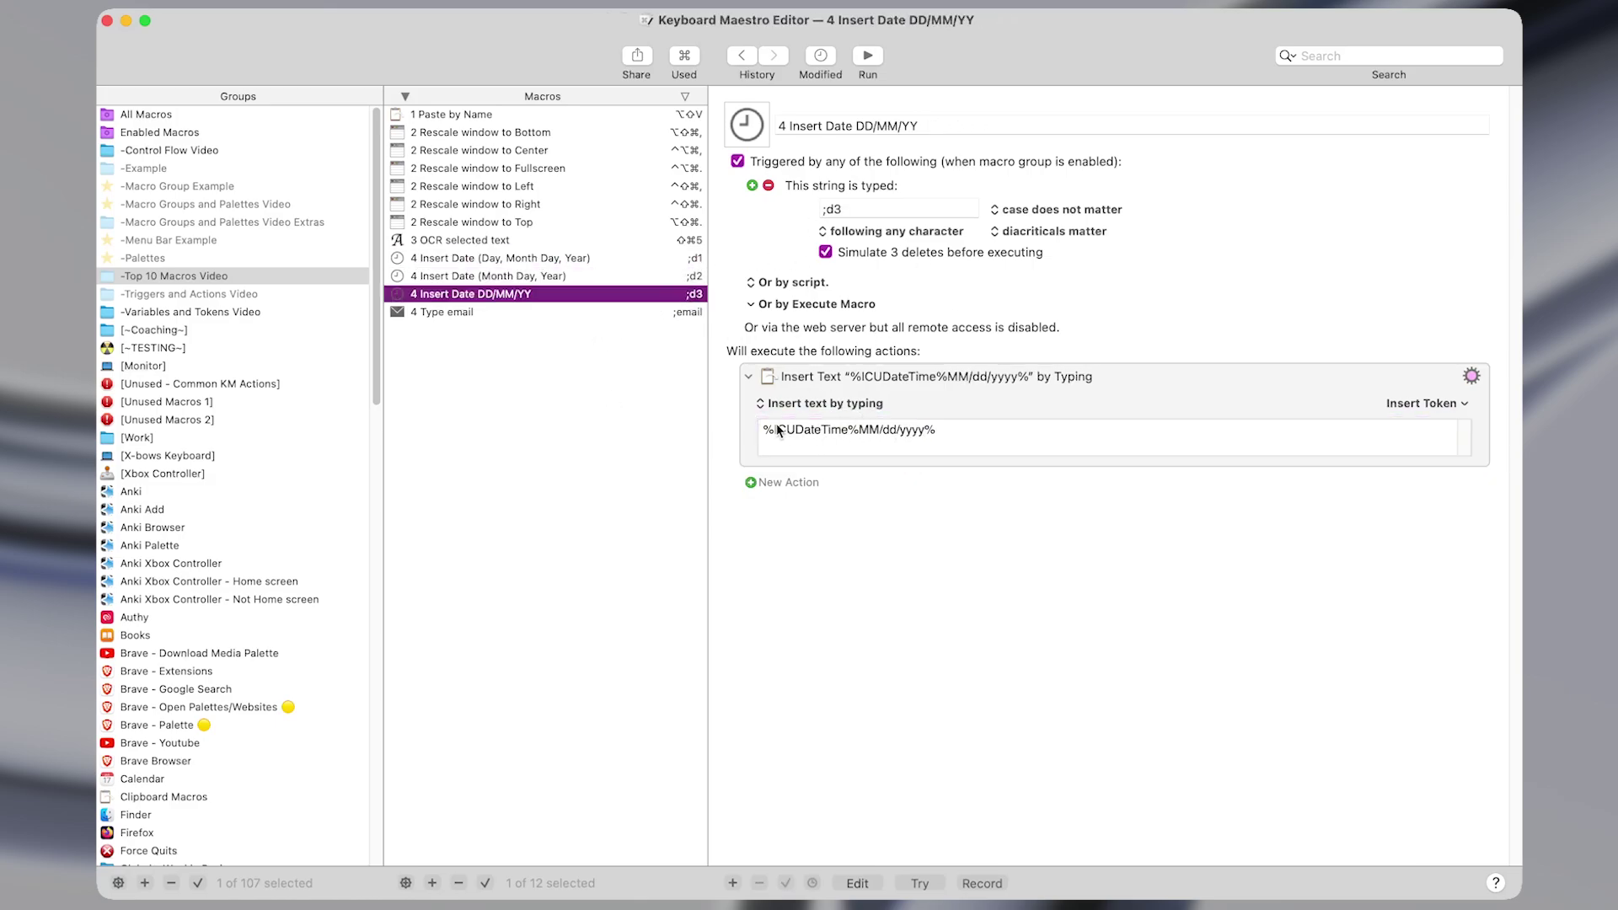
left_click_drag(764, 430, 933, 433)
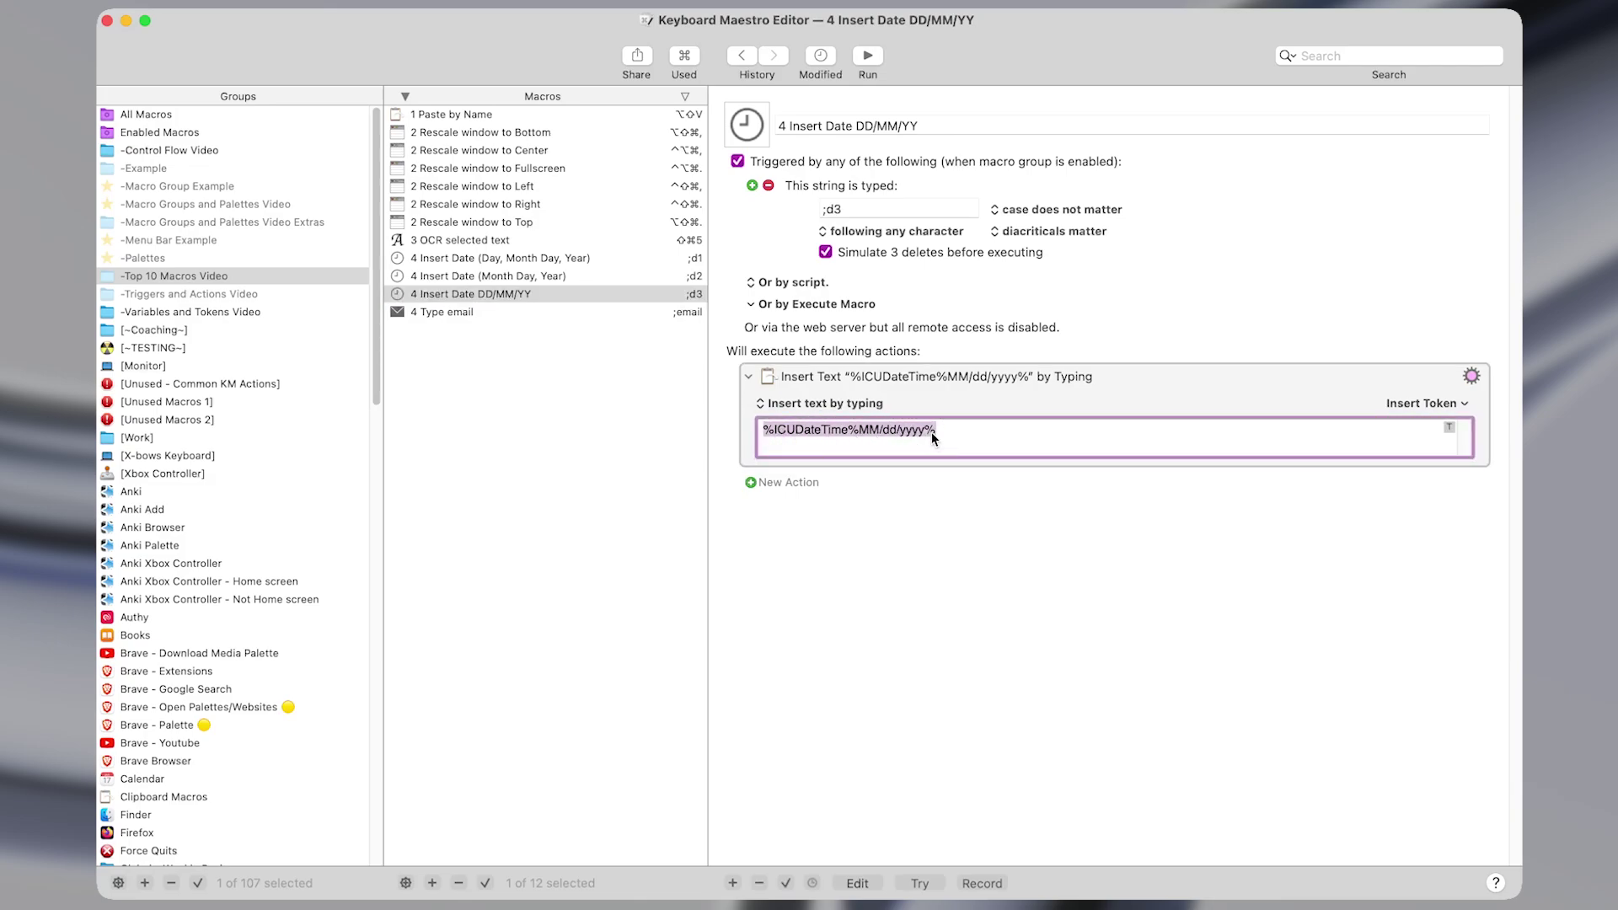
key("shift+super+Left")
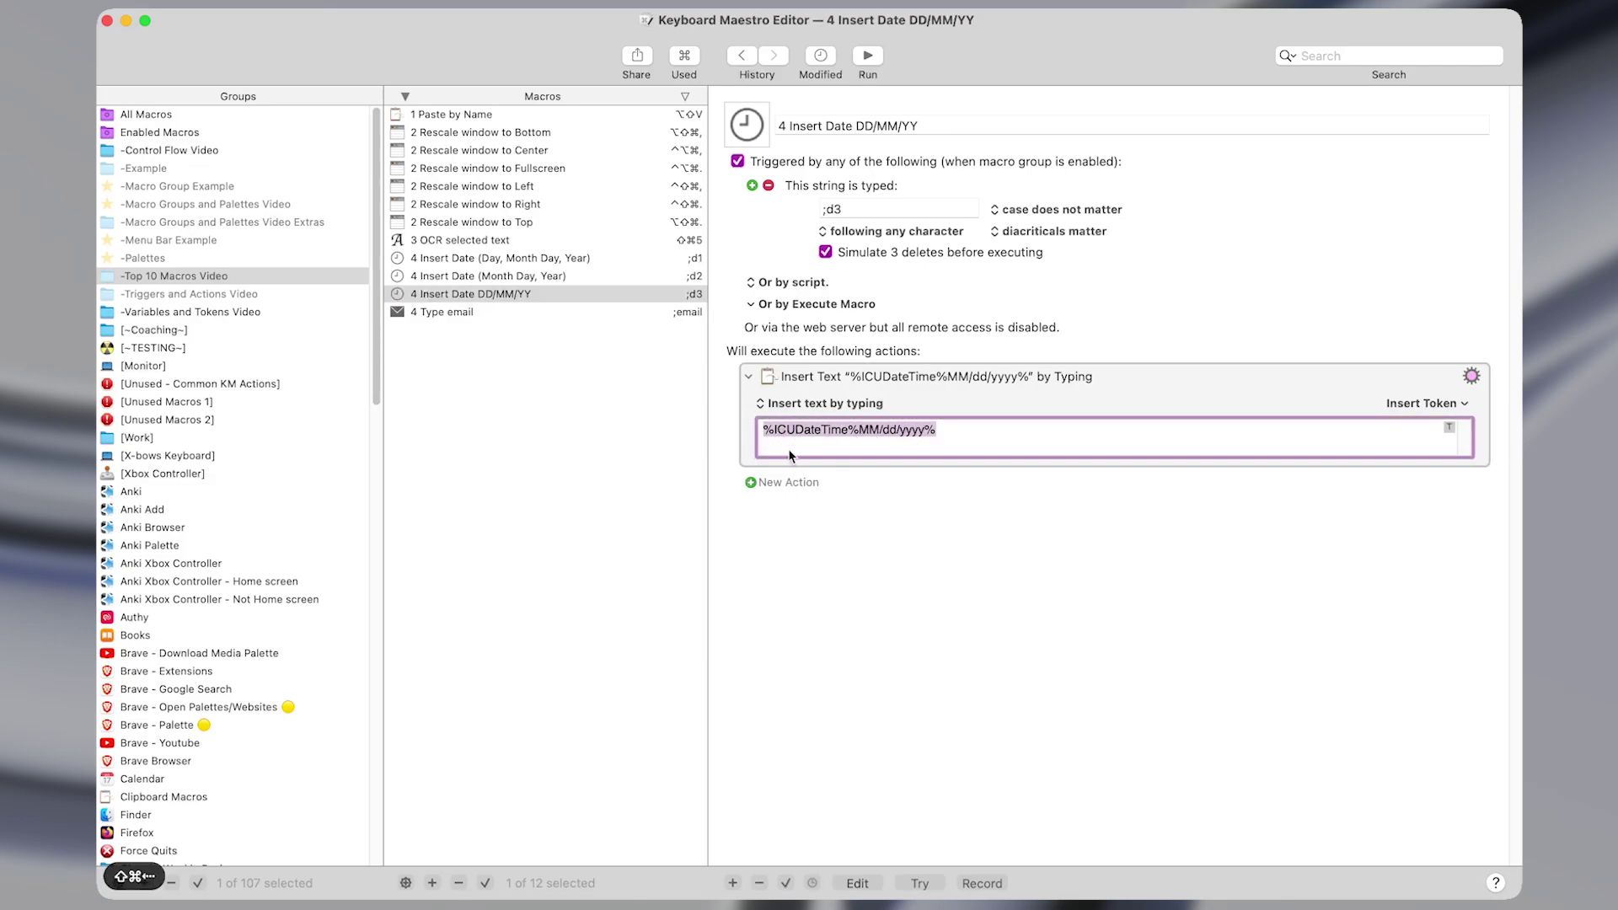
key("super+Left")
key("super+Right")
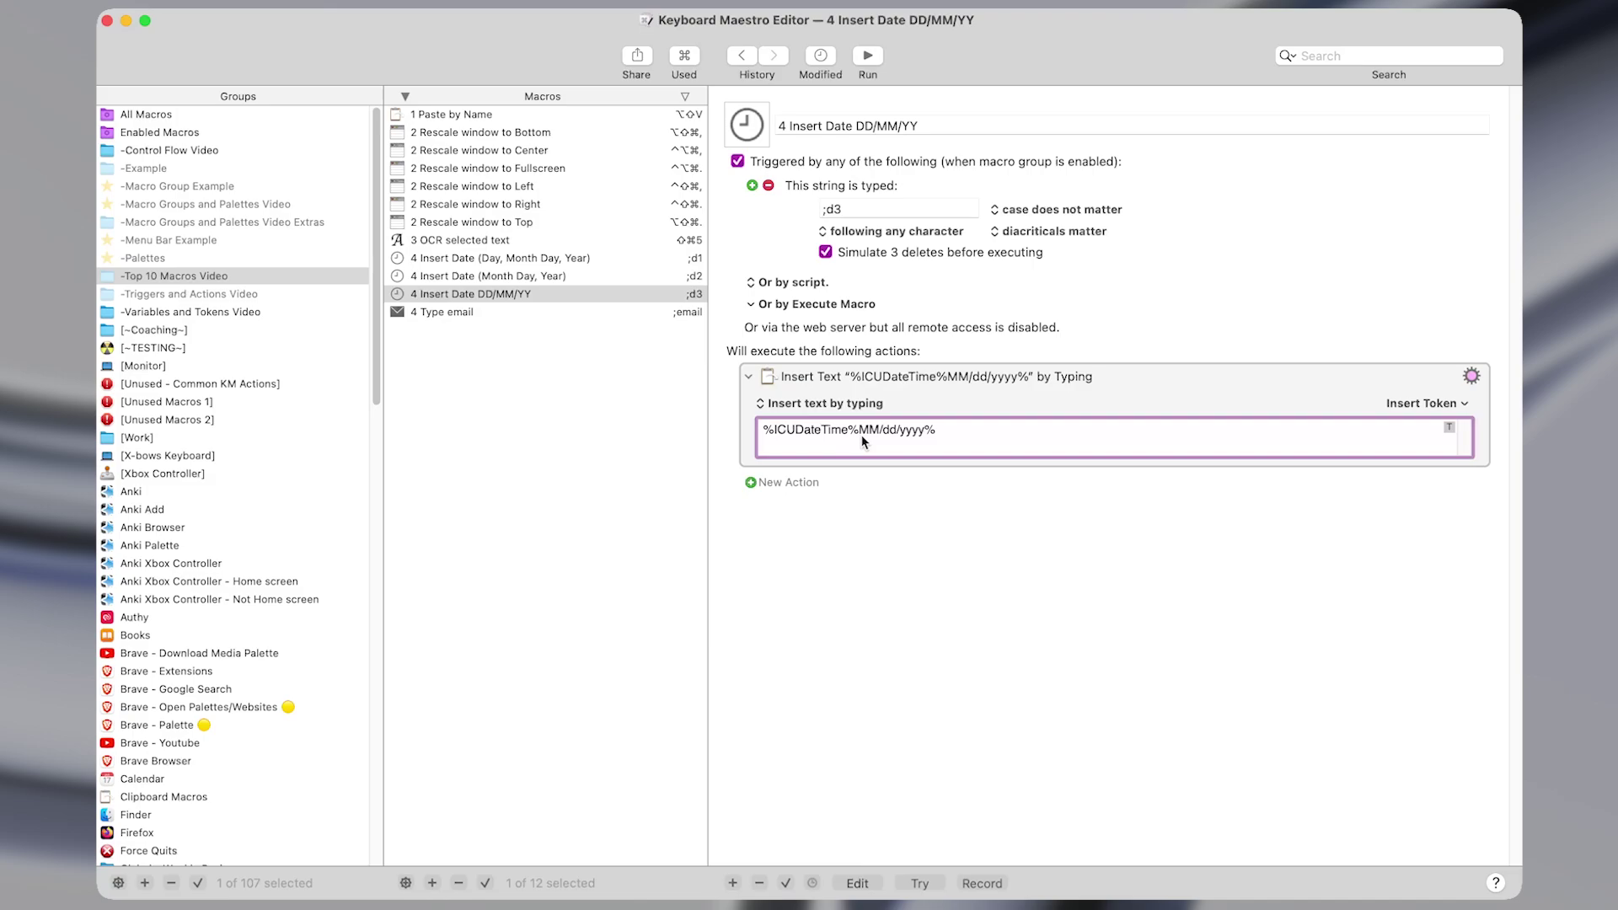
left_click_drag(859, 433, 930, 439)
Type ;d on a new line in the Obsidian note to insert dates.
left_click(937, 434)
key("ctrl+alt+z")
key("super+Right")
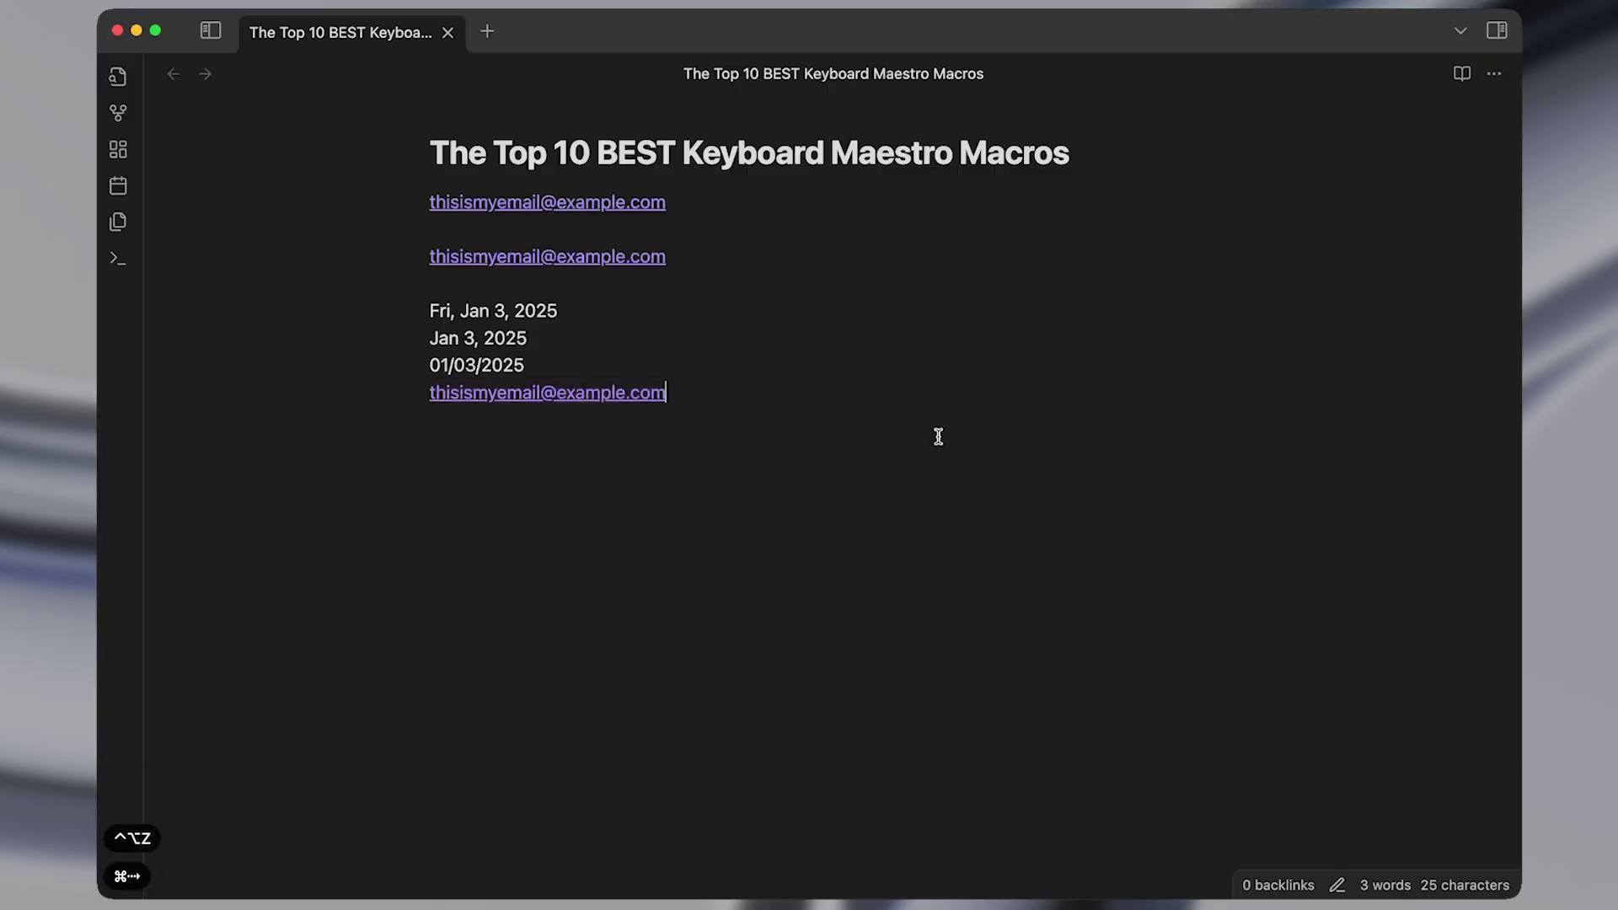
key("Return")
type(";d")
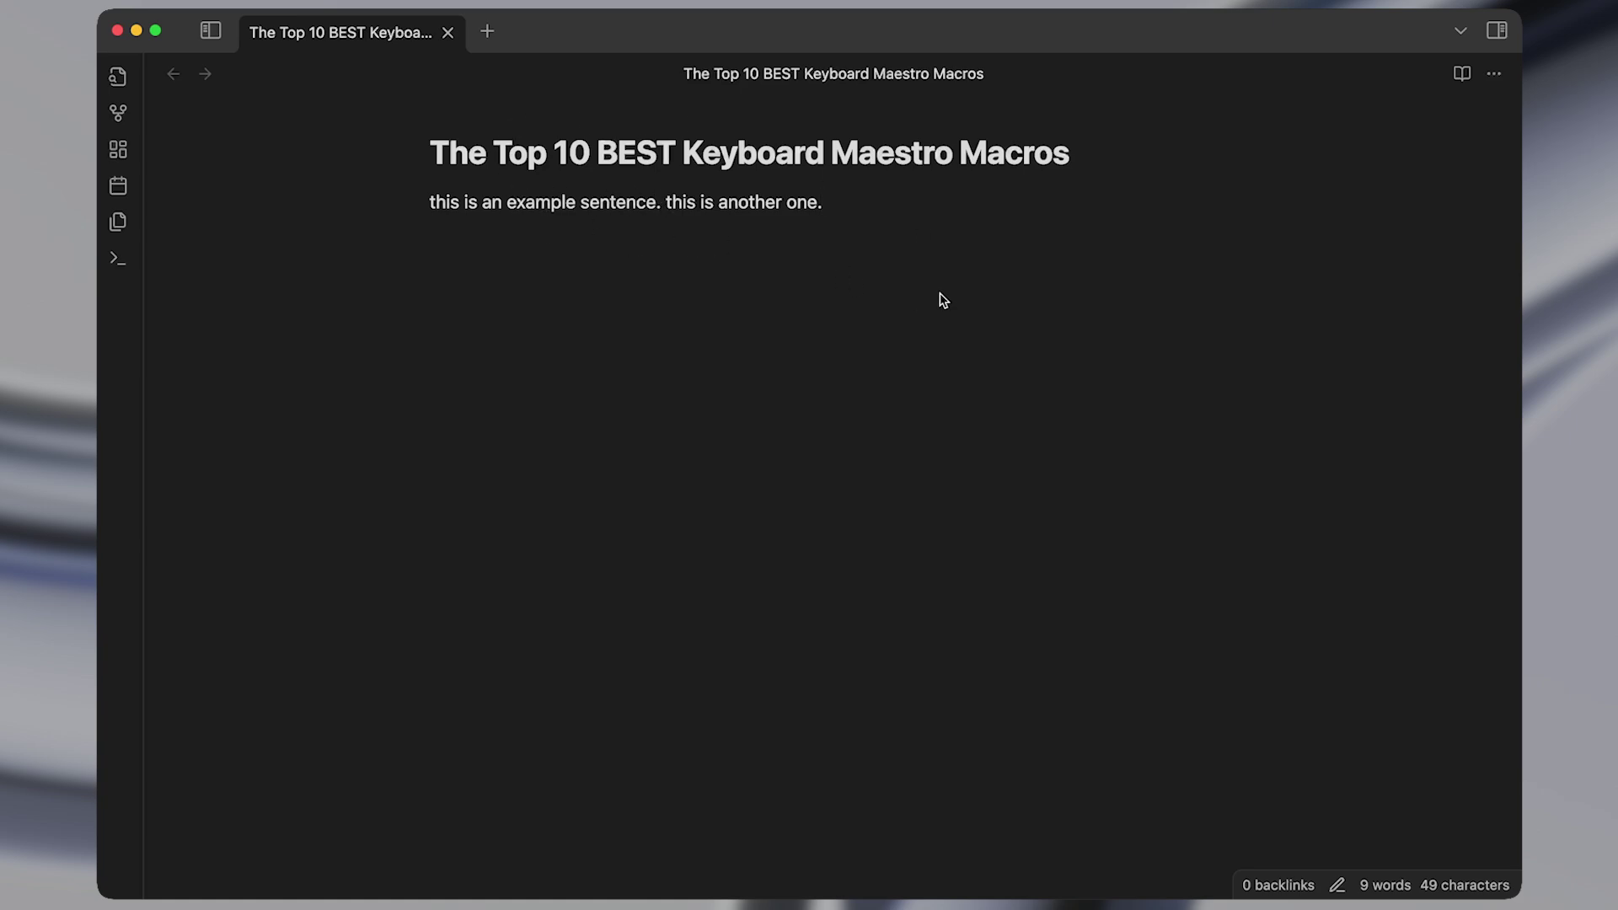
Convert the example sentence to sentence, title, upper, then lower case with ^⌥4, ^⌥3, ^⌥2, ^⌥1.
key("super+shift+Left")
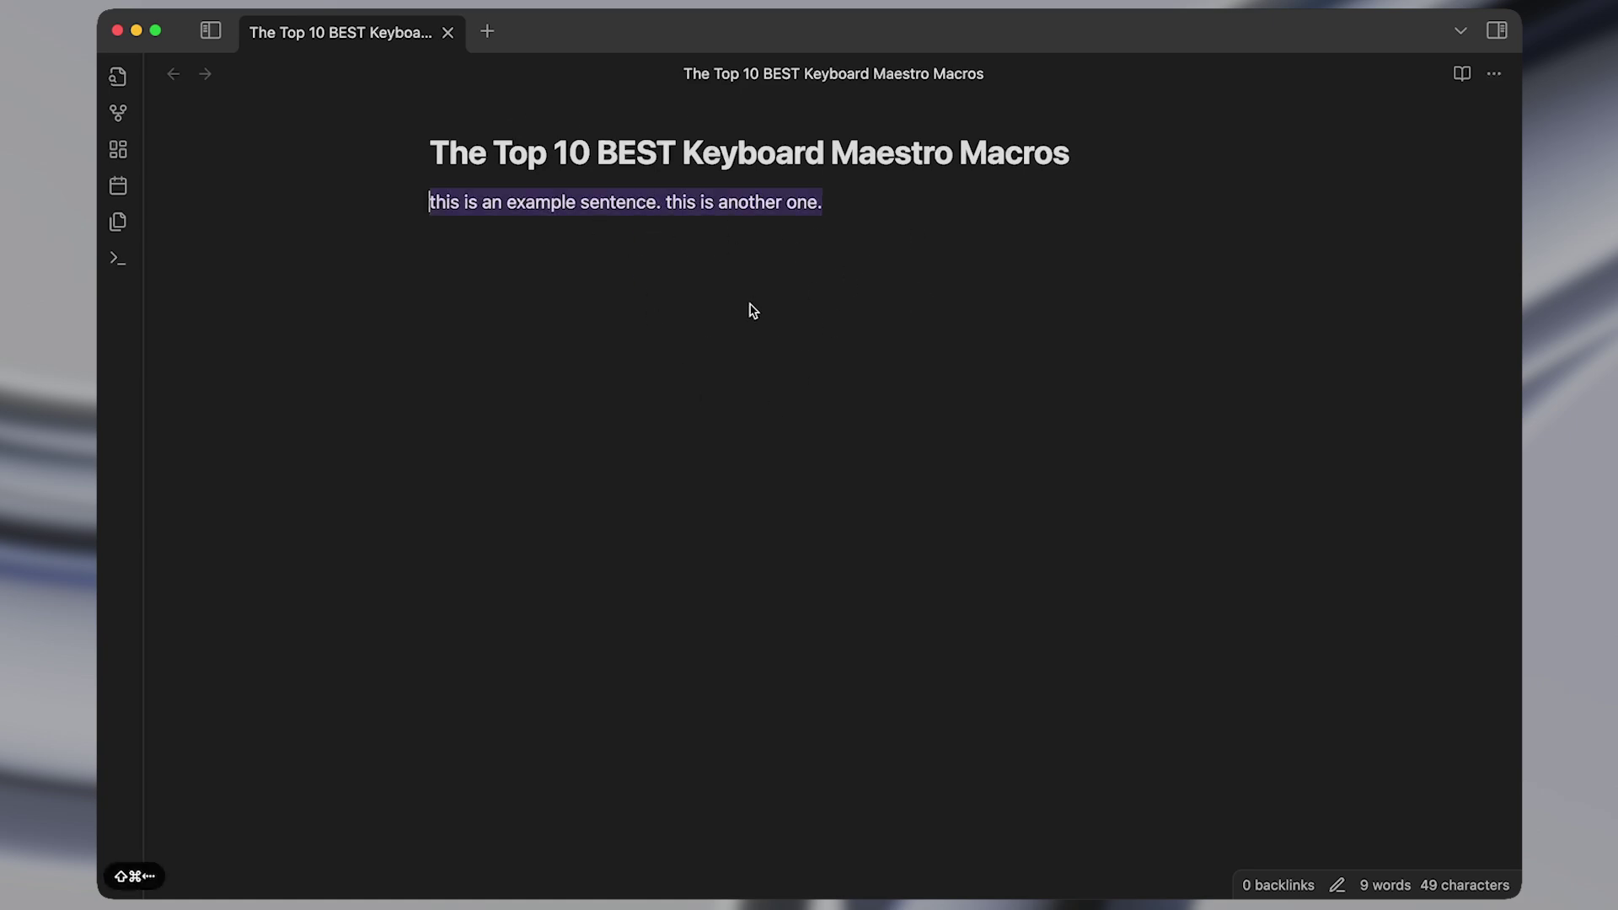
key("ctrl+alt+4")
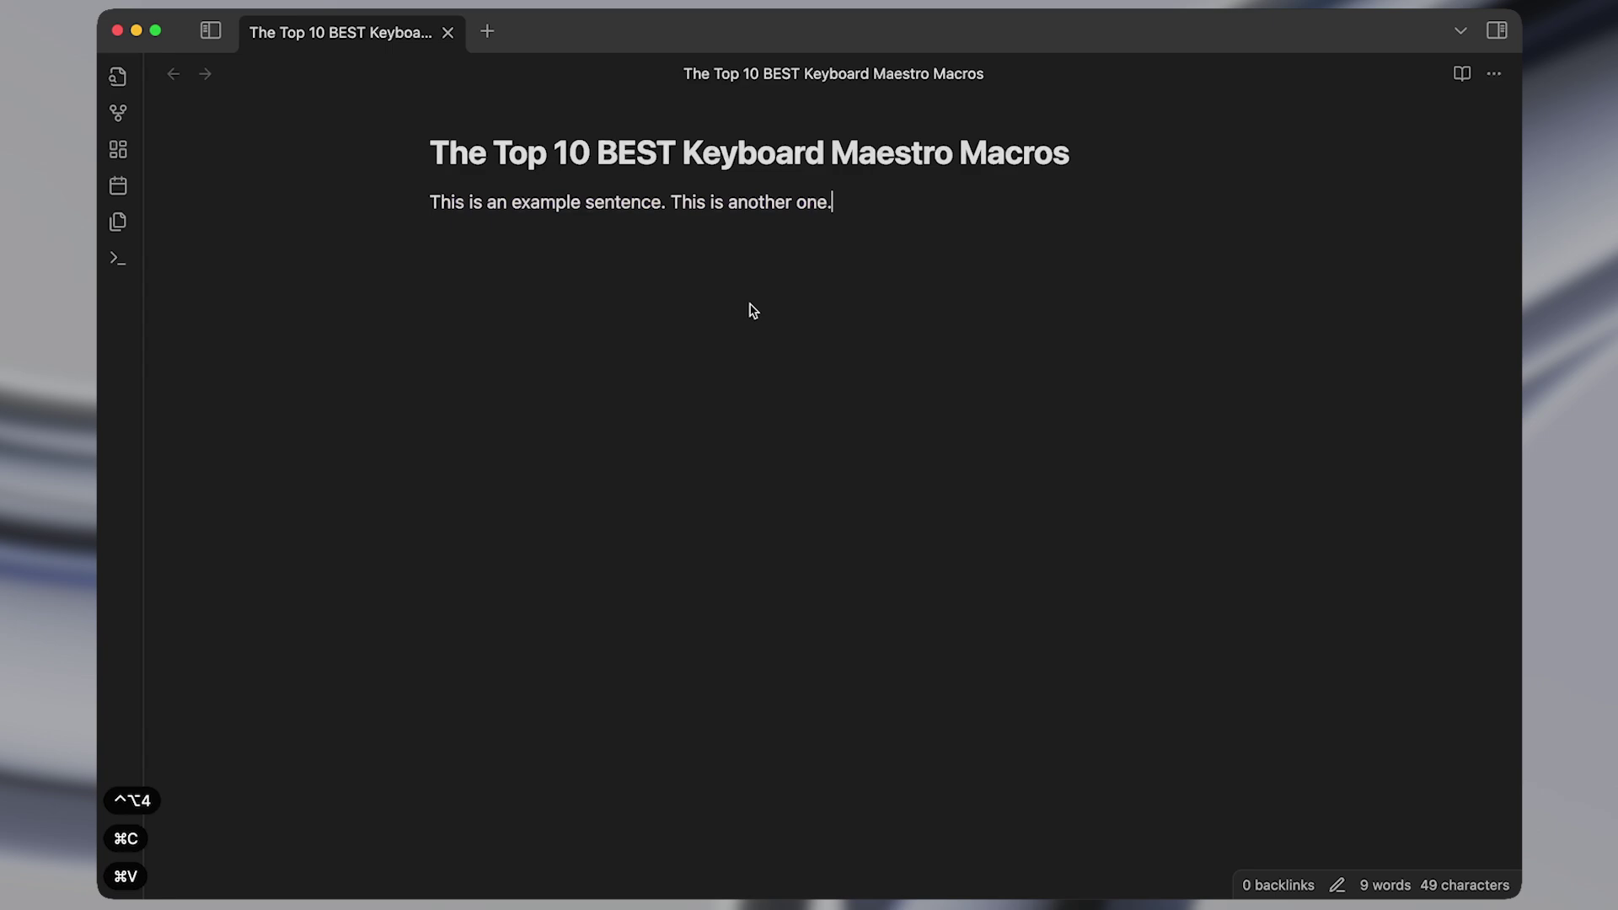
key("super+a")
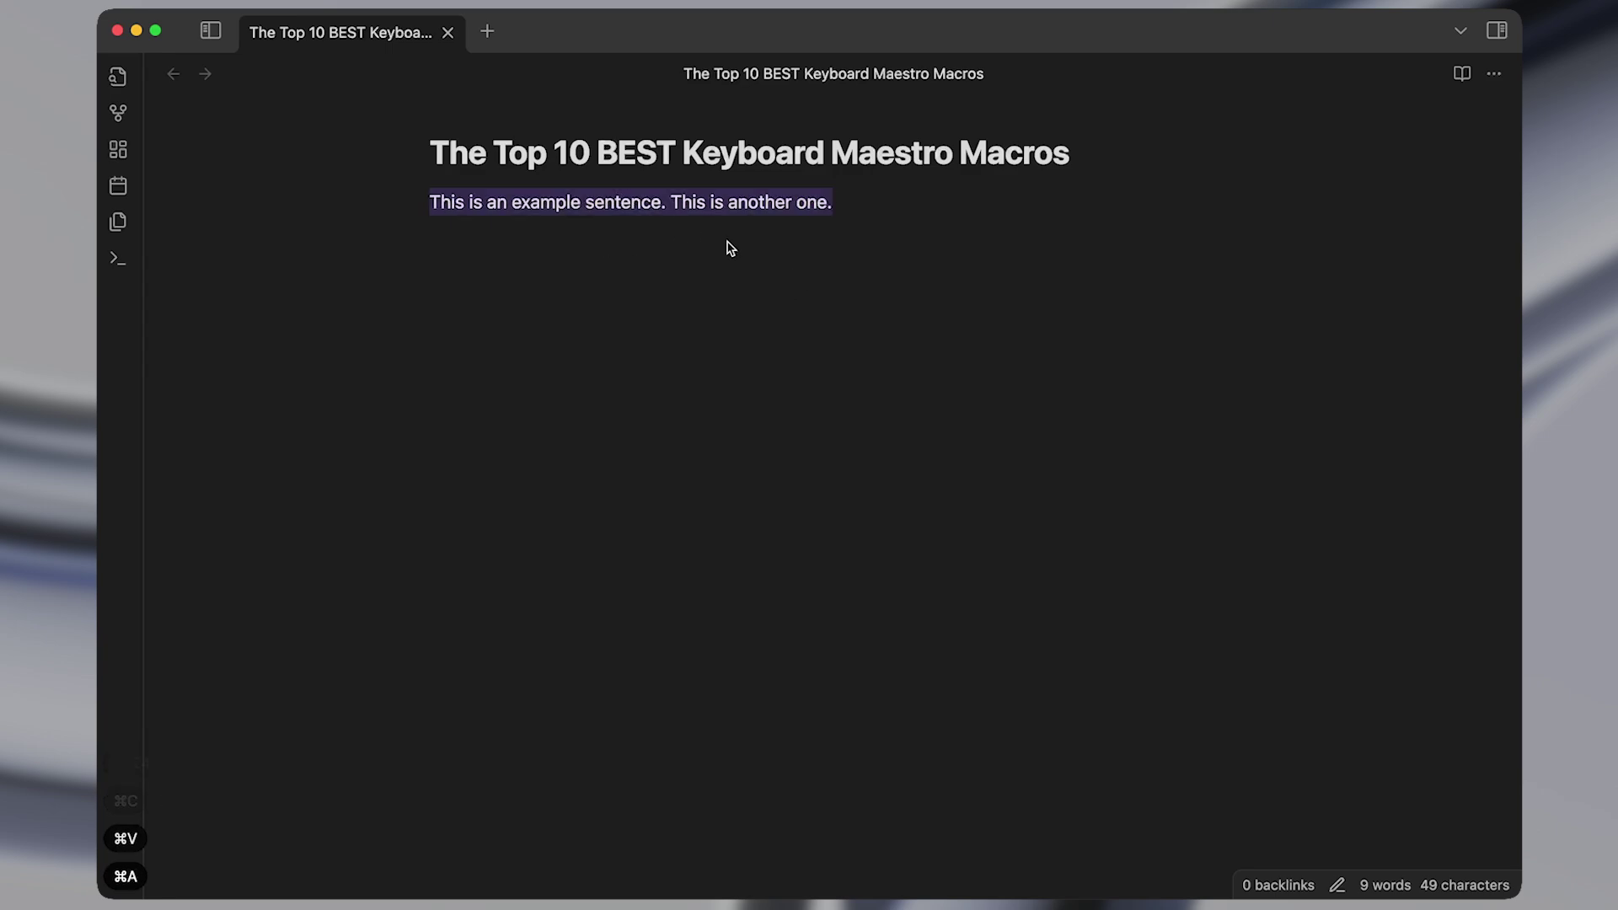
key("ctrl+alt+3")
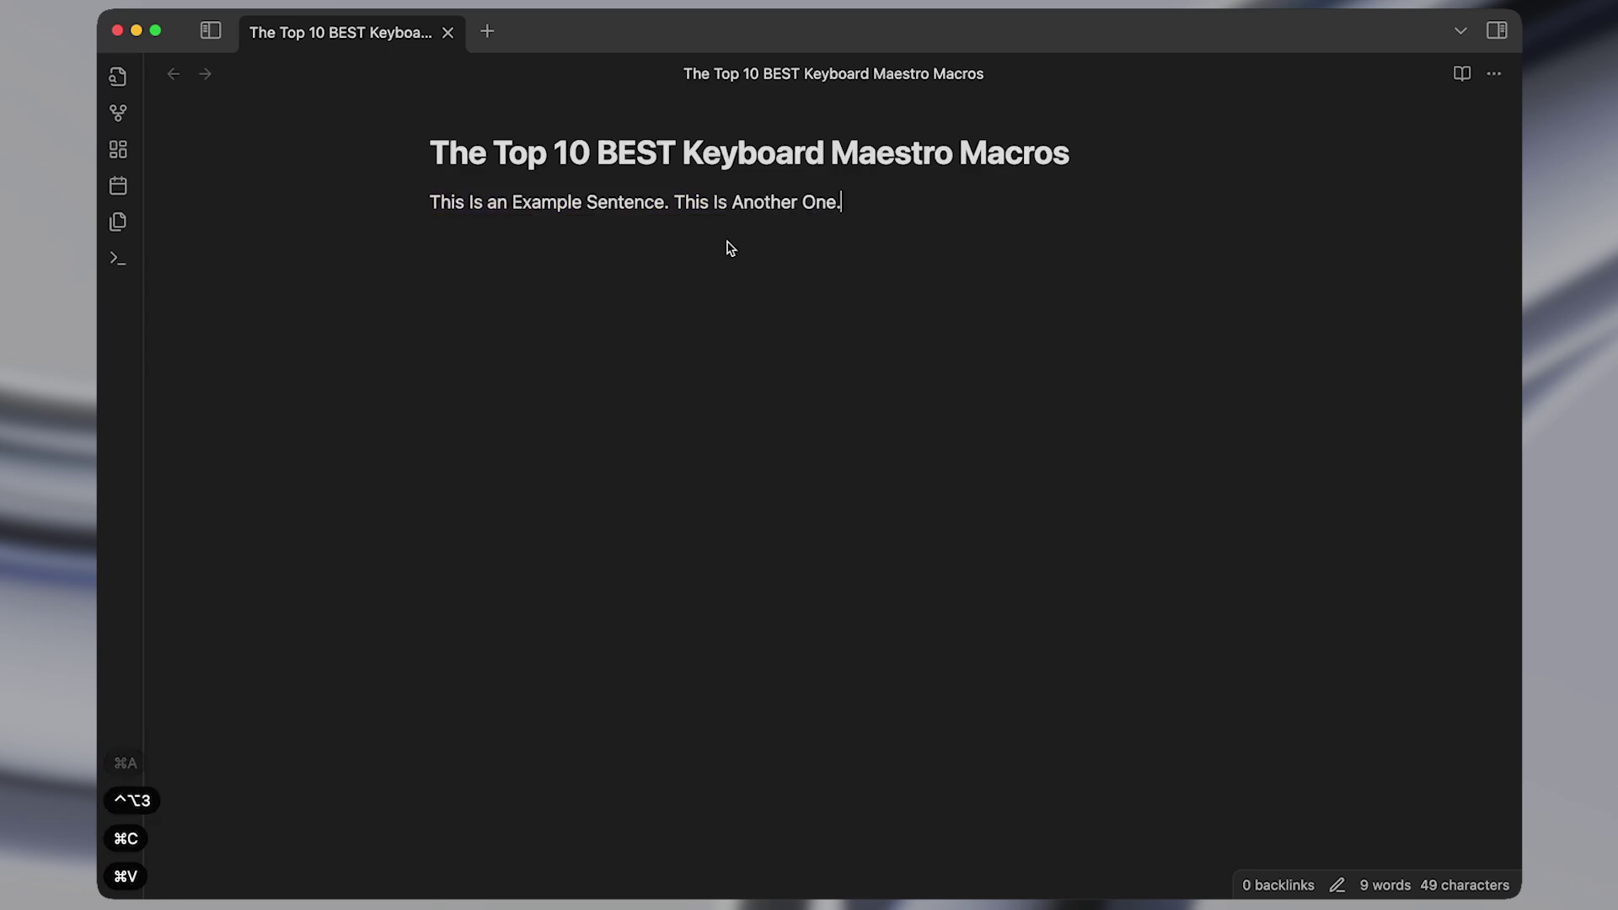
key("super+a")
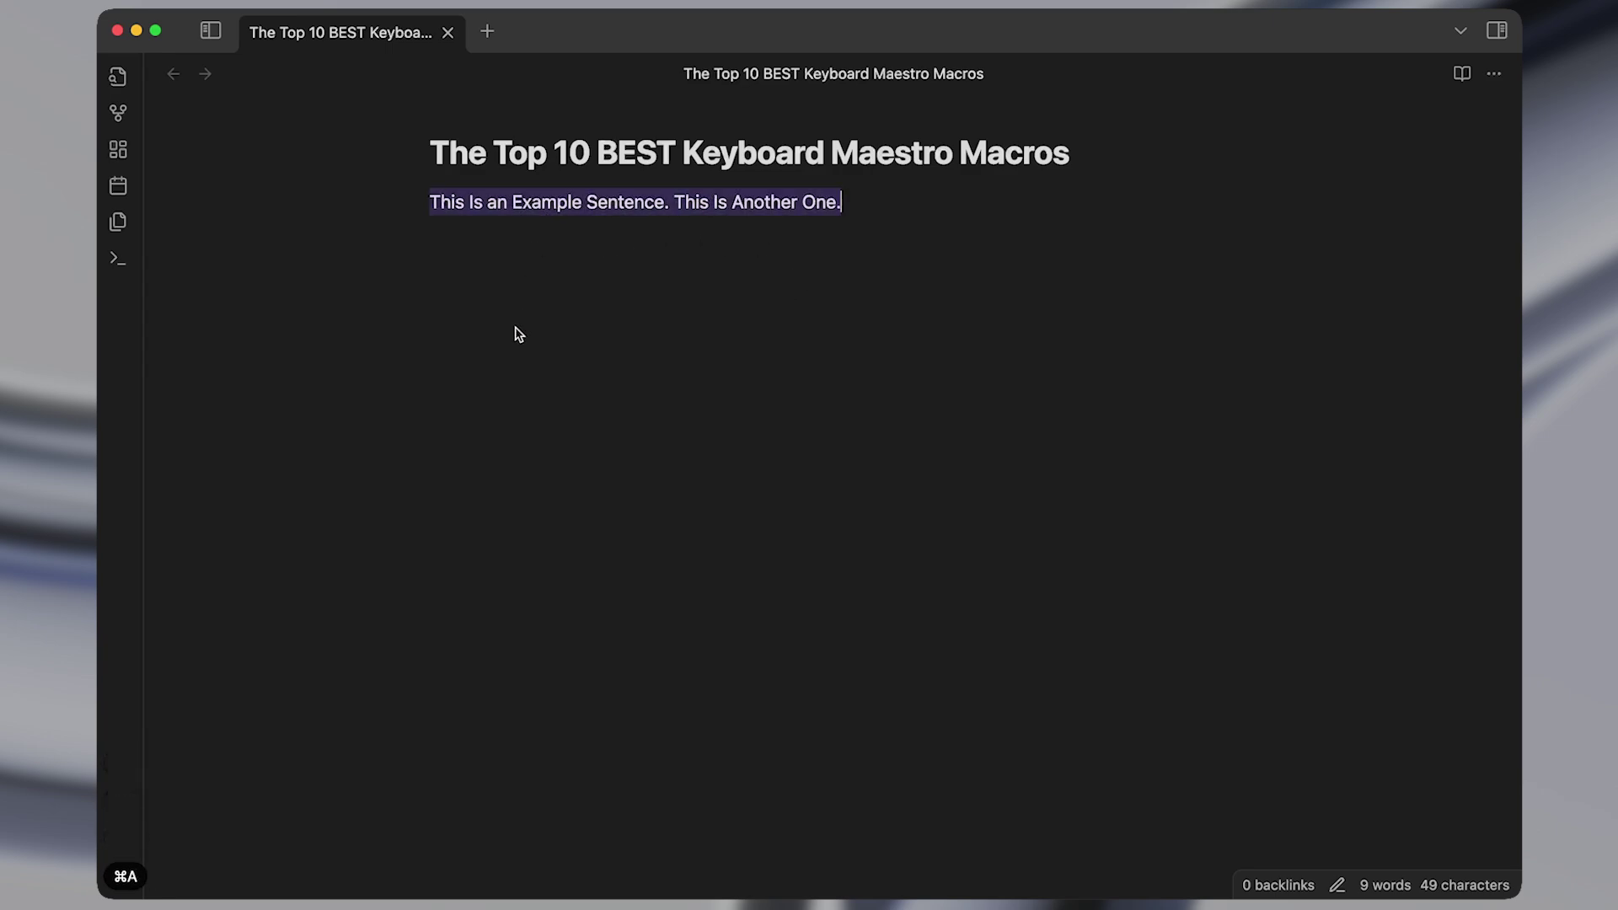
key("ctrl+alt+2")
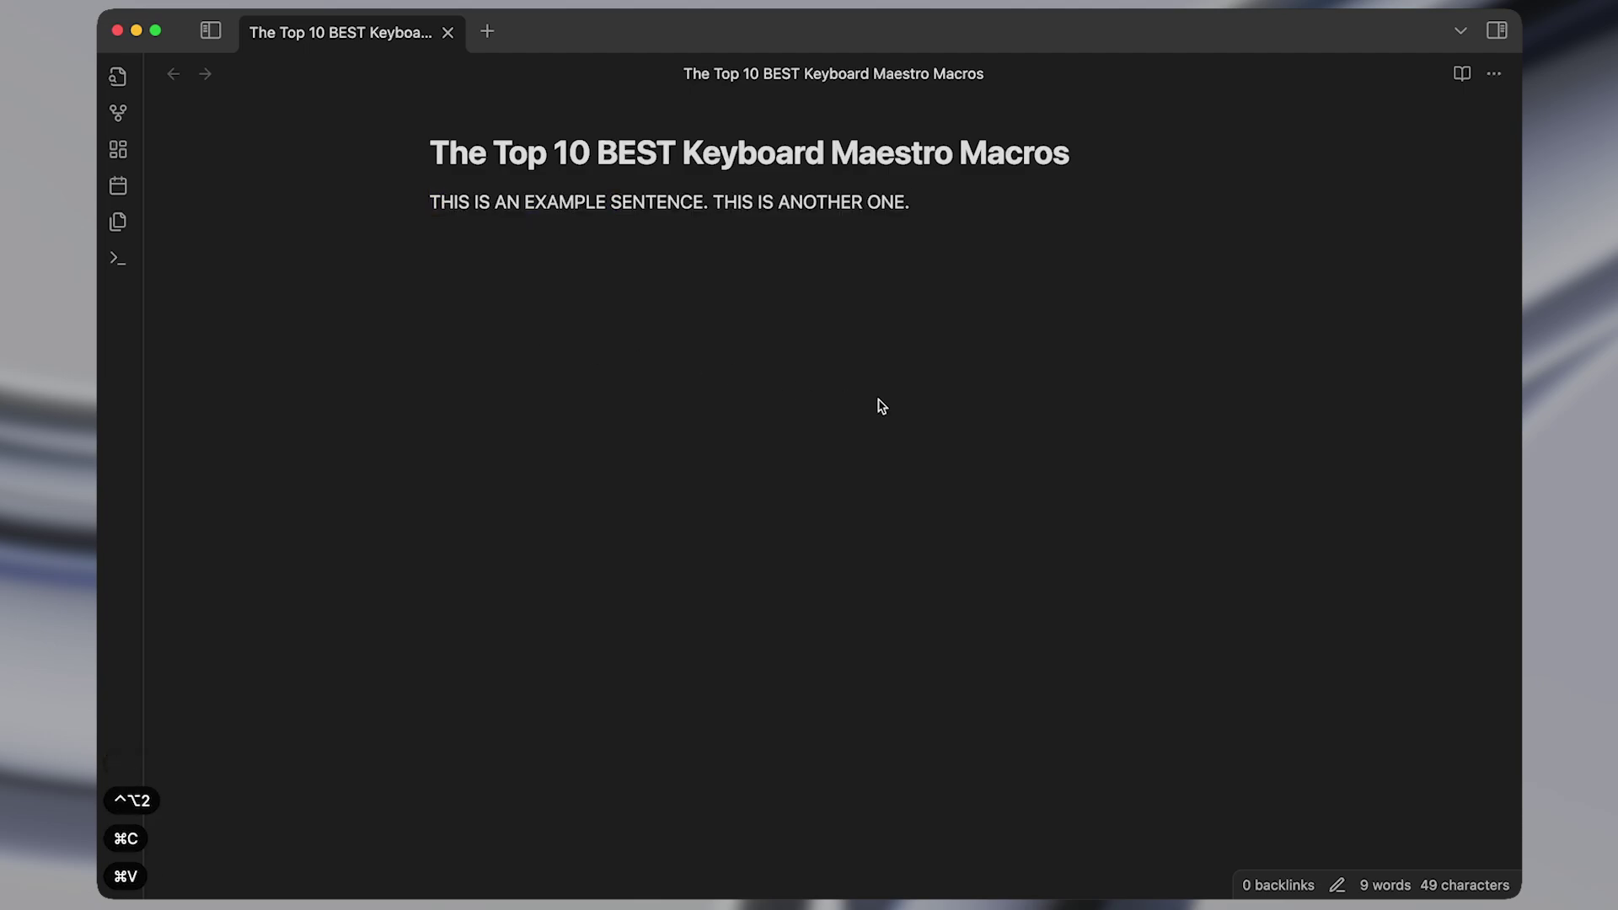
key("super+a")
key("ctrl+alt+1")
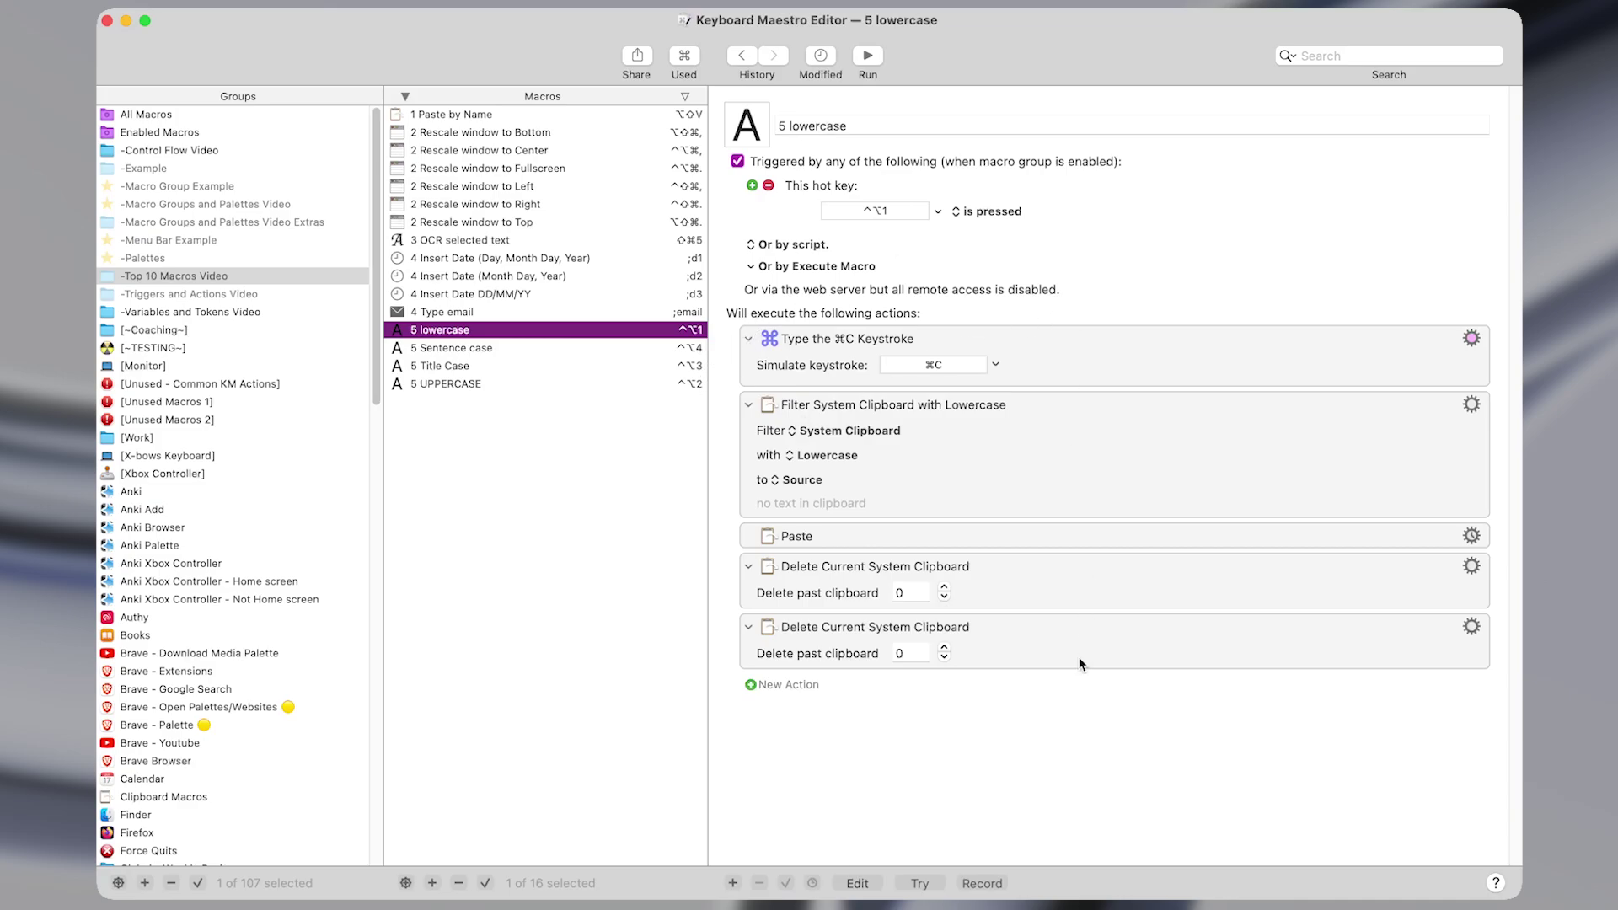
Insert a Filter clipboard action with ⇧⌘F, then delete the extra Capitalize filter.
left_click(781, 354)
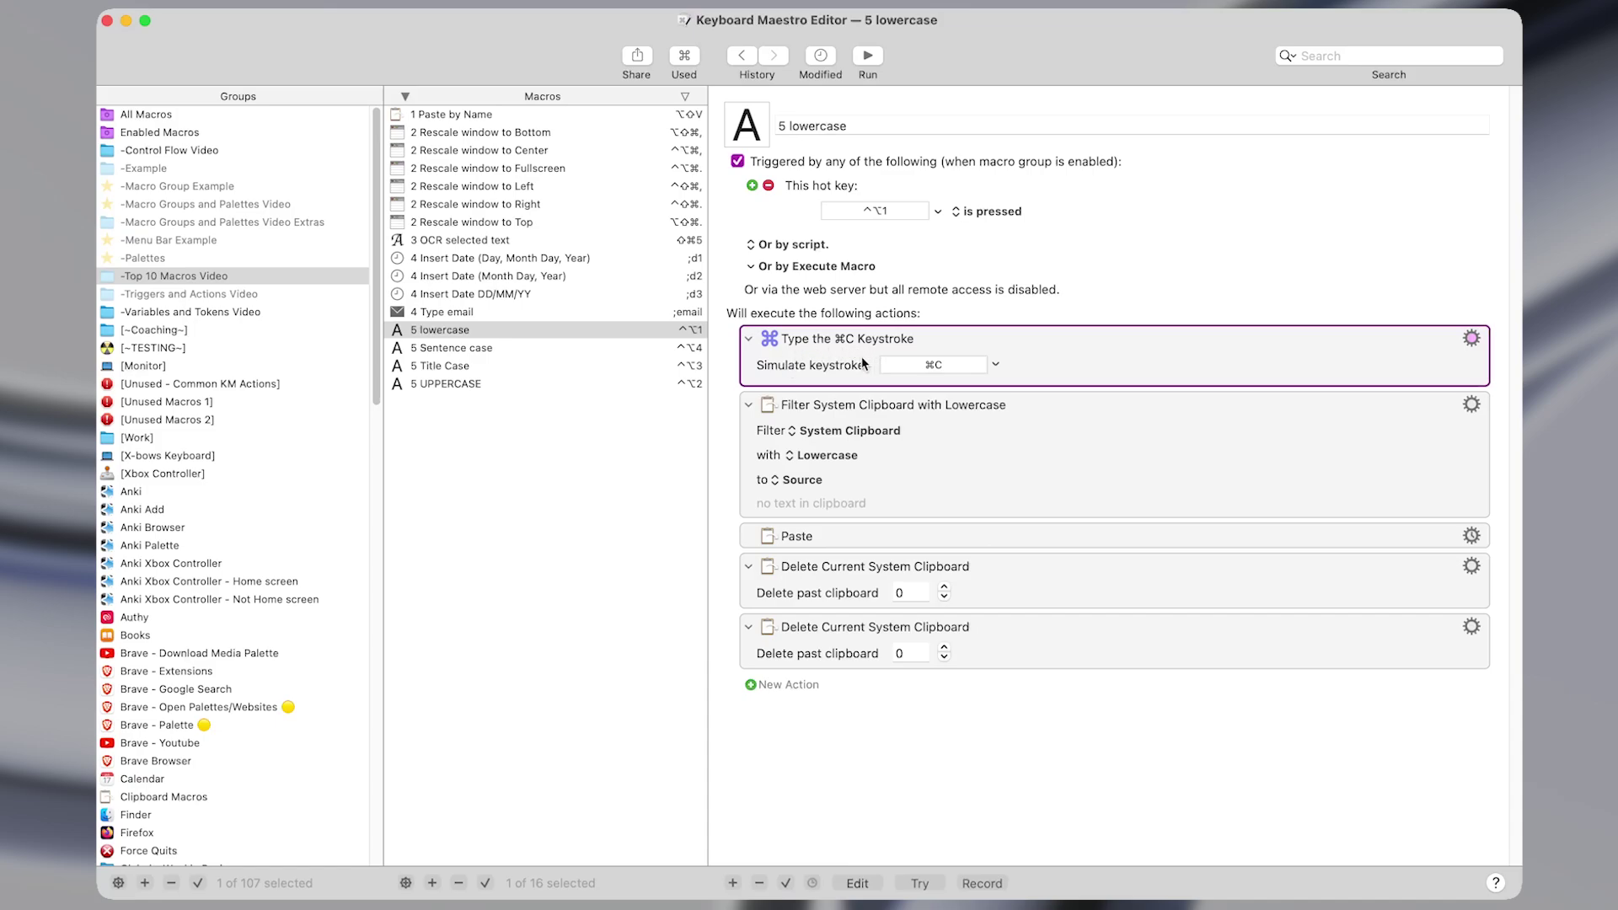
left_click(986, 433)
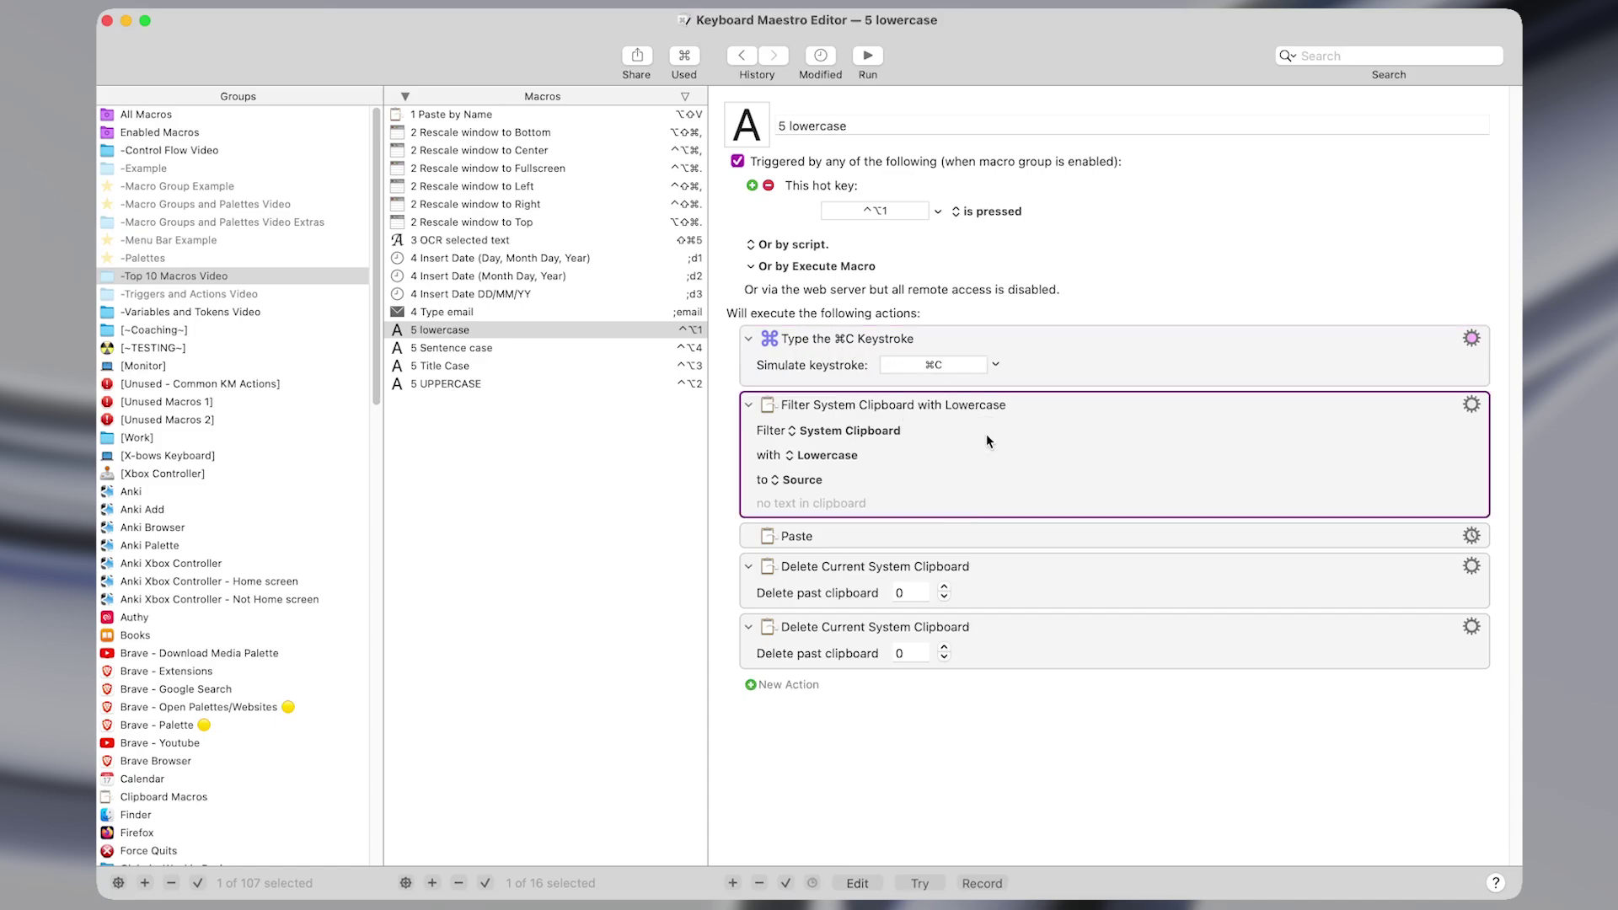
key("super+shift+f")
type("filte")
key("Return")
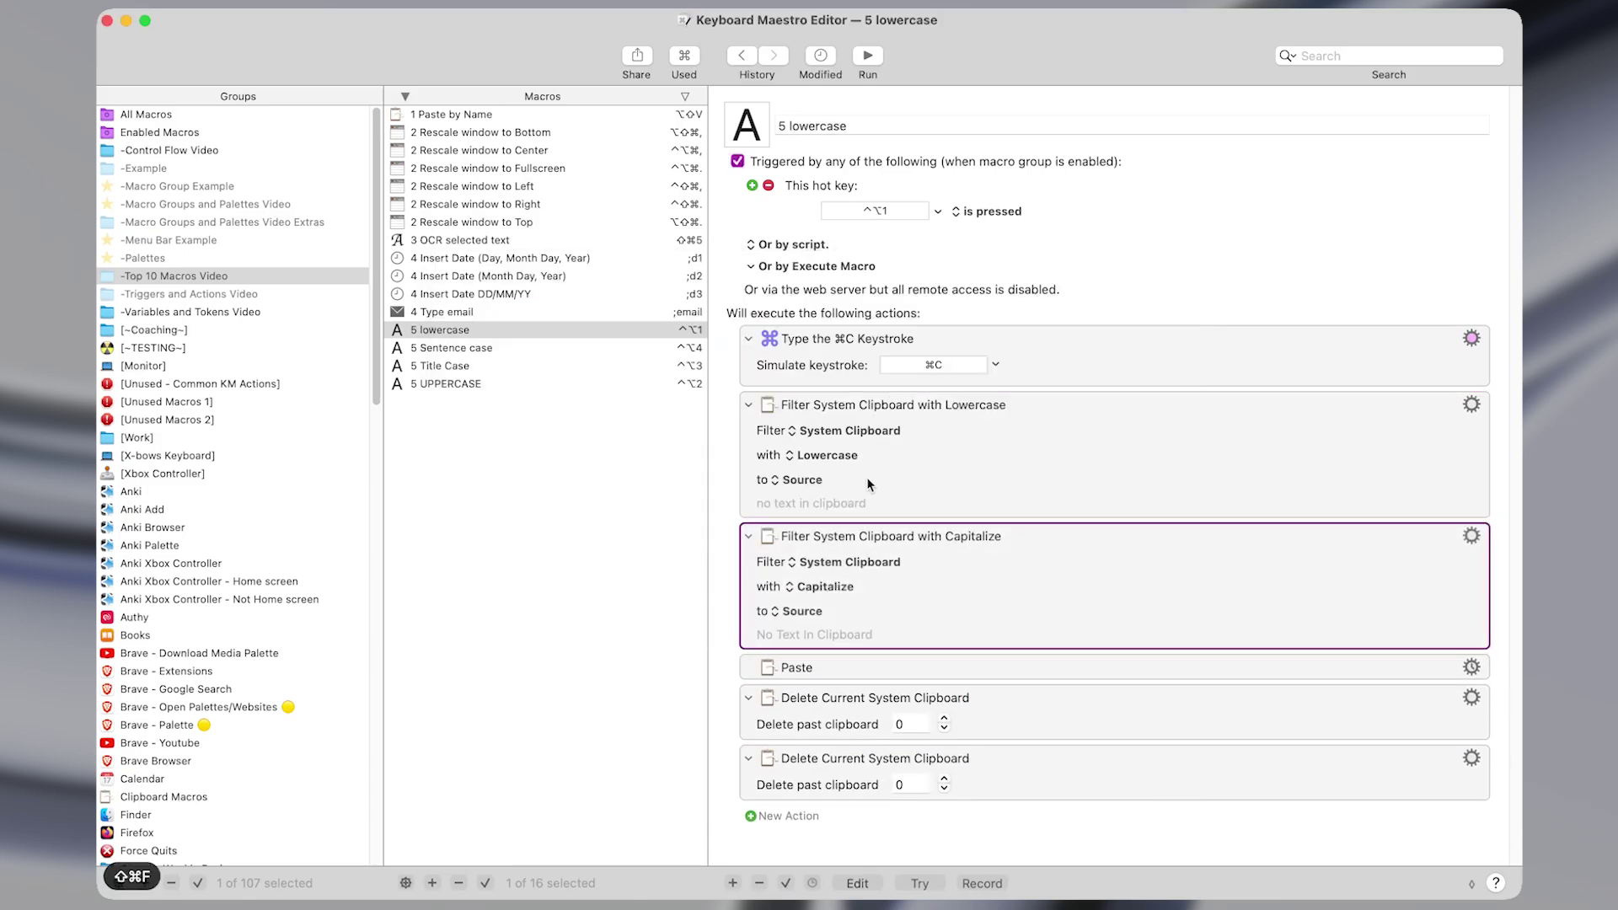
key("Delete")
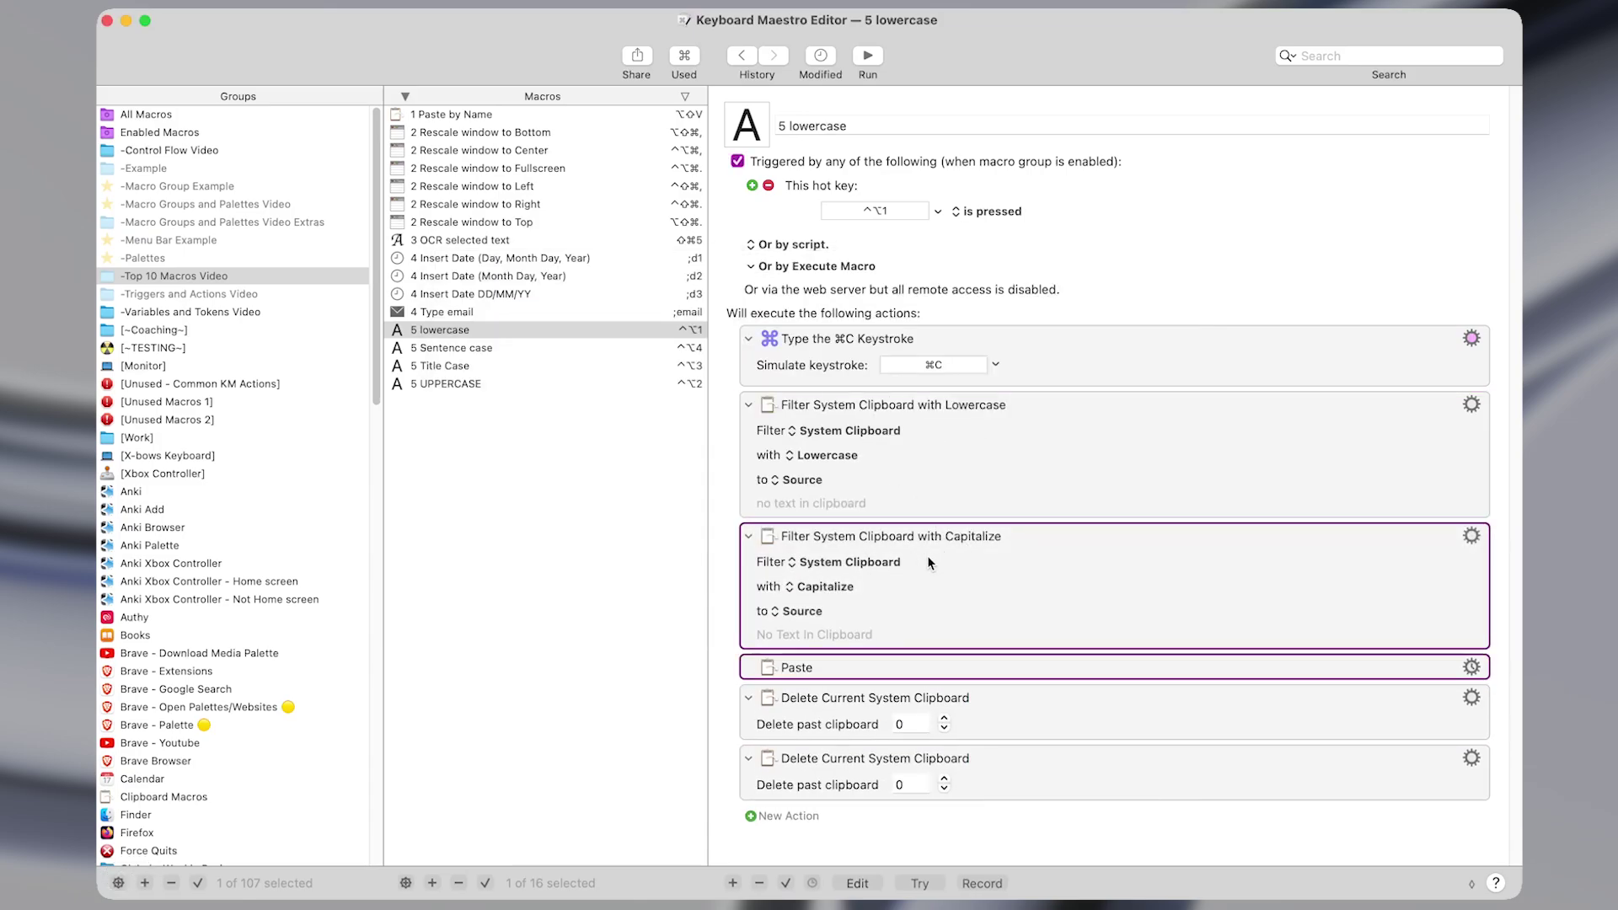
Inspect the Lowercase filter, paste action, and both Delete Current System Clipboard actions.
left_click(826, 432)
left_click(828, 437)
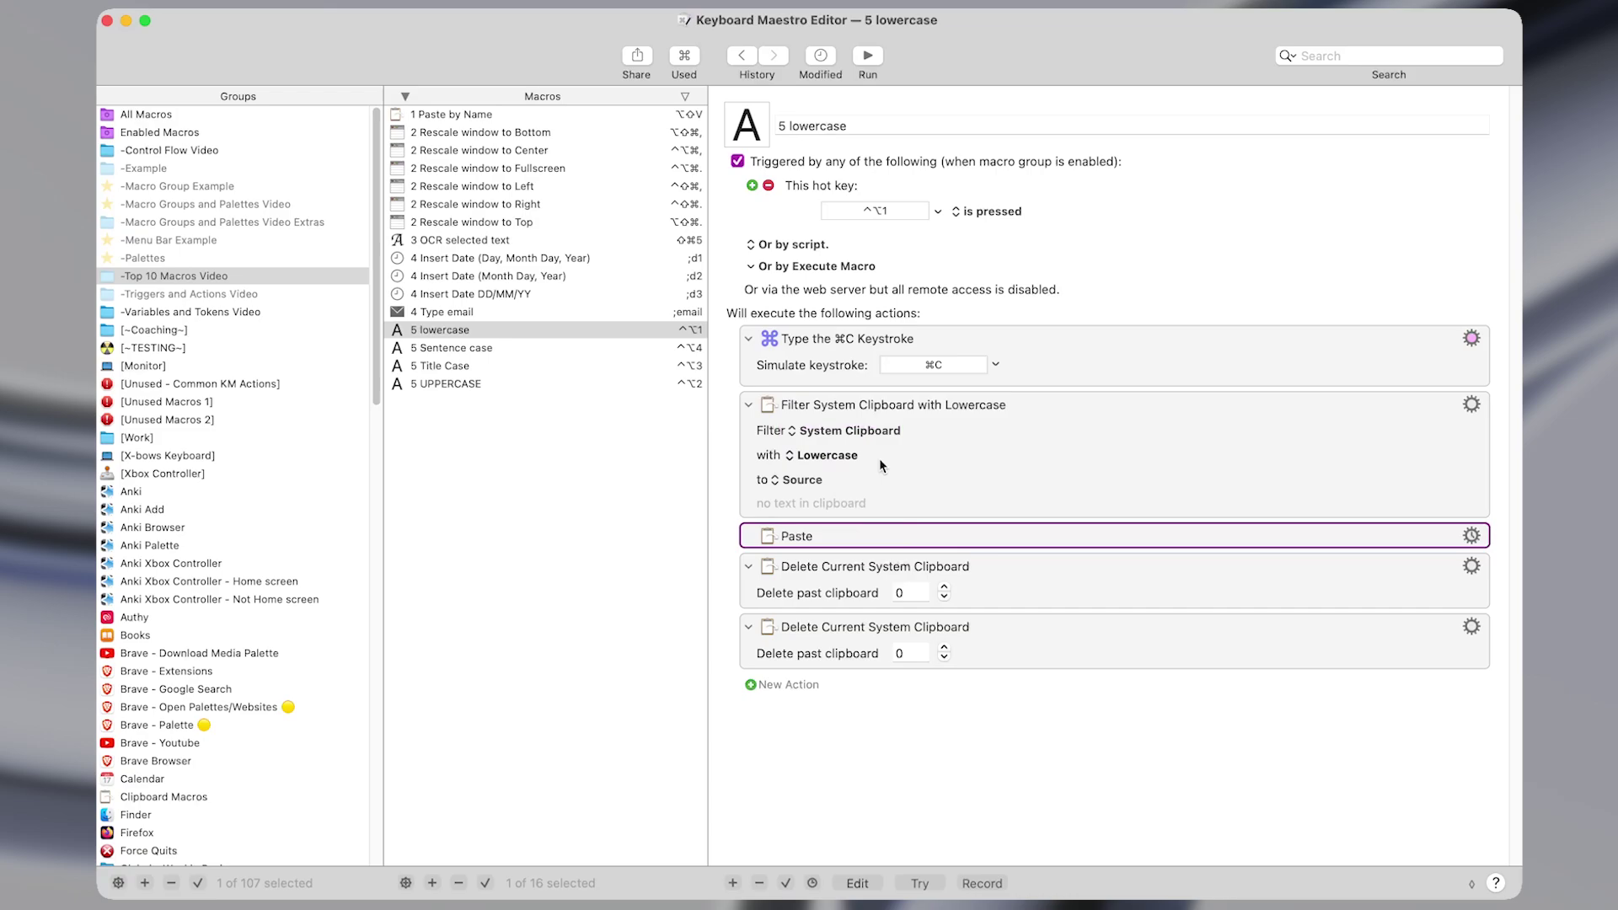
left_click(839, 458)
left_click(912, 455)
left_click(852, 482)
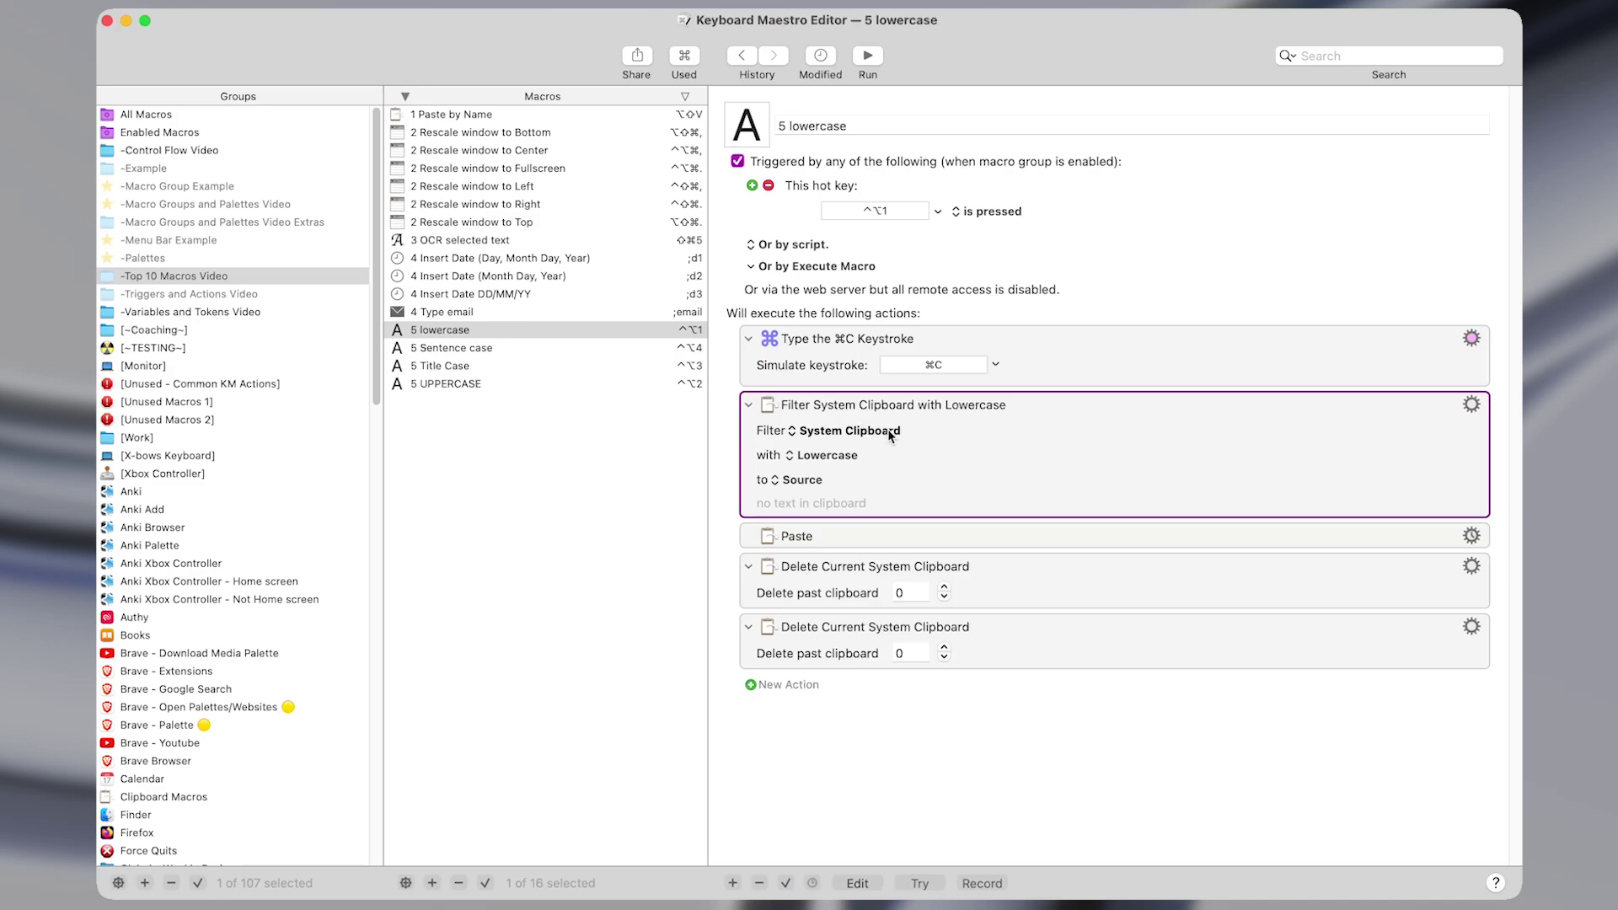
left_click(846, 539)
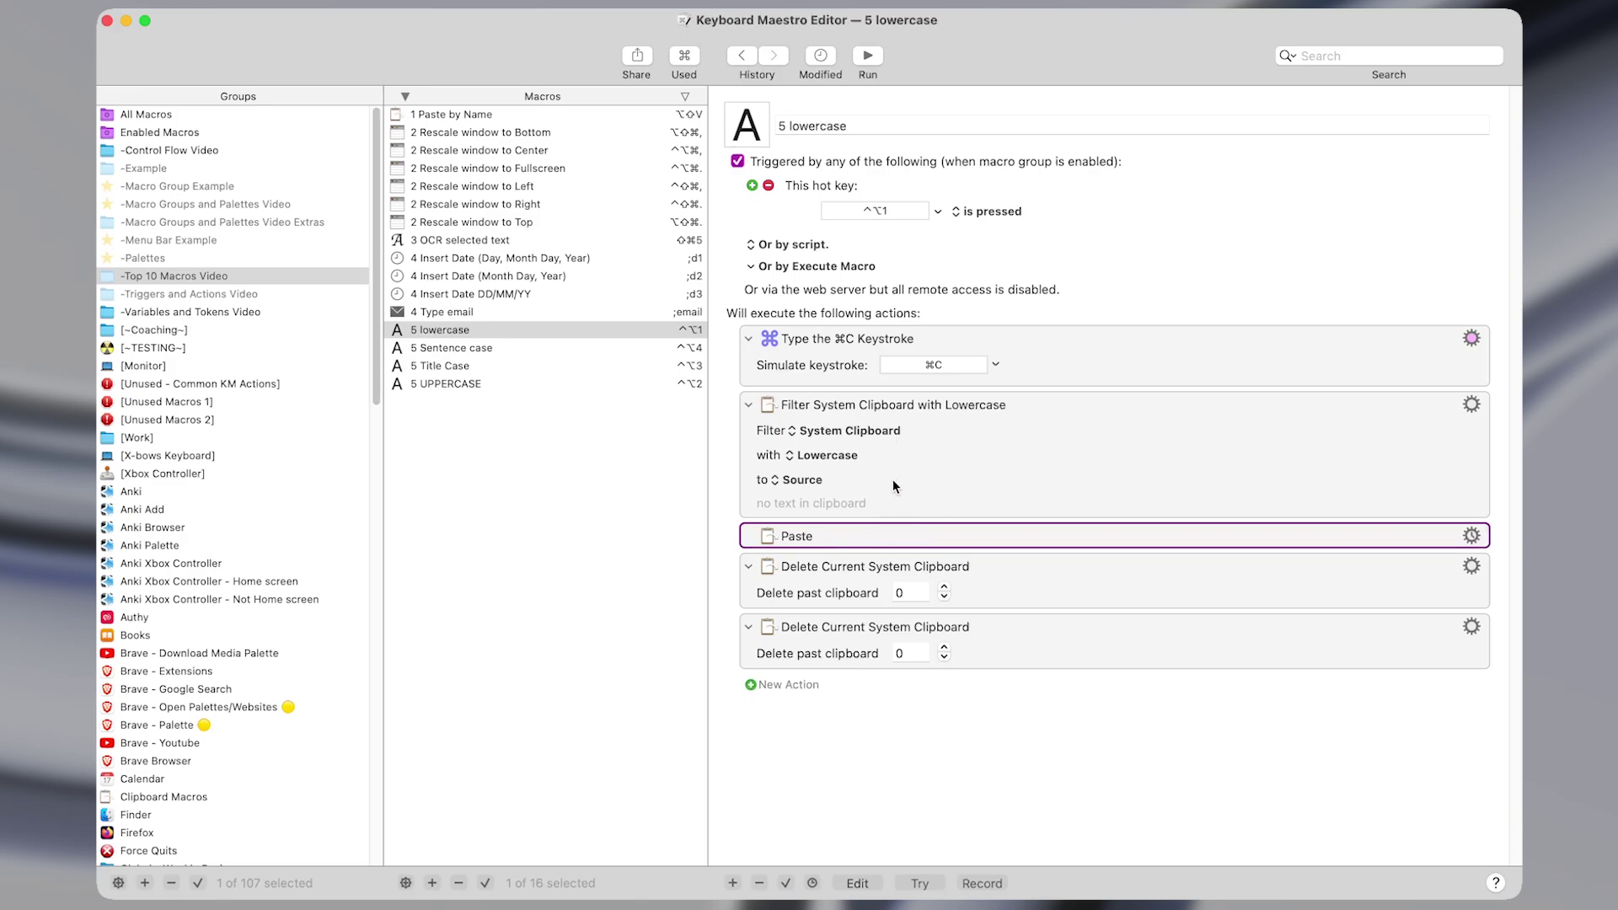
key("Down")
key("shift+Down")
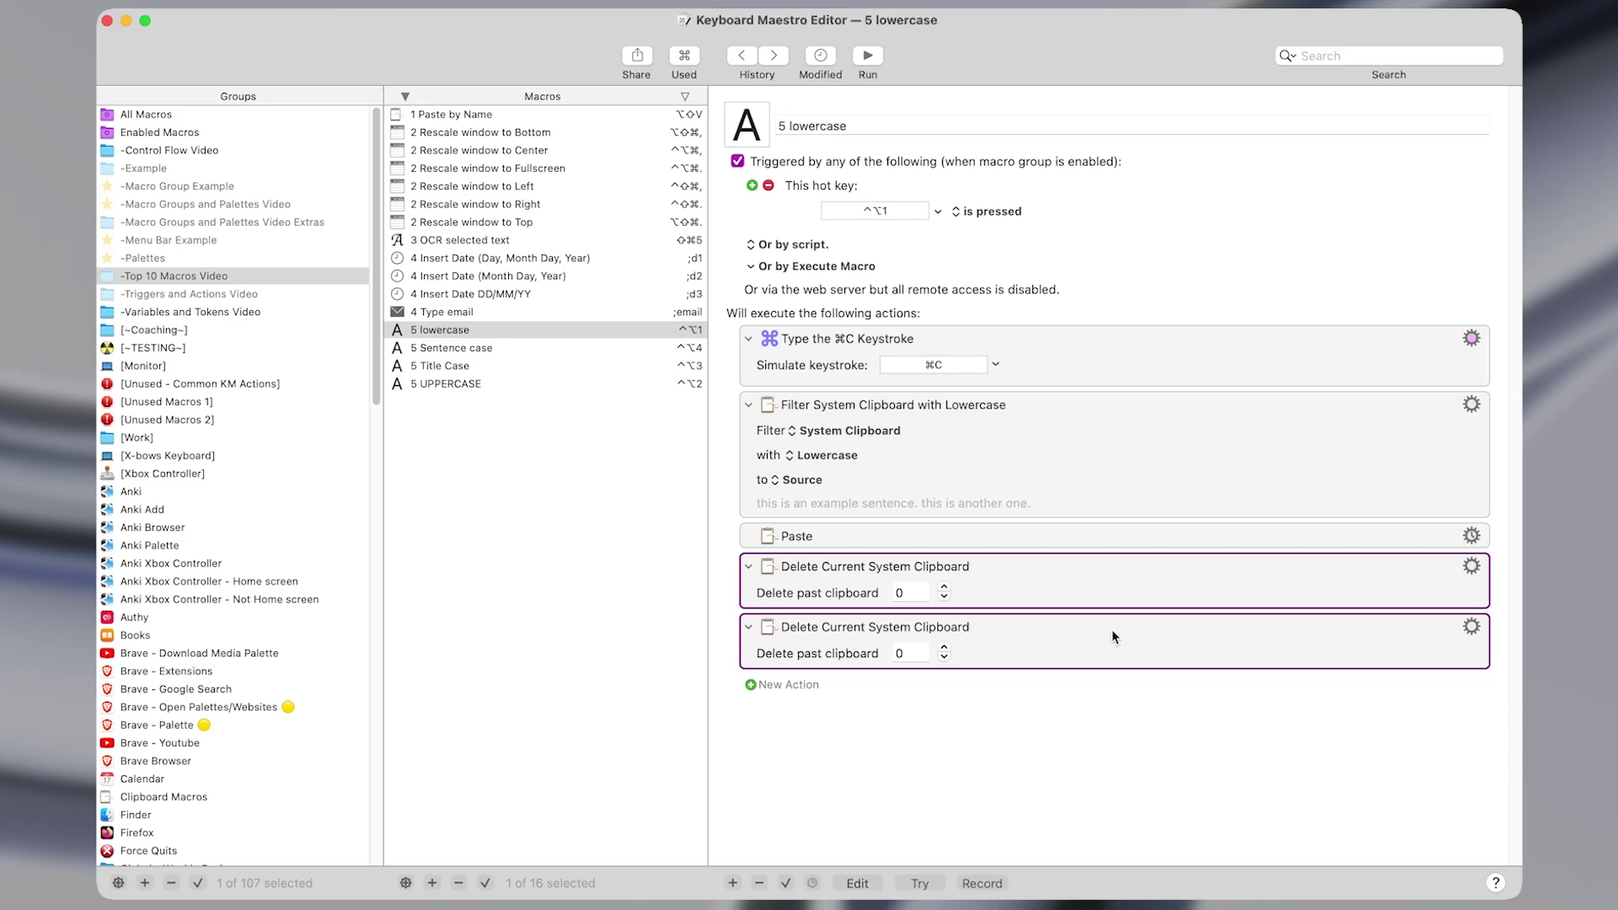
Open the 5 UPPERCASE macro and show its Uppercase filter setting.
left_click(675, 384)
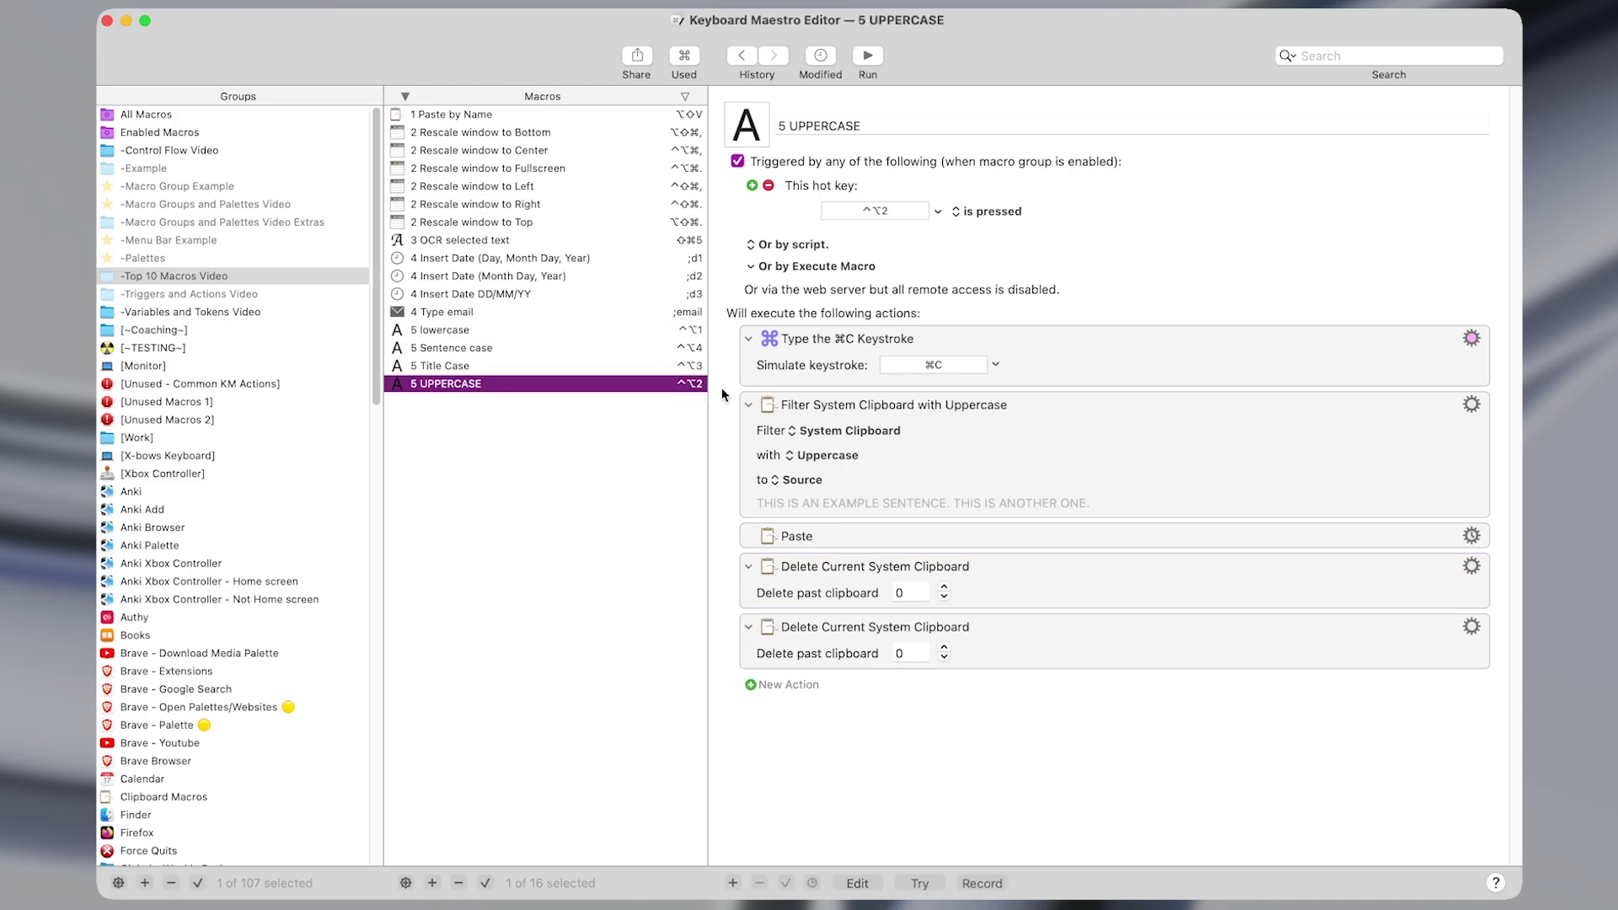
left_click(931, 473)
left_click(846, 462)
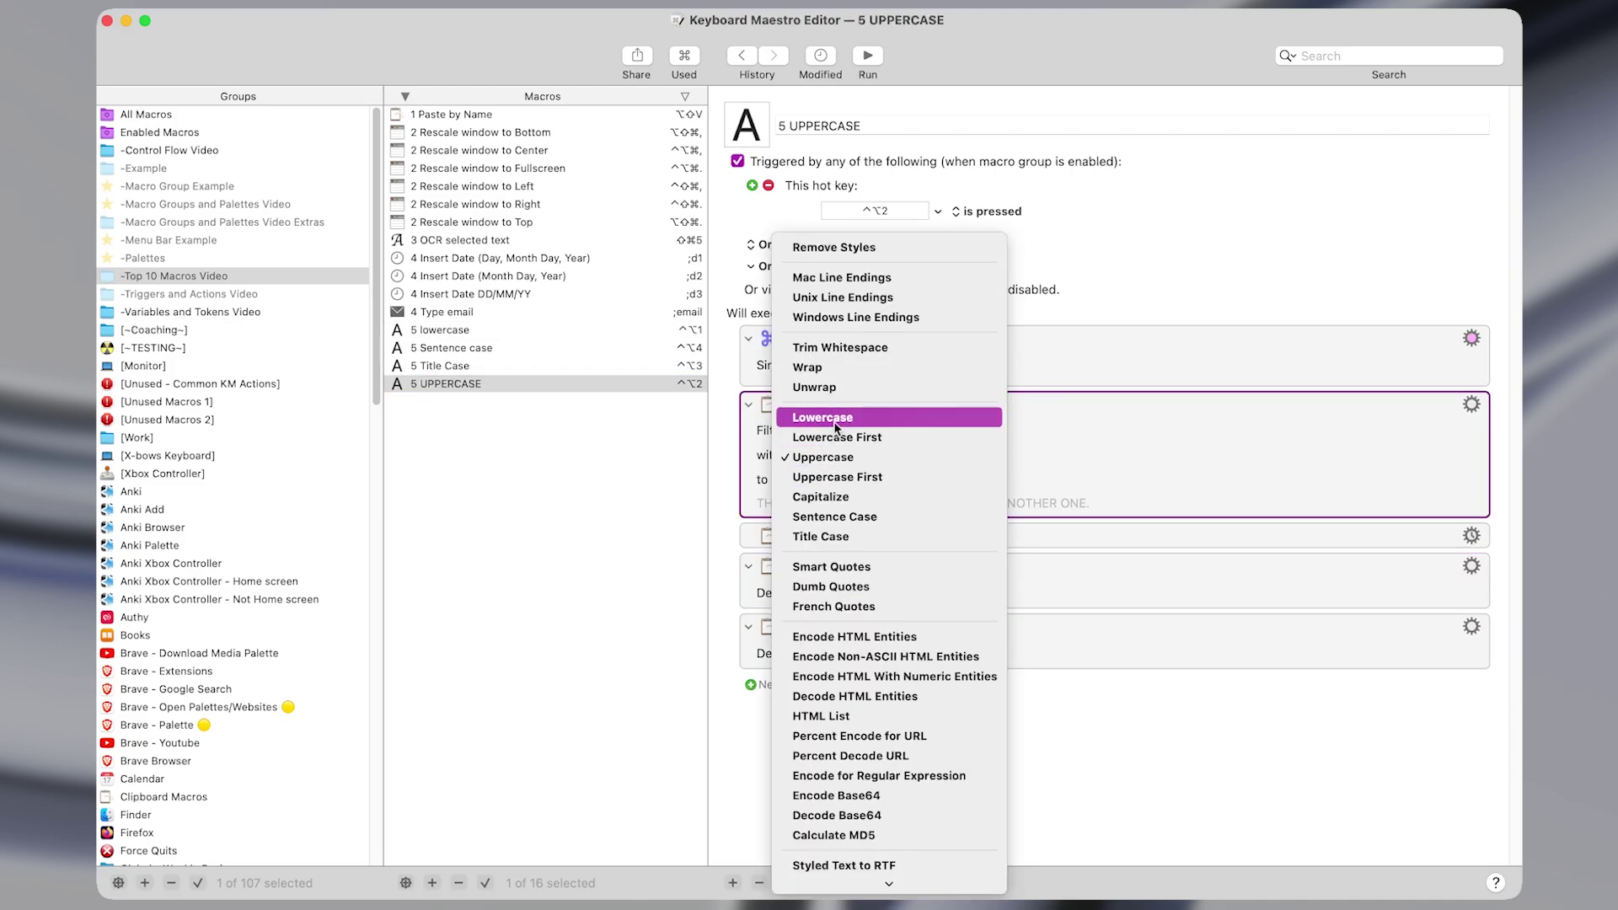
left_click(823, 456)
left_click(640, 384)
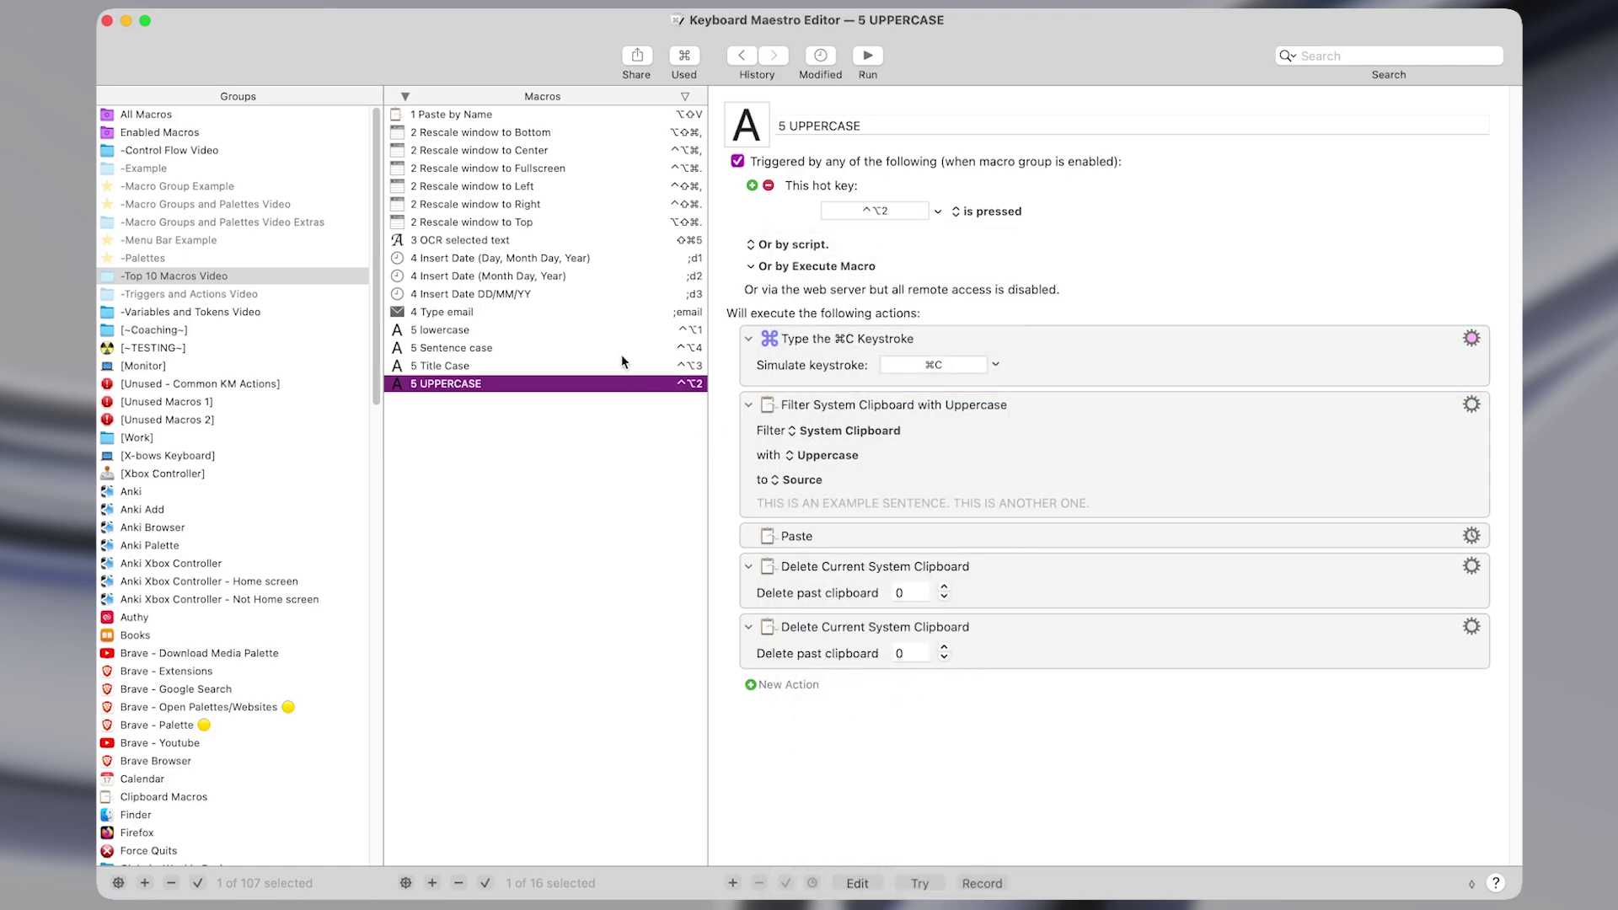
Show the 5 Sentence case macro's Sentence Case filter, then select 5 Title Case's filter.
left_click(622, 351)
left_click(850, 456)
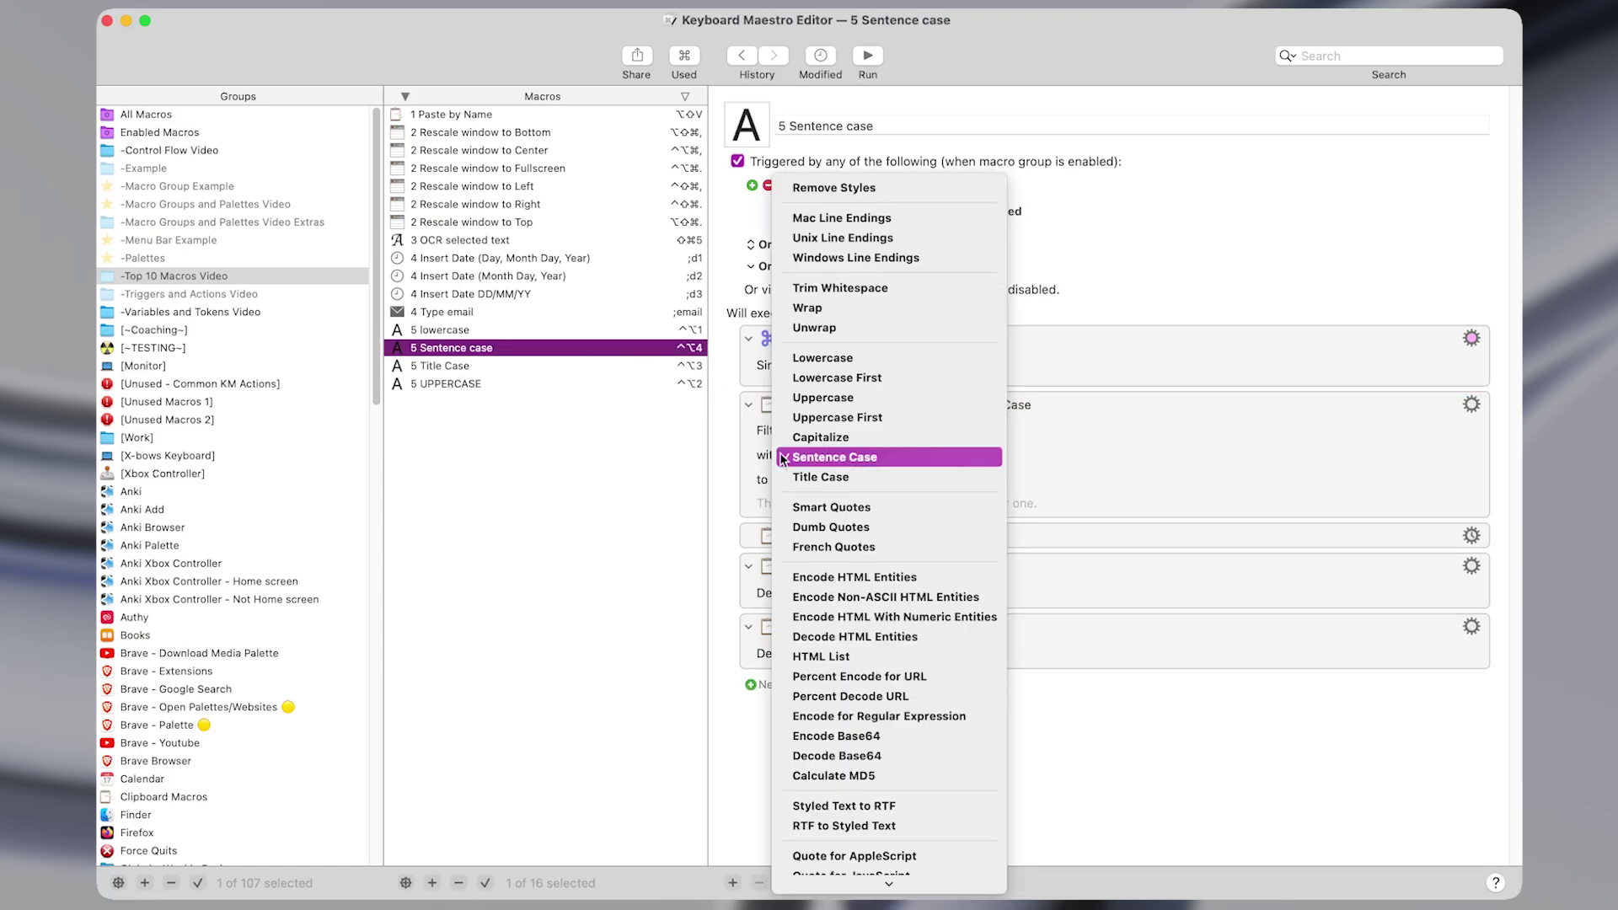
left_click(853, 460)
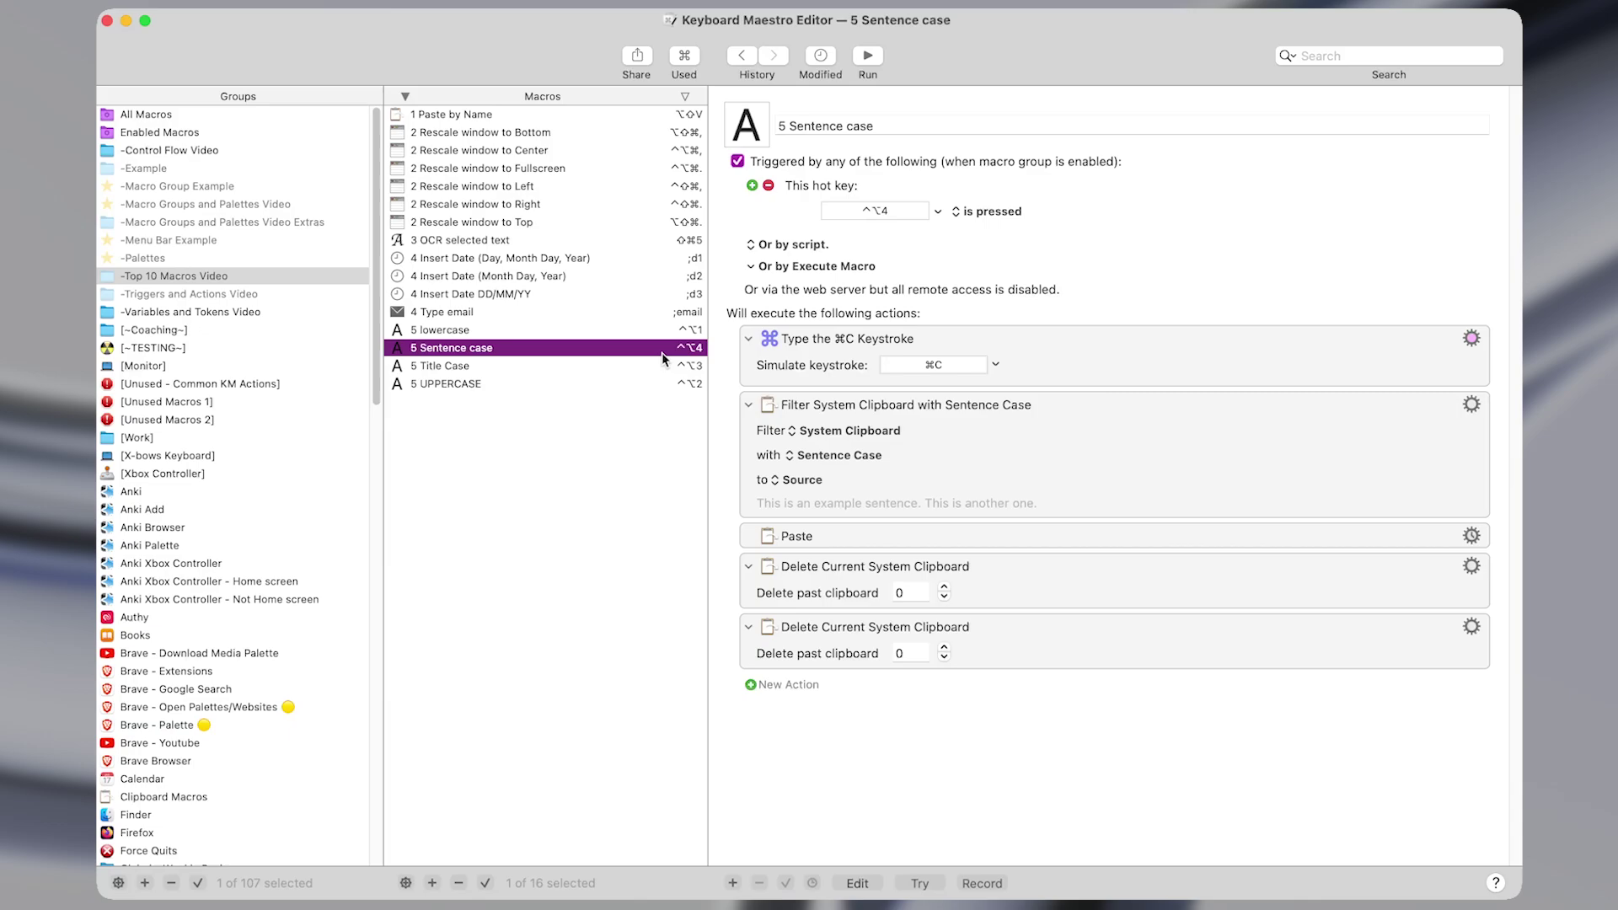
left_click(661, 366)
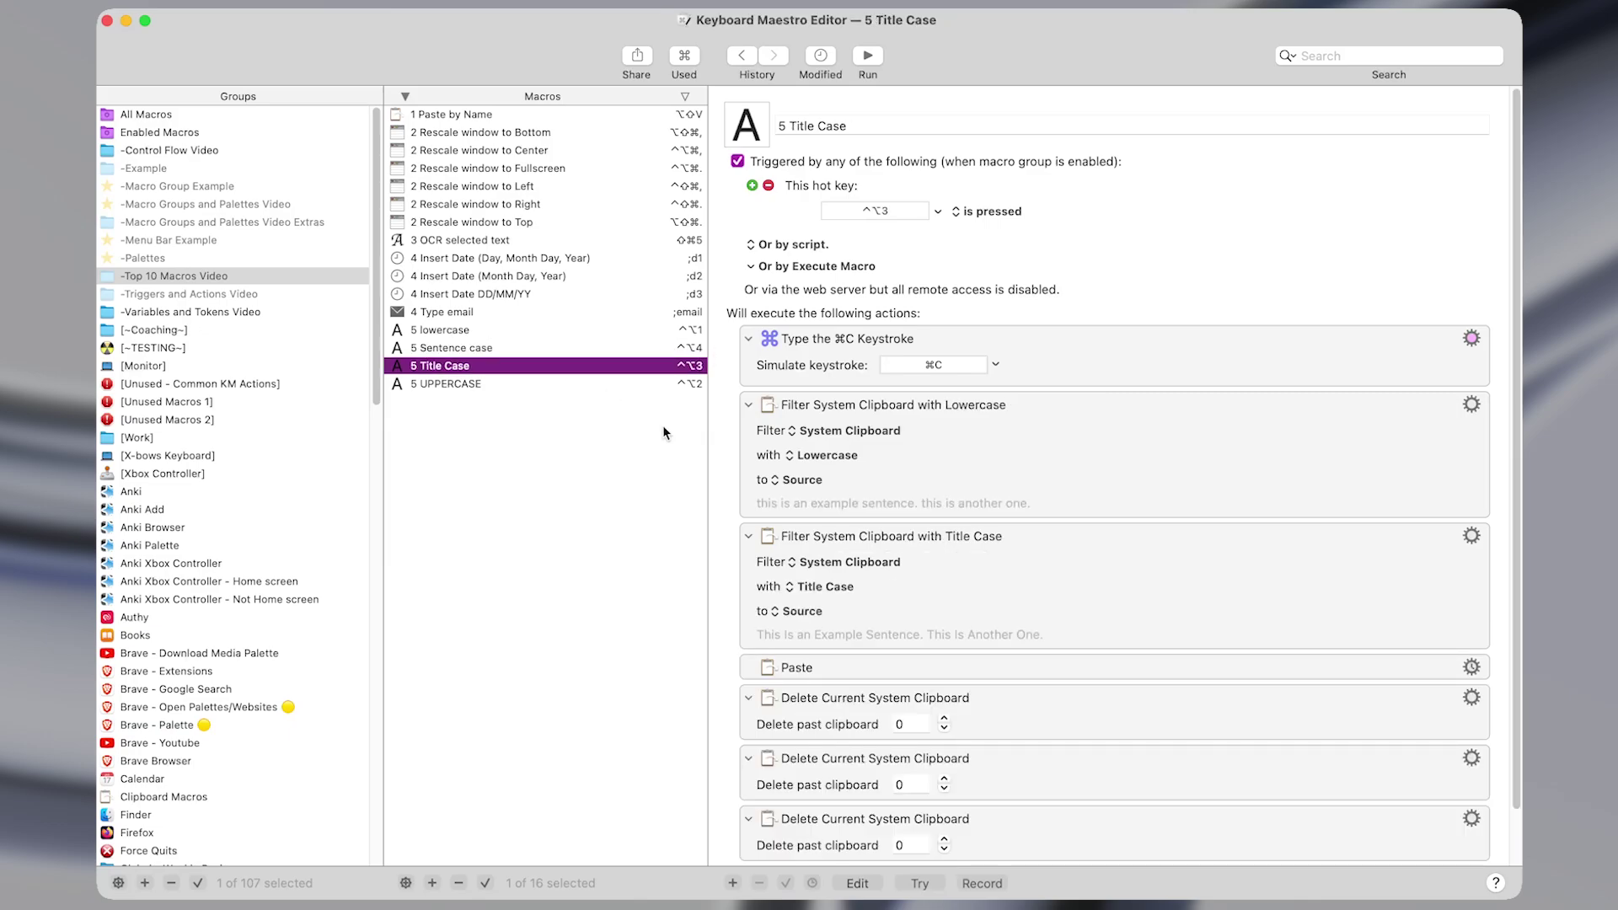
scroll(761, 462, "down", 2)
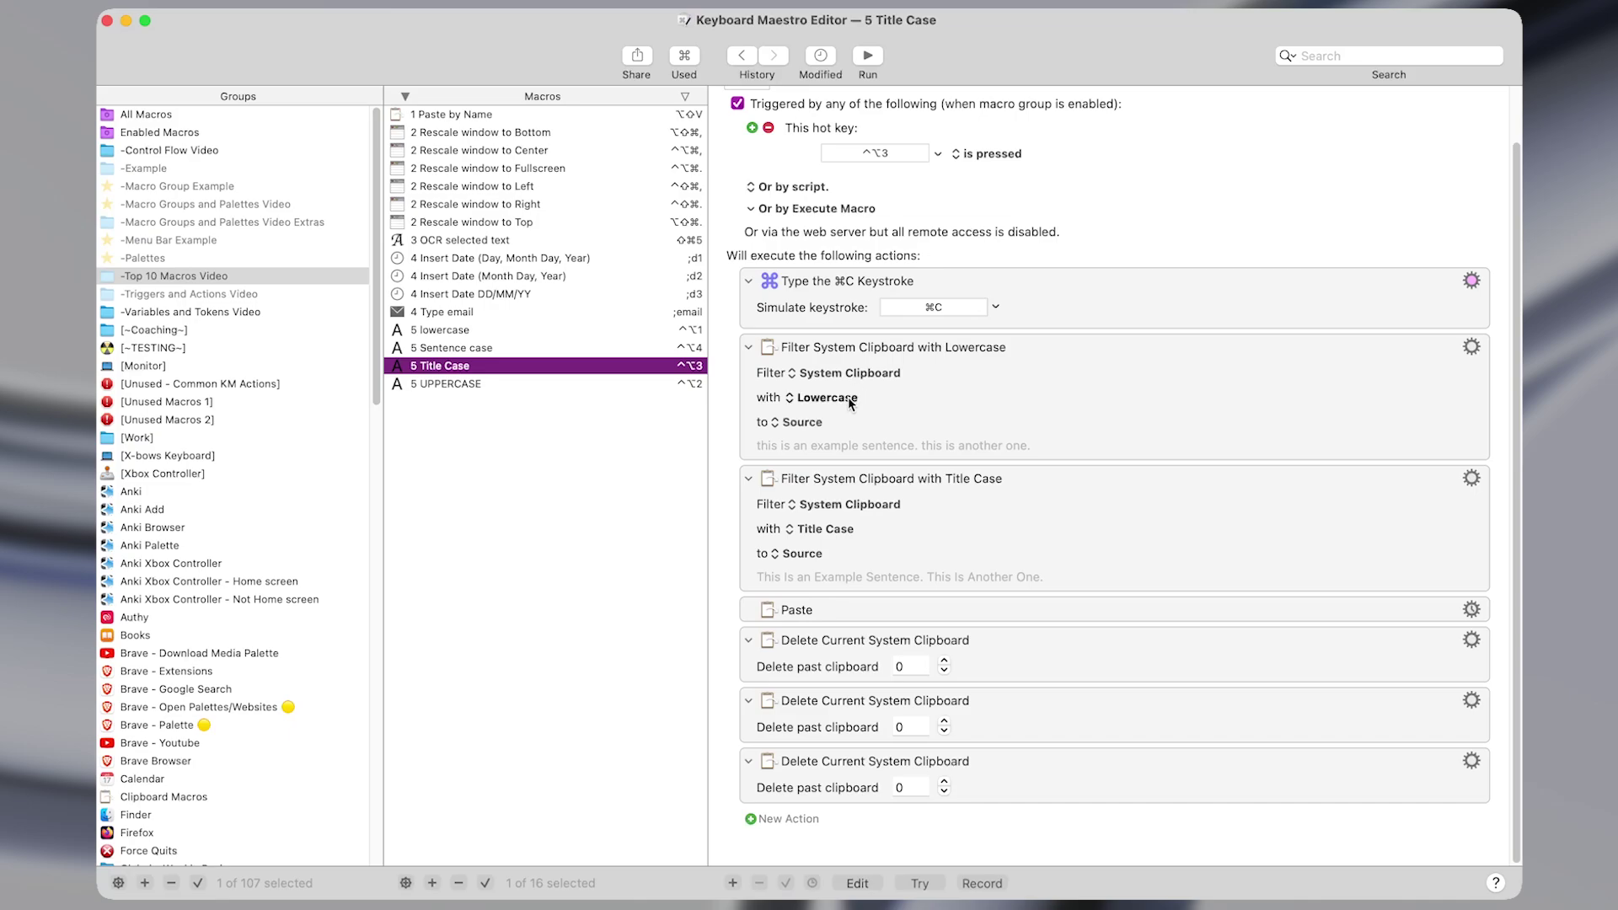
left_click(840, 533)
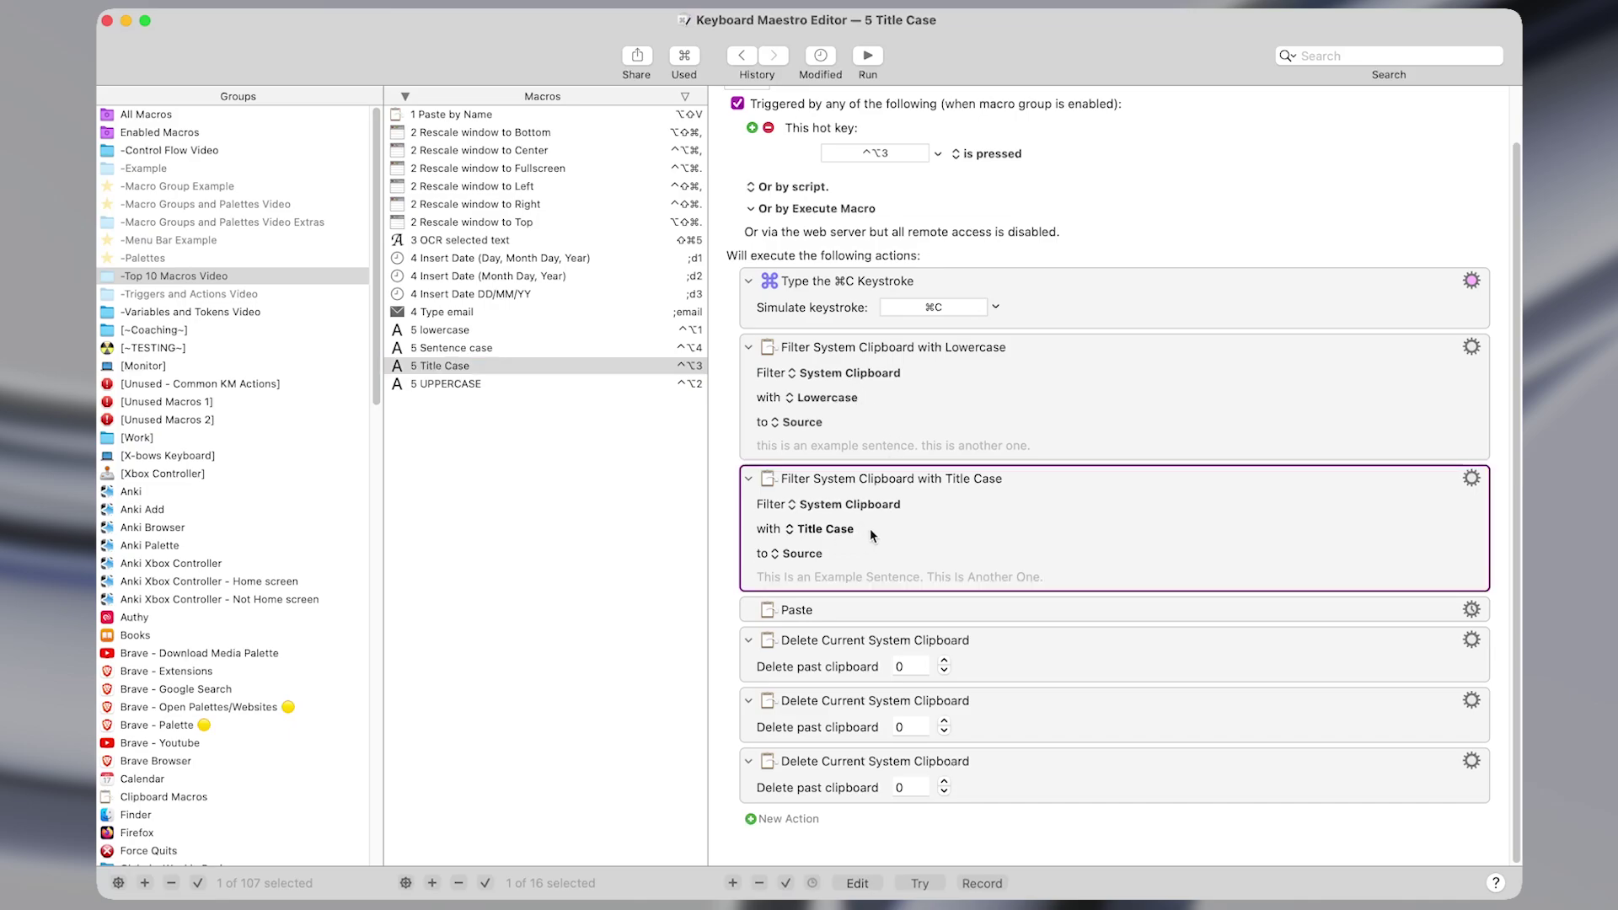
In Obsidian, select all the sentences and convert them to uppercase with ^⌥2.
key("ctrl+alt+z")
key("super+a")
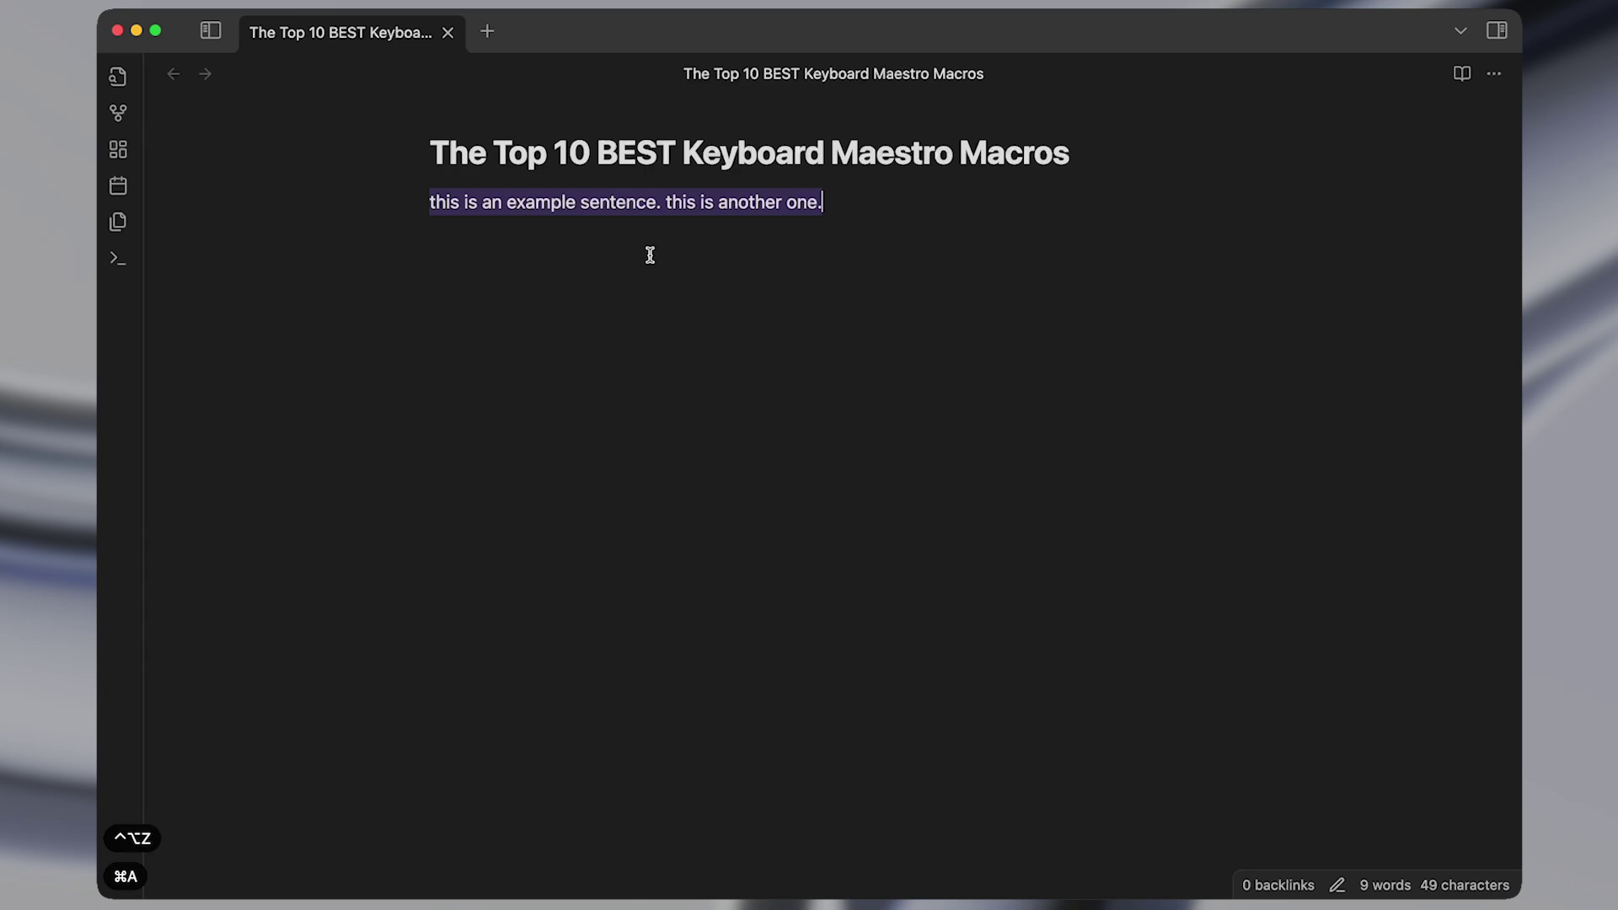
key("ctrl+alt+2")
Triple-click the line, convert it to title case with ^⌥3, then reselect it.
left_click(670, 211)
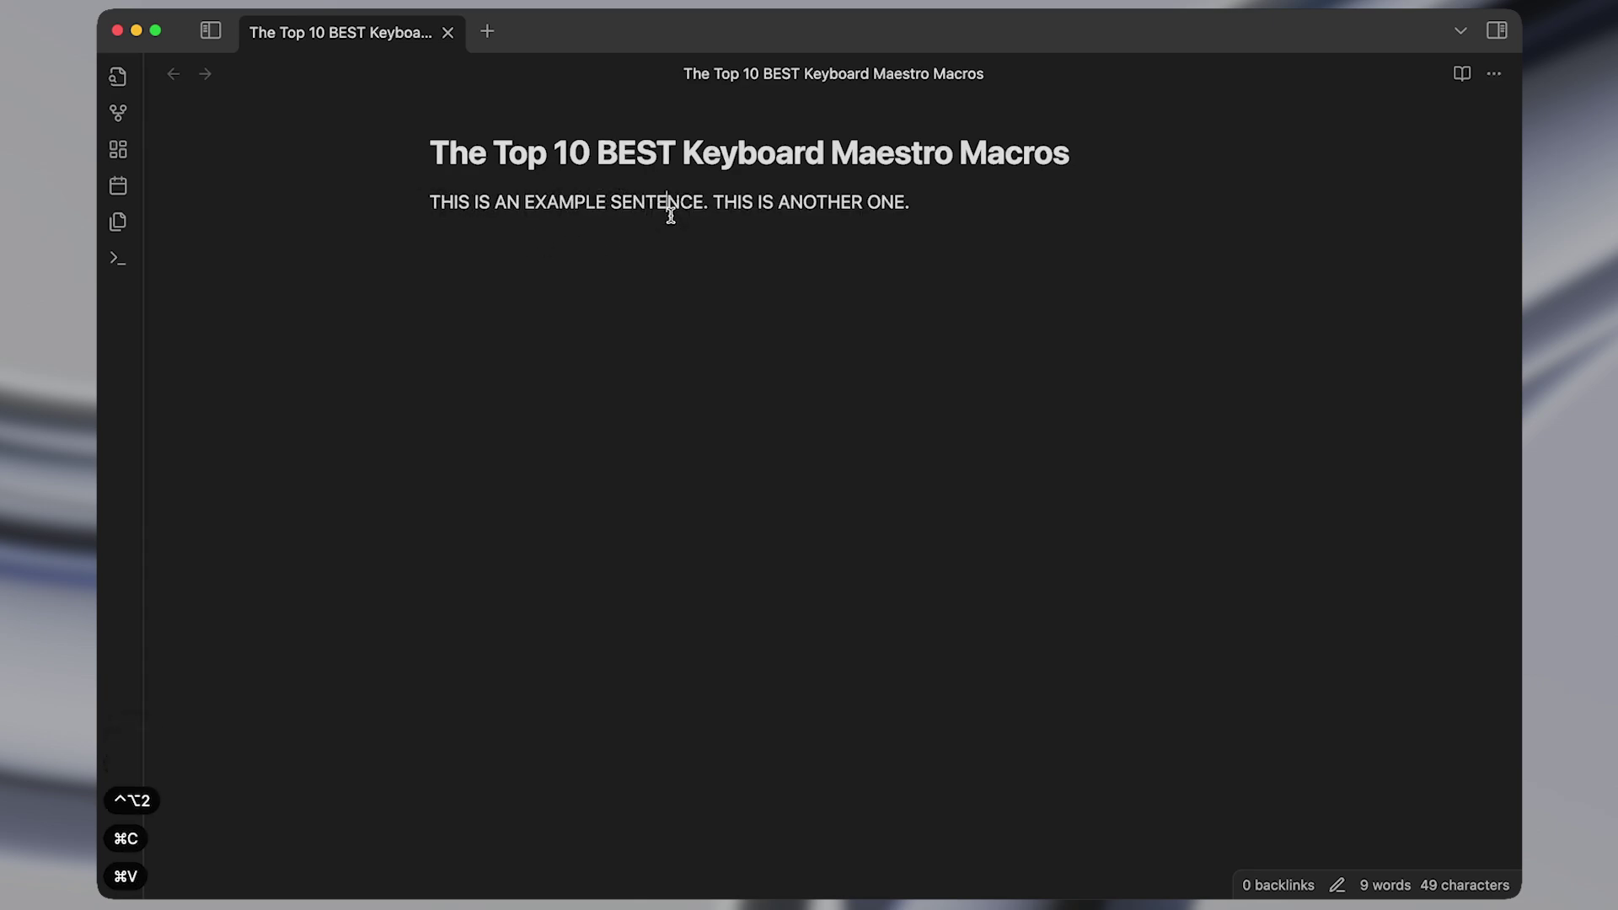
triple_click(671, 211)
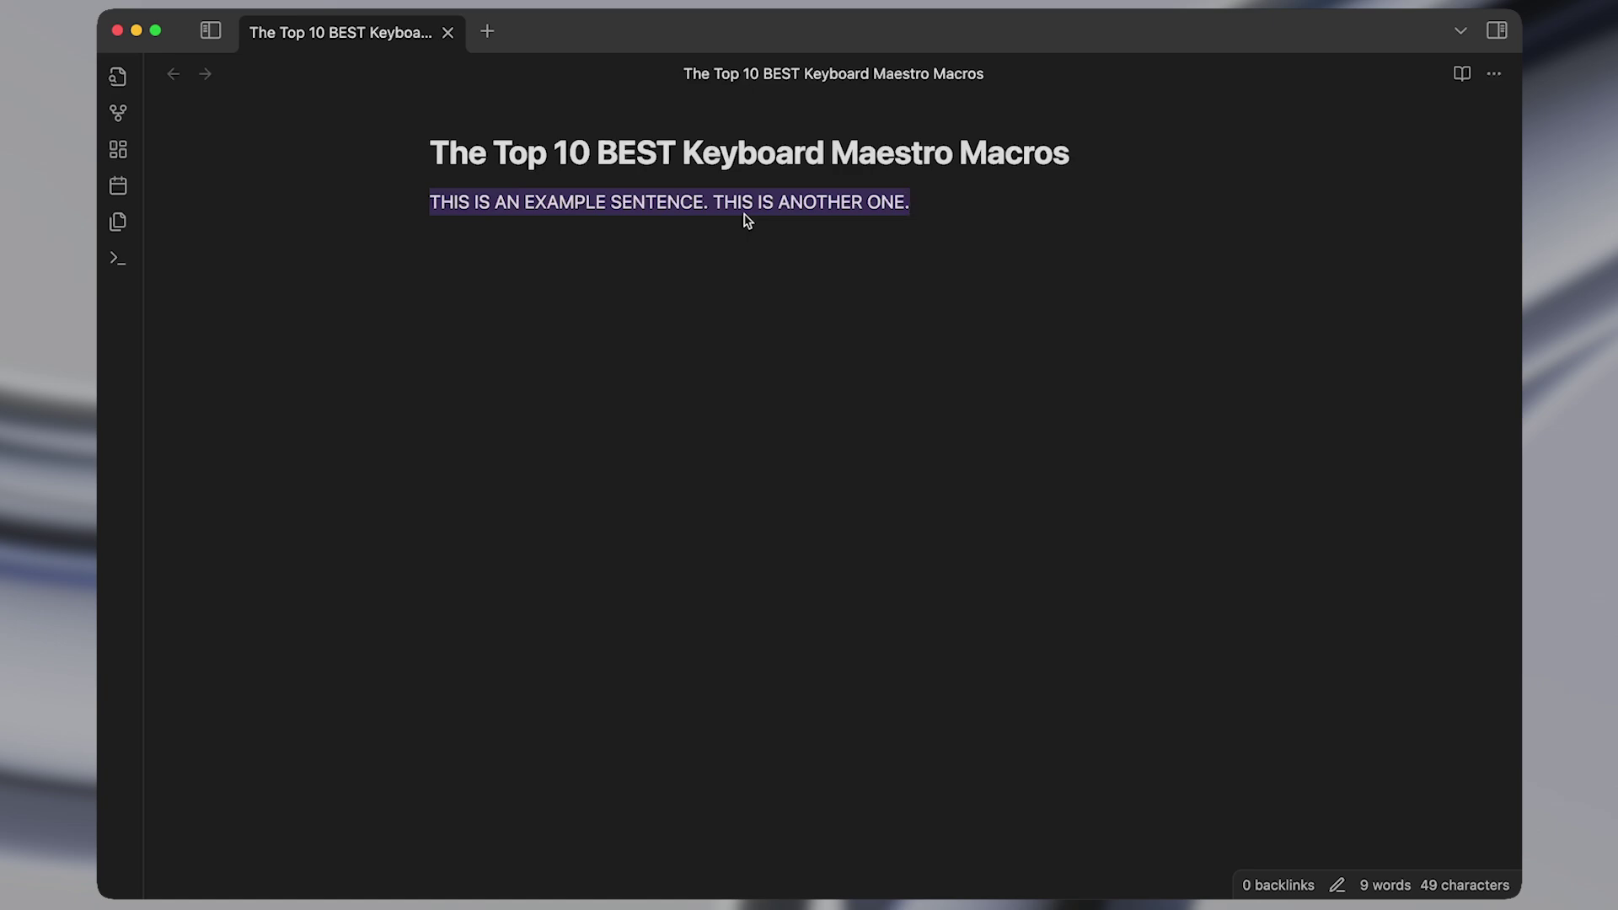
key("ctrl+alt+3")
key("super+shift+Left")
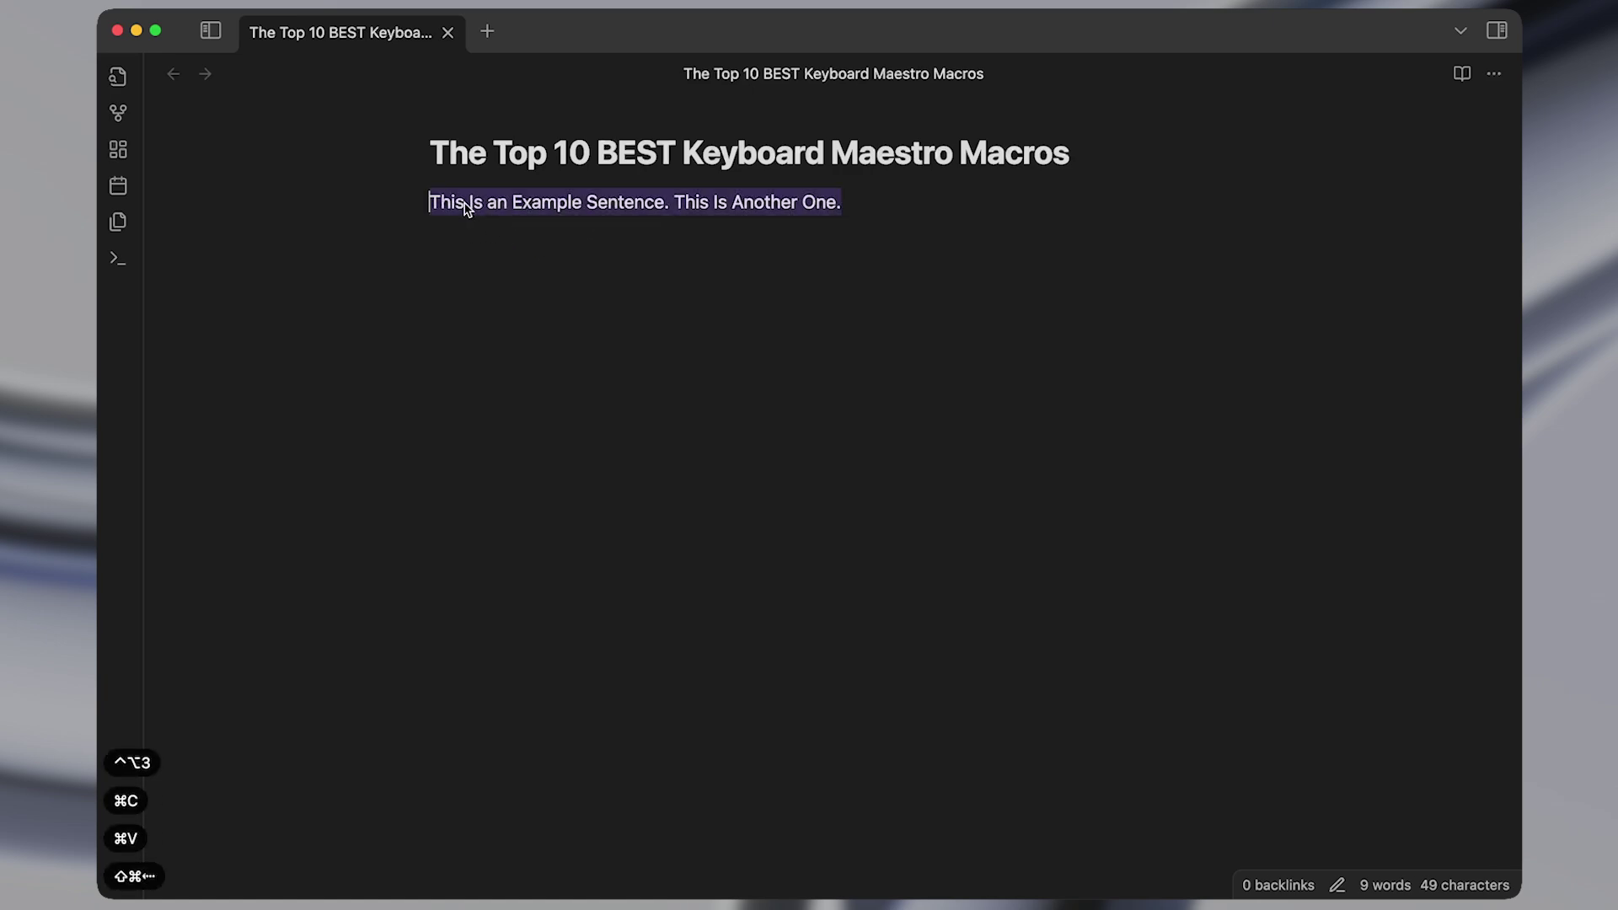
left_click(427, 204)
key("shift+Right")
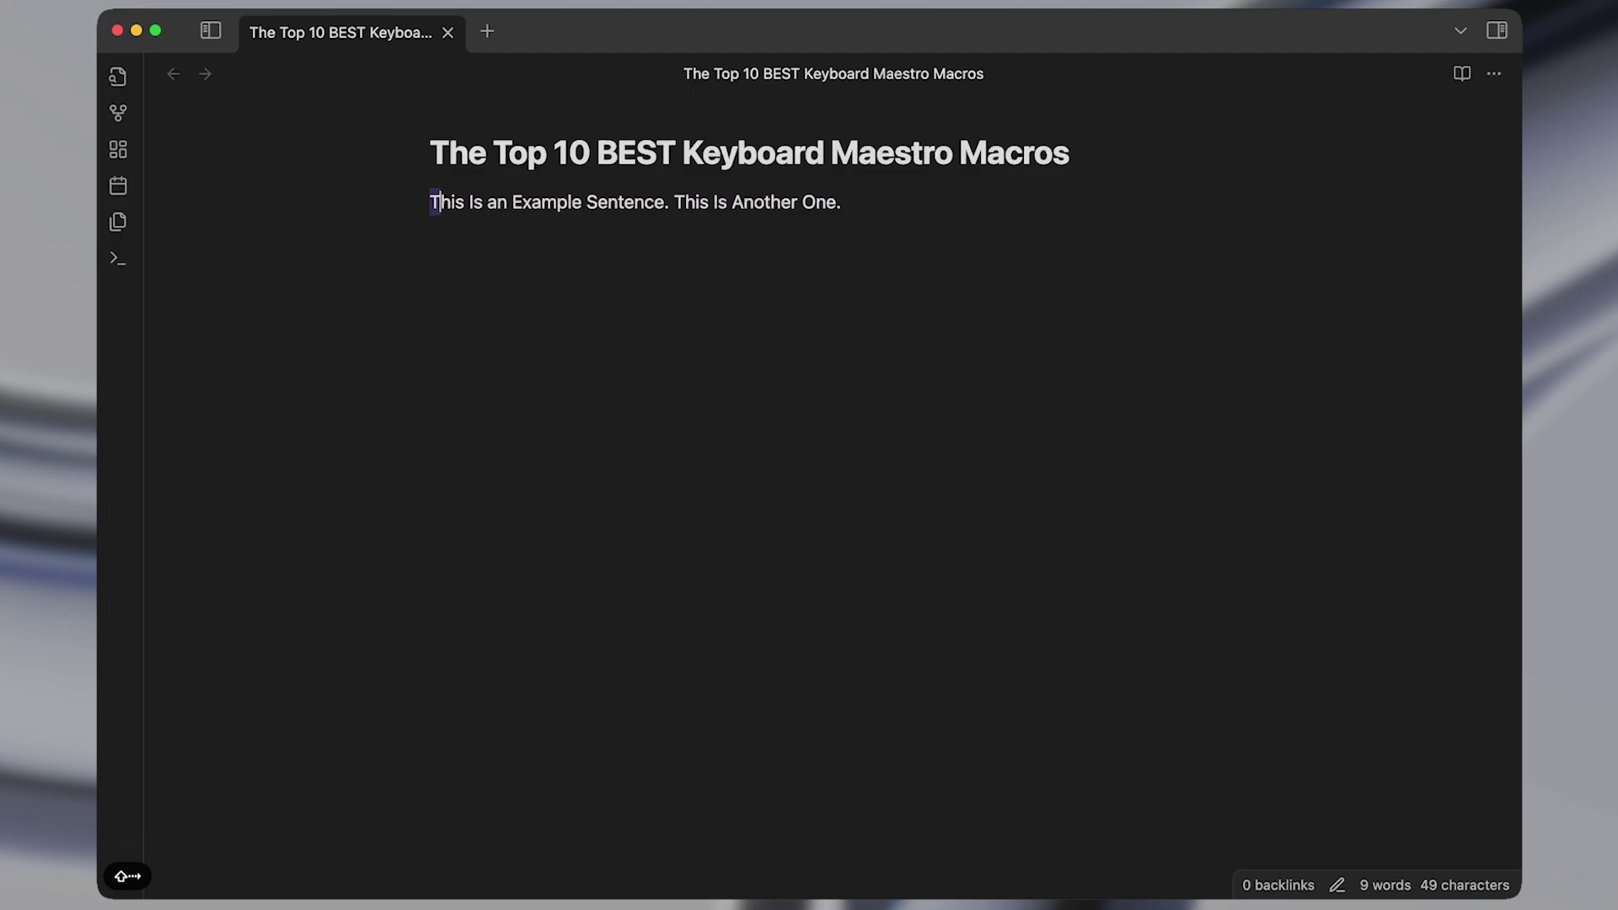
left_click(466, 204)
key("shift+Right")
key("shift+Right")
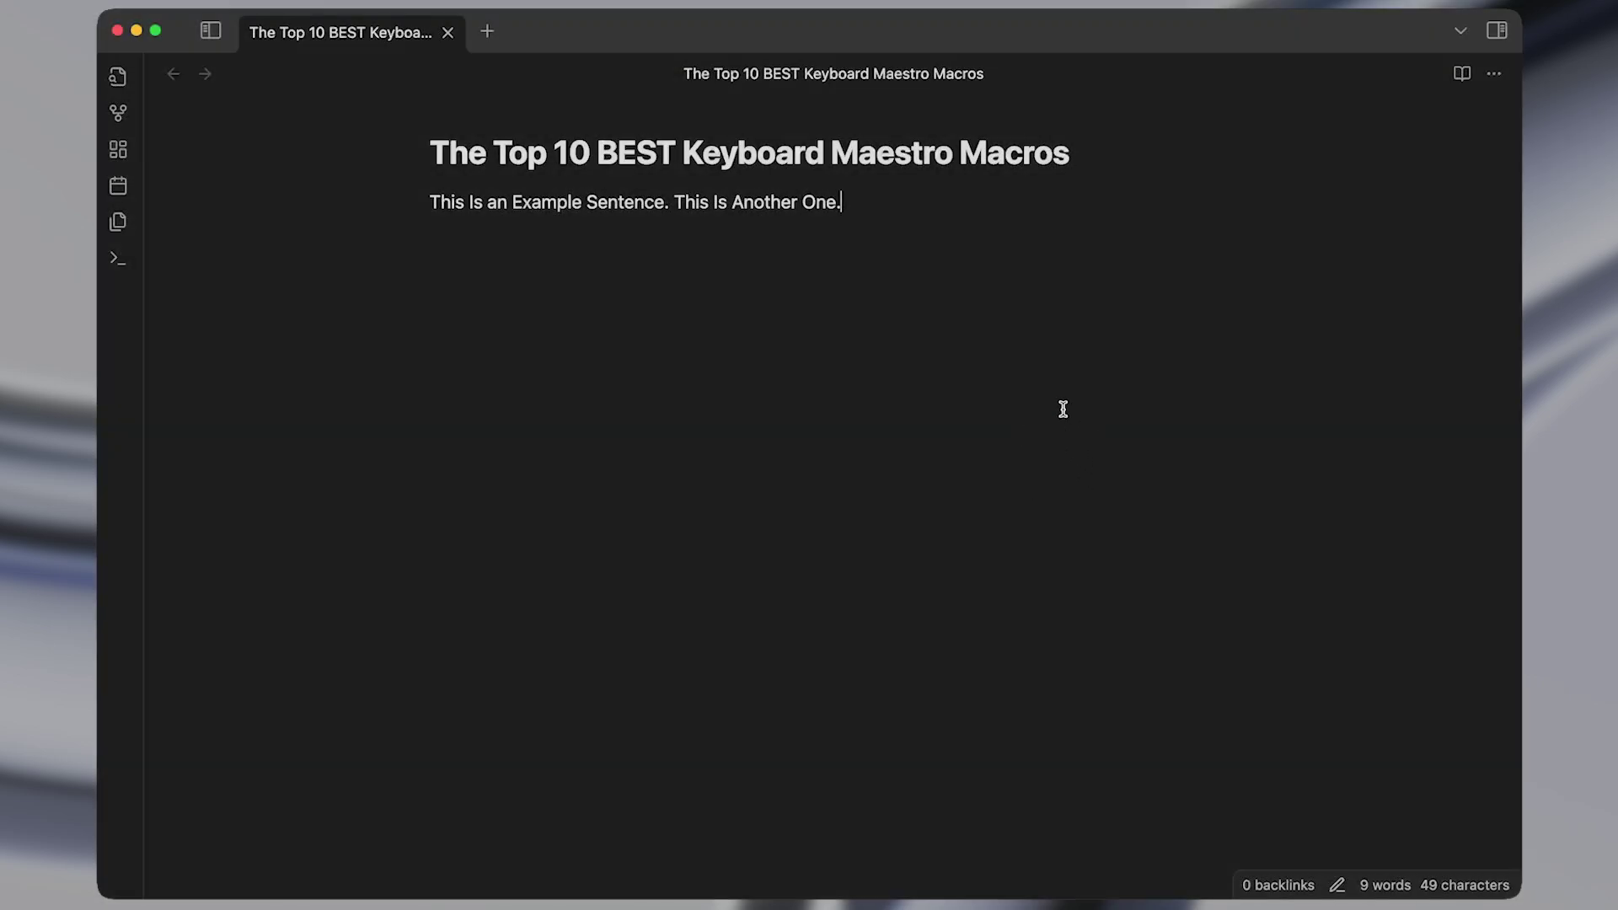
key("shift+super+Left")
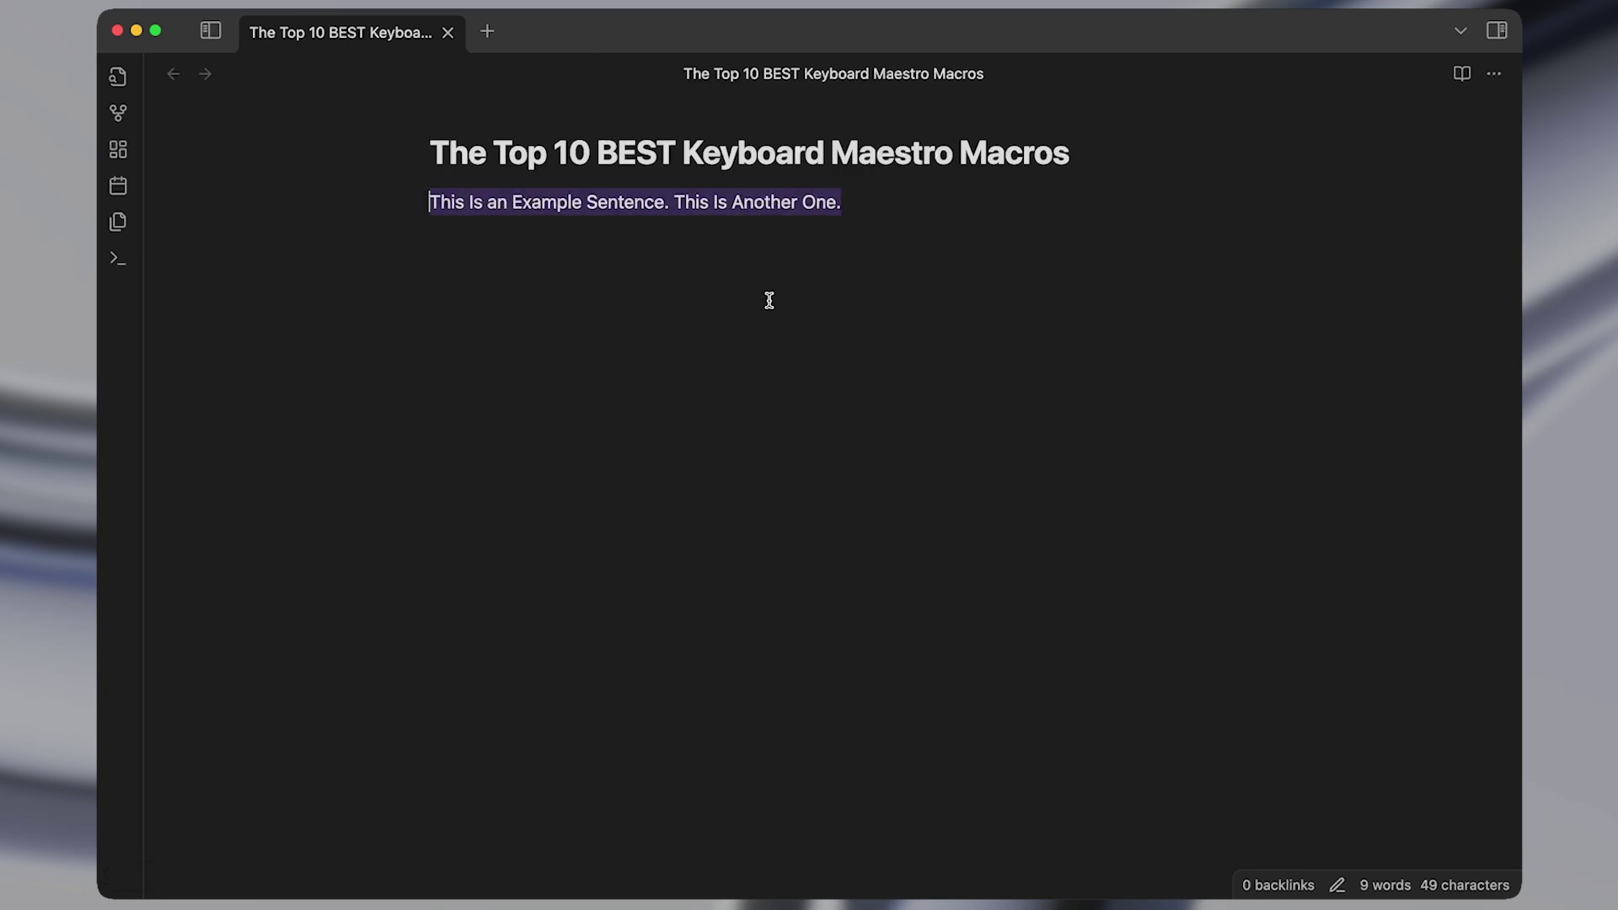
Speak the first sentence with ⌥⇧T, paste a new paragraph below, and have it spoken.
key("alt+shift+t")
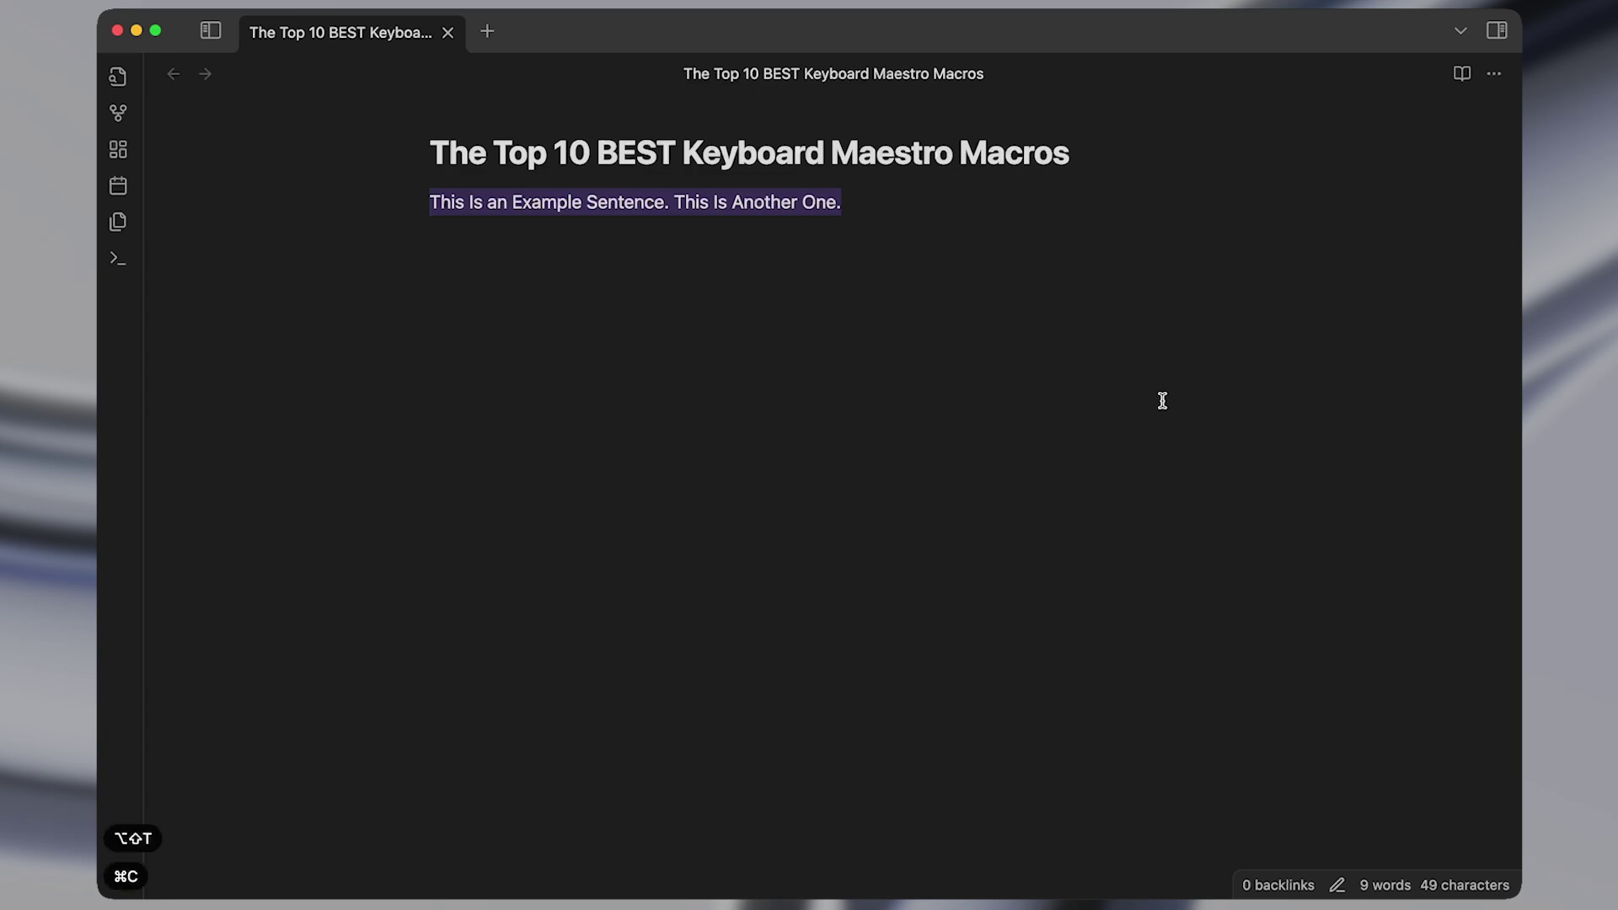
left_click(816, 444)
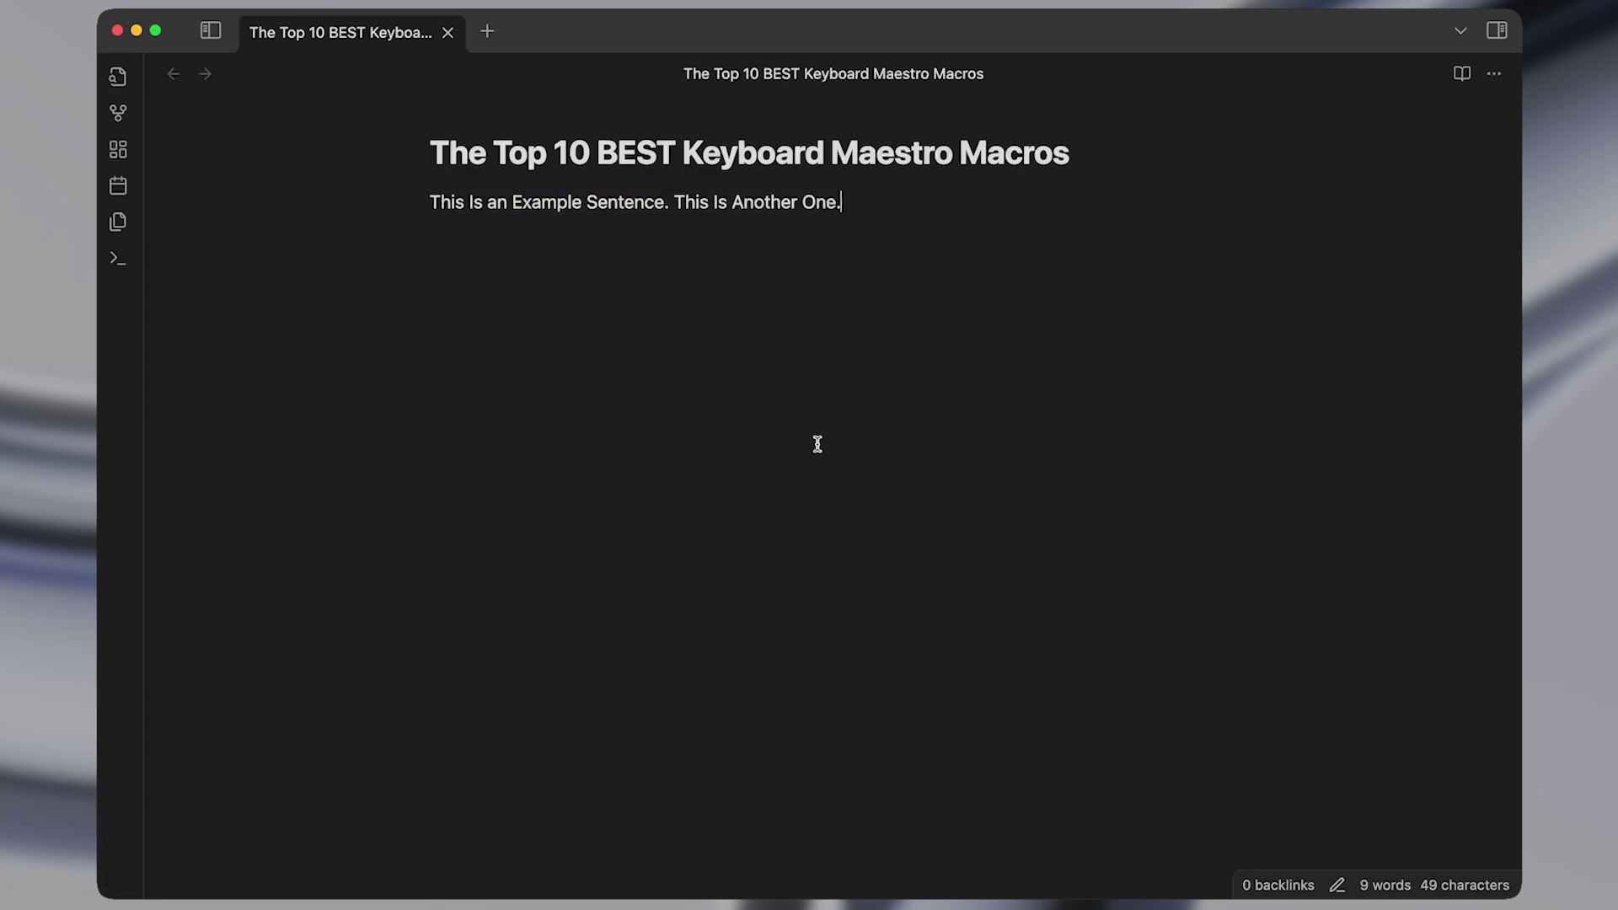
key("Return")
key("Return")
type("Really useful when I'm writing emails and I just want to hear the text spoken out loud so my brain doesn't miss any small grammatically errors.")
key("shift+Up")
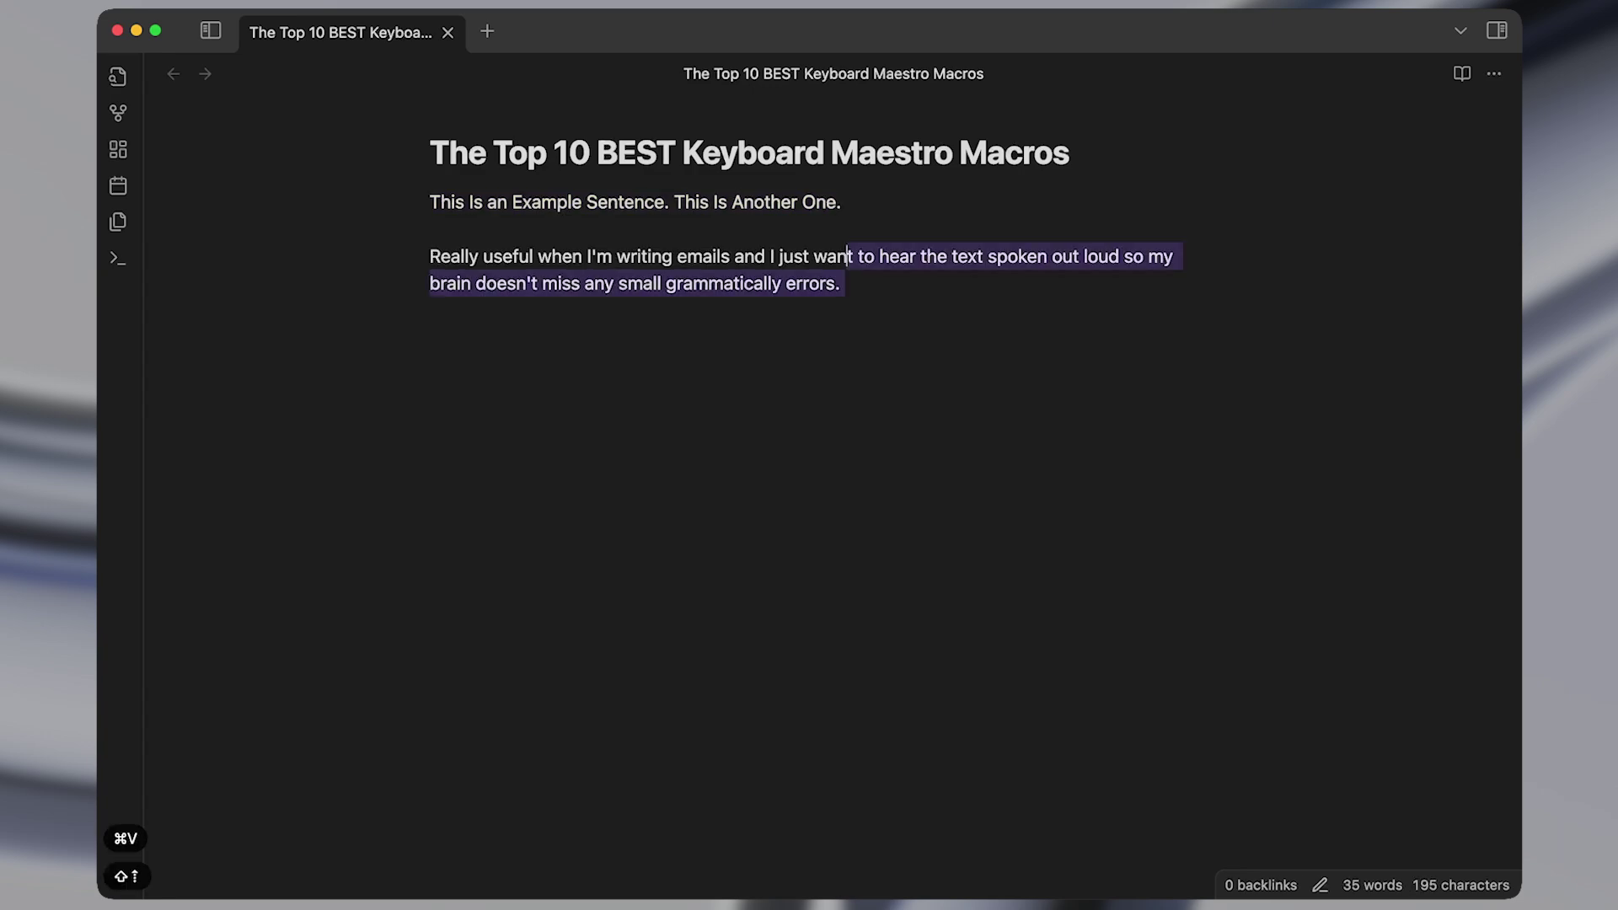
key("shift+super+Left")
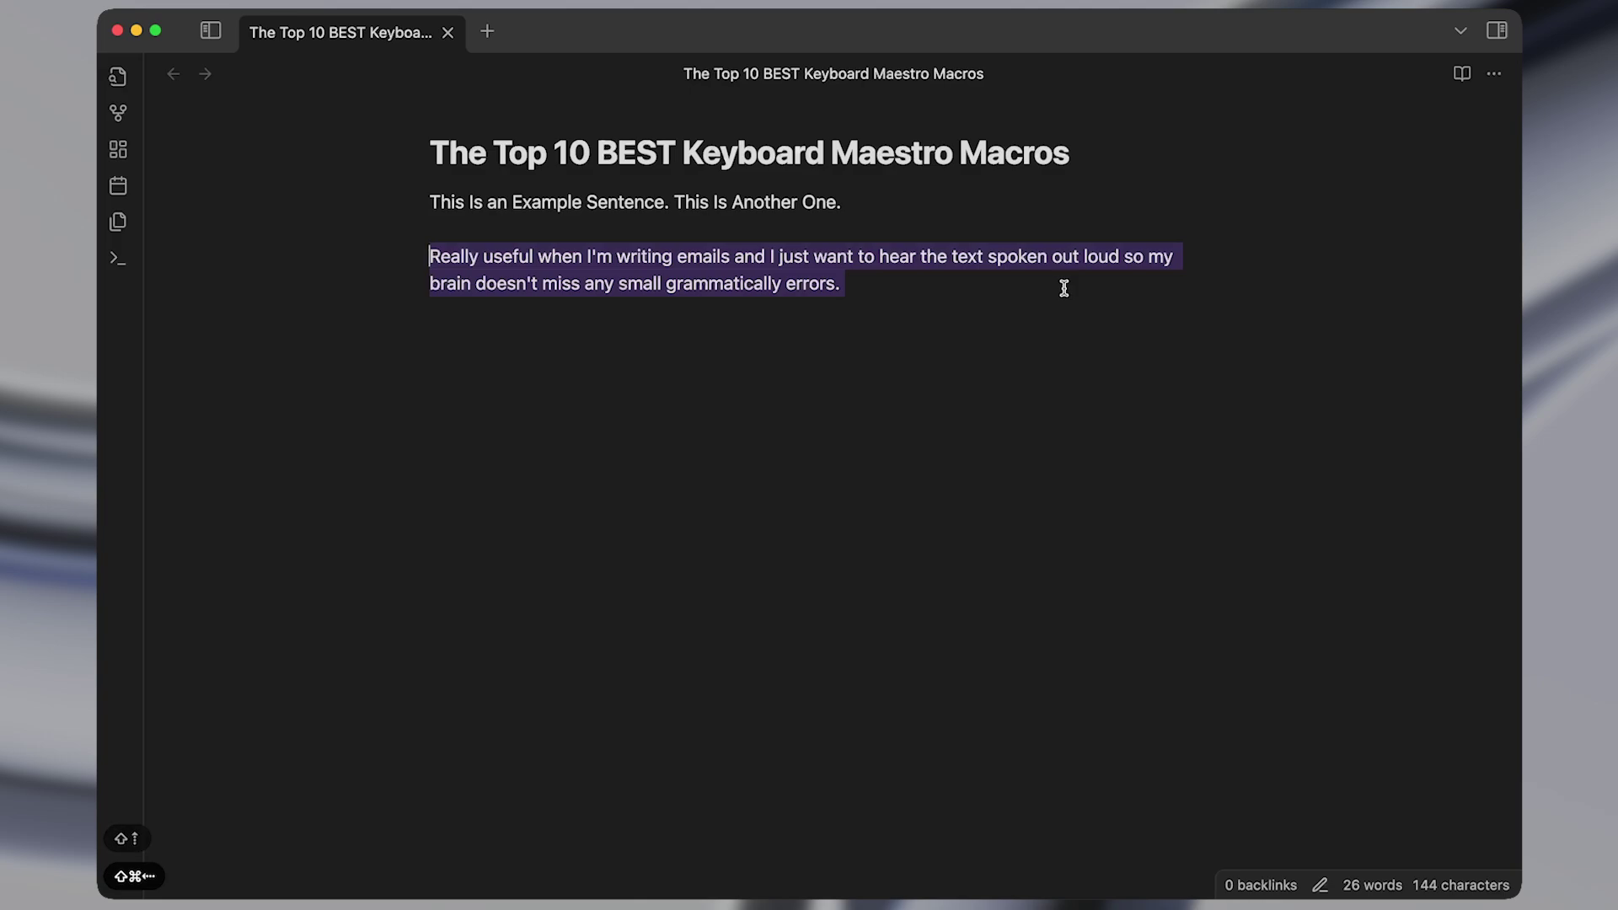
key("alt+shift+t")
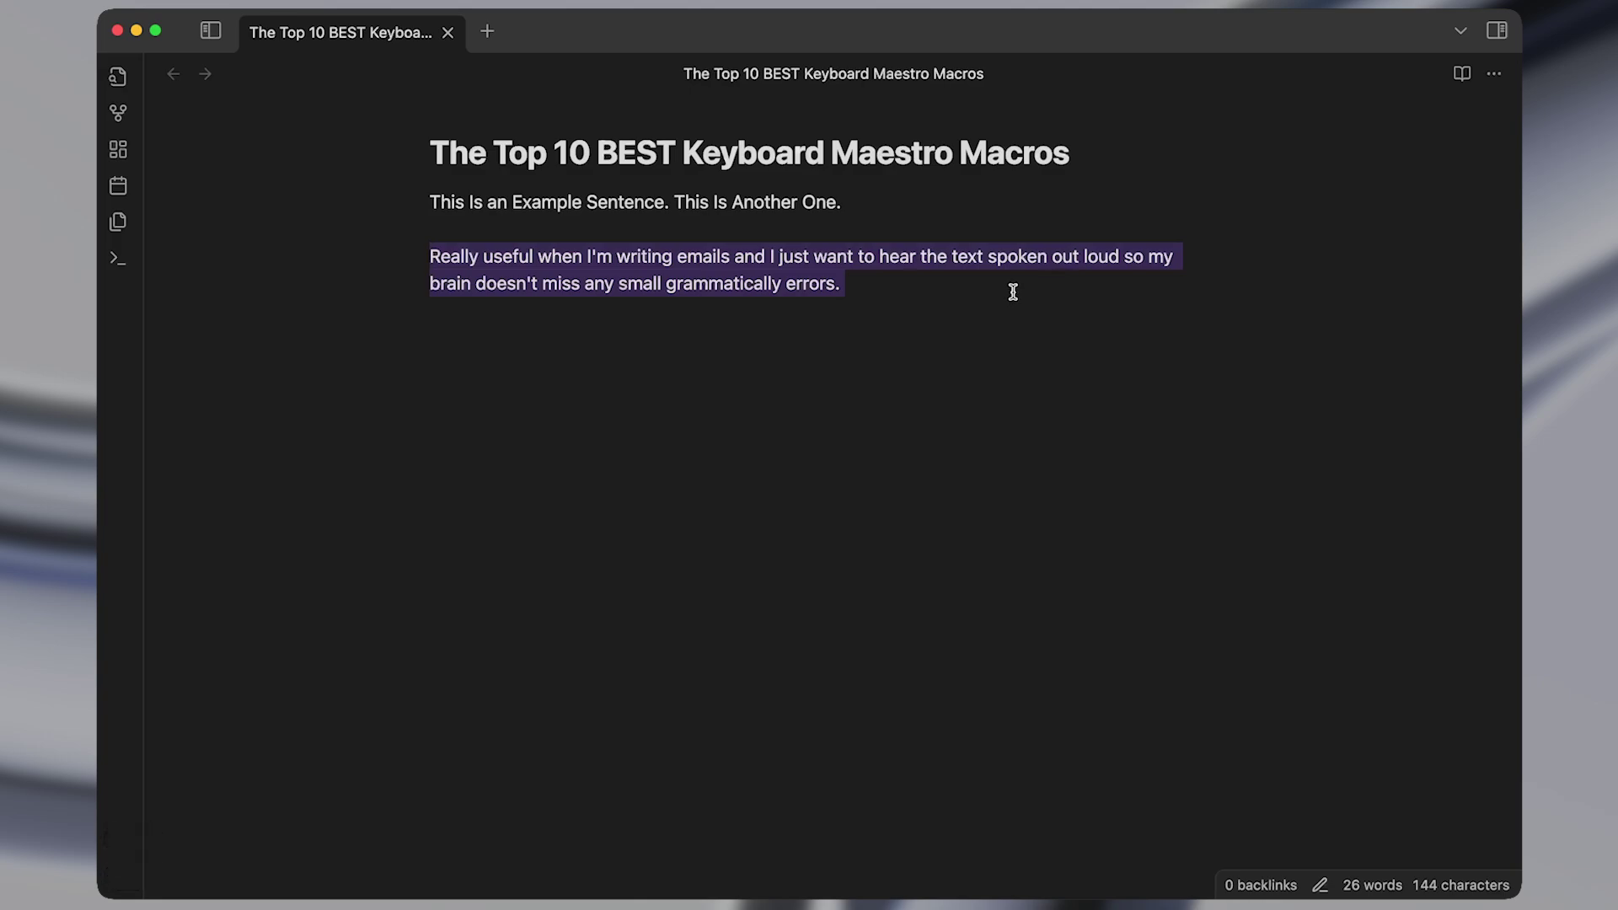
Correct 'grammatically errors' to 'grammatical errors' and reselect the paragraph.
left_click(782, 285)
key("ctrl+BackSpace")
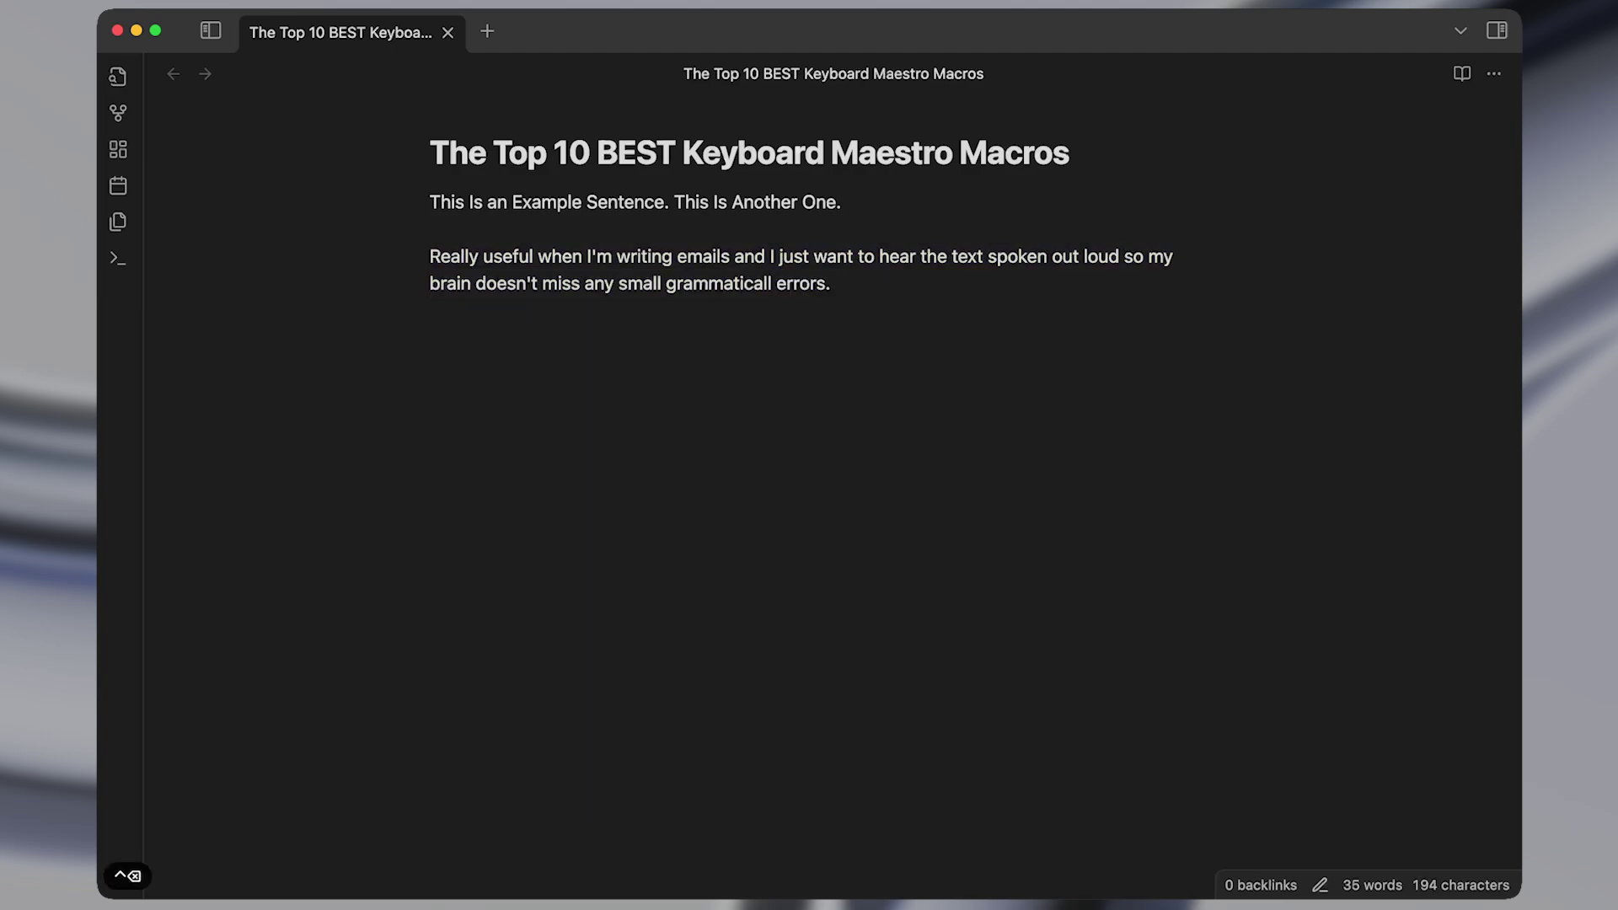
key("ctrl+BackSpace")
key("super+Left")
double_click(754, 295)
key("super+Right")
key("shift+Up")
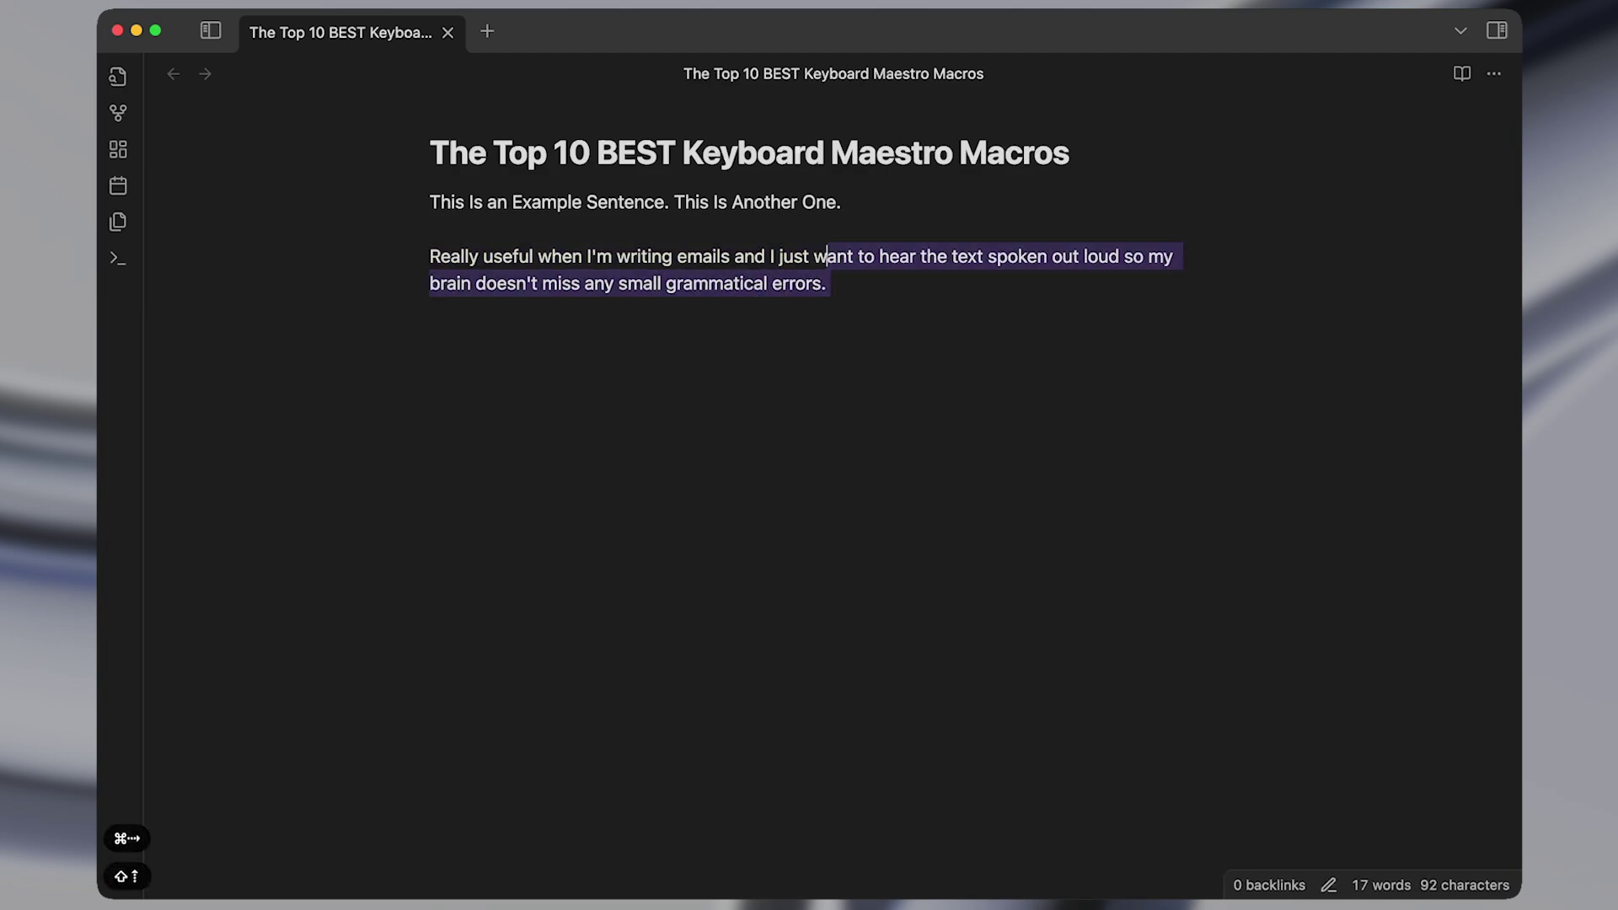
key("shift+super+Left")
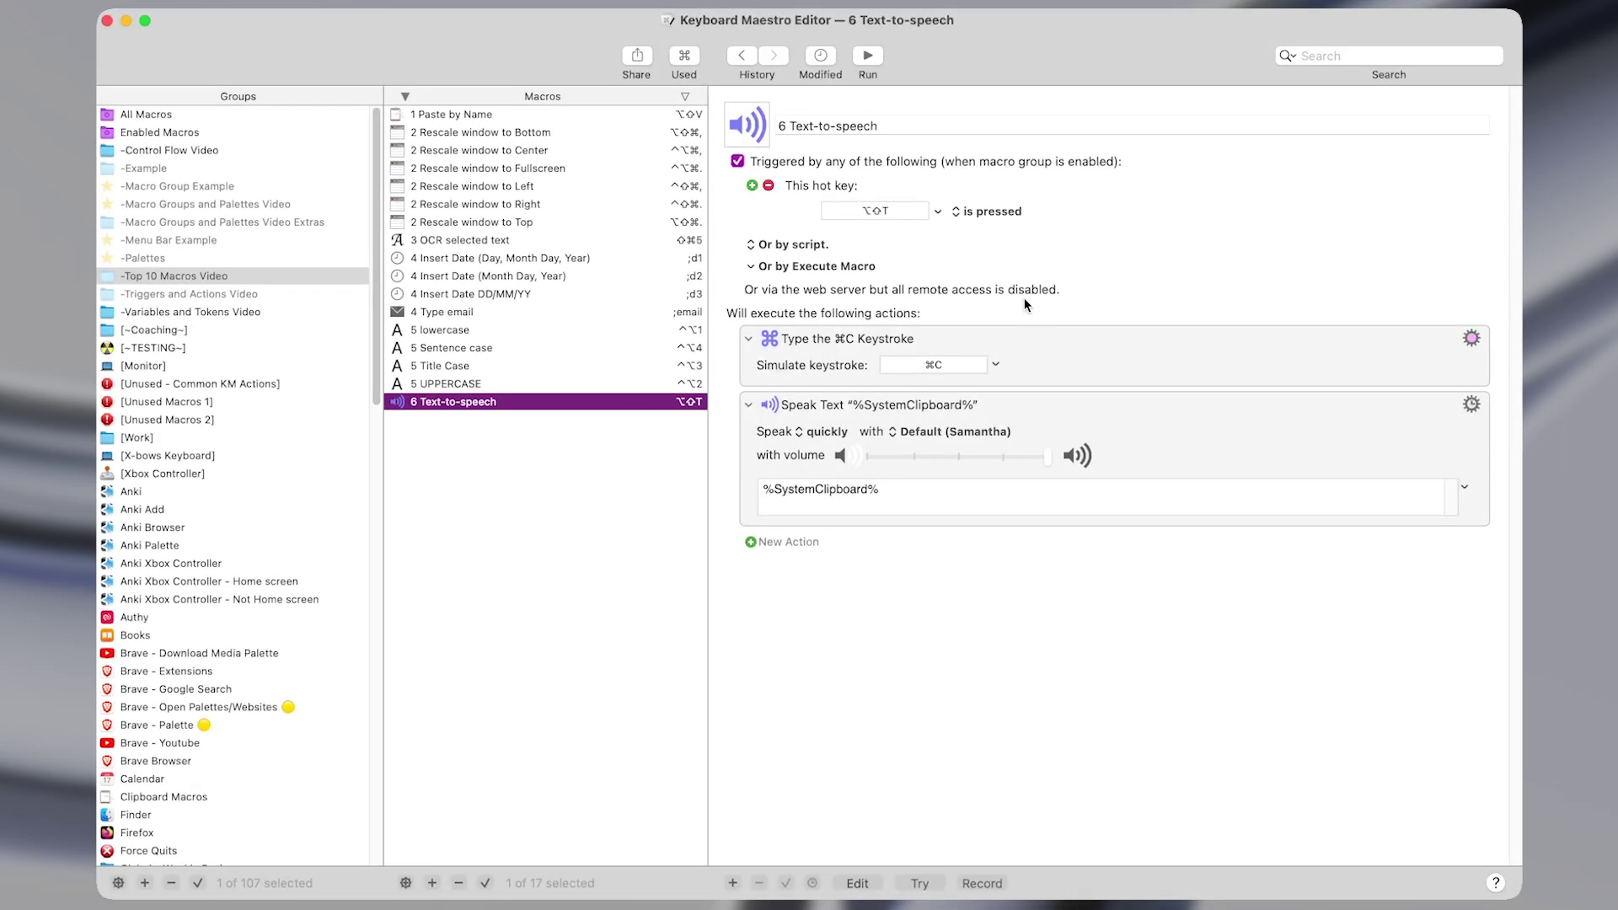
left_click(859, 212)
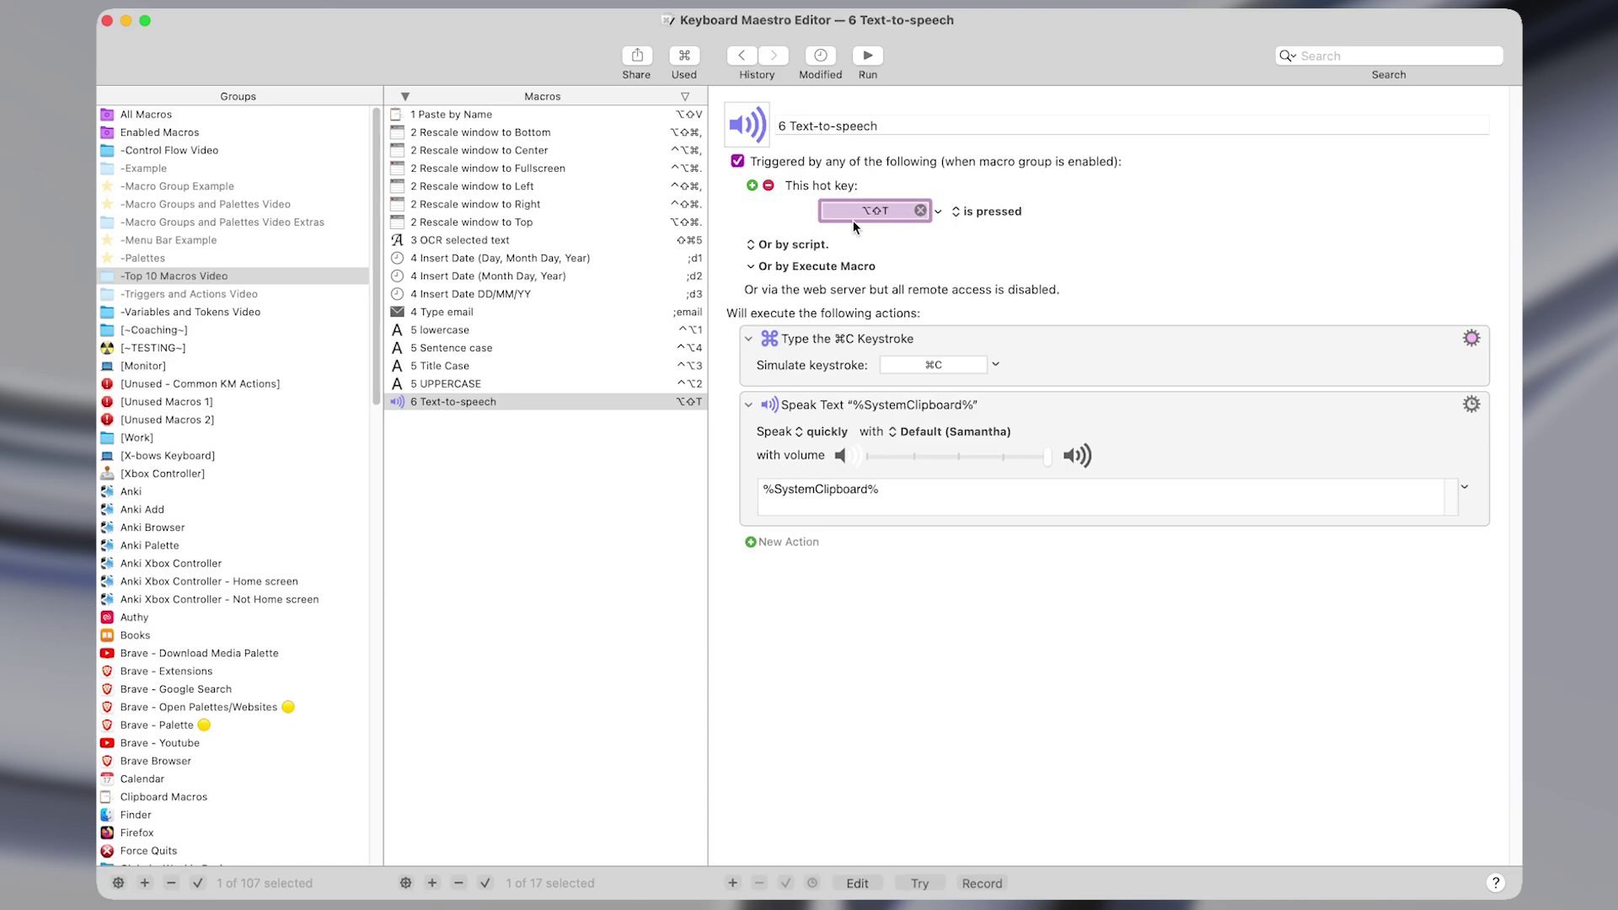
left_click(1044, 365)
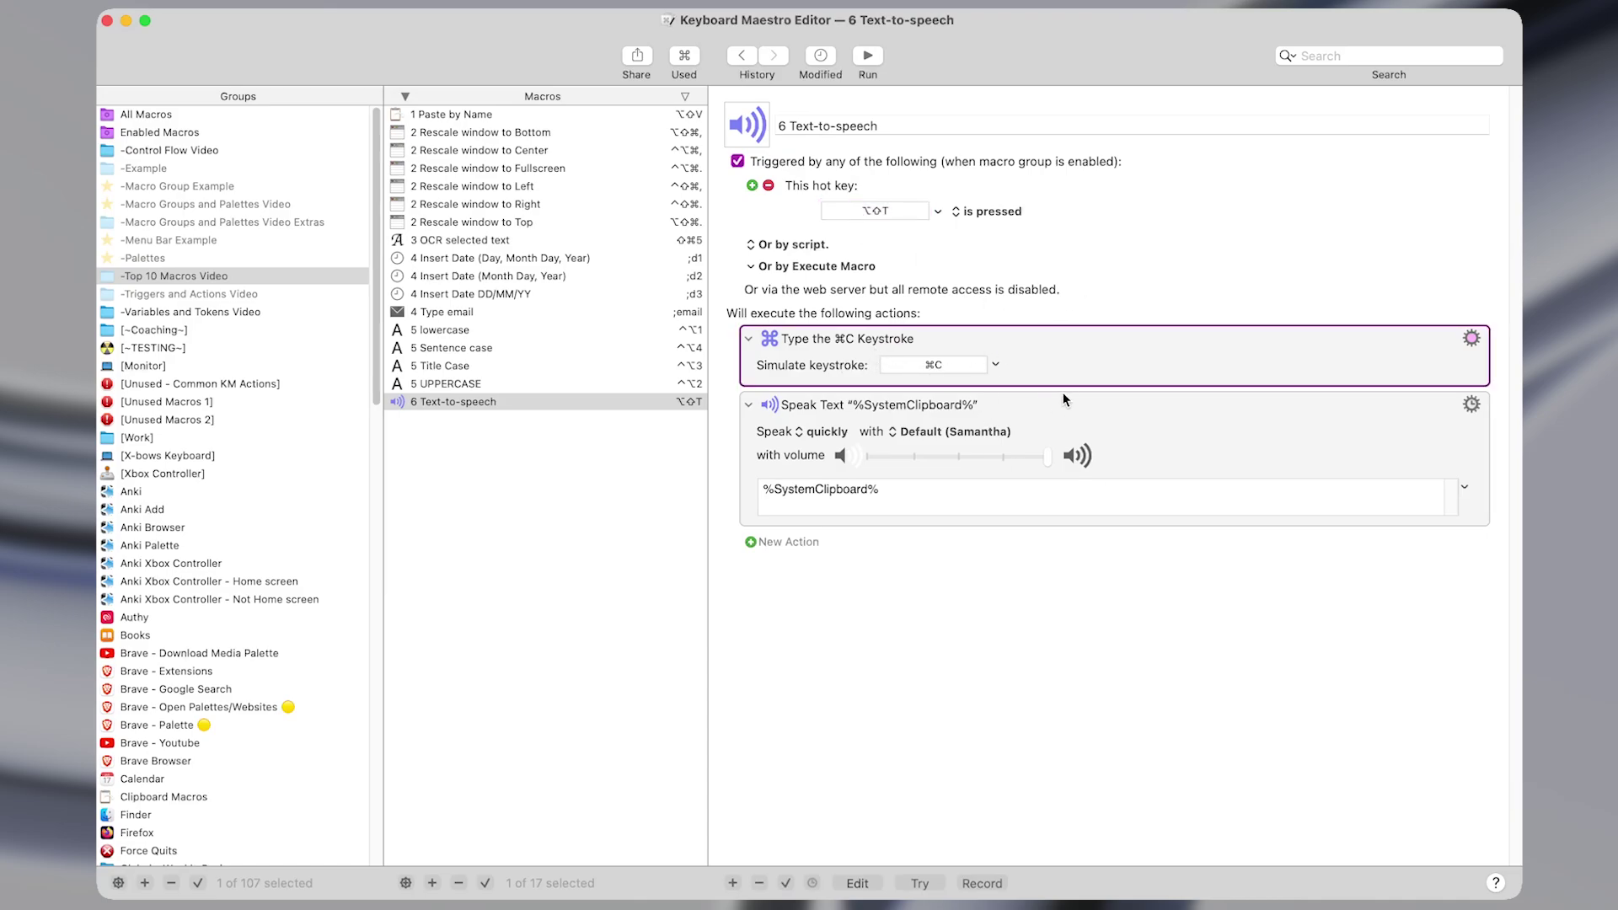
left_click(947, 441)
key("super+shift+f")
type("spea")
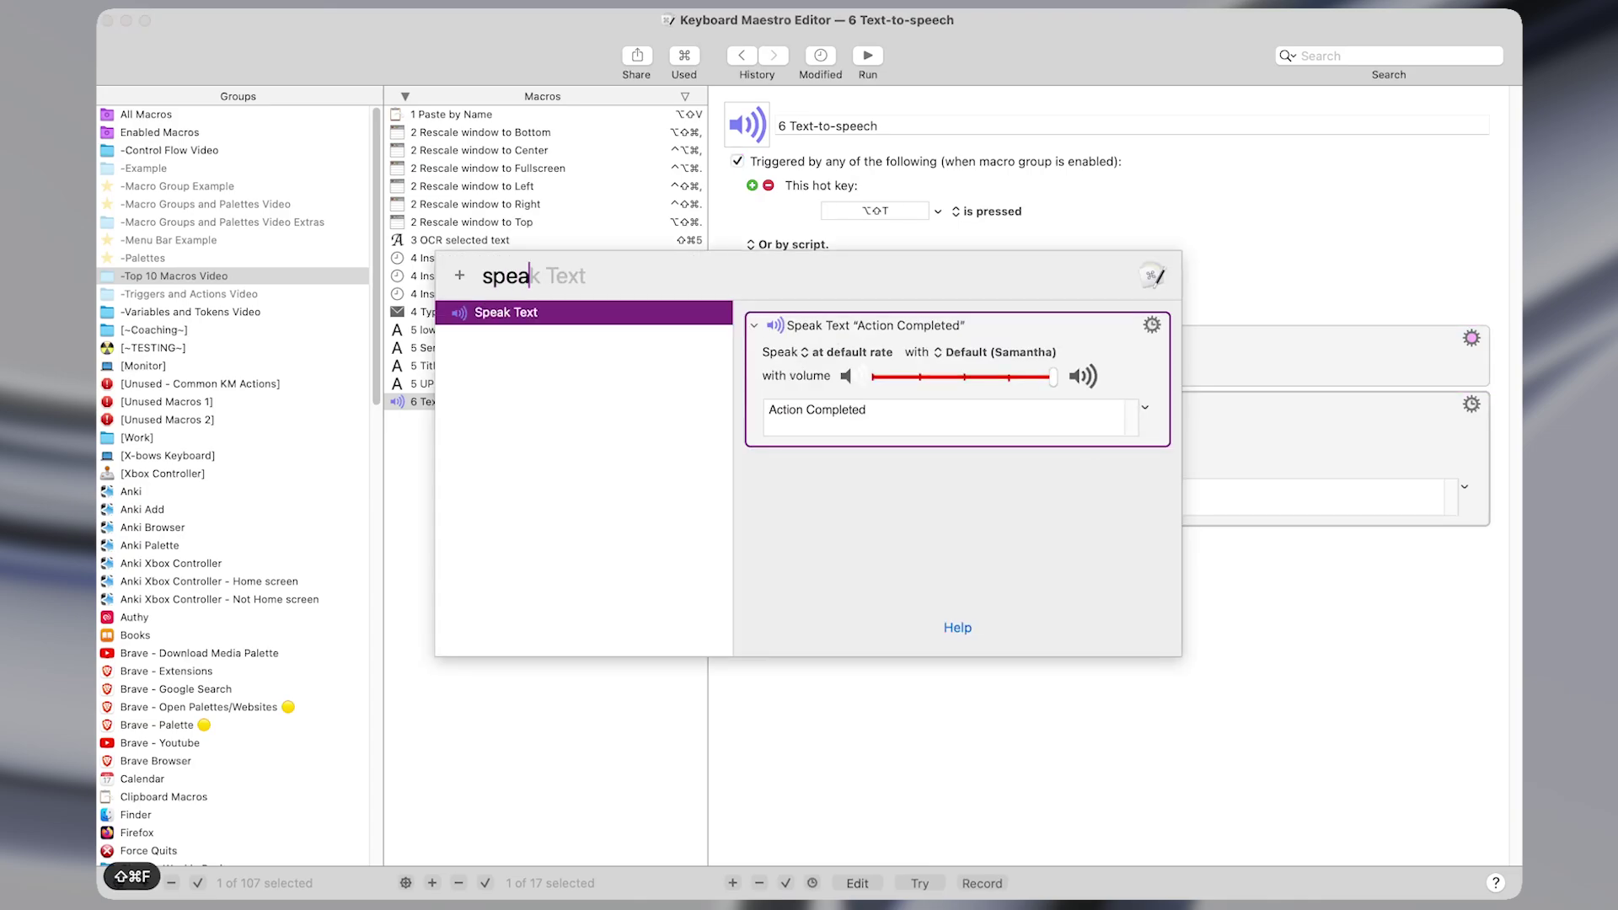
key("Return")
left_click(862, 573)
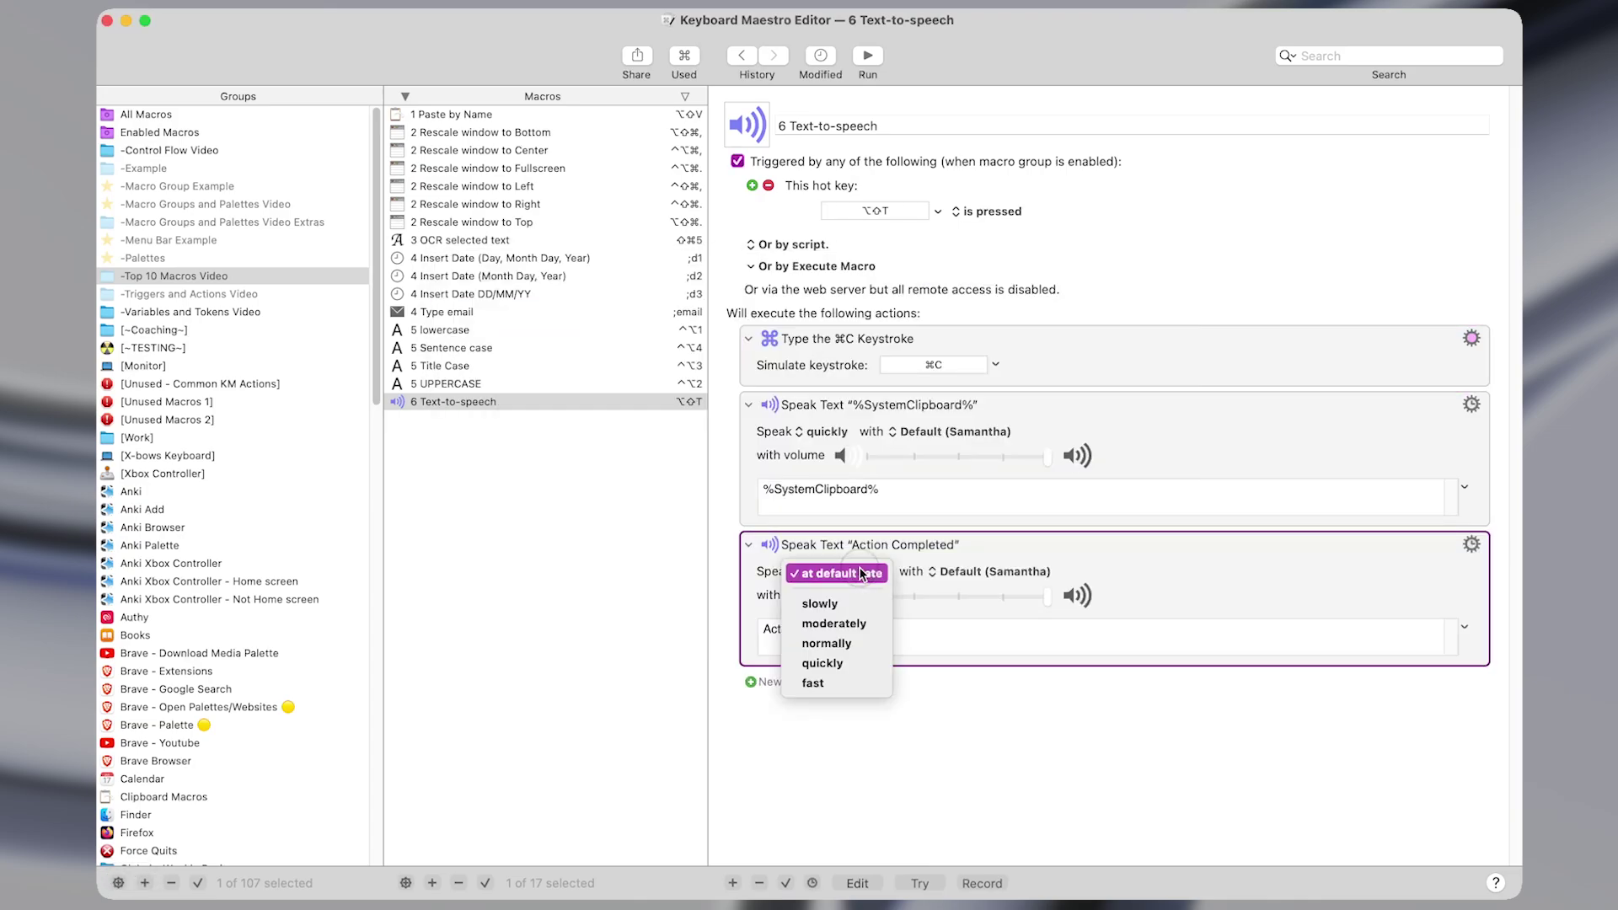
left_click(1167, 564)
left_click(1011, 572)
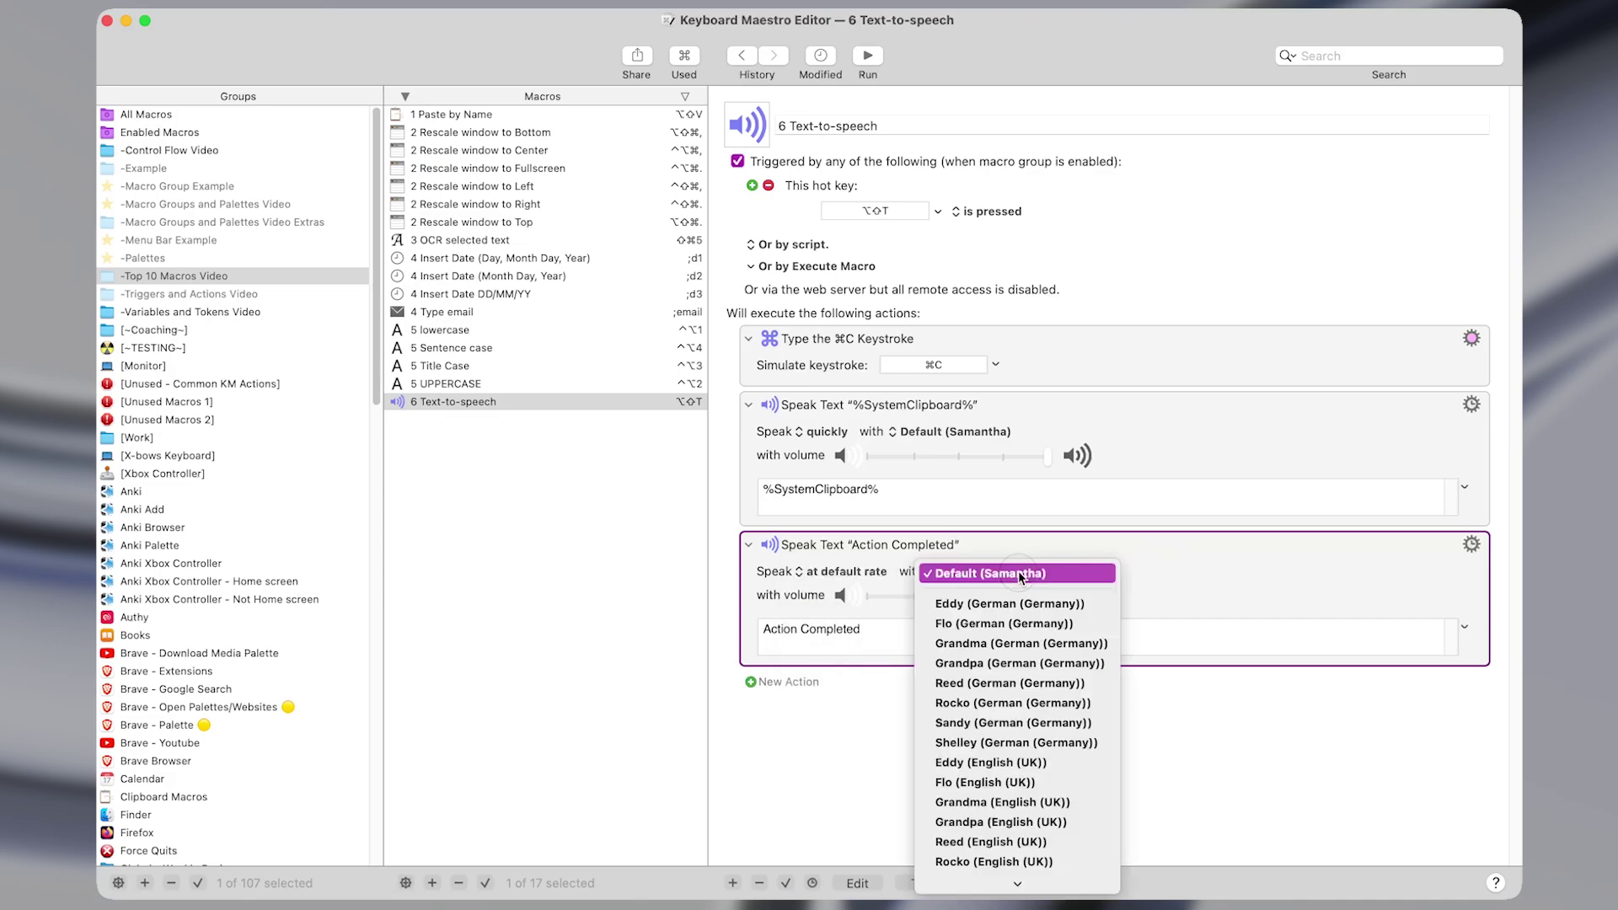
left_click(885, 627)
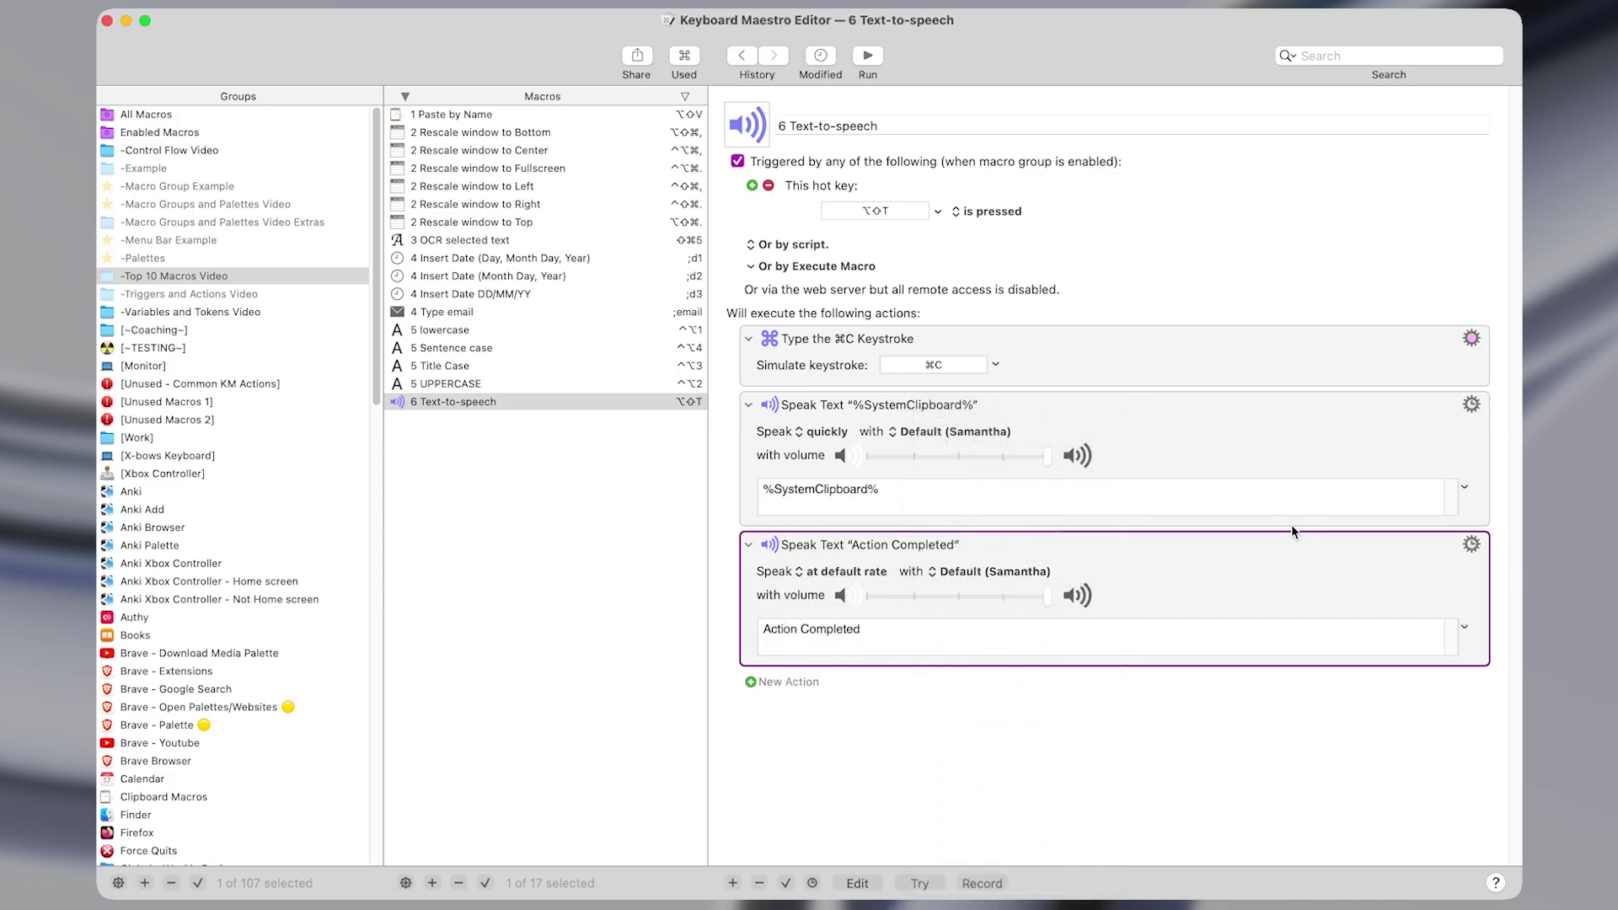
left_click(885, 627)
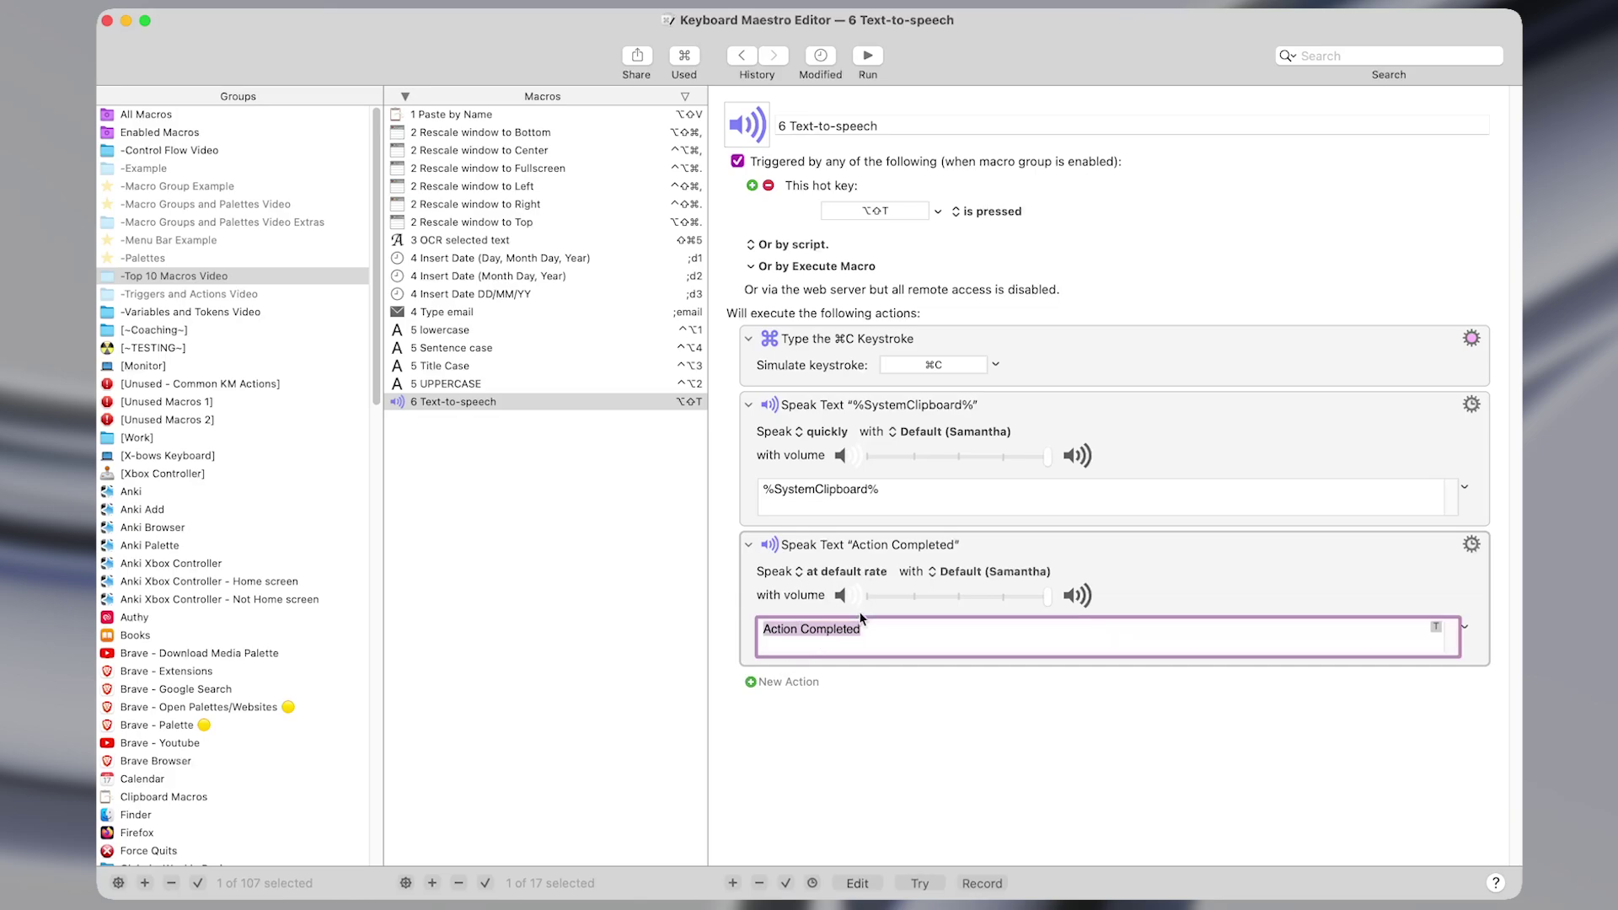
left_click(927, 493)
key("super+c")
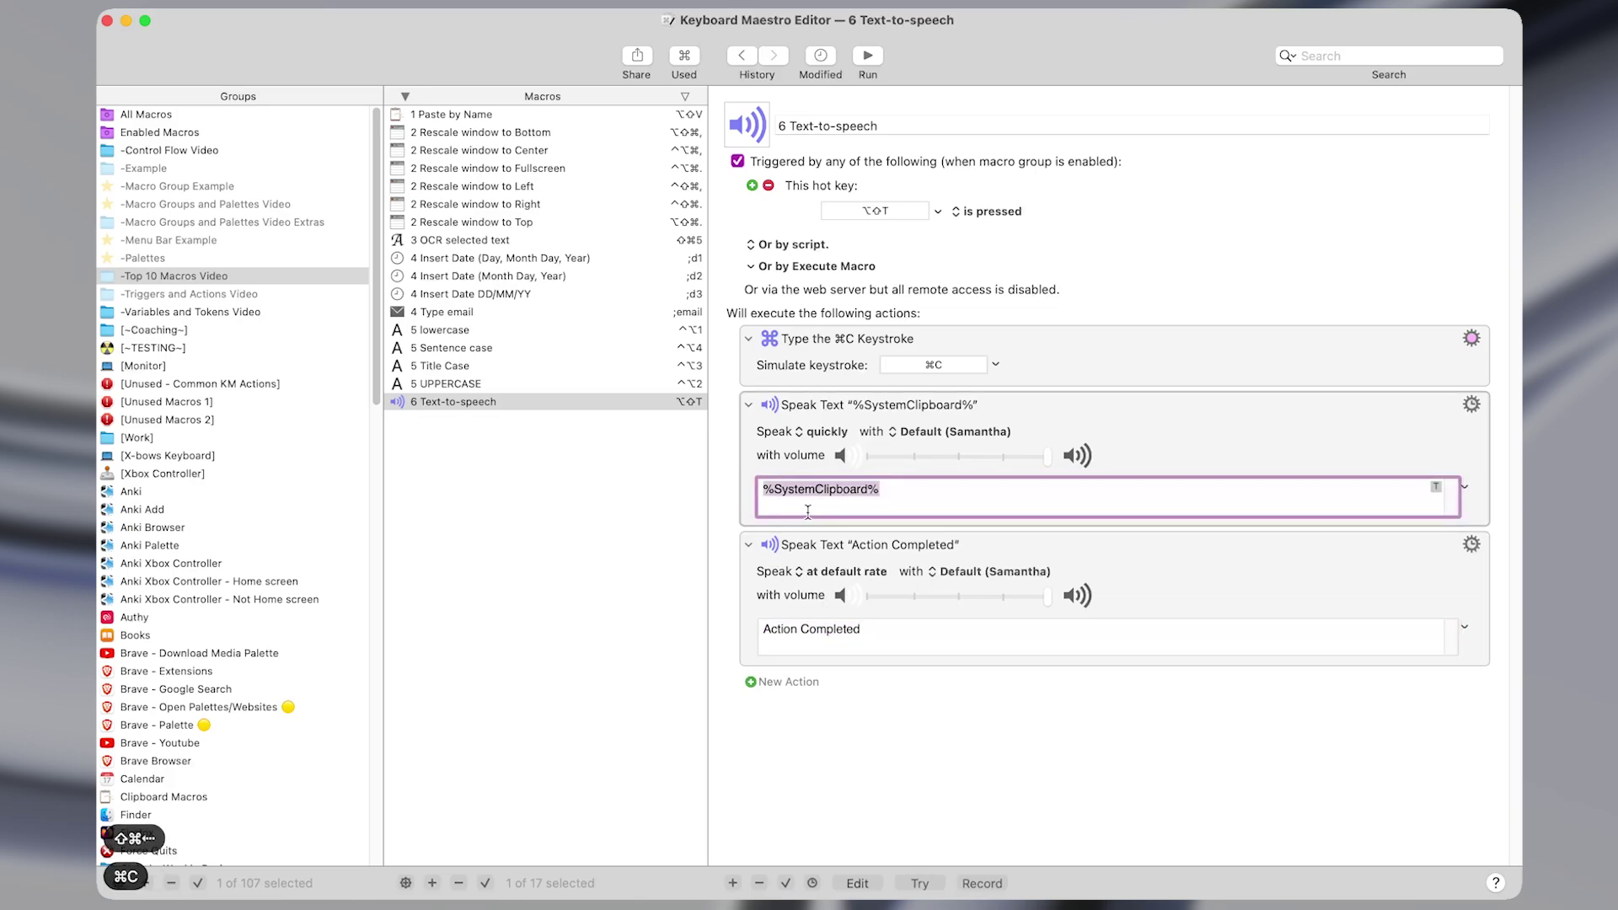
left_click(850, 628)
key("super+v")
left_click(1156, 587)
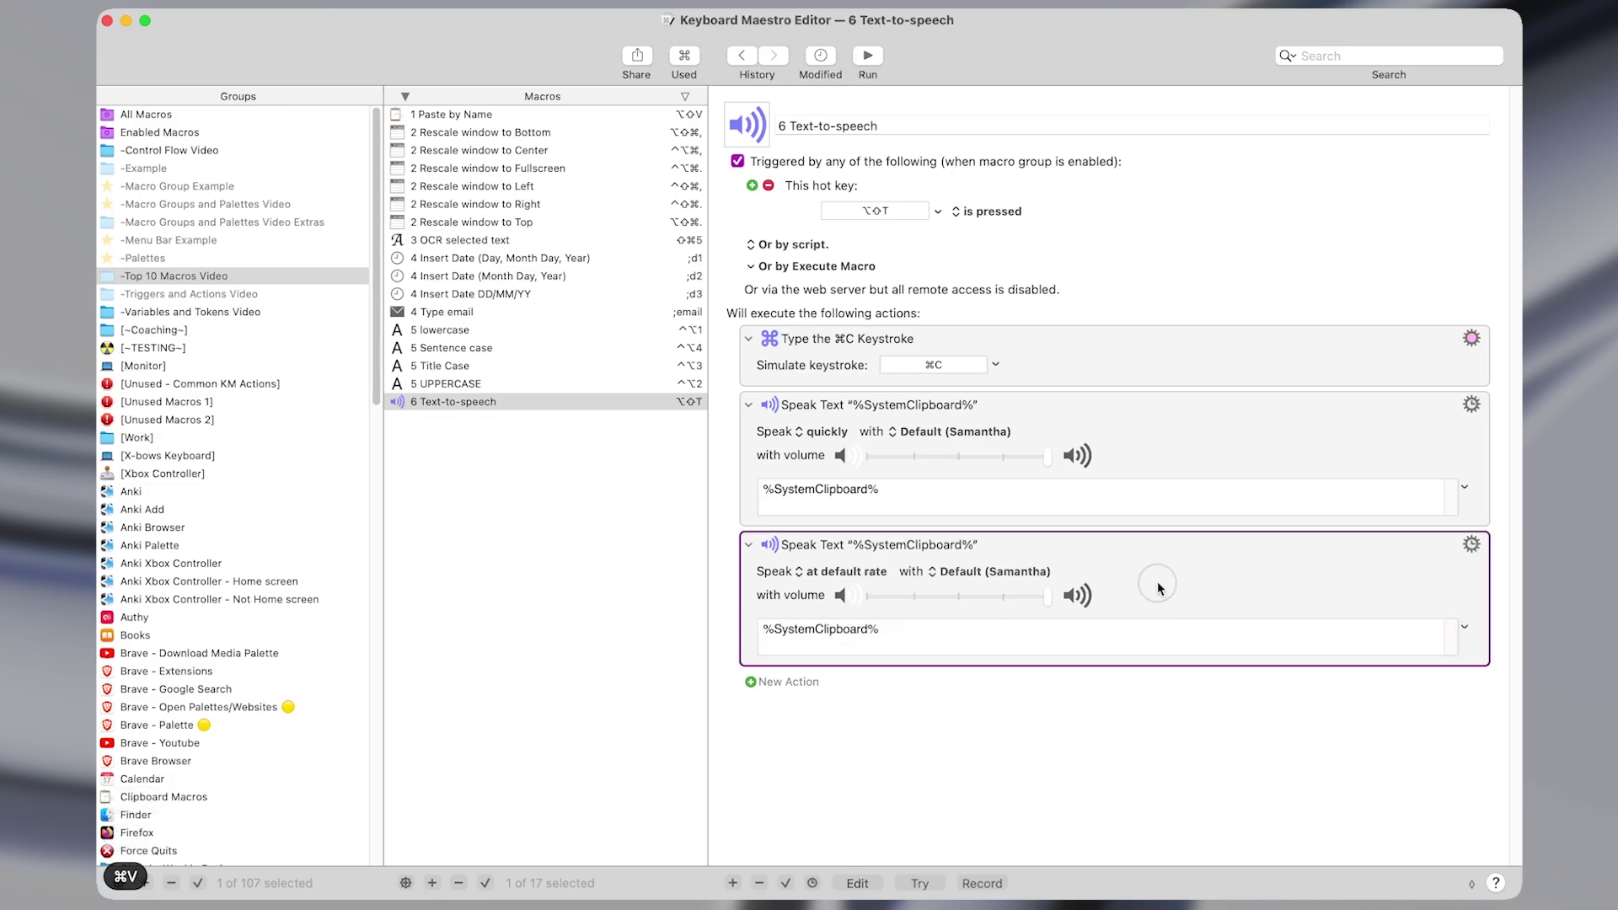
key("Delete")
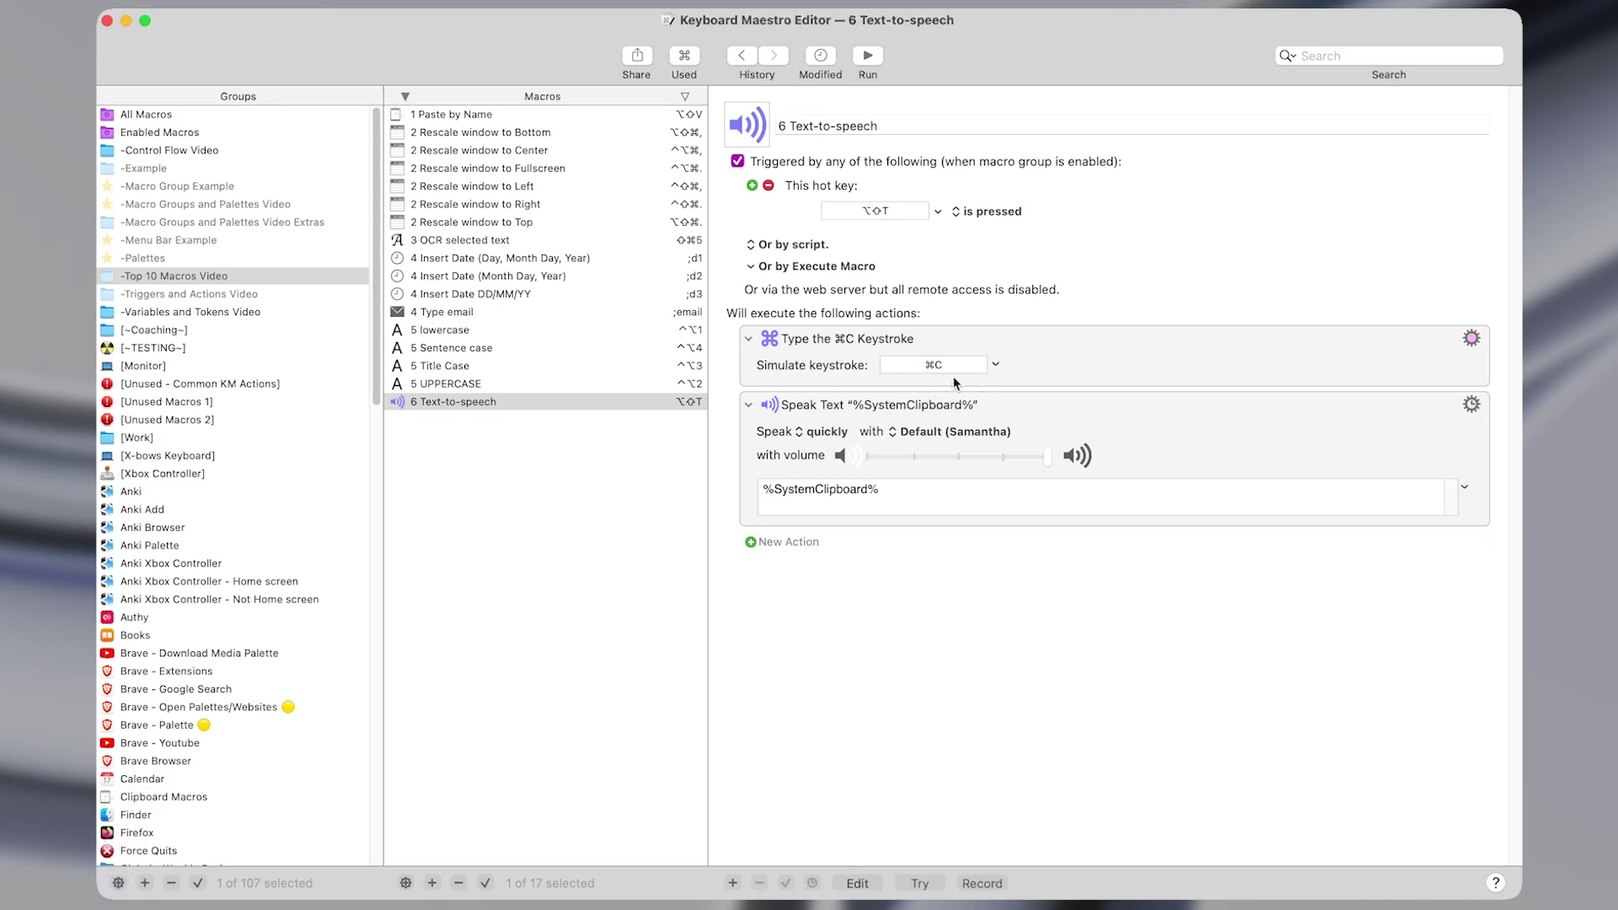
left_click(834, 439)
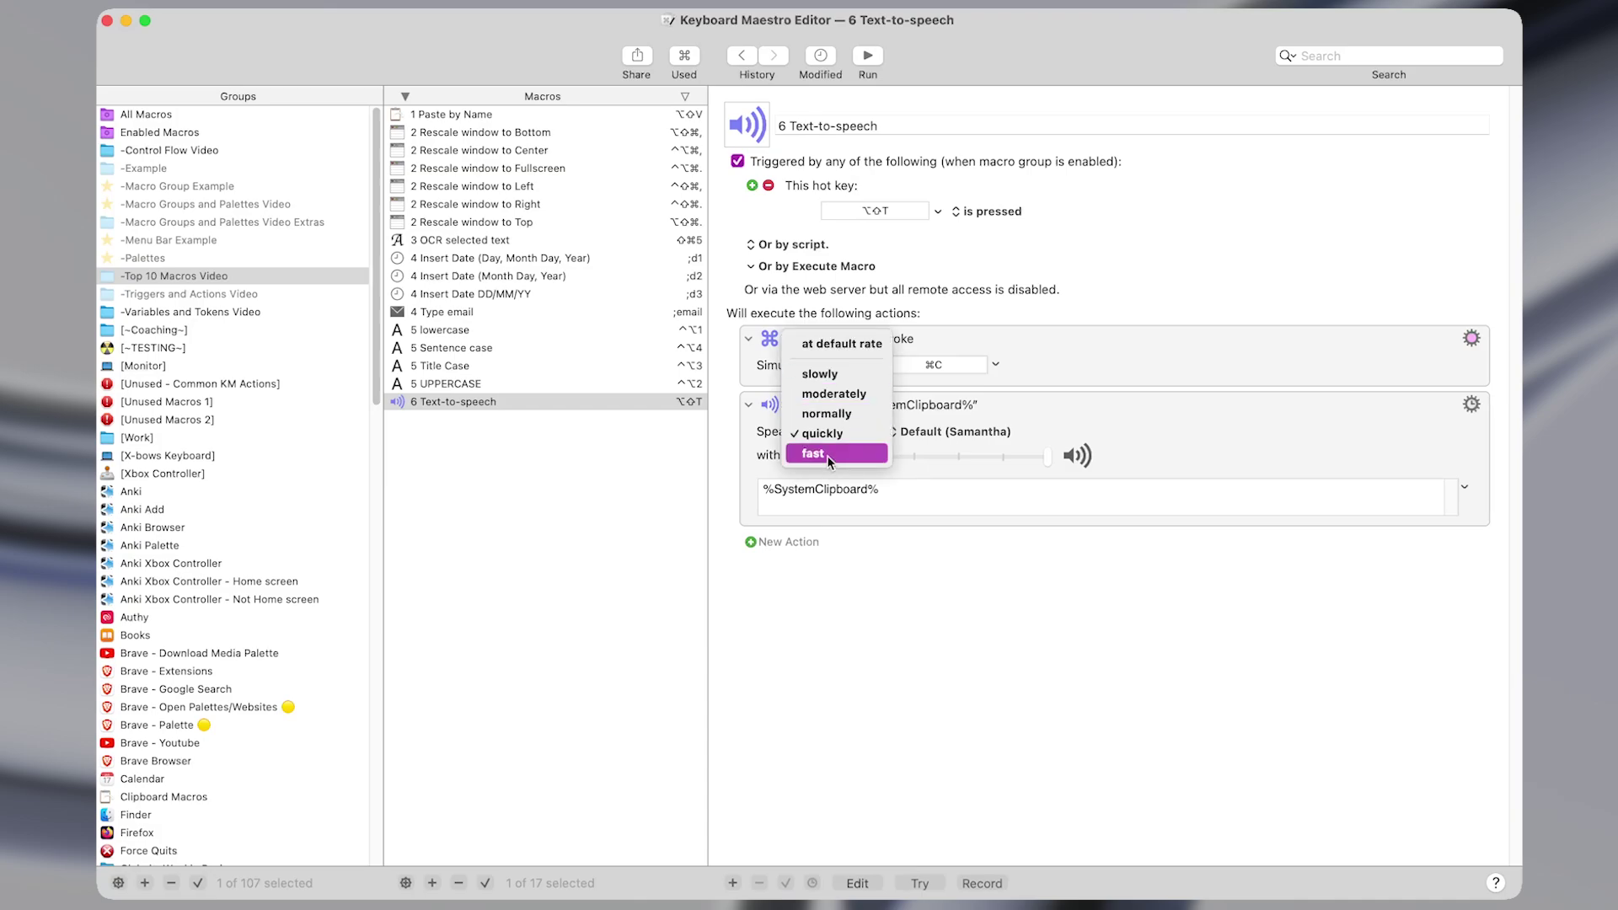
left_click(974, 416)
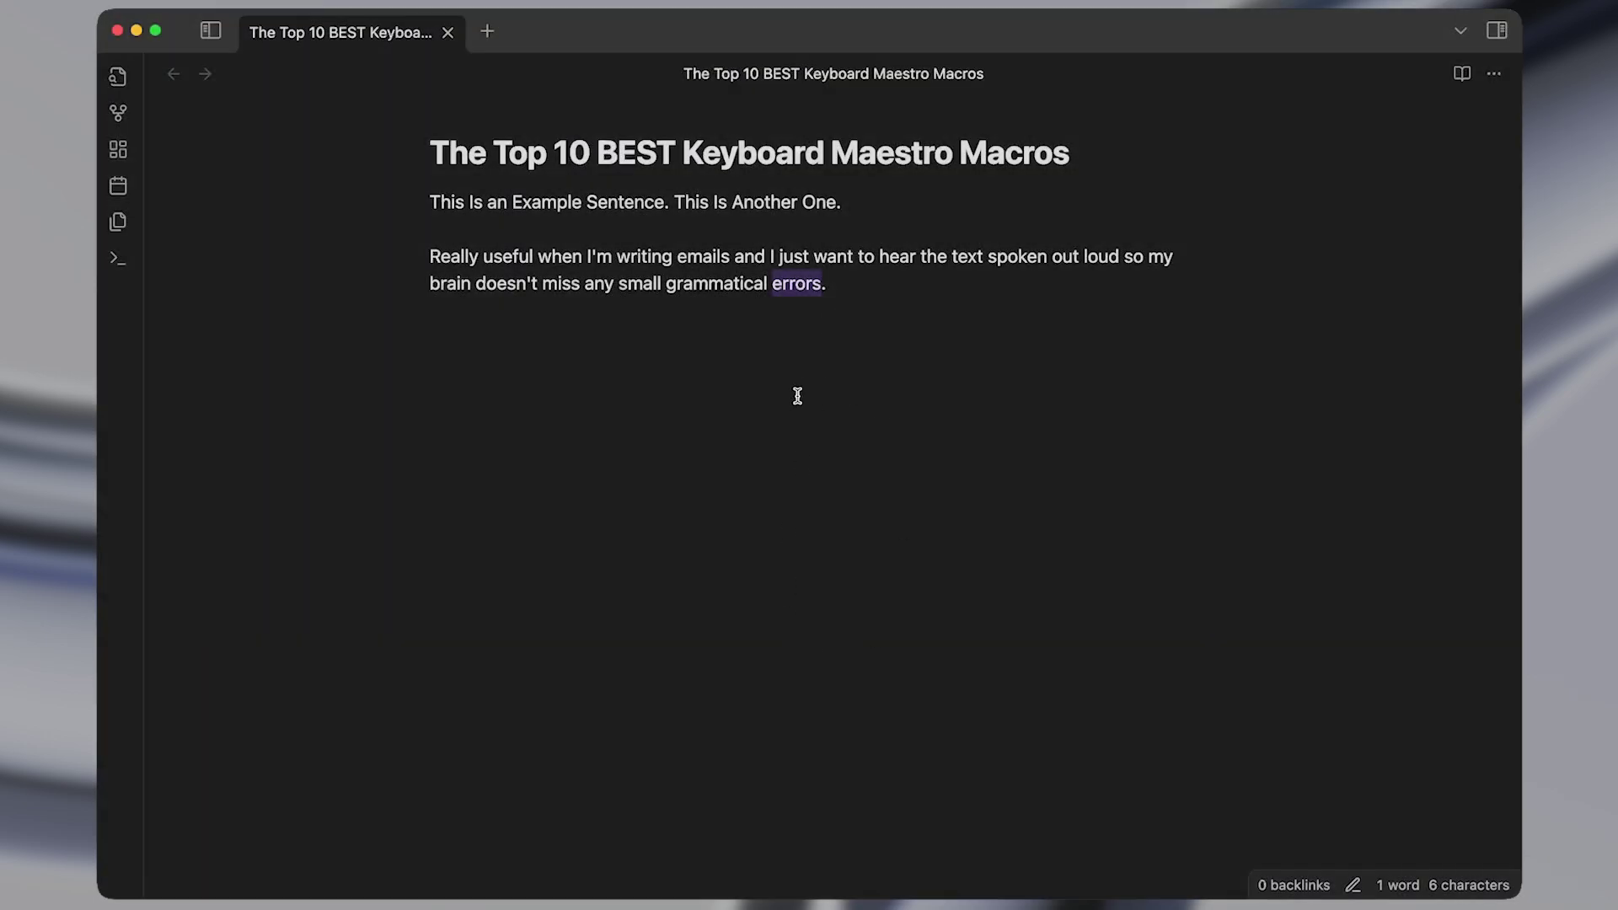
Google 'errors', then 'grammatical errors', in Brave using ⌥⌘V.
key("Left")
key("alt+shift+Right")
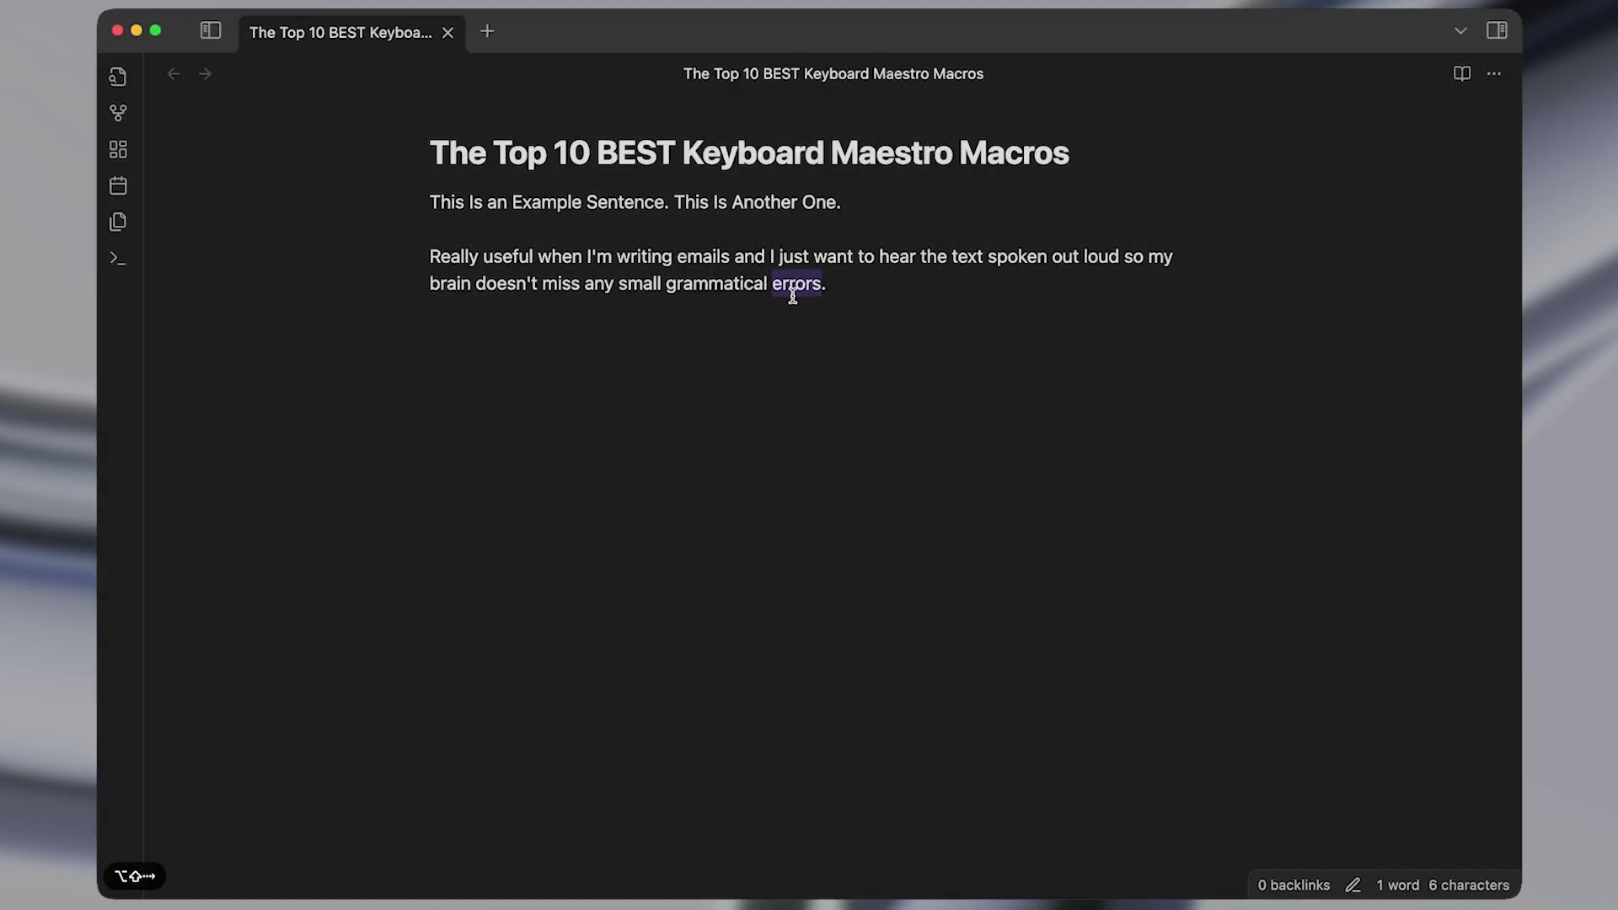
key("alt+super+v")
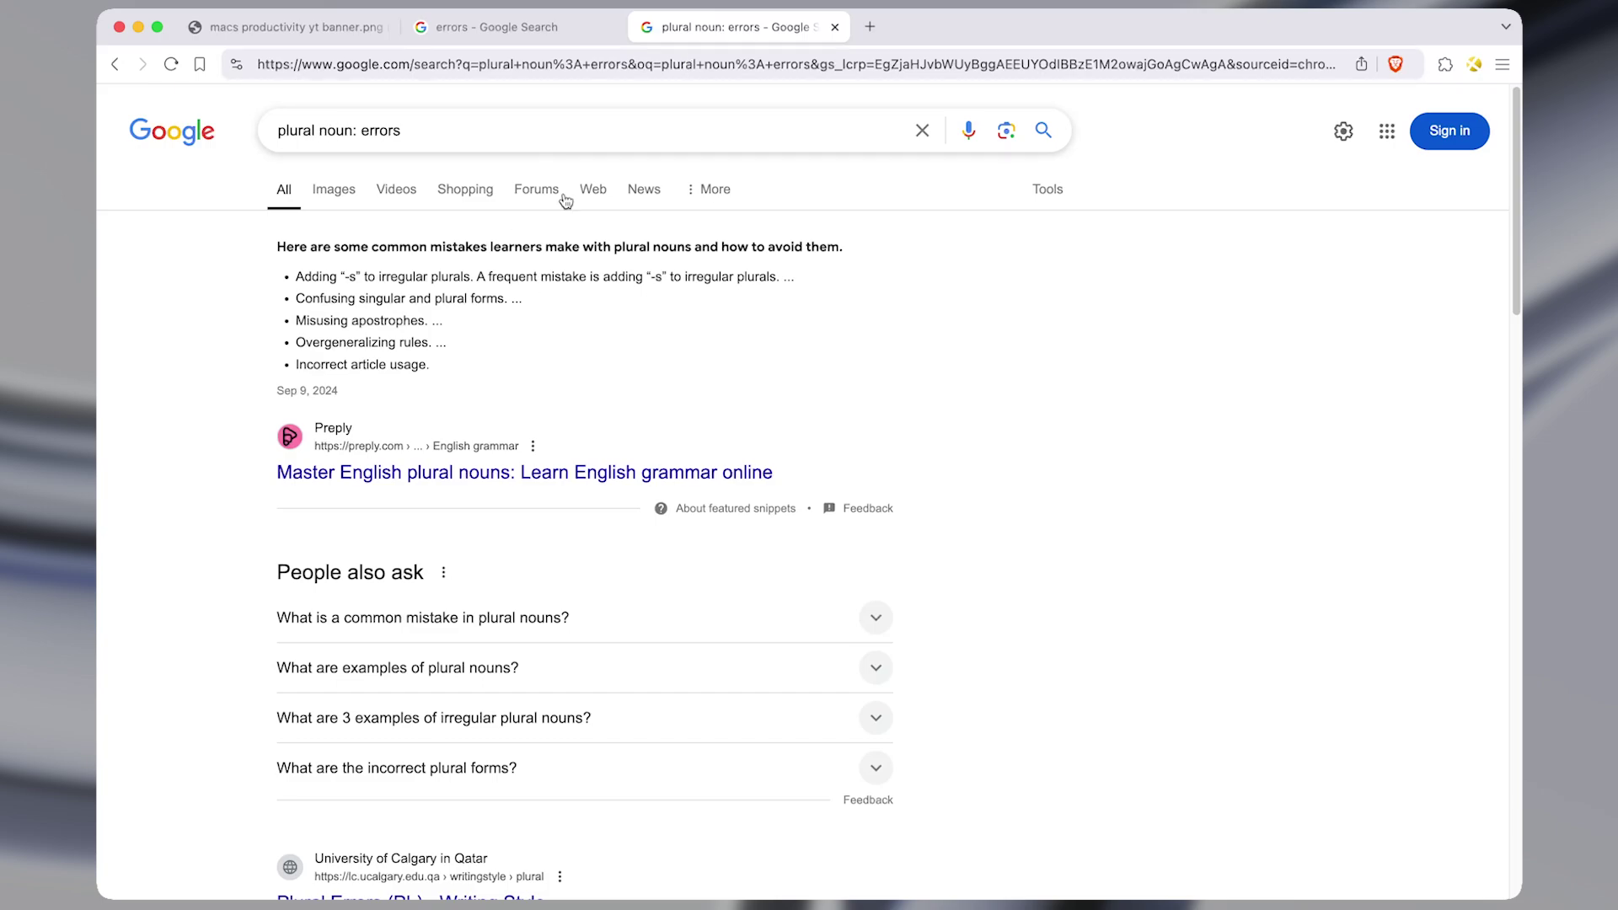
key("super+Tab")
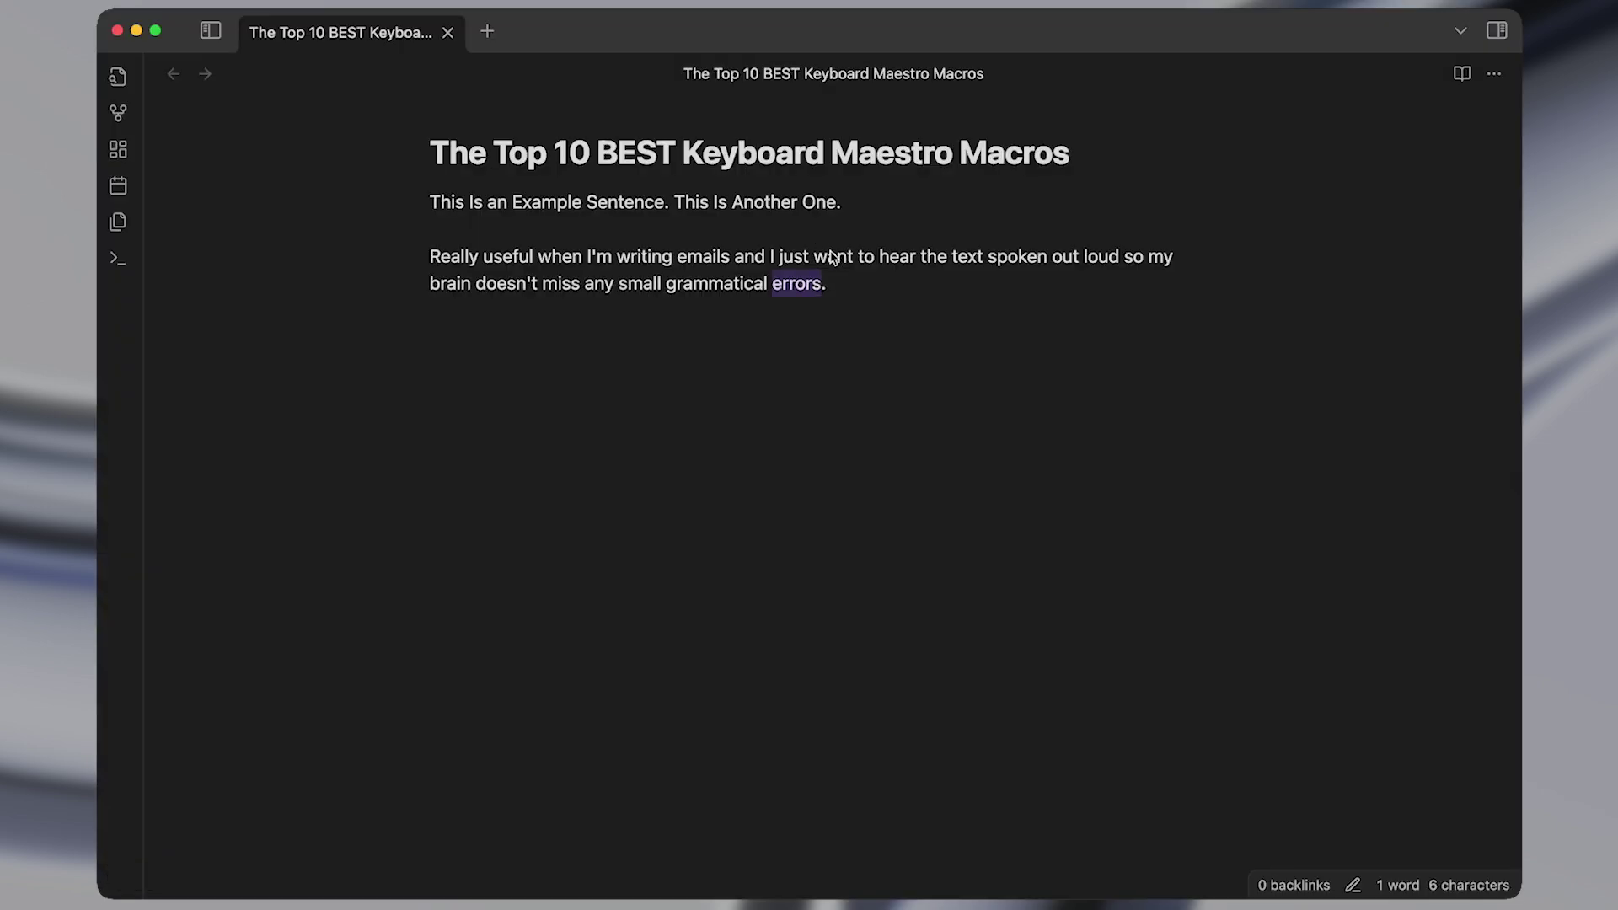
key("alt+Left")
key("alt+Left")
key("alt+shift+Right")
key("alt+shift+Right")
key("alt+super+v")
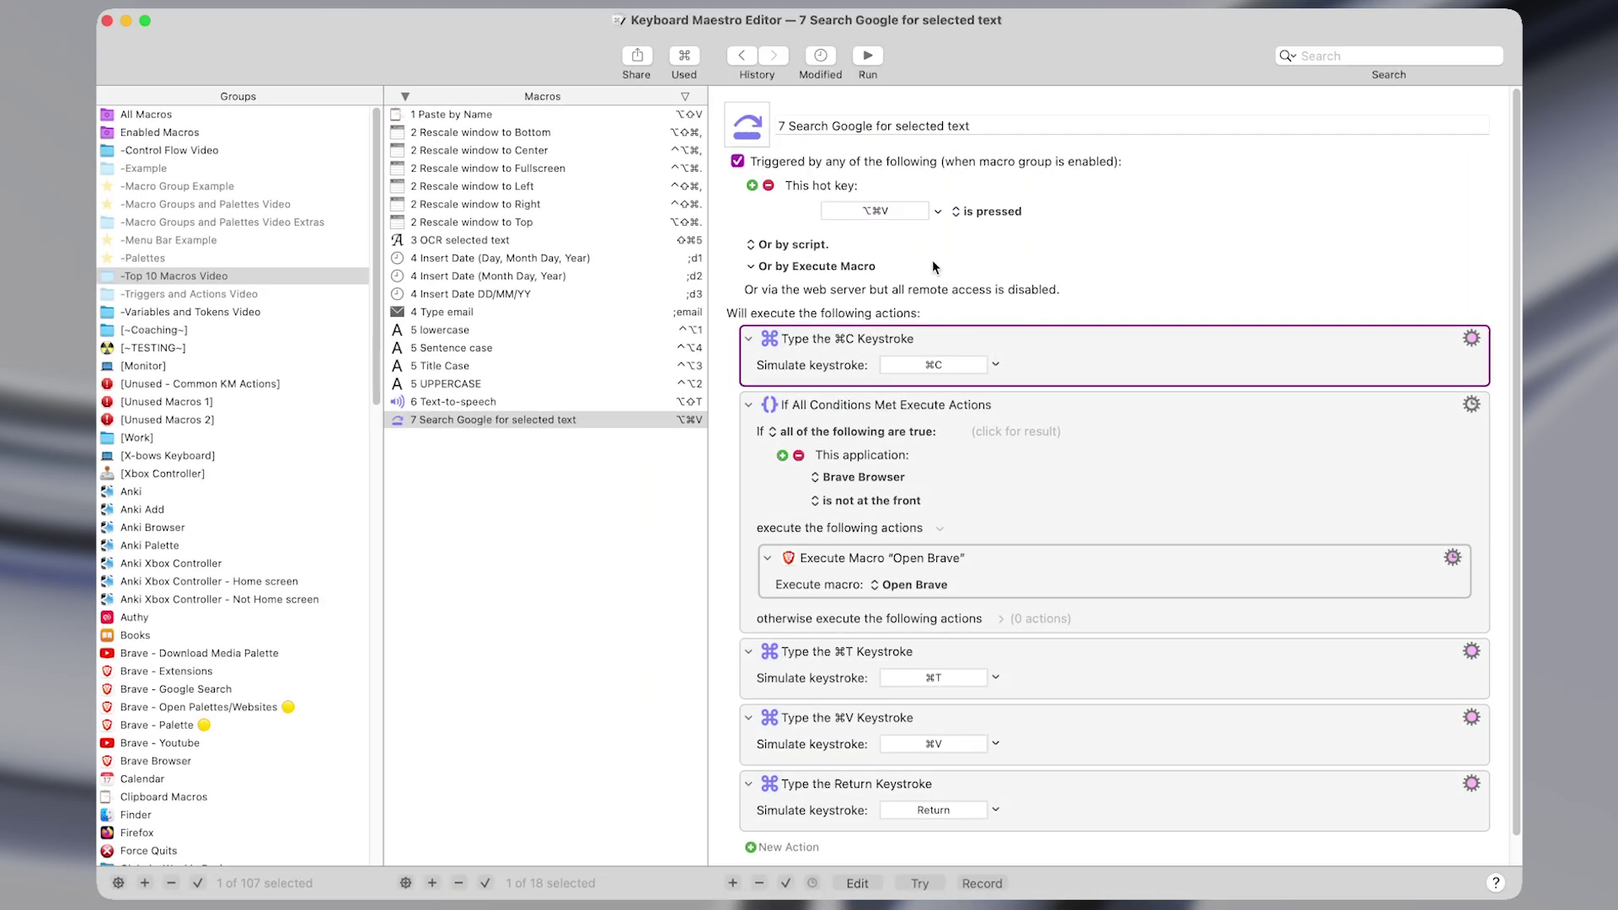
Review the search macro's hot key, copy keystroke, Brave-in-front condition and new-tab step.
scroll(1048, 379, "down", 1)
scroll(1047, 382, "up", 1)
left_click(872, 212)
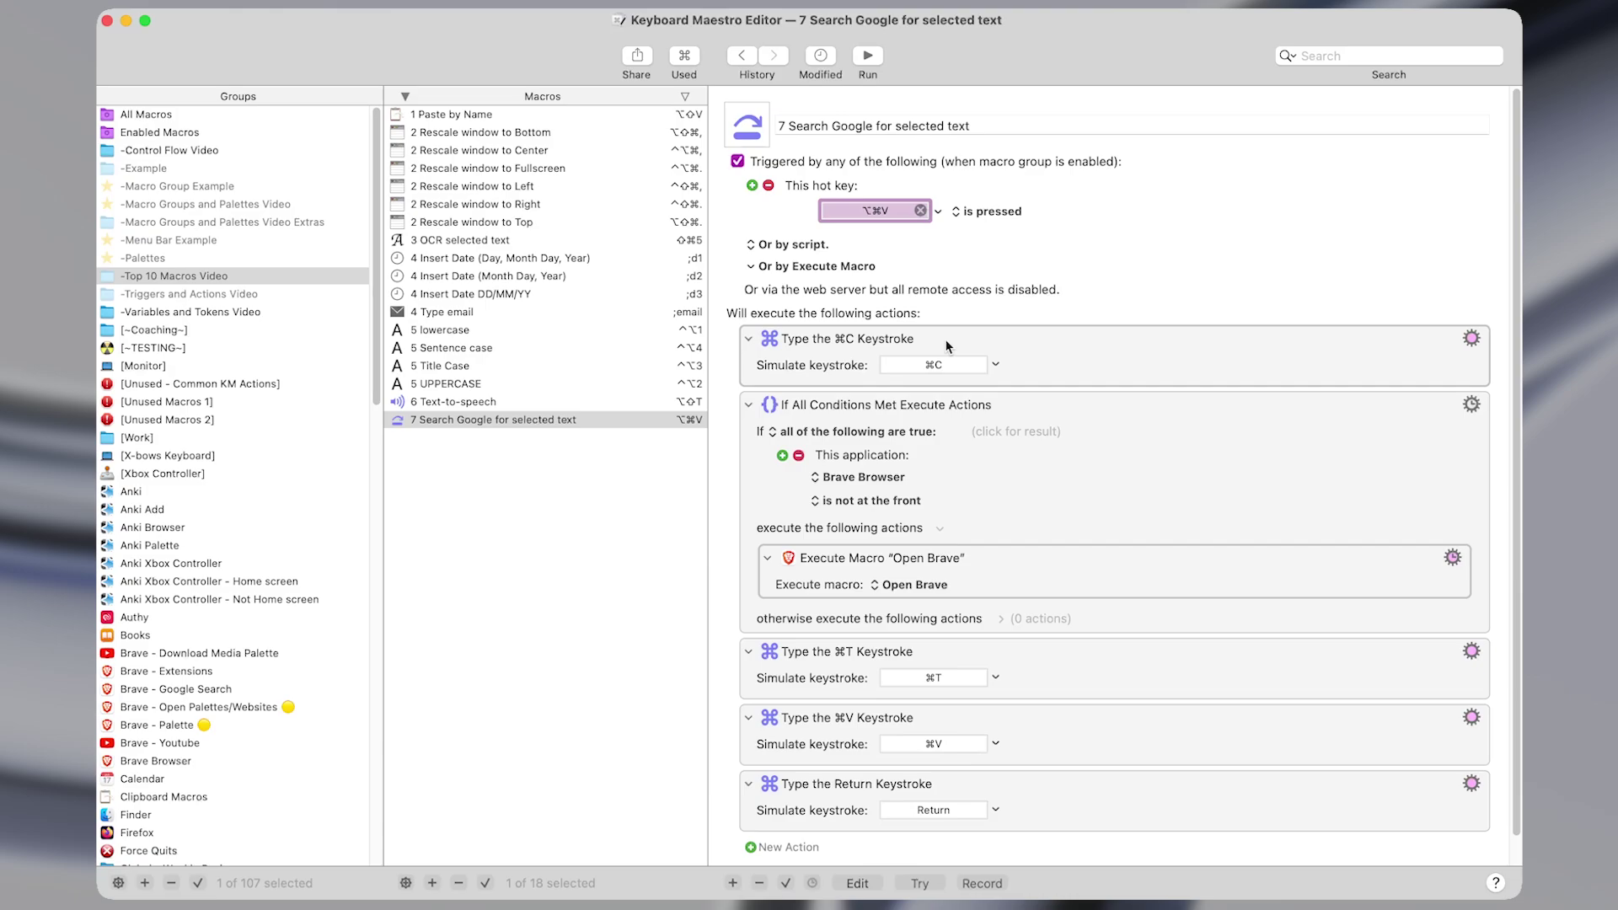
left_click(1008, 364)
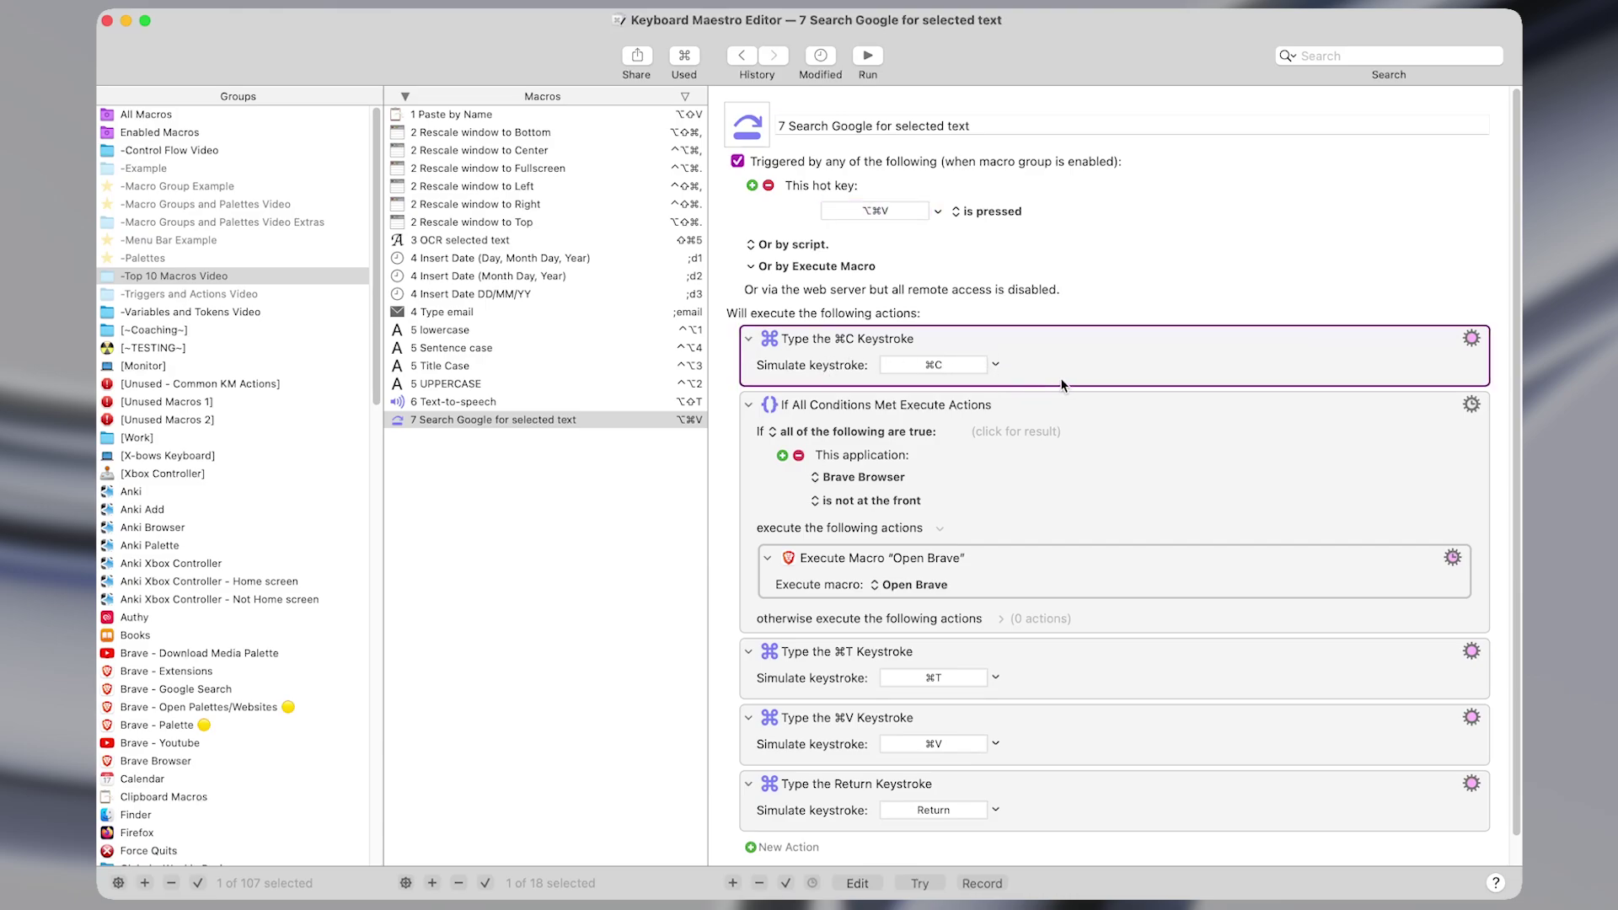
double_click(1008, 406)
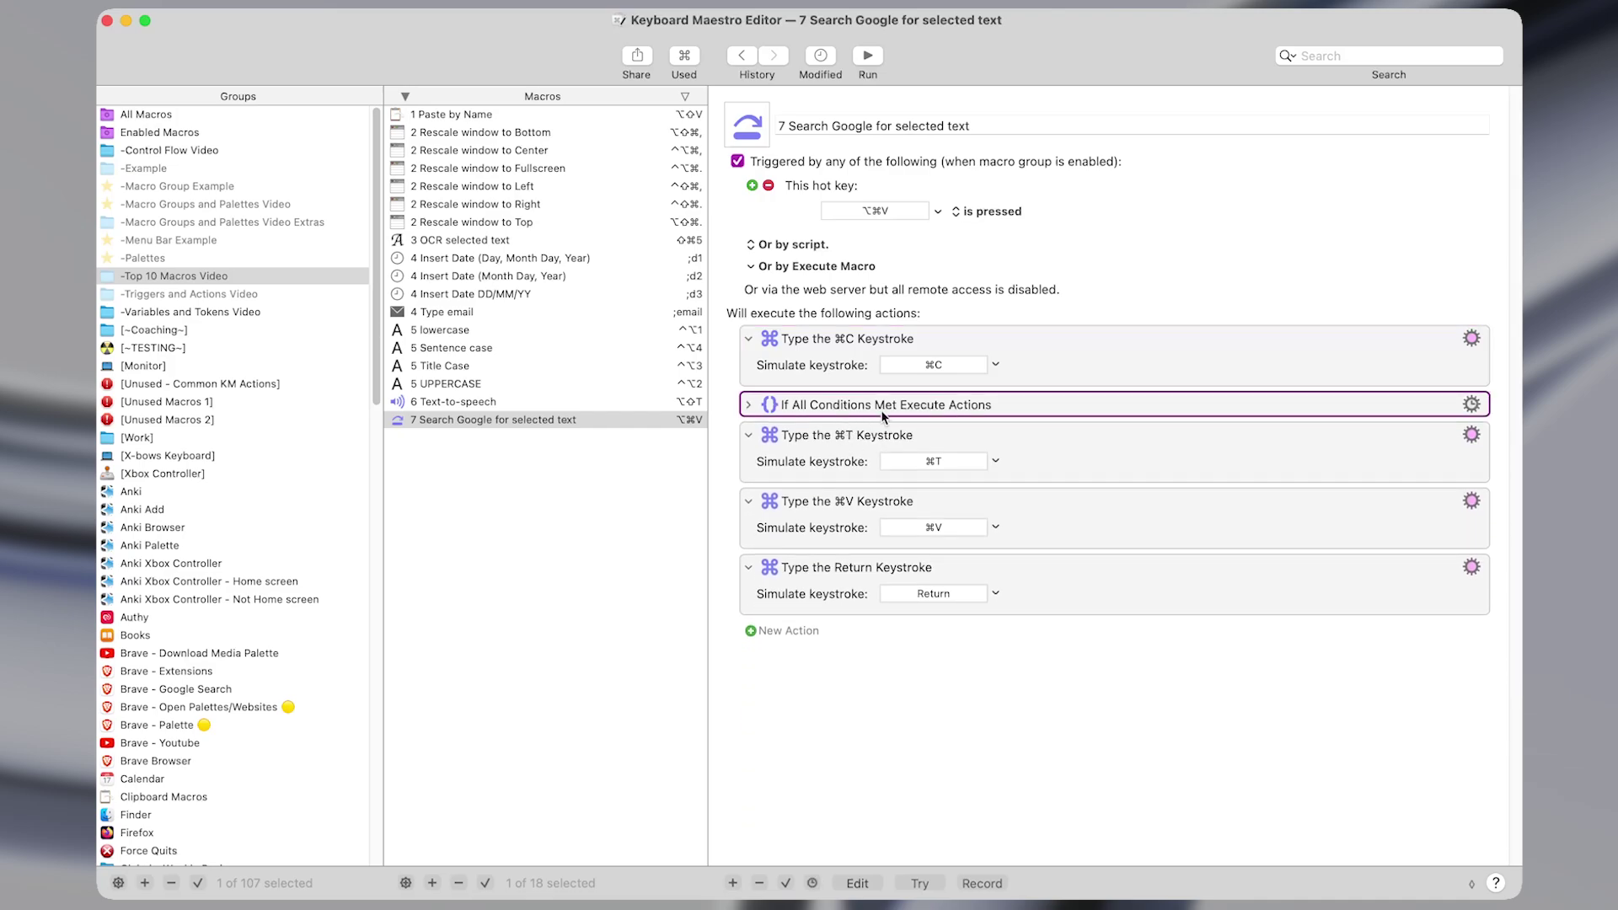
left_click(816, 460)
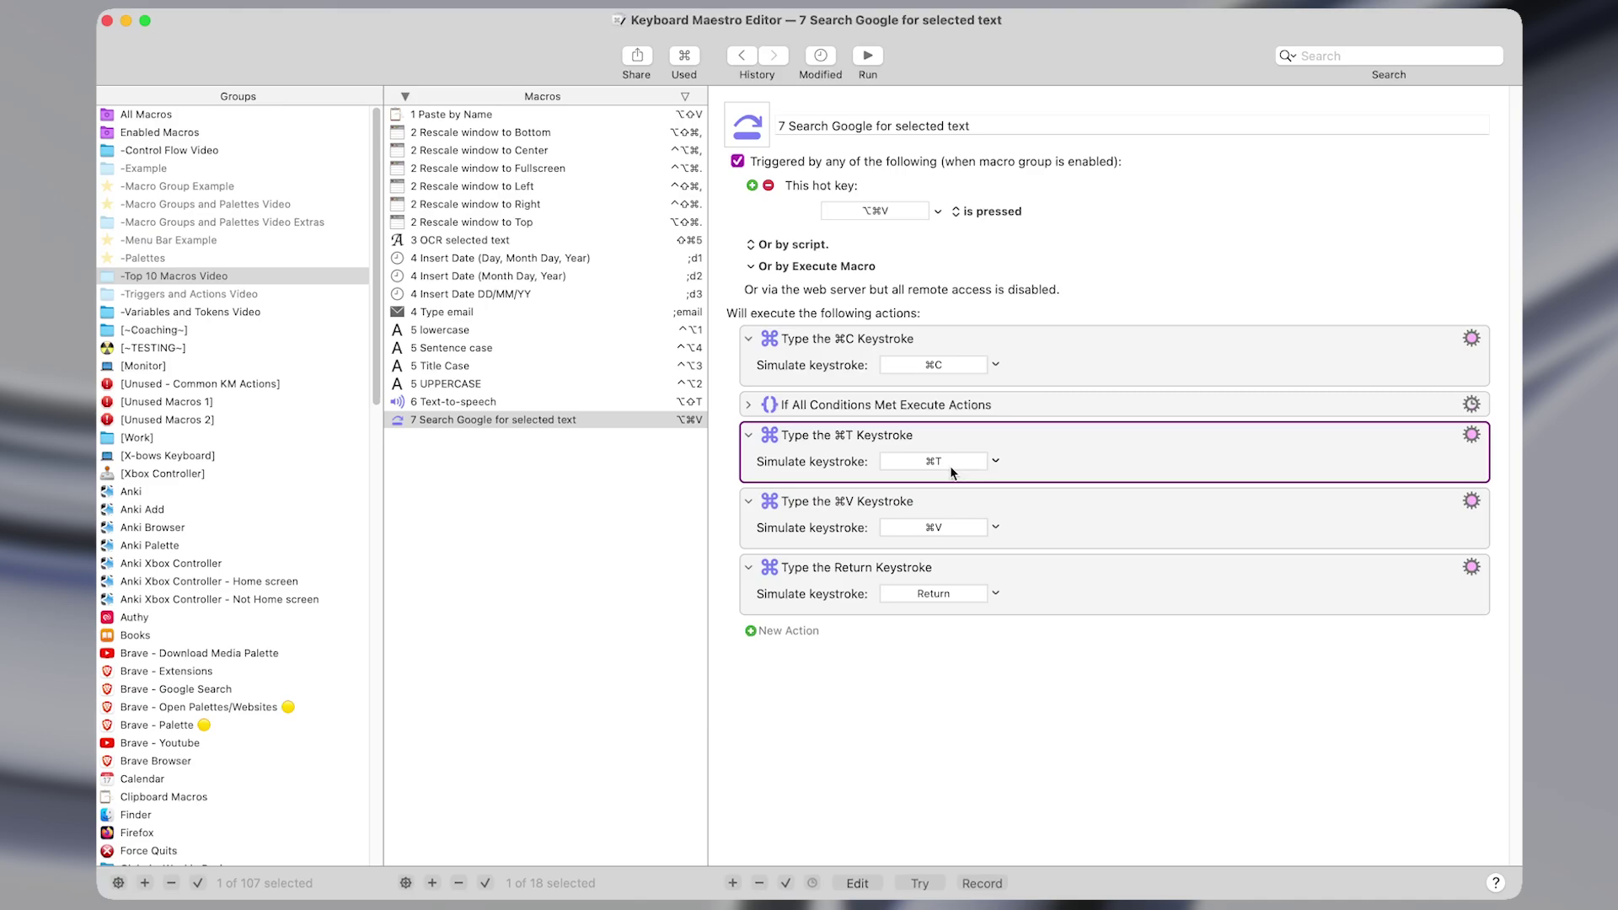
Review the paste, Return and nested Open Brave steps, then bring Brave forward with ^⌥X.
left_click(976, 534)
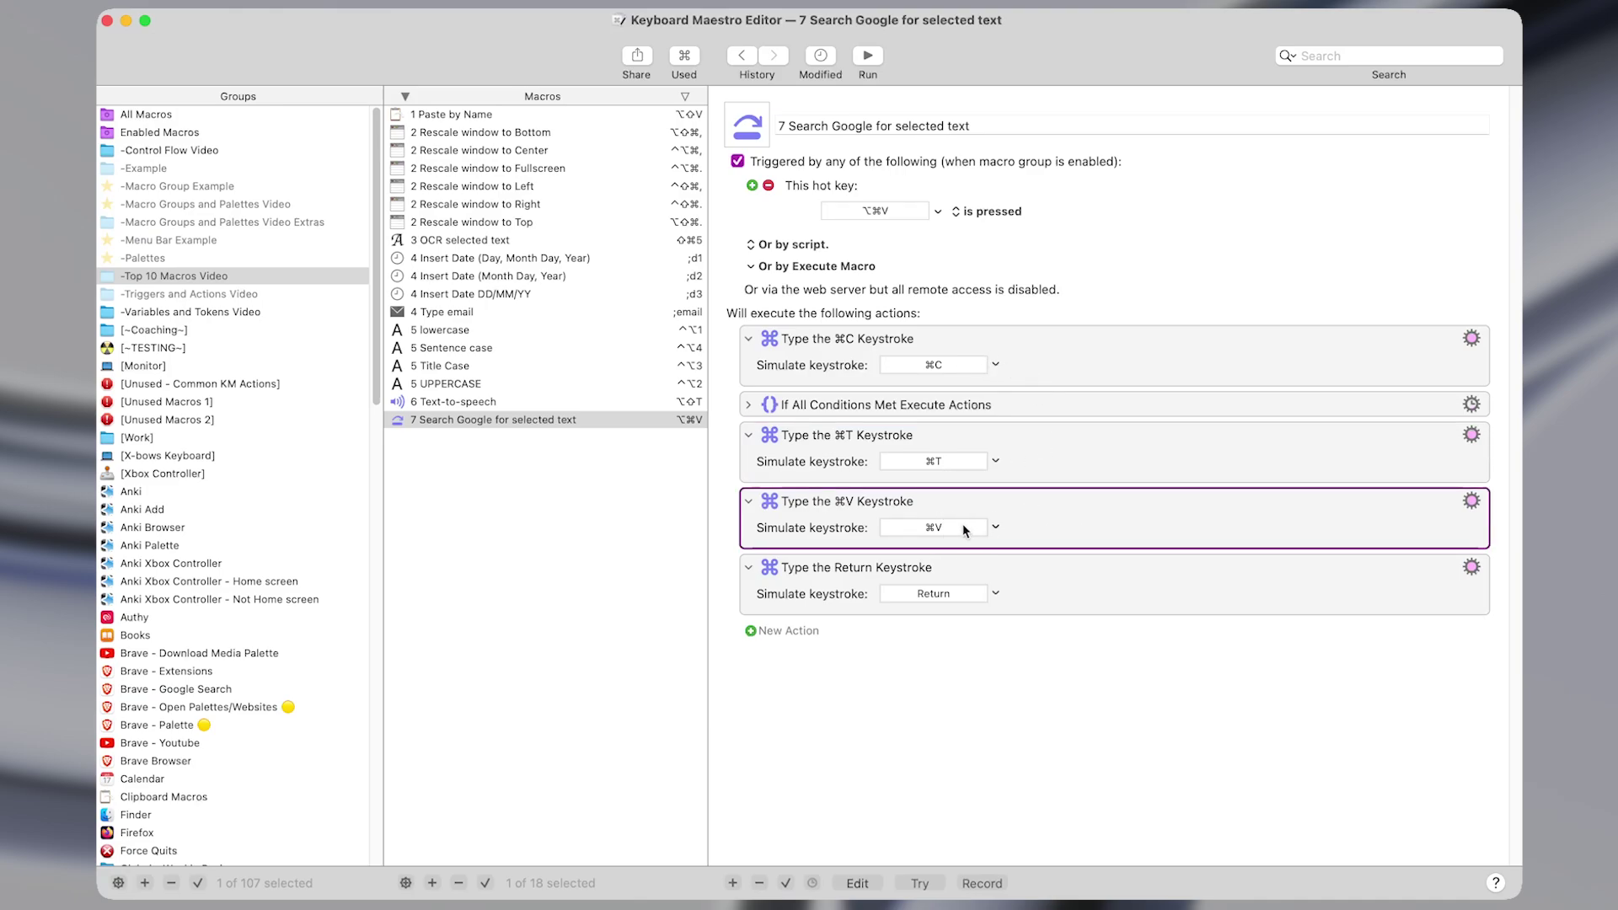
left_click(936, 608)
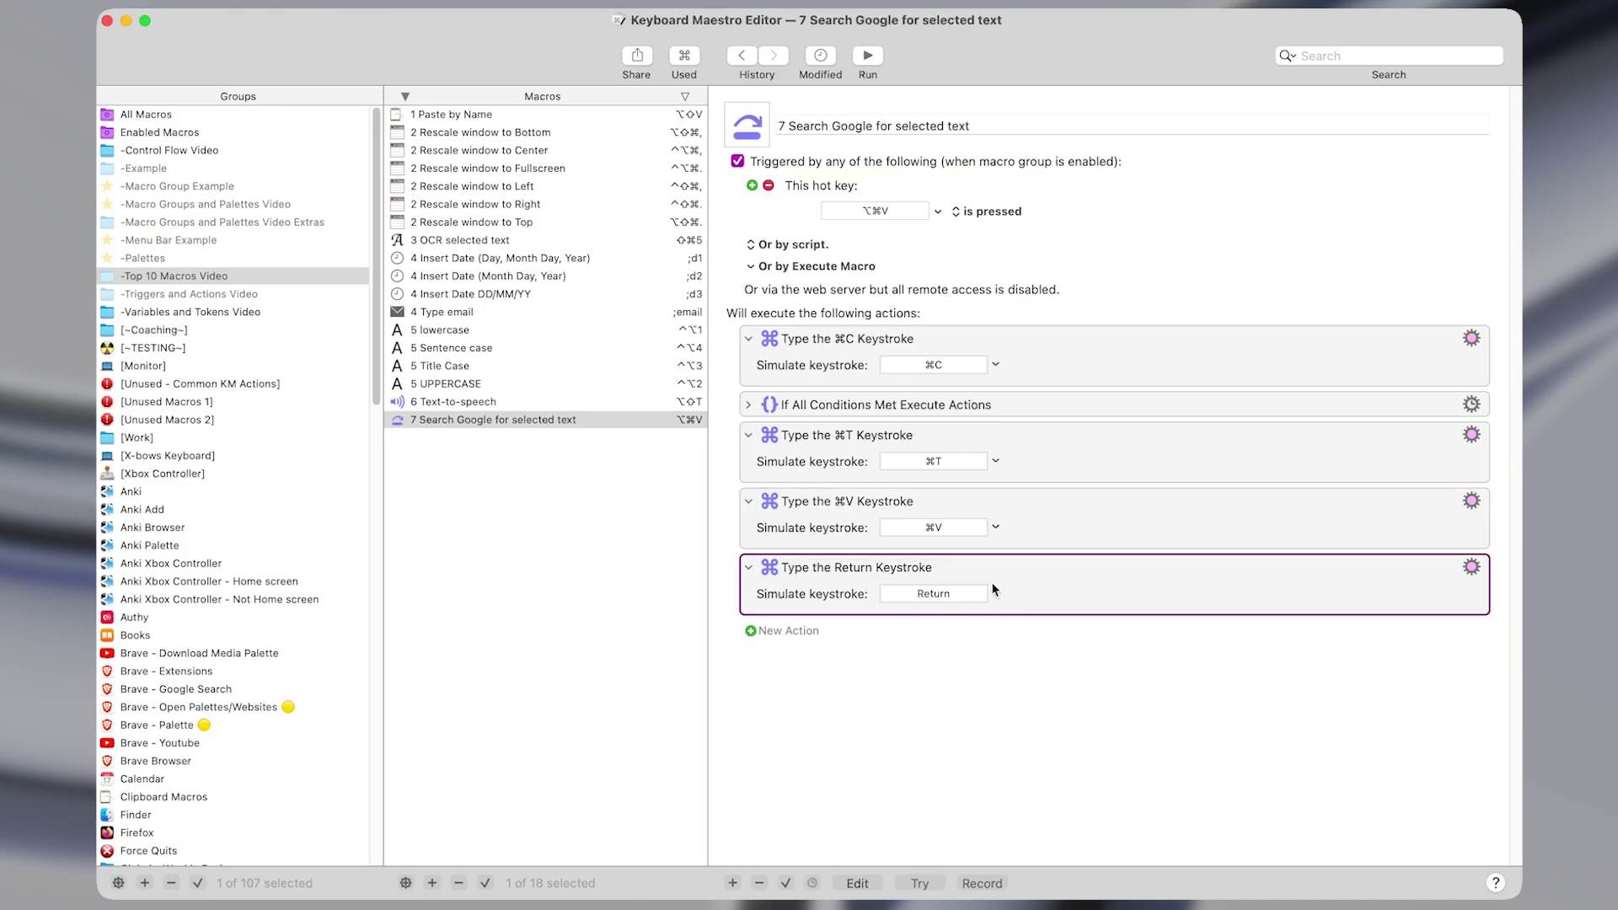
double_click(808, 404)
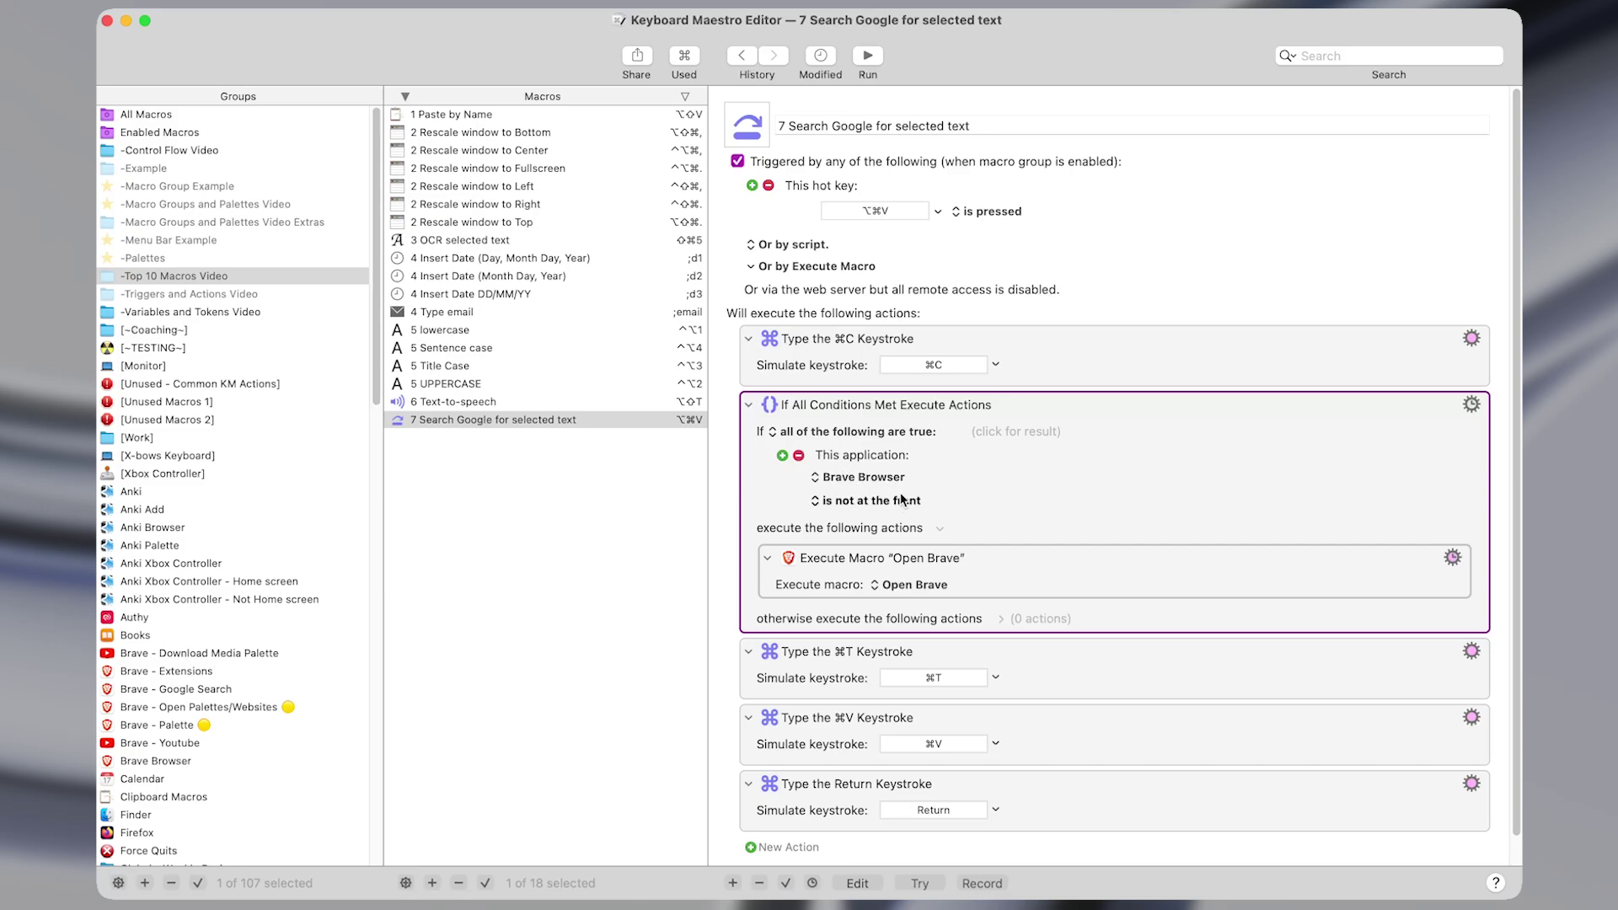
left_click(1003, 554)
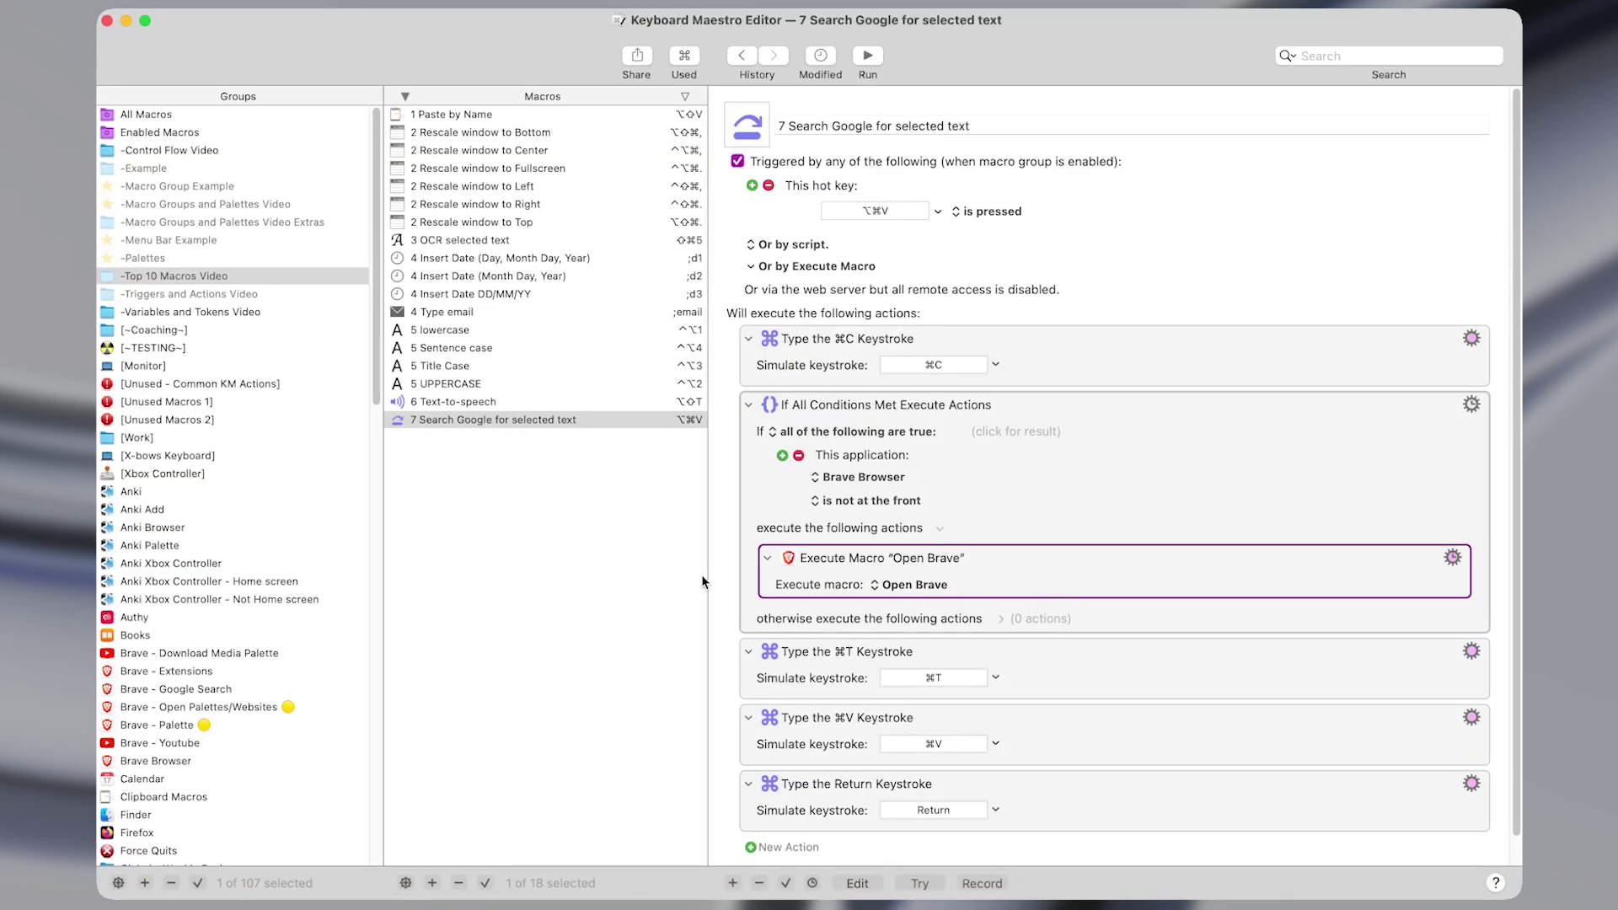
key("ctrl+alt+x")
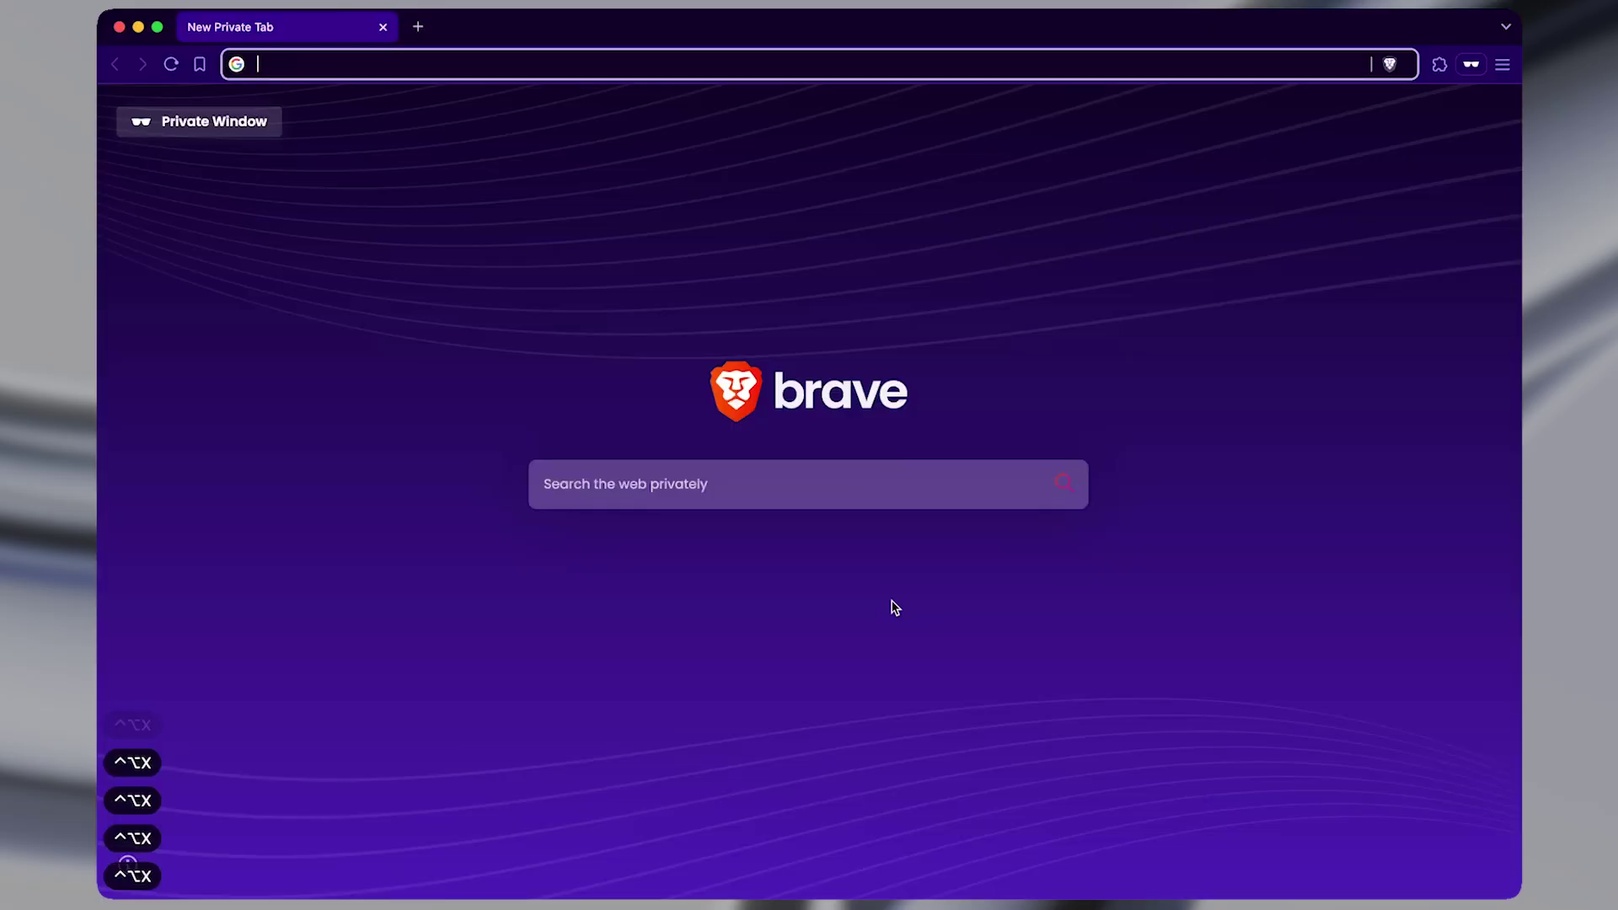
Tile two Brave windows side by side and pull the new-tab window out to float.
key("ctrl+shift+super+period")
key("ctrl+shift+super+comma")
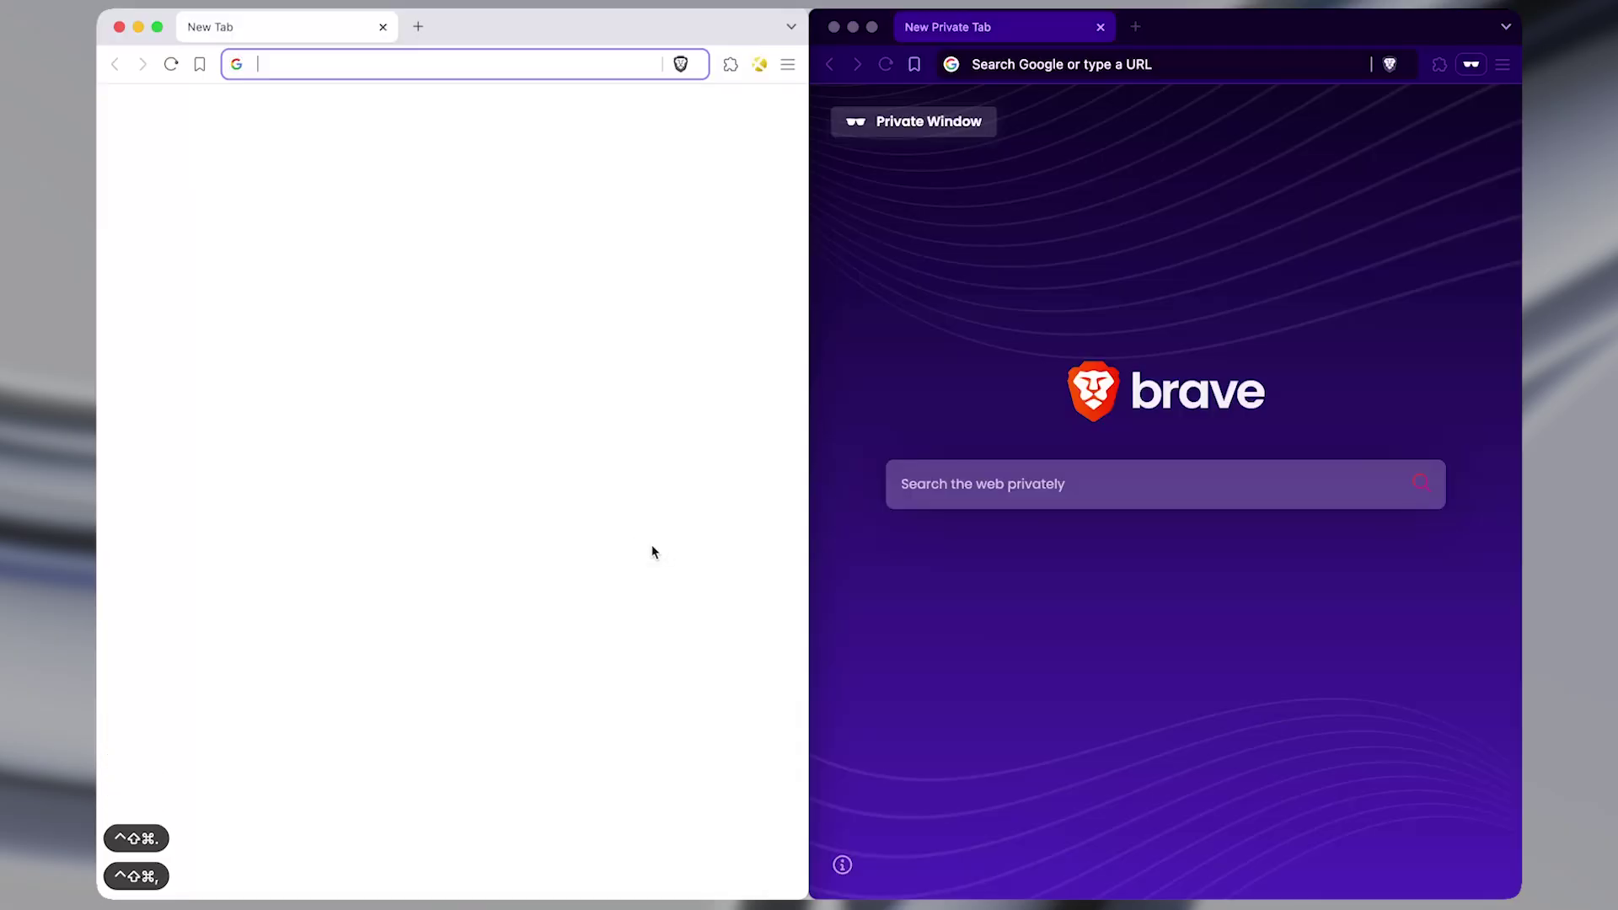
left_click(676, 459)
left_click_drag(642, 31, 848, 88)
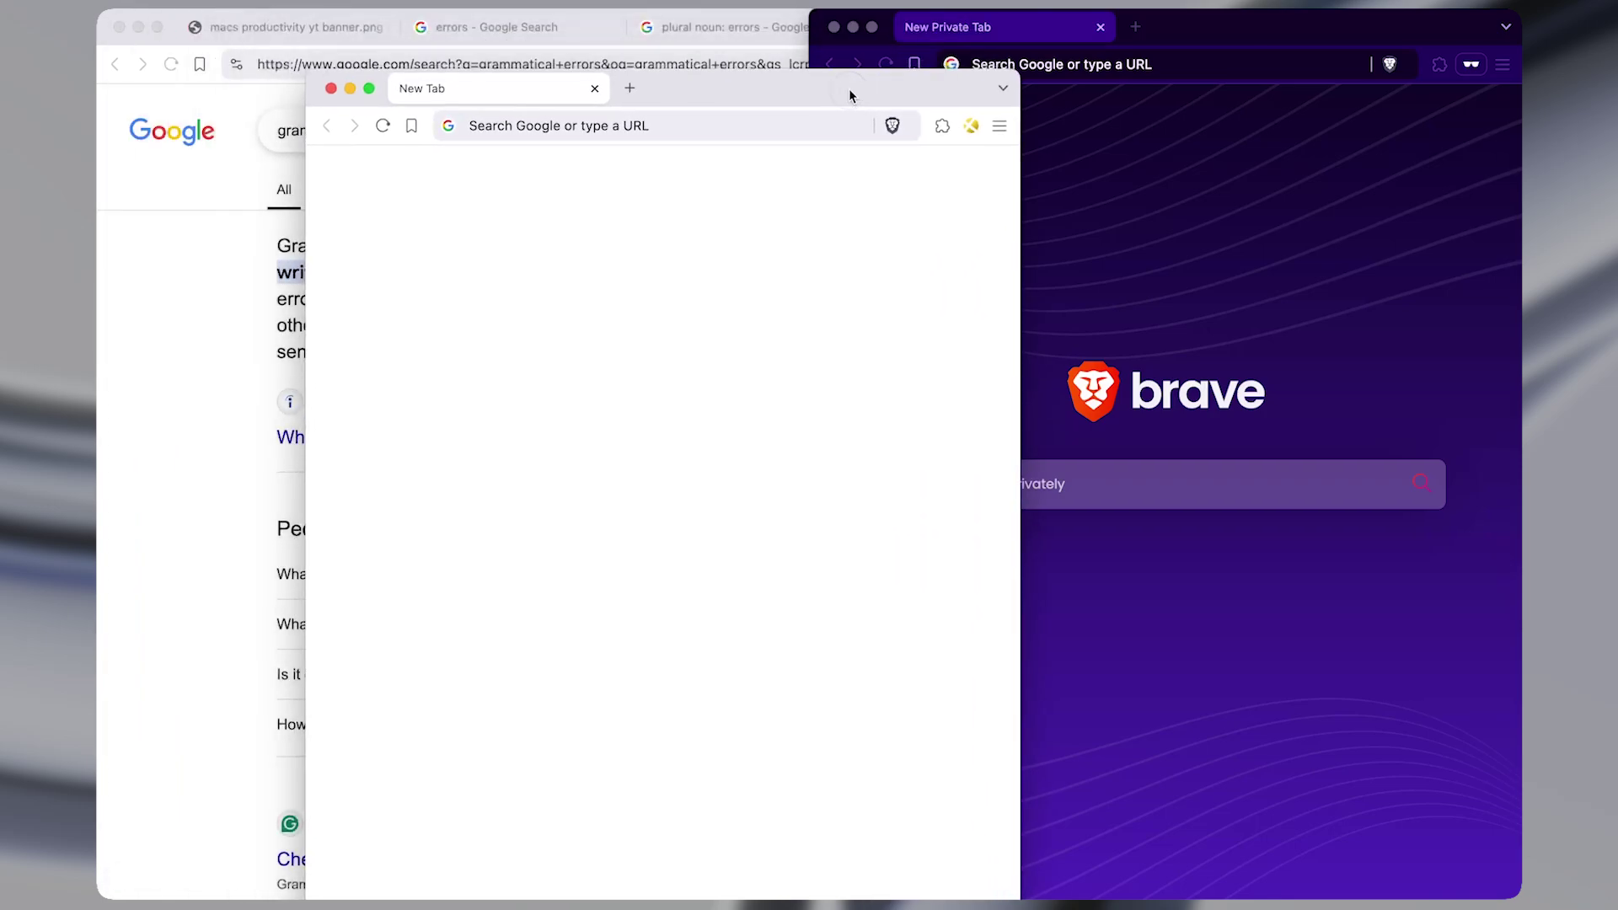
Cycle through the Brave windows with ^⌥X, then bring the Obsidian note forward and resize it.
key("ctrl+alt+x")
key("ctrl+alt+x")
key("ctrl+alt+x")
key("ctrl+alt+x")
key("ctrl+alt+x")
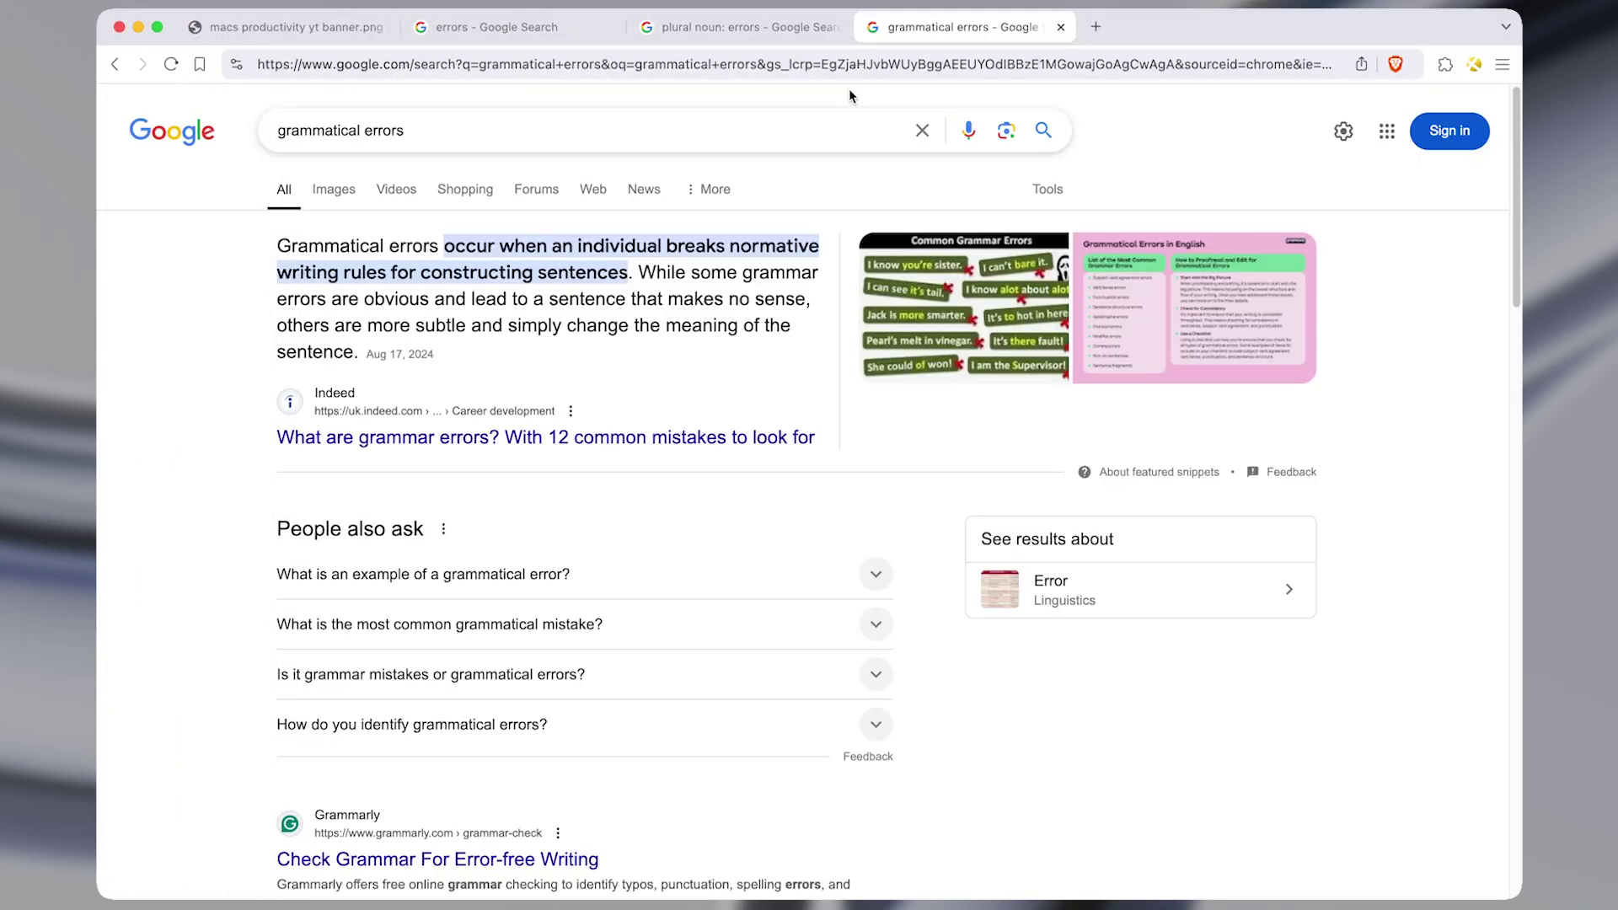
key("ctrl+alt+x")
key("ctrl+alt+x")
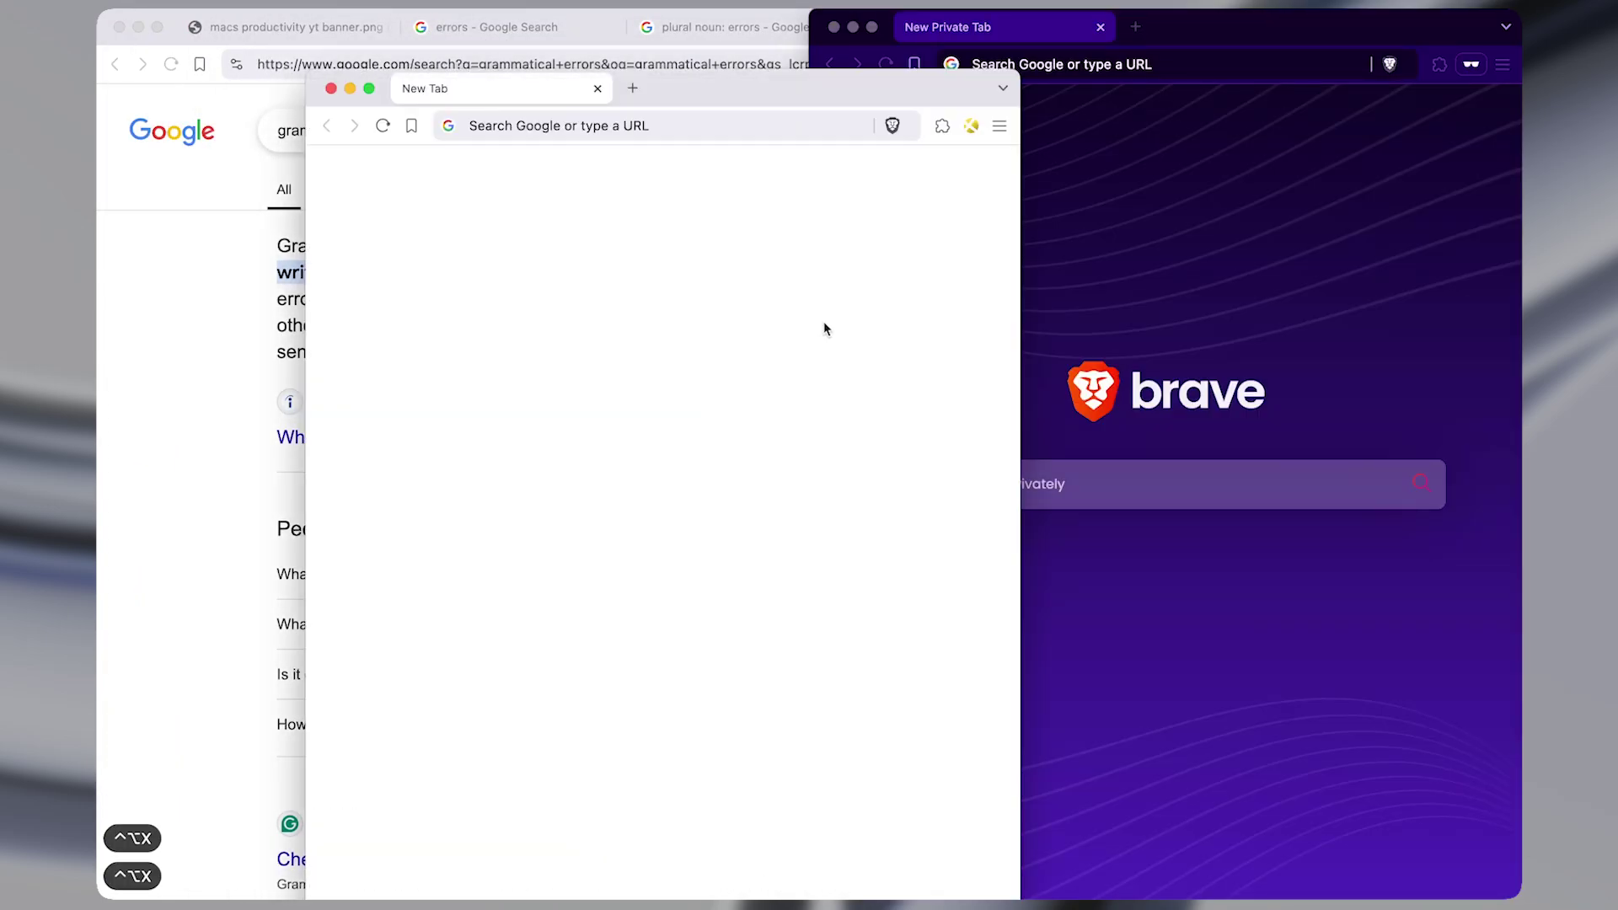
key("ctrl+alt+z")
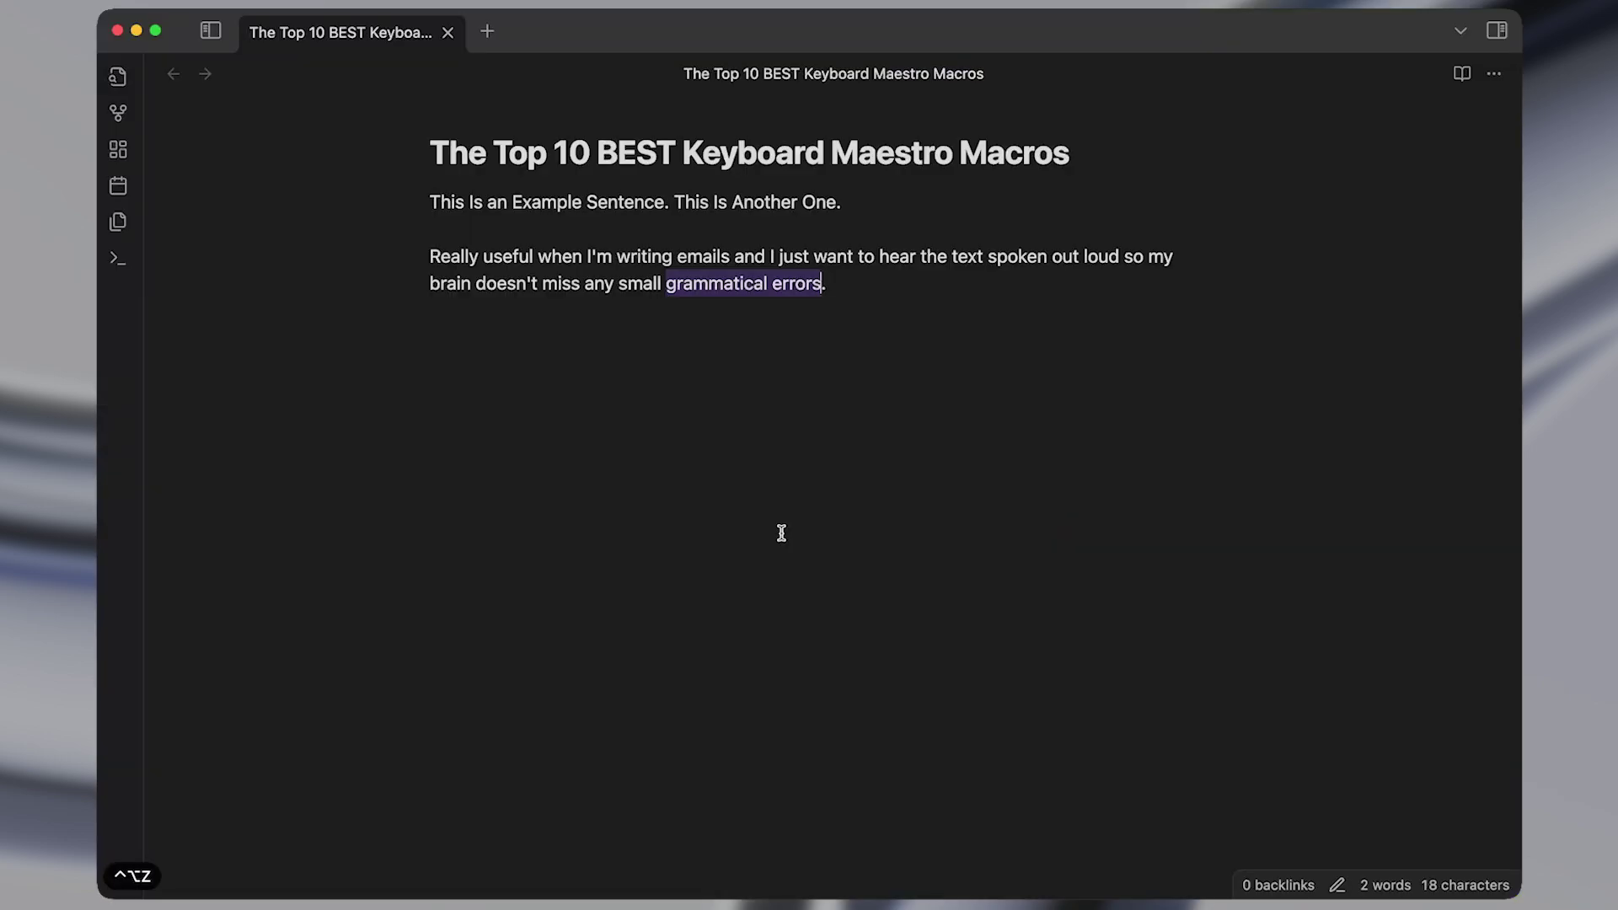
key("ctrl+shift+super+period")
key("ctrl+alt+super+period")
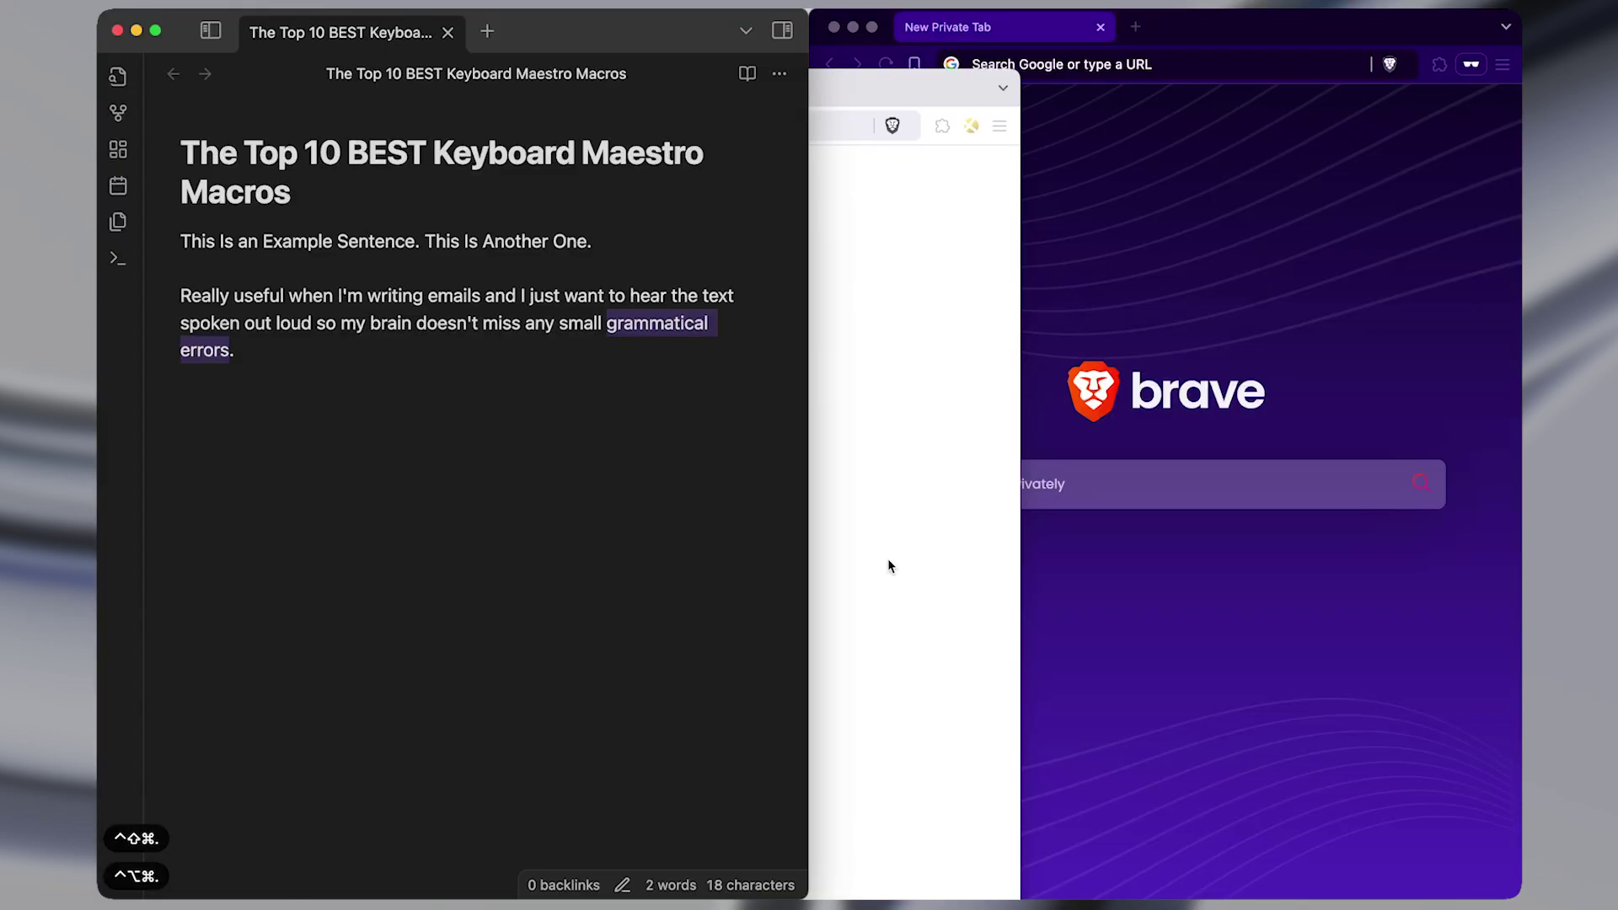
key("ctrl+alt+w")
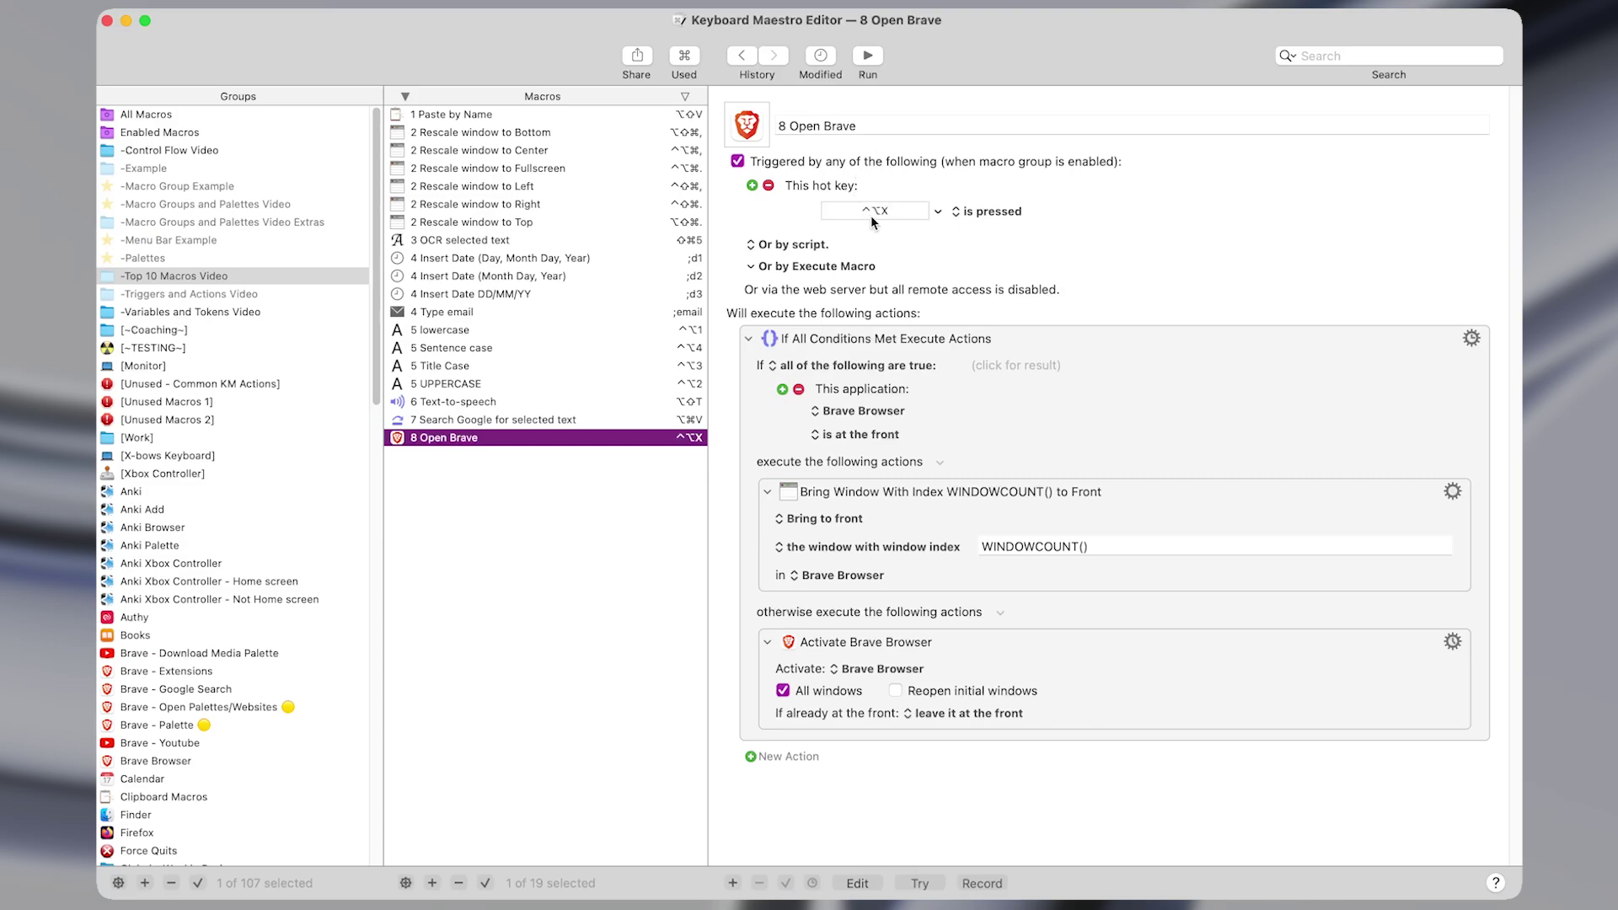
left_click(1044, 418)
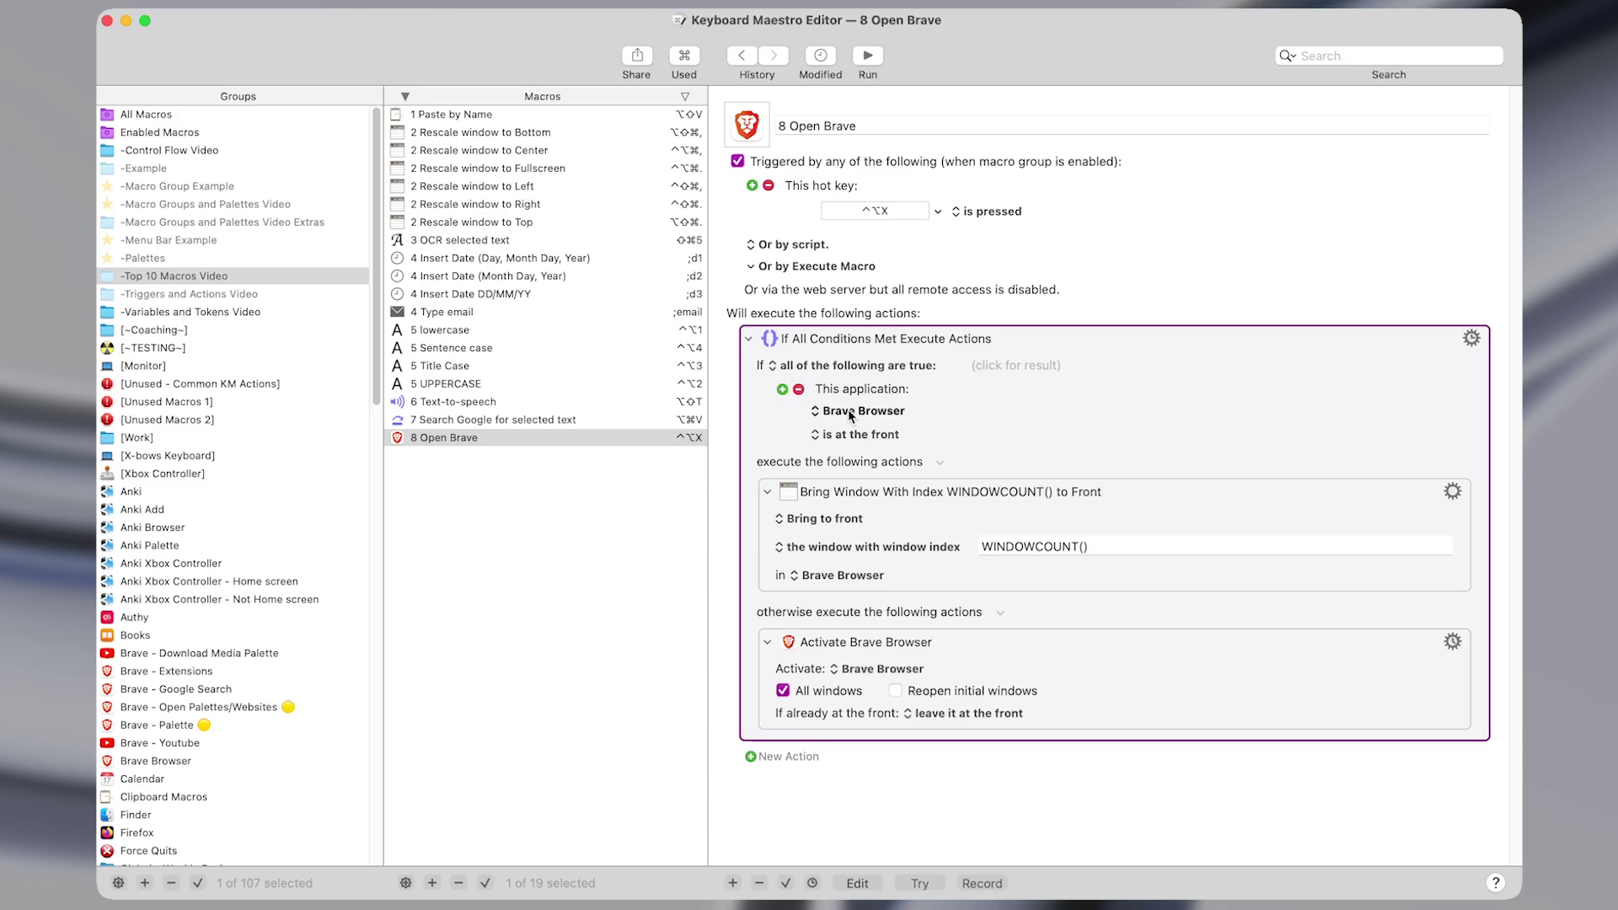
left_click(953, 494)
key("super+shift+f")
type("brin")
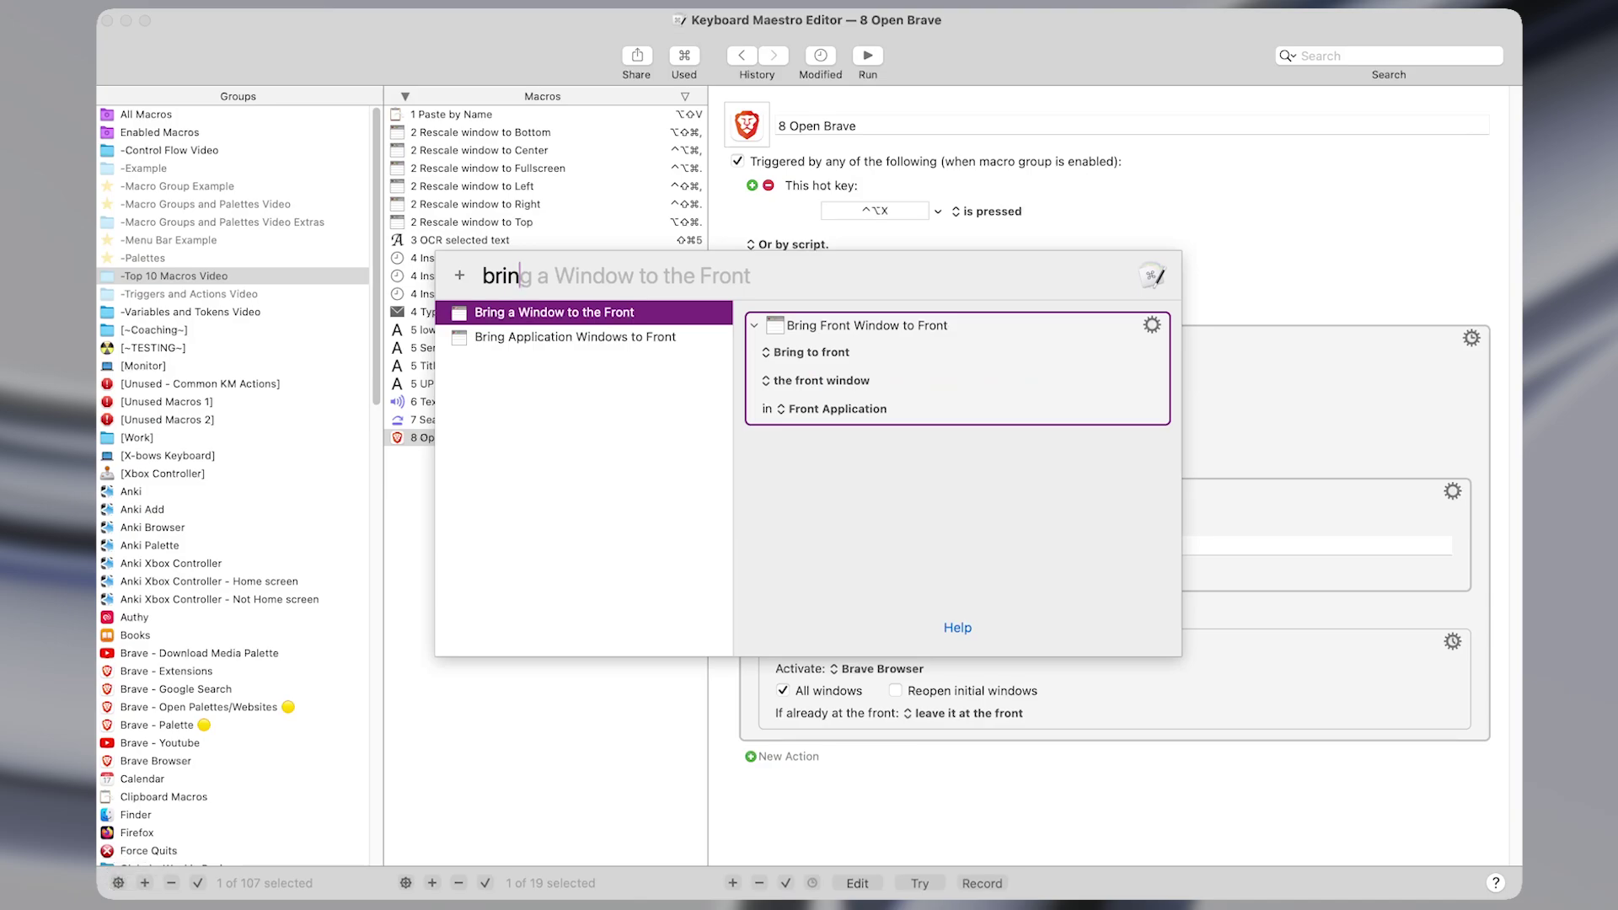
key("Return")
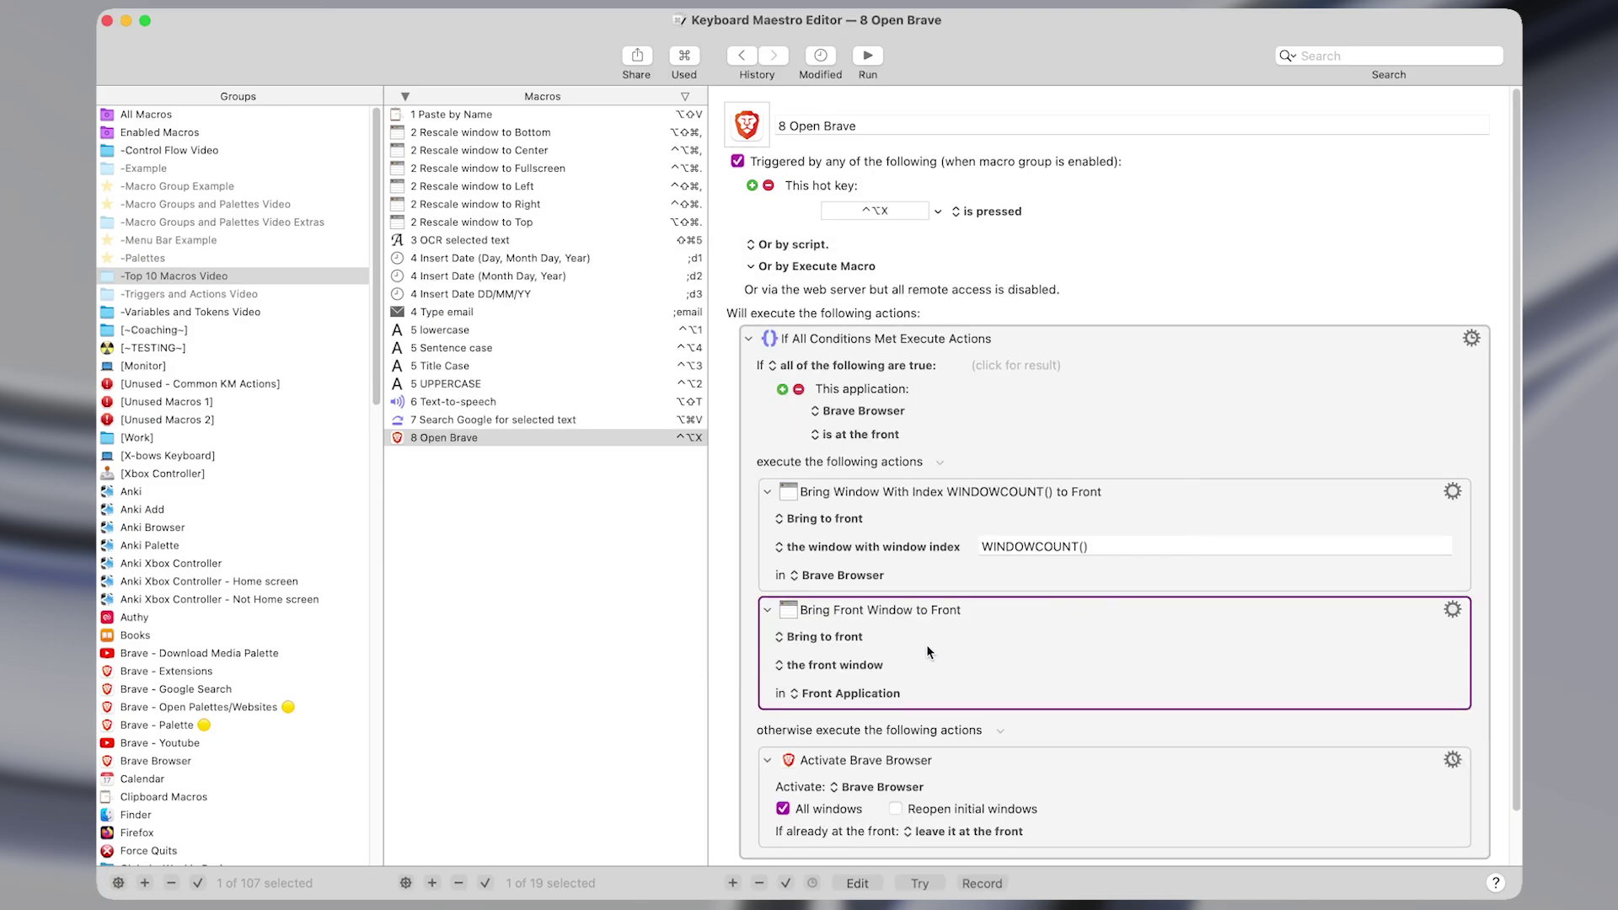
left_click(876, 666)
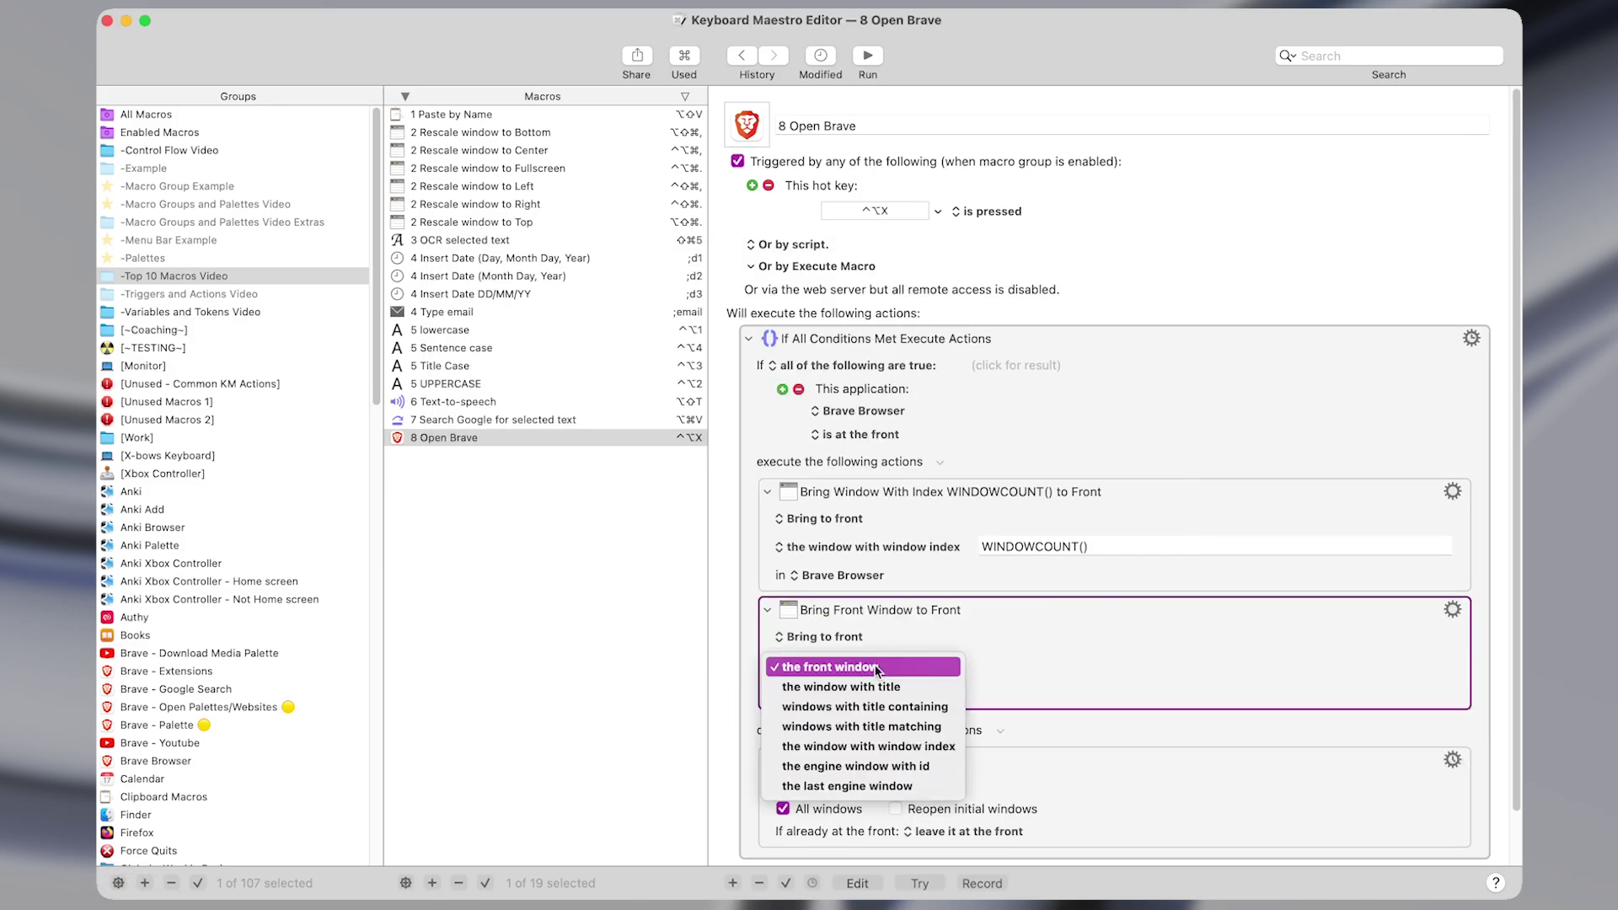
left_click(885, 740)
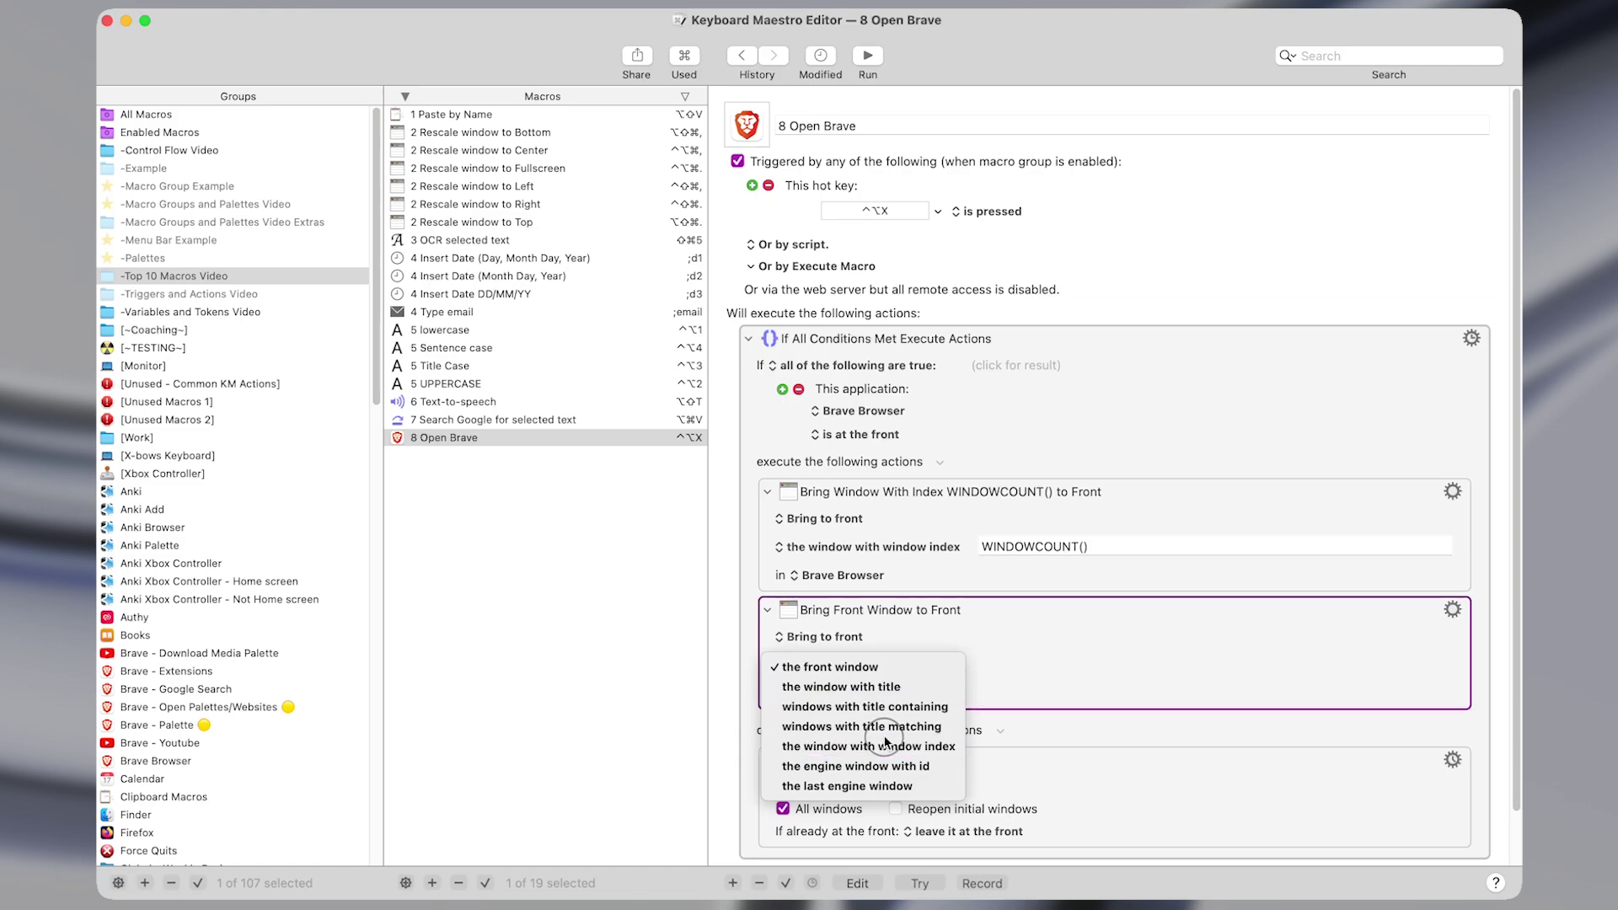
triple_click(1028, 553)
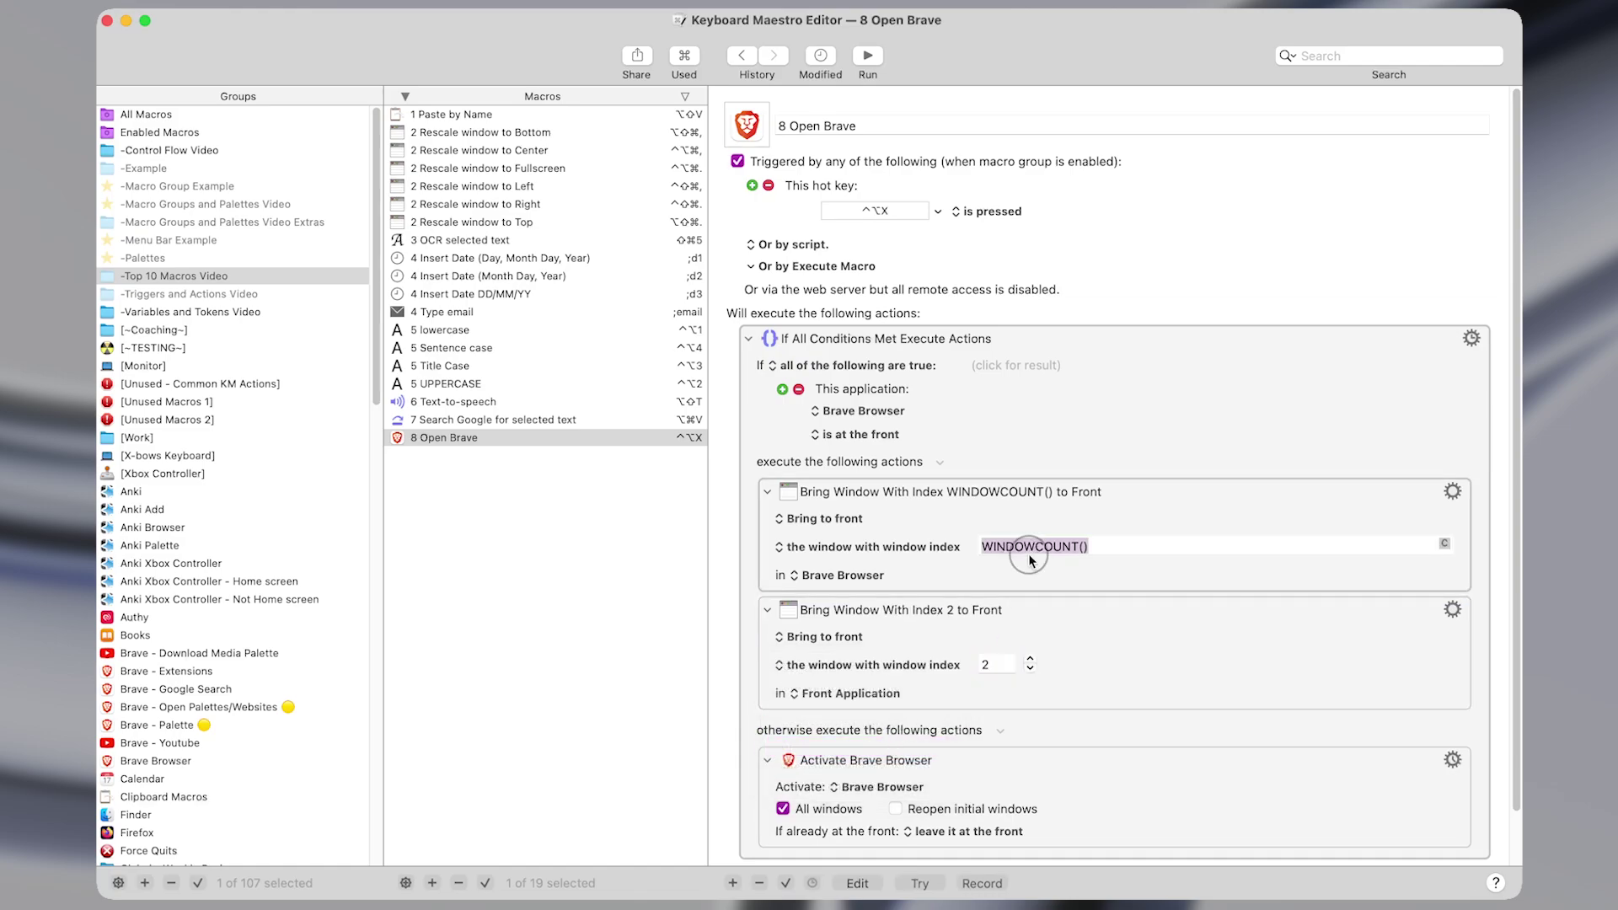
key("cmd+c")
double_click(988, 667)
key("cmd+v")
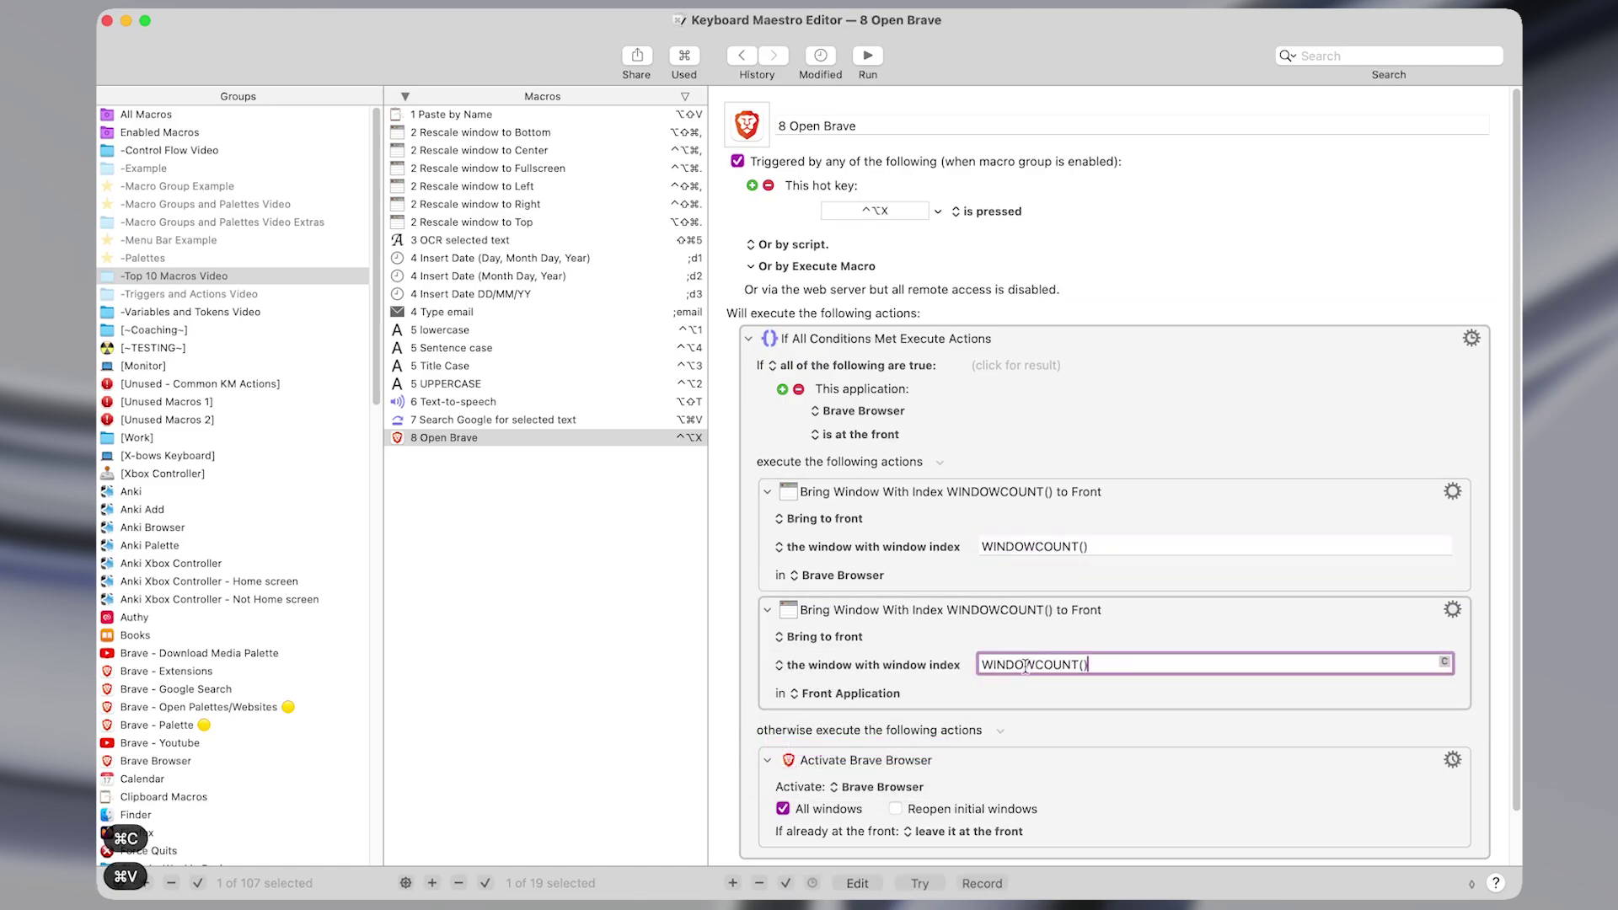
triple_click(1045, 666)
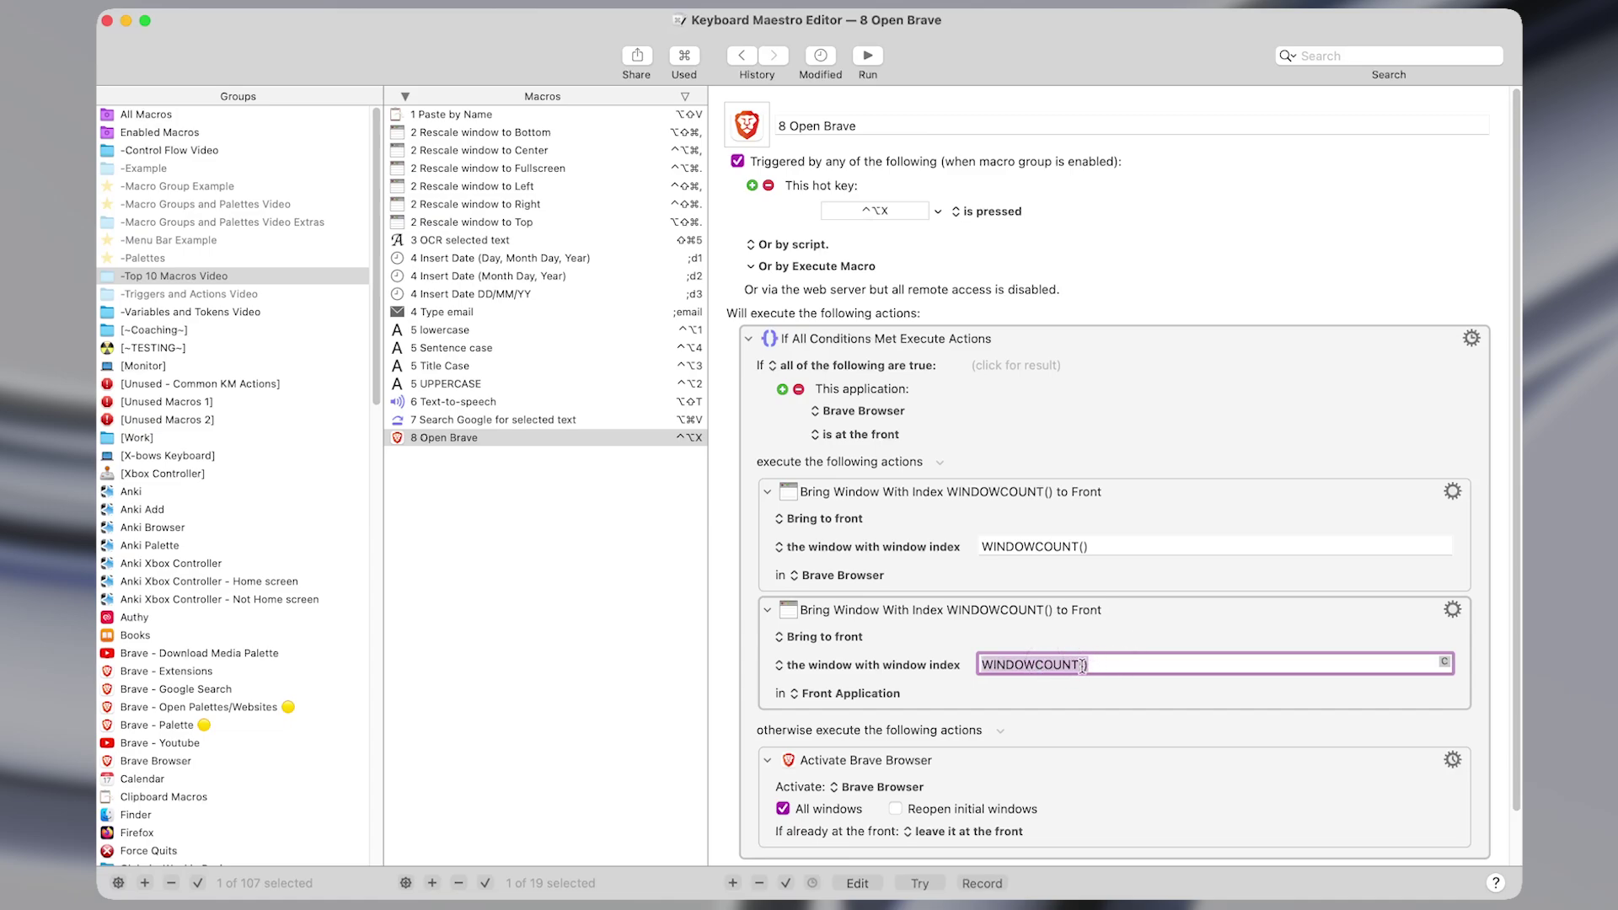
left_click(1049, 670)
left_click(1035, 679)
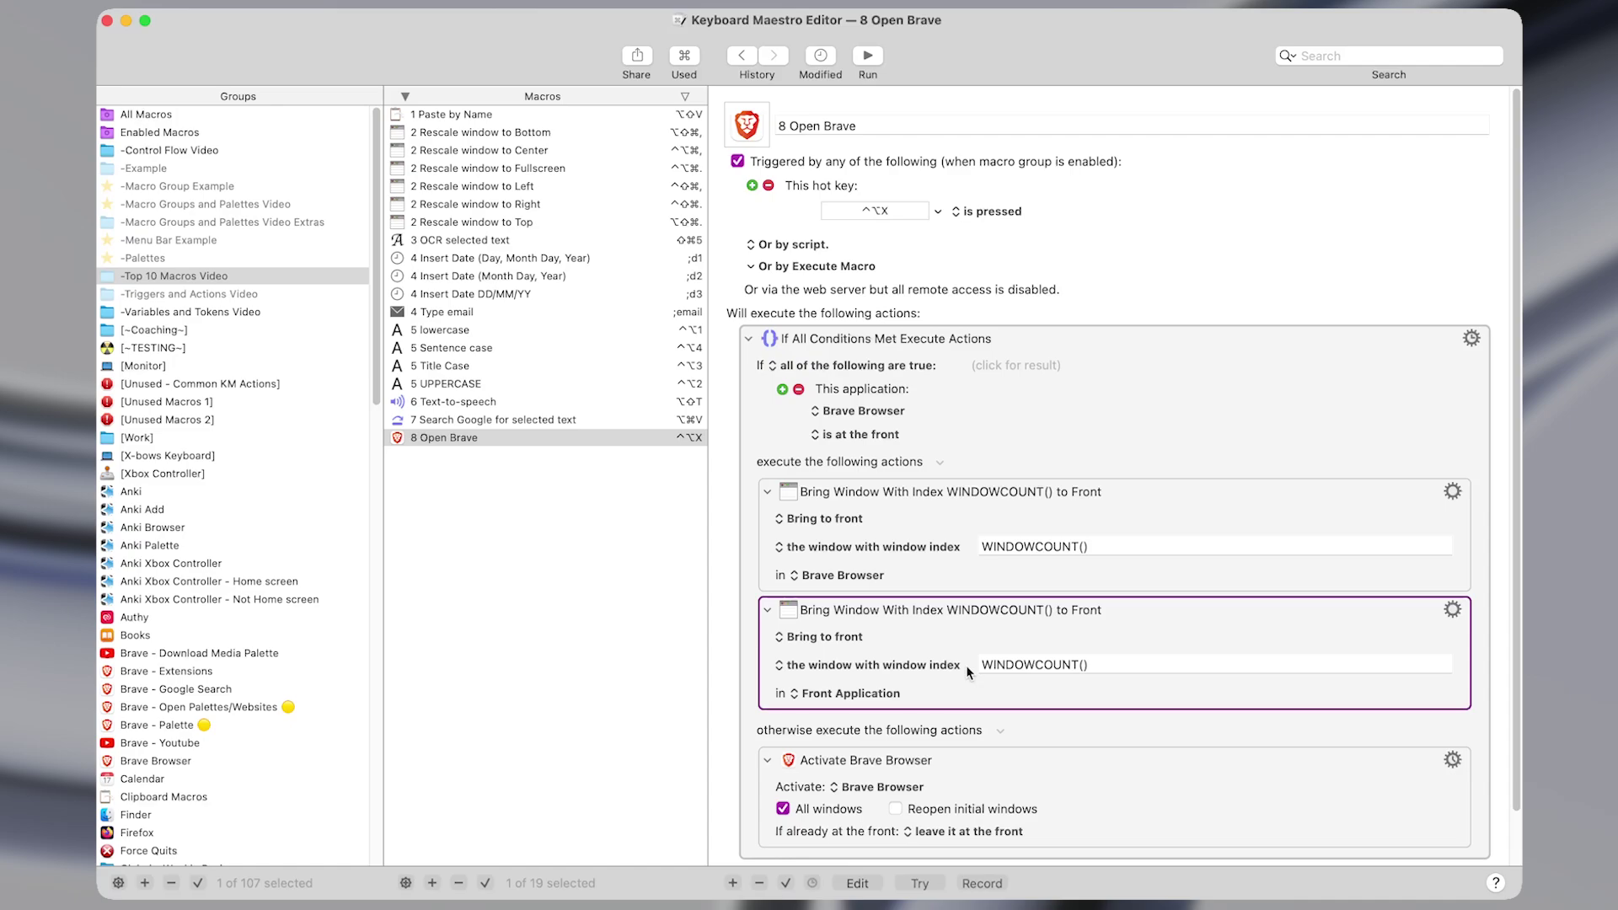
key("Delete")
left_click(998, 588)
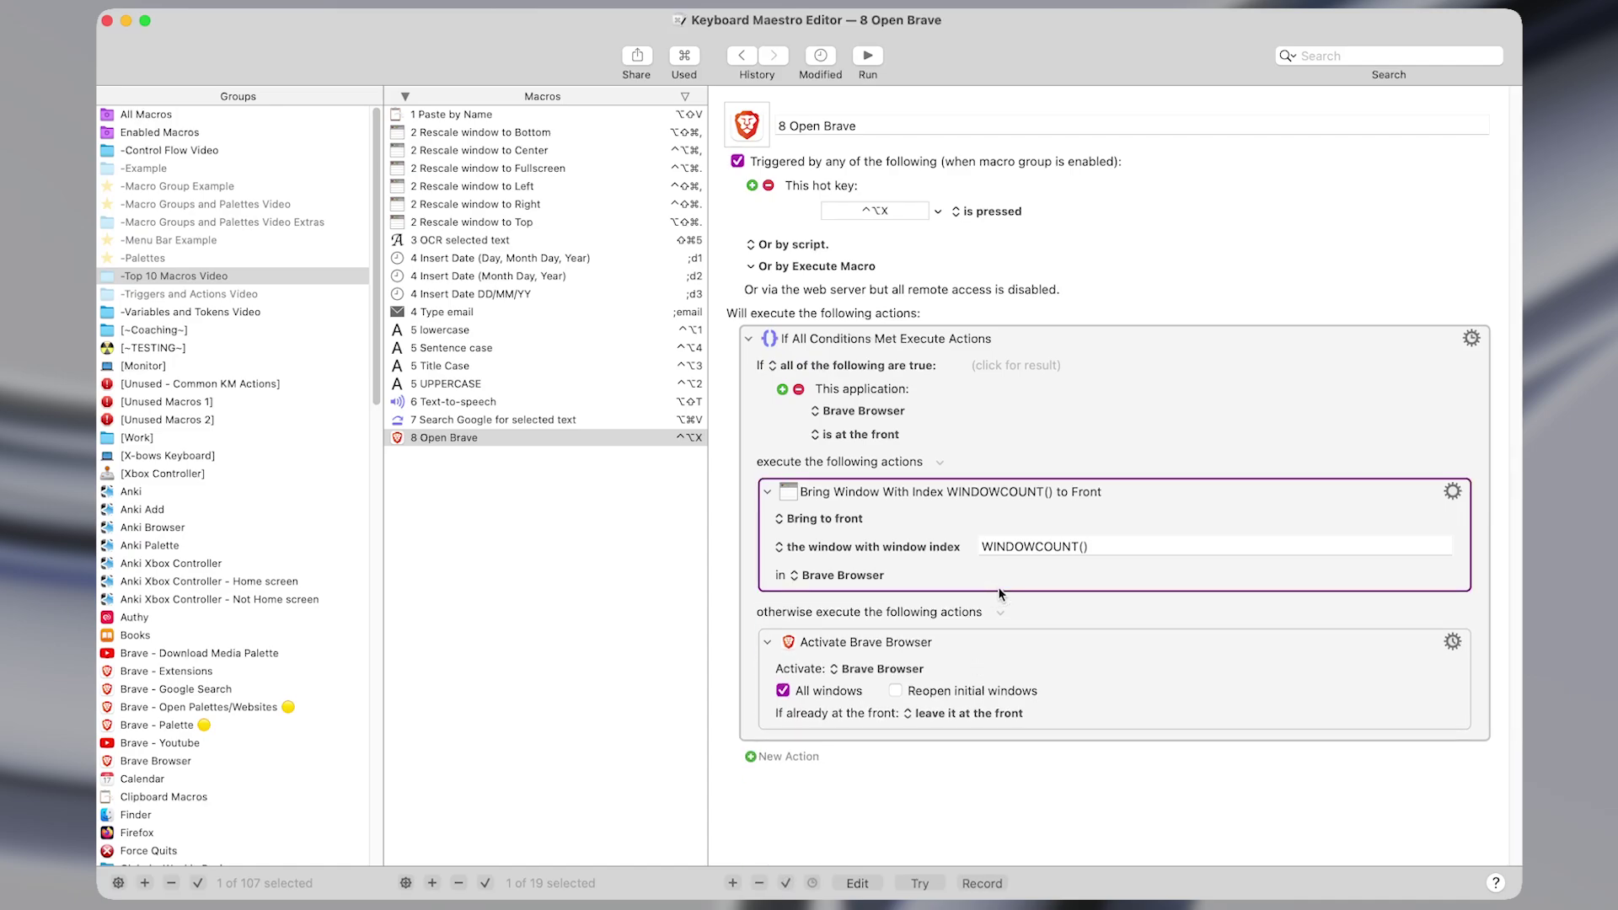
left_click(842, 576)
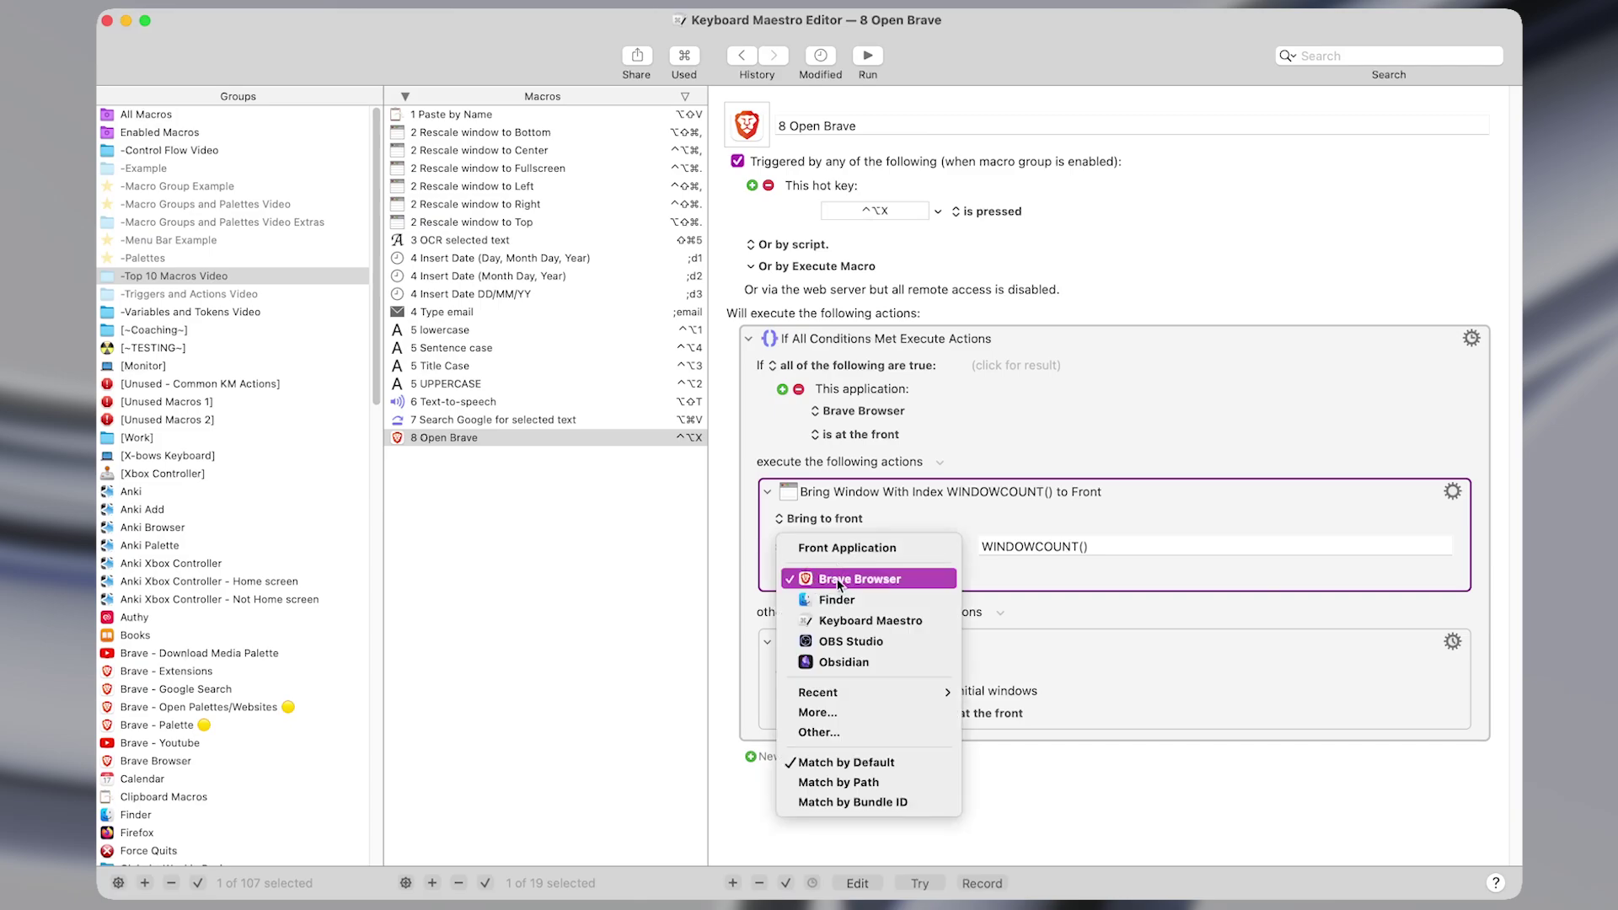
left_click(837, 582)
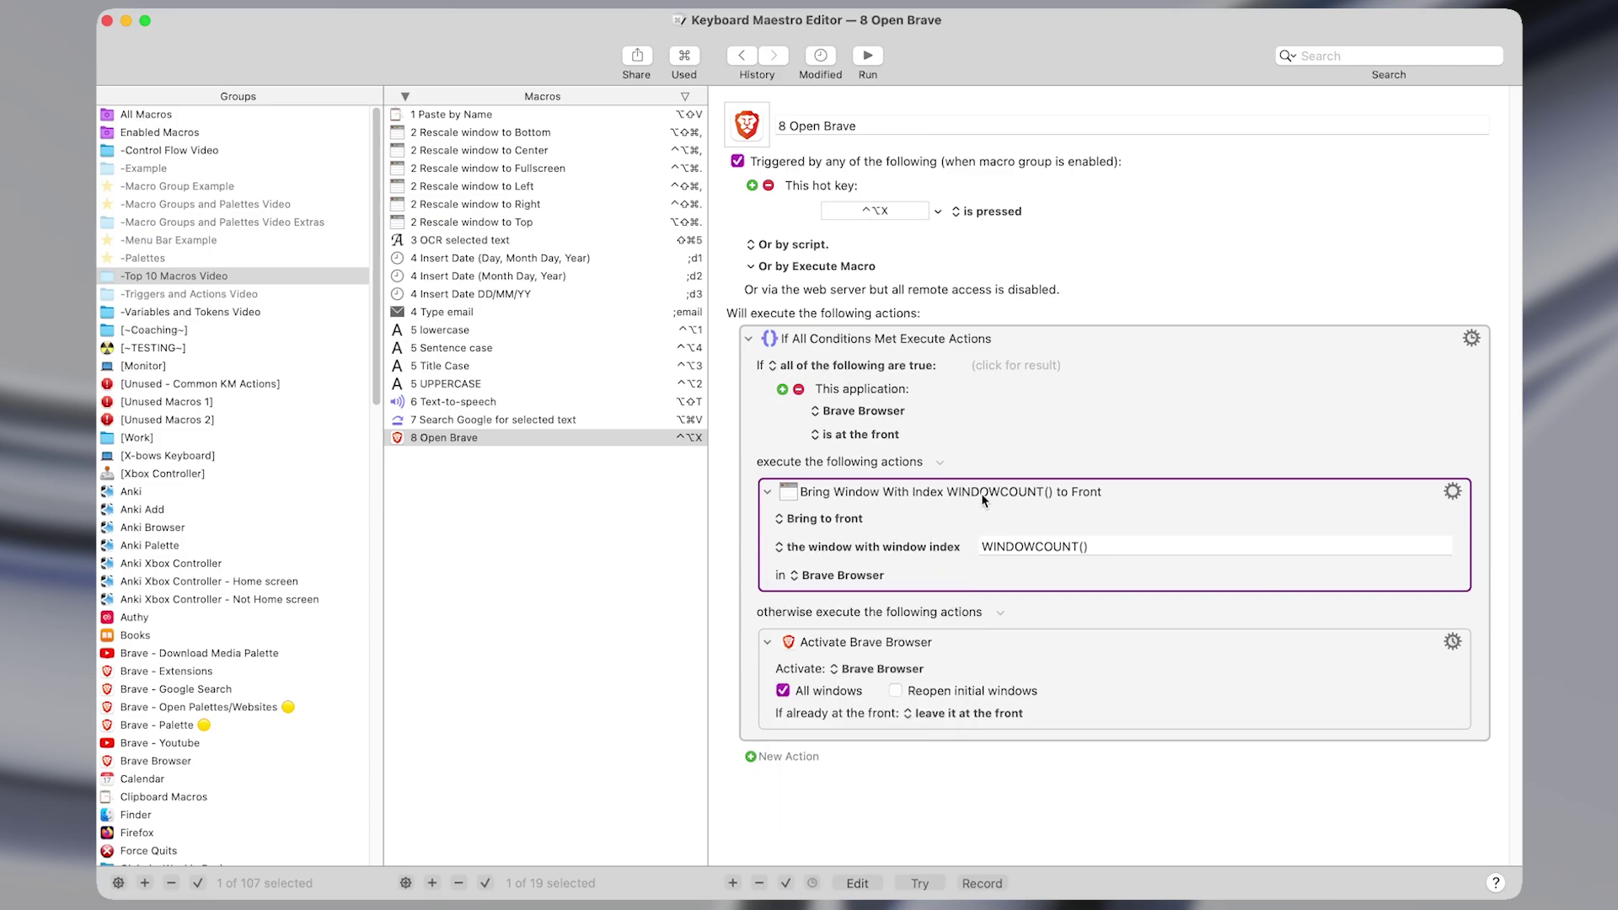
left_click(1087, 692)
key("shift+super+f")
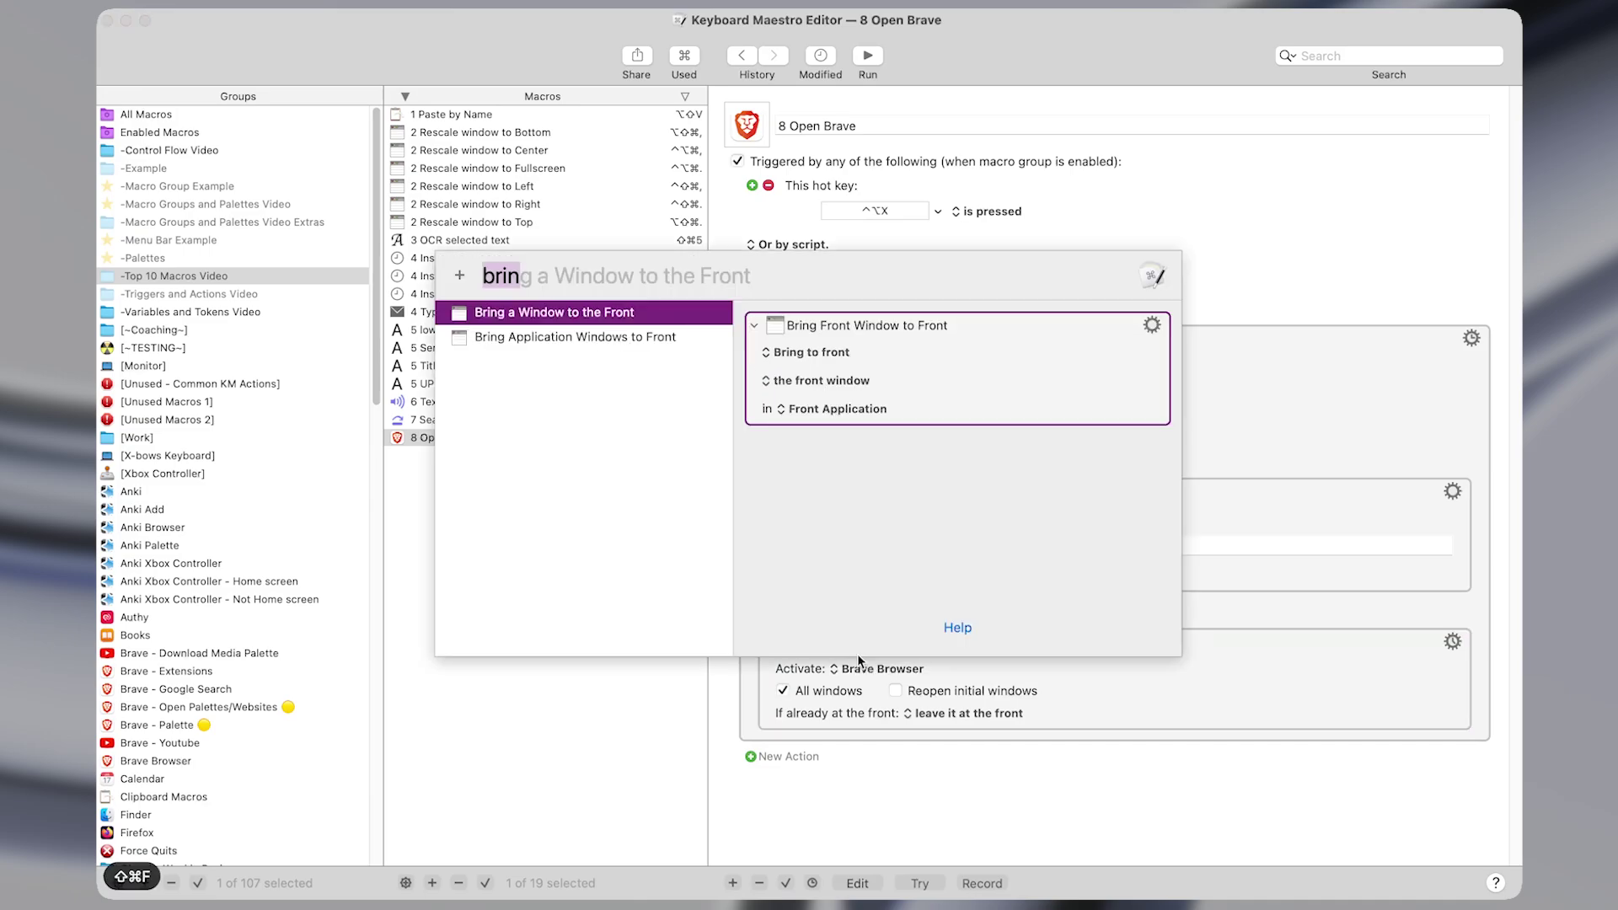
type("act")
key("Return")
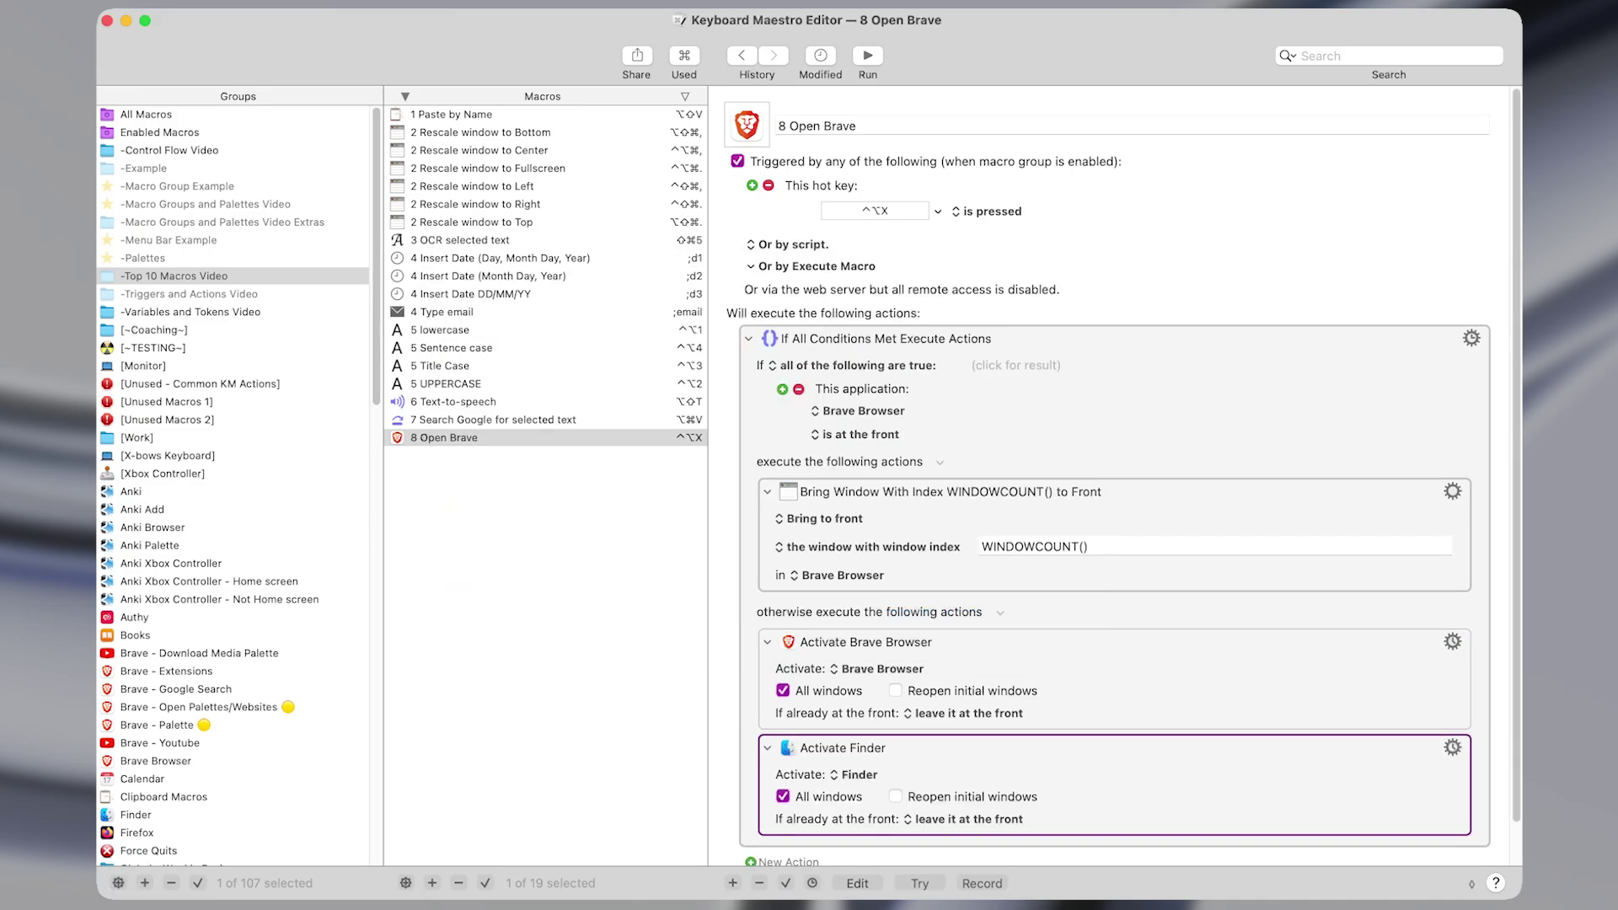
left_click(863, 773)
left_click(869, 759)
left_click(982, 747)
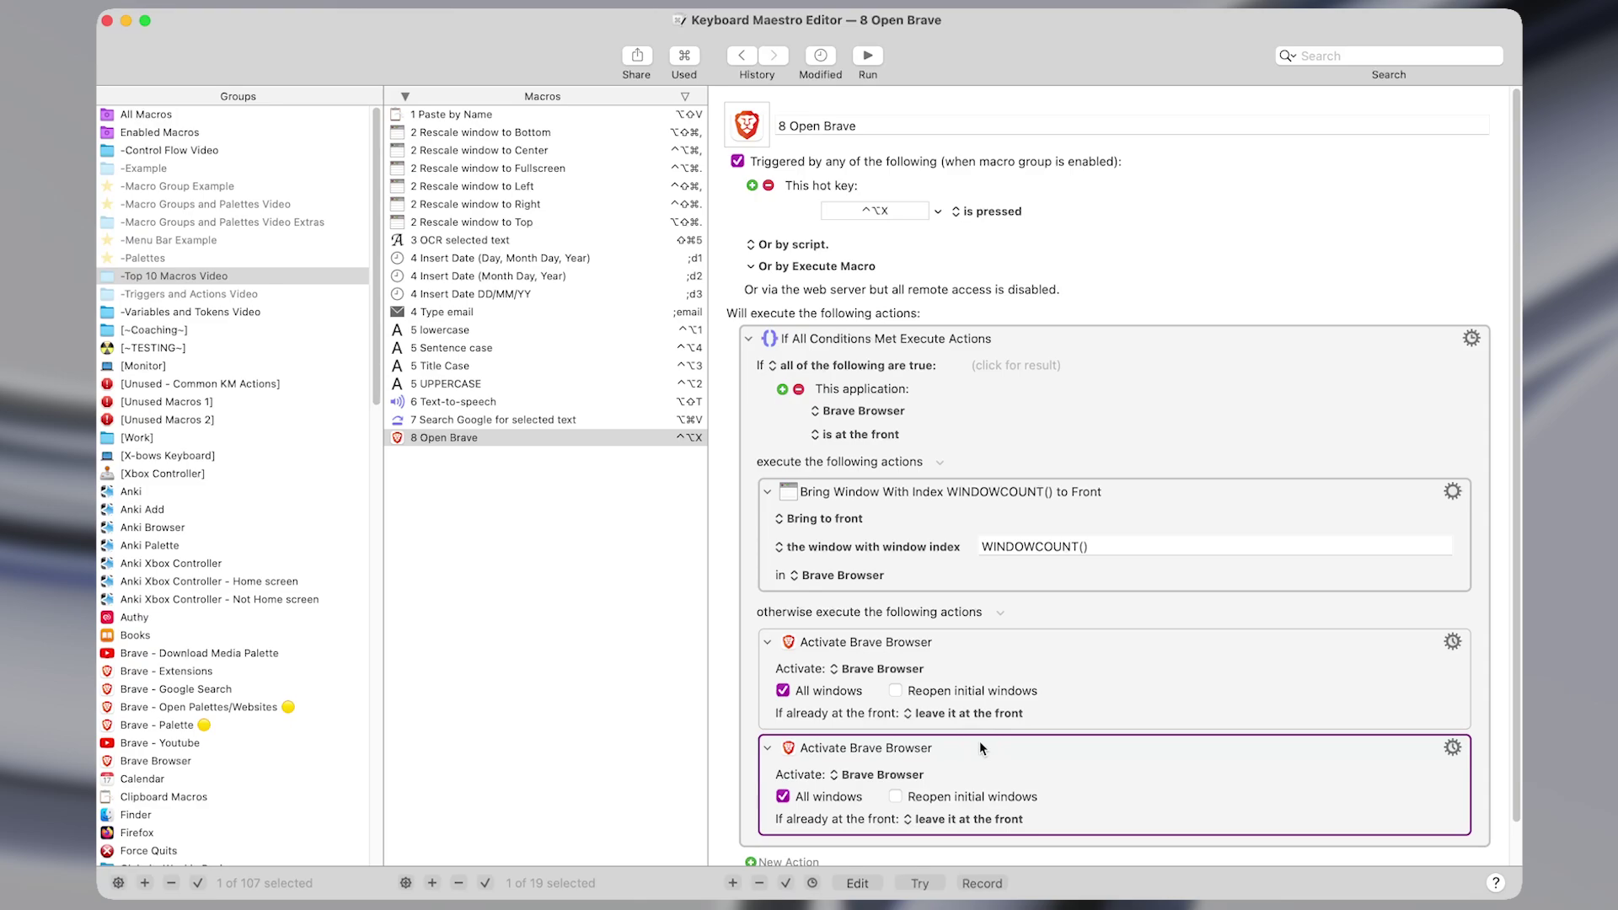
key("Delete")
left_click(887, 668)
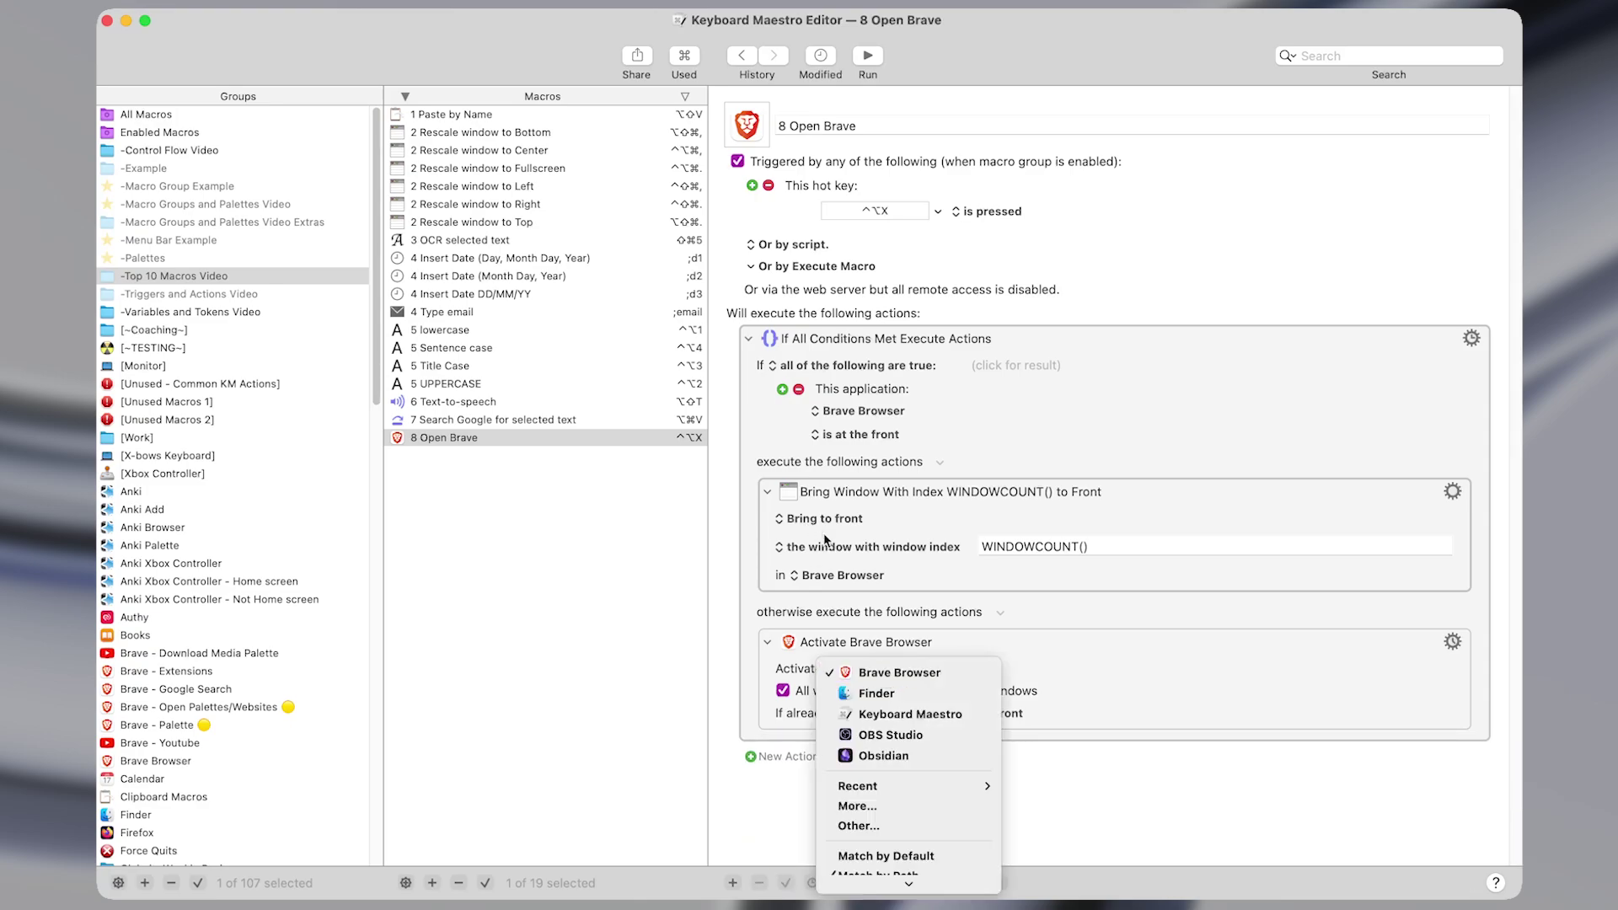
left_click(838, 576)
left_click(839, 575)
left_click(857, 415)
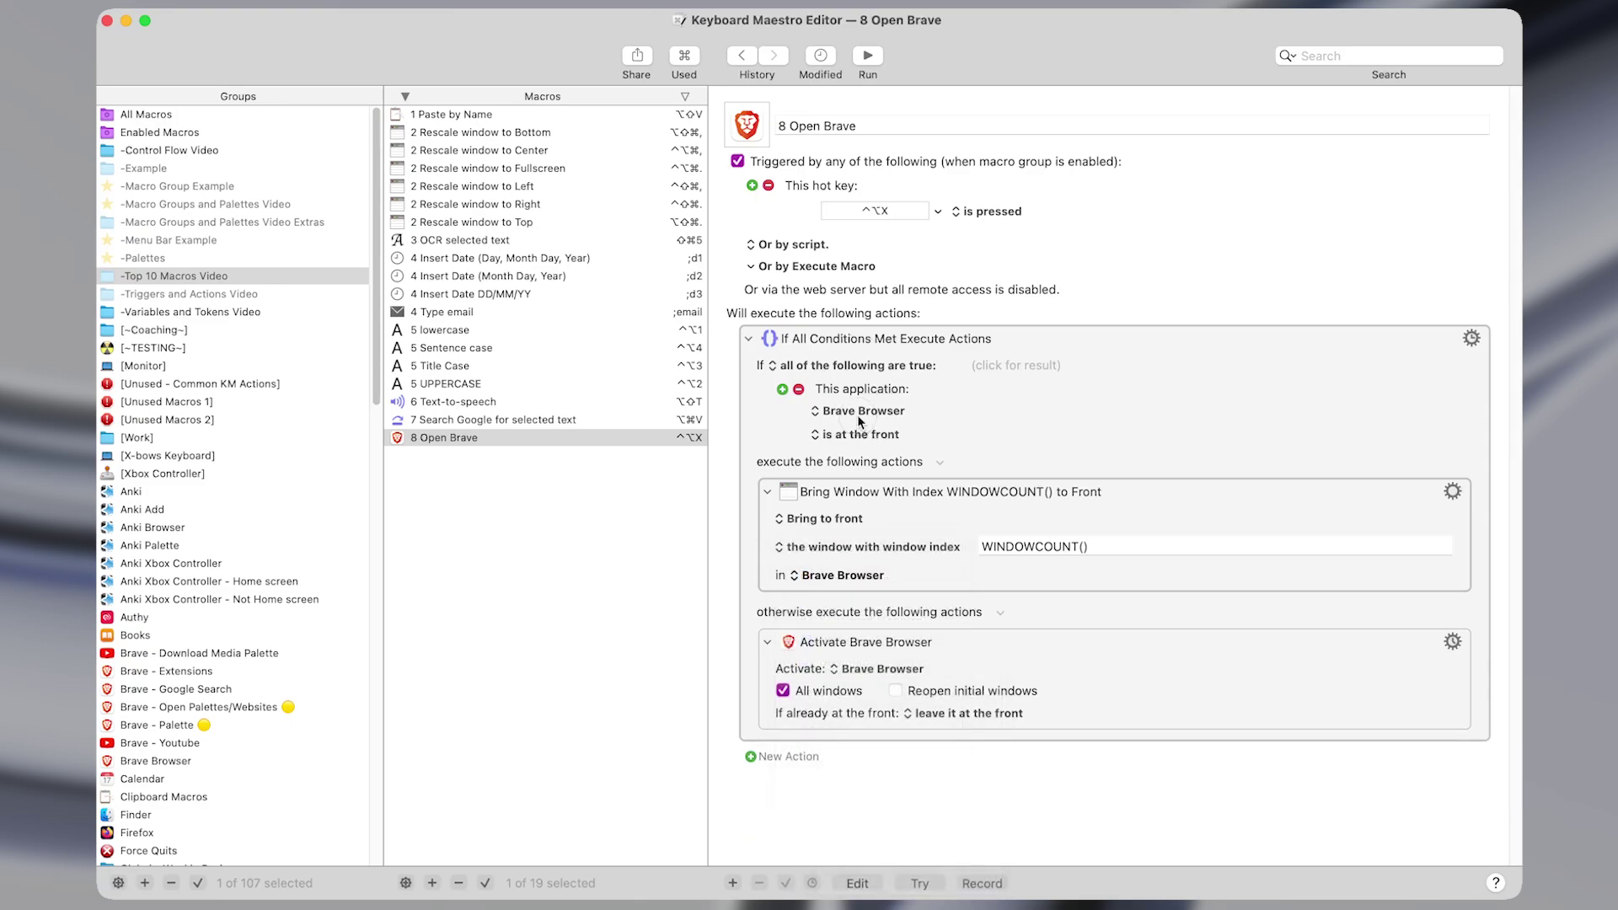
left_click(857, 415)
left_click(868, 413)
Bring Brave forward and switch back and forth between its tabs with ⌥⌘← and ⌥⌘→.
key("ctrl+alt+x")
key("ctrl+alt+x")
key("ctrl+alt+x")
key("ctrl+alt+x")
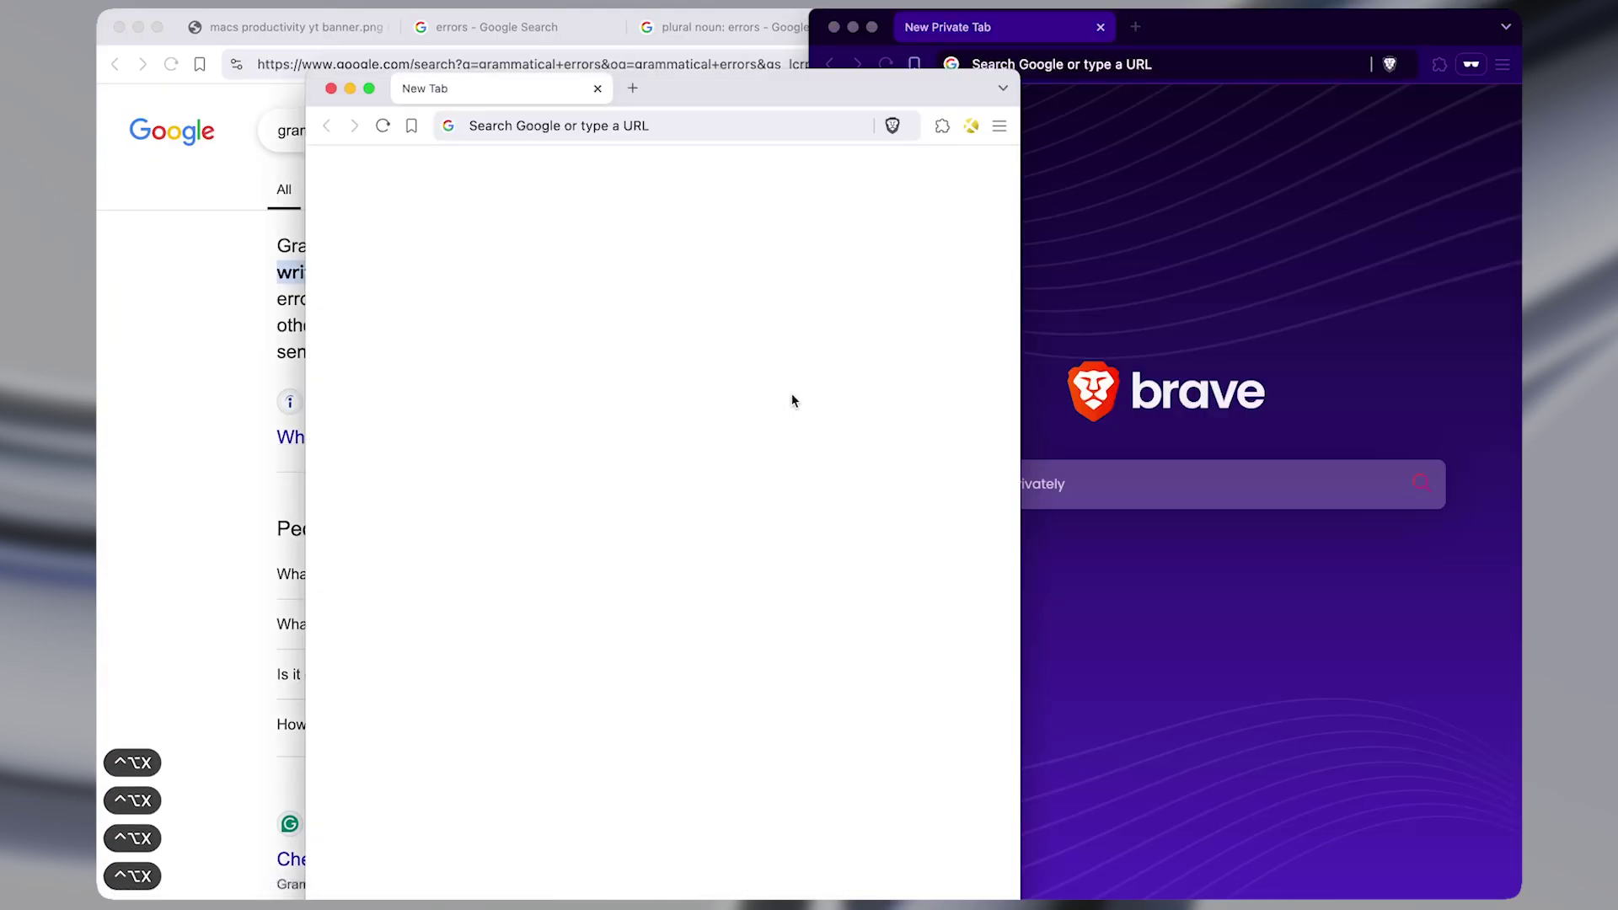
key("ctrl+alt+x")
key("ctrl+alt+x")
key("ctrl+alt+x")
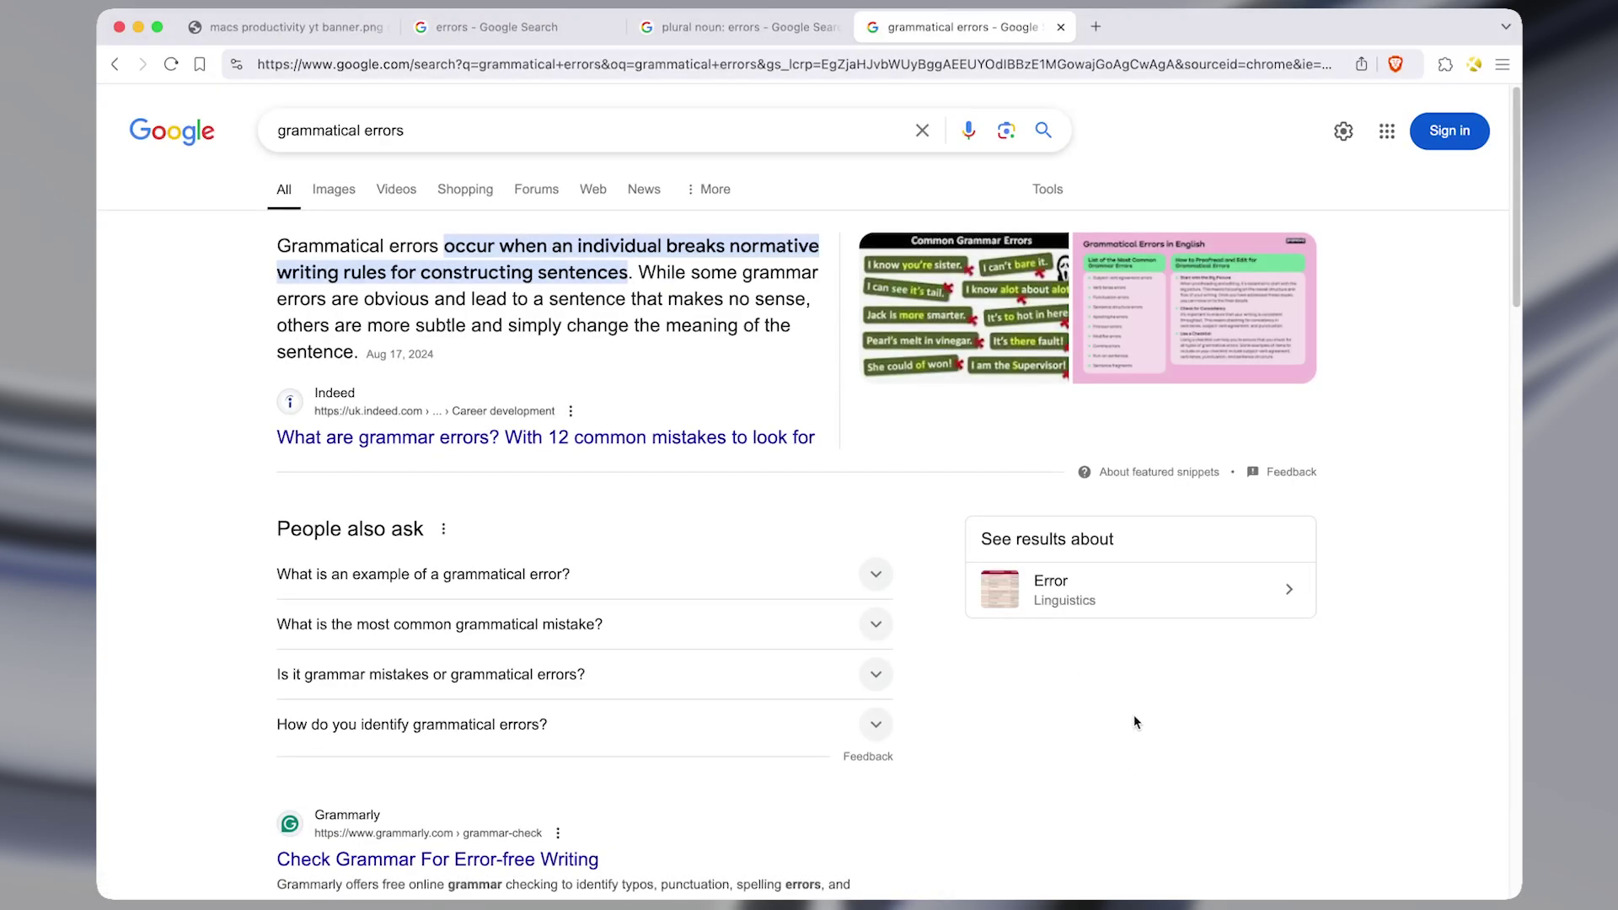
key("alt+super+Left")
key("alt+super+Left")
key("alt+super+Left")
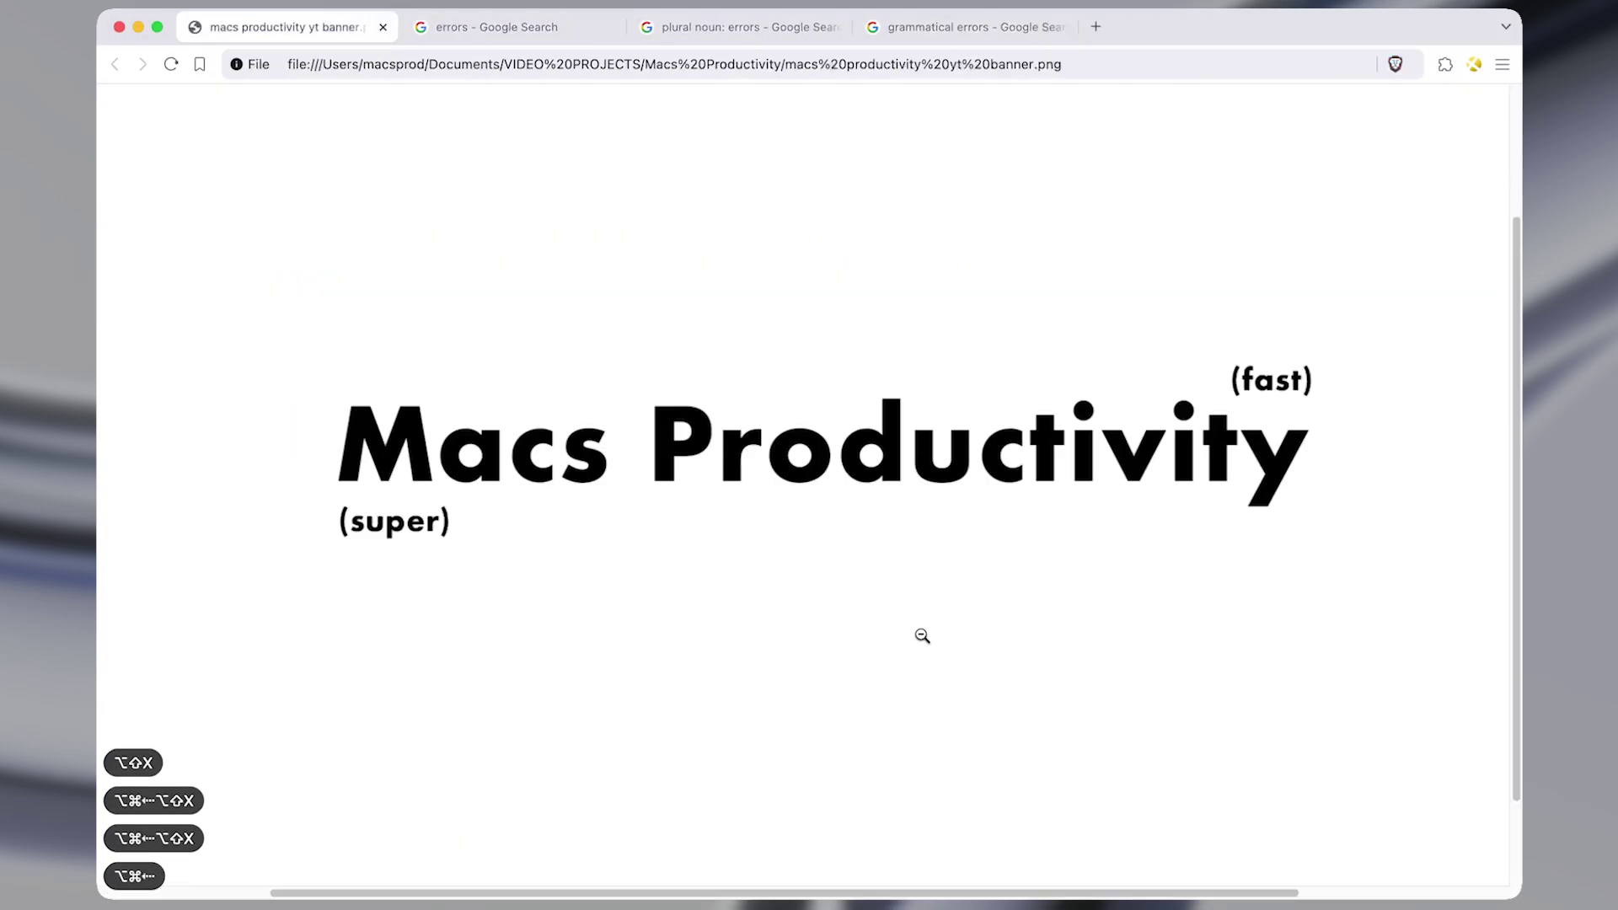
key("alt+super+Left")
key("alt+super+Left")
key("alt+super+Left")
key("alt+super+Right")
key("alt+super+Right")
key("alt+super+Right")
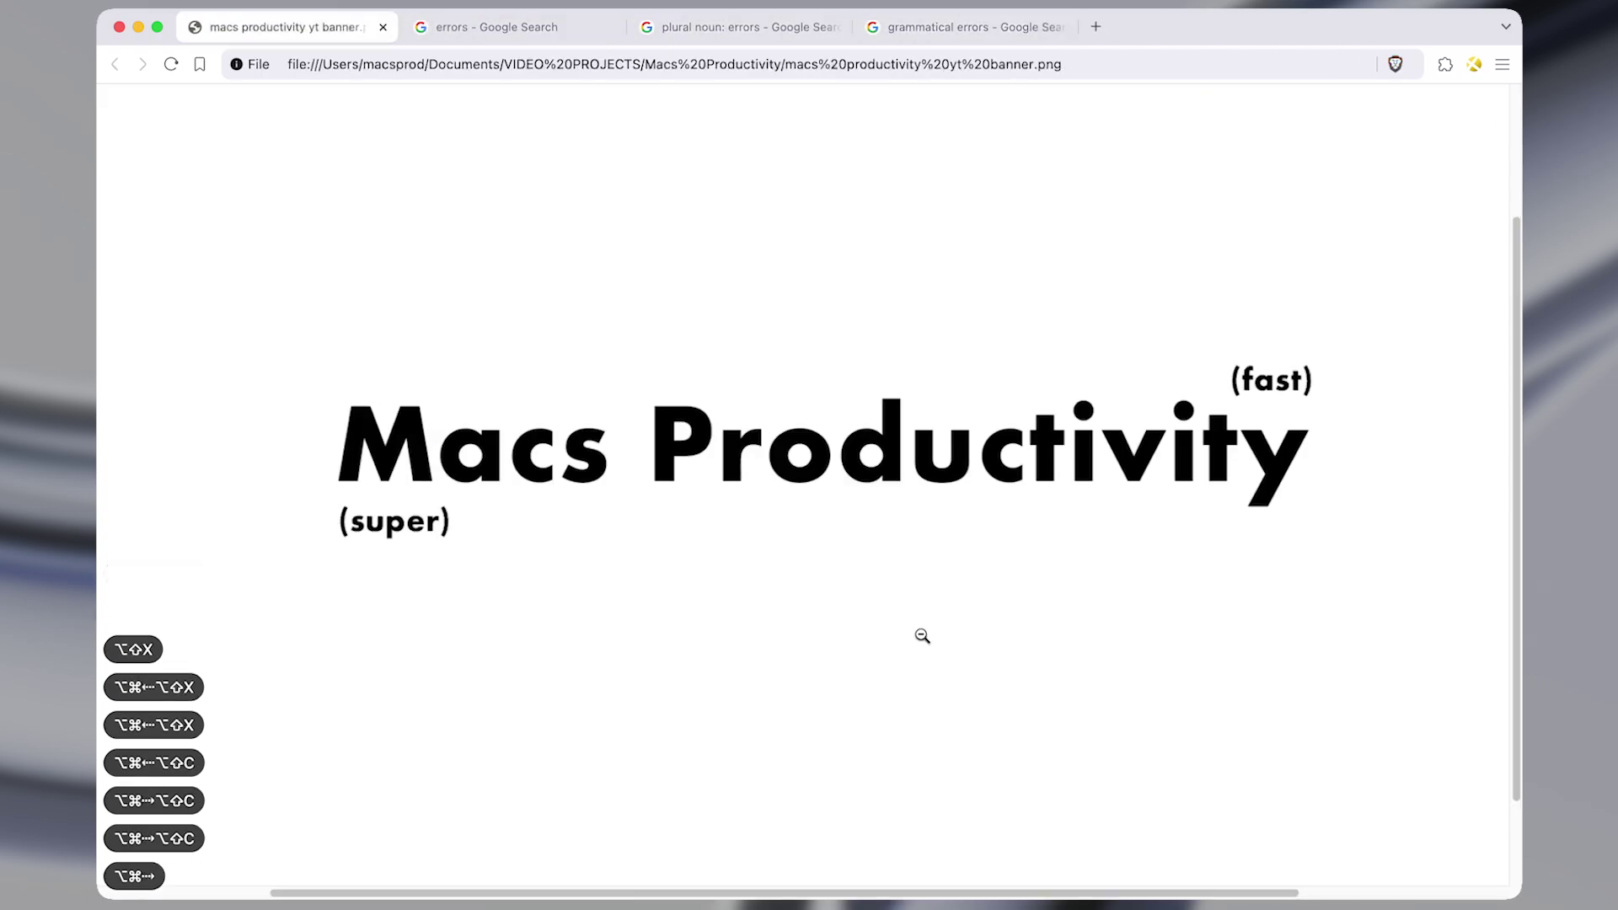
key("alt+super+Right")
key("alt+super+Right")
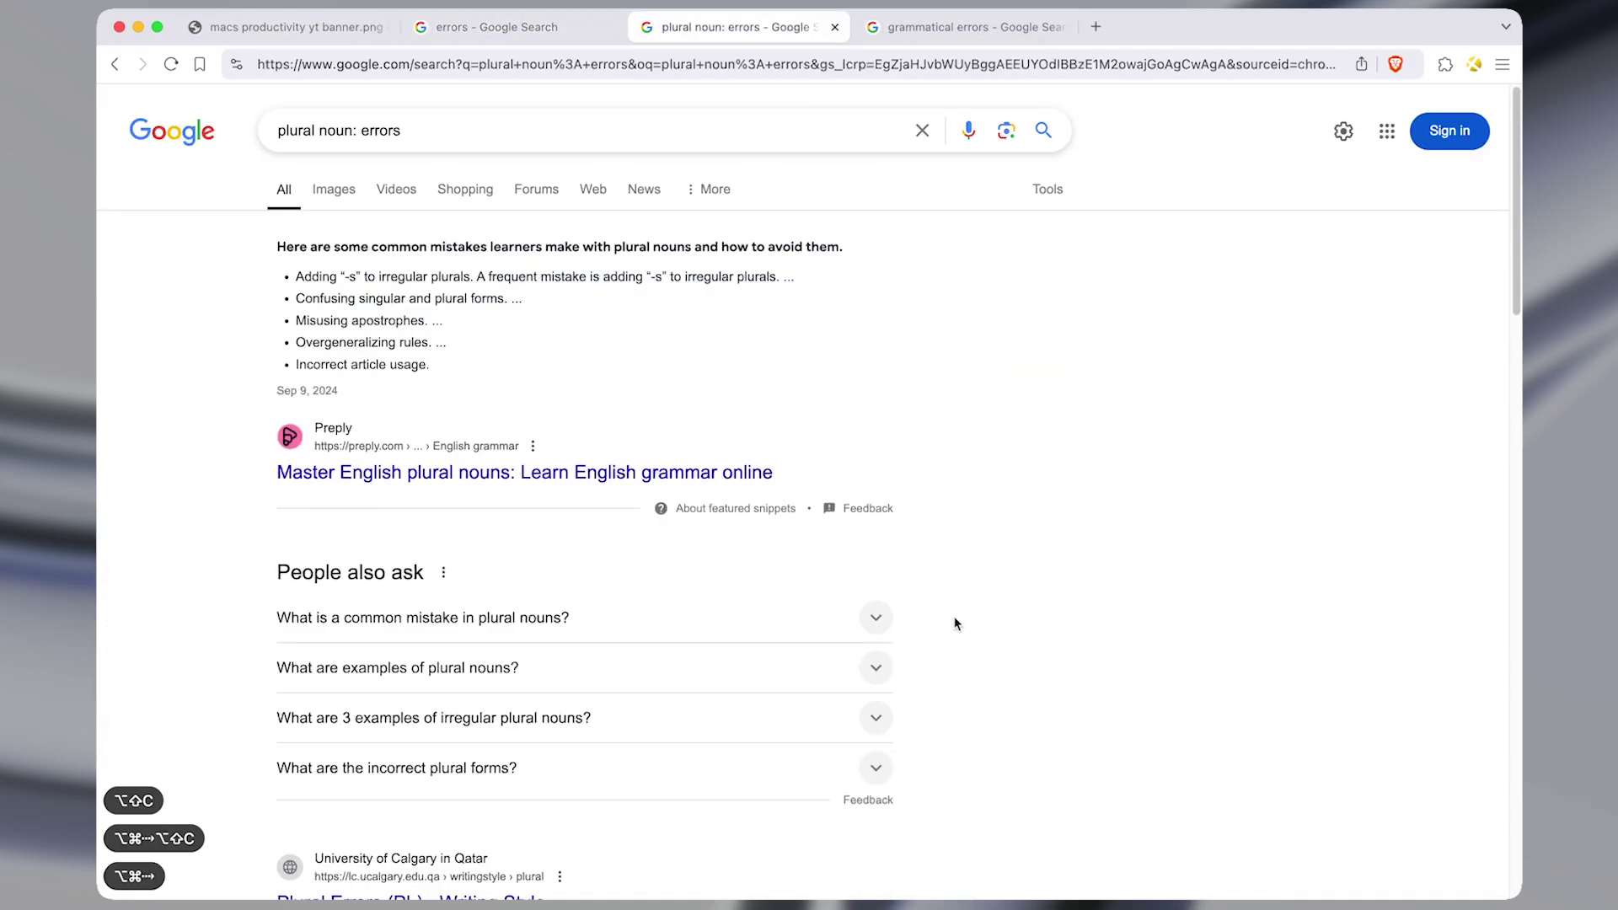
Test the same ⌥⌘←/→ tab switching in a Finder window and in Obsidian.
key("ctrl+space")
key("ctrl+space")
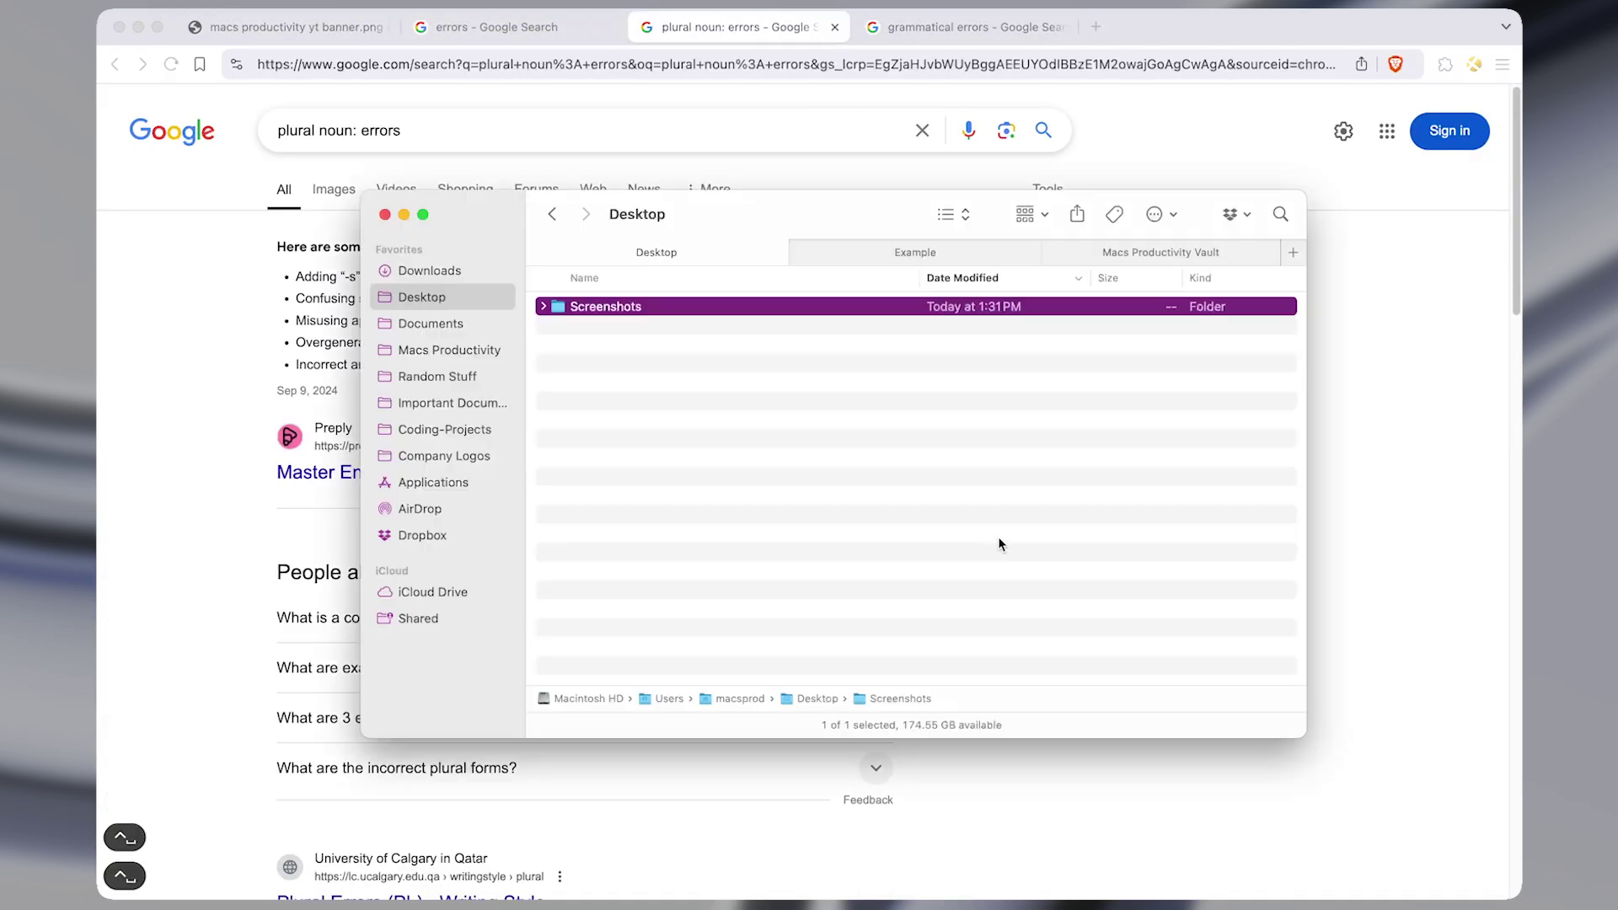
key("alt+super+Right")
key("alt+super+Right")
key("alt+super+Right")
key("alt+super+Right")
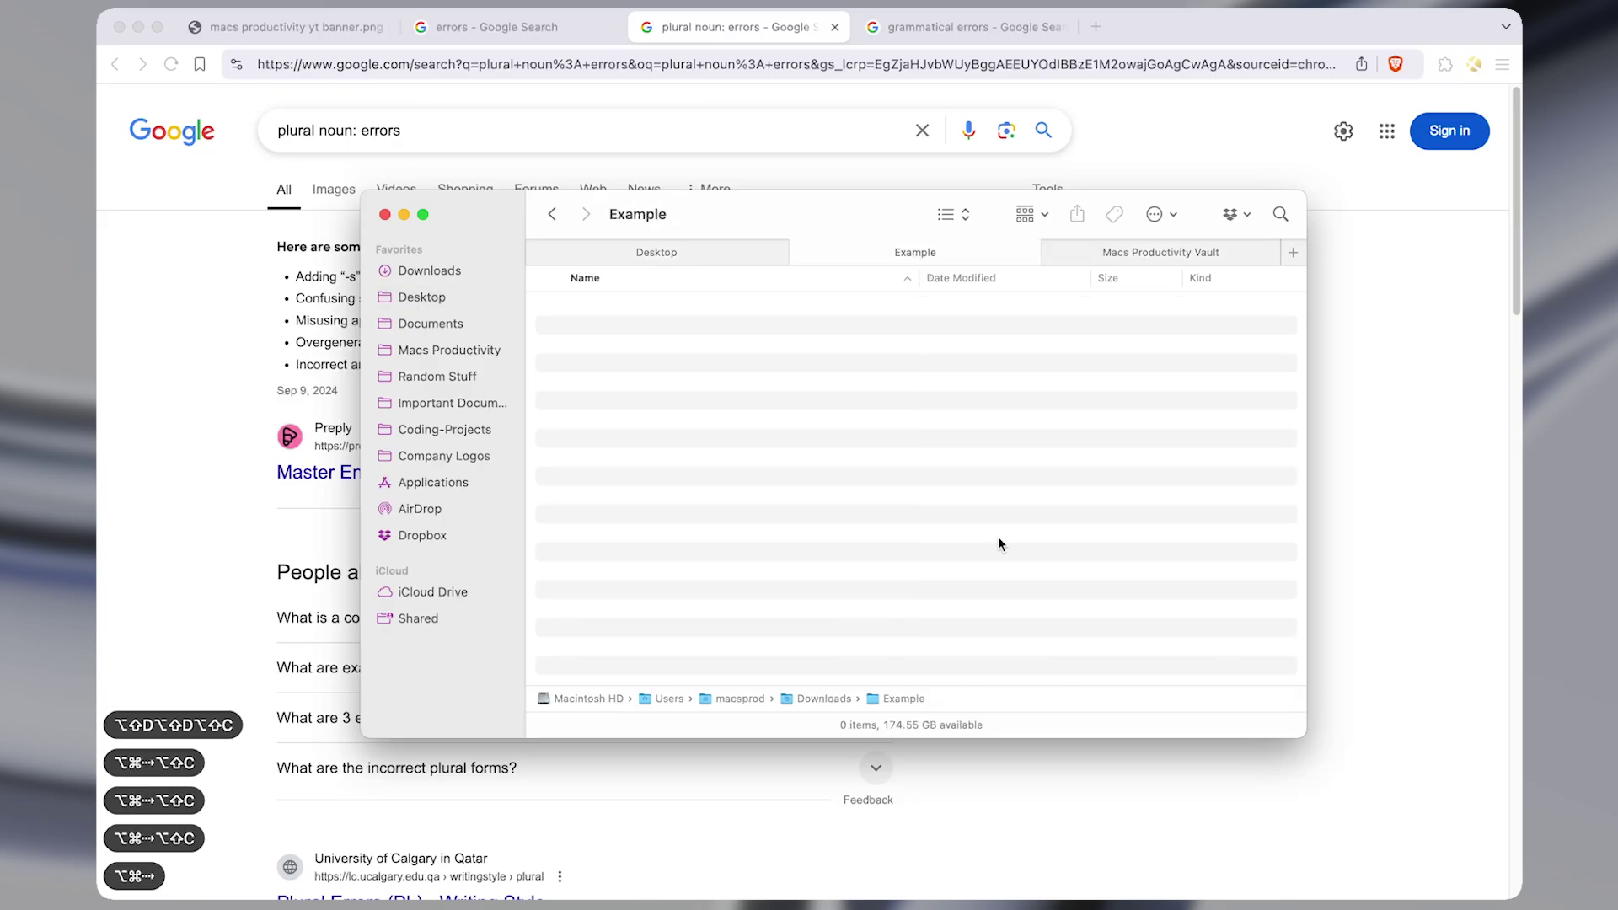
key("alt+super+Left")
key("alt+super+Right")
key("ctrl+alt+z")
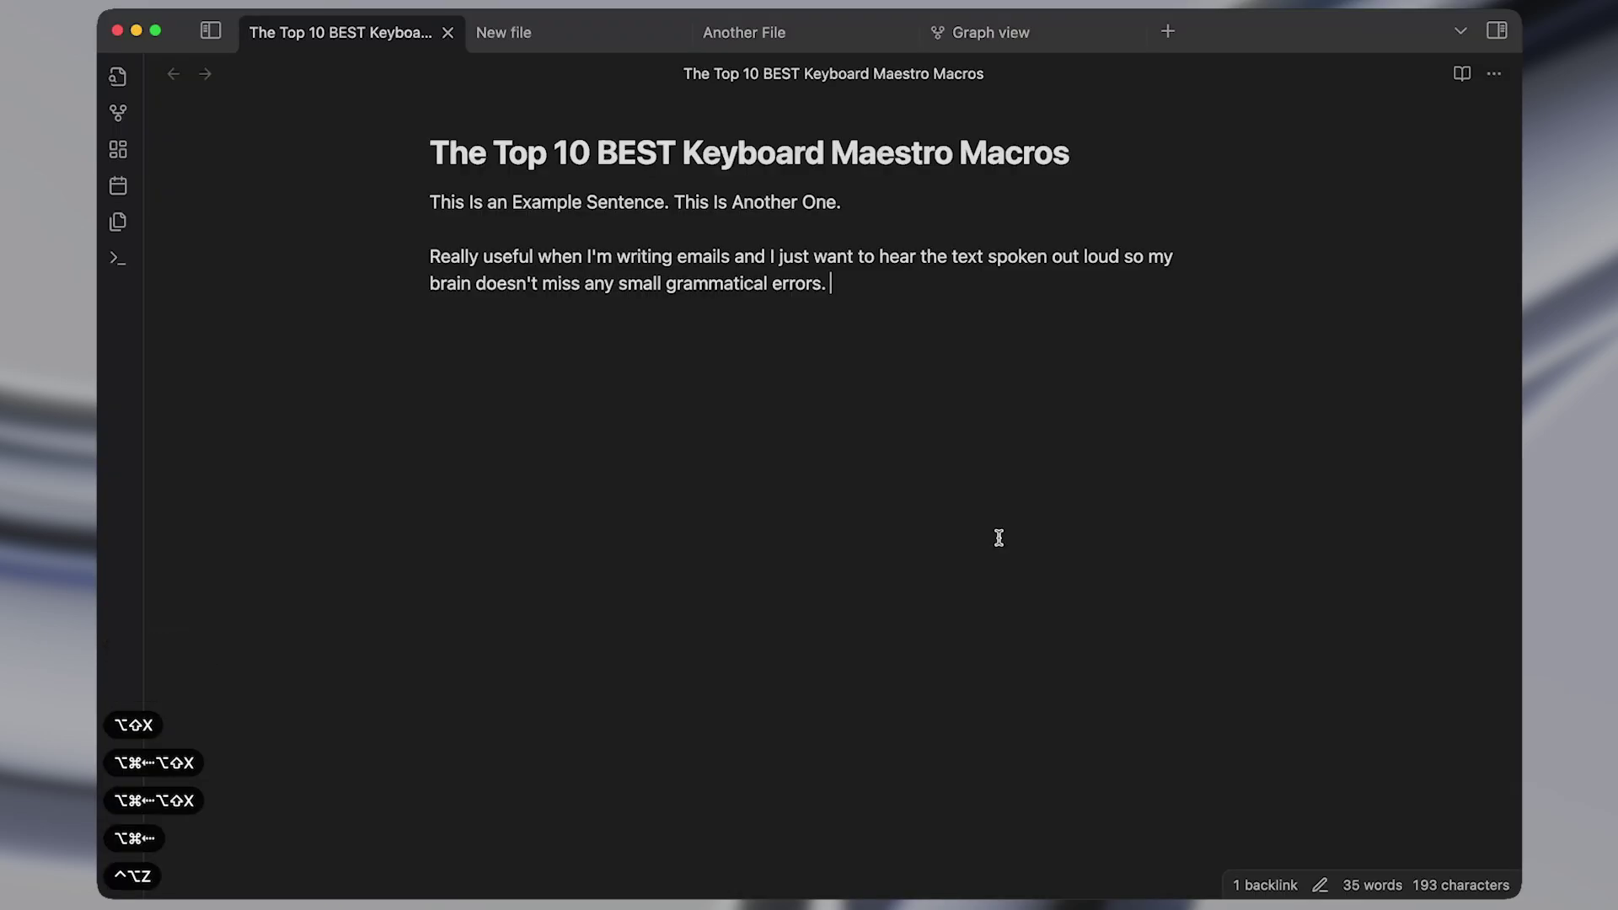
key("alt+super+Right")
key("alt+super+Right")
key("alt+super+Right")
key("alt+super+Right")
key("alt+super+Right")
key("alt+super+Right")
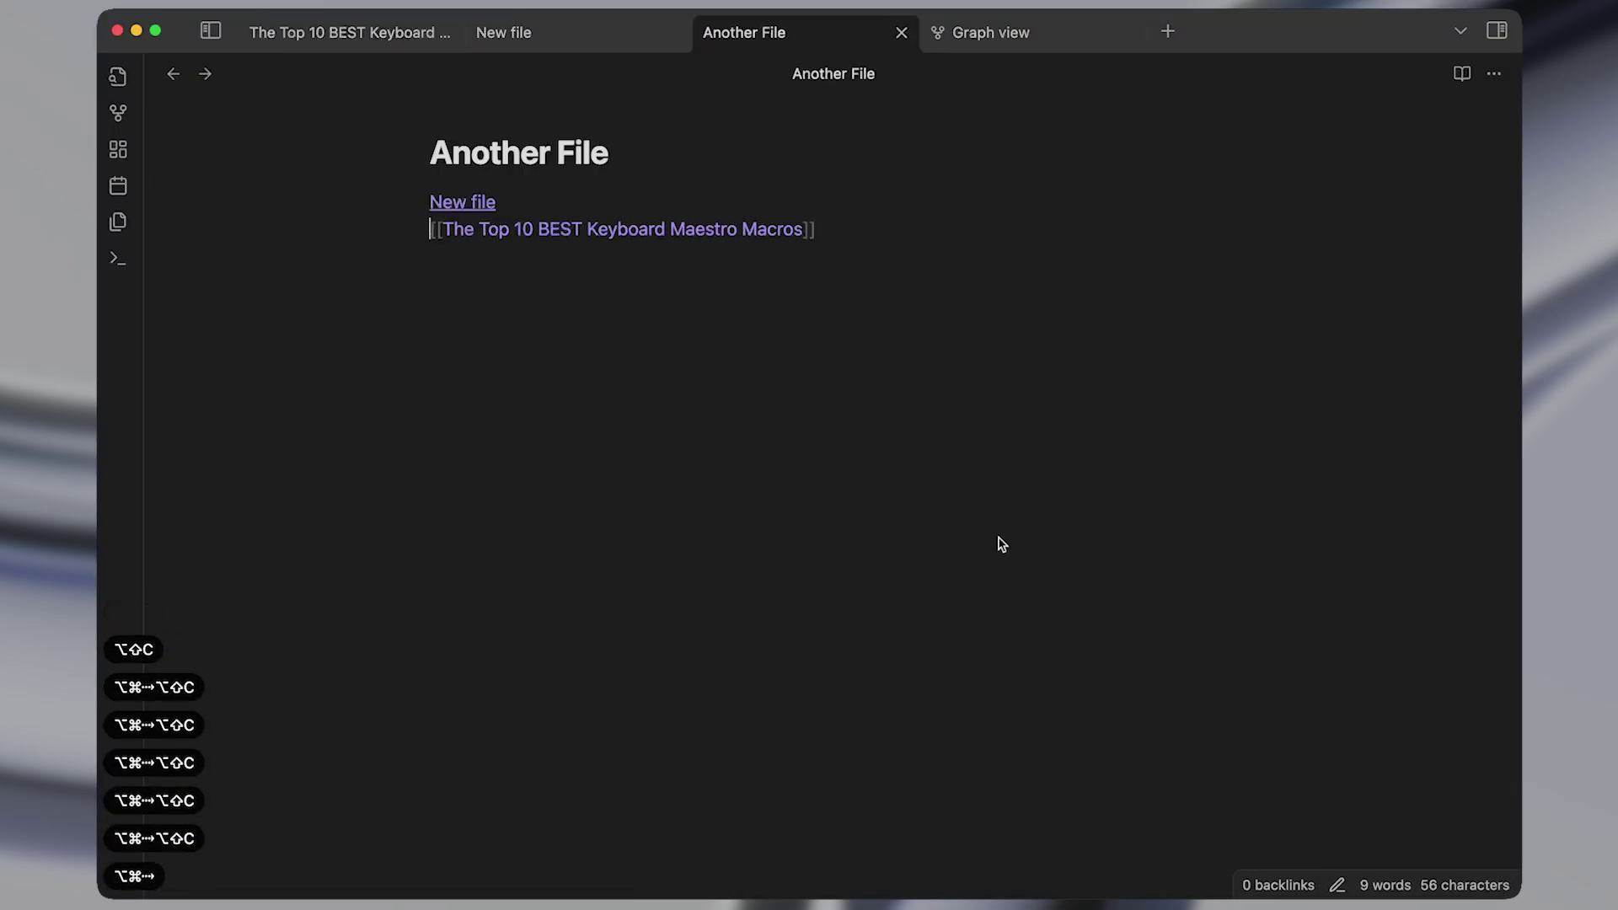
key("alt+super+Left")
key("alt+super+Left")
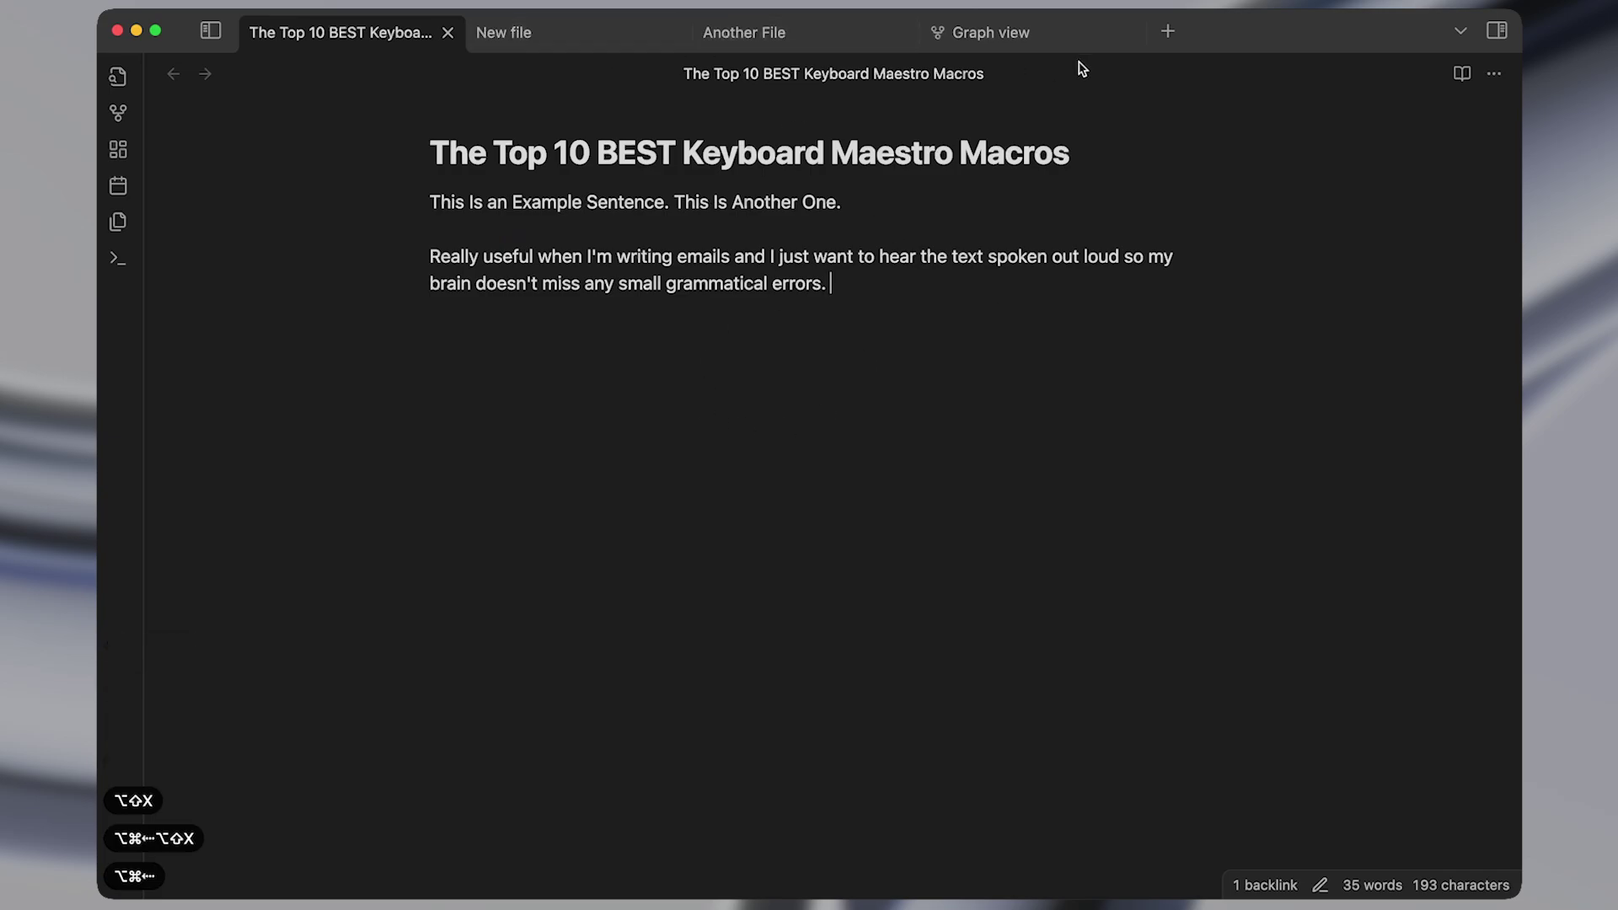
key("alt+super+Right")
key("alt+super+Right")
key("alt+super+Left")
key("alt+super+Left")
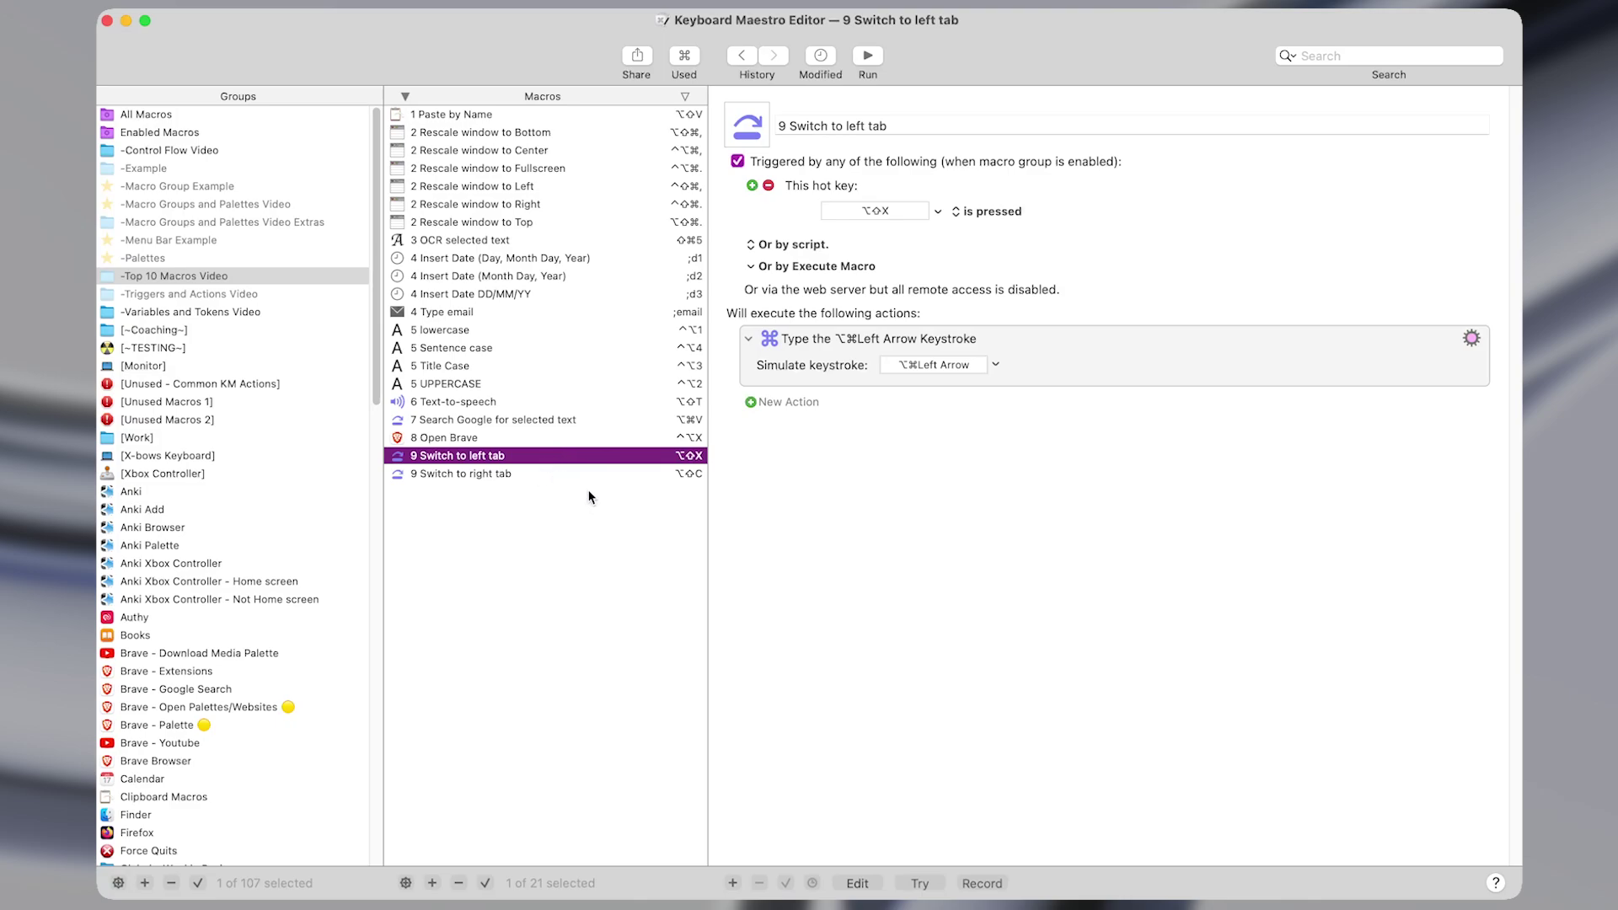
Compare the 9 Switch to left tab and 9 Switch to right tab macros' keystroke actions.
key("Down")
key("Up")
key("Down")
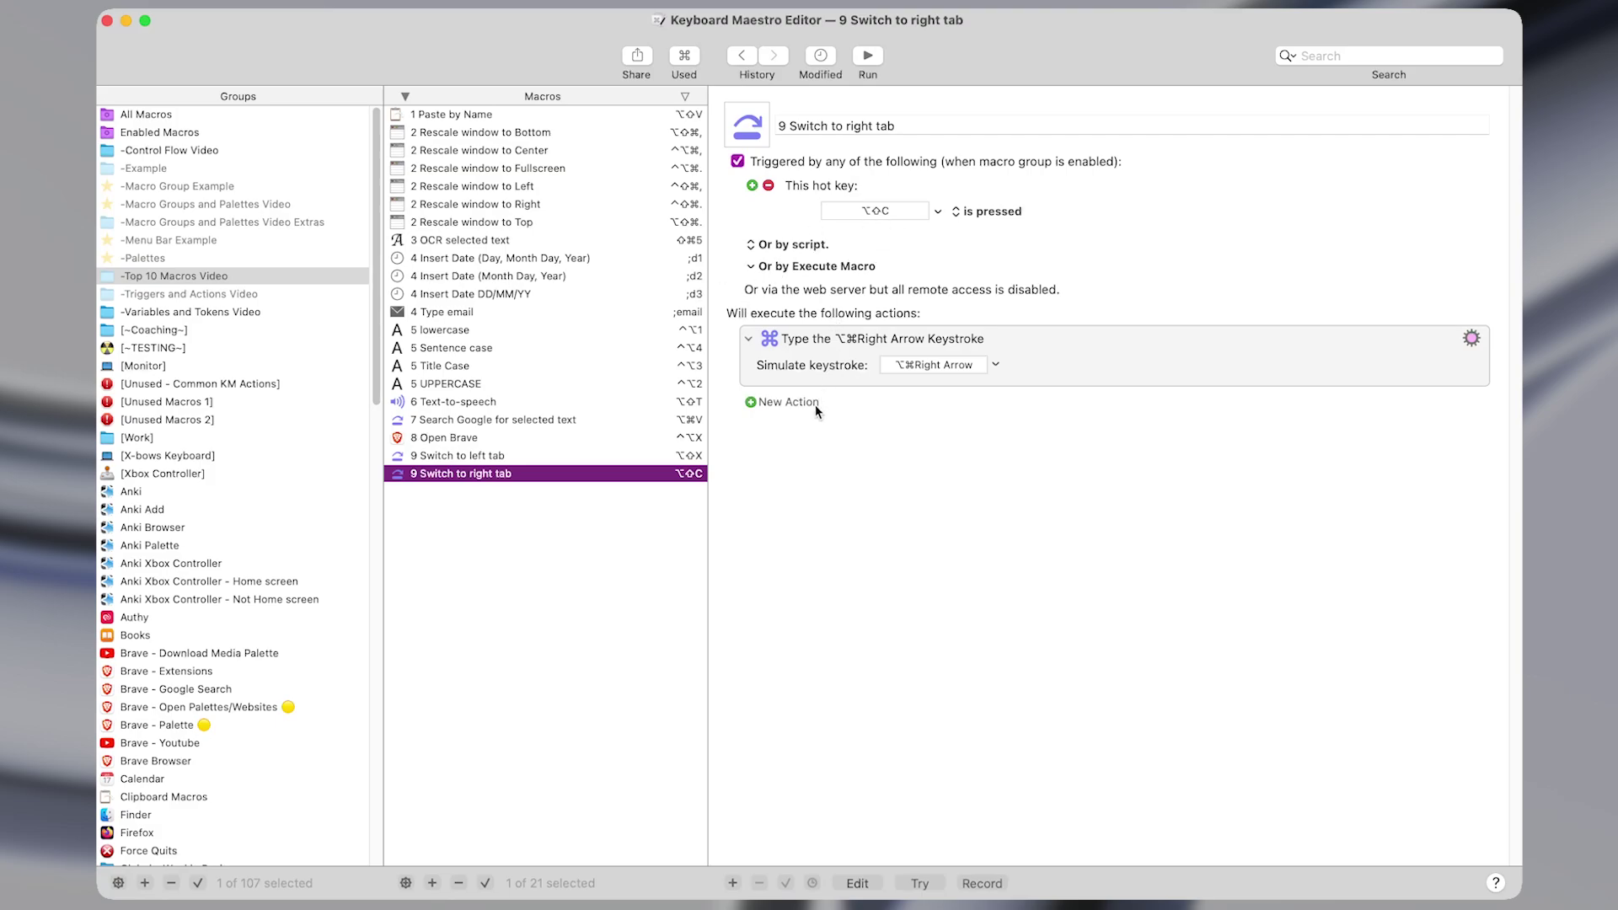
key("Up")
left_click(1058, 372)
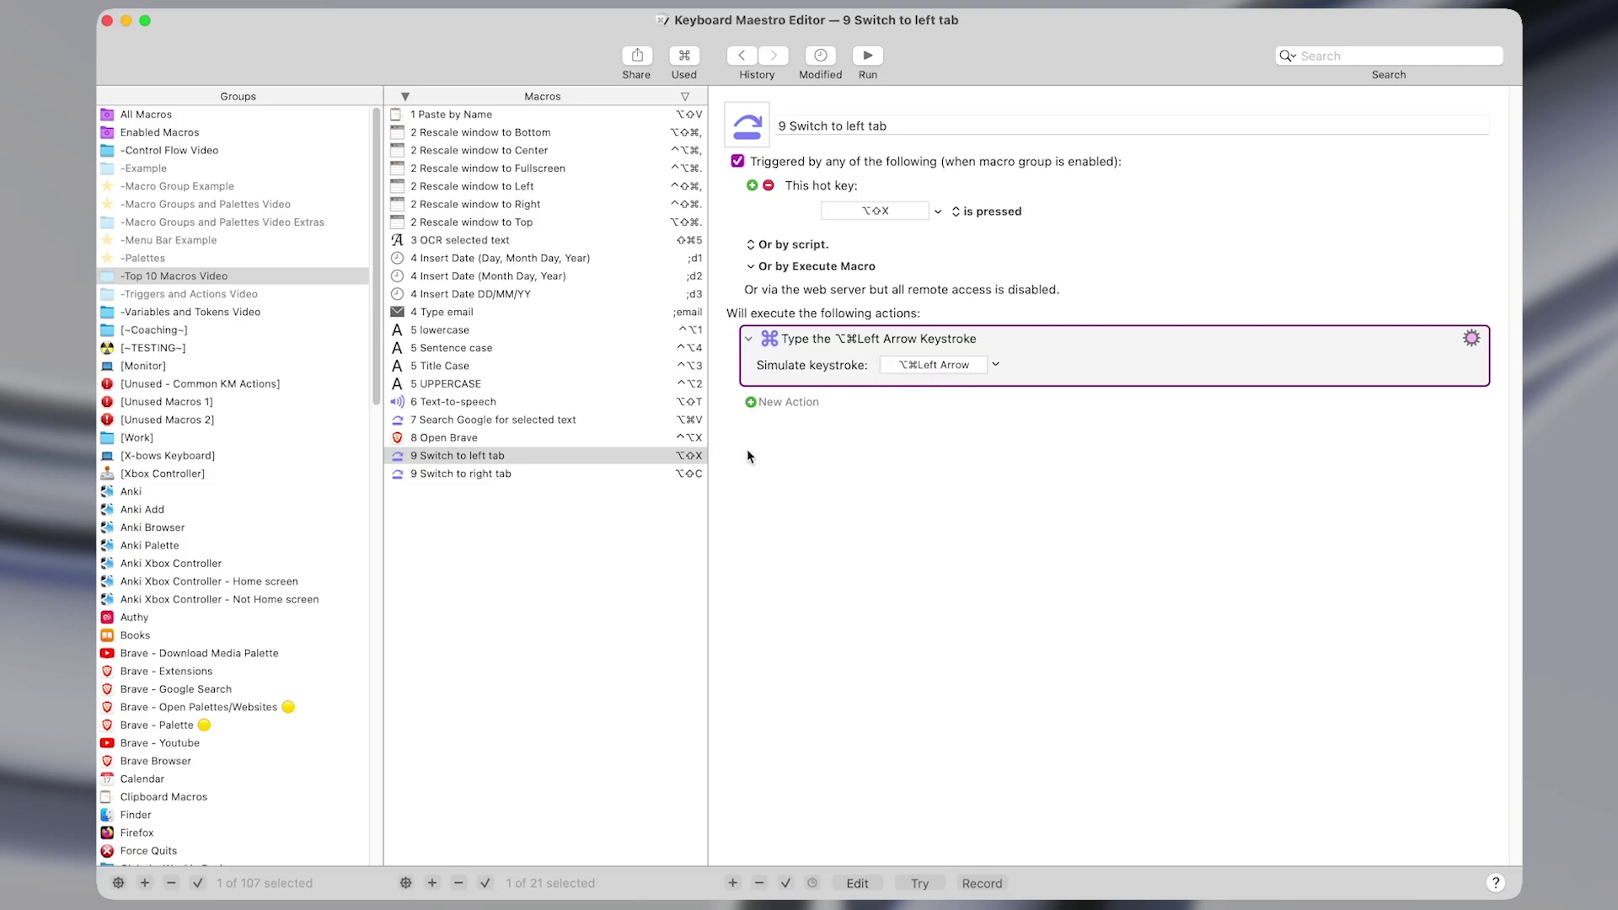
key("Down")
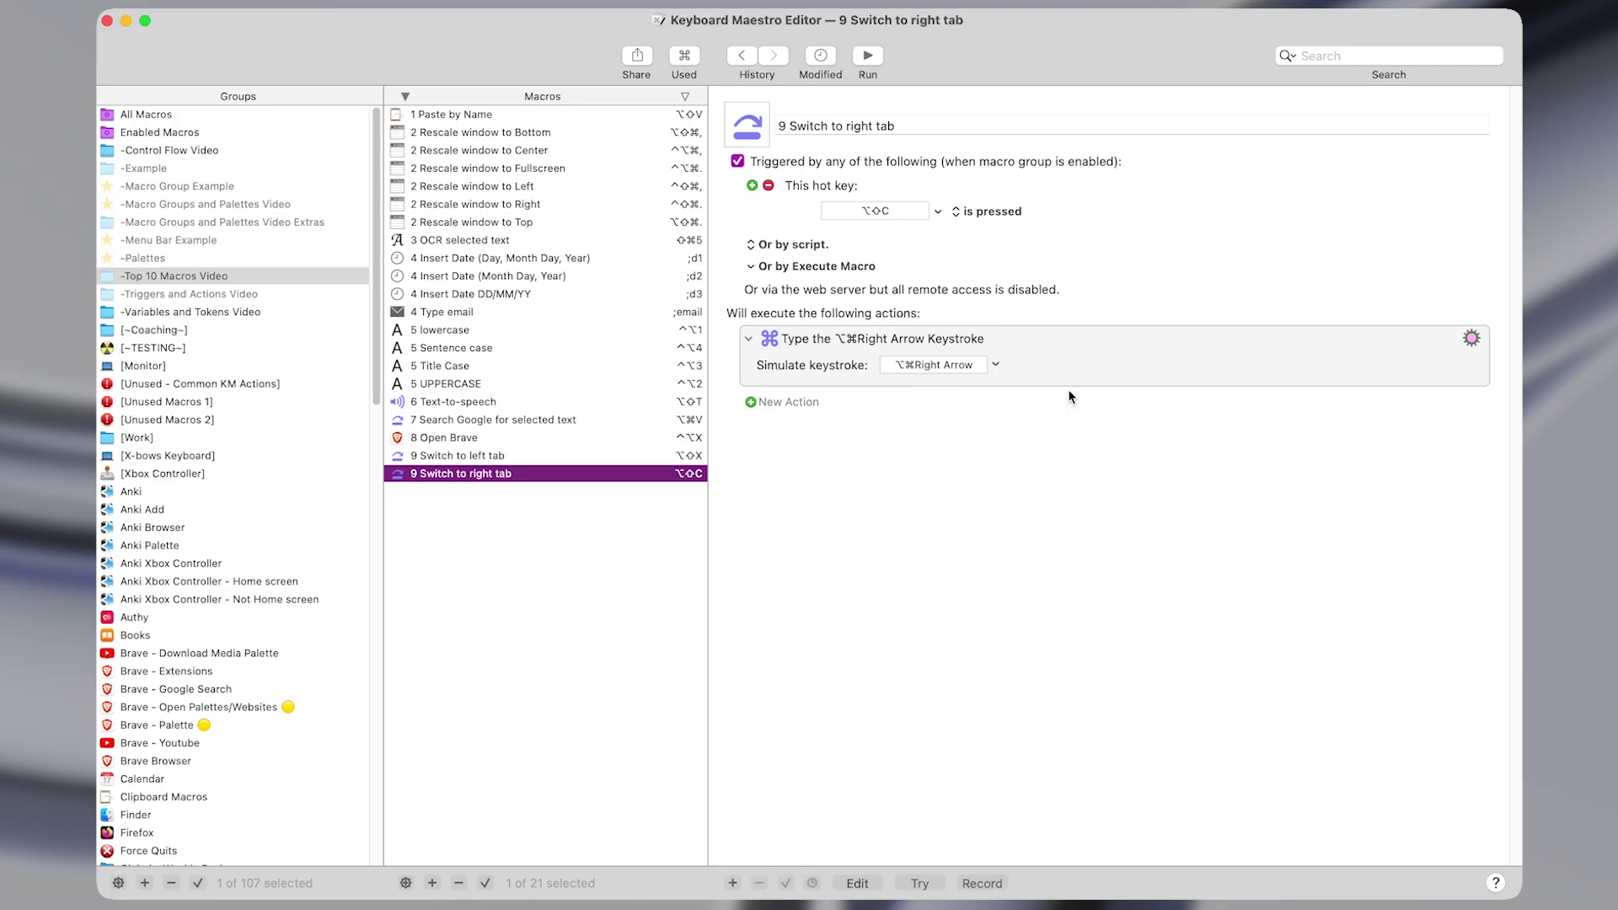
Search Obsidian's Hotkeys settings for 'next', then 'previ', to see the tab-switching shortcuts.
key("ctrl+alt+z")
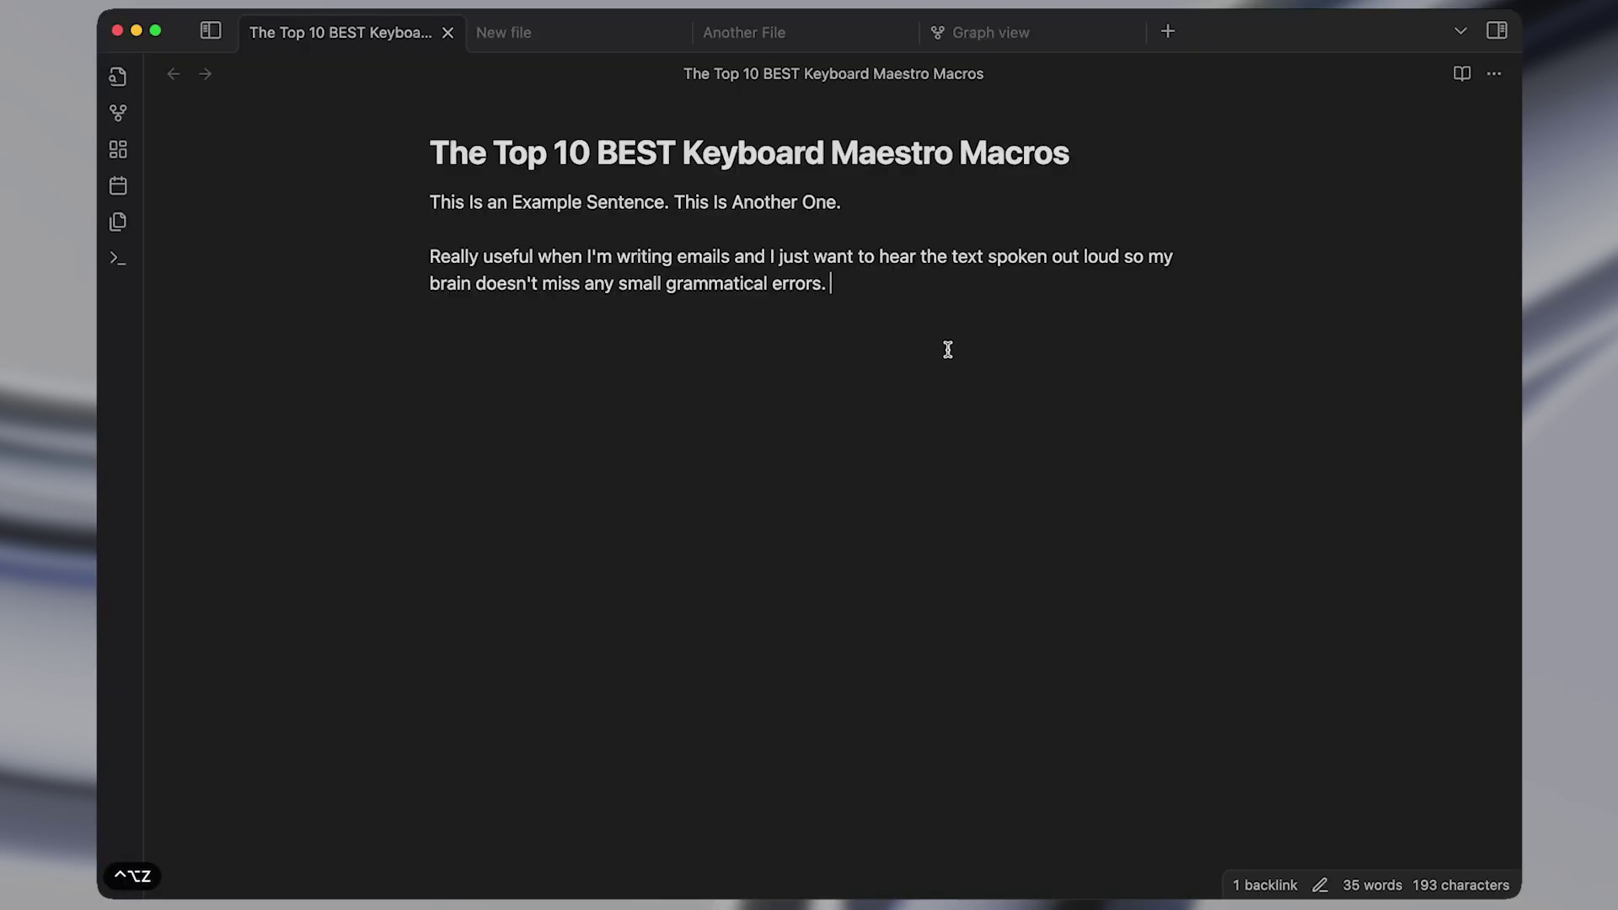
key("super+comma")
left_click(1210, 134)
type("next")
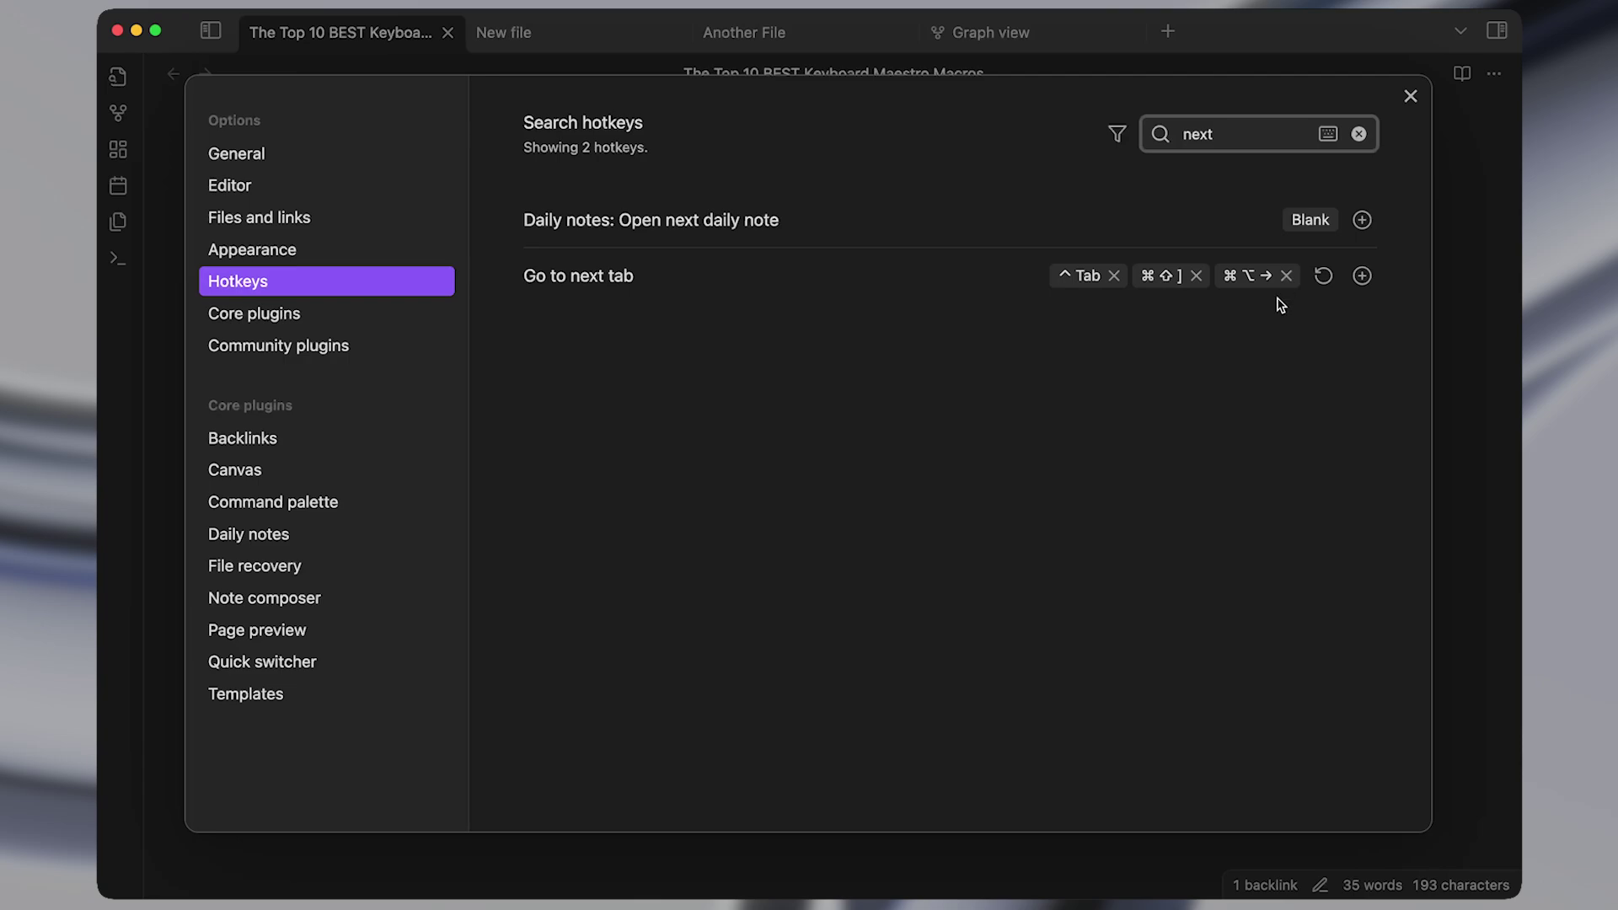
key("super+a")
type("previ")
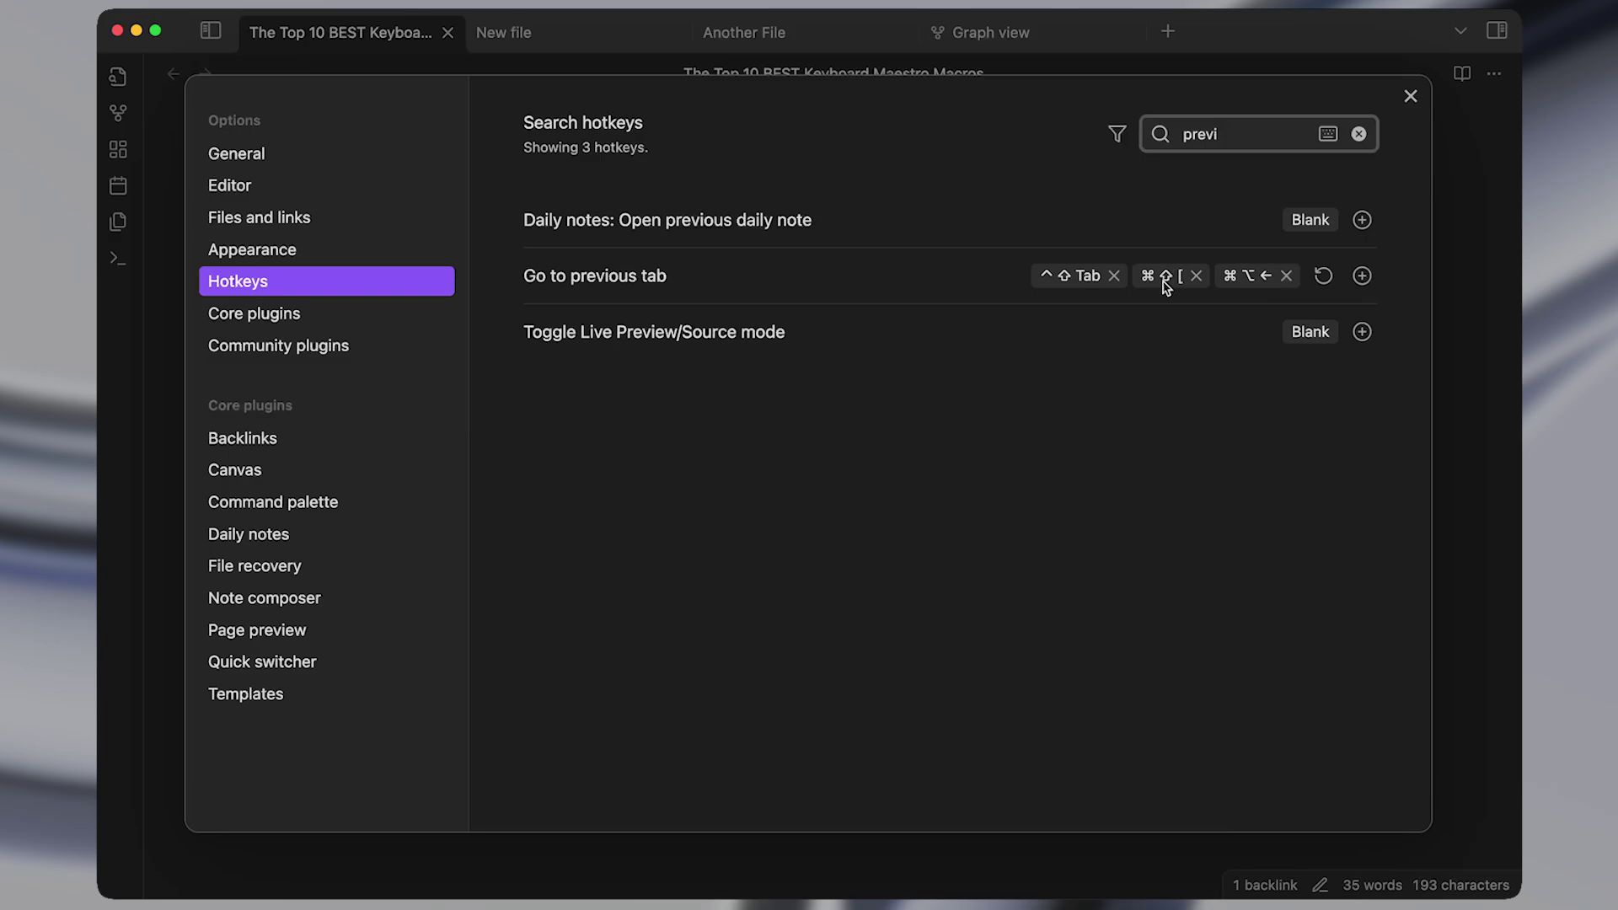
key("ctrl+alt+w")
Switch Brave tabs with ⌥⇧X / ⌥⇧C and by clicking the search and banner tabs.
left_click(683, 453)
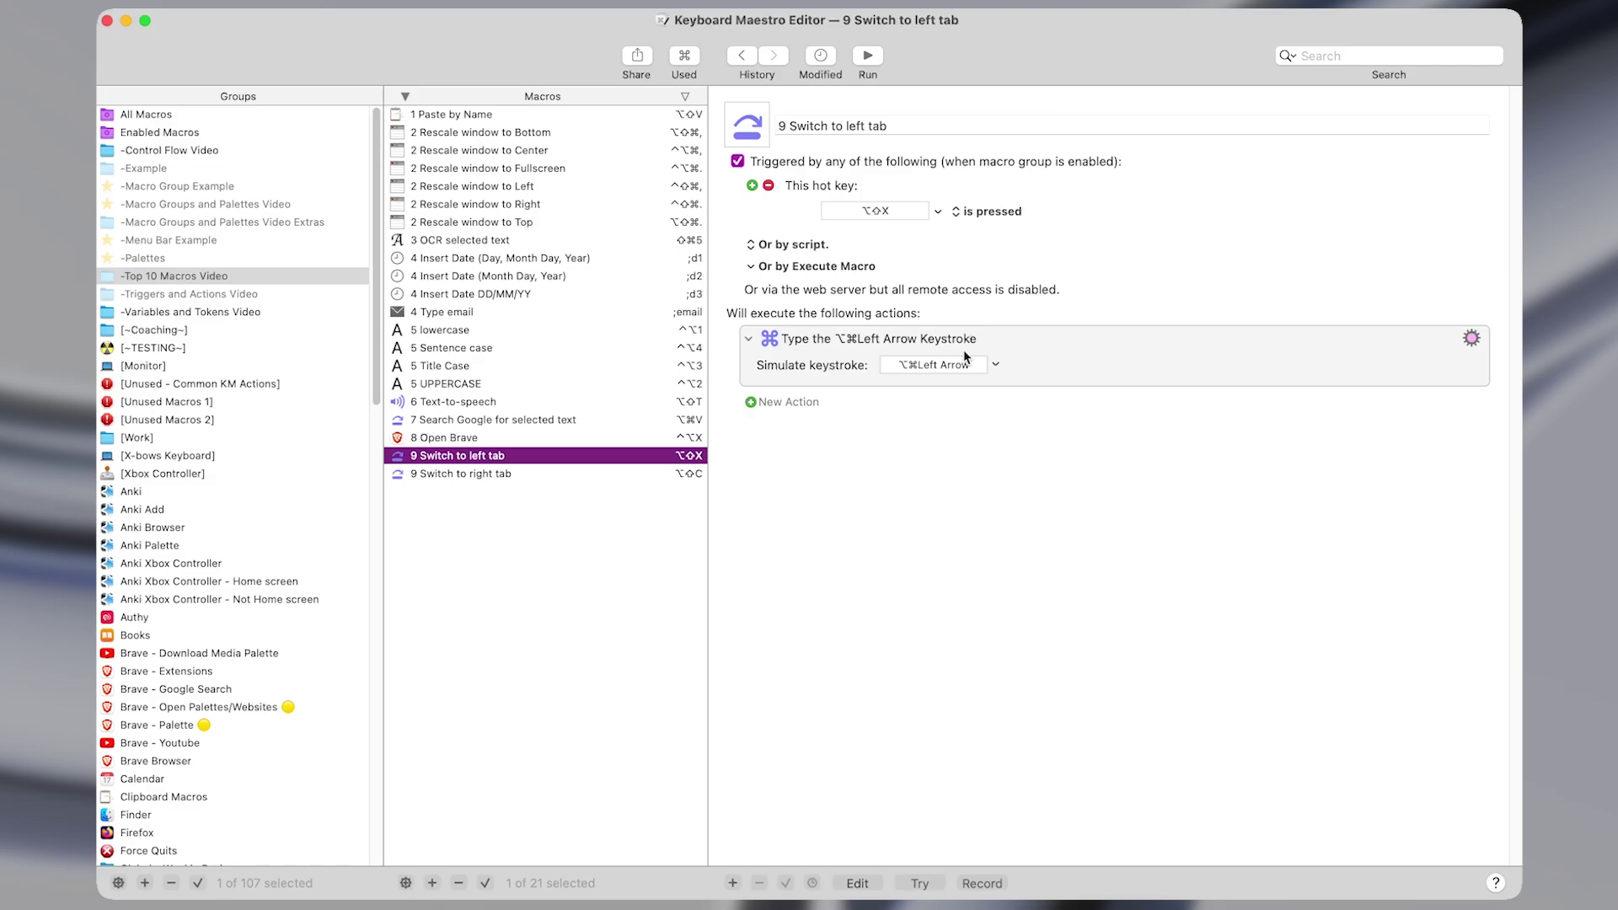
key("ctrl+alt+x")
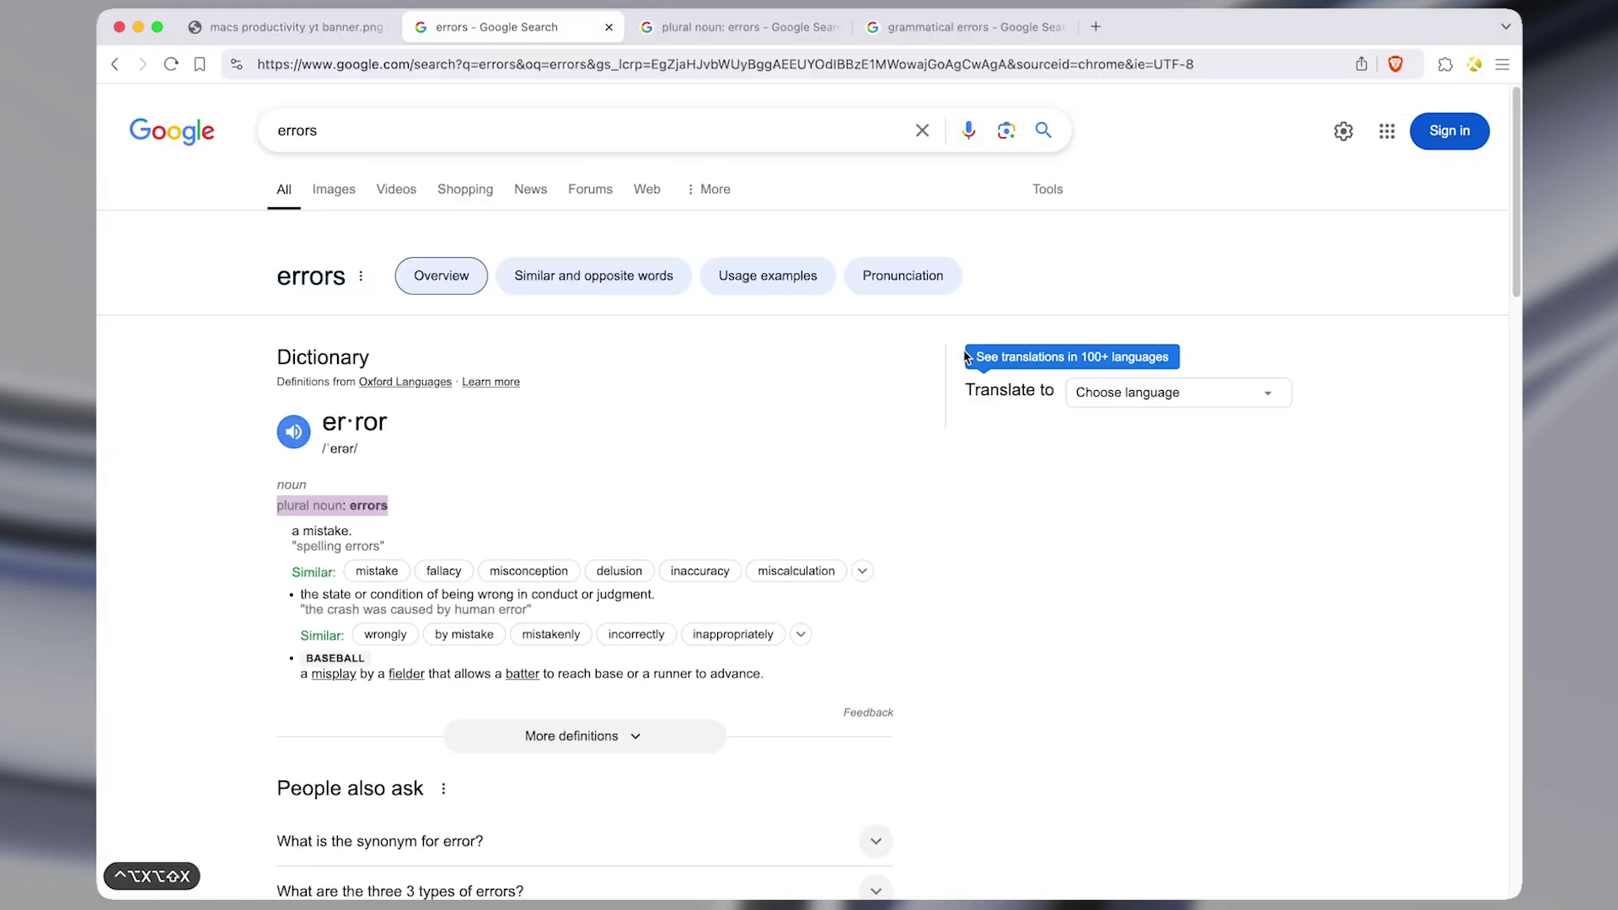
key("alt+shift+x")
key("alt+shift+x")
key("alt+shift+x")
key("alt+shift+c")
key("alt+shift+c")
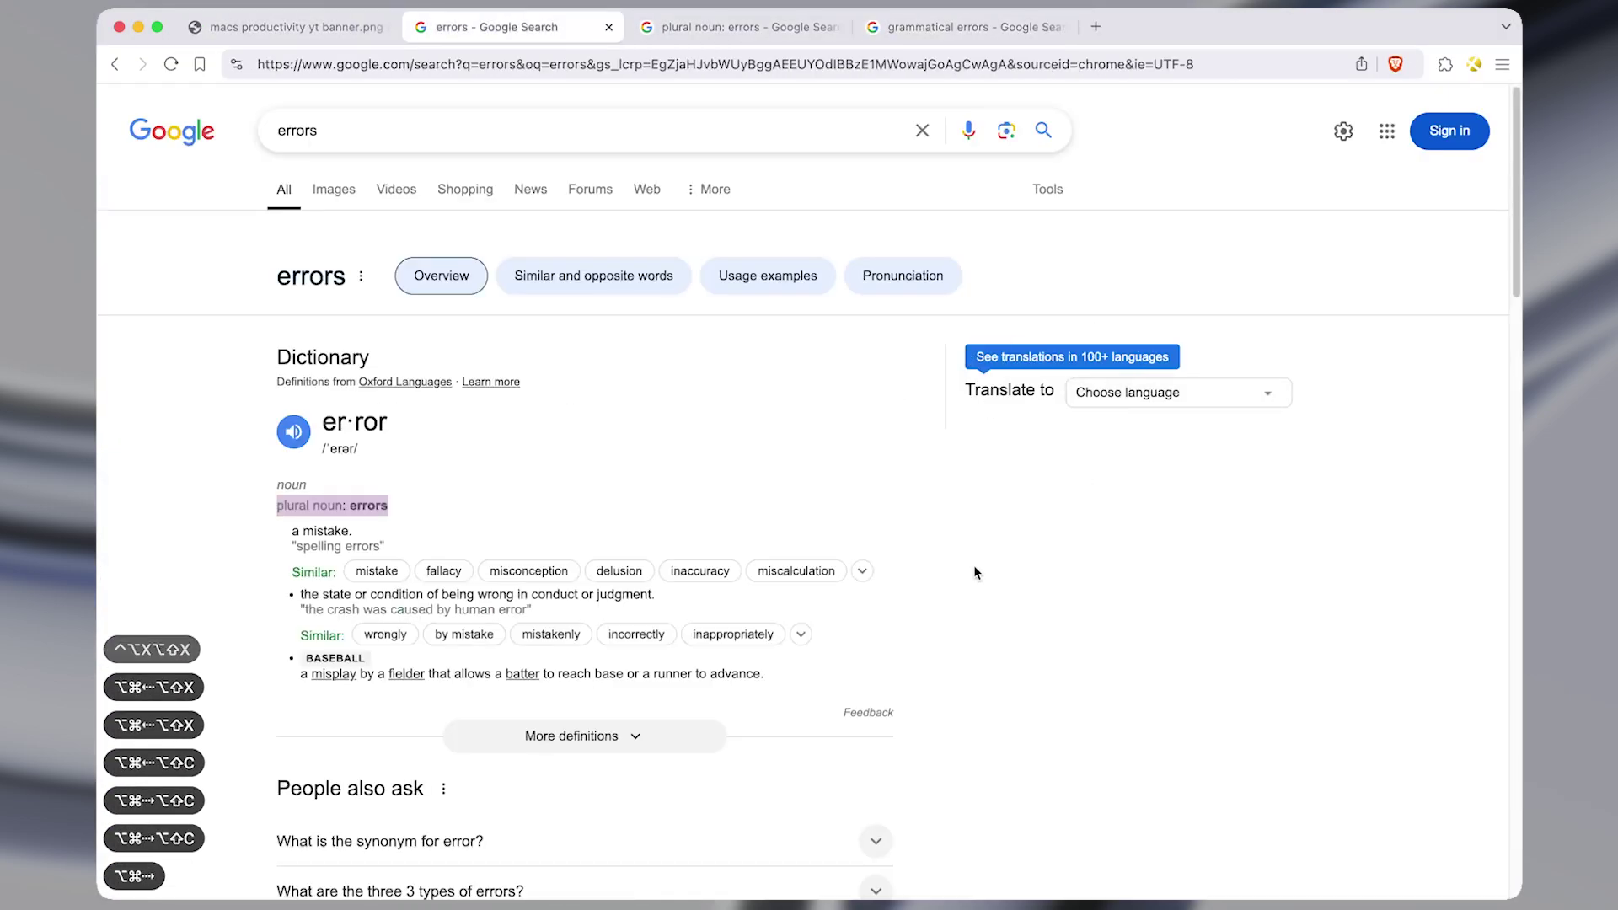
left_click(725, 27)
left_click(902, 28)
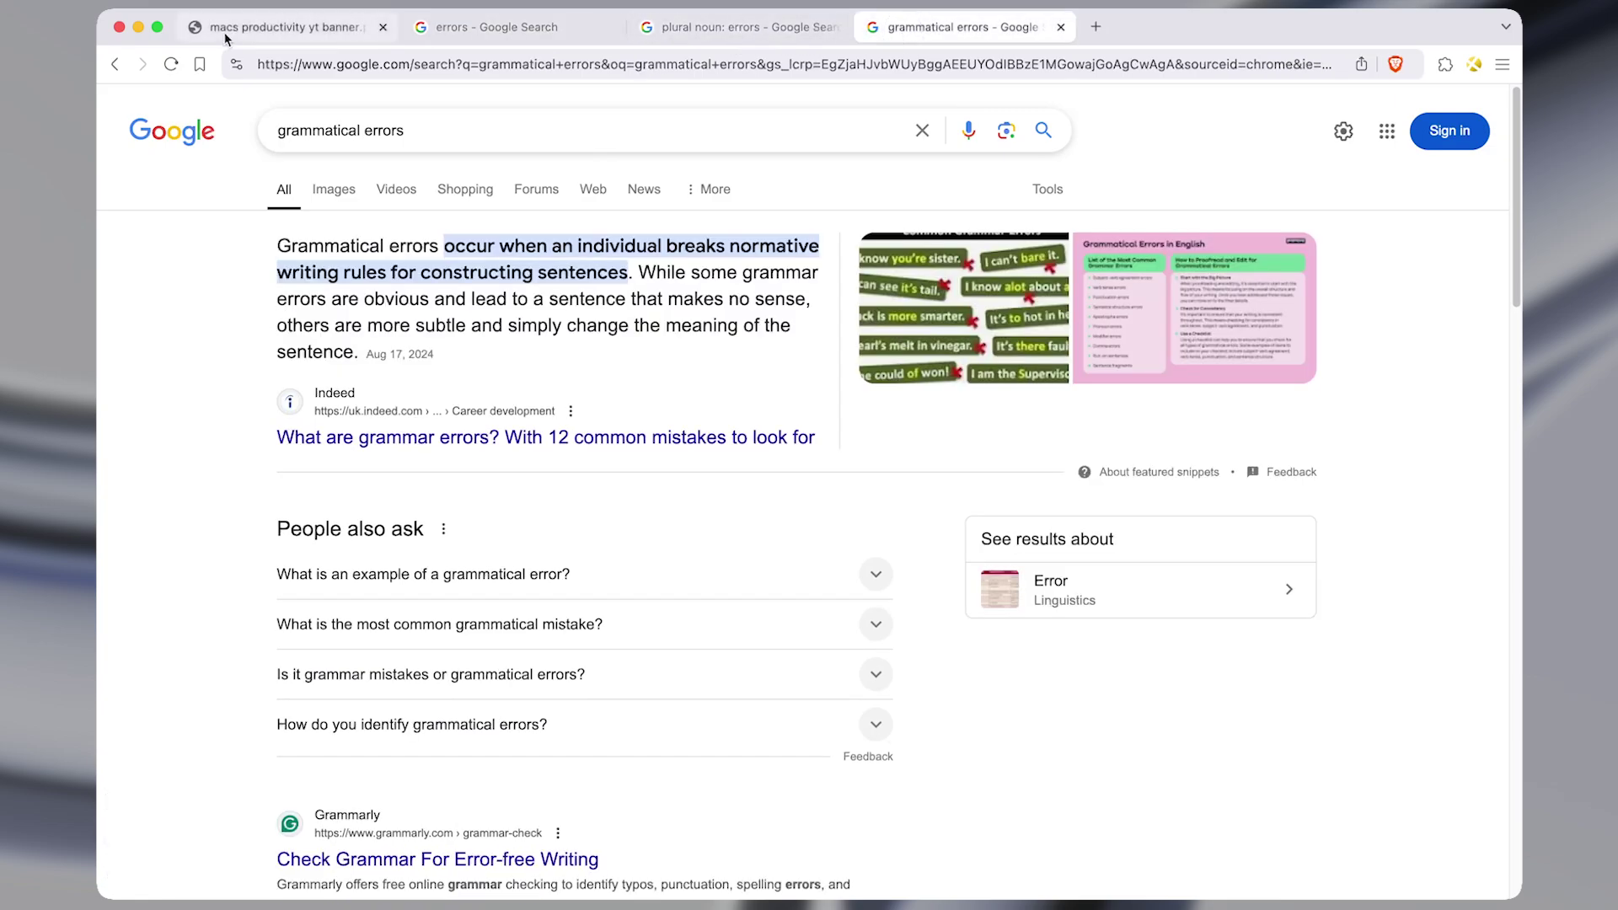
left_click(290, 27)
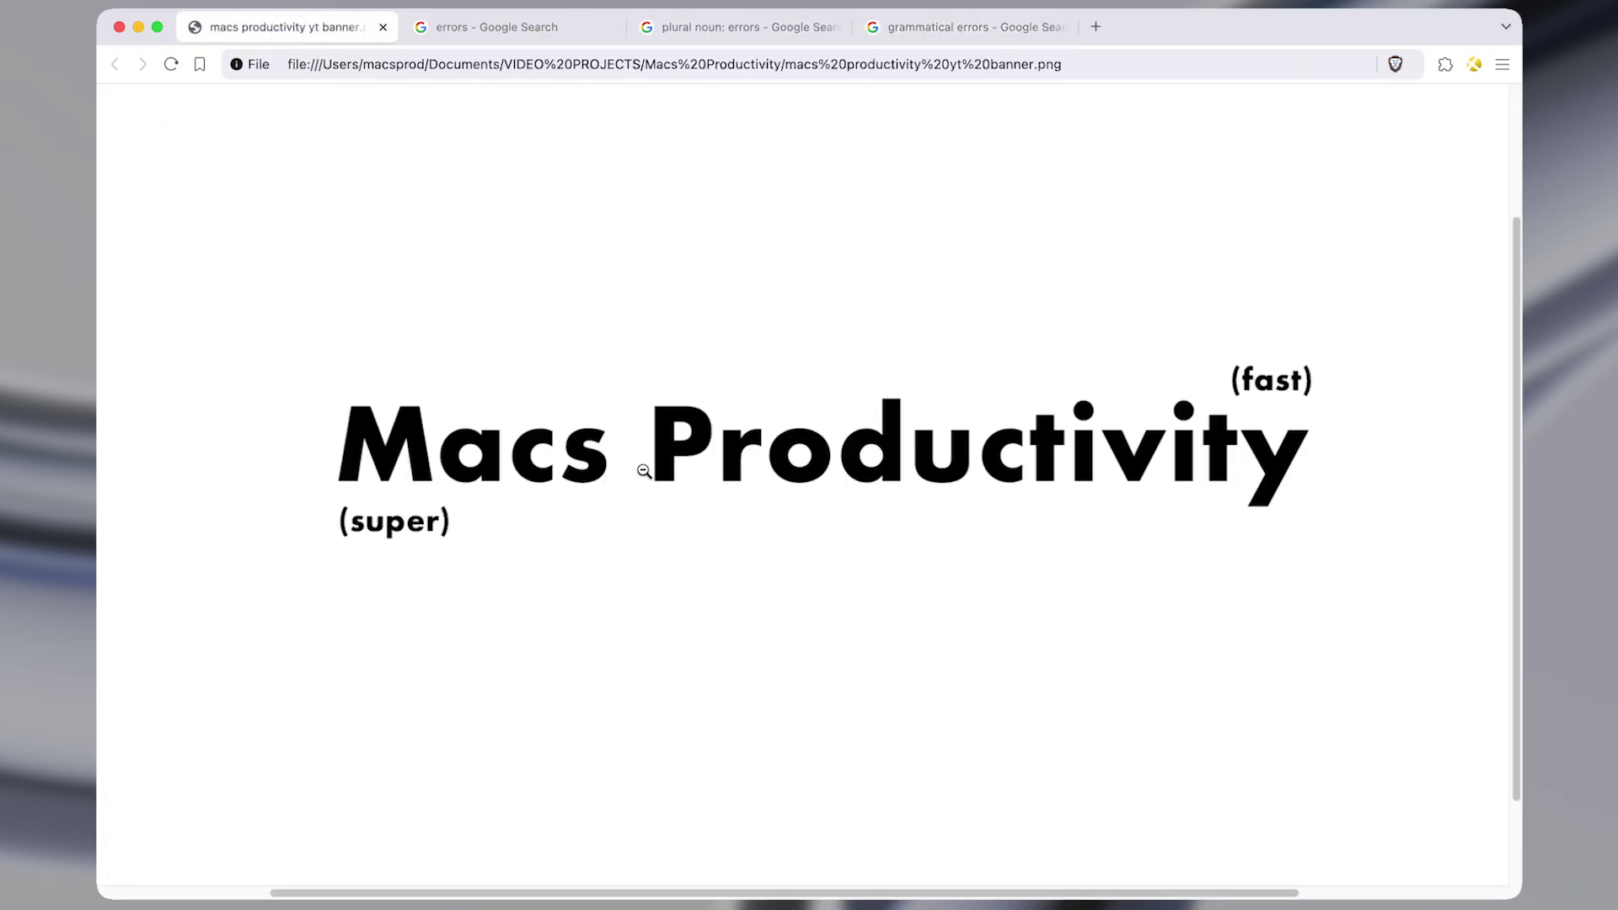
key("super+grave")
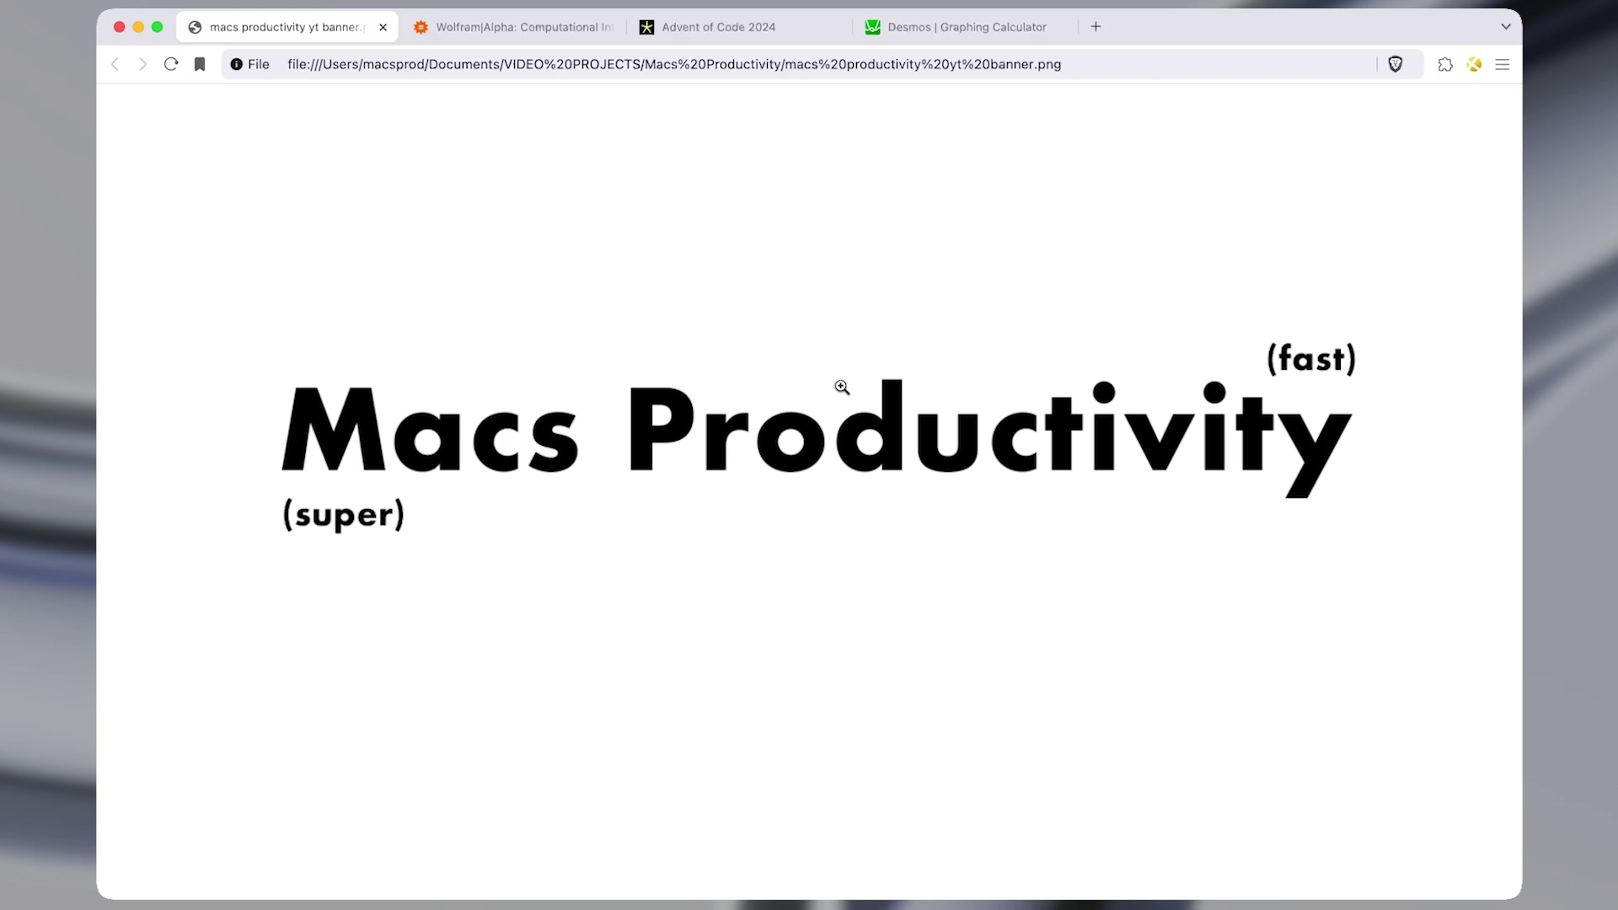
Open the ⌘E bookmark picker, step through its entries, then dismiss it.
key("super+e")
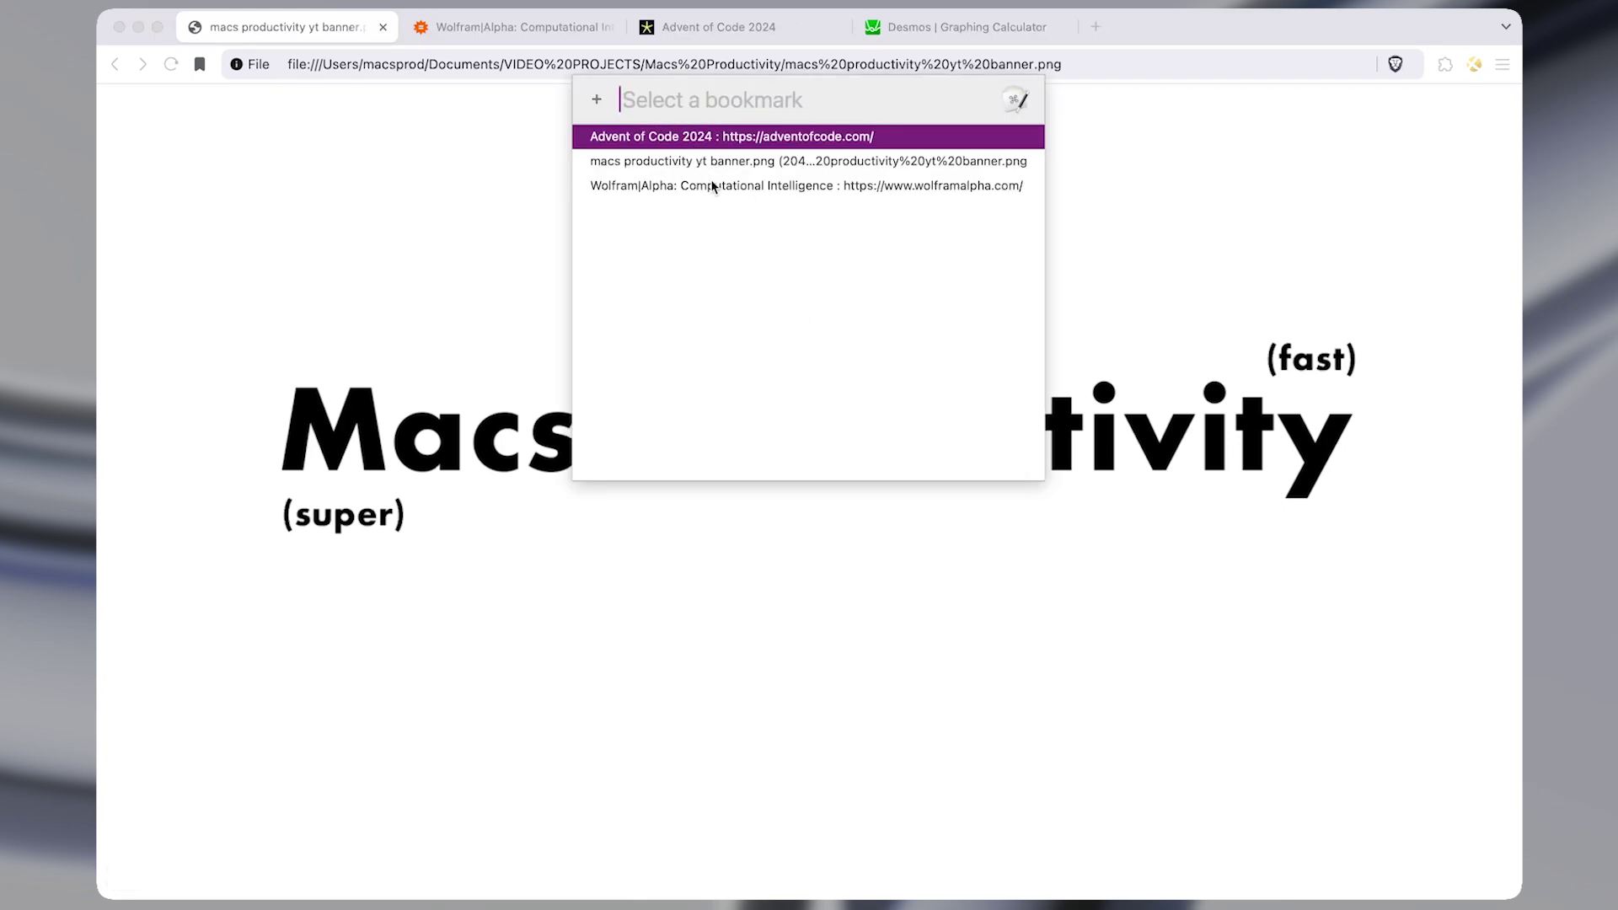
key("Down")
key("Down")
key("Up")
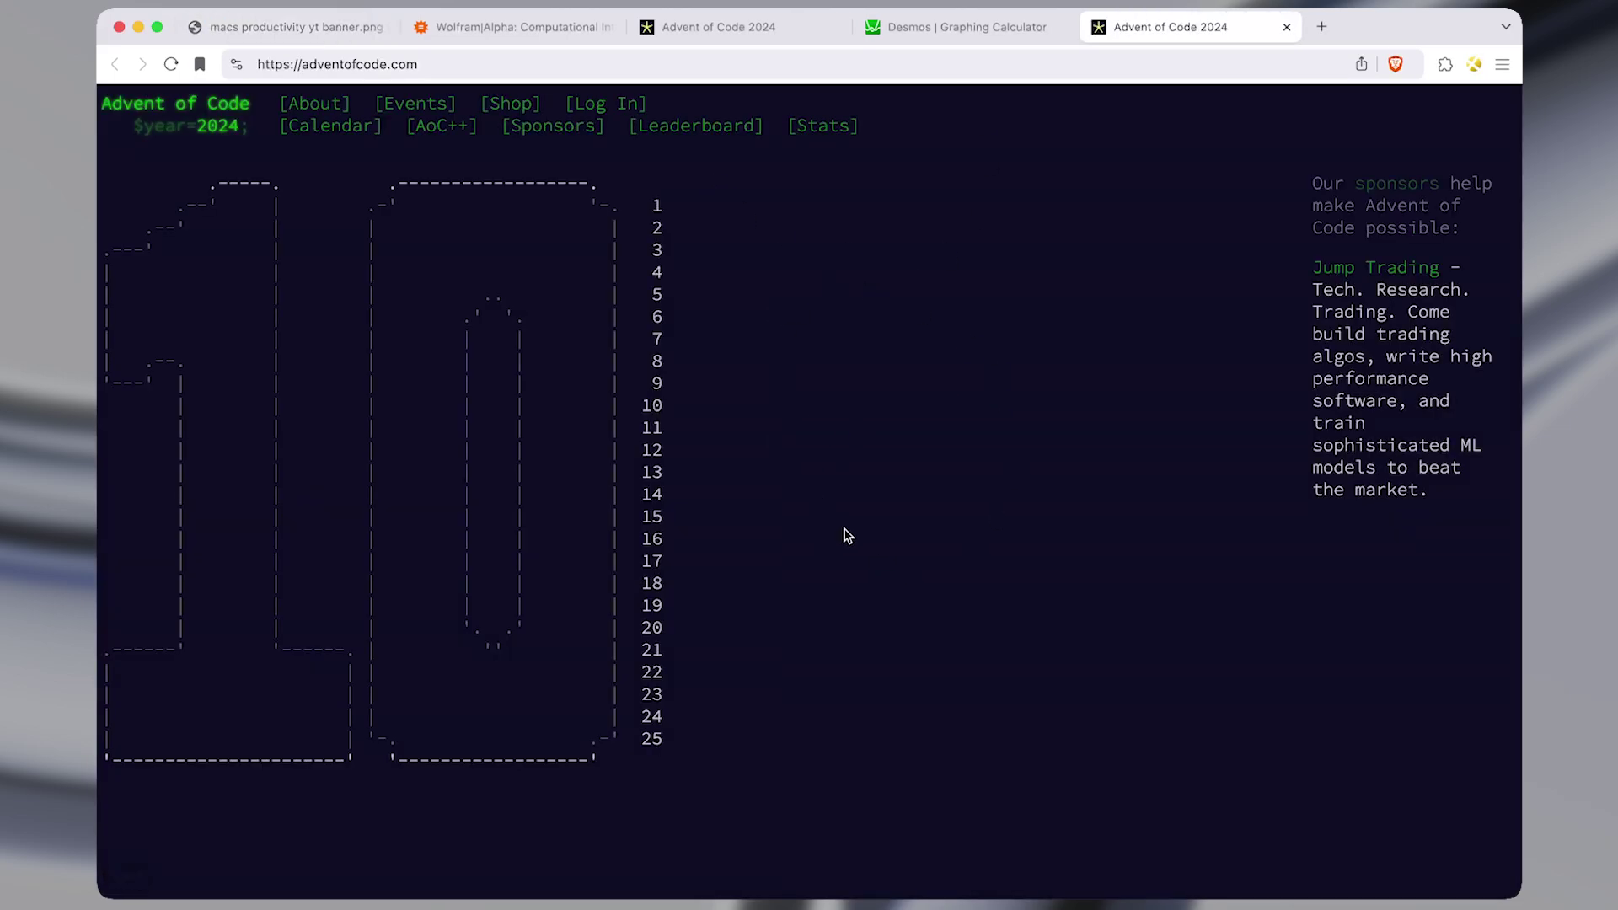
key("super+e")
key("Down")
key("Down")
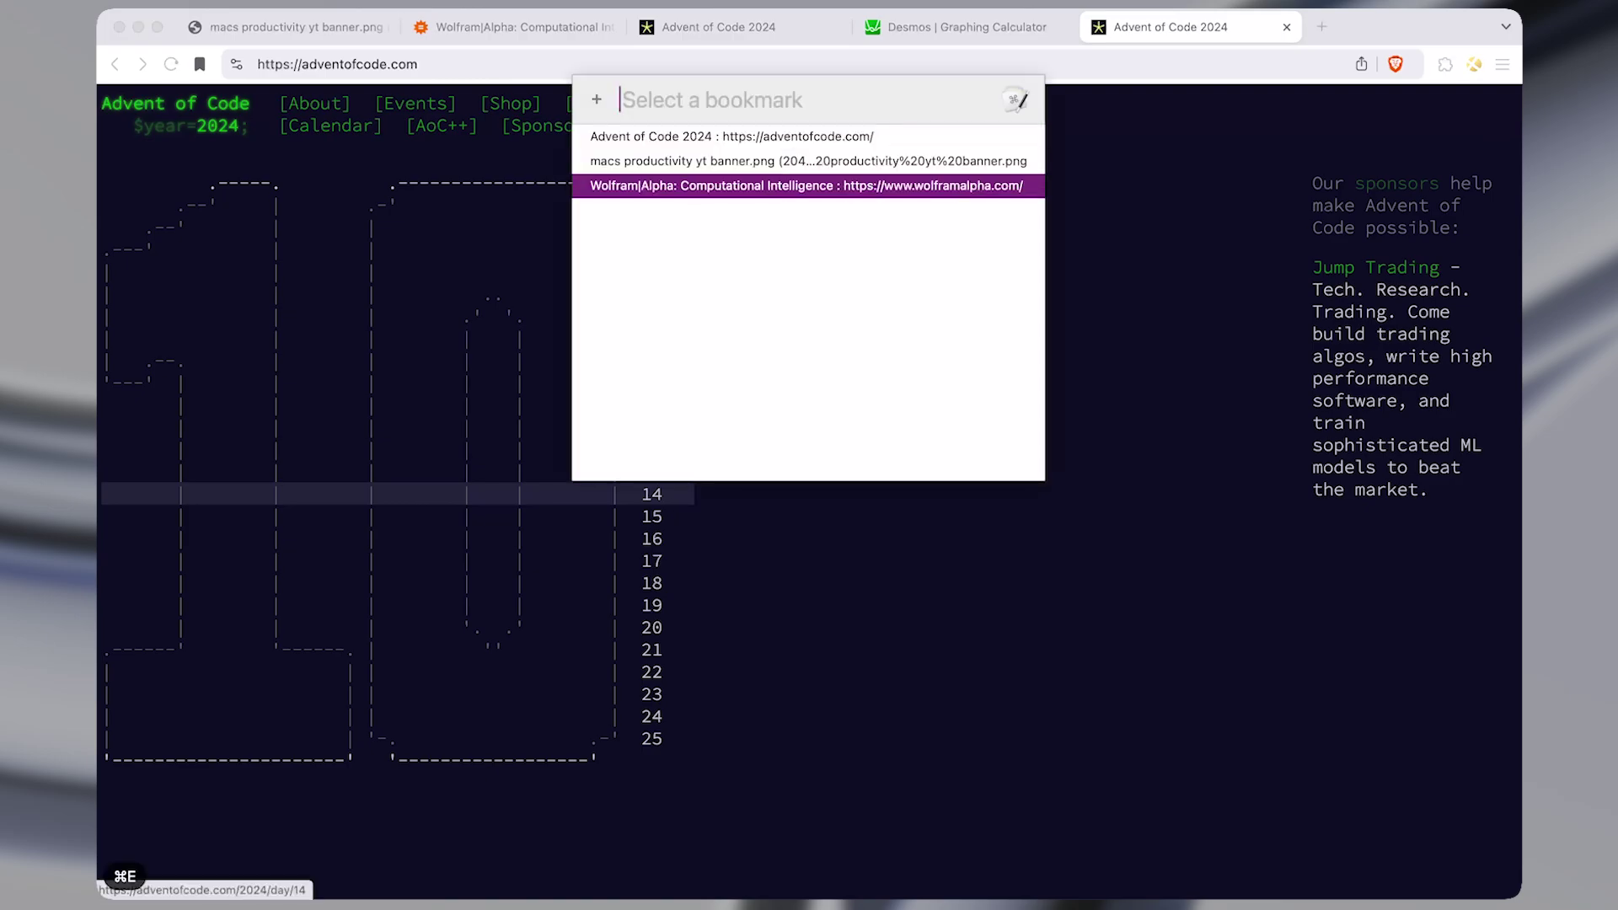
key("shift+Up")
key("shift+Up")
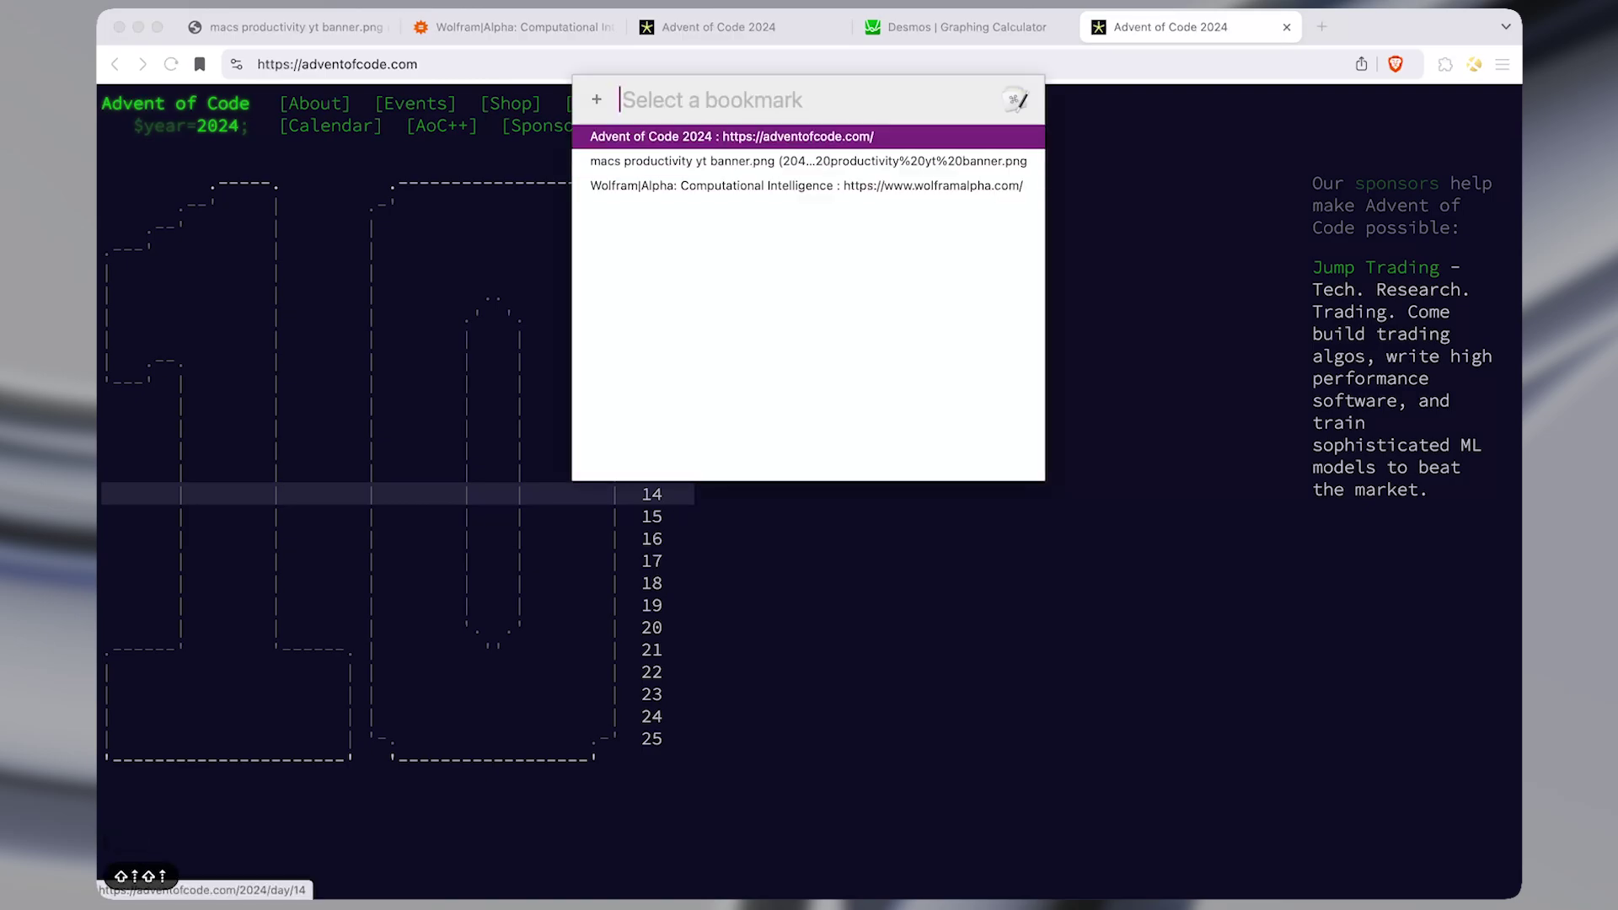
key("Down")
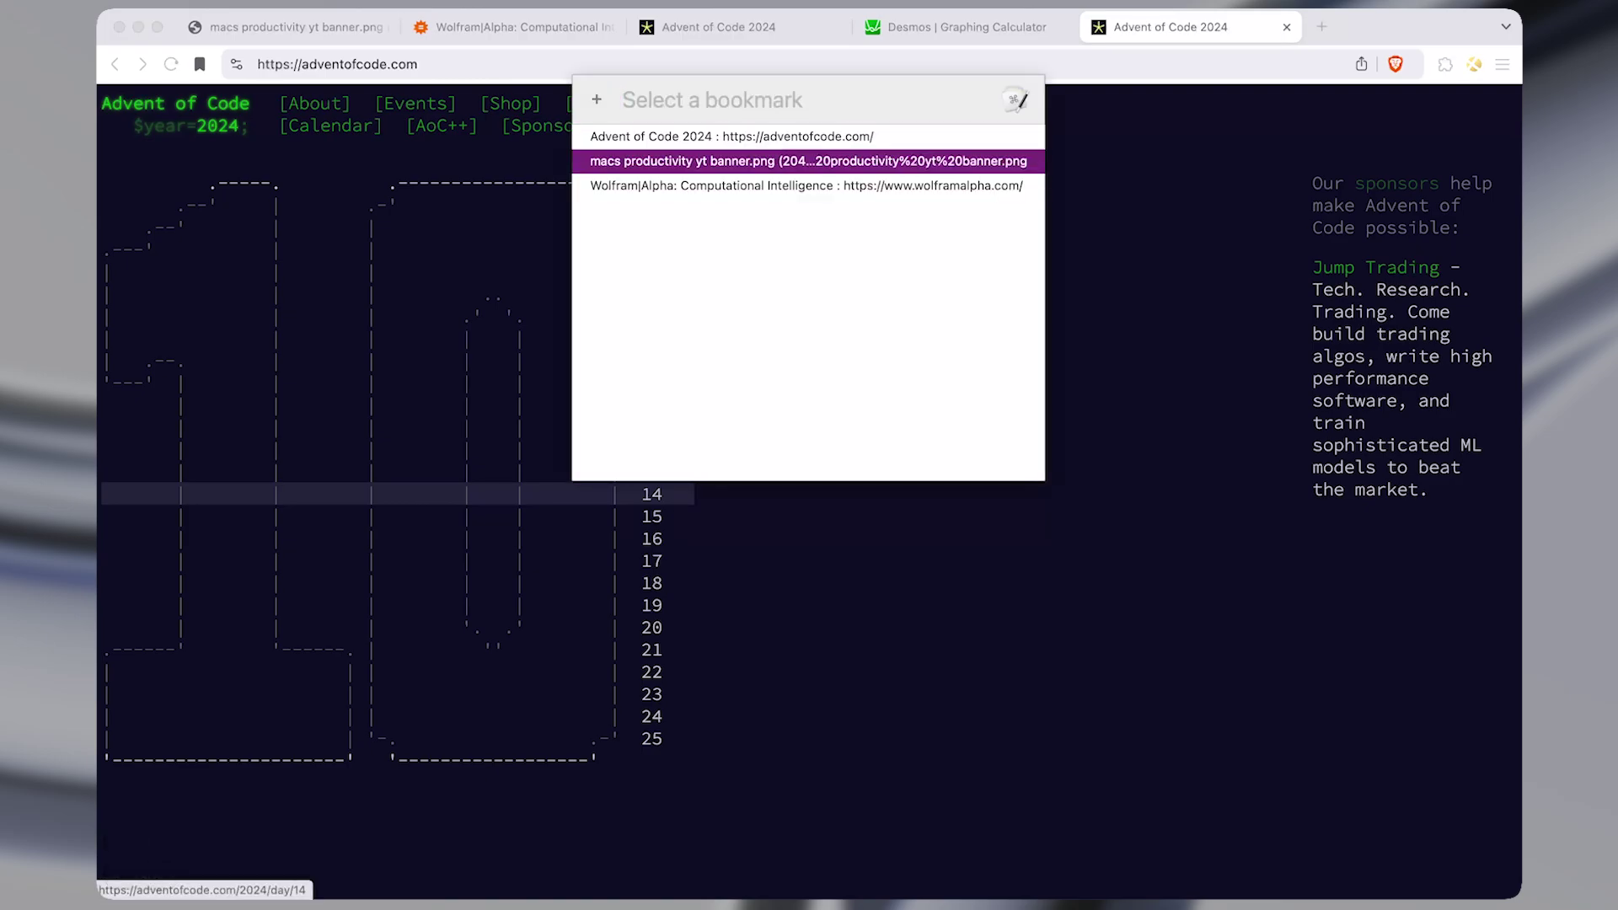
key("Escape")
Show the bookmarks bar and reopen the picker with Wolfram|Alpha highlighted.
key("super+shift+b")
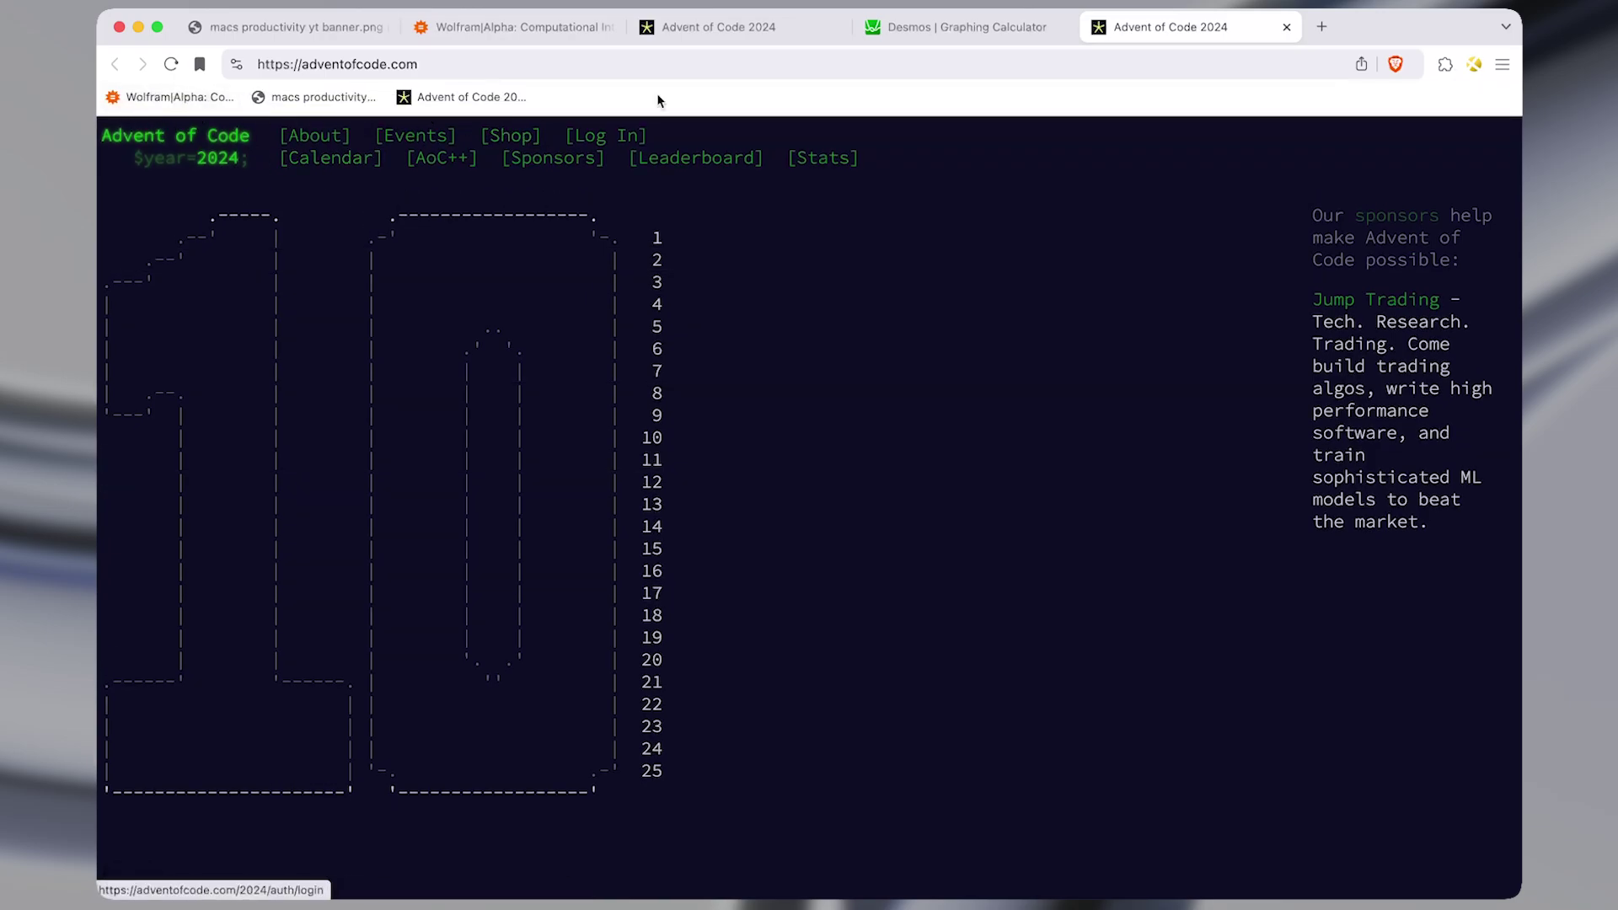
key("super+e")
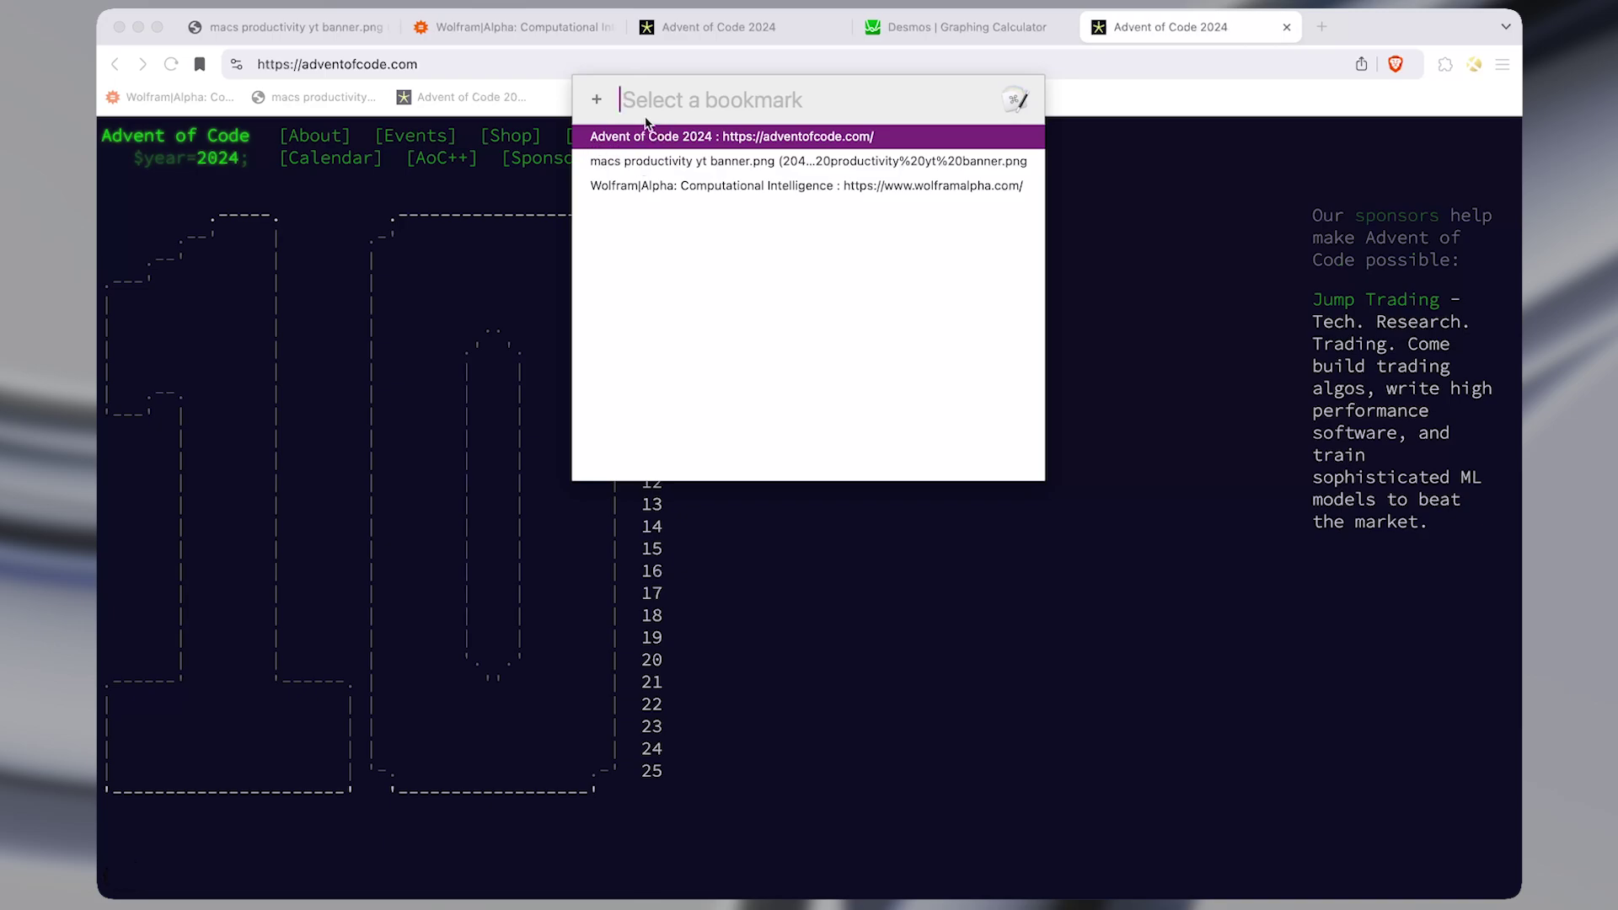
key("Up")
key("Down")
key("Down")
key("Down")
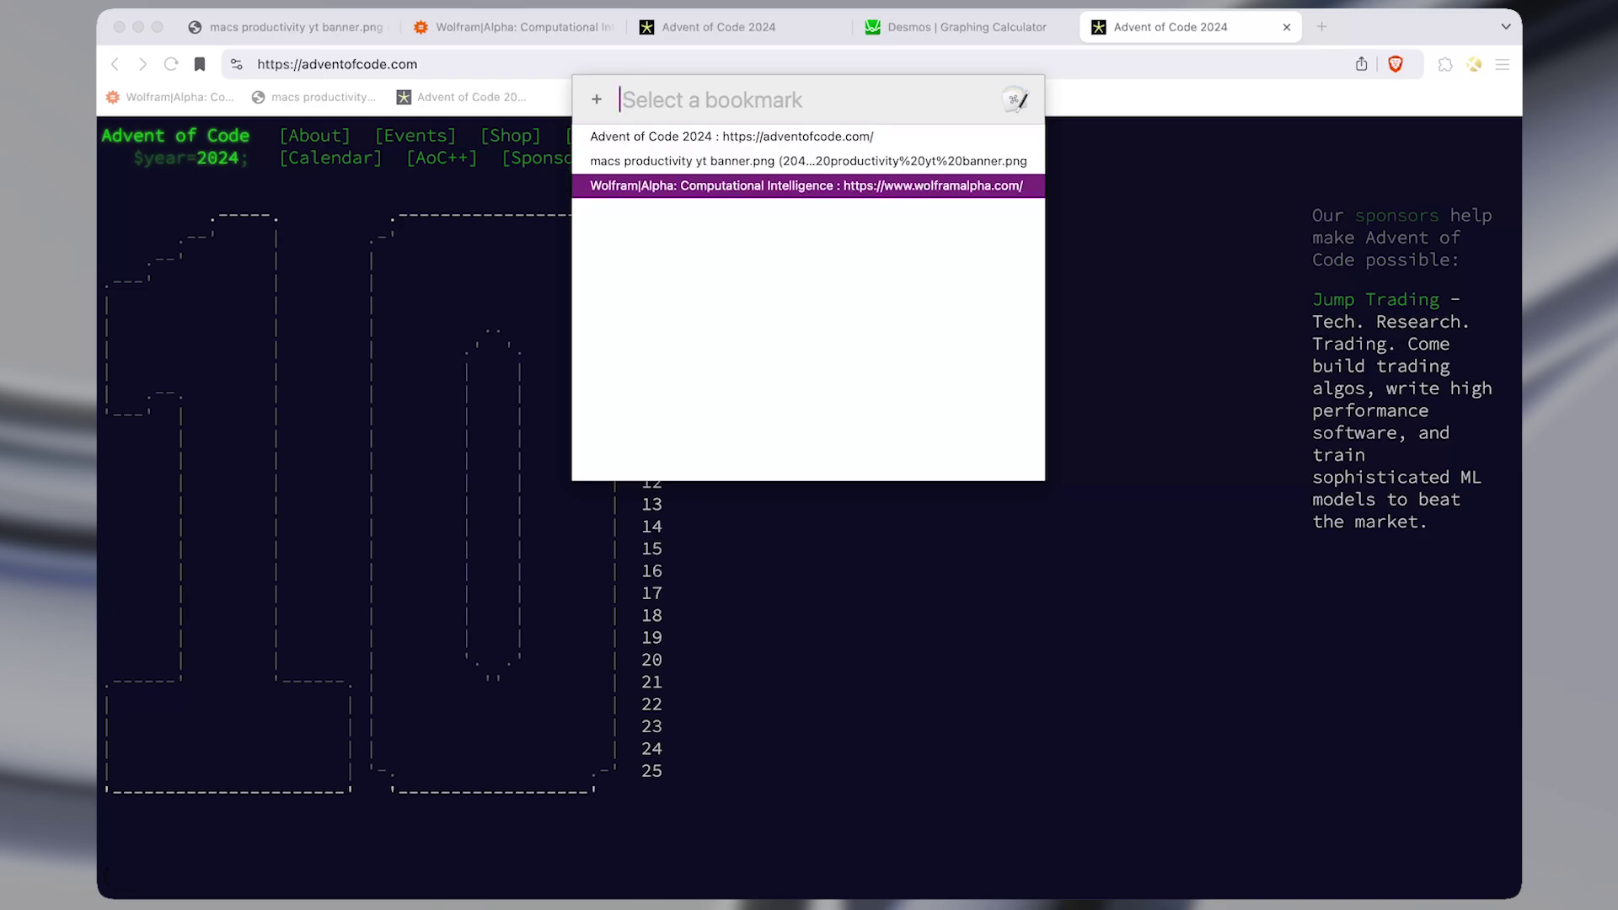
Open Wolfram|Alpha in the current tab, then Advent of Code in a new tab via ⇧↩.
key("Return")
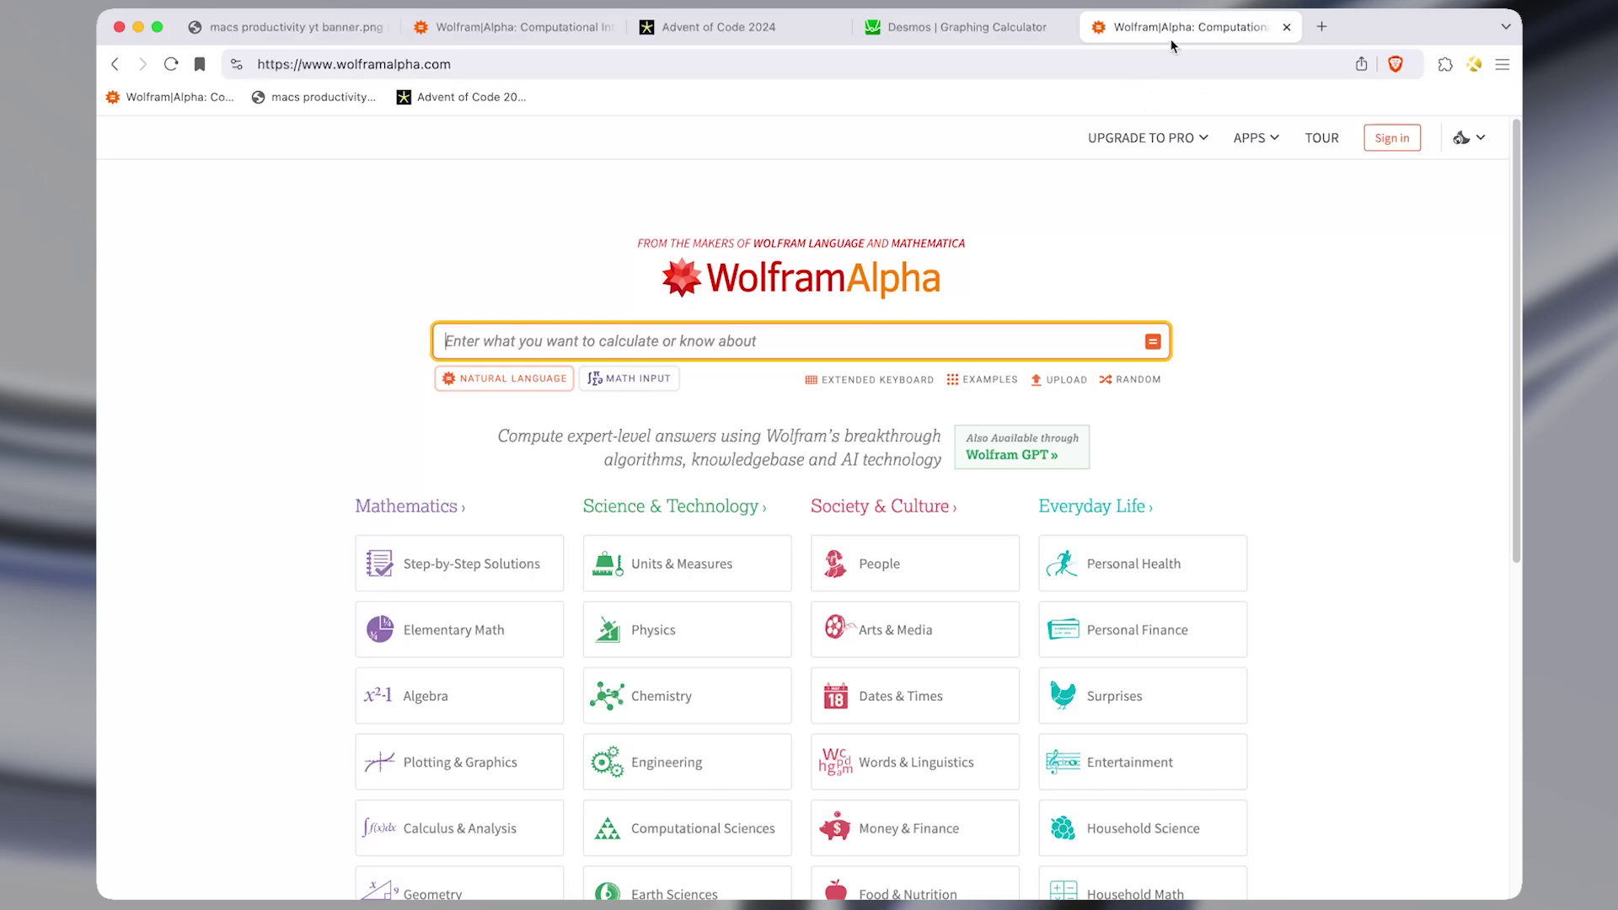
key("super+e")
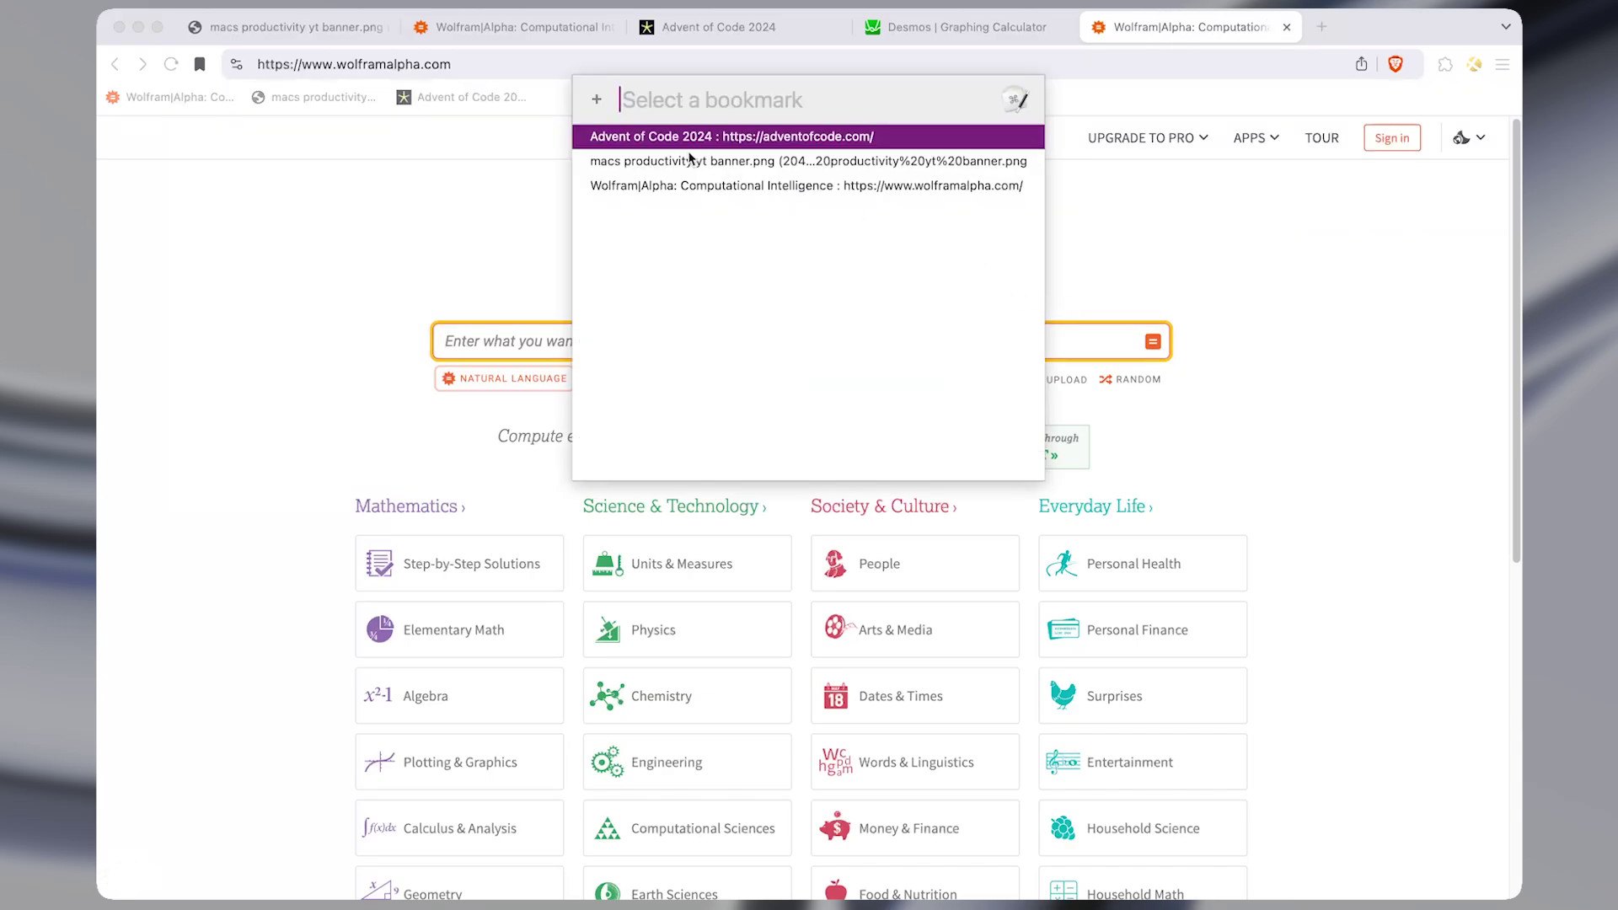
key("shift+Return")
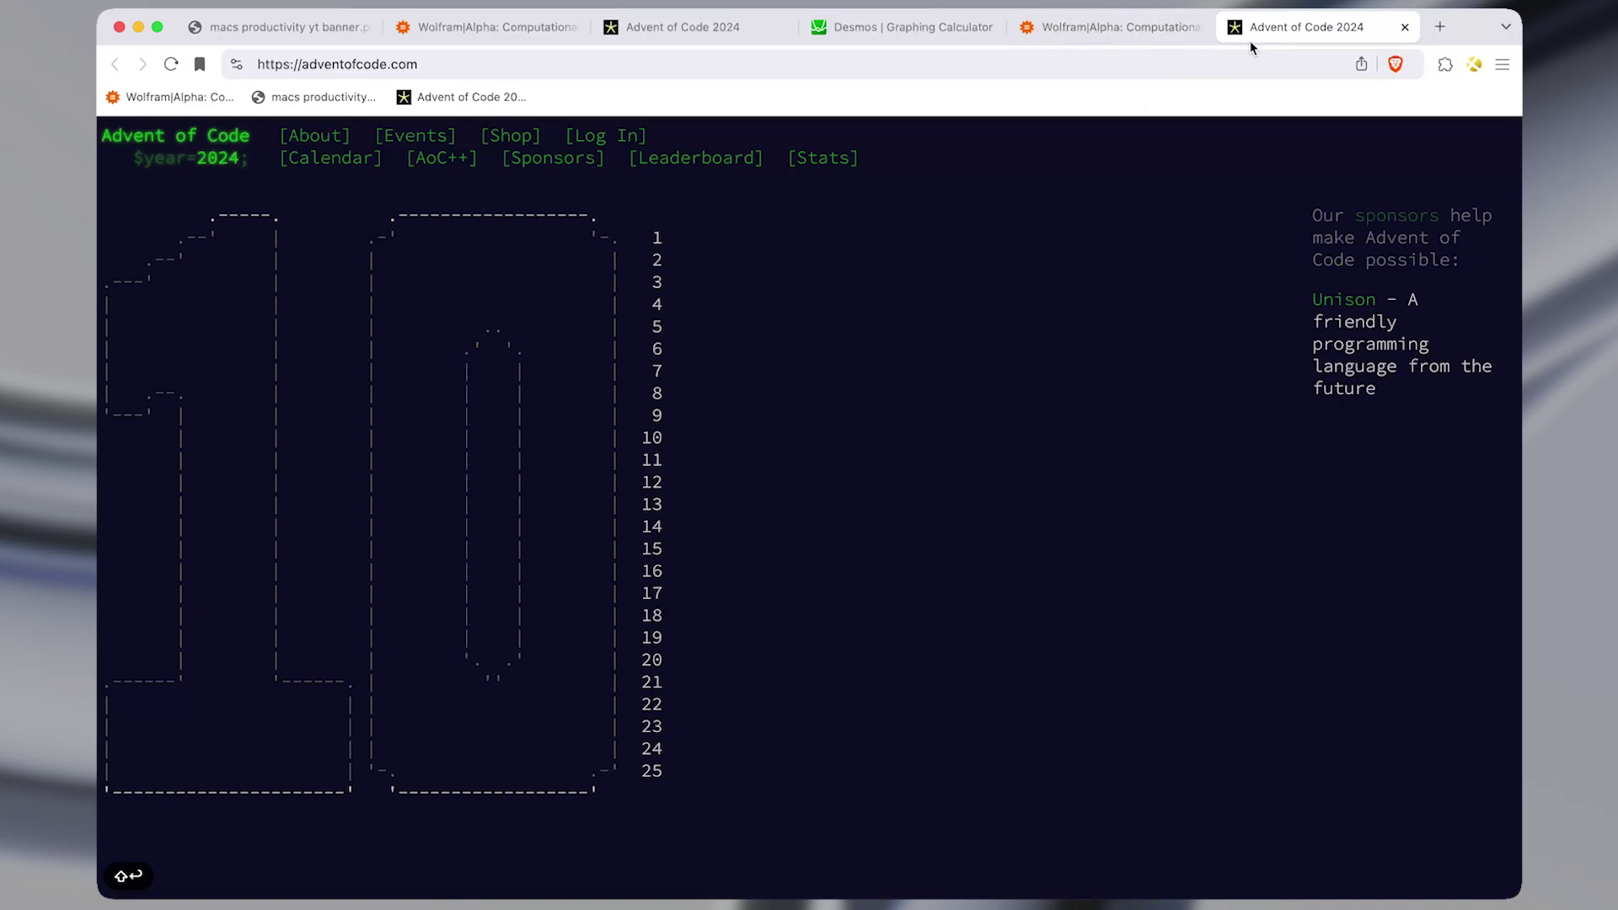
Open Advent of Code, then Wolfram|Alpha, in a private window using the picker's ⌥ modifiers.
key("super+e")
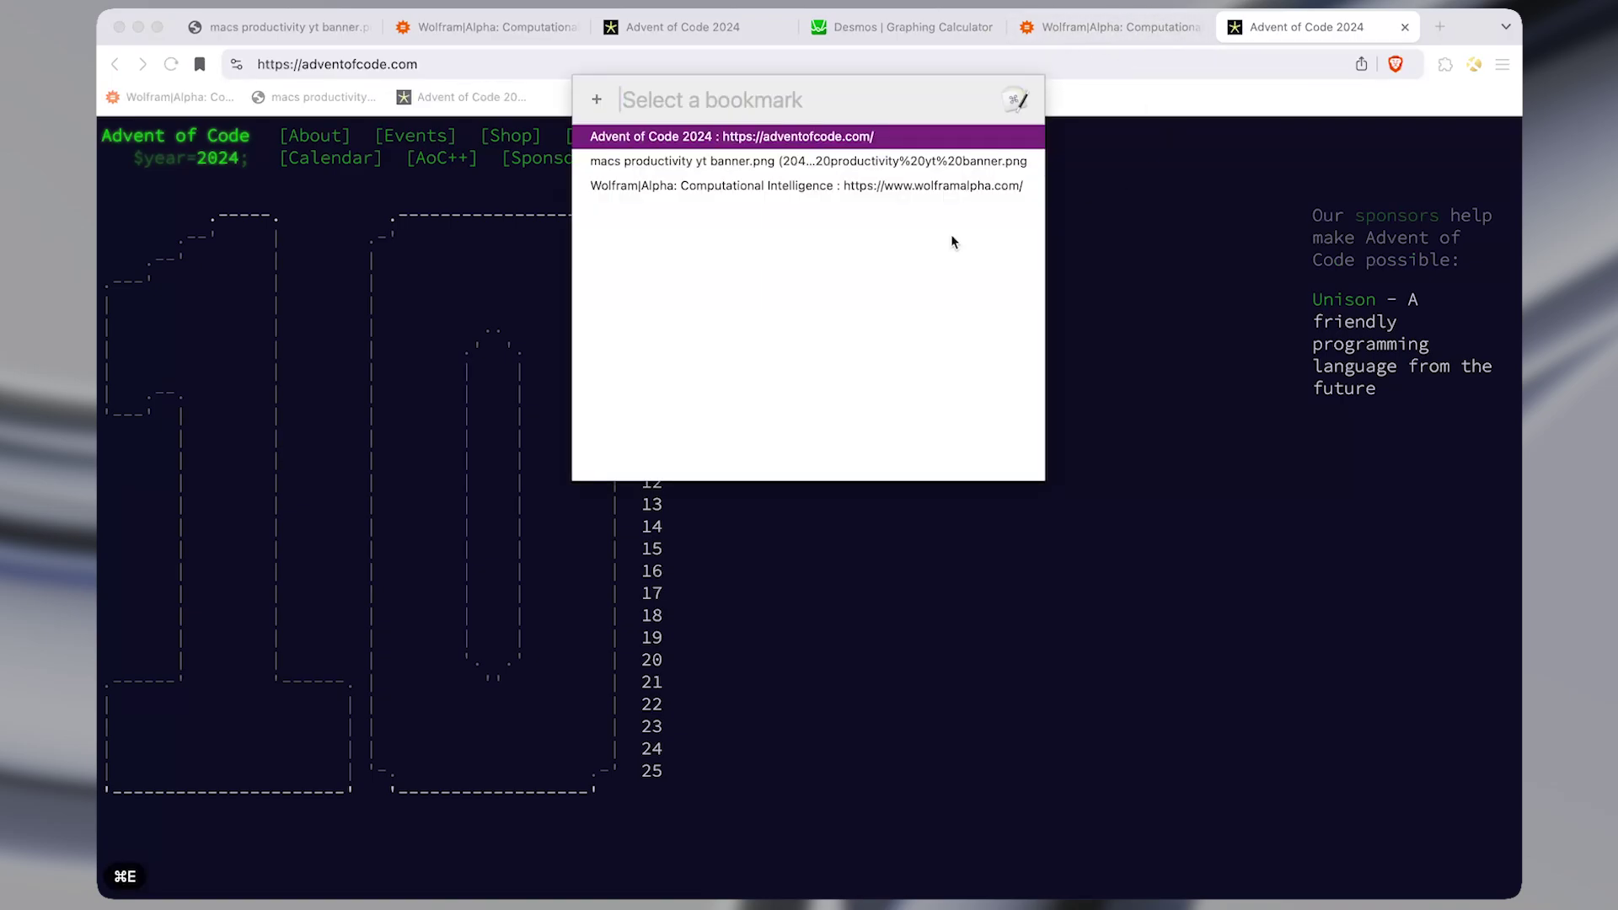
key("alt+Return")
key("super+shift+n")
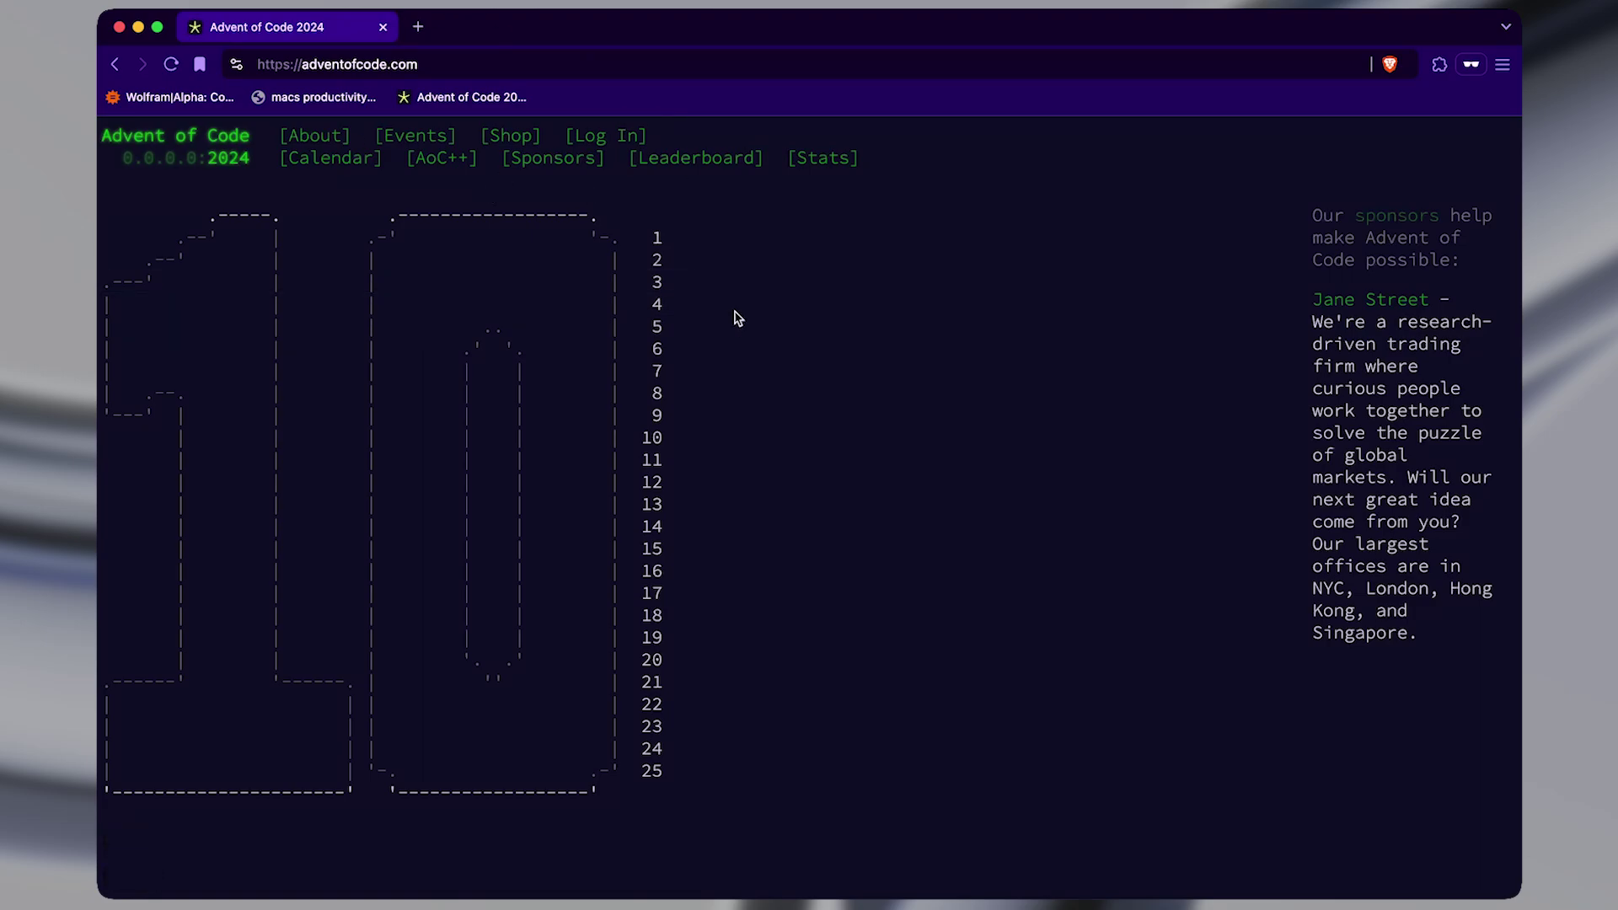
key("ctrl+alt+x")
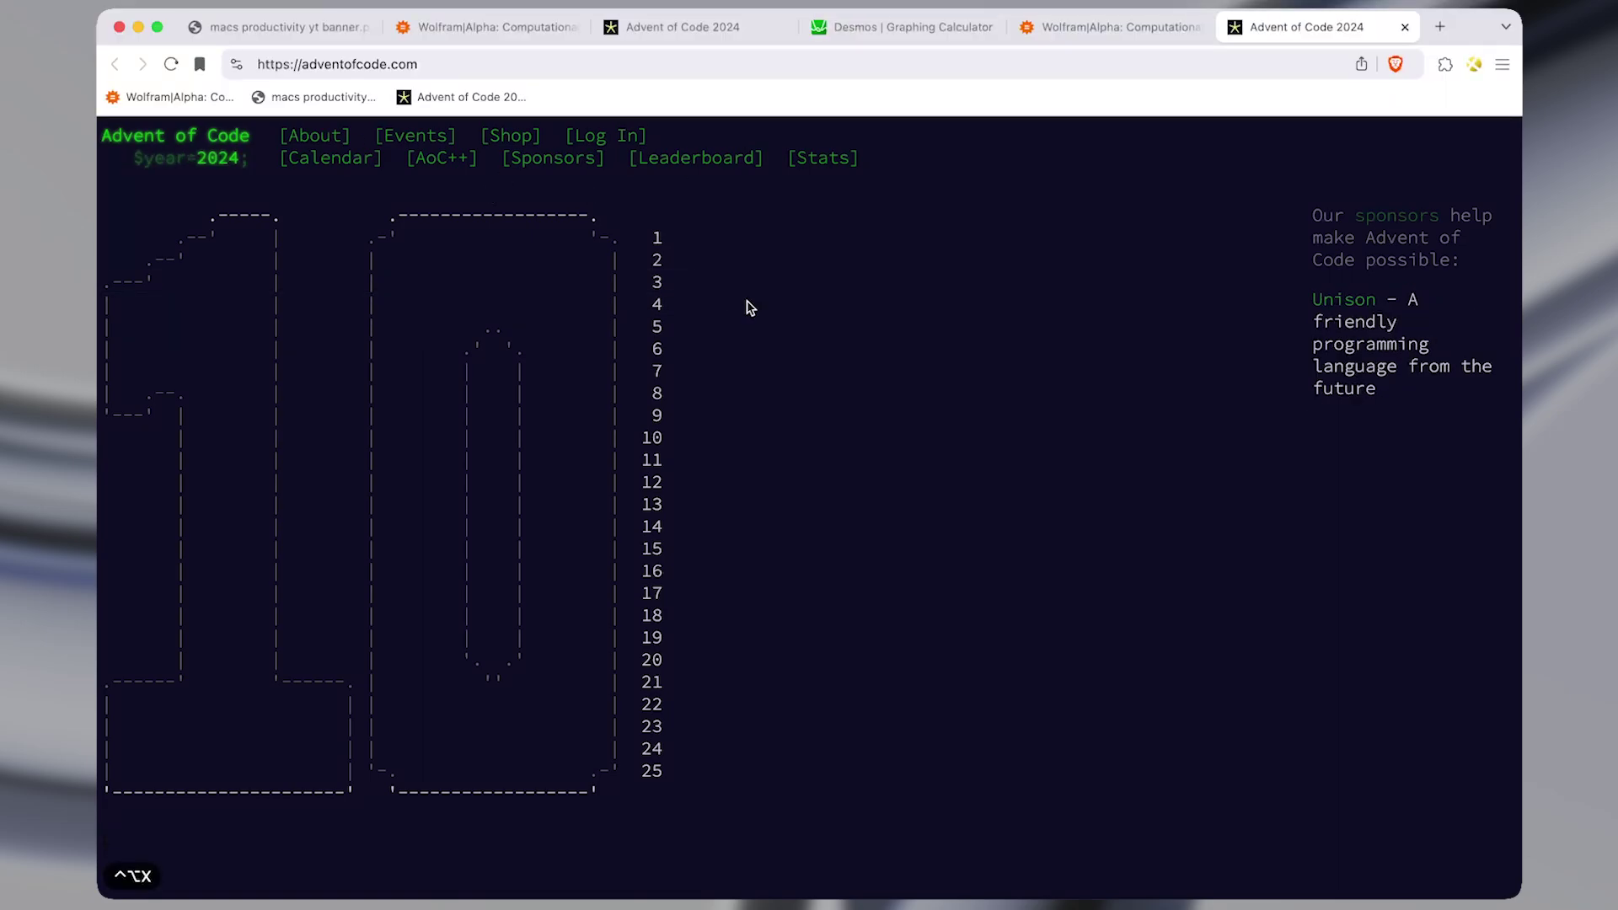
key("super+e")
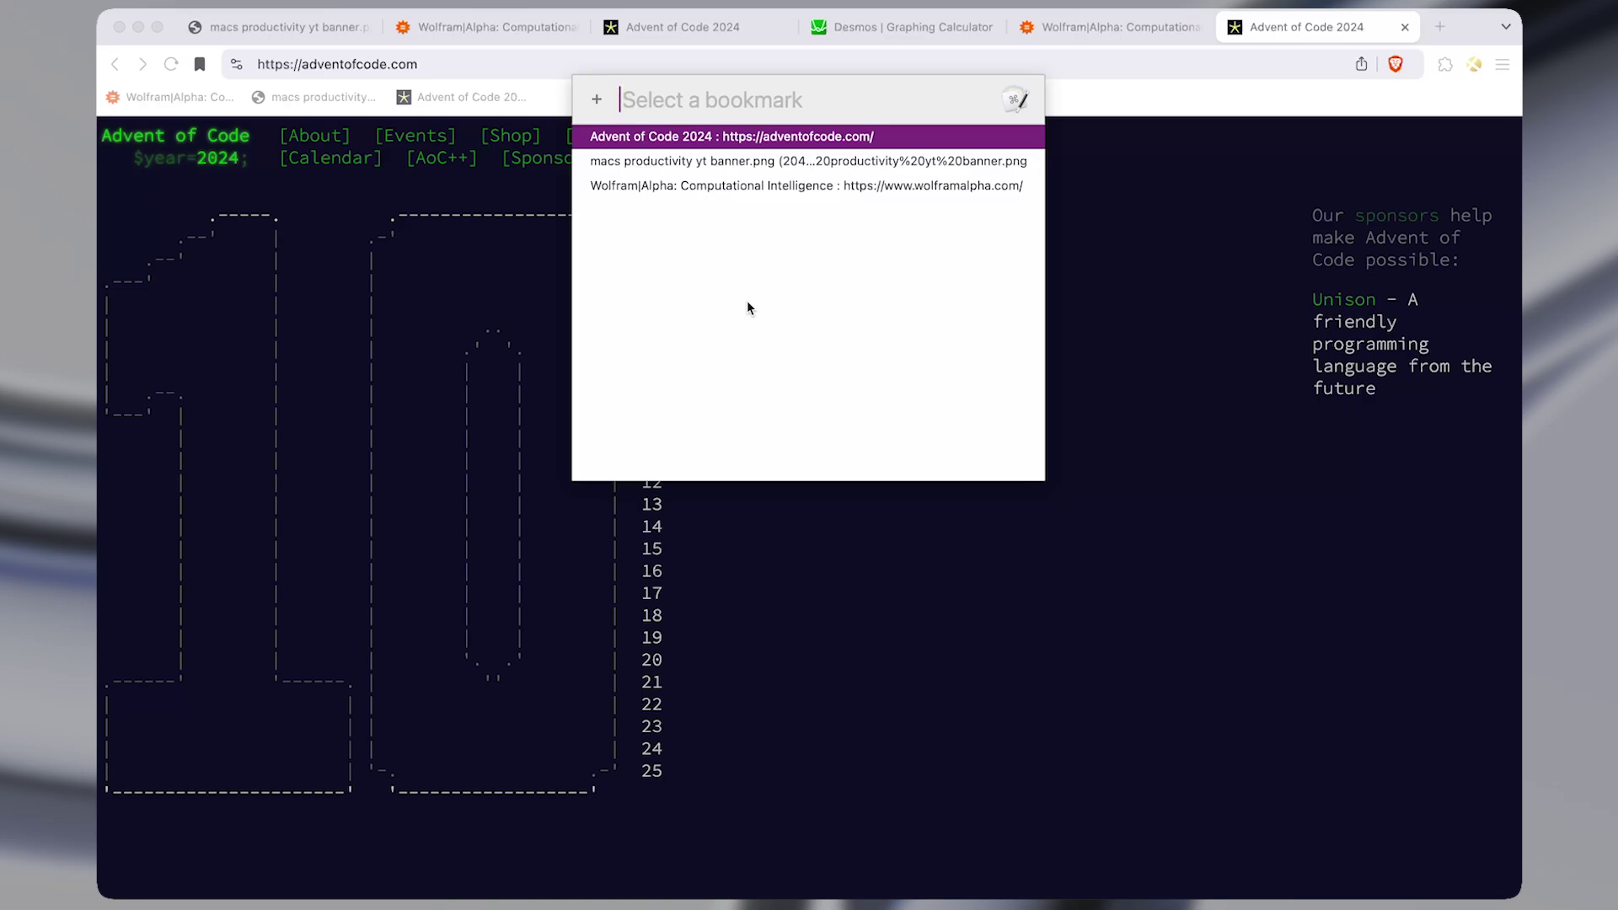
key("Down")
key("Down")
key("alt+shift+Return")
key("super+t")
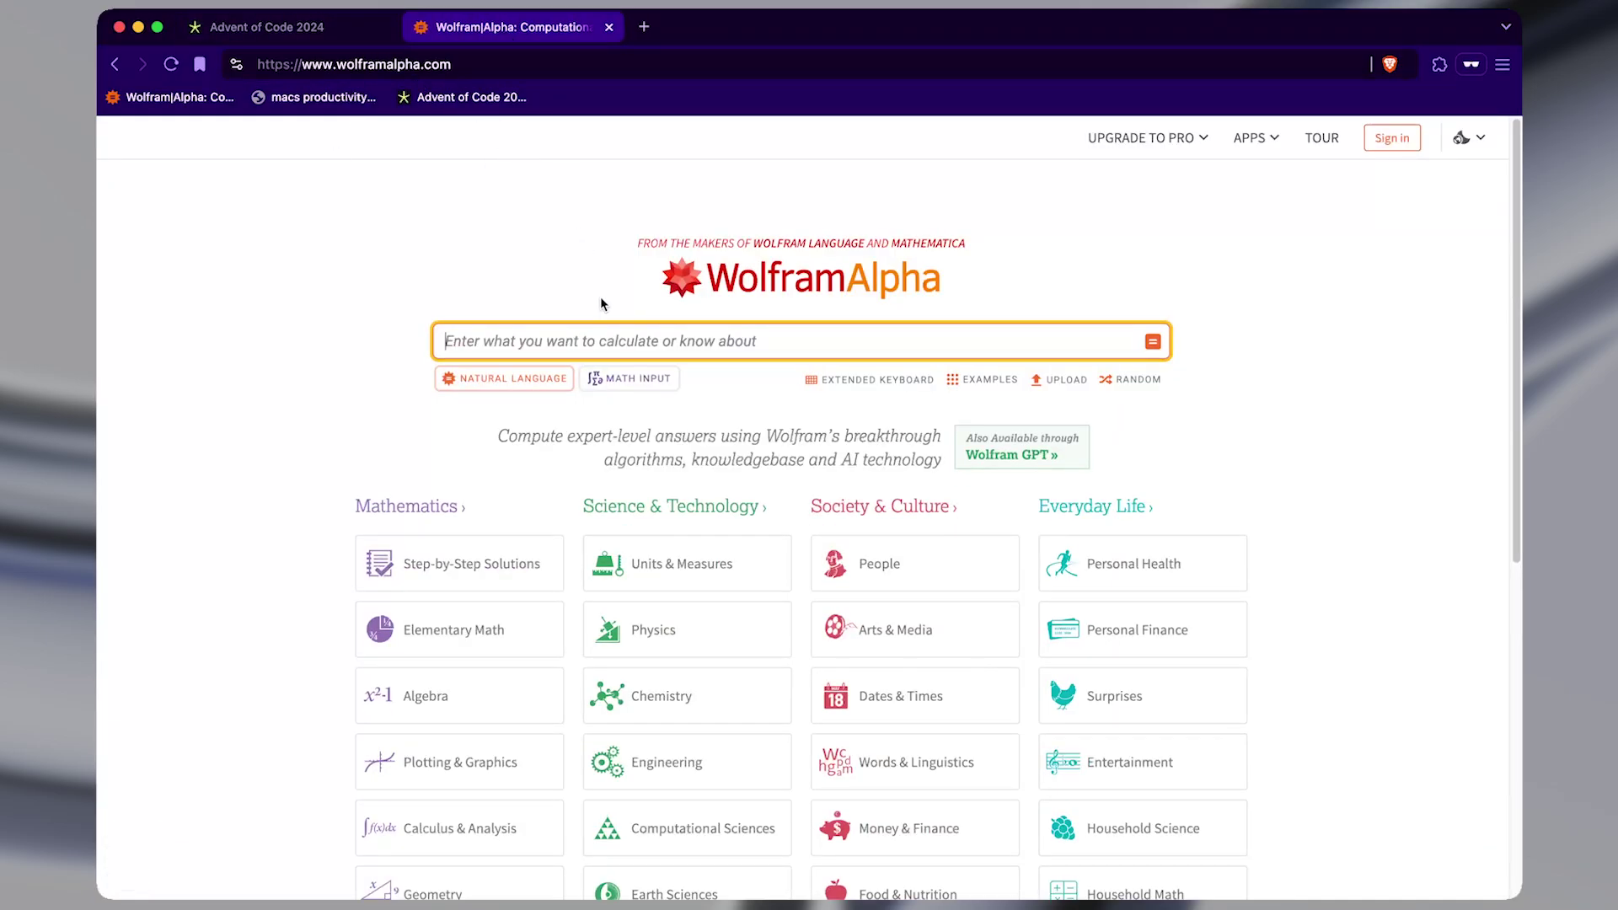
key("ctrl+alt+x")
Bookmark the Desmos graphing calculator tab with the star icon.
left_click(856, 38)
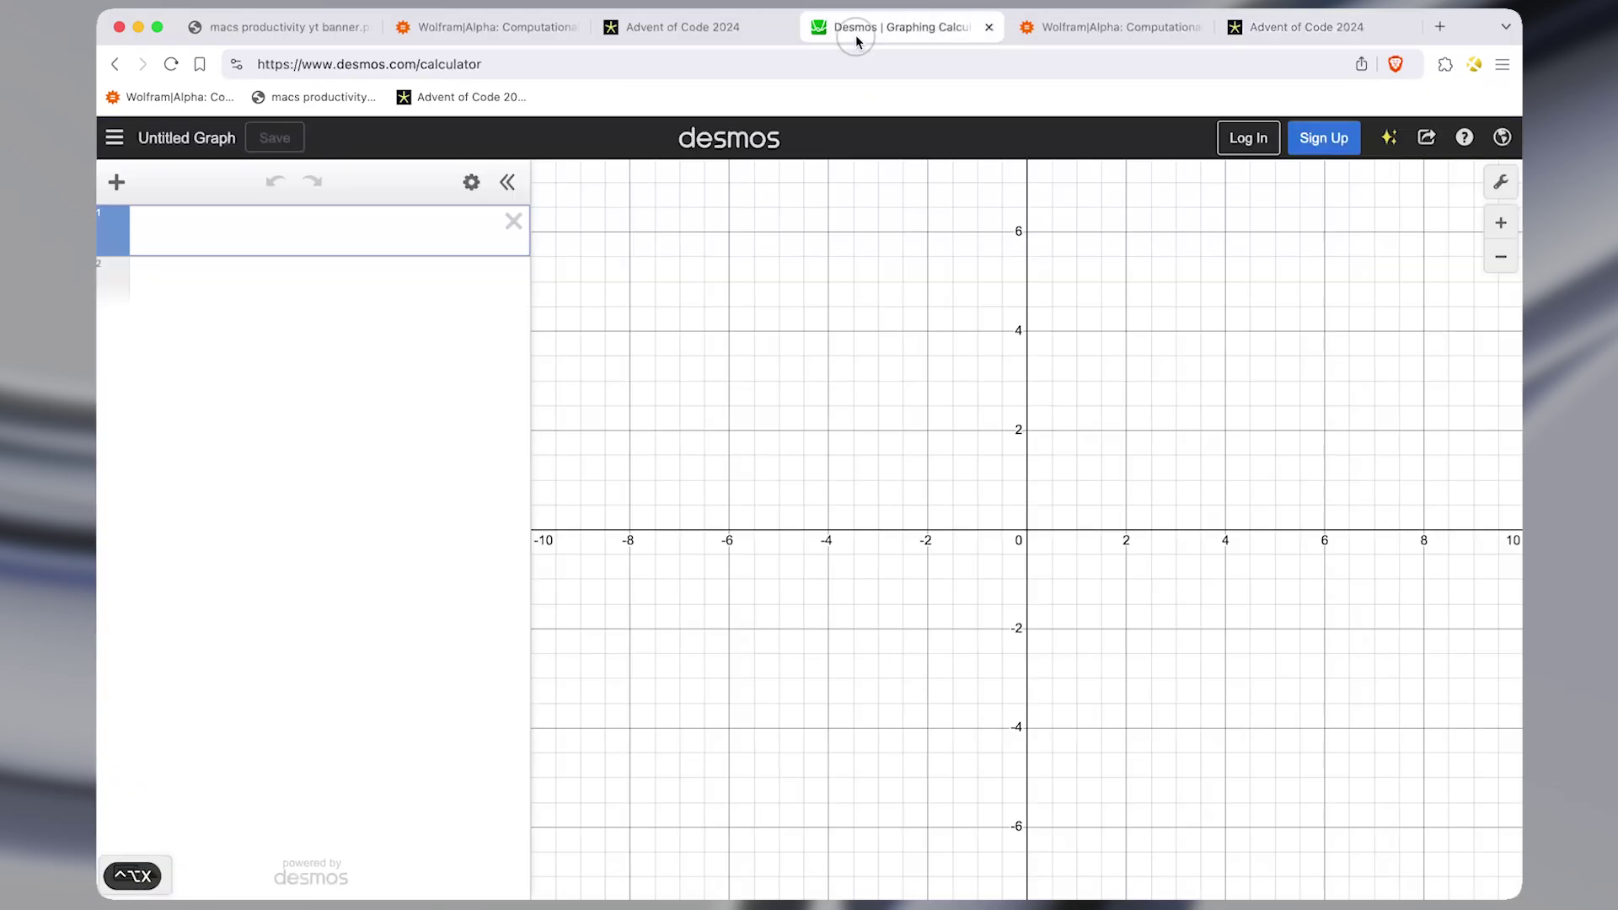
left_click(200, 66)
left_click(549, 243)
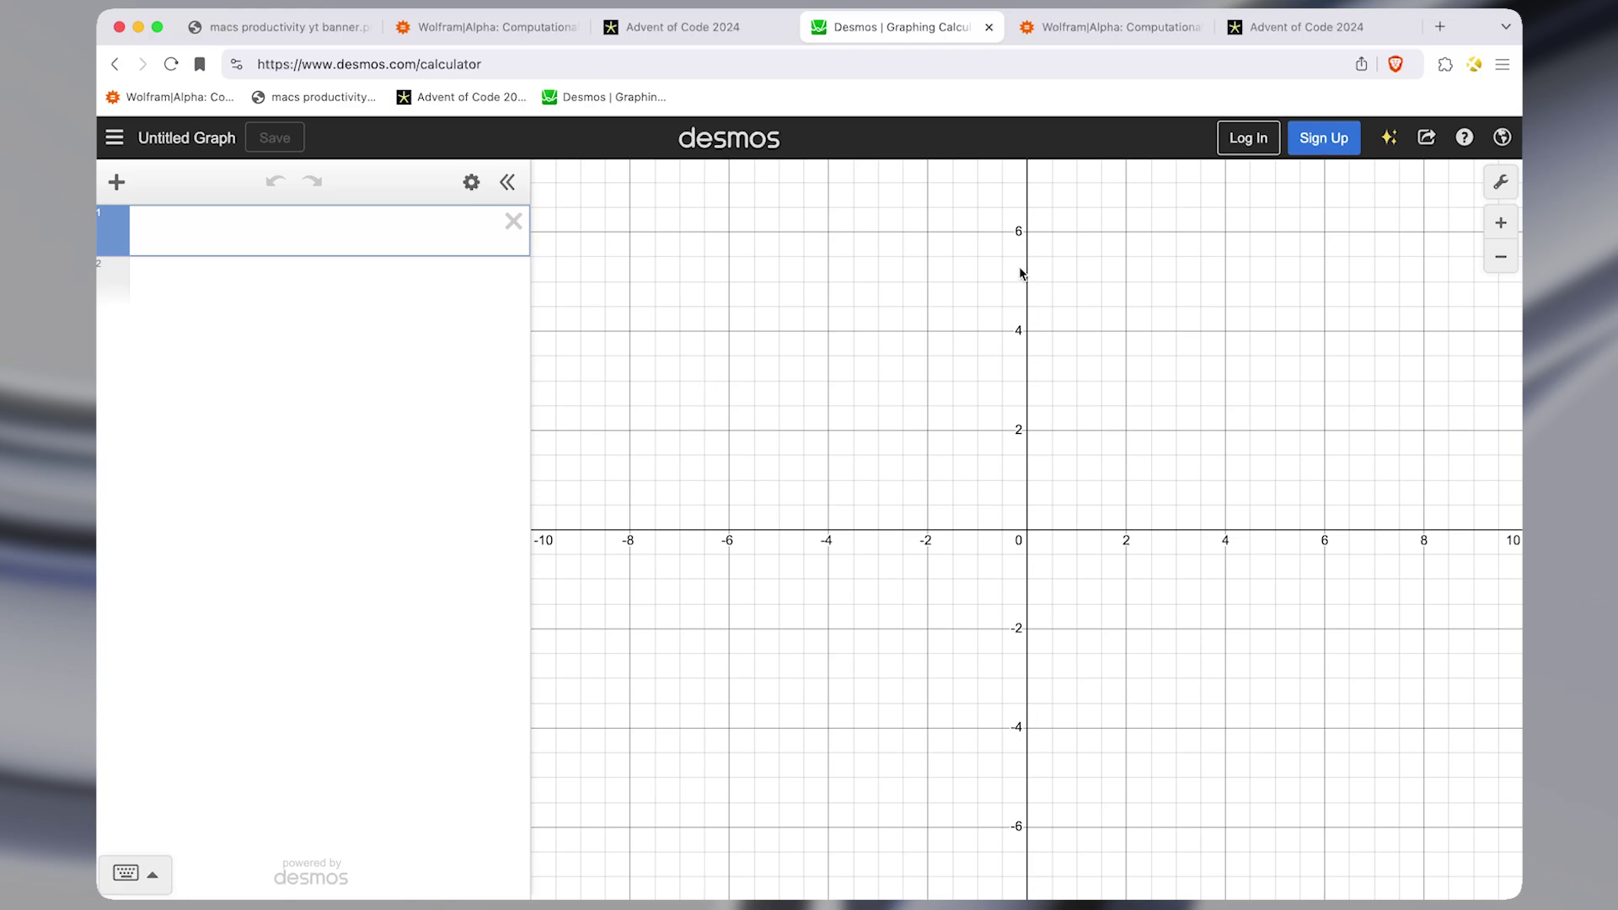
From the ⌘E picker, open Desmos and then 'wol' (Wolfram|Alpha) in new tabs.
key("super+e")
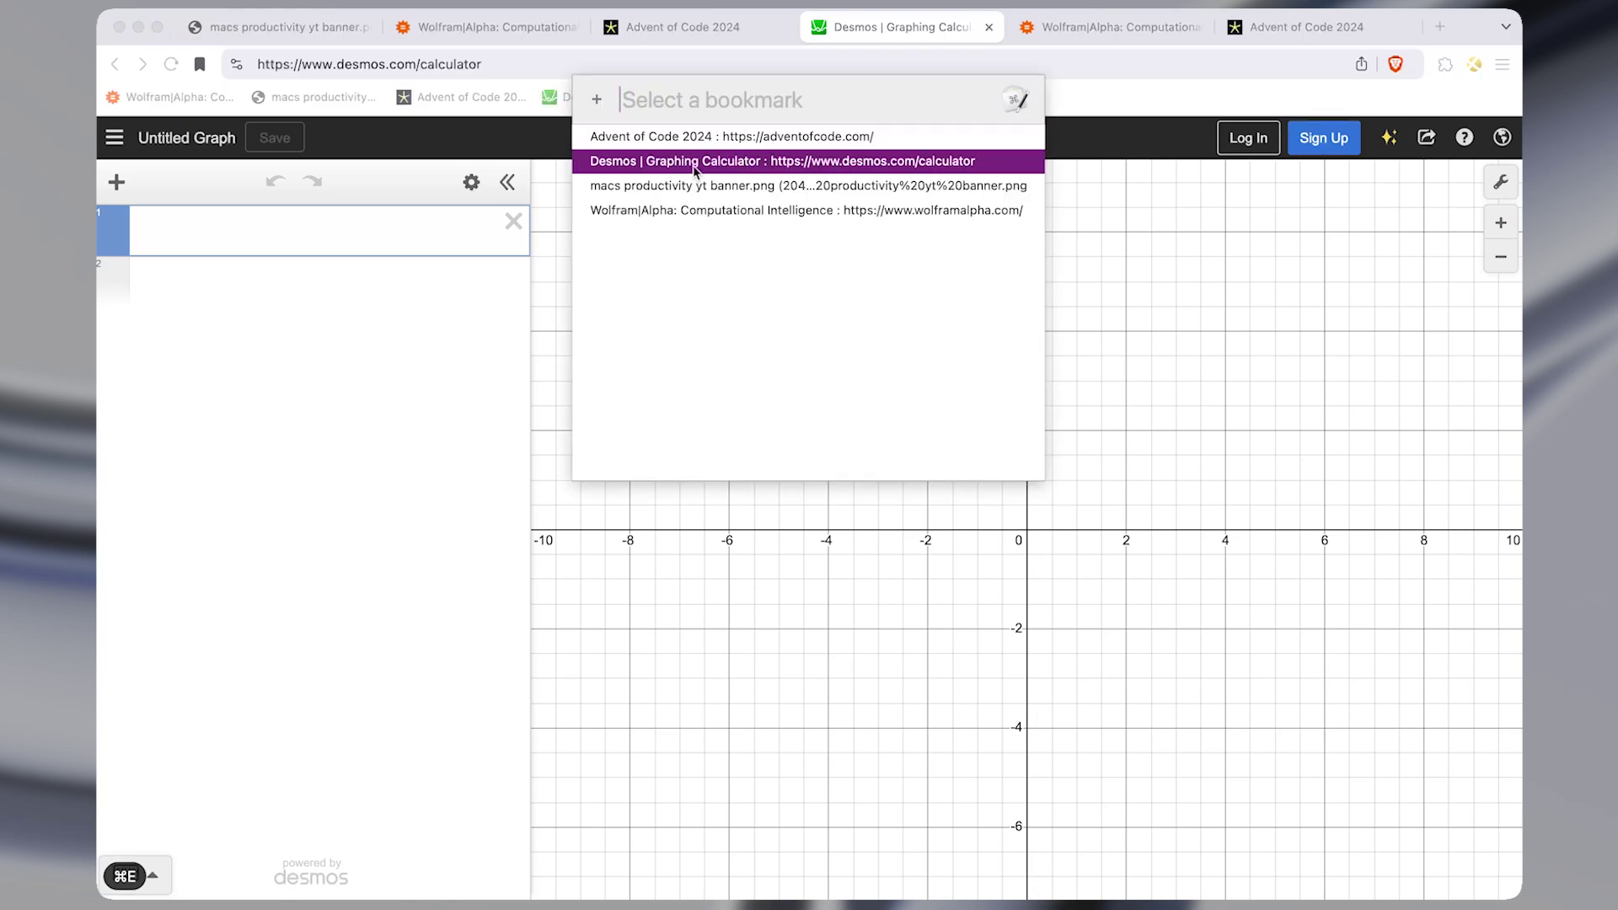
key("shift+Return")
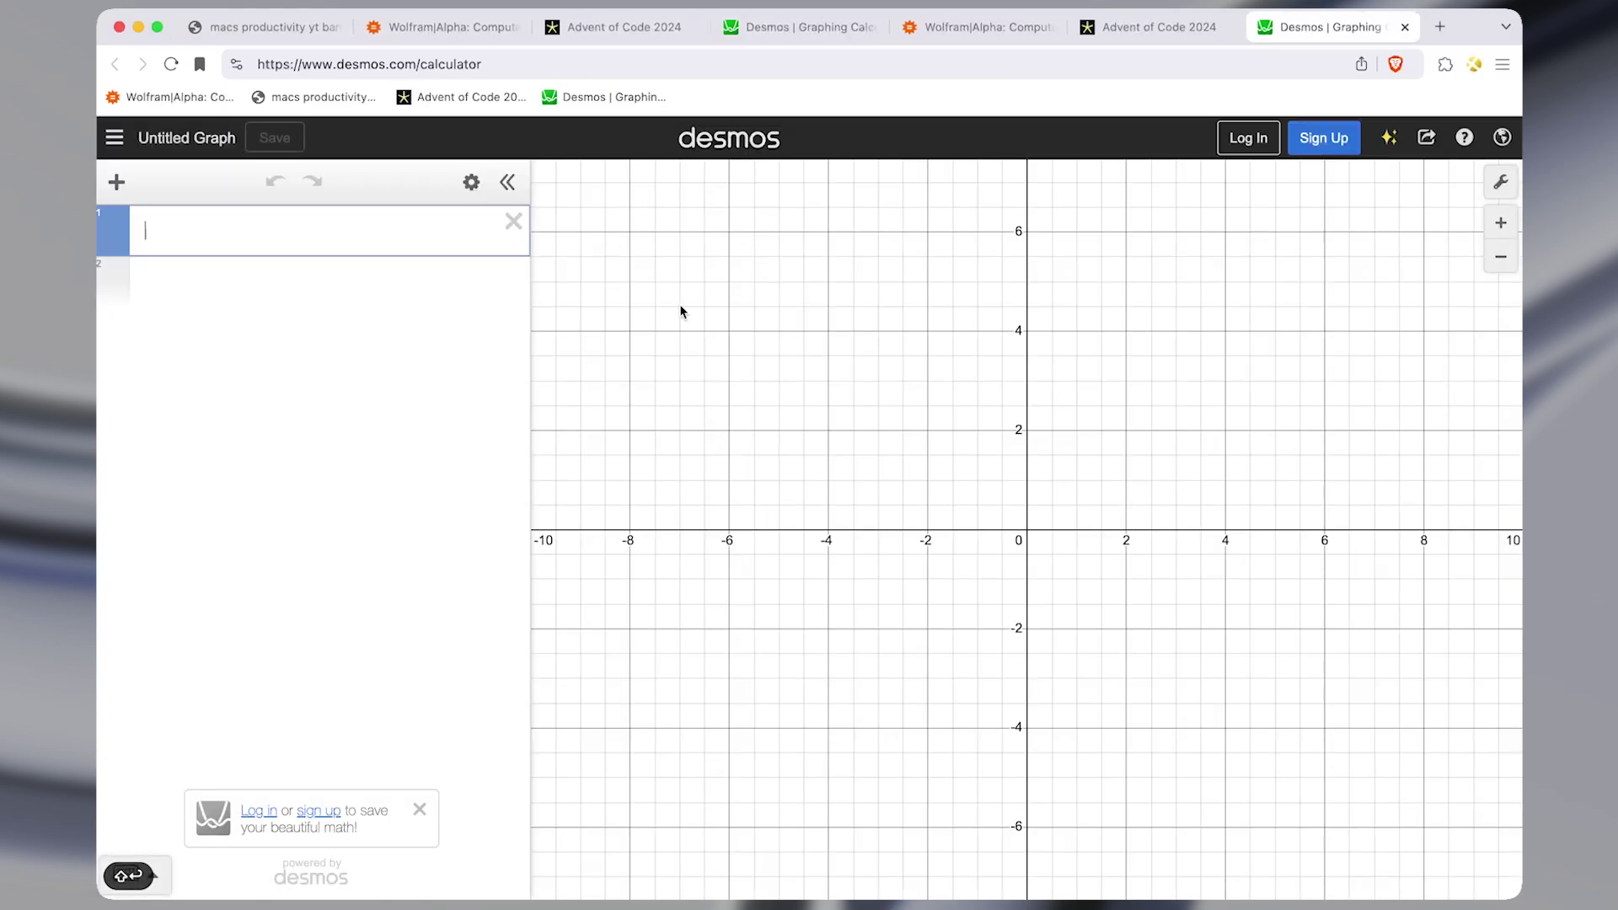
key("super+e")
type("wo")
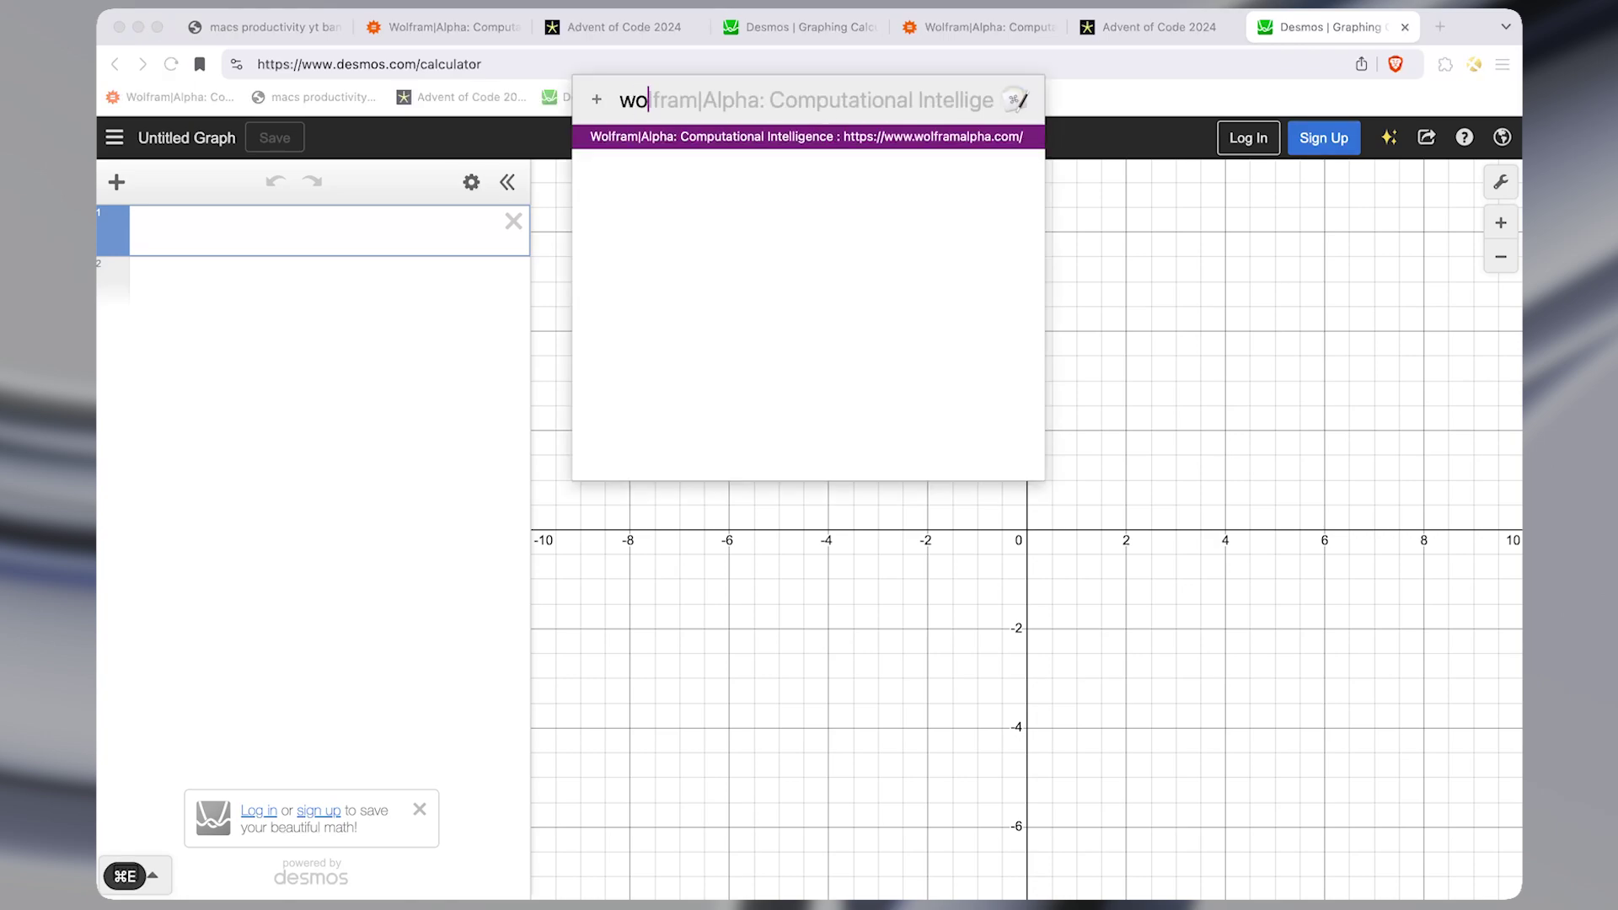
type("l")
key("shift+Return")
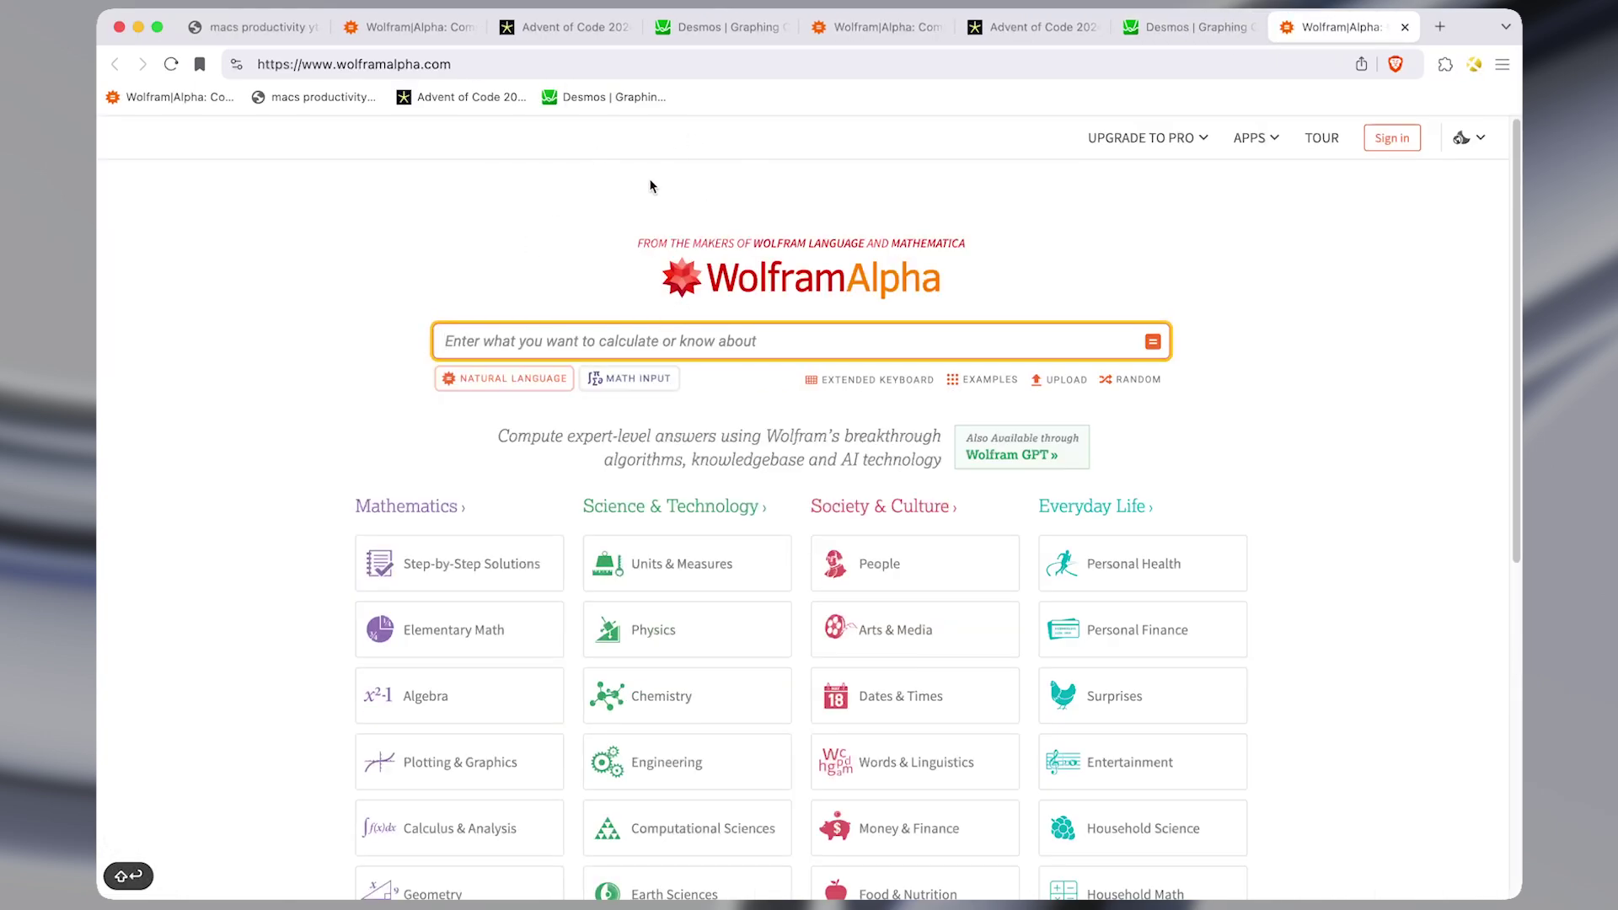
key("super+e")
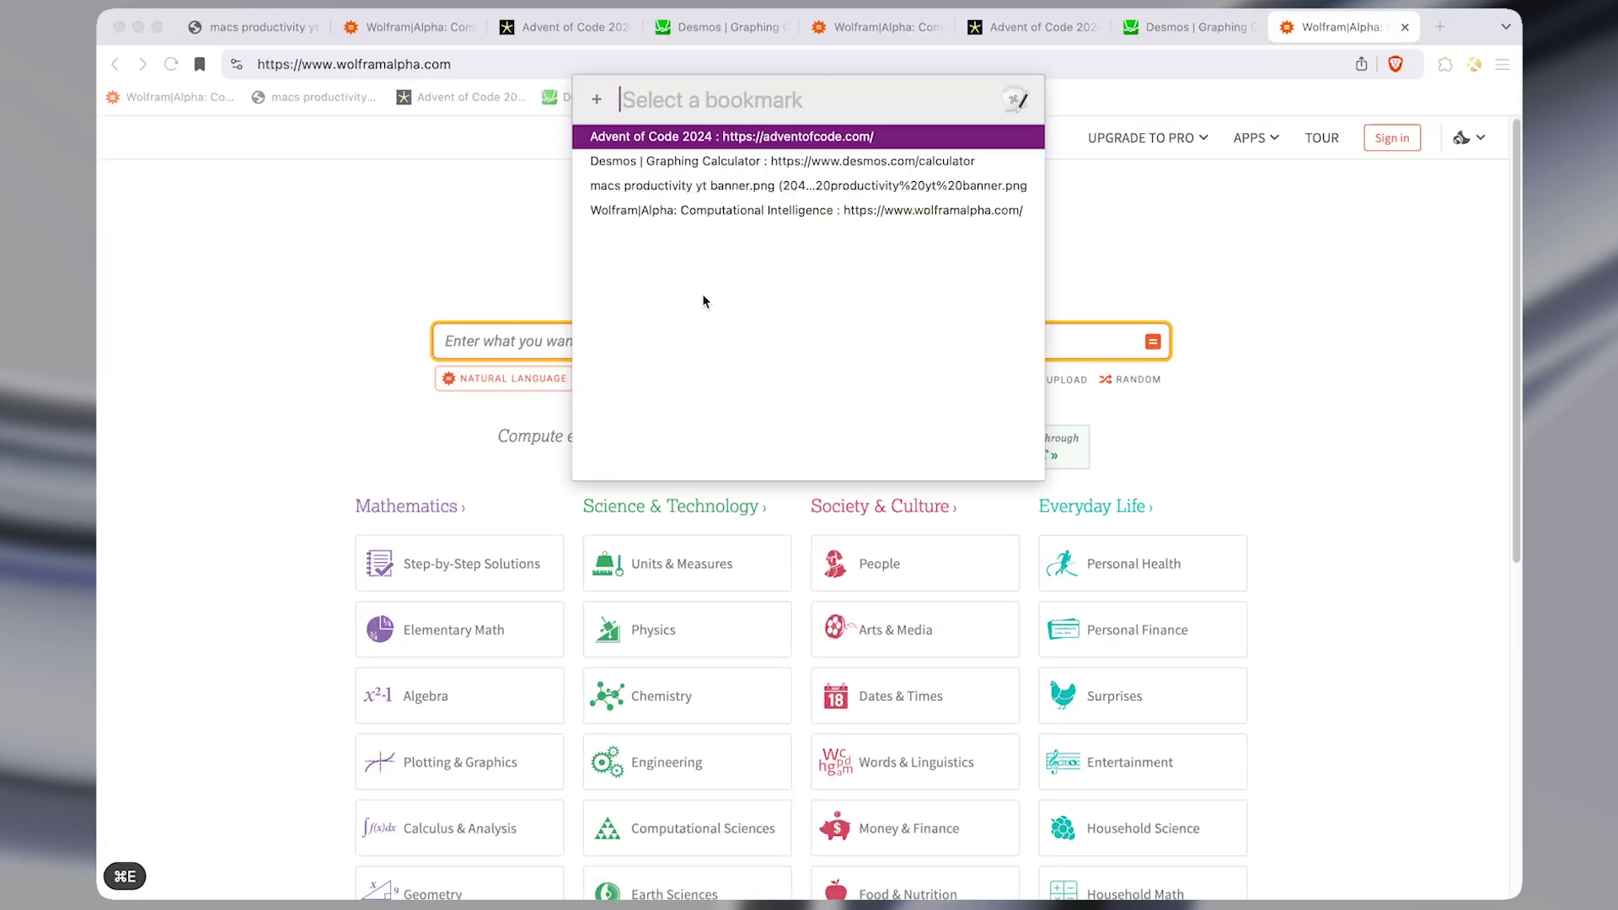
scroll(752, 544, "down", 10)
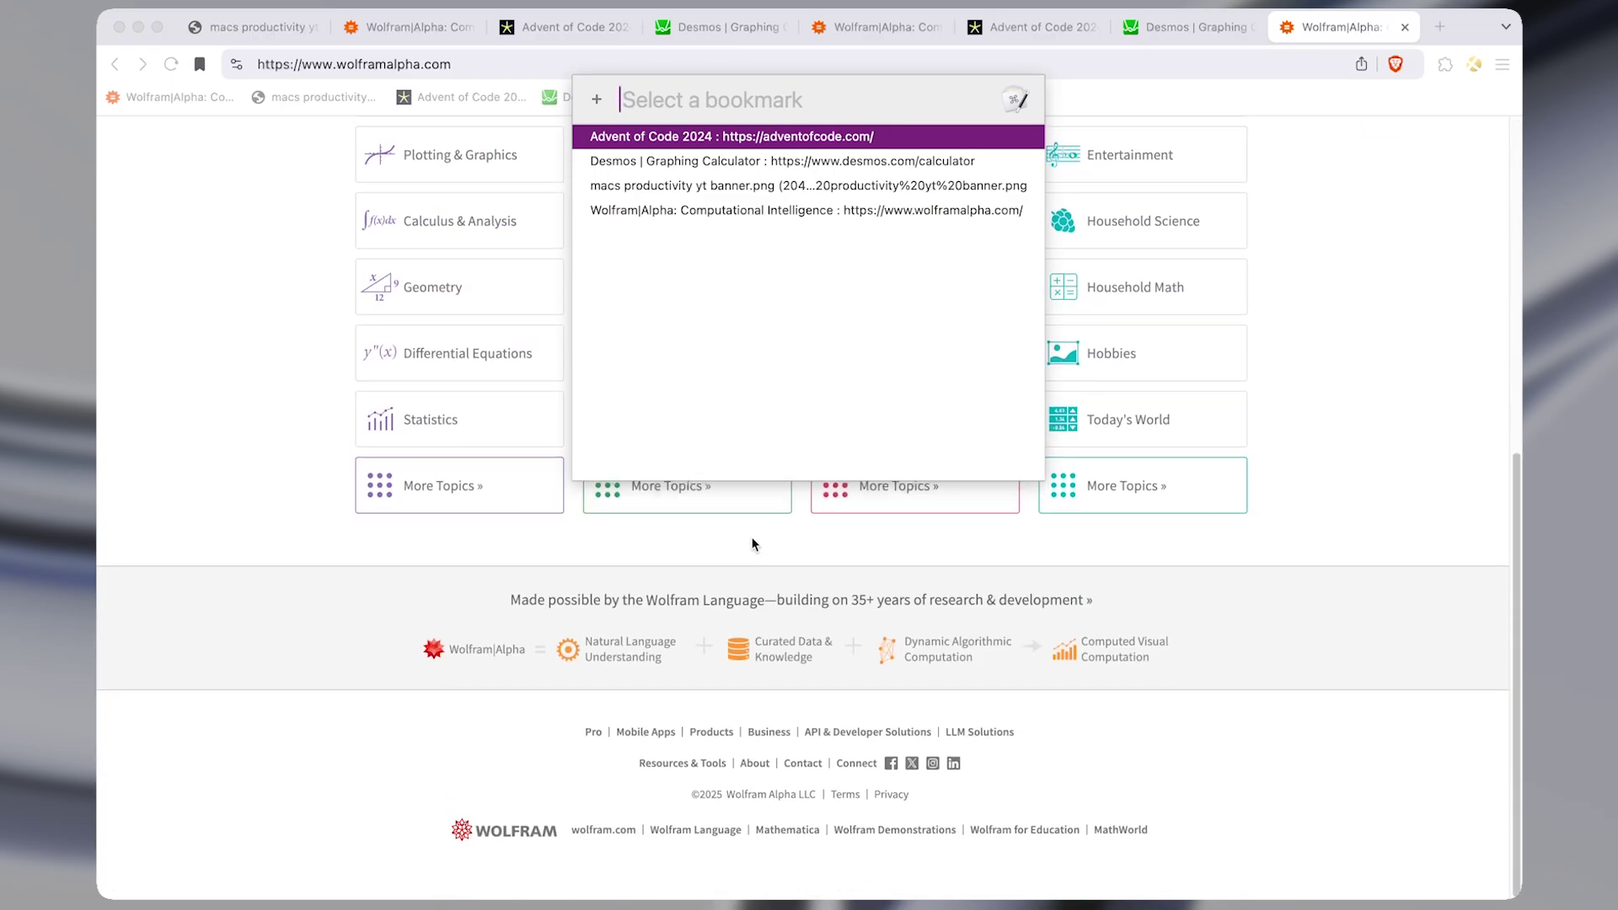
scroll(753, 544, "up", 10)
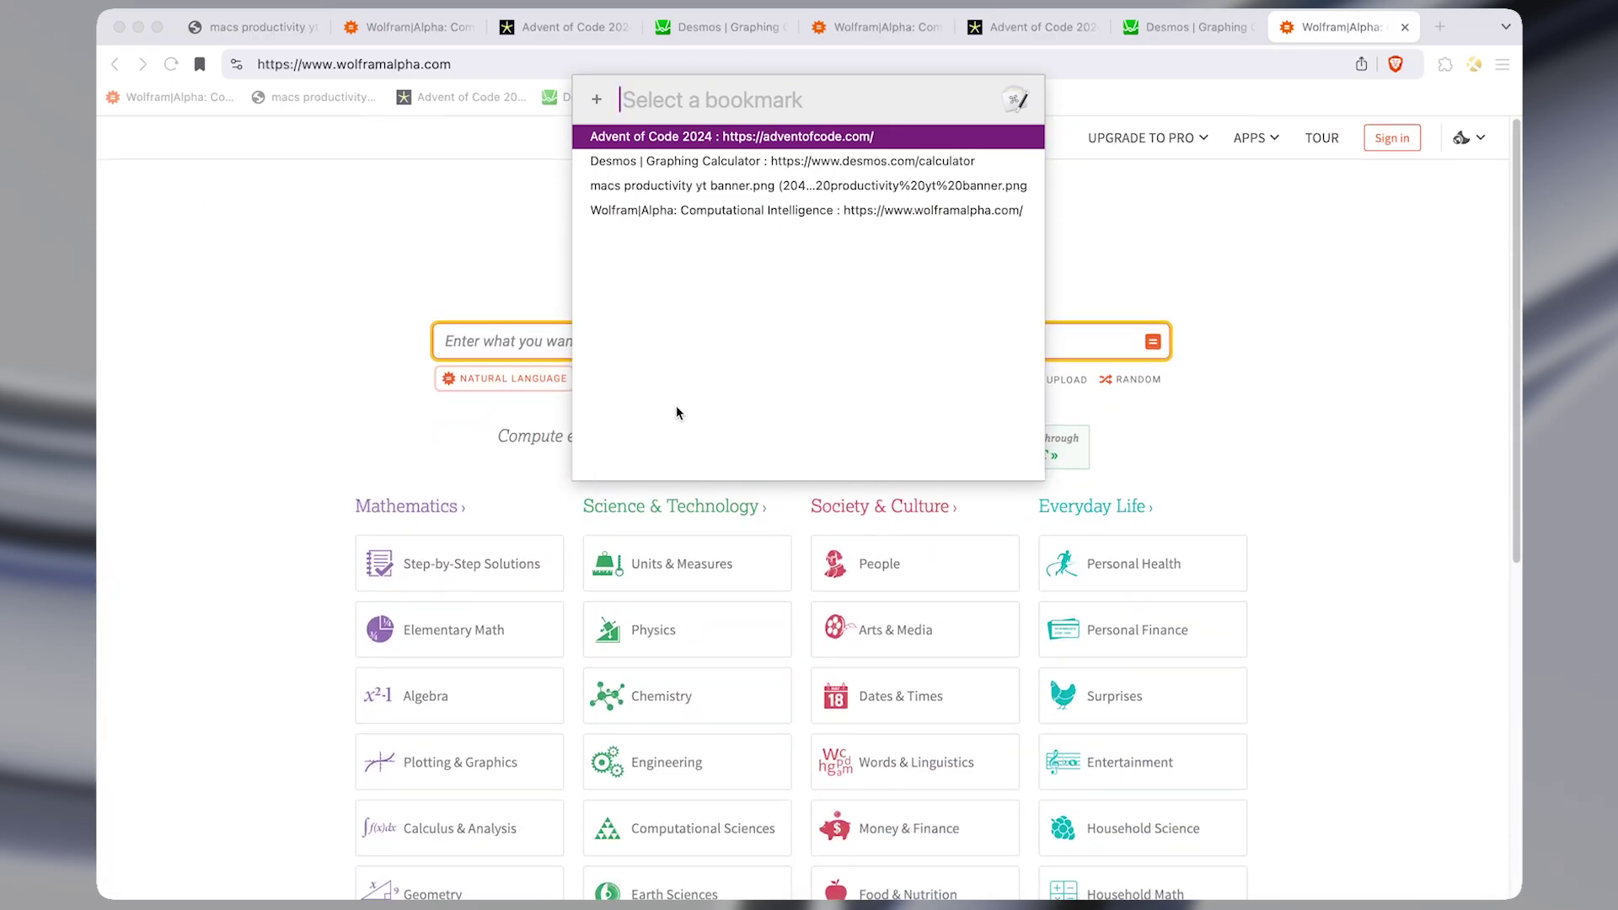
key("Escape")
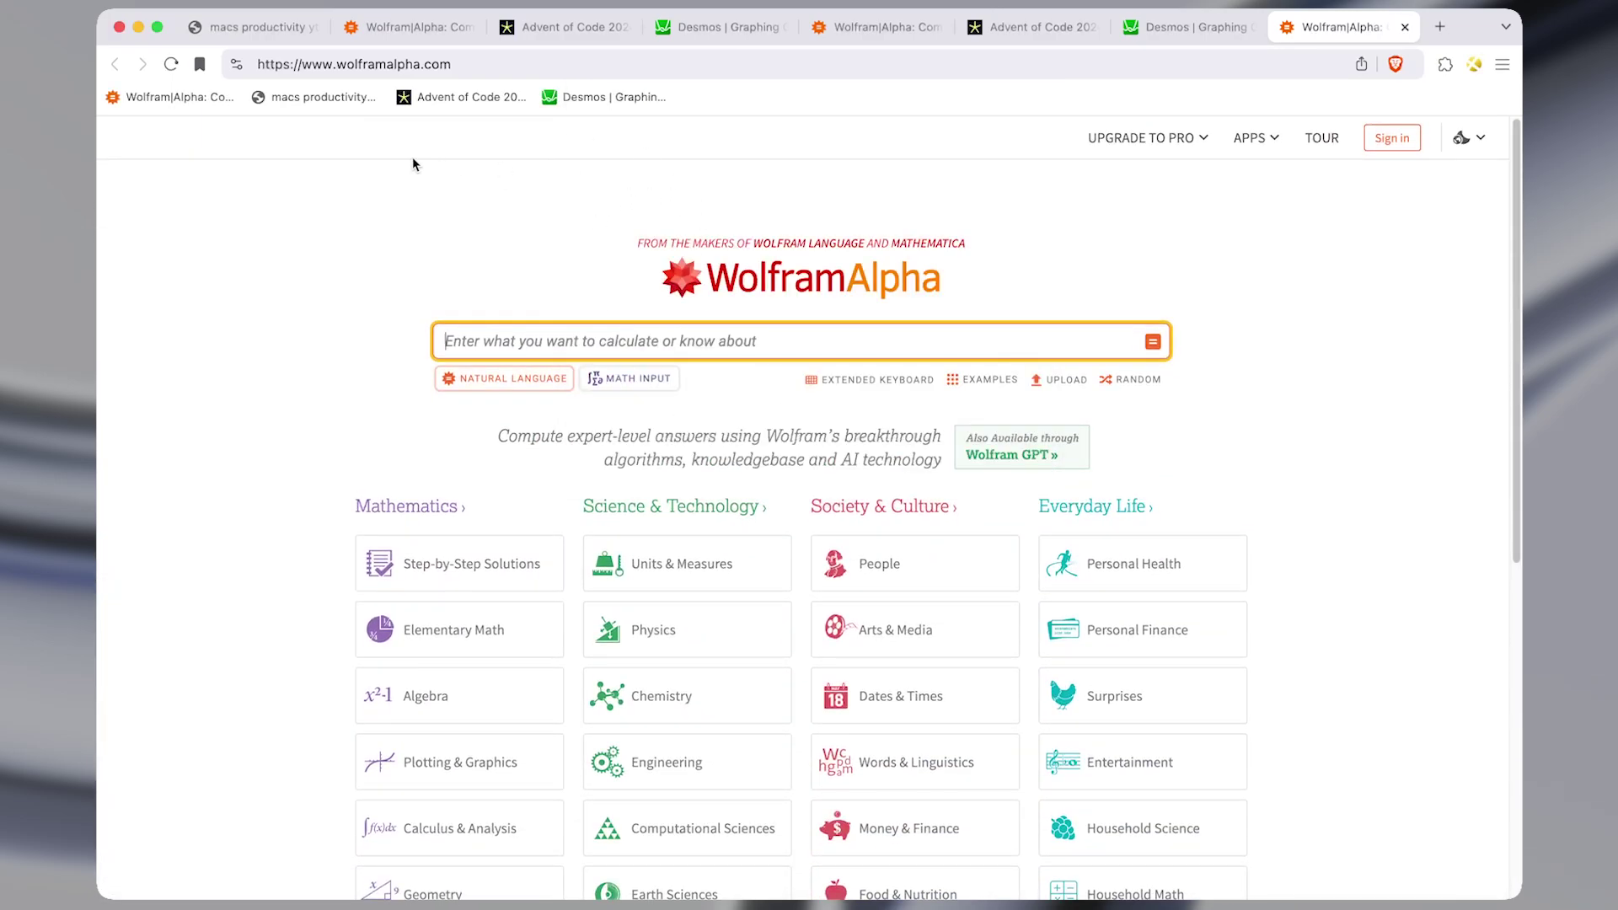
Delete the Wolfram|Alpha bookmark and confirm the picker now lists three entries.
right_click(203, 96)
left_click(227, 341)
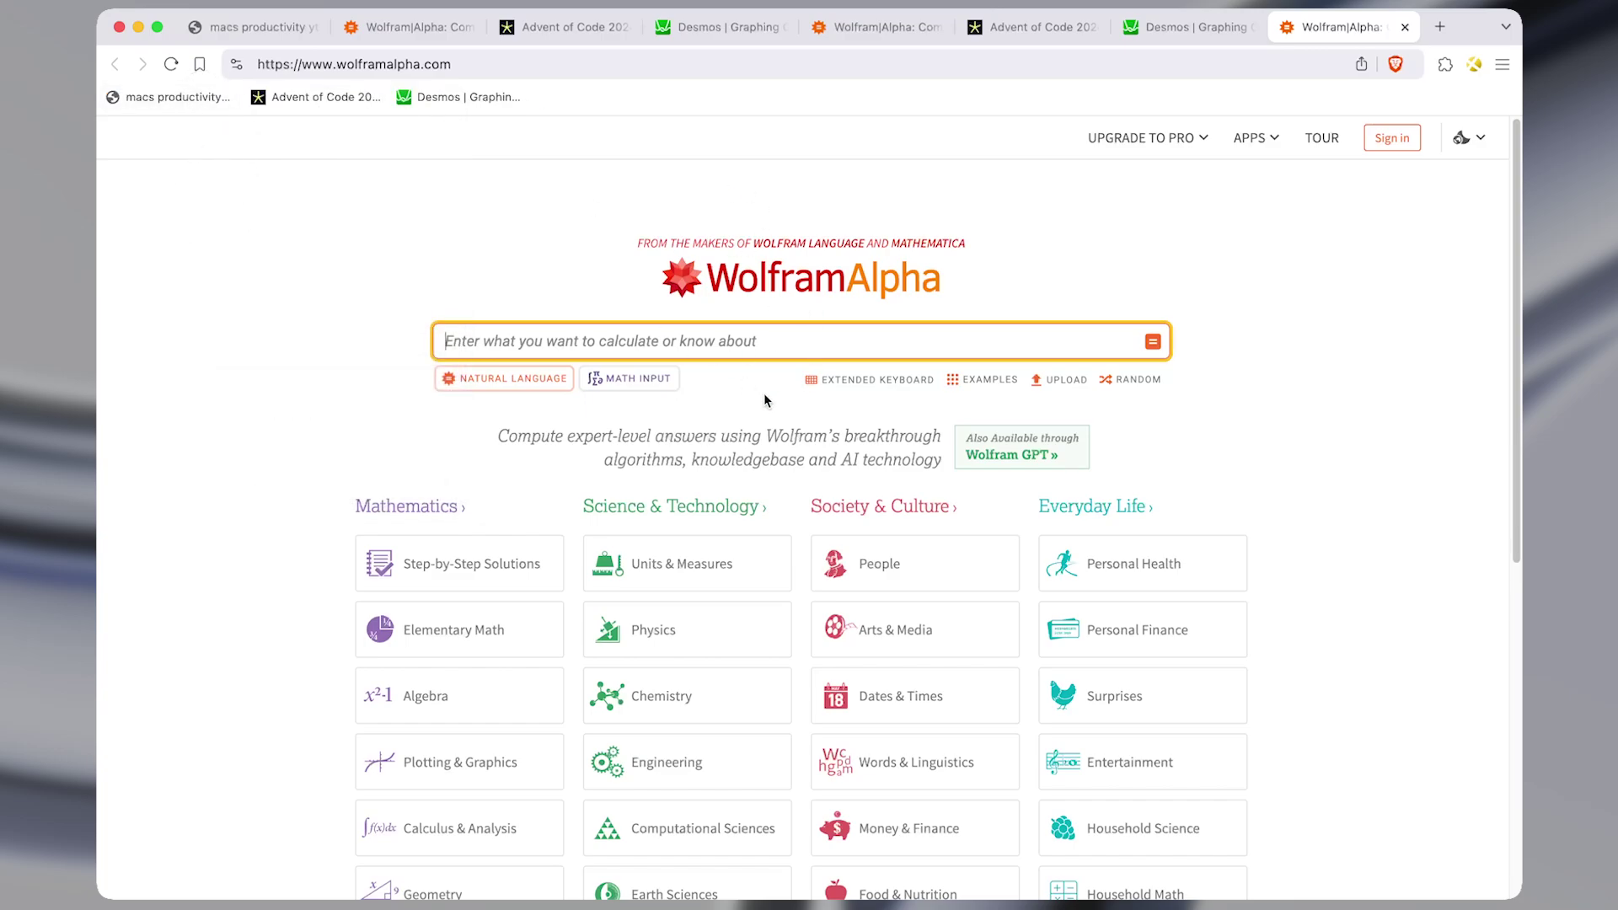
key("super+e")
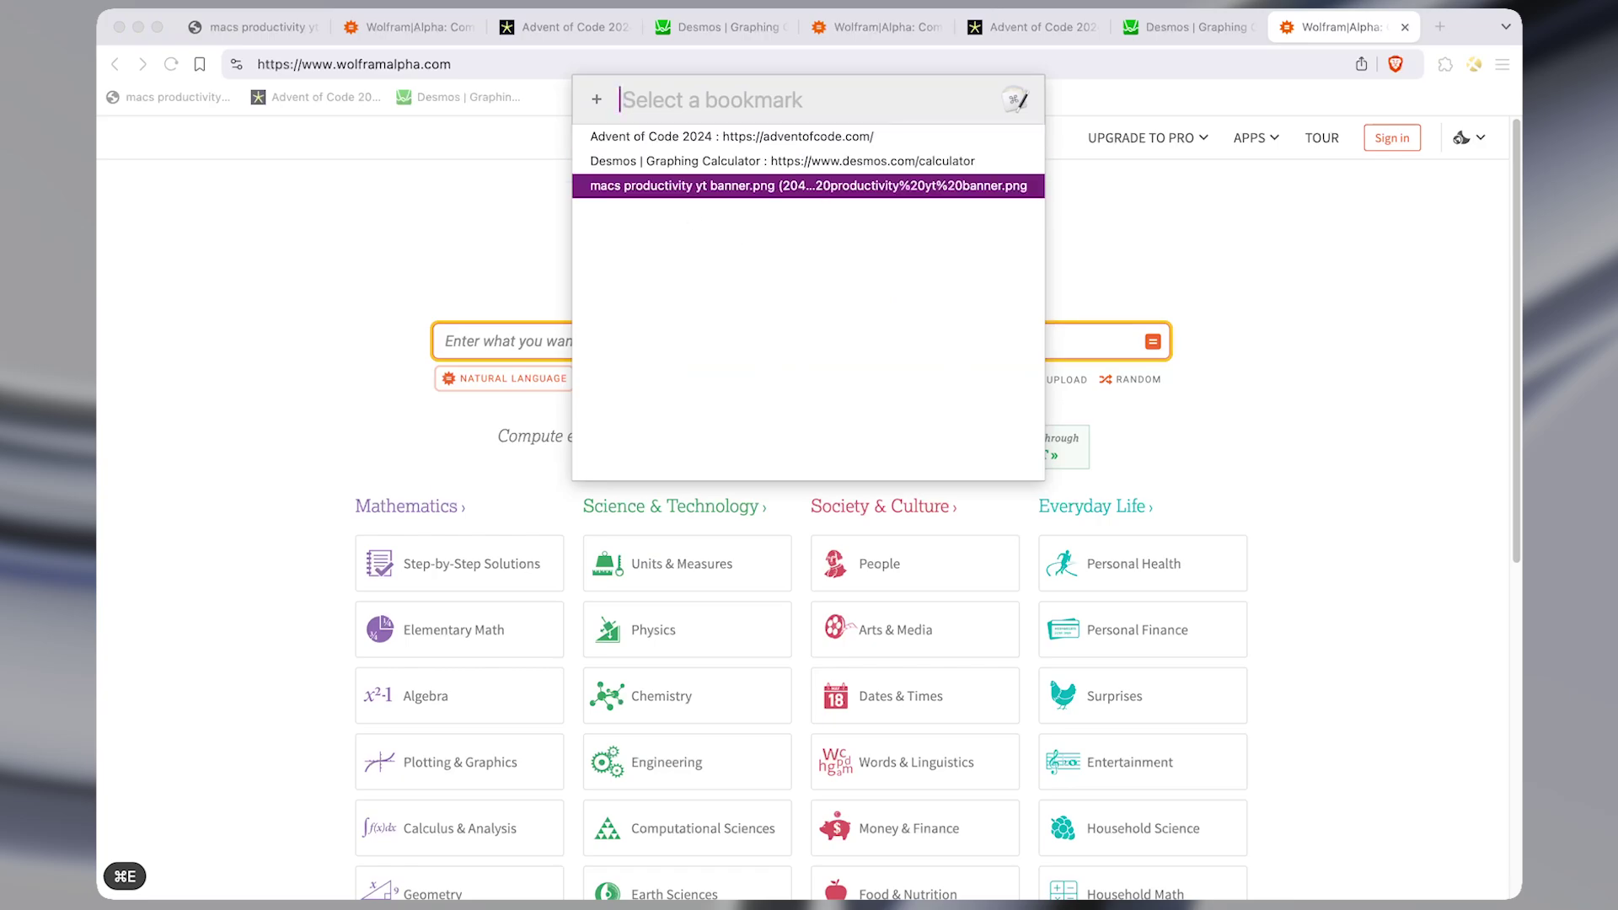
key("Up")
key("Up")
key("Down")
key("Down")
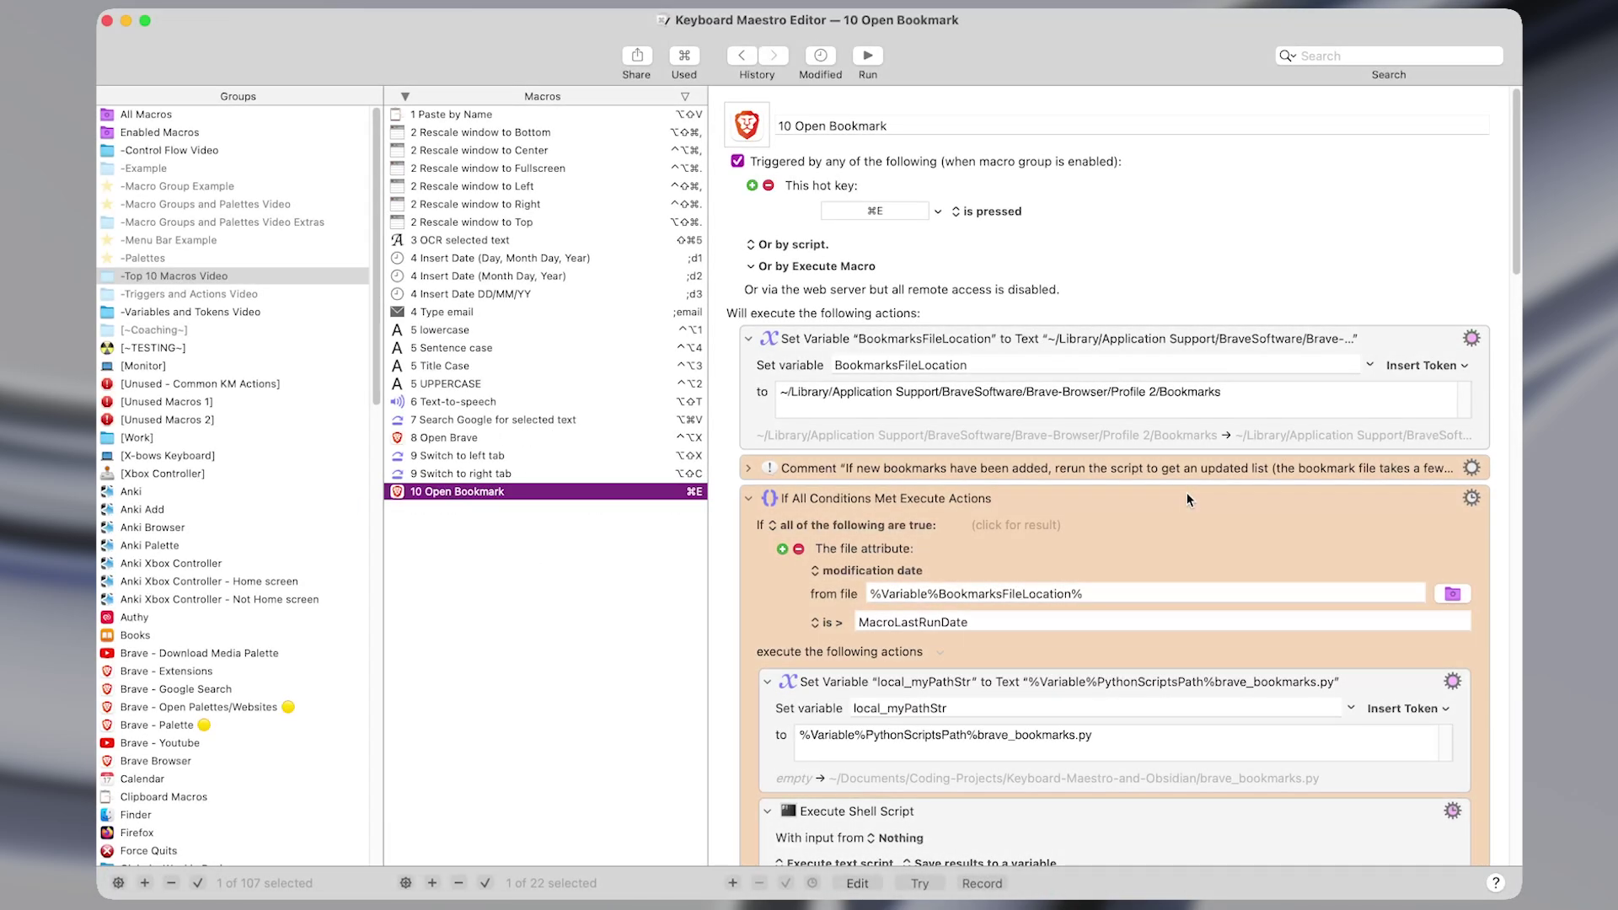
scroll(1187, 492, "down", 5)
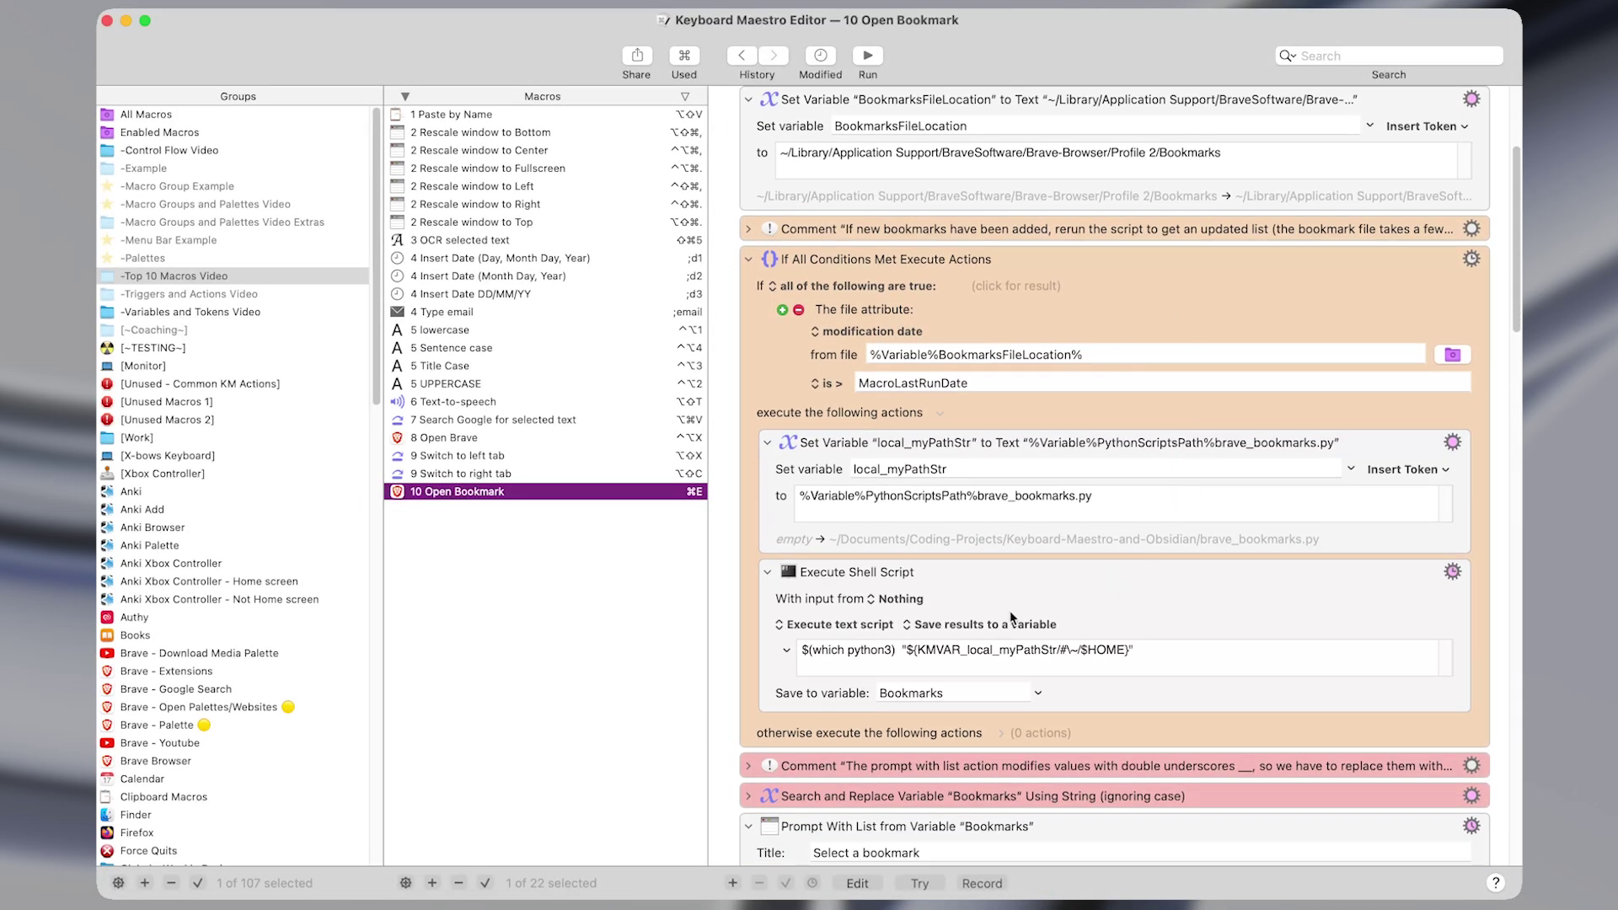
scroll(1012, 618, "down", 10)
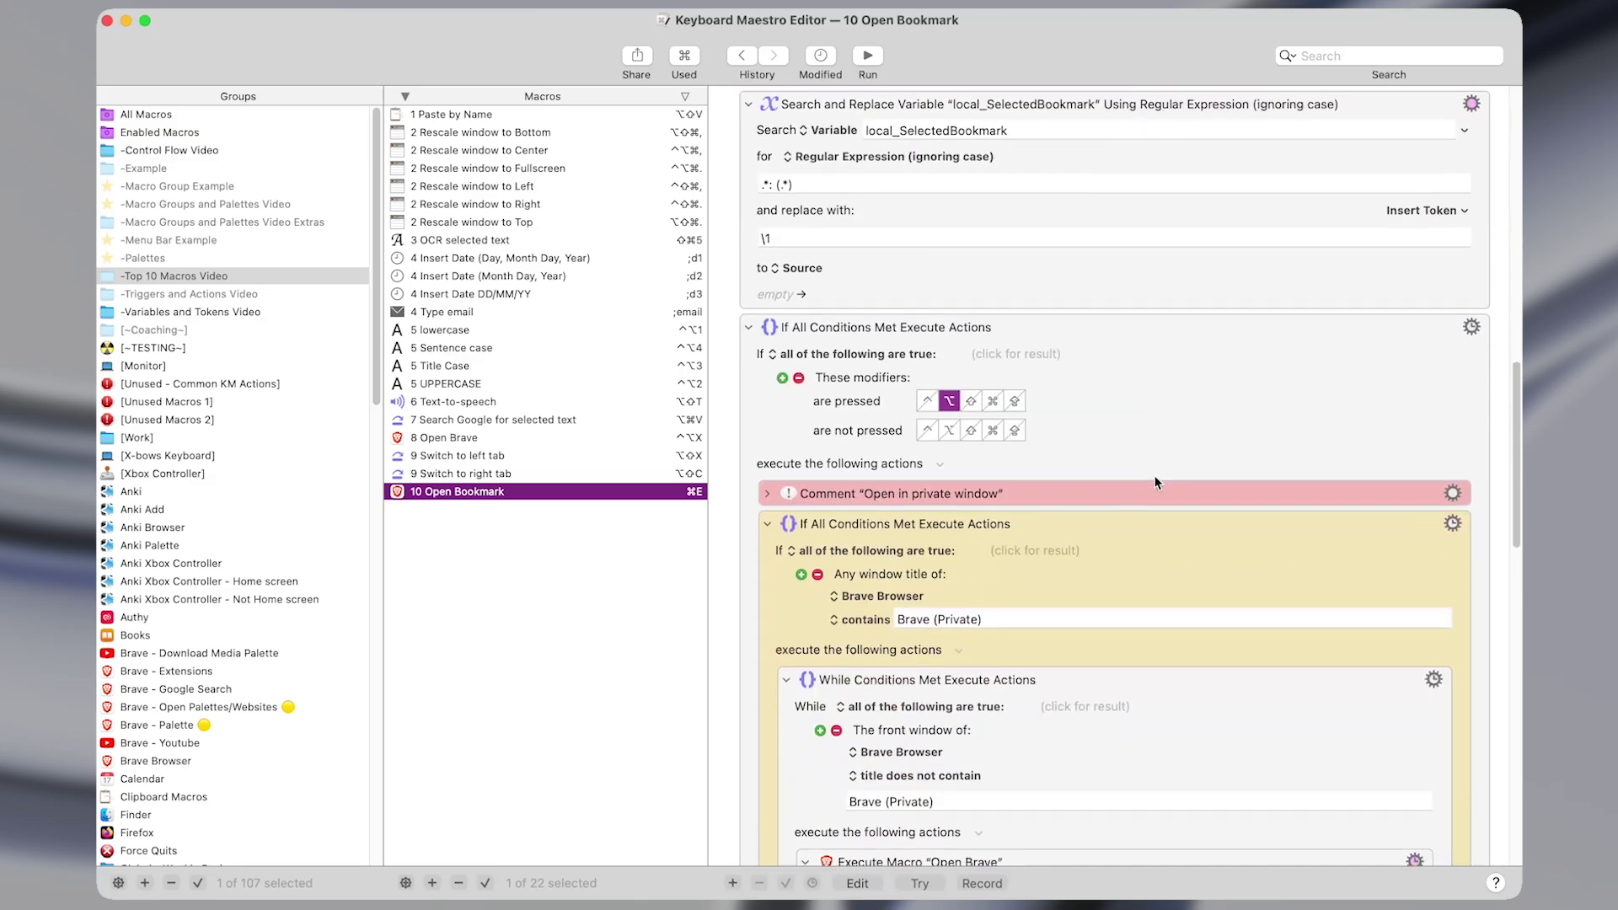
scroll(1156, 482, "down", 6)
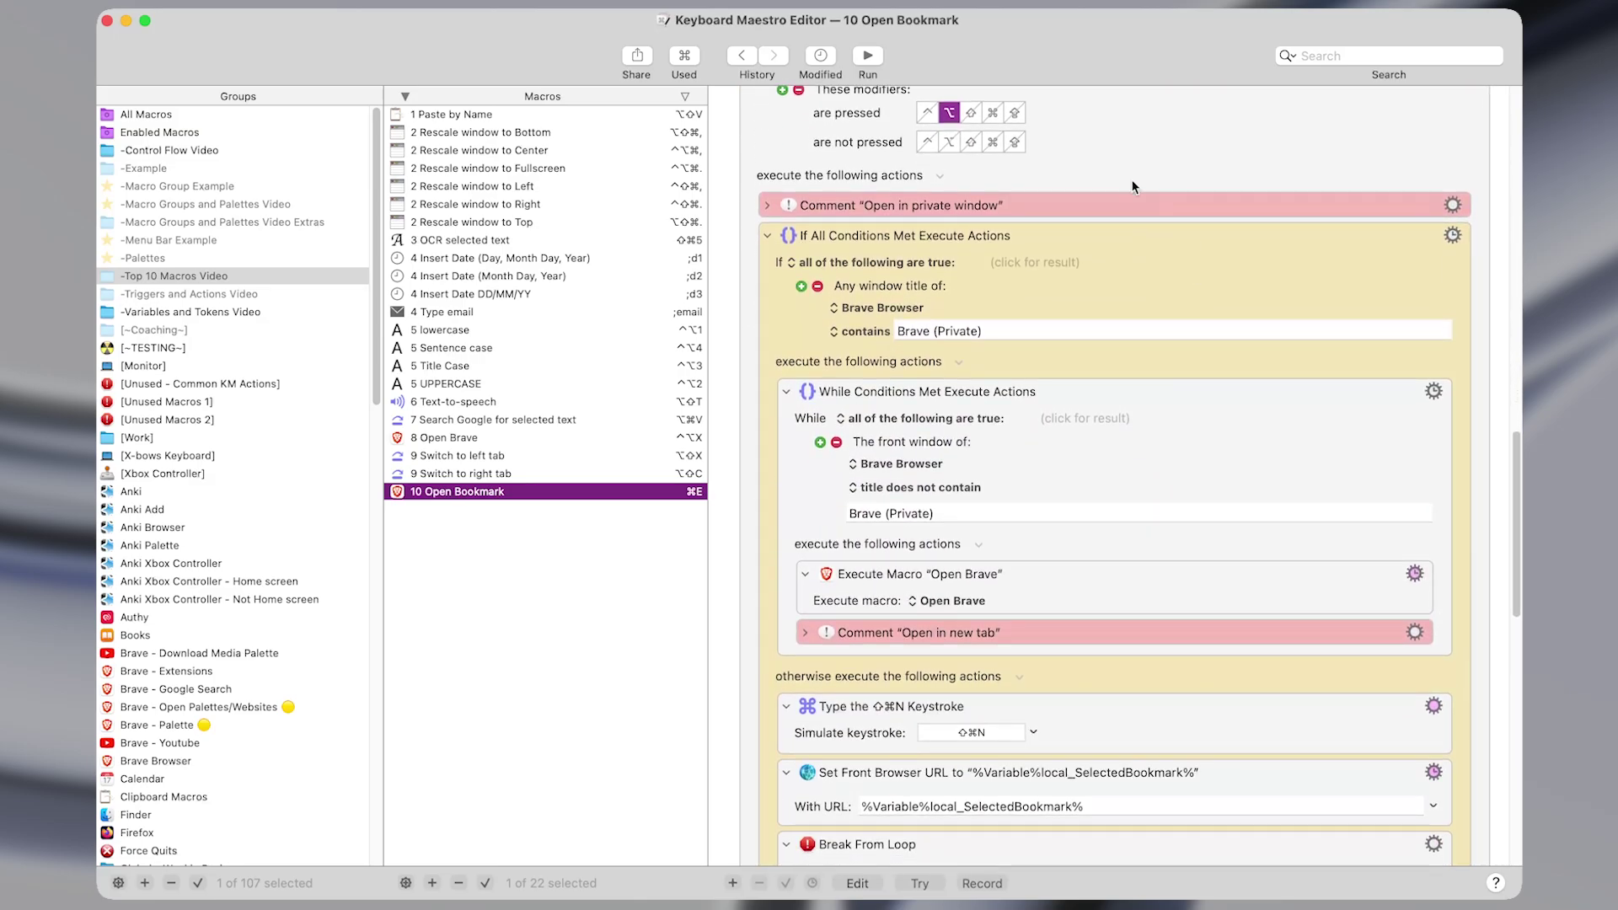
scroll(1129, 623, "down", 15)
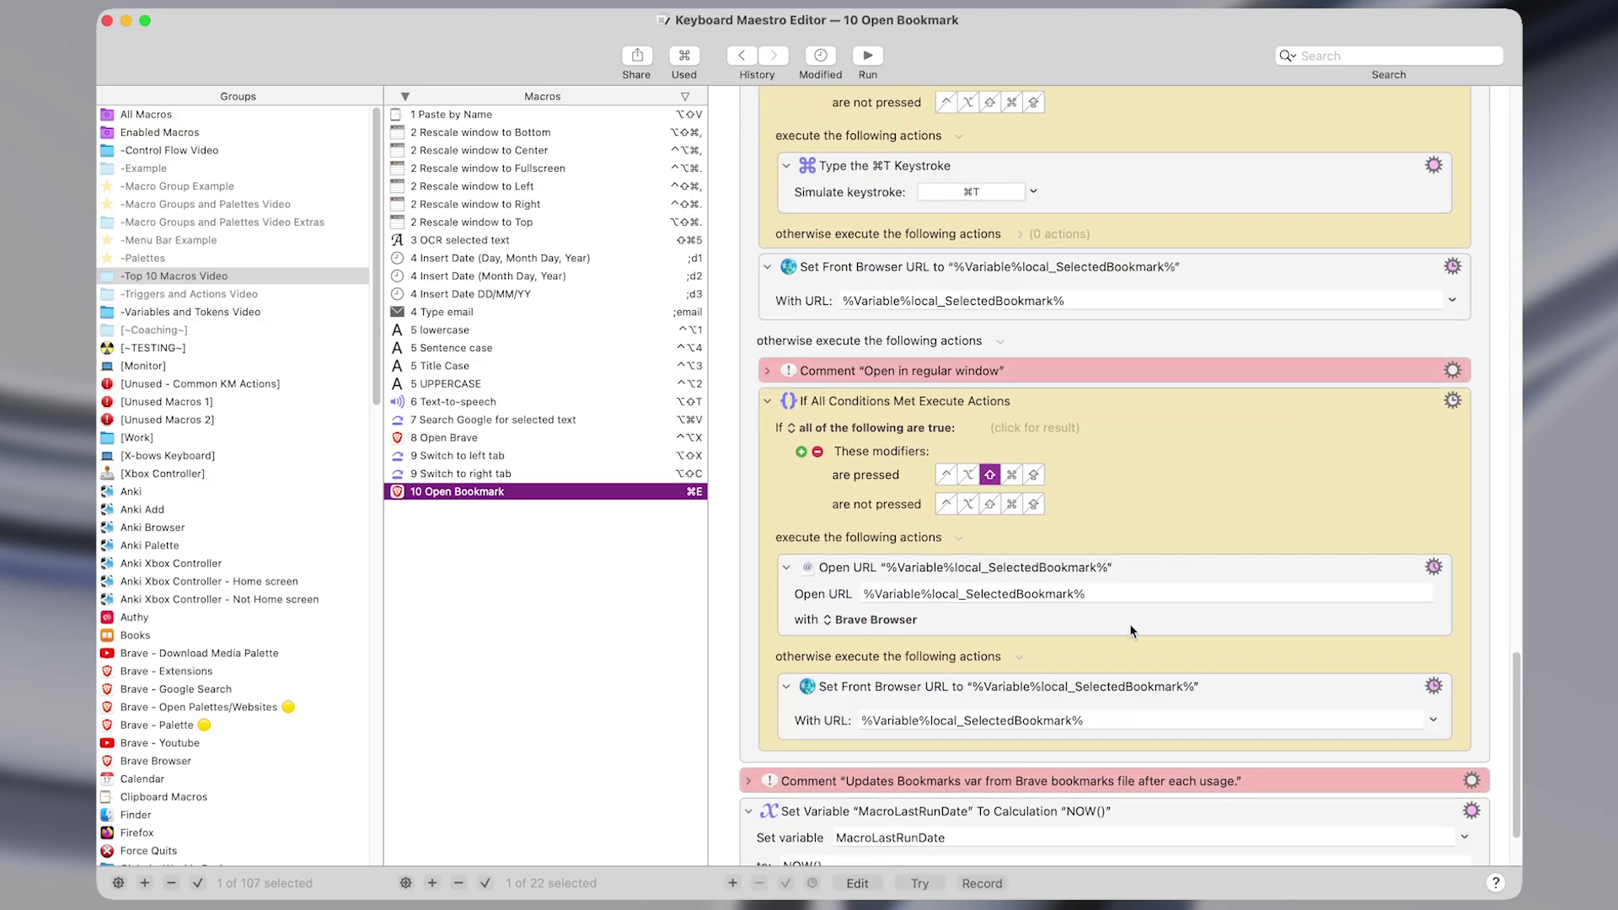
scroll(1130, 624, "up", 20)
scroll(1130, 624, "up", 5)
scroll(969, 721, "down", 2)
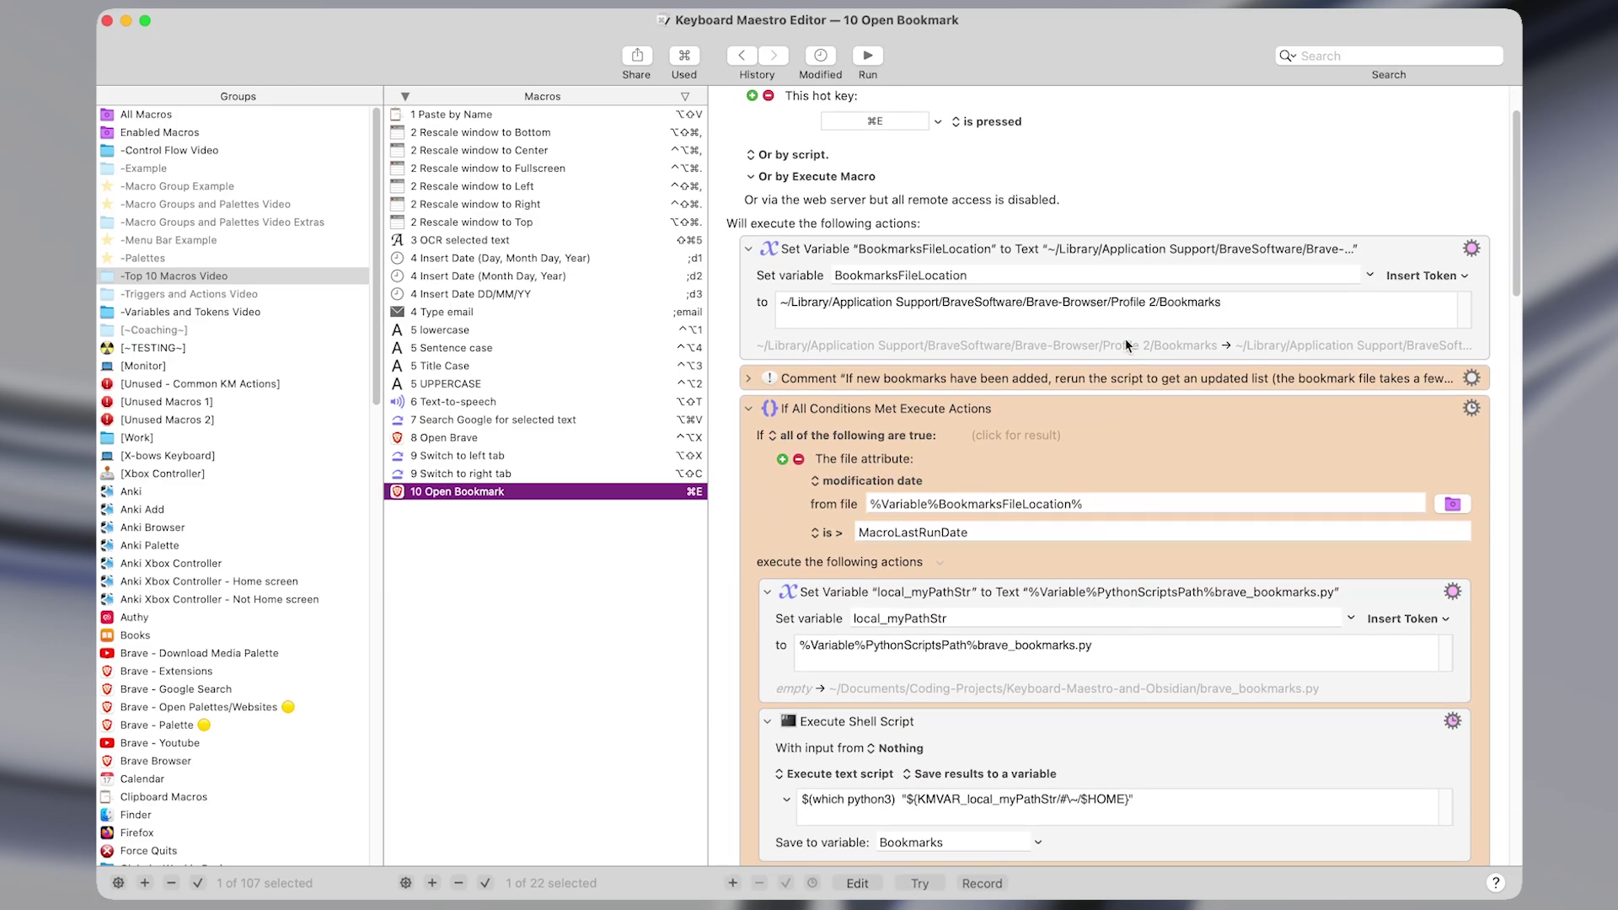
left_click_drag(1041, 314, 1163, 303)
double_click(1190, 303)
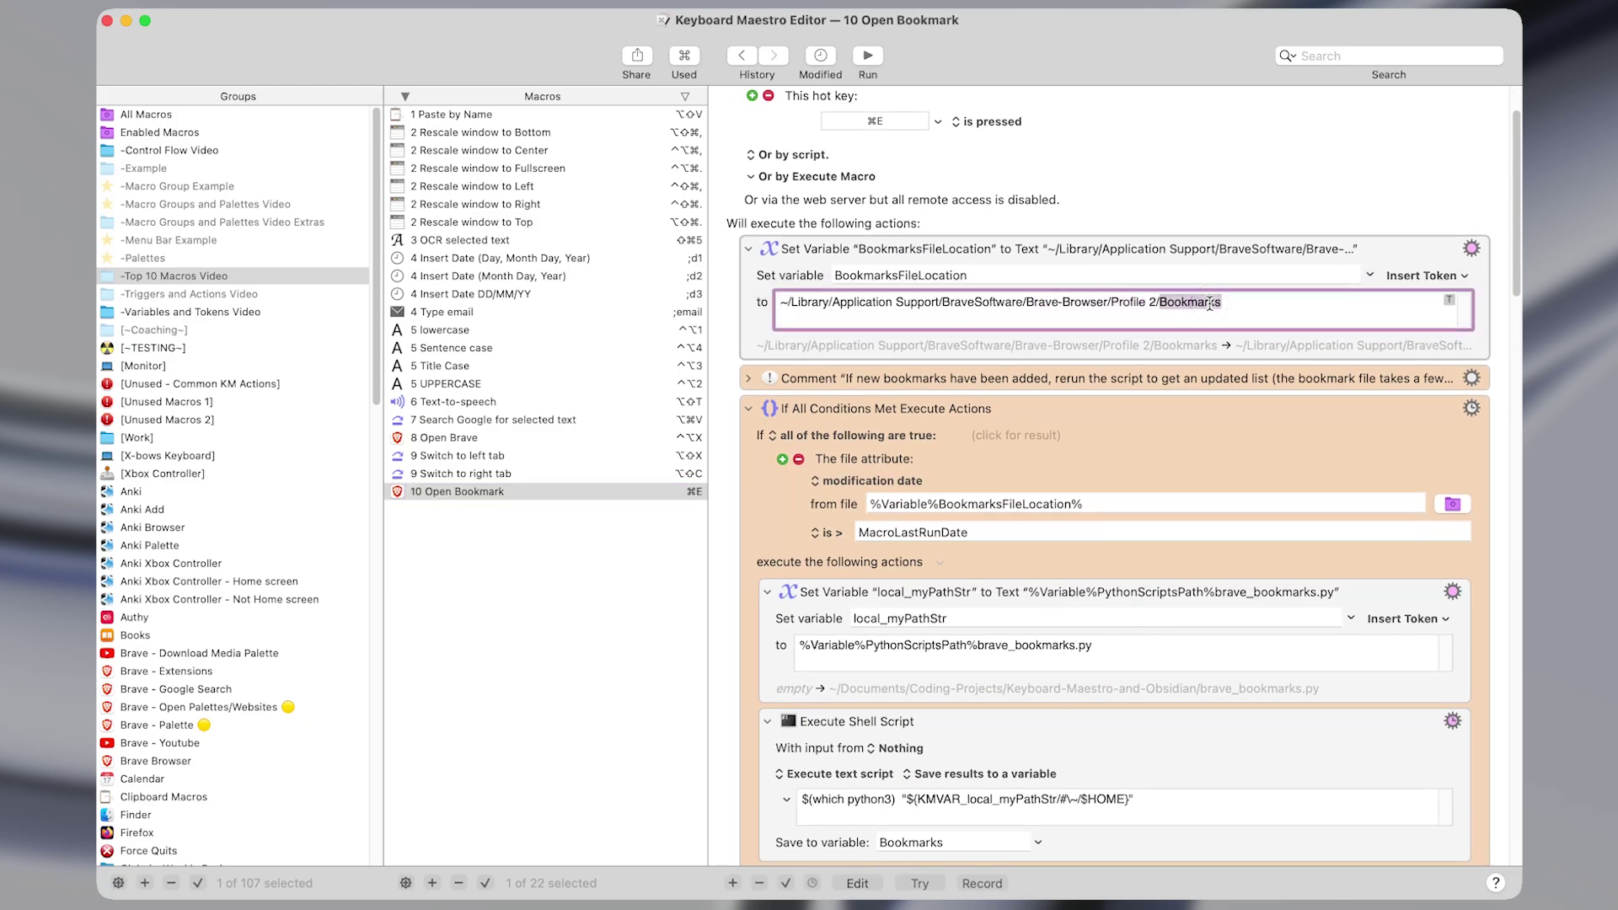
key("ctrl+alt+x")
key("super+e")
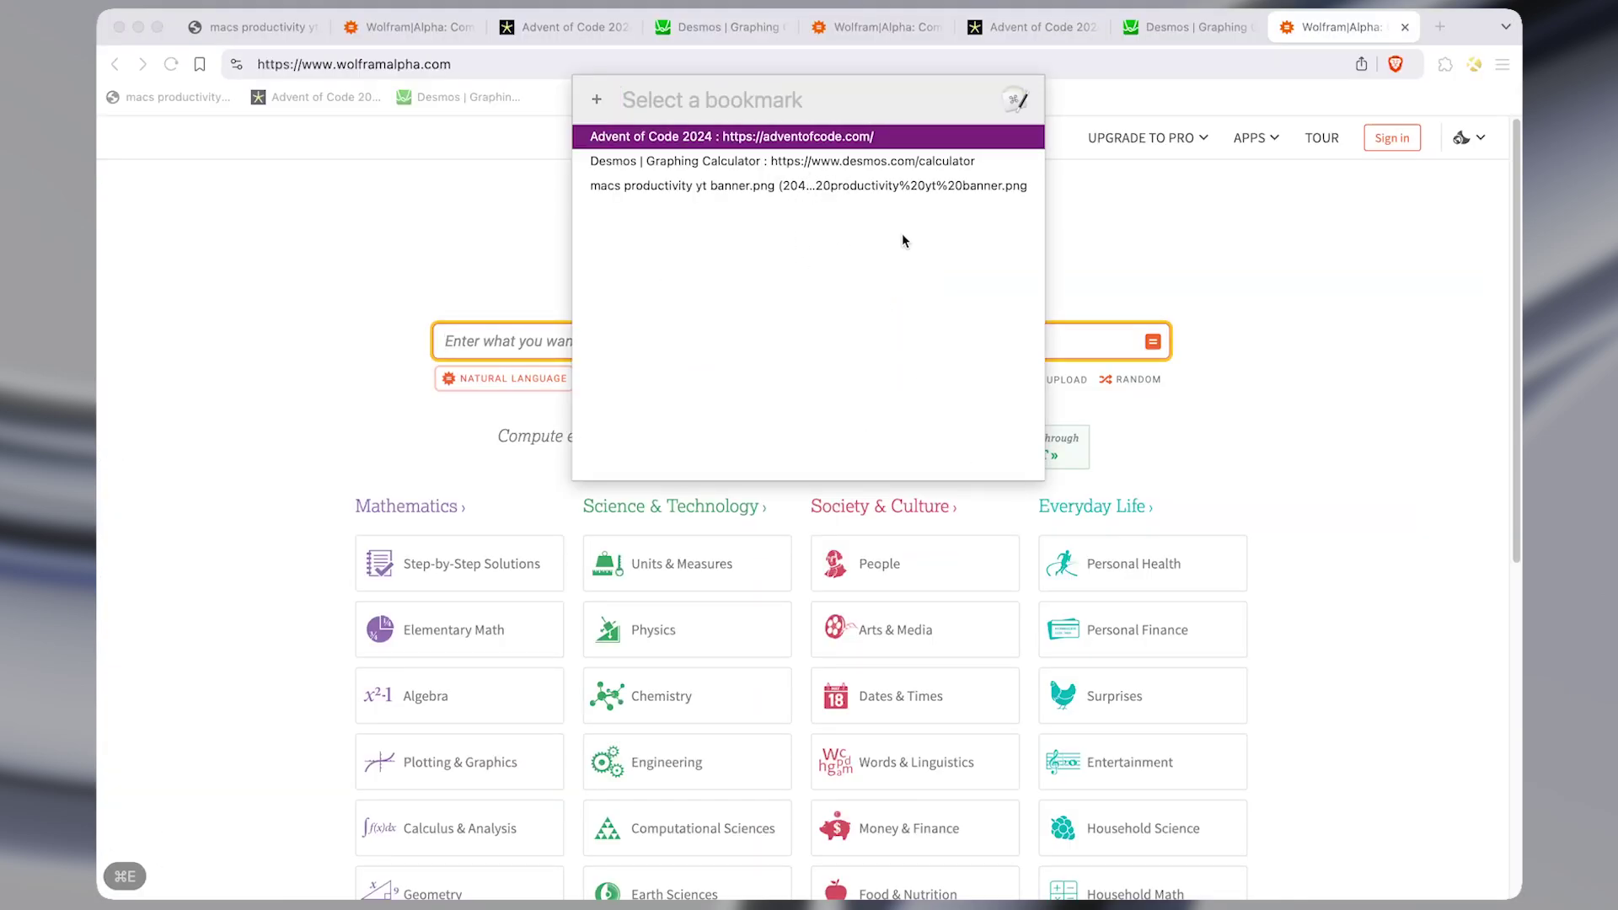
key("super+Tab")
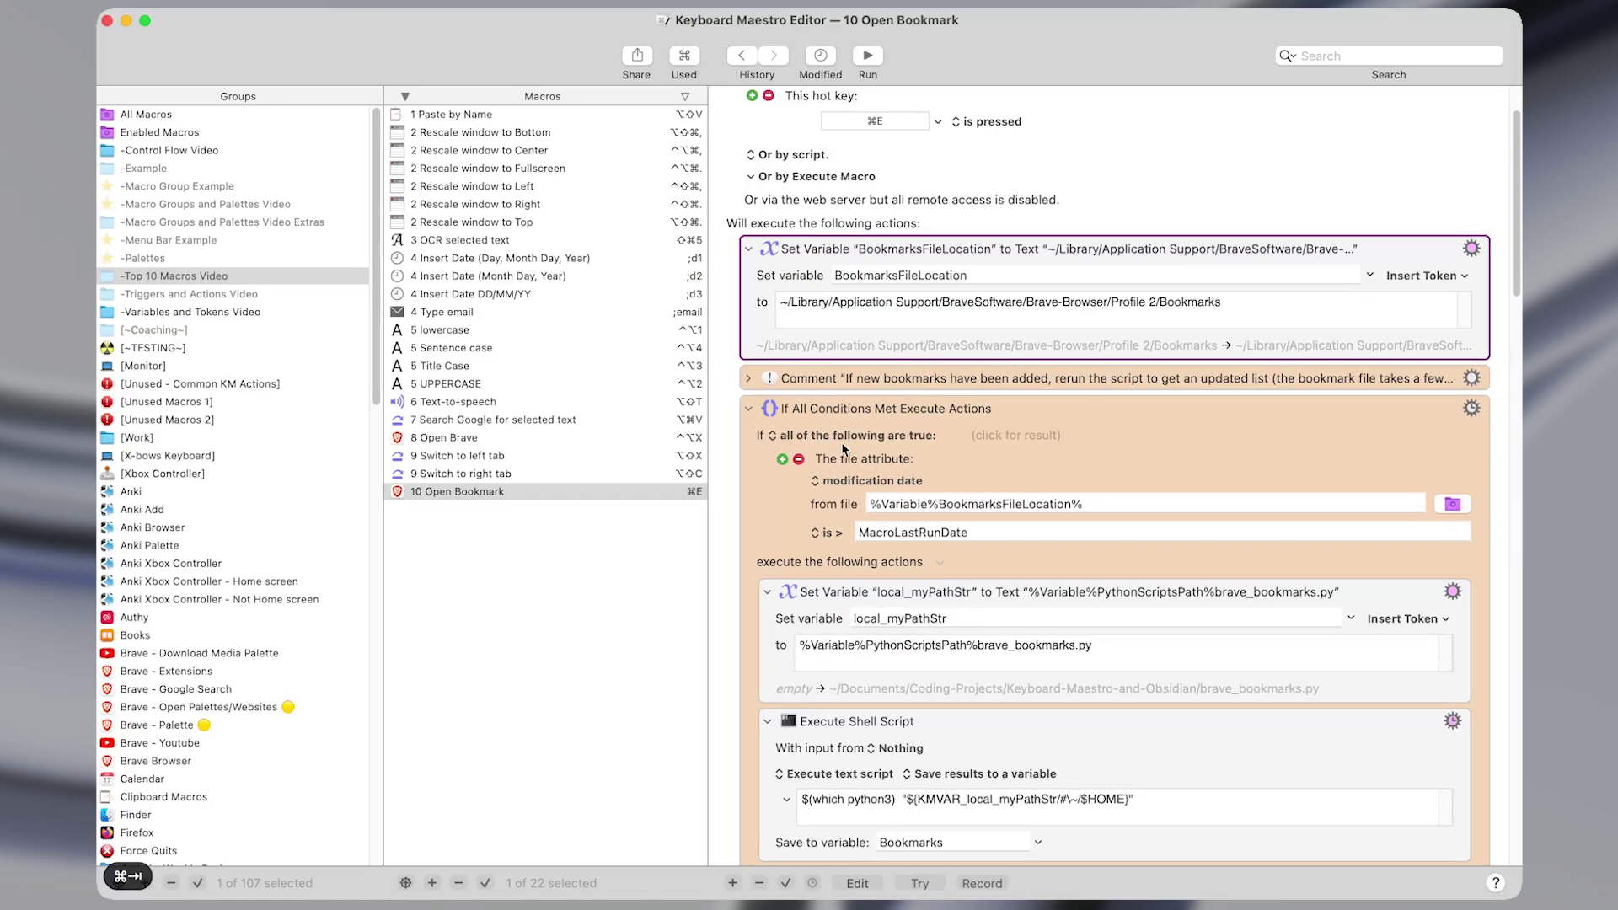
scroll(934, 664, "down", 15)
scroll(934, 664, "down", 10)
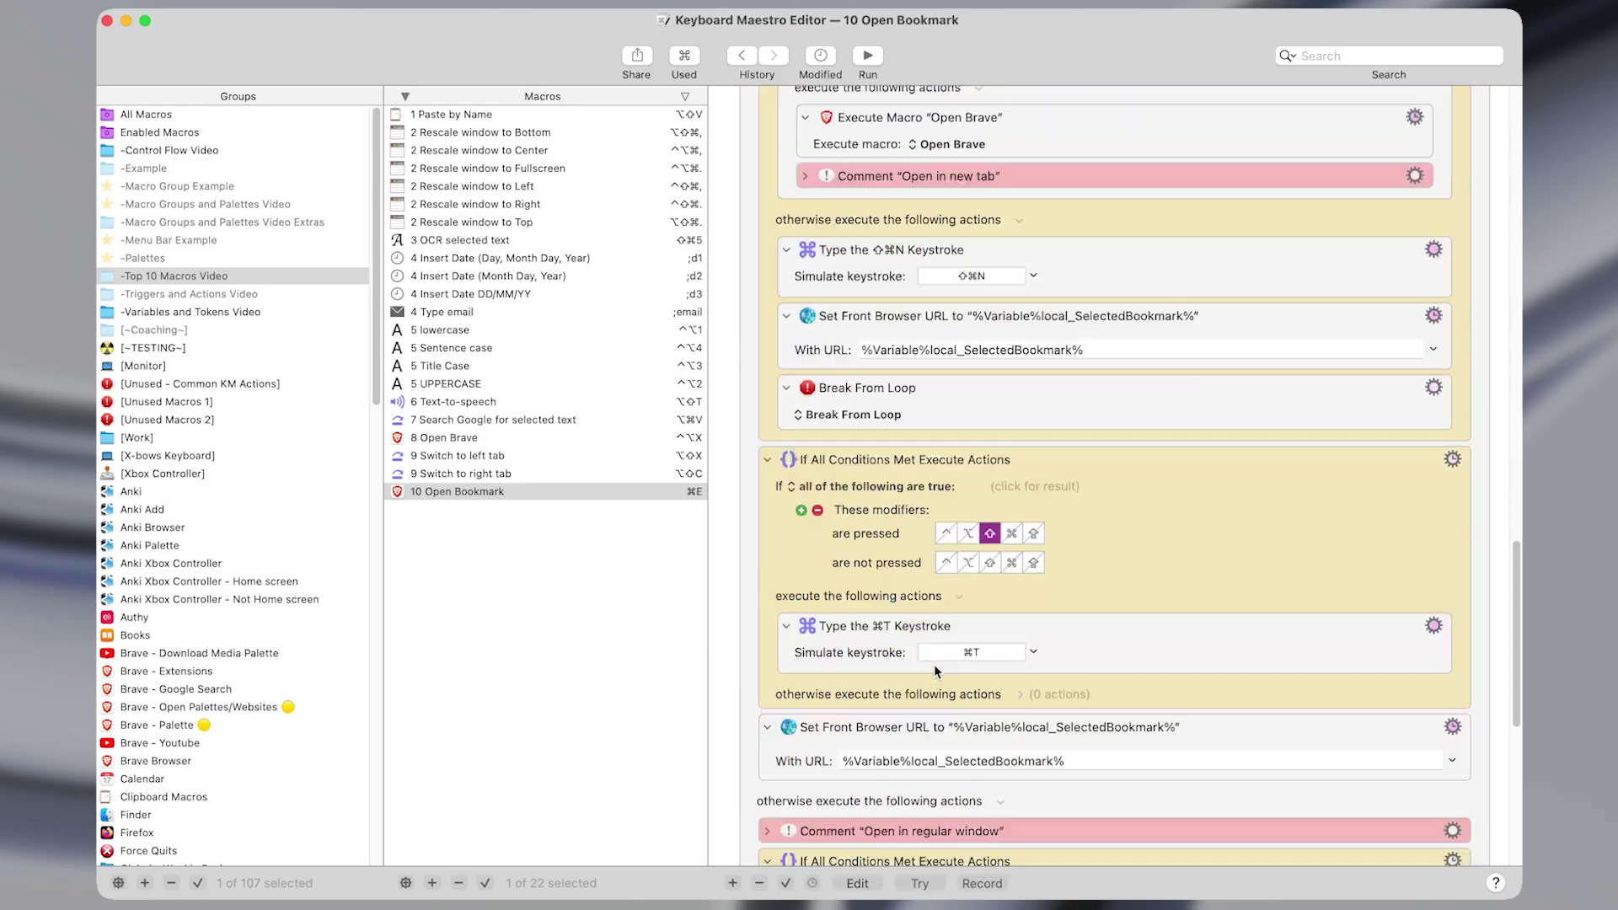
scroll(729, 826, "down", 10)
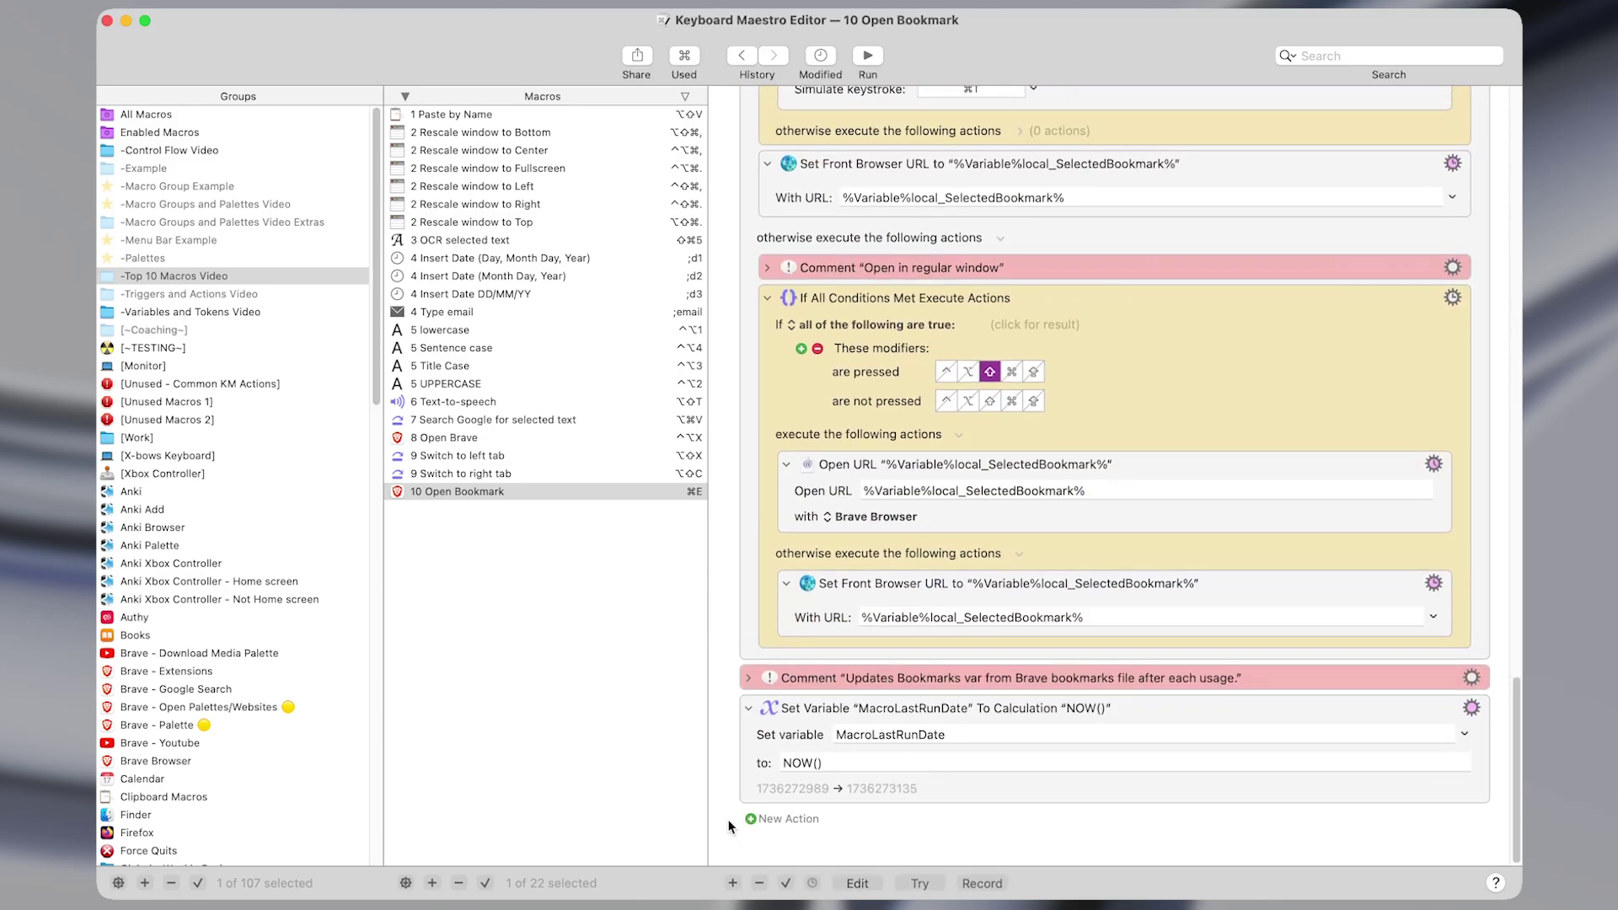
scroll(802, 647, "up", 20)
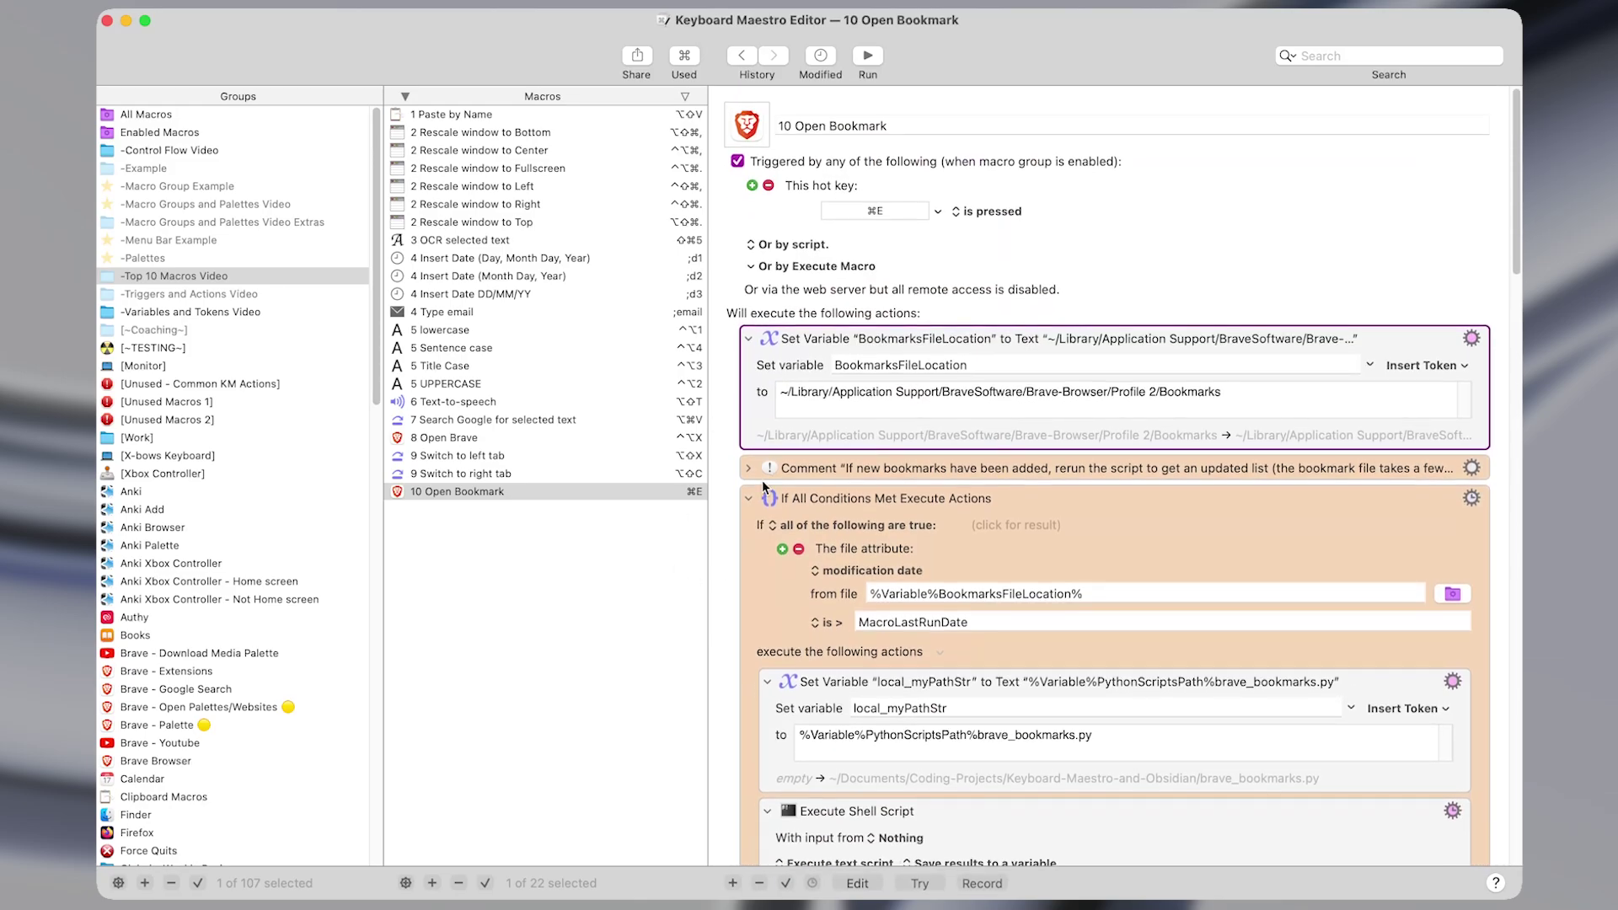
left_click(611, 493)
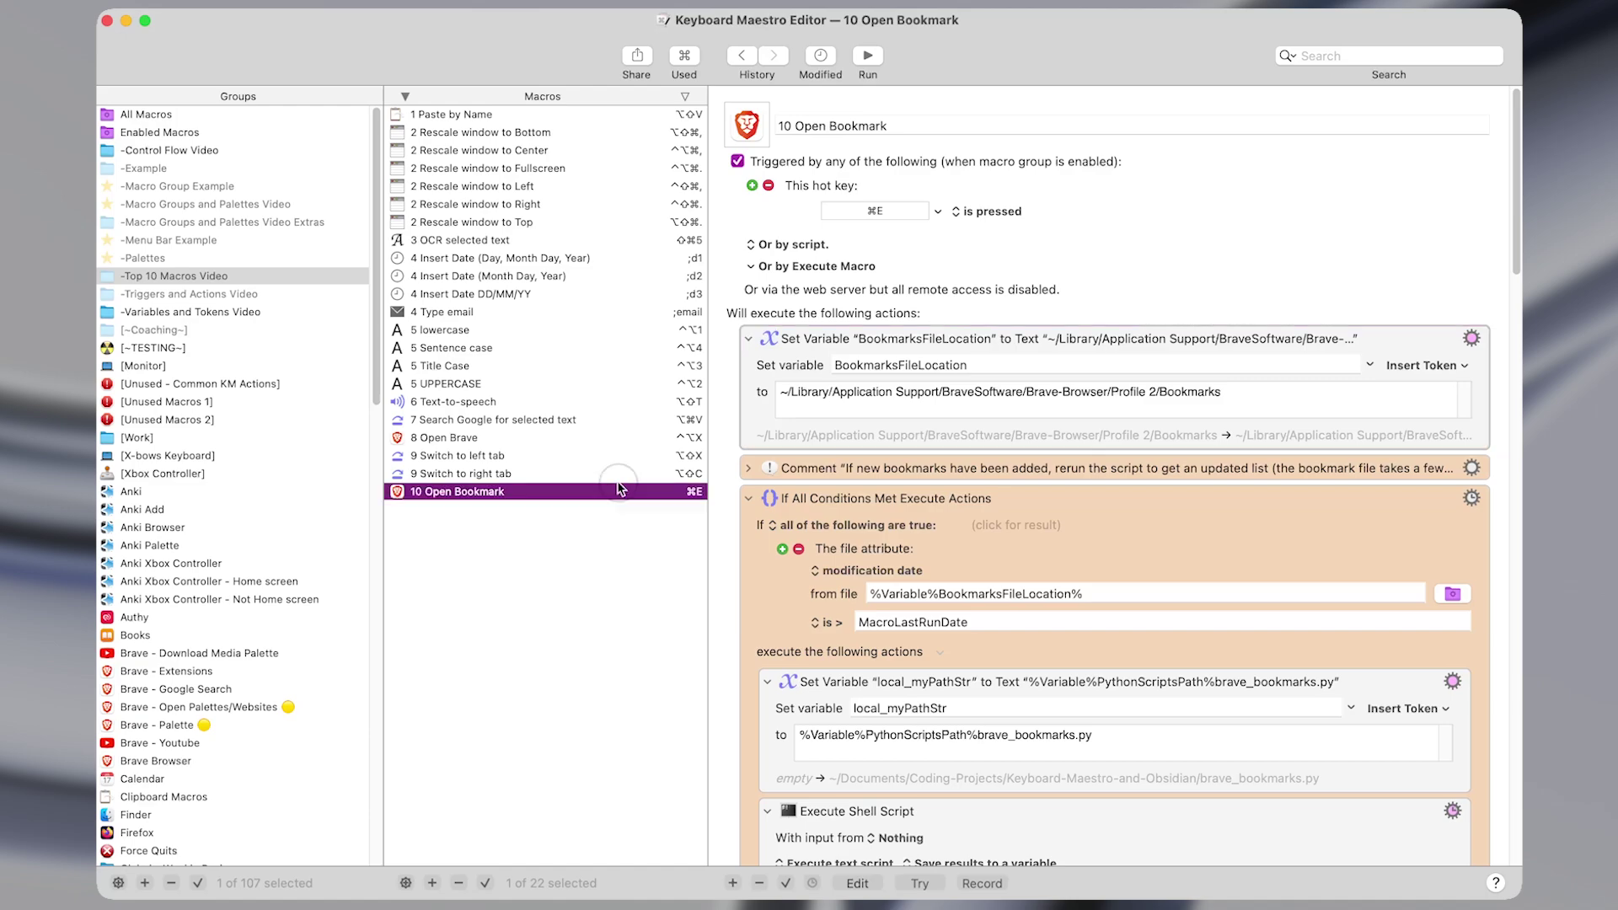
left_click(683, 115, "shift")
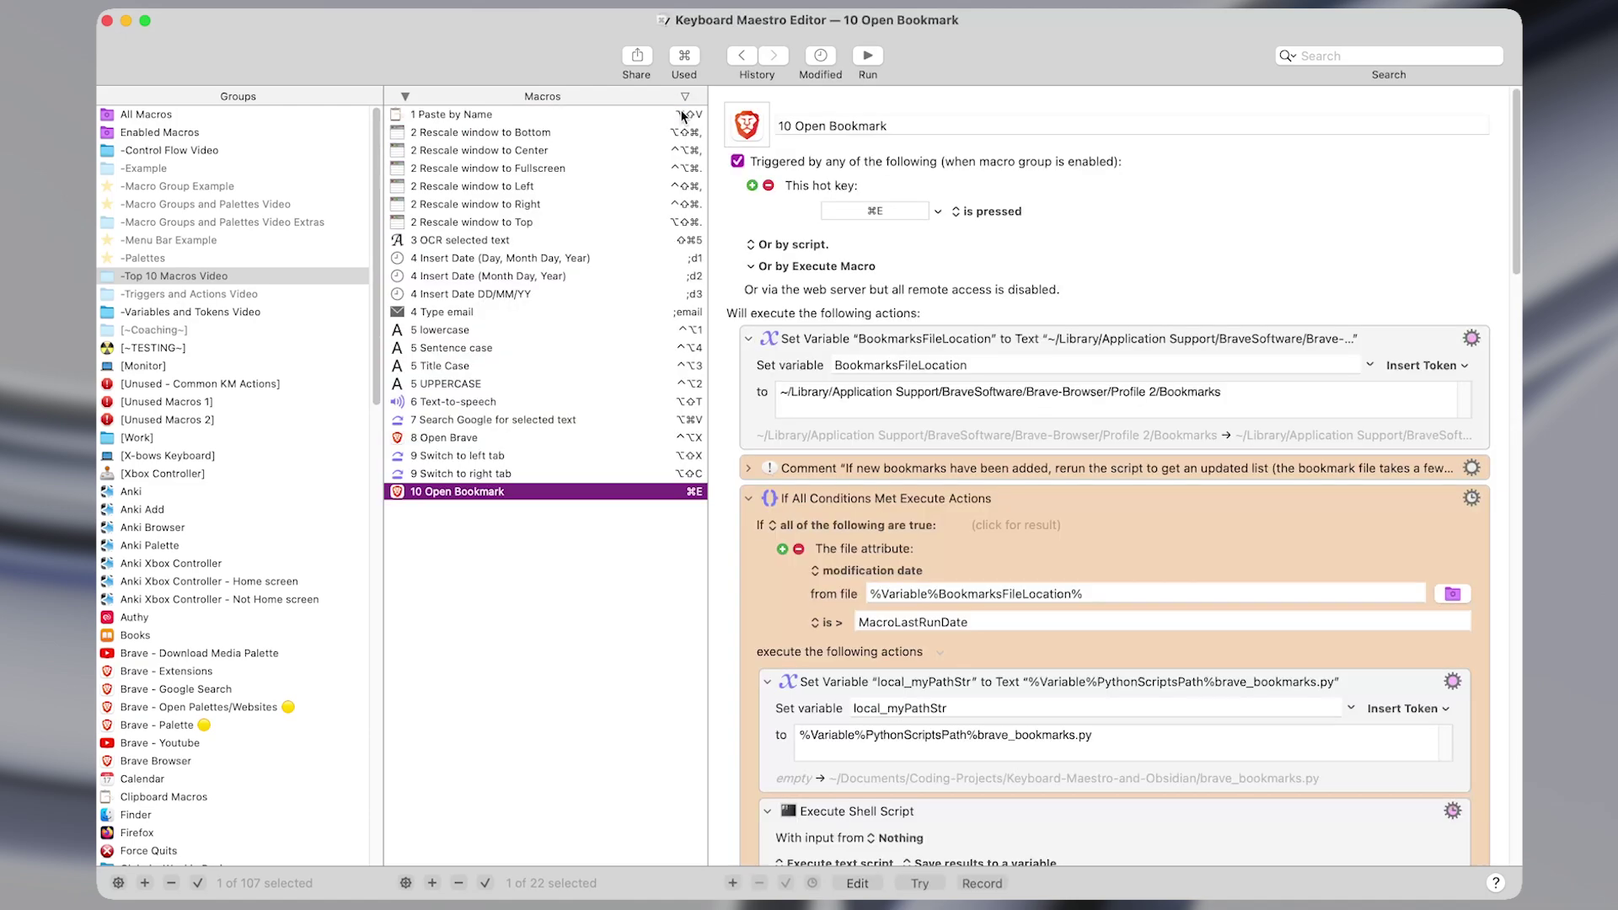